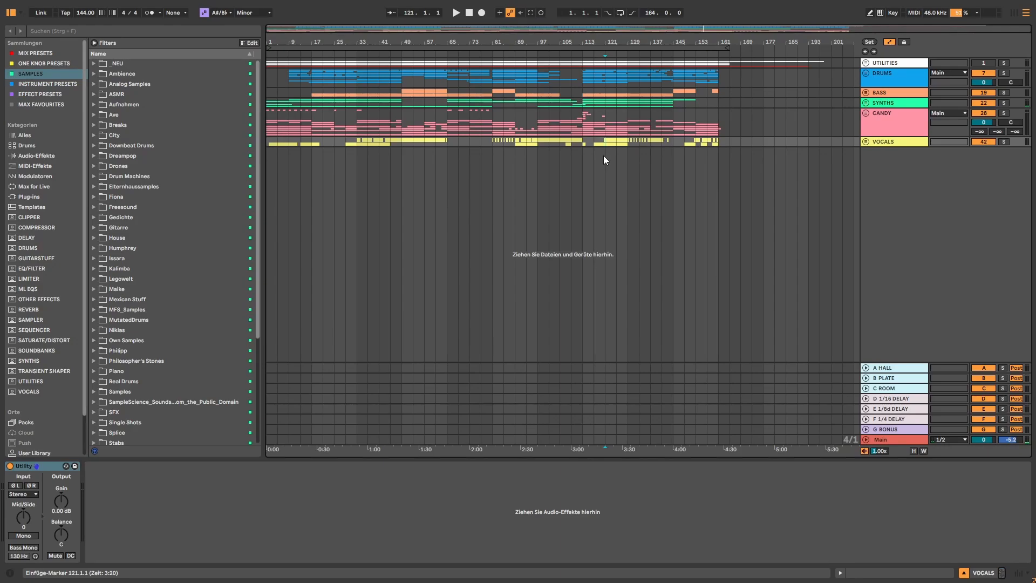
# Play the arrangement from bar 121 to listen to the full song
pyautogui.press('space')
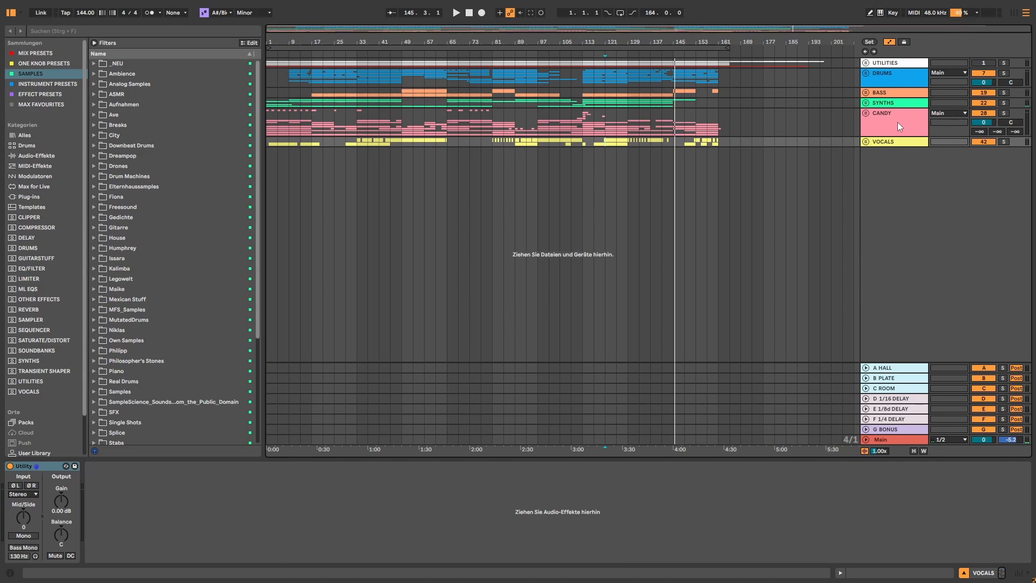
# Unfold the DRUMS group, look through its drum tracks and automation lanes, and fold the CH track
pyautogui.click(894, 71)
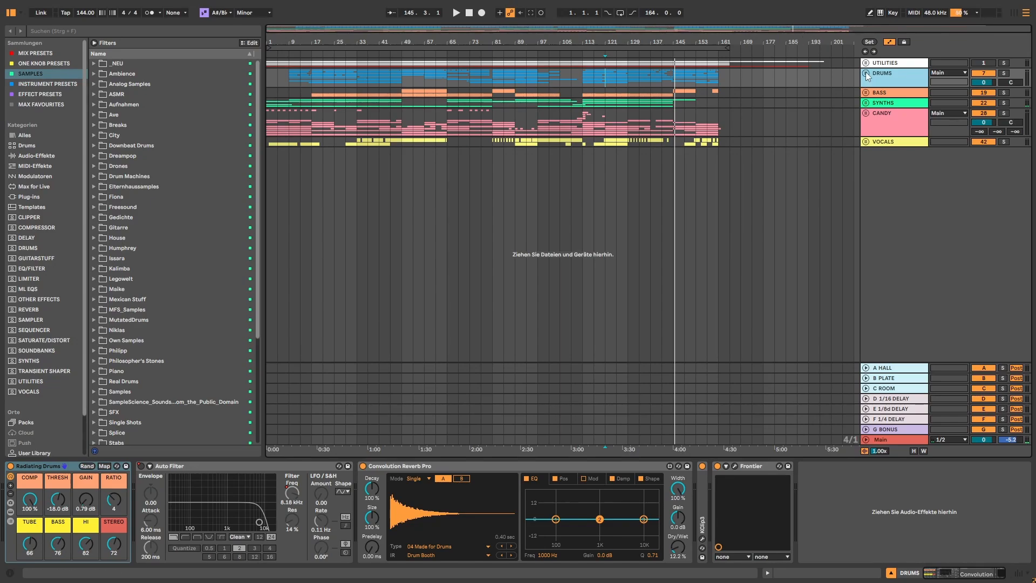
pyautogui.click(866, 74)
pyautogui.scroll(-6, 873, 162)
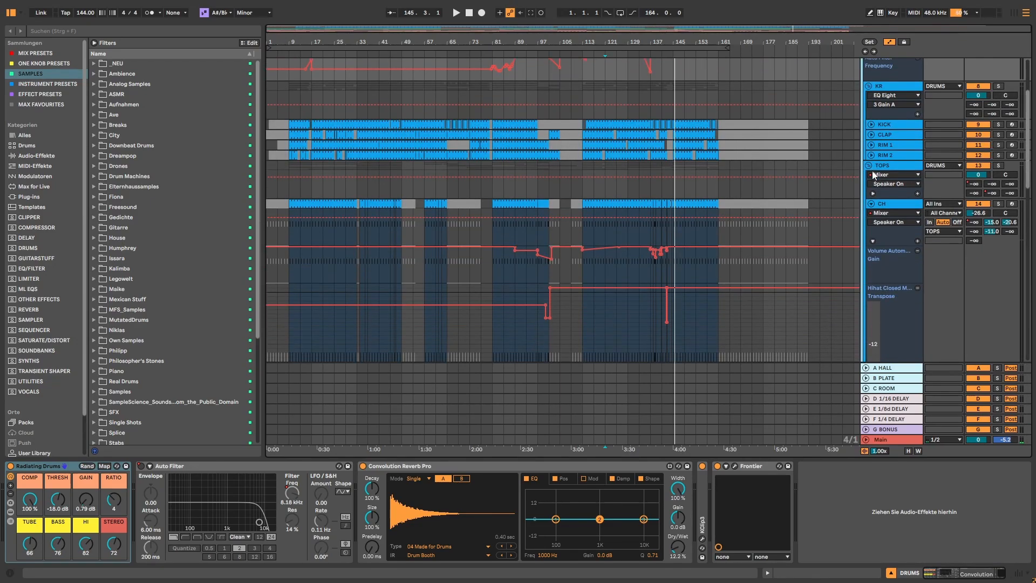
pyautogui.scroll(-8, 873, 167)
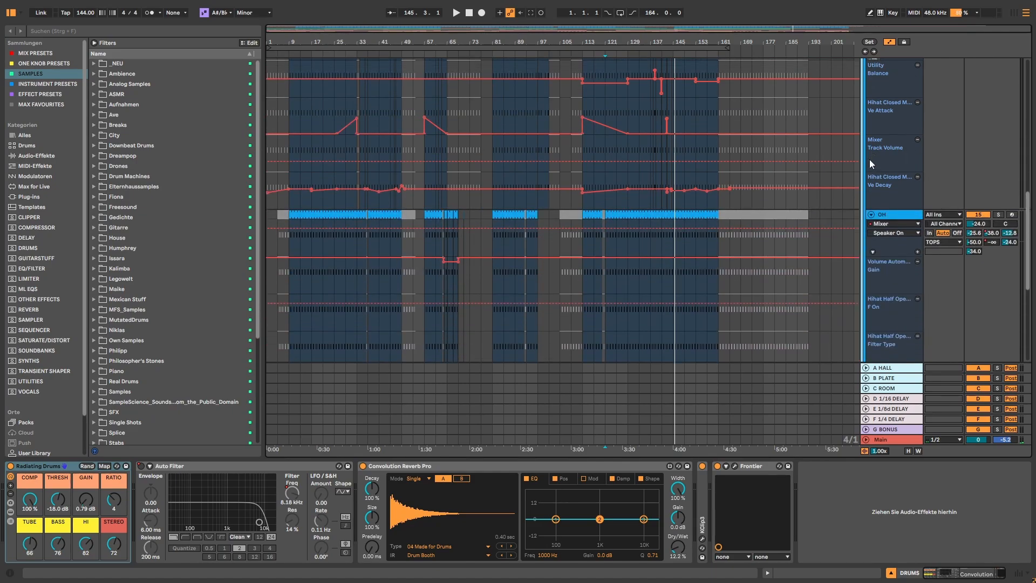
pyautogui.scroll(-8, 870, 160)
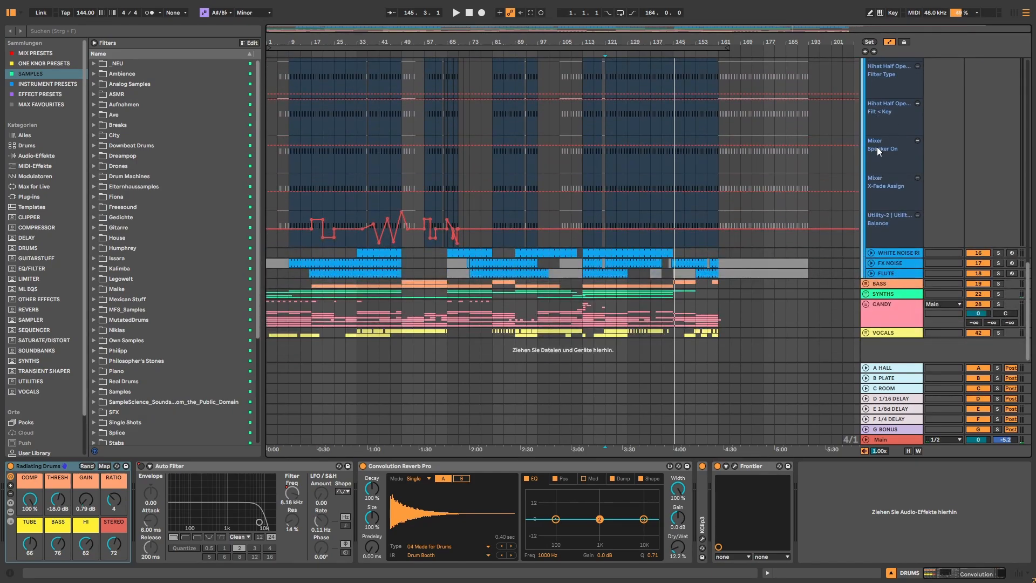
pyautogui.scroll(10, 876, 146)
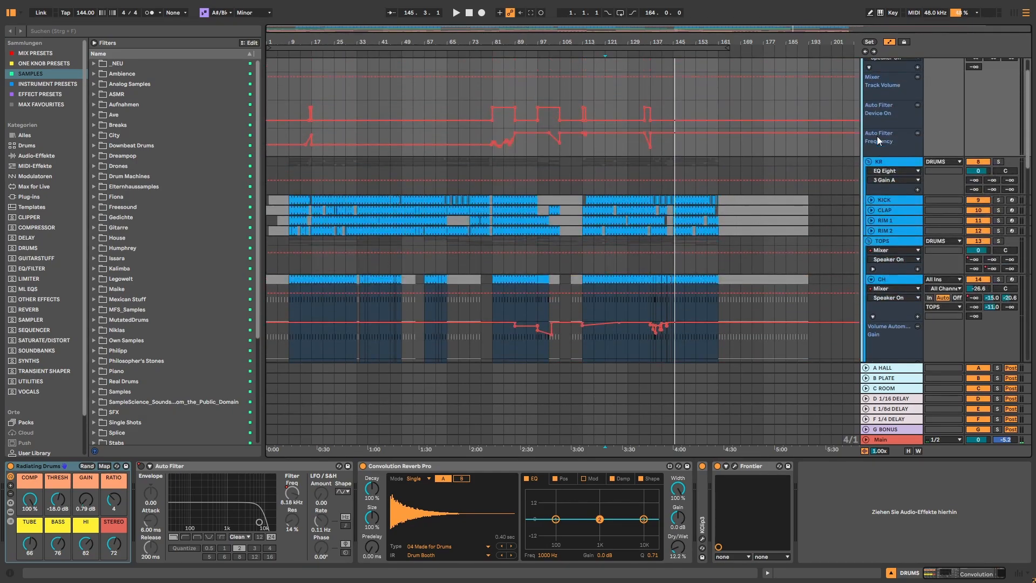
pyautogui.click(871, 279)
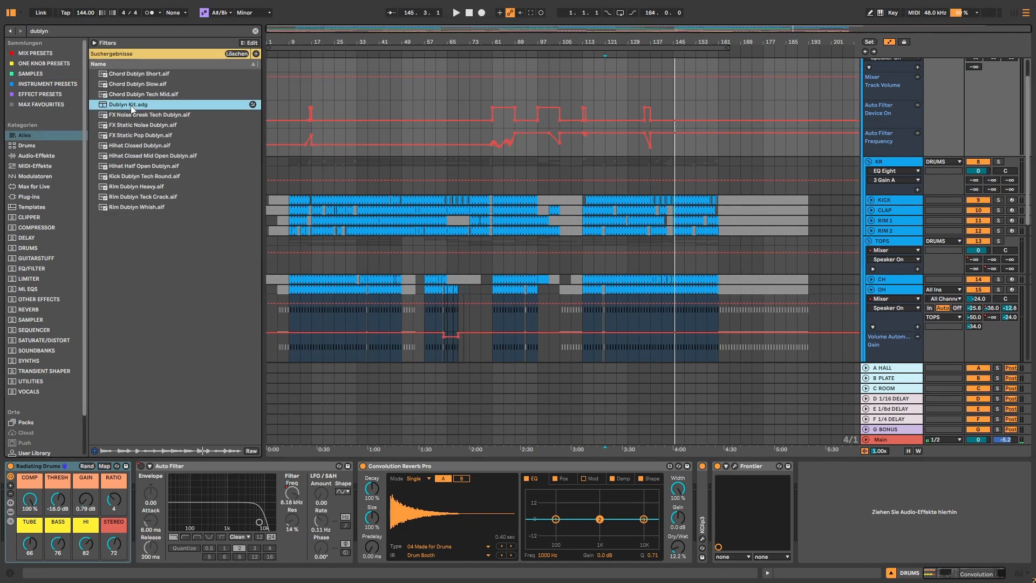
# Review the DRUMS group's effect chain by selecting Auto Filter and Convolution Reverb Pro after the Radiating Drums rack
pyautogui.click(390, 87)
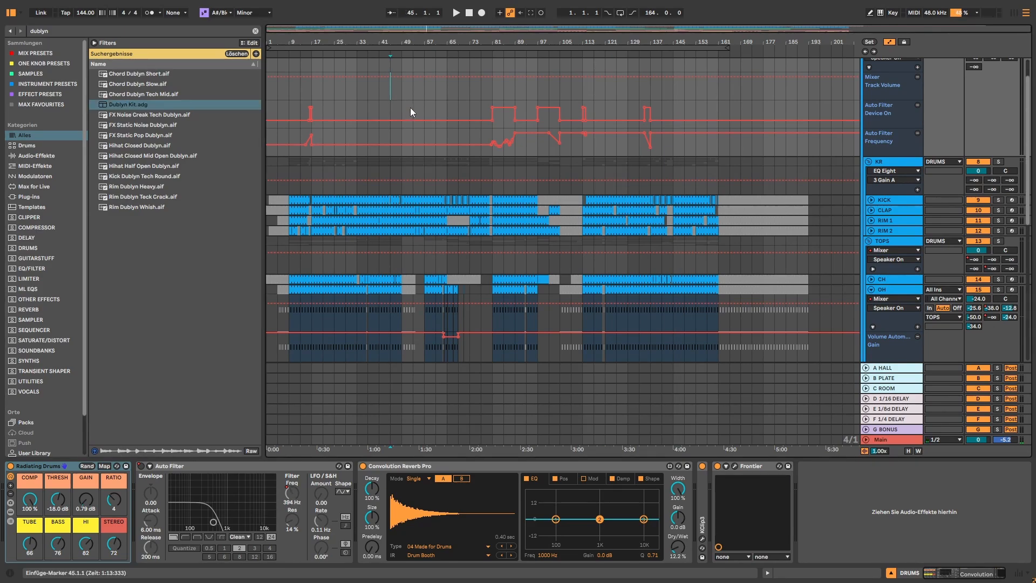
pyautogui.scroll(2, 803, 183)
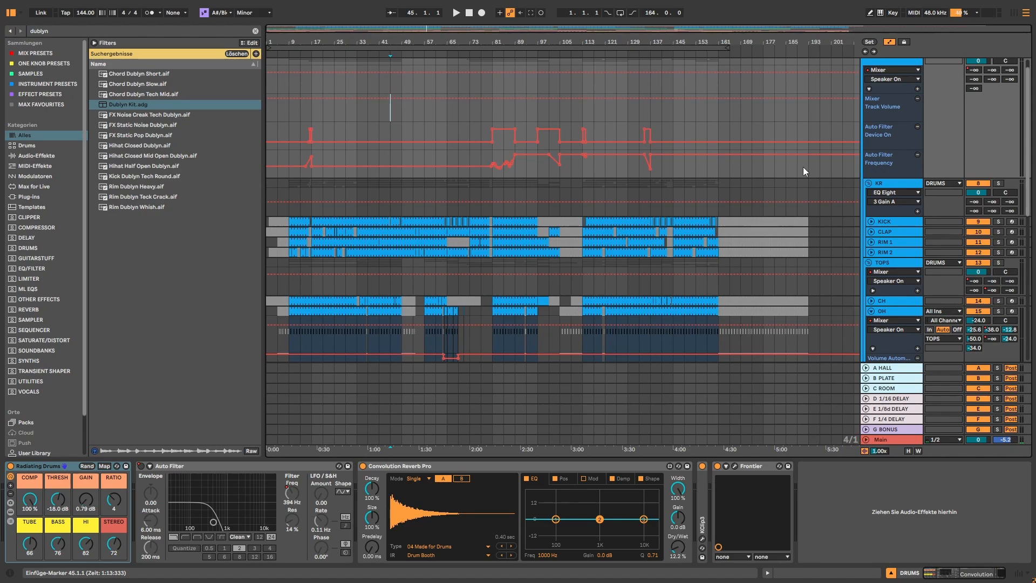
pyautogui.scroll(2, 804, 168)
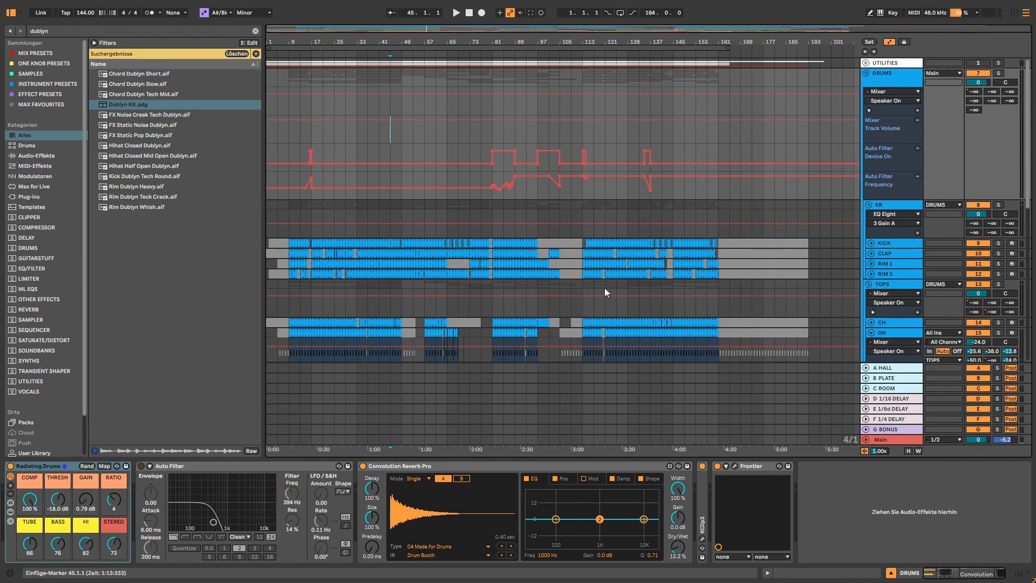
pyautogui.click(493, 308)
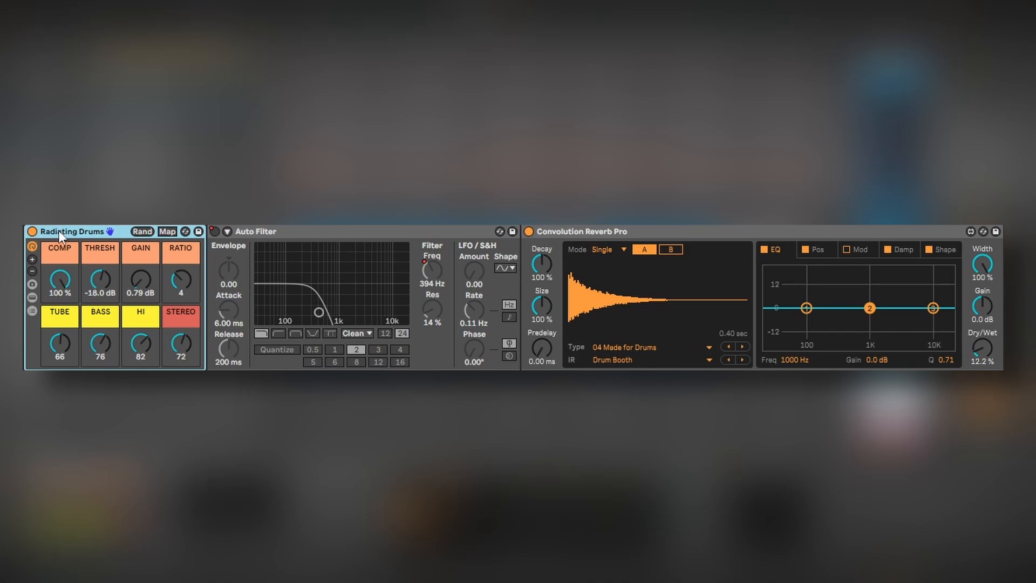
pyautogui.click(296, 233)
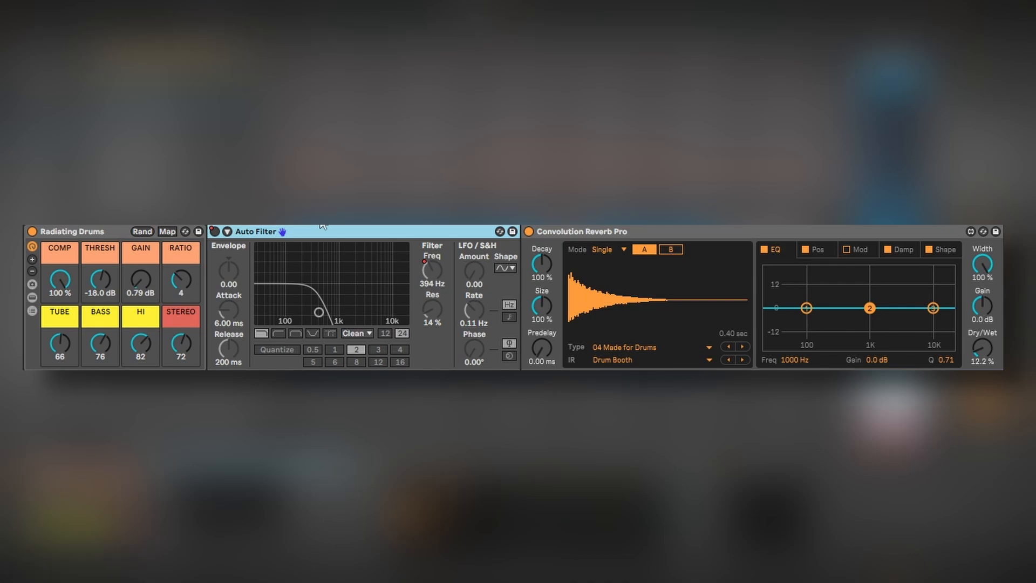
pyautogui.click(658, 236)
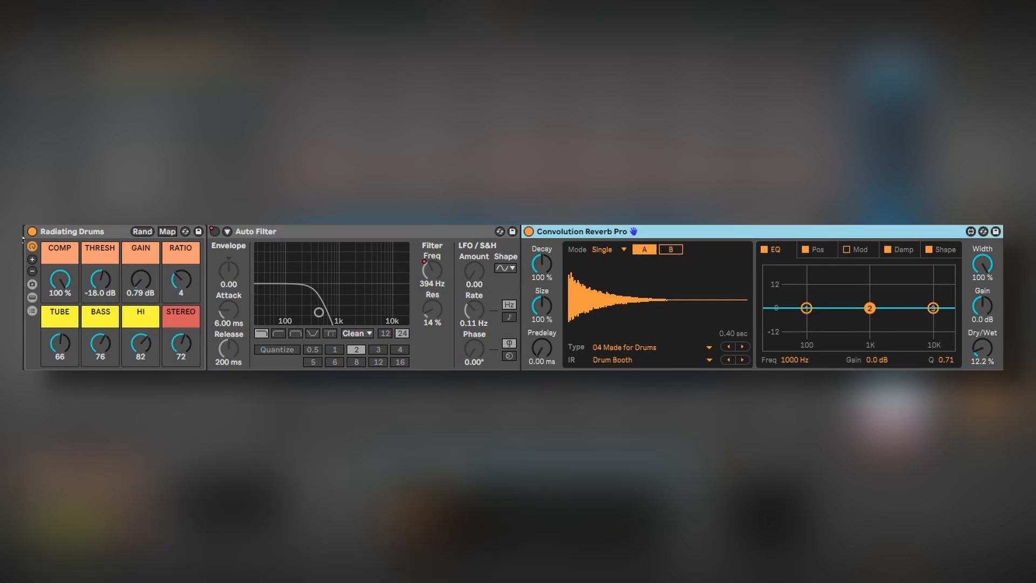
# Compare the drum playback with the DRUMS group's whole Audio Effect Rack switched off and on
pyautogui.click(11, 466)
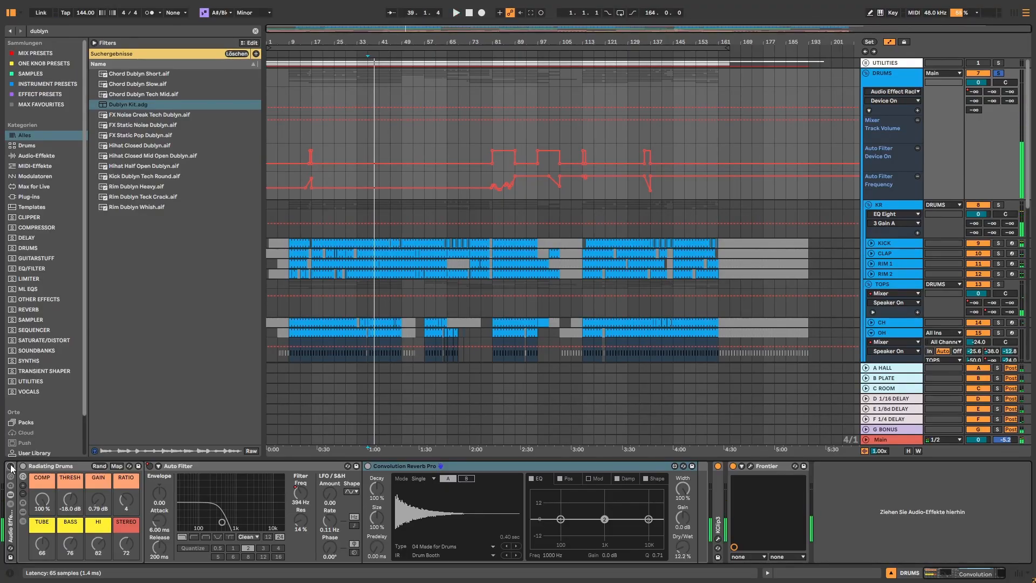
pyautogui.click(11, 465)
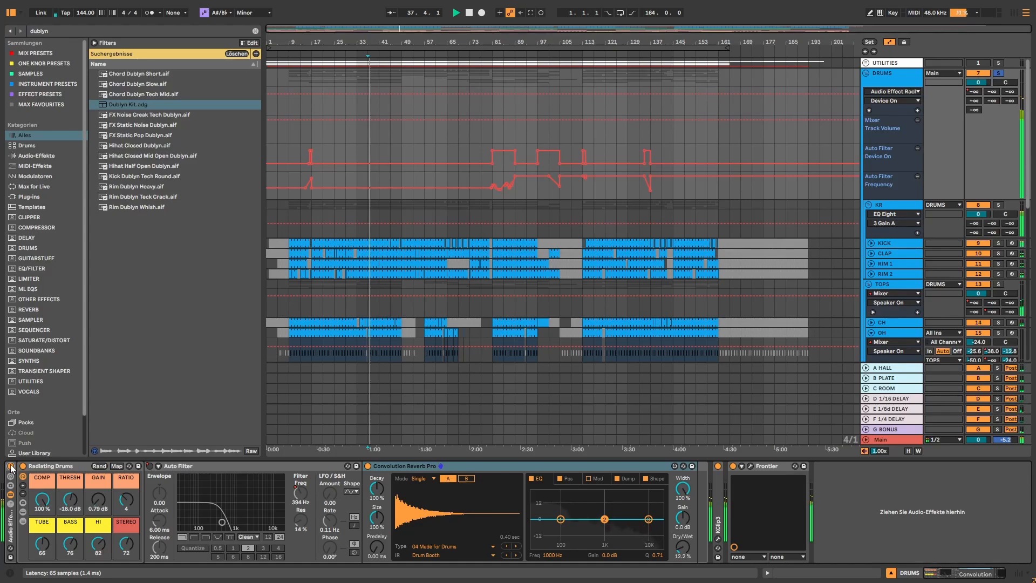
pyautogui.press('space')
# Switch off Convolution Reverb Pro, reveal the devices inside the Radiating Drums rack, and open the Radiator plug-in window
pyautogui.click(368, 466)
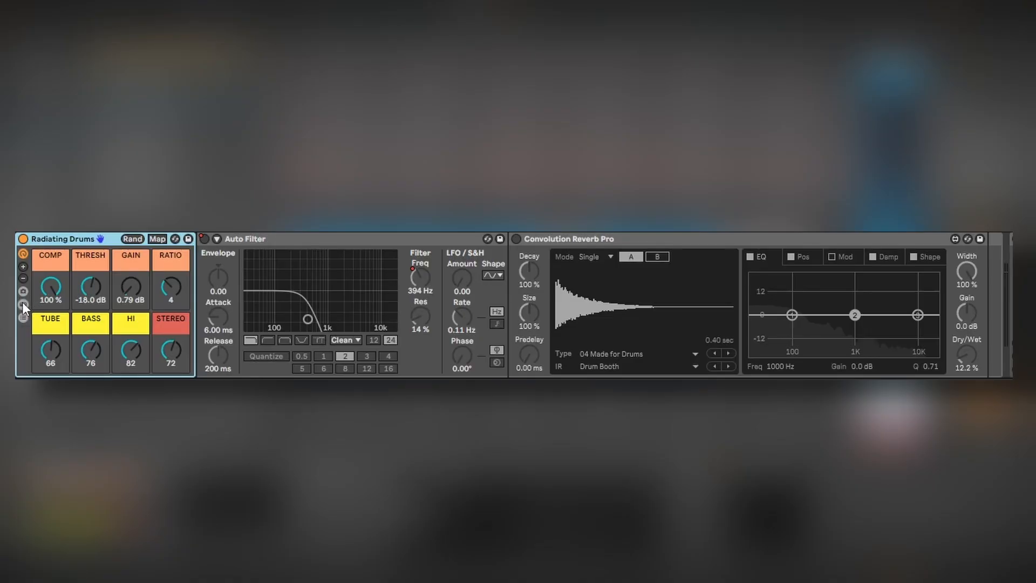
pyautogui.click(22, 304)
pyautogui.click(632, 240)
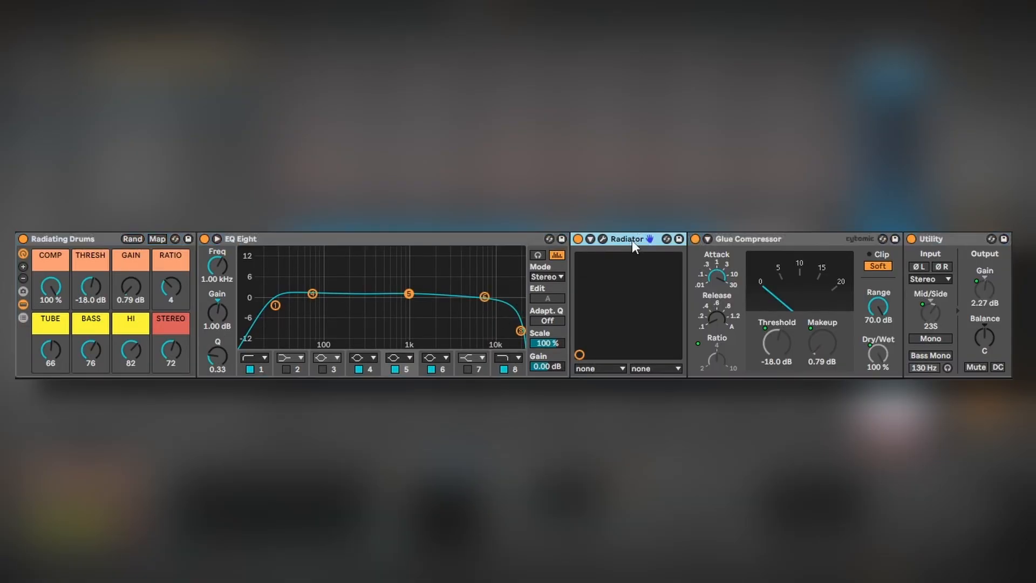
pyautogui.click(603, 238)
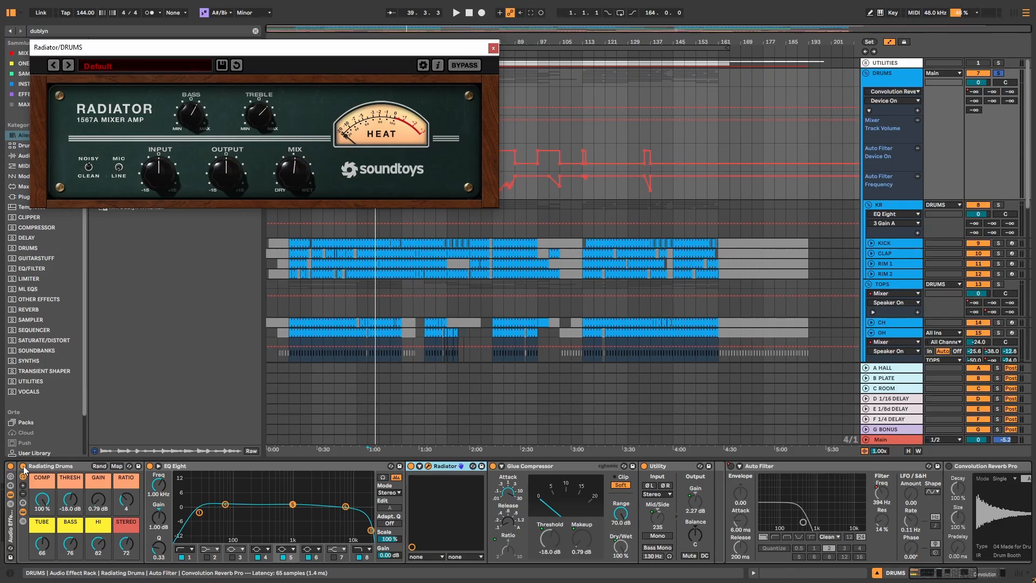
# Compare the drum playback with the Radiating Drums rack bypassed and enabled
pyautogui.click(23, 465)
pyautogui.press('space')
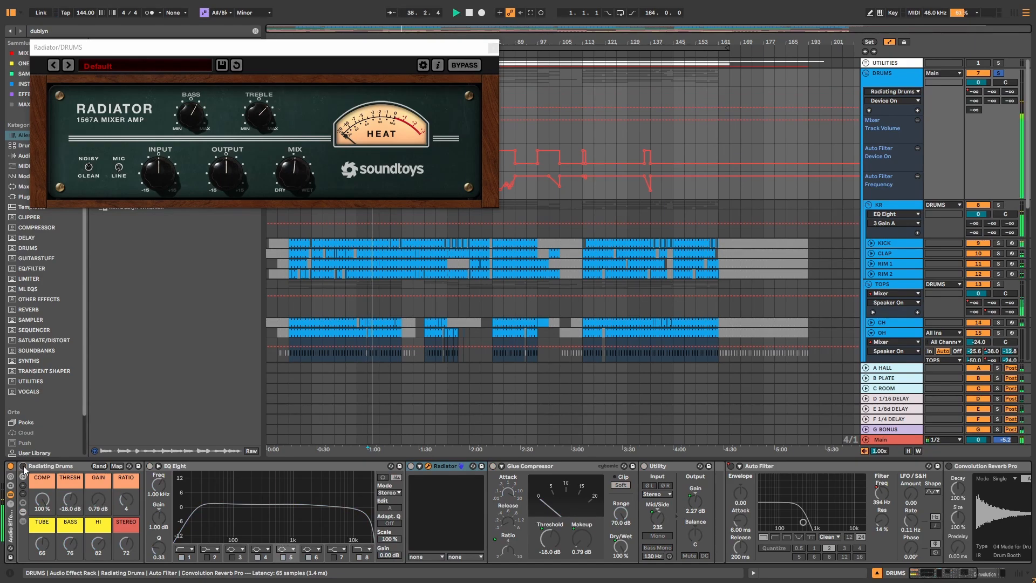
pyautogui.click(22, 465)
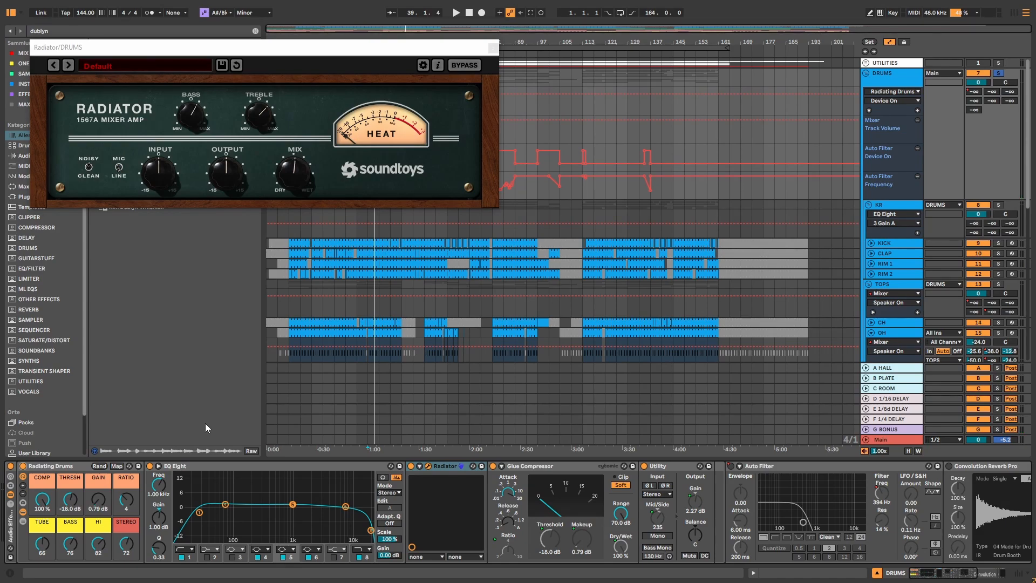
# Hide the Radiating Drums rack's devices and compare the drum playback with Convolution Reverb Pro off and on
pyautogui.click(23, 512)
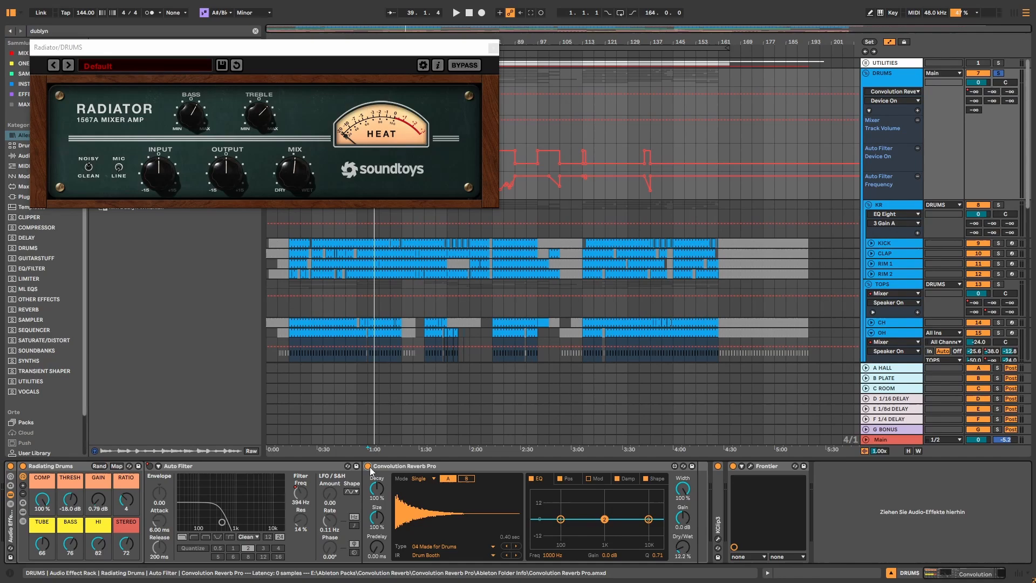
pyautogui.click(369, 466)
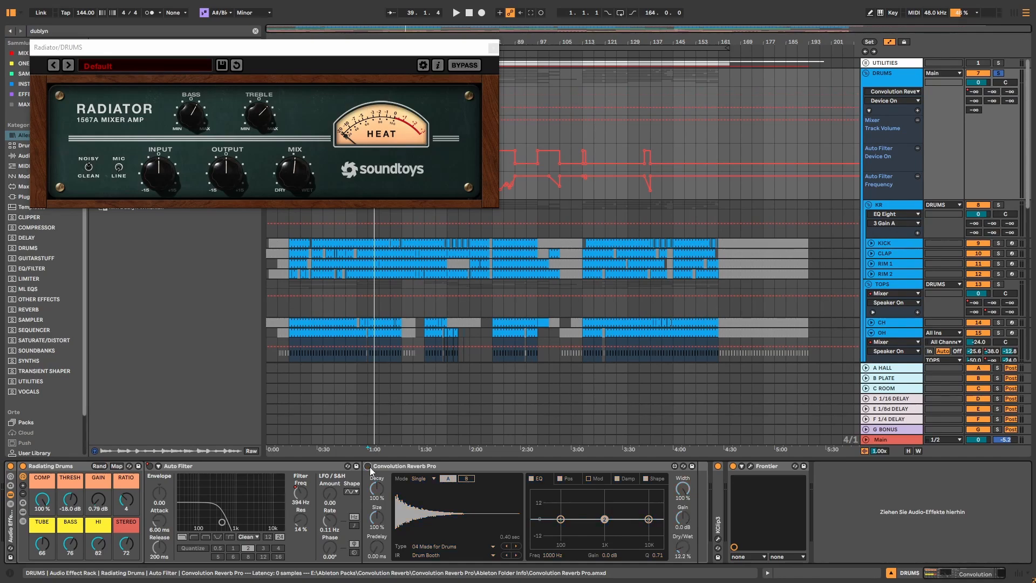
pyautogui.press('space')
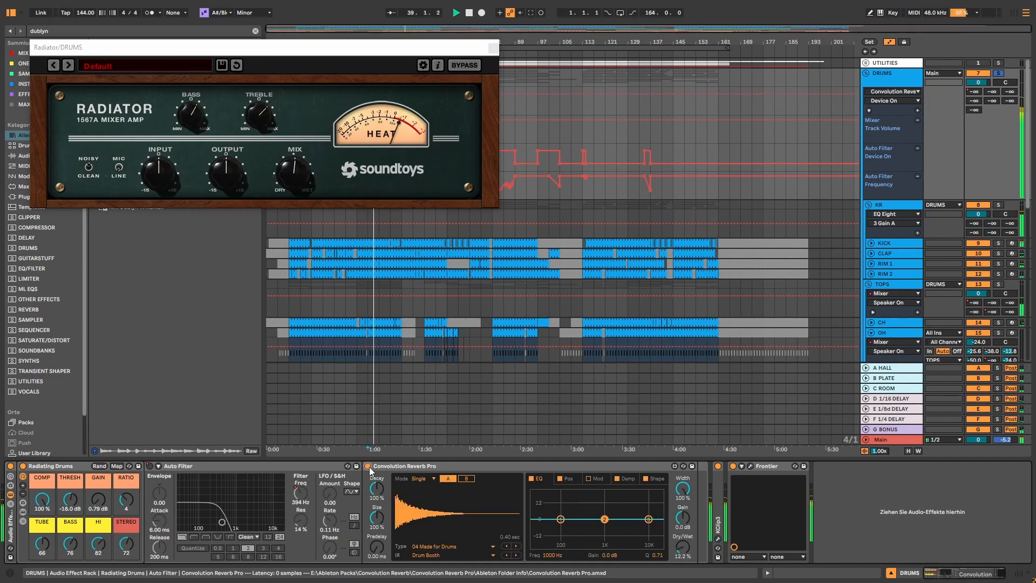
pyautogui.click(369, 466)
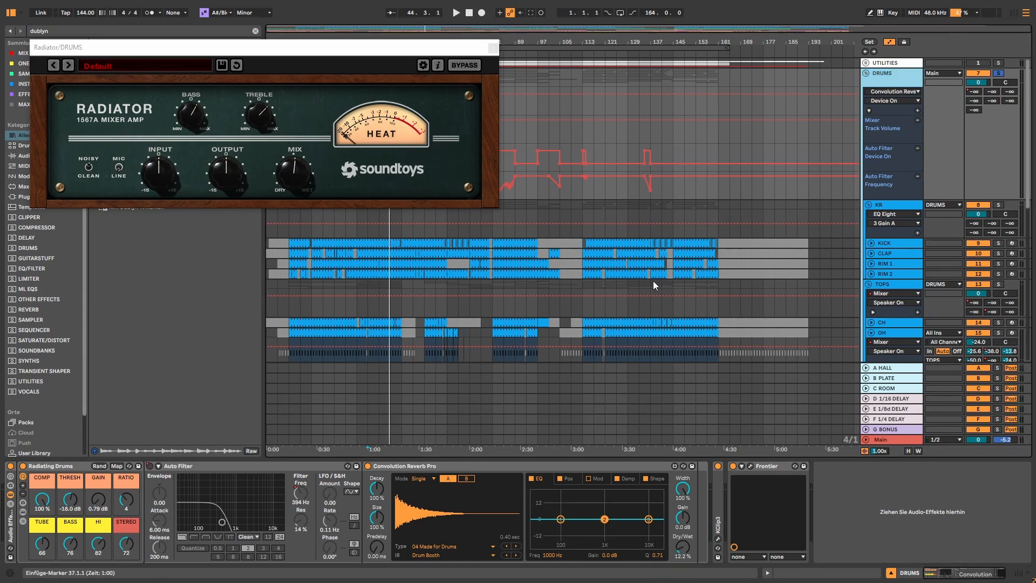
# Solo the KR group and its KICK track, and play the eight-bar loop from bar 41
pyautogui.click(884, 206)
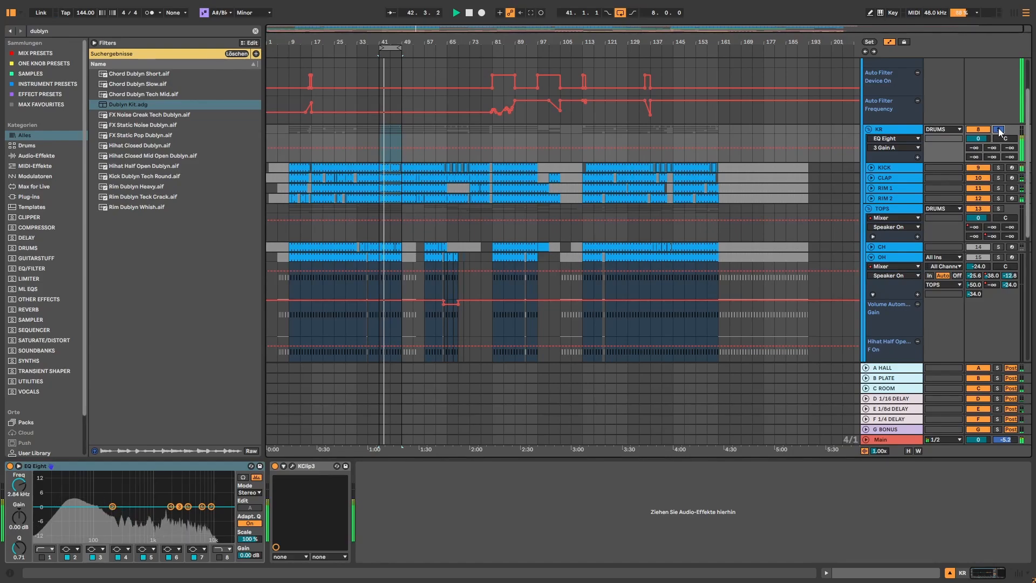
pyautogui.press('space')
pyautogui.click(998, 168)
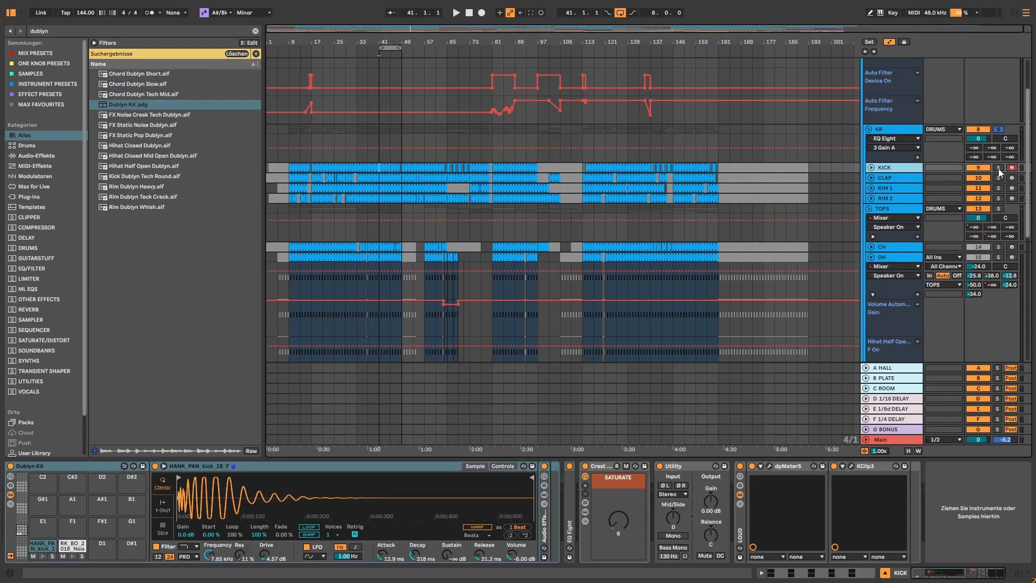
pyautogui.press('space')
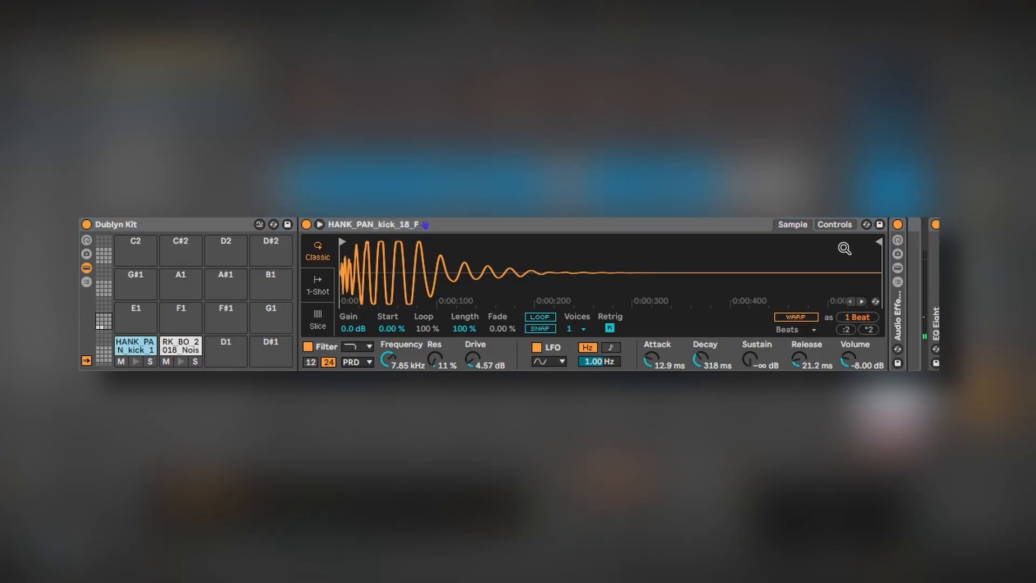
# Audition the Dublyn Kit's two kick layers by soloing the HANK_PAN_kick pad and the RK_BO_2018 noise pad in turn
pyautogui.click(166, 350)
pyautogui.click(137, 348)
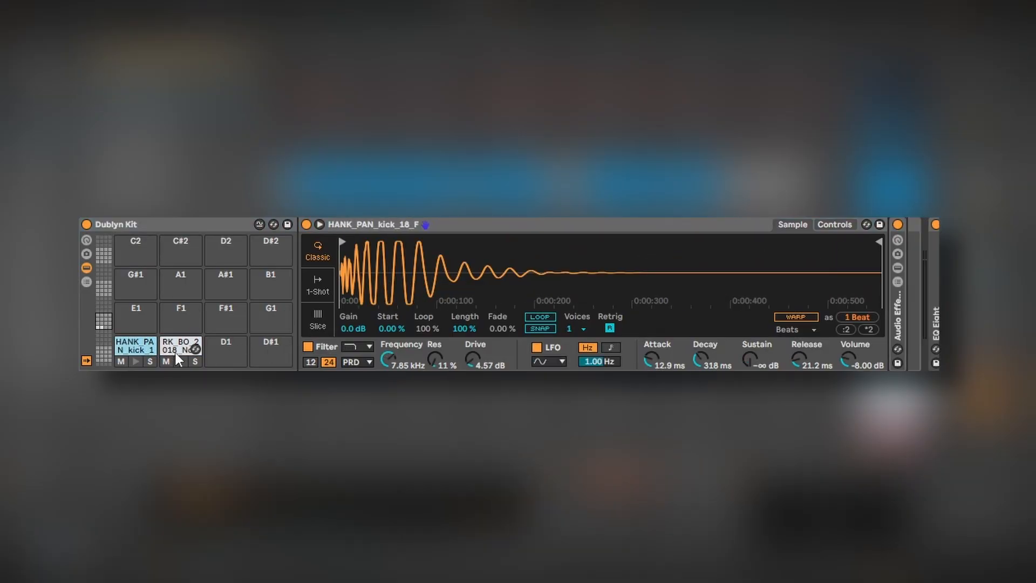
pyautogui.click(150, 361)
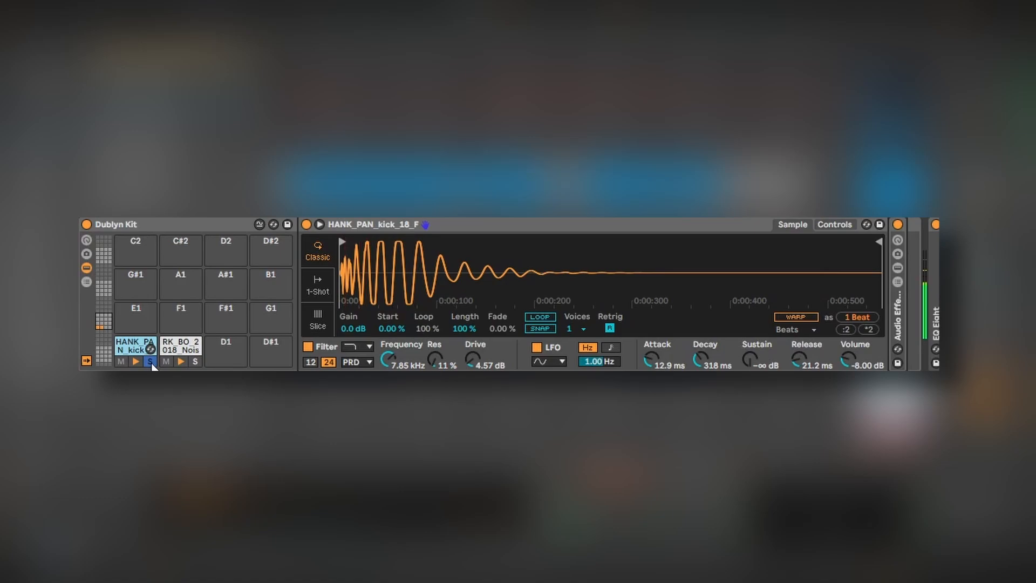
pyautogui.click(195, 361)
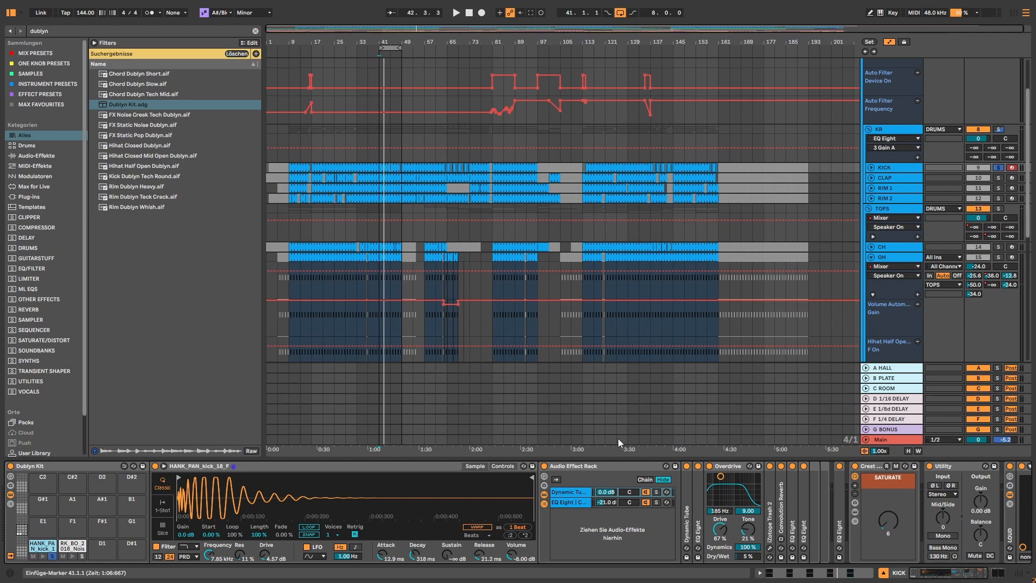
# Compare the kick playback with the Audio Effect Rack after the HANK_PAN_kick_18_F sampler bypassed and enabled
pyautogui.click(601, 465)
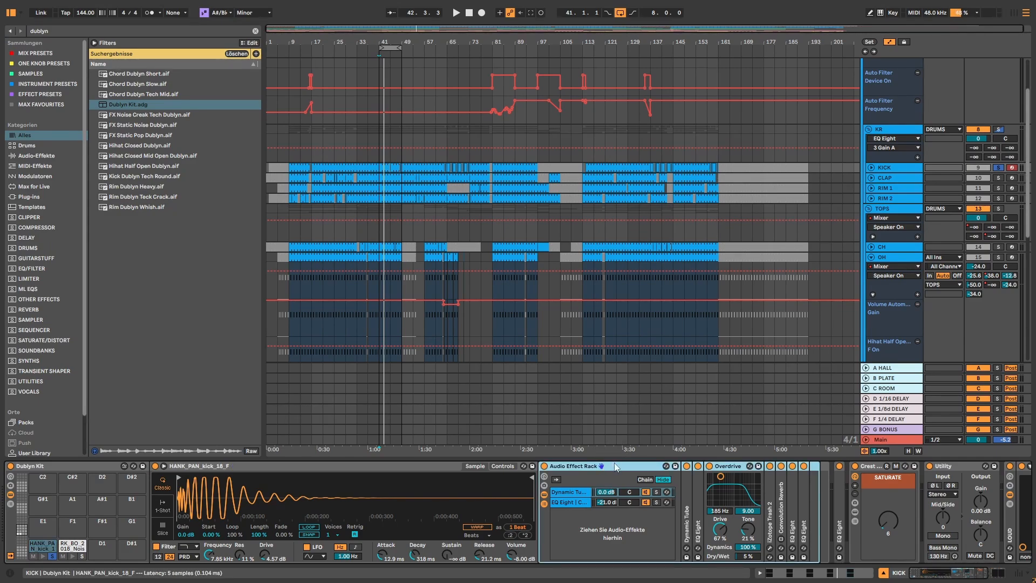
pyautogui.click(544, 466)
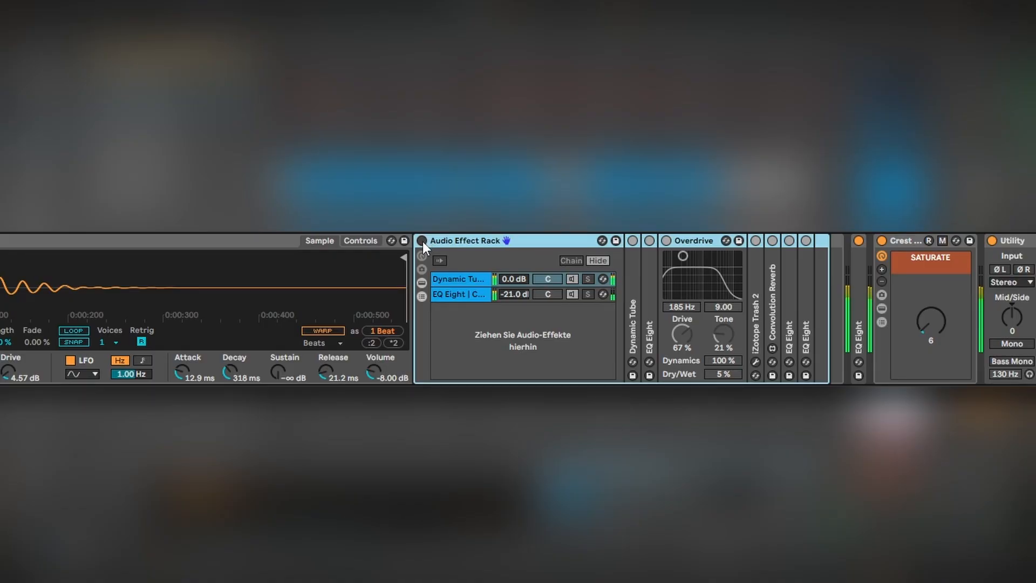
pyautogui.click(422, 240)
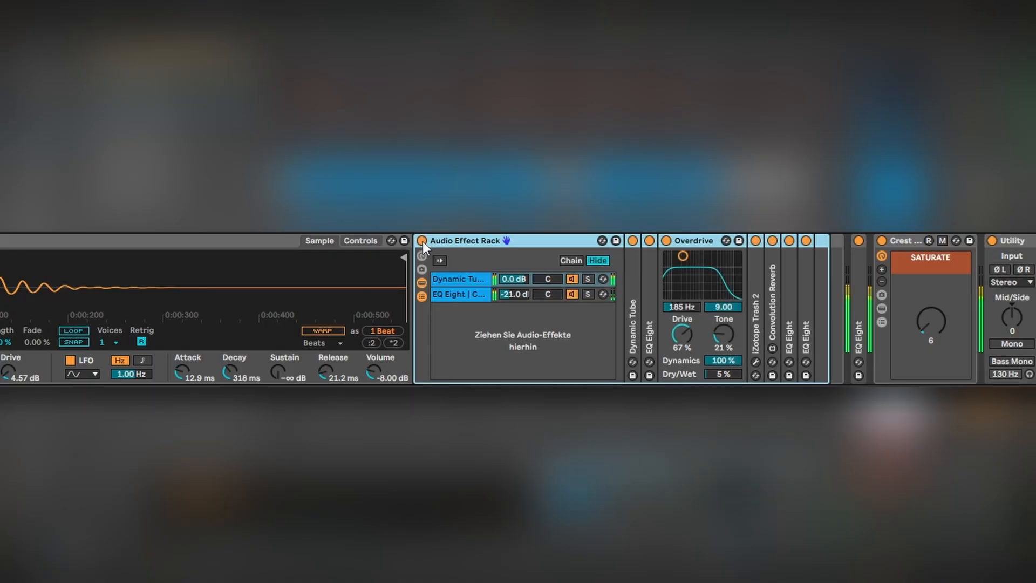
# Unfold the Dynamic Tube and the EQ Eight next to it in the kick's Audio Effect Rack
pyautogui.click(631, 270)
pyautogui.doubleClick(630, 271)
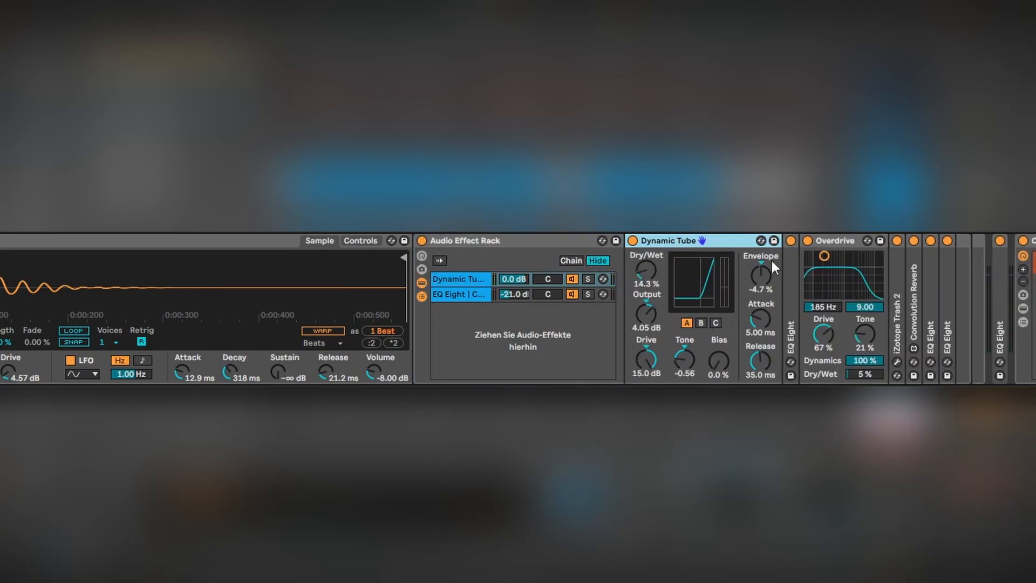
pyautogui.click(792, 270)
pyautogui.doubleClick(792, 271)
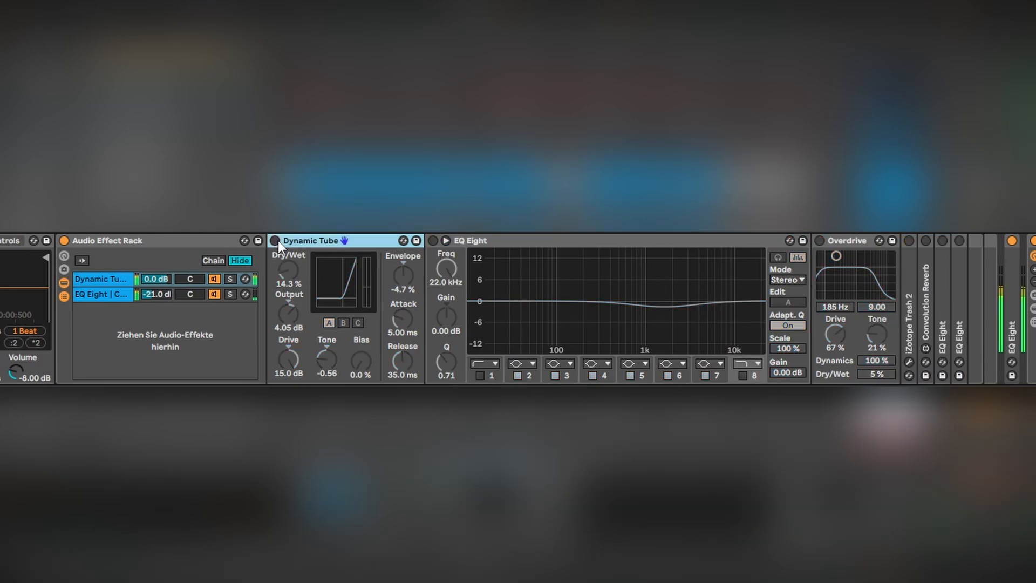
# Switch on the kick rack's Dynamic Tube, EQ Eight and Overdrive in turn during playback, selecting the EQ's 1.63 kHz band
pyautogui.click(276, 241)
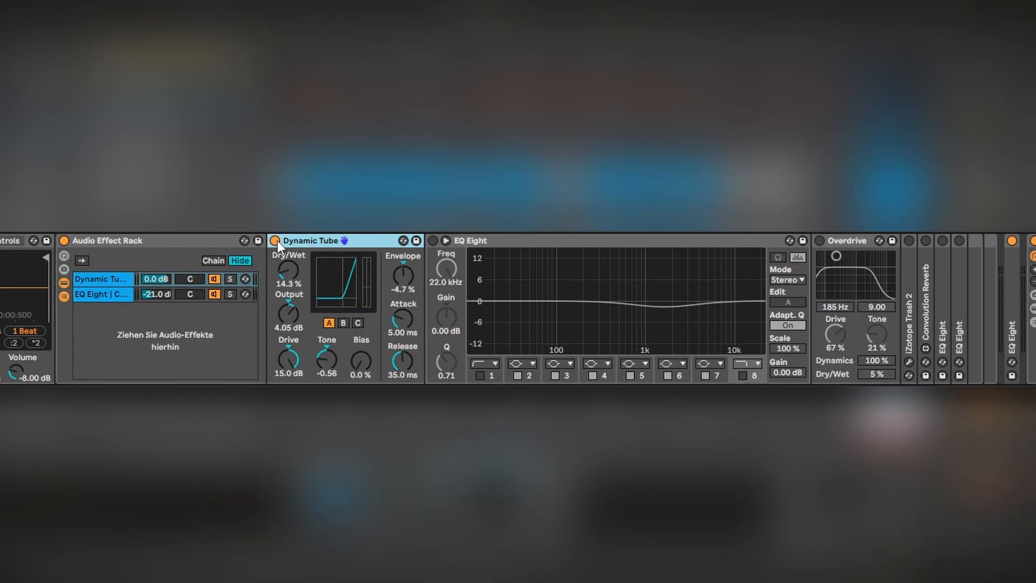
pyautogui.click(432, 241)
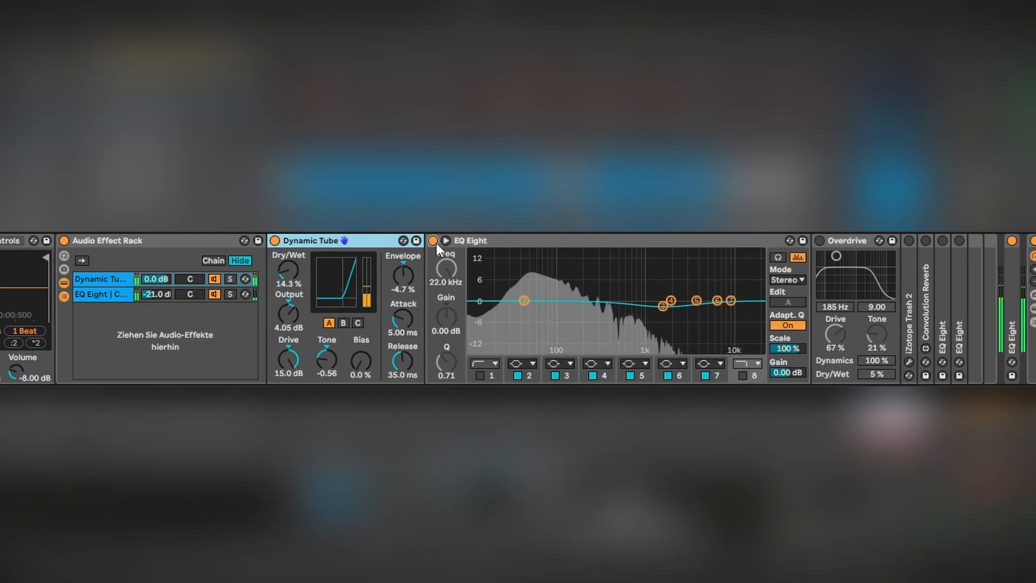
pyautogui.click(663, 306)
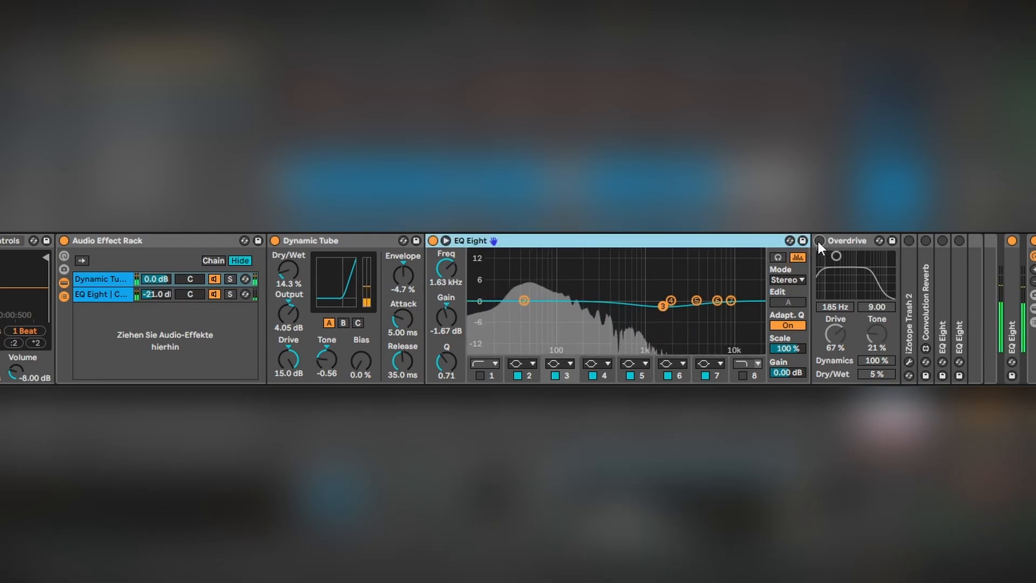
pyautogui.click(819, 240)
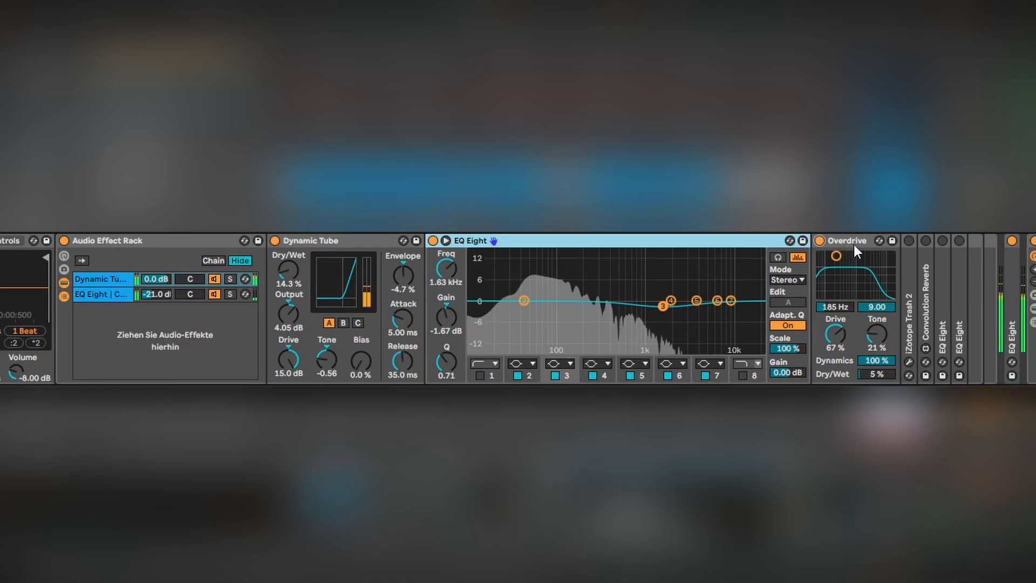
# Enable iZotope Trash 2 after the Overdrive, unfold it and open its plug-in window
pyautogui.click(909, 241)
pyautogui.doubleClick(914, 256)
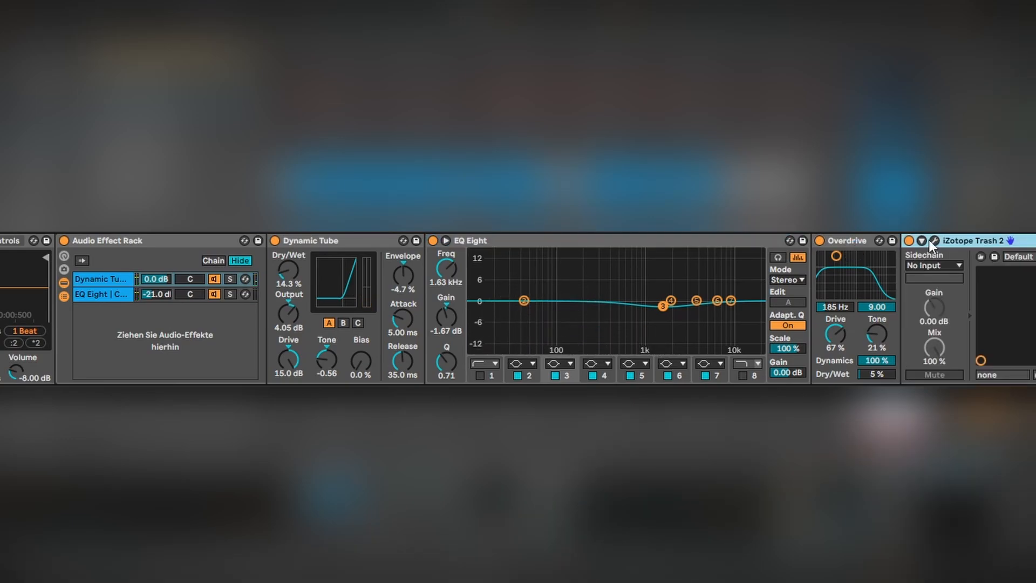
pyautogui.click(933, 239)
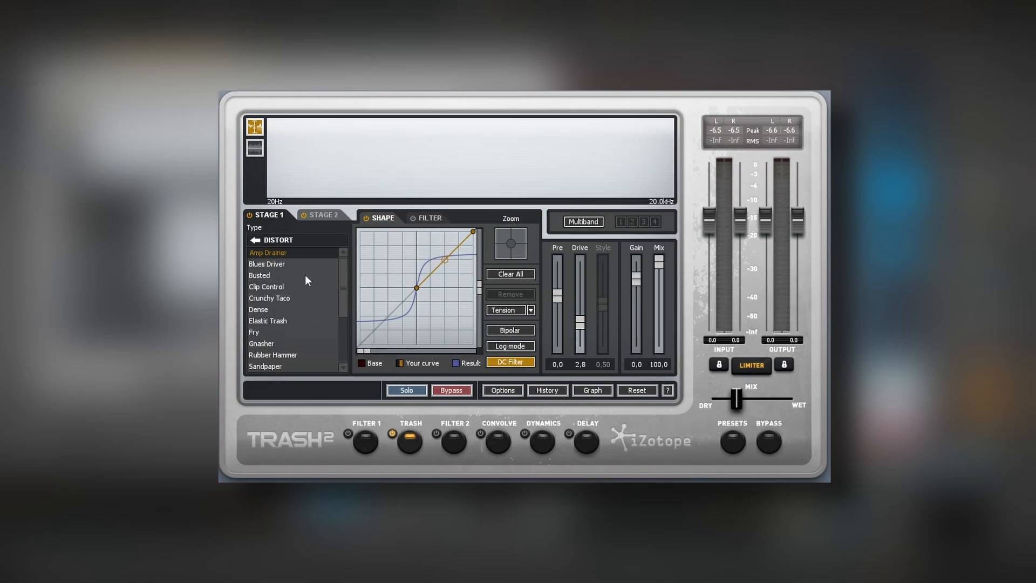
# Examine the distortion types chosen for Stage 1 and Stage 2 in Trash 2
pyautogui.click(330, 215)
pyautogui.click(267, 215)
pyautogui.click(329, 216)
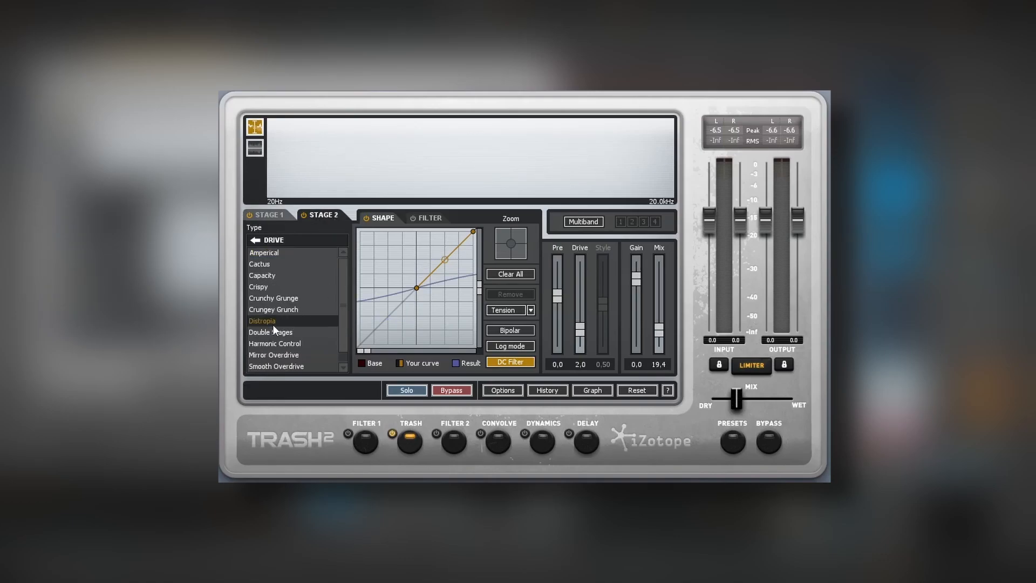
# Compare the kick playback with Trash 2's distortion Stage 1 and Stage 2 switched off and on
pyautogui.click(254, 215)
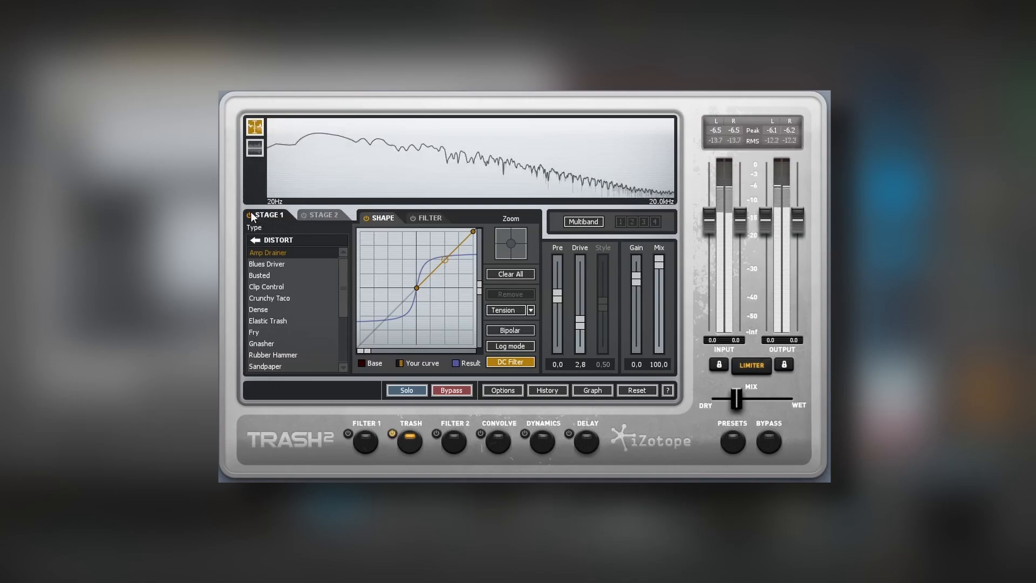
pyautogui.click(250, 215)
pyautogui.click(251, 215)
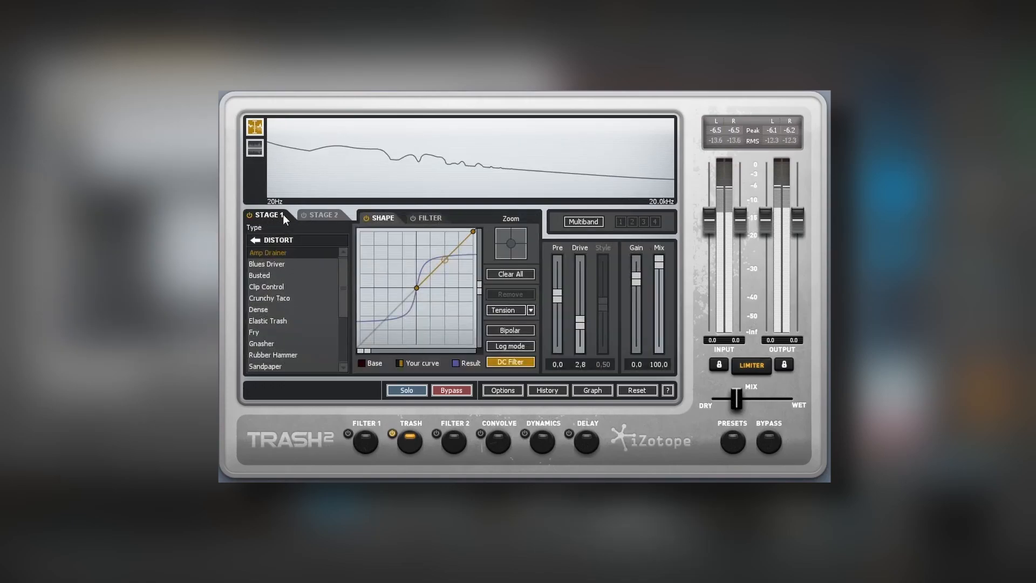
pyautogui.click(303, 216)
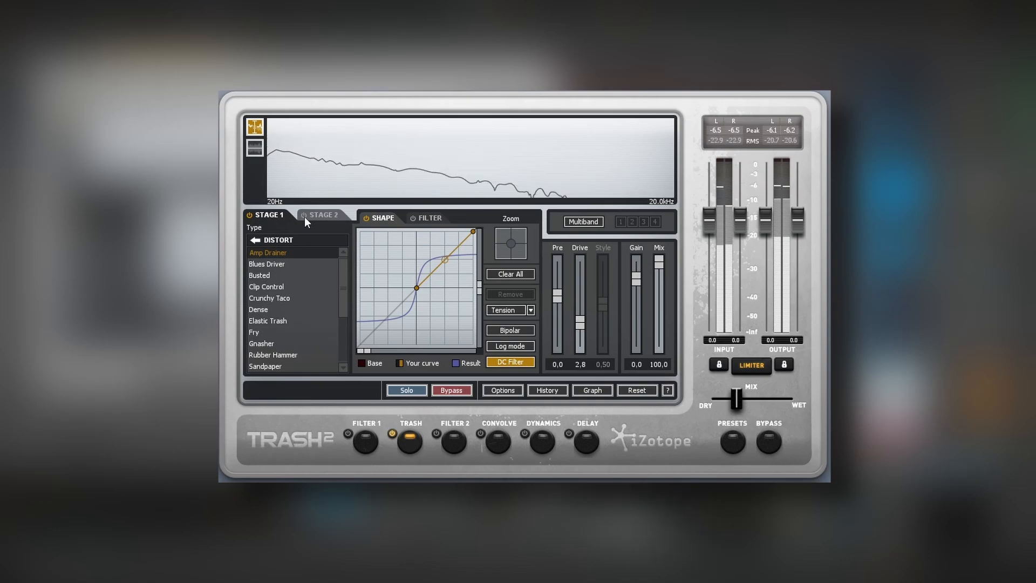
pyautogui.click(315, 215)
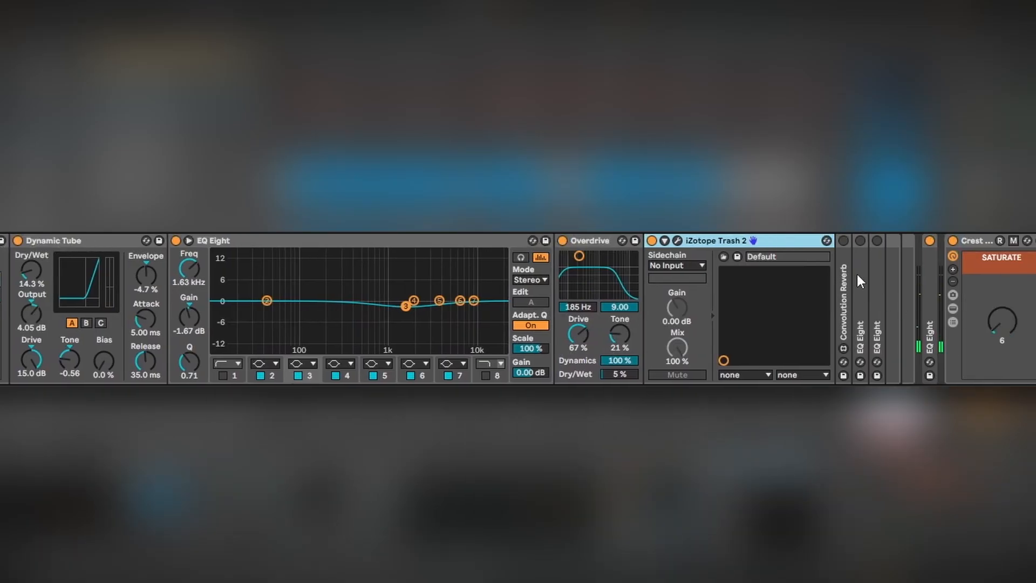
# Unfold the Convolution Reverb after Trash 2, compare the kick playback with it bypassed and enabled, and leave it on
pyautogui.doubleClick(843, 258)
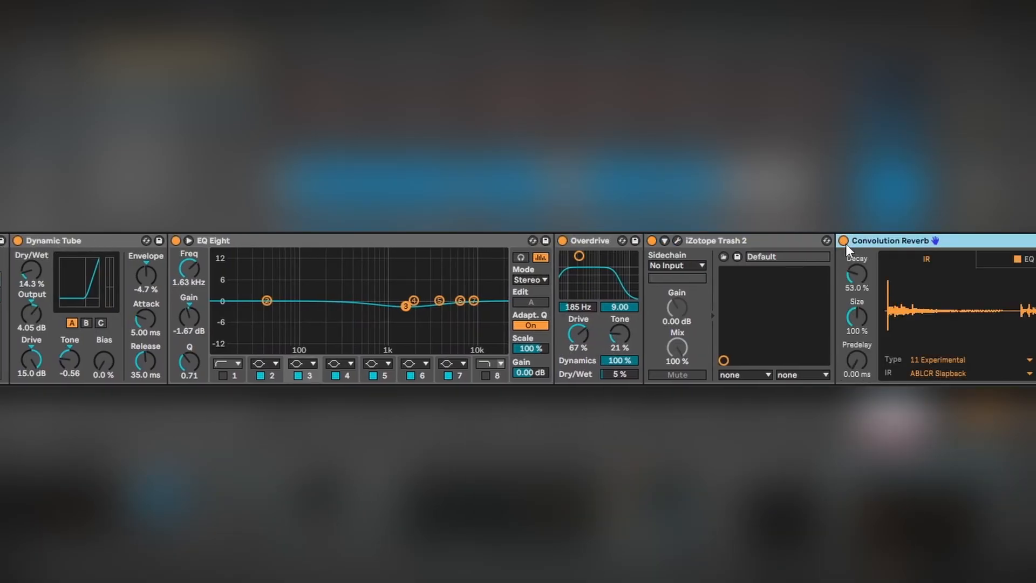
pyautogui.click(844, 242)
pyautogui.press('space')
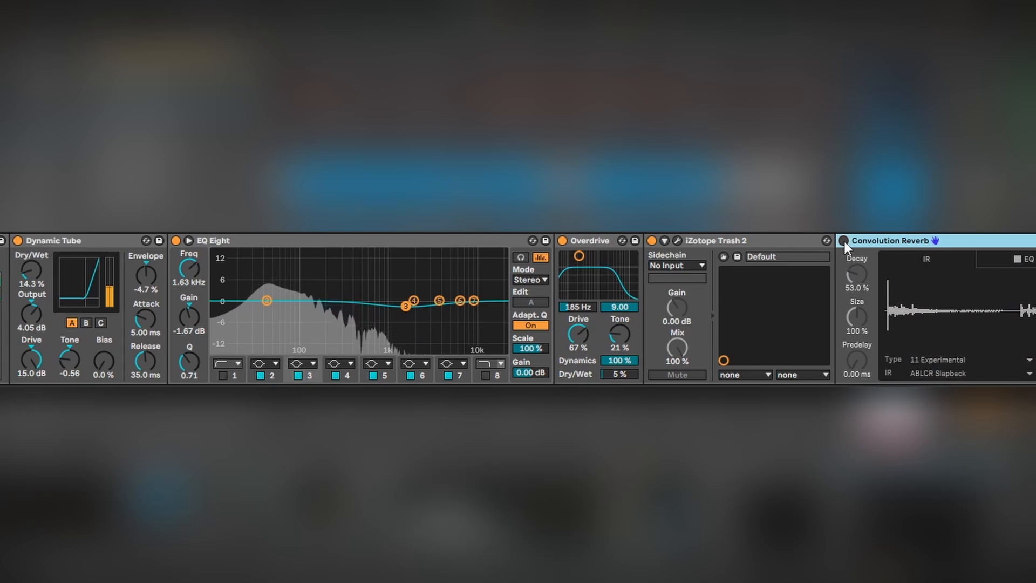
pyautogui.click(844, 241)
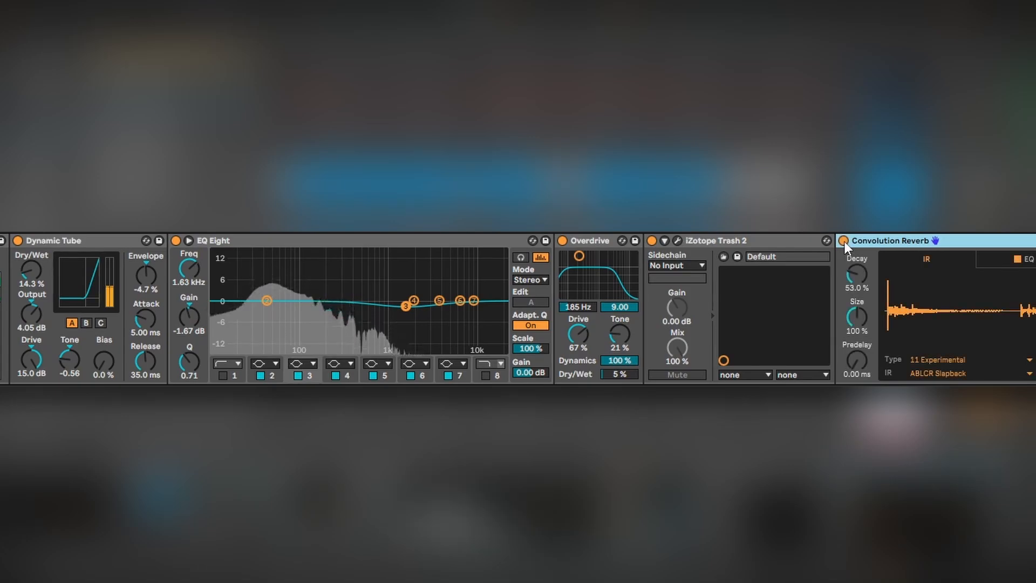
pyautogui.click(843, 242)
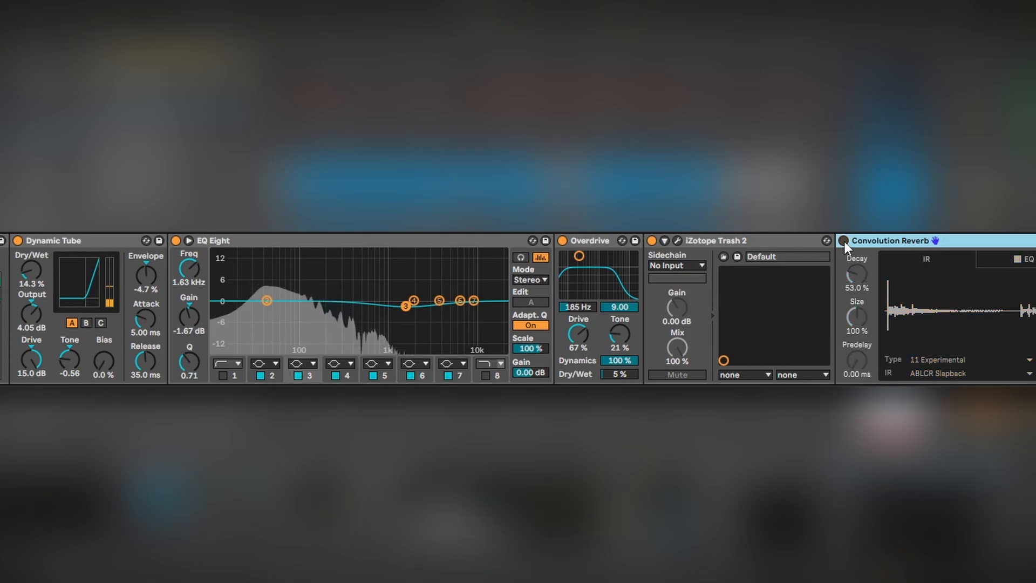
pyautogui.click(844, 242)
pyautogui.press('space')
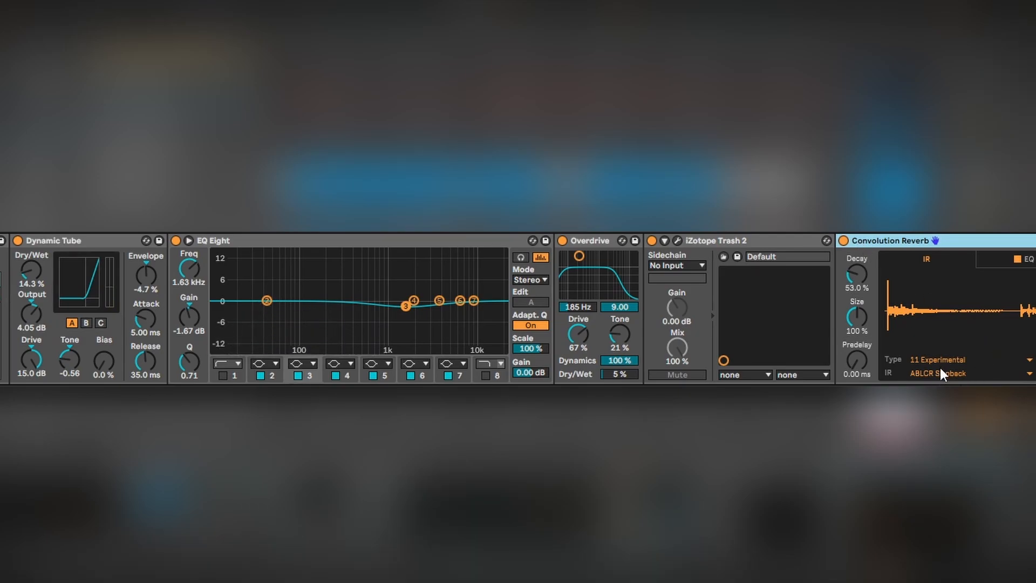
# Enable the EQ Eight directly after the Convolution Reverb and select its 659 Hz band
pyautogui.hscroll(3, 518, 309)
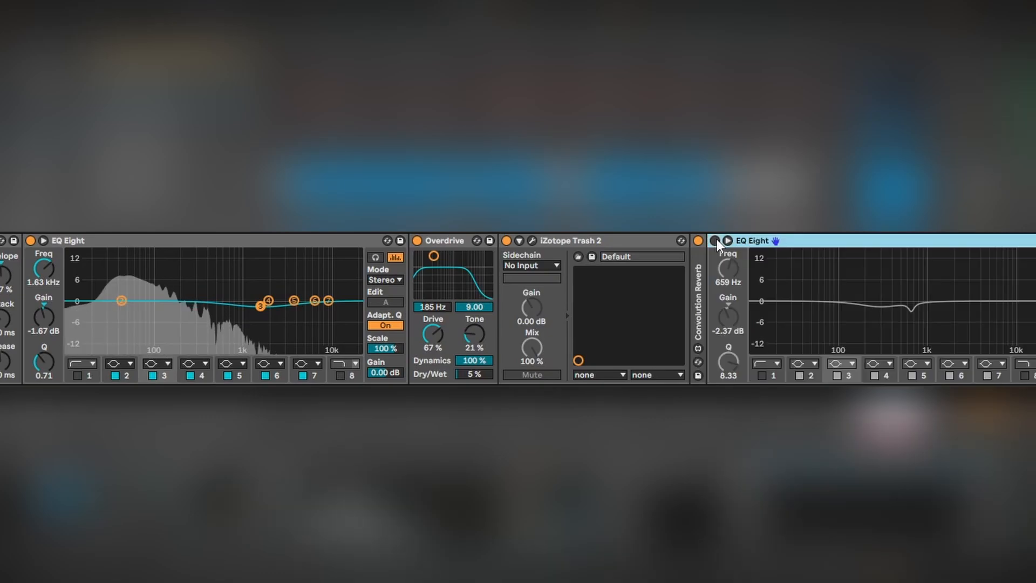
pyautogui.click(715, 240)
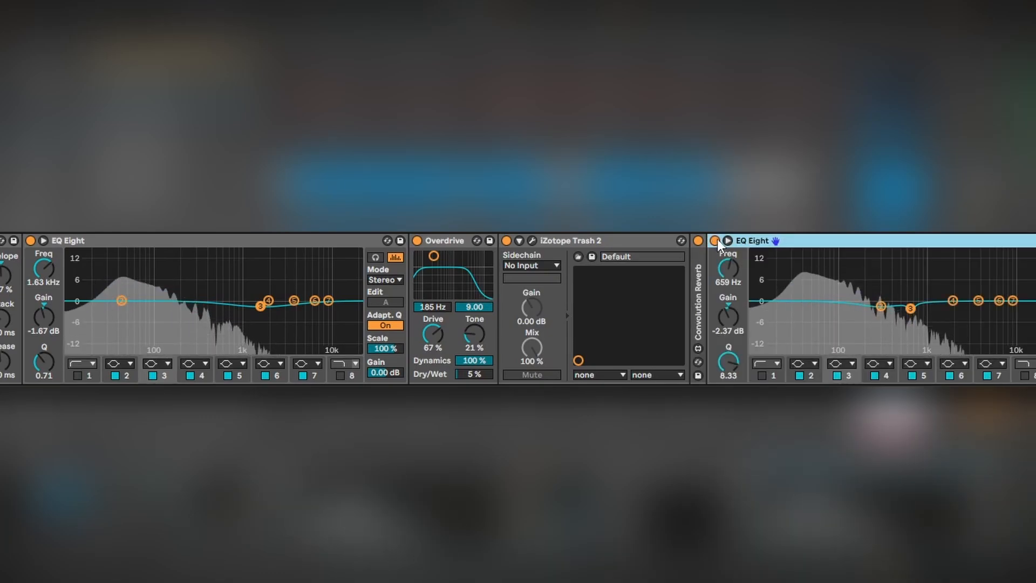
pyautogui.click(910, 309)
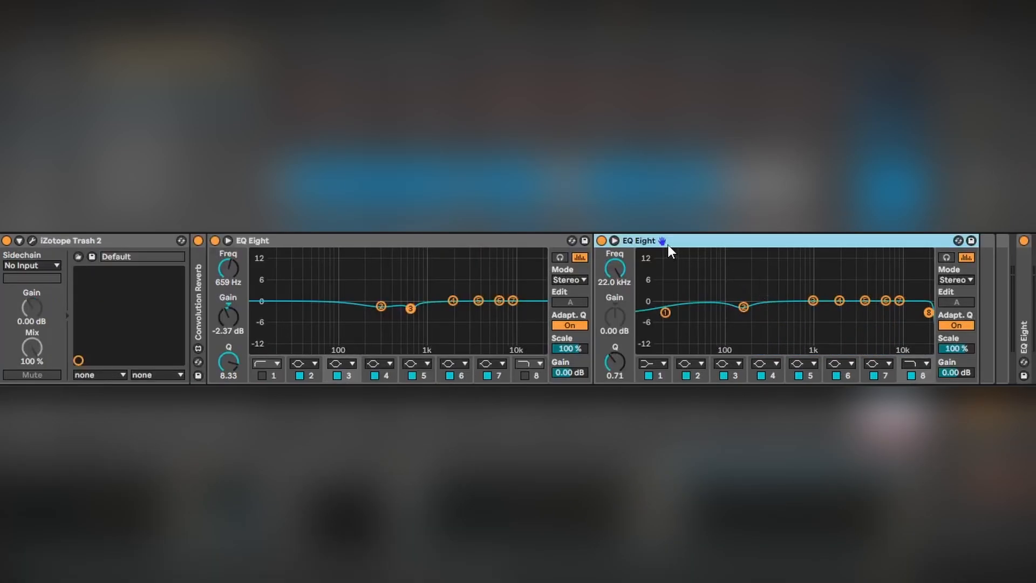
# Compare the kick playback with the chain's last EQ Eight bypassed and enabled
pyautogui.press('space')
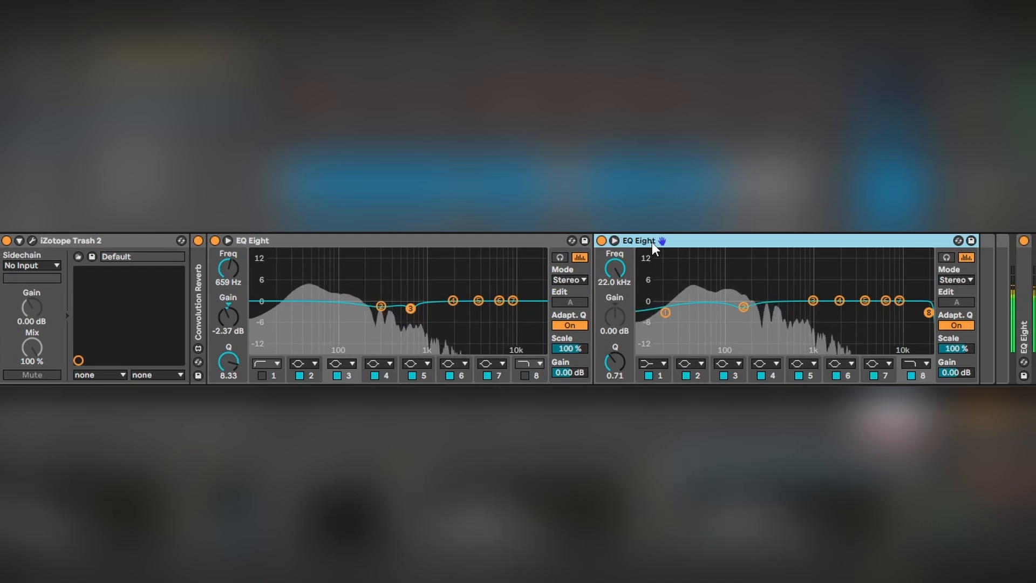
pyautogui.click(598, 241)
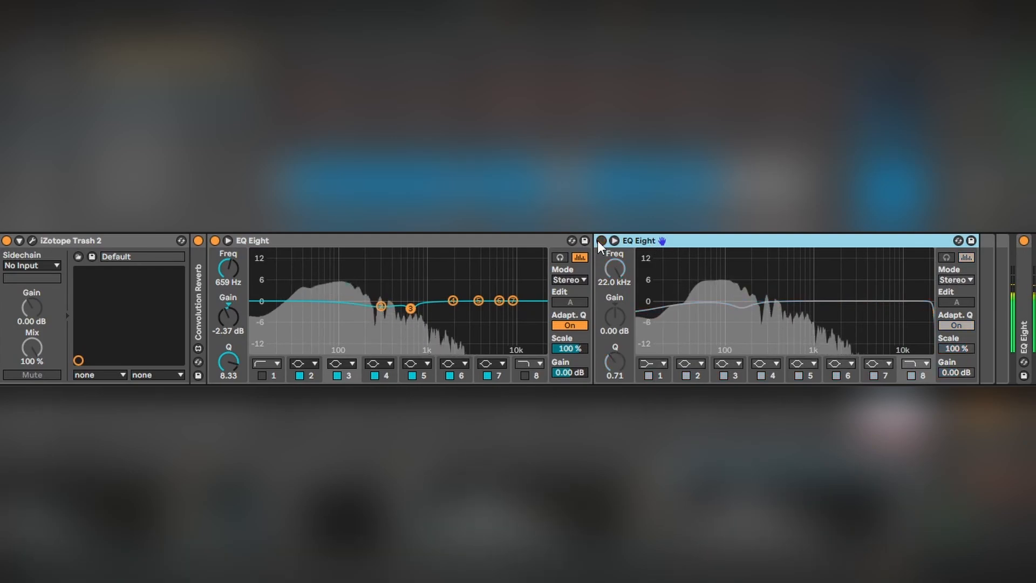
pyautogui.click(599, 240)
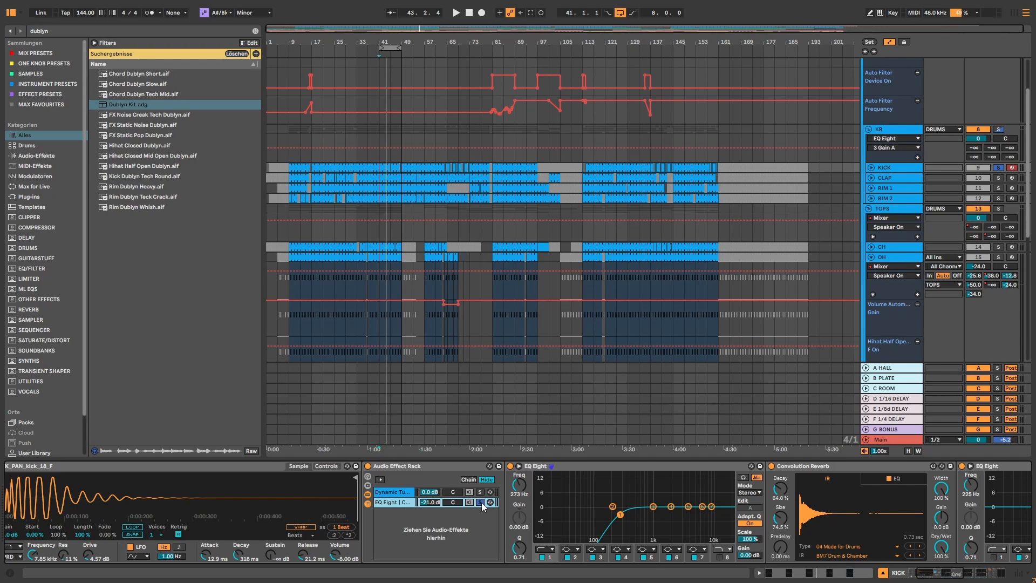
# Audition the rack's soloed EQ Eight and Convolution Reverb chain, bringing its devices into view
pyautogui.press('space')
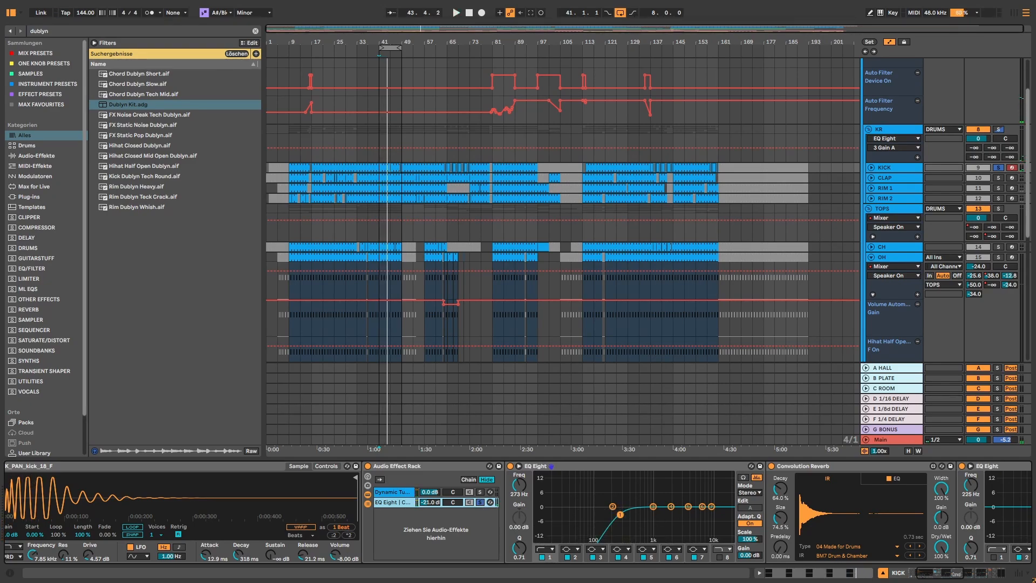
pyautogui.moveTo(957, 570)
pyautogui.mouseDown()
pyautogui.moveTo(978, 572)
pyautogui.moveTo(963, 572)
pyautogui.mouseUp()
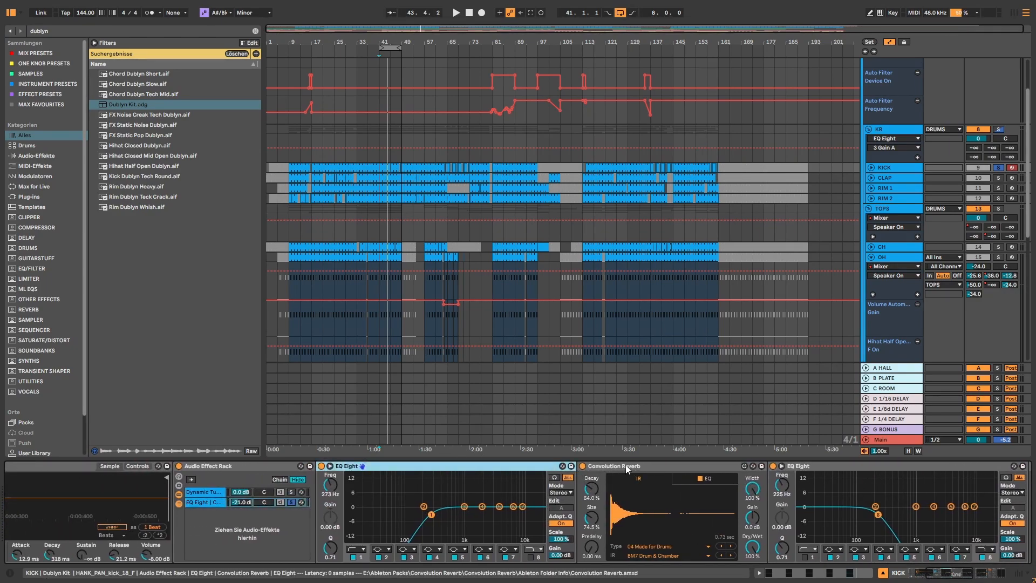
pyautogui.press('space')
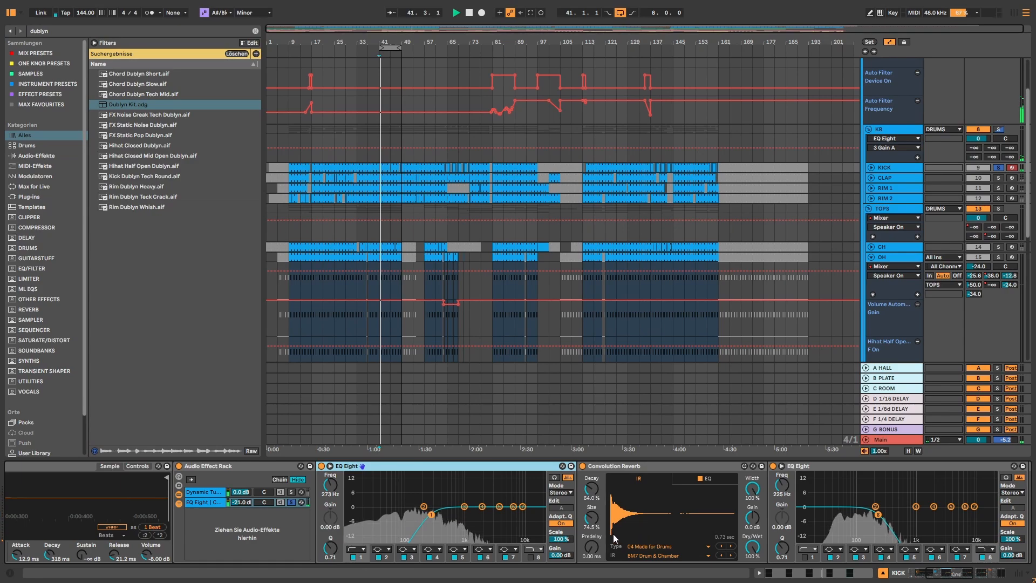
pyautogui.press('space')
# Clear the chain solo in the Audio Effect Rack and compare the kick playback with the EQ Eight reverb chain muted and active
pyautogui.click(291, 492)
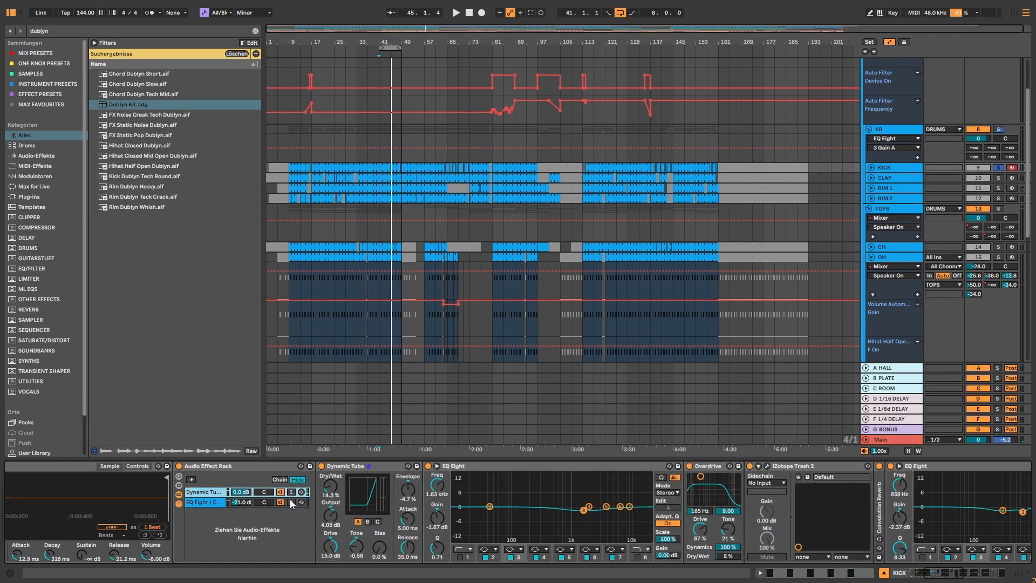
pyautogui.click(280, 502)
pyautogui.press('space')
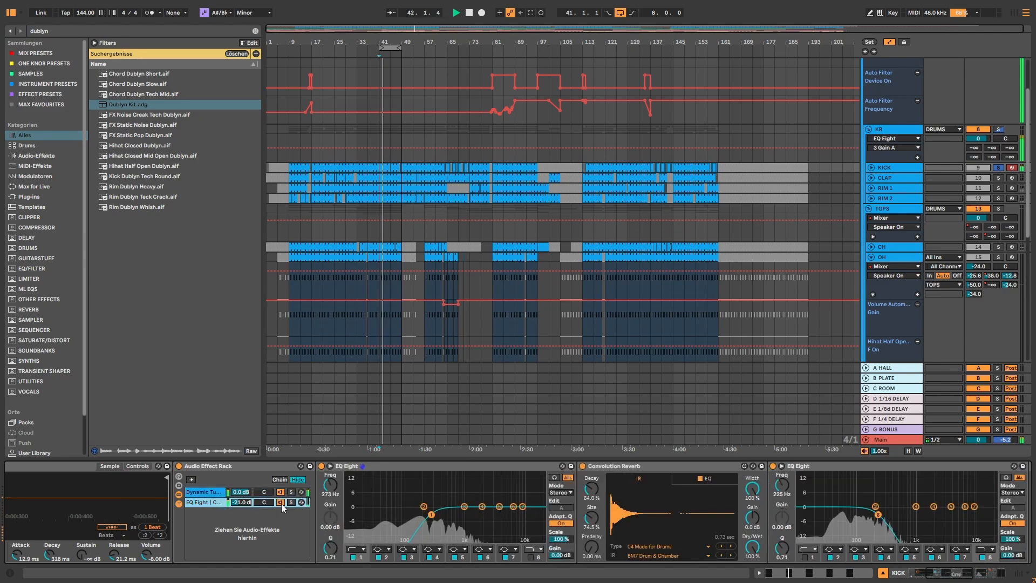
pyautogui.click(280, 502)
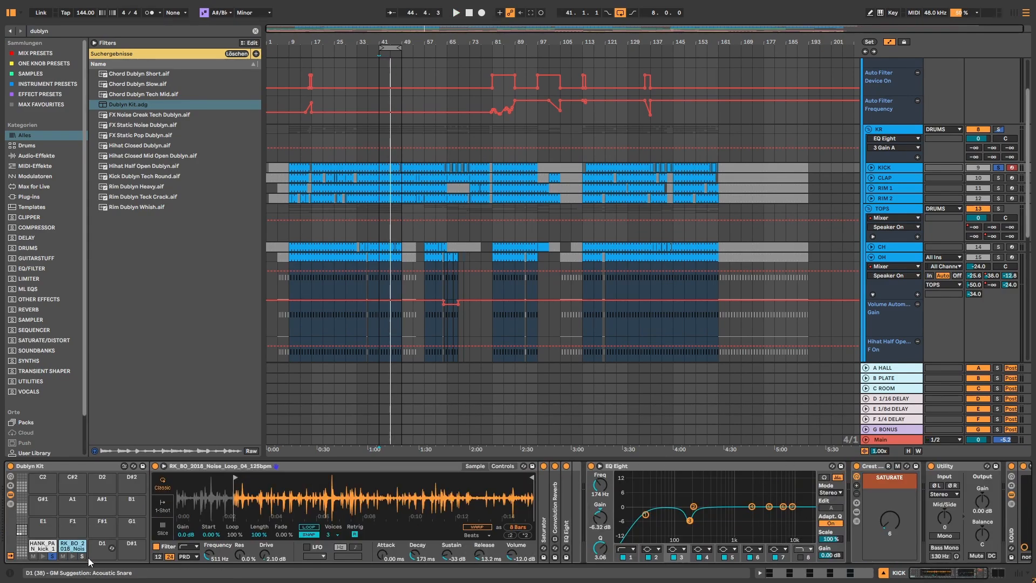
# Solo the RK_BO_2018 noise pad in the Dublyn Kit and switch on the Audio Effect Rack after its sampler
pyautogui.click(82, 556)
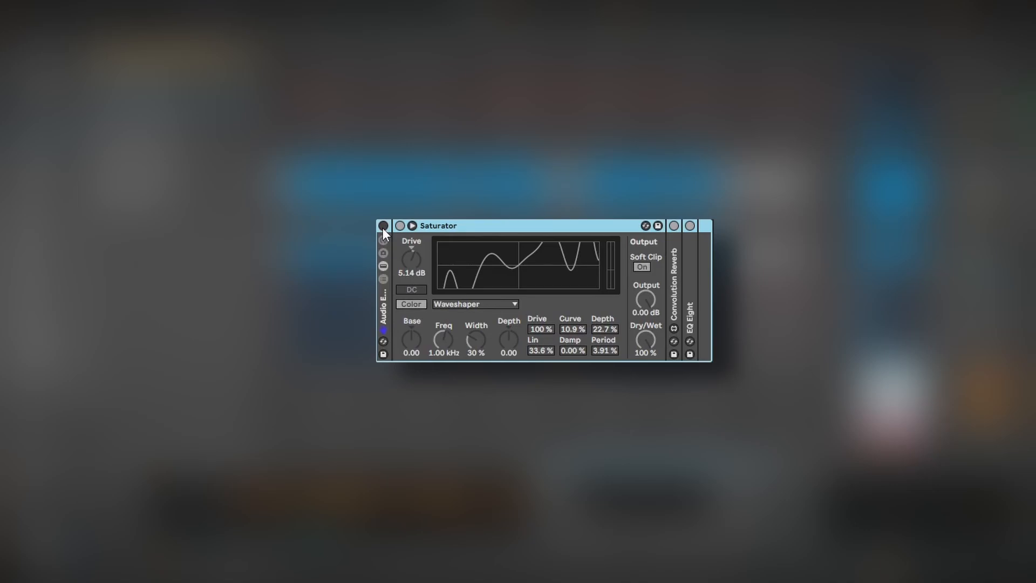
pyautogui.click(383, 226)
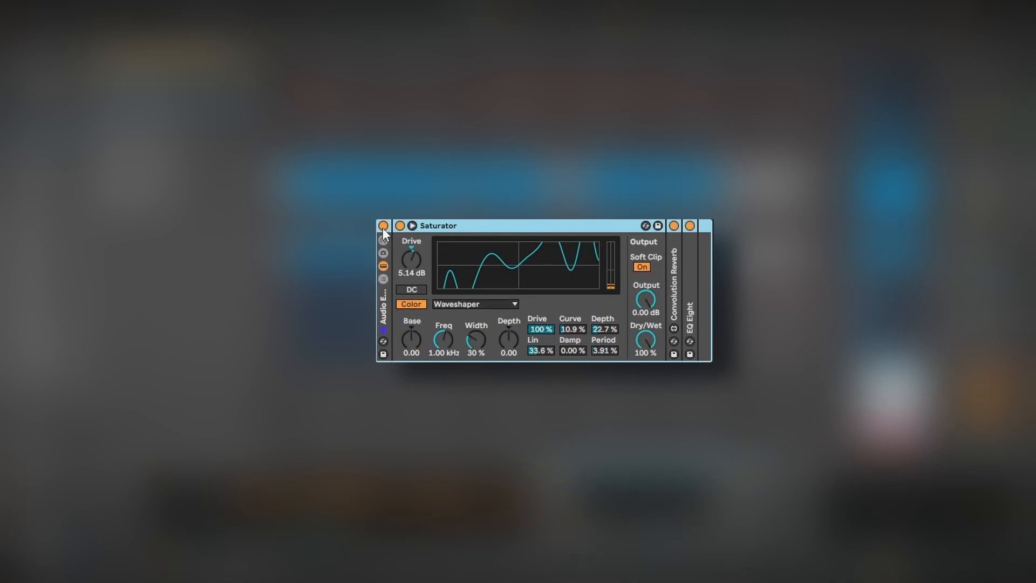
# Audition the noise layer's Saturator off and on, and bring in its unfolded Convolution Reverb and EQ Eight in turn
pyautogui.click(462, 225)
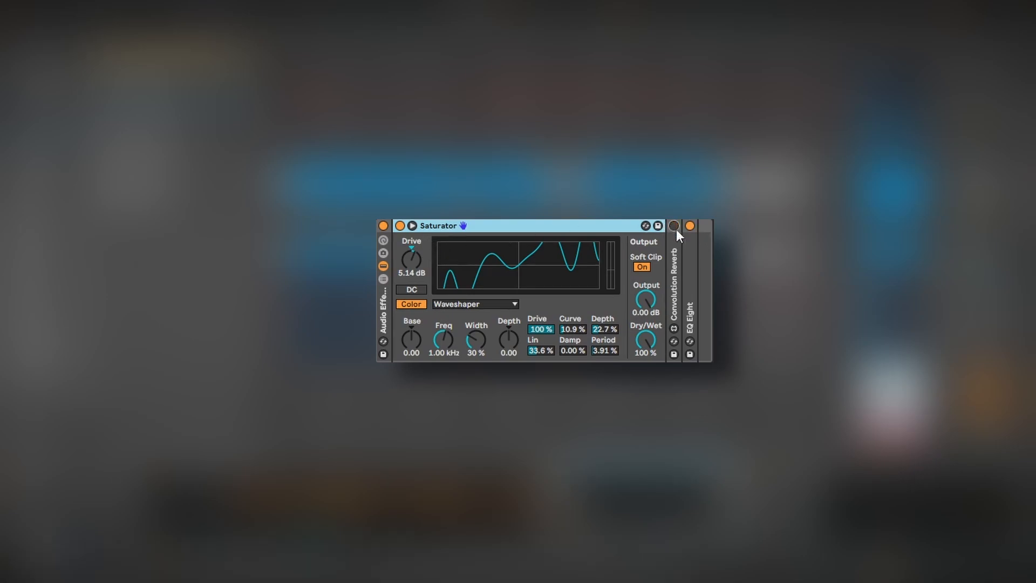
pyautogui.click(400, 225)
pyautogui.click(400, 226)
pyautogui.doubleClick(674, 235)
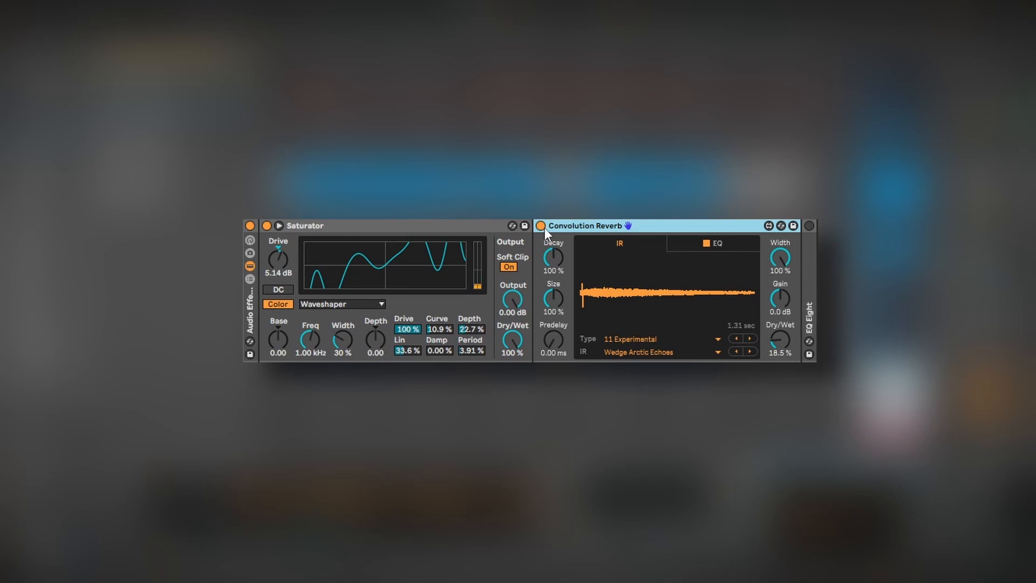
pyautogui.click(808, 226)
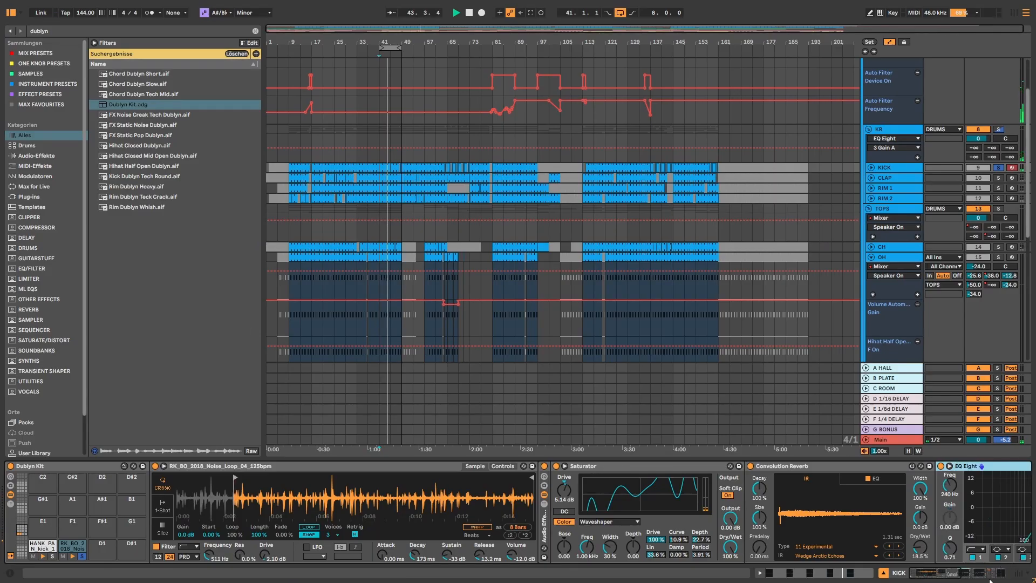
# Compare the kick playback with the EQ Eight following the Dublyn Kit bypassed and enabled
pyautogui.moveTo(956, 574); pyautogui.dragTo(975, 574)
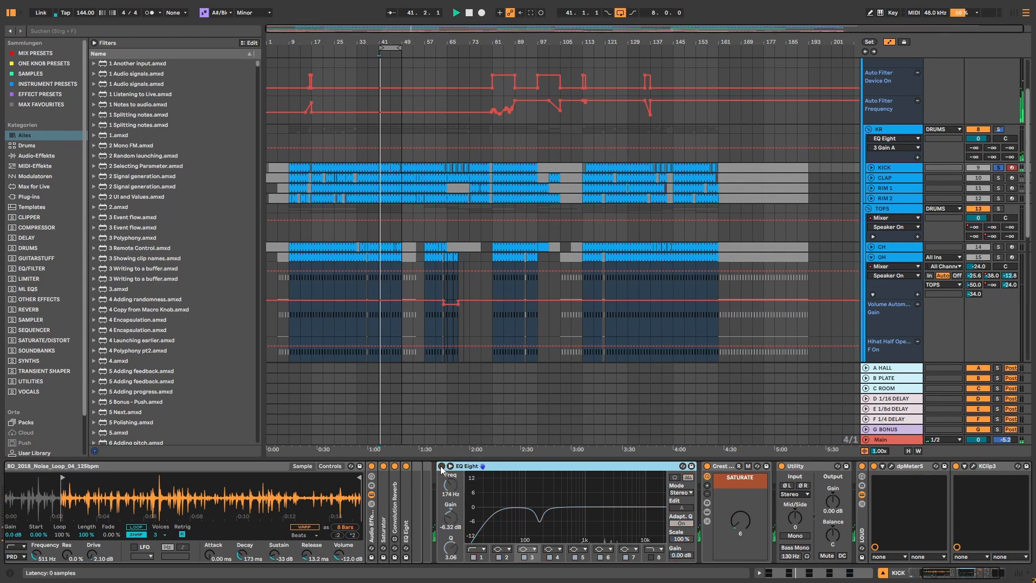
pyautogui.press('space')
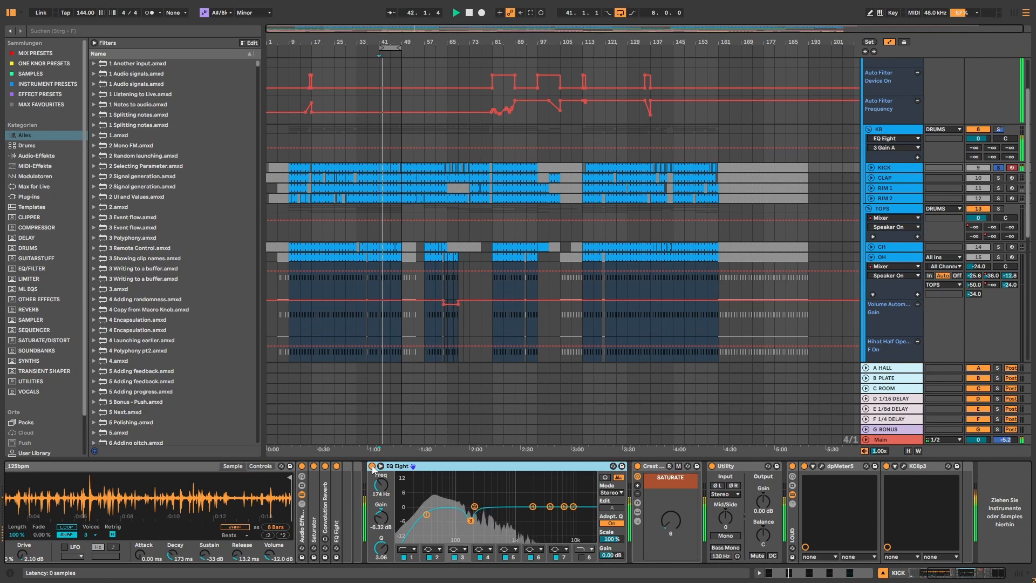
# Check the kick's EQ Eight off and on once more, and inspect the Saturator inside the SATURATE rack before resuming playback
pyautogui.click(372, 466)
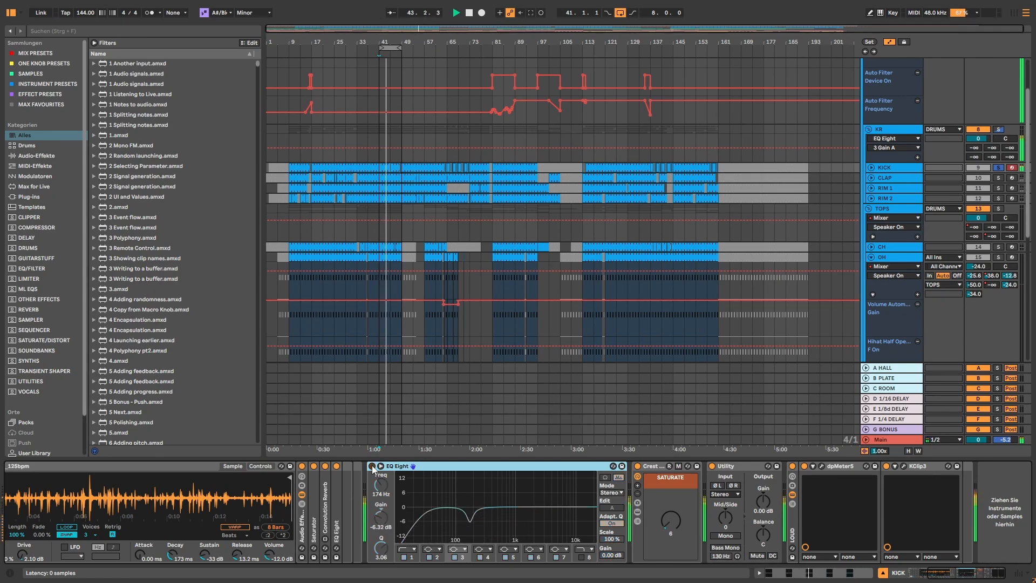
pyautogui.click(372, 467)
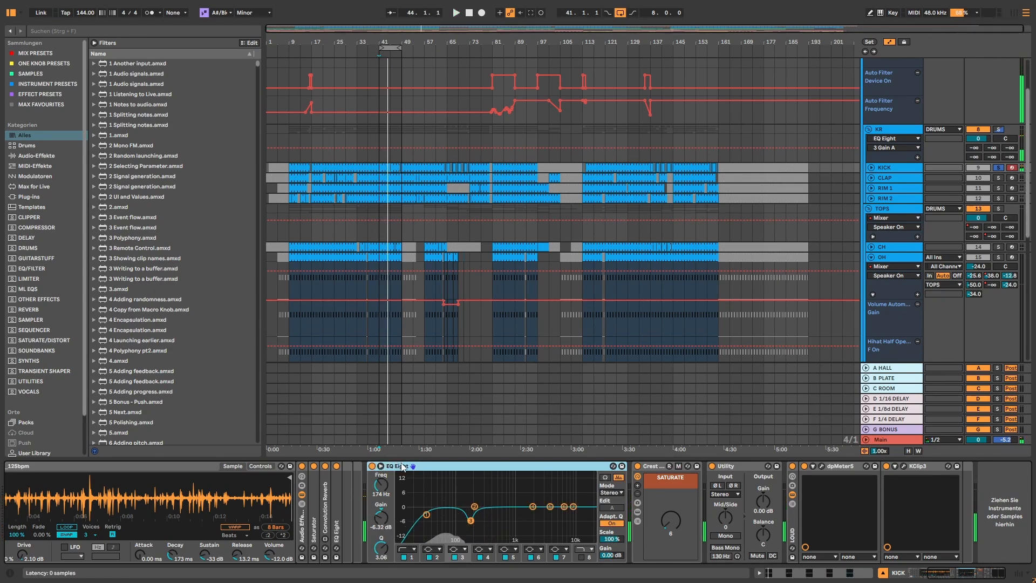
pyautogui.click(656, 479)
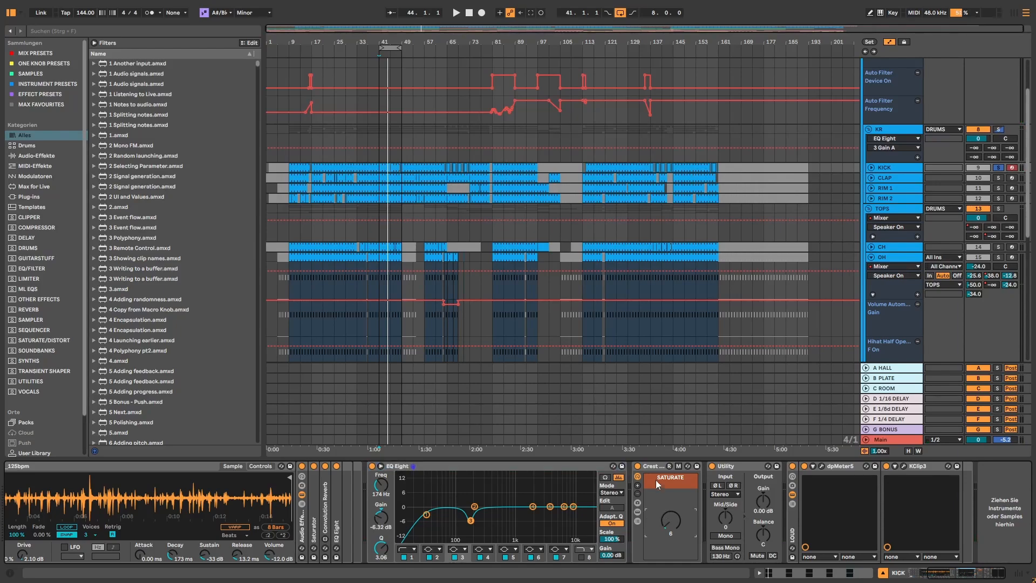
pyautogui.click(640, 512)
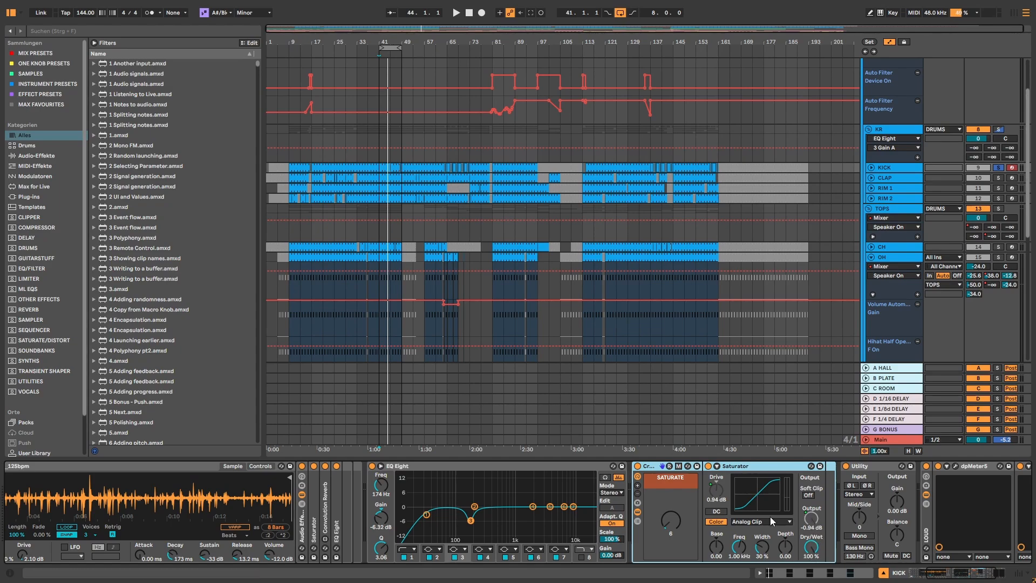
pyautogui.click(637, 511)
pyautogui.press('space')
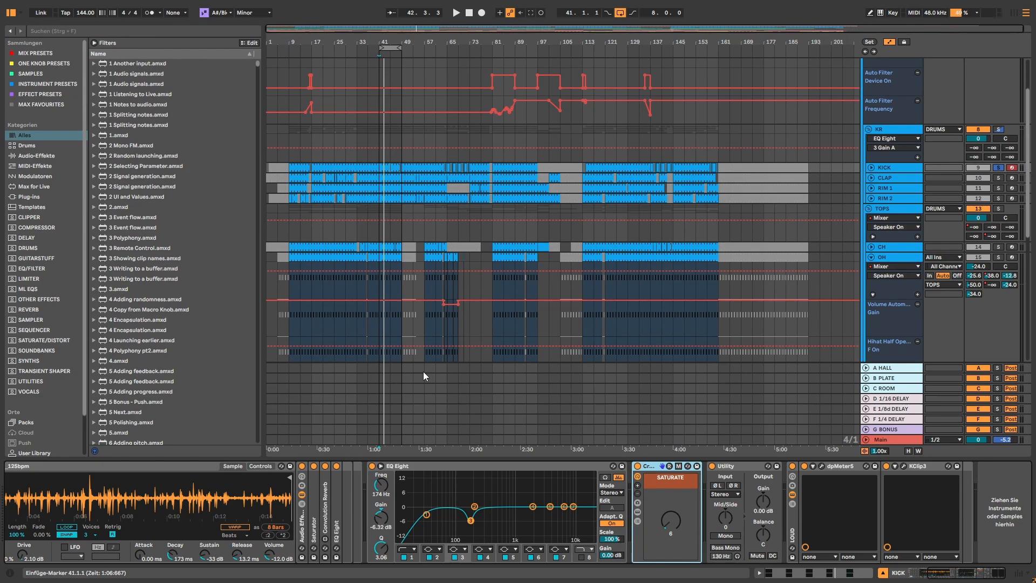
# Solo the CLAP track and audition its snare loop sample on its own
pyautogui.click(892, 178)
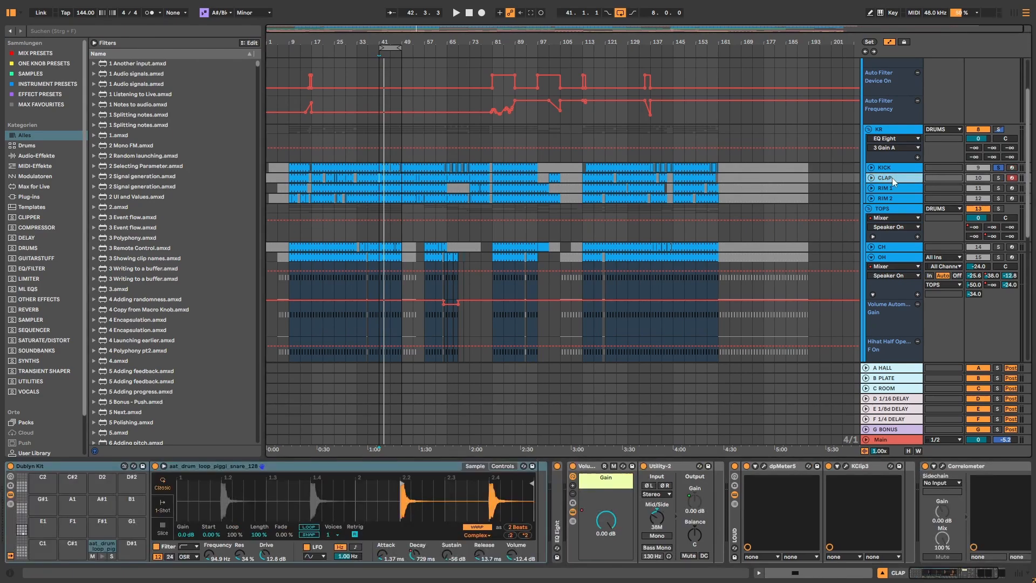
pyautogui.click(999, 176)
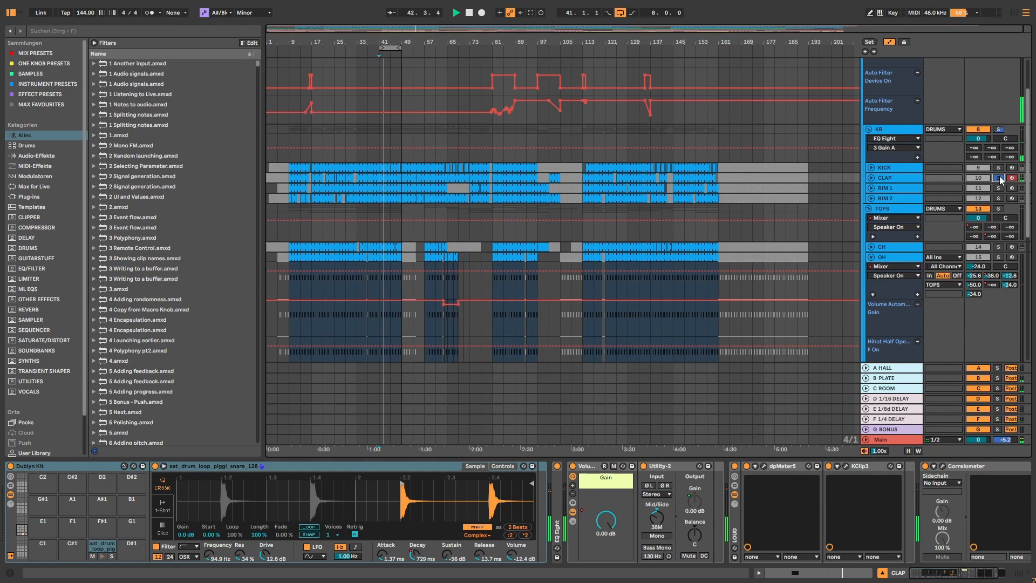
pyautogui.press('space')
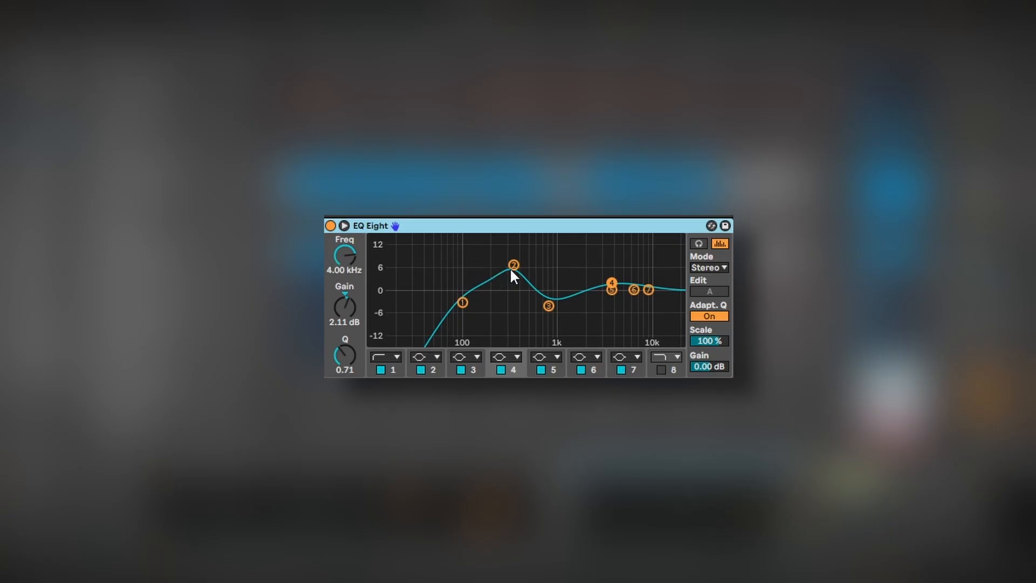
# Compare the clap playback with its EQ Eight bypassed and enabled, and audition it together with the soloed KICK track
pyautogui.click(330, 226)
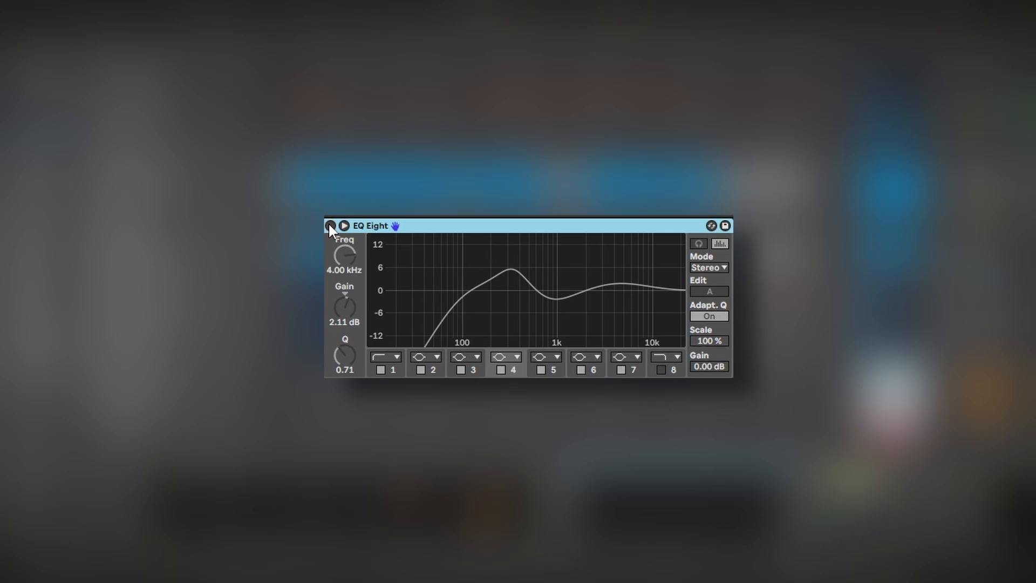
pyautogui.click(329, 224)
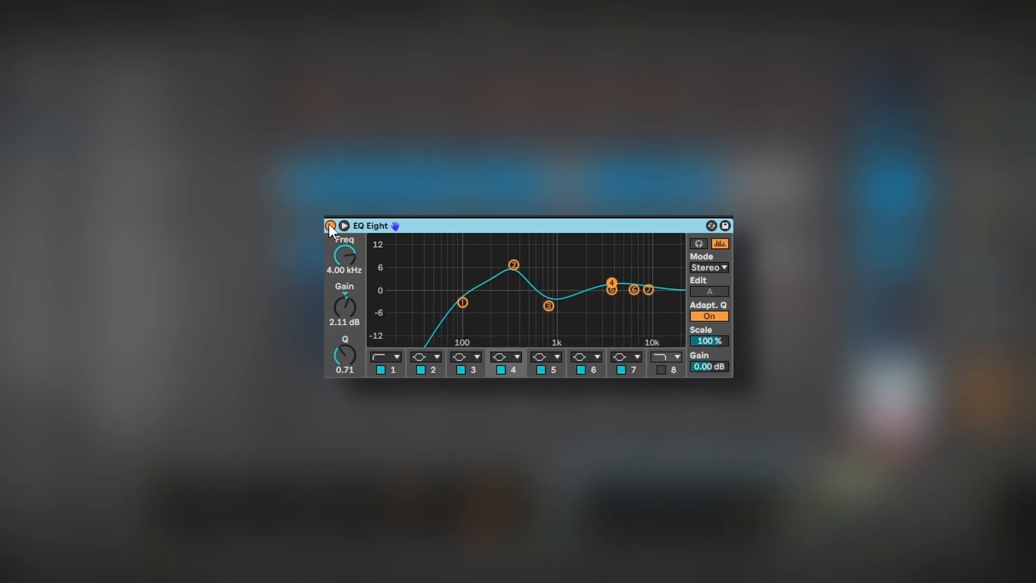
pyautogui.click(330, 225)
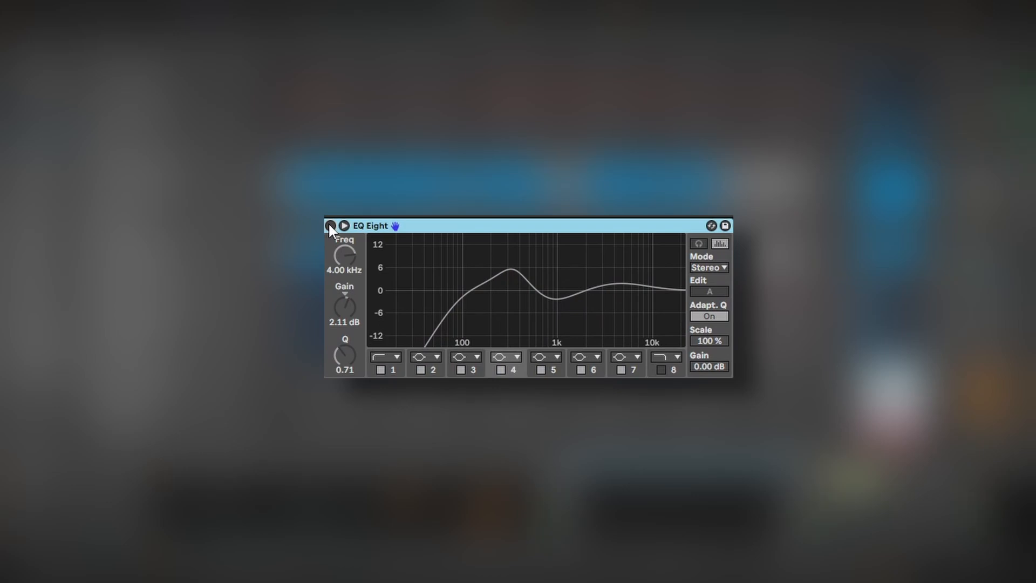
pyautogui.click(329, 225)
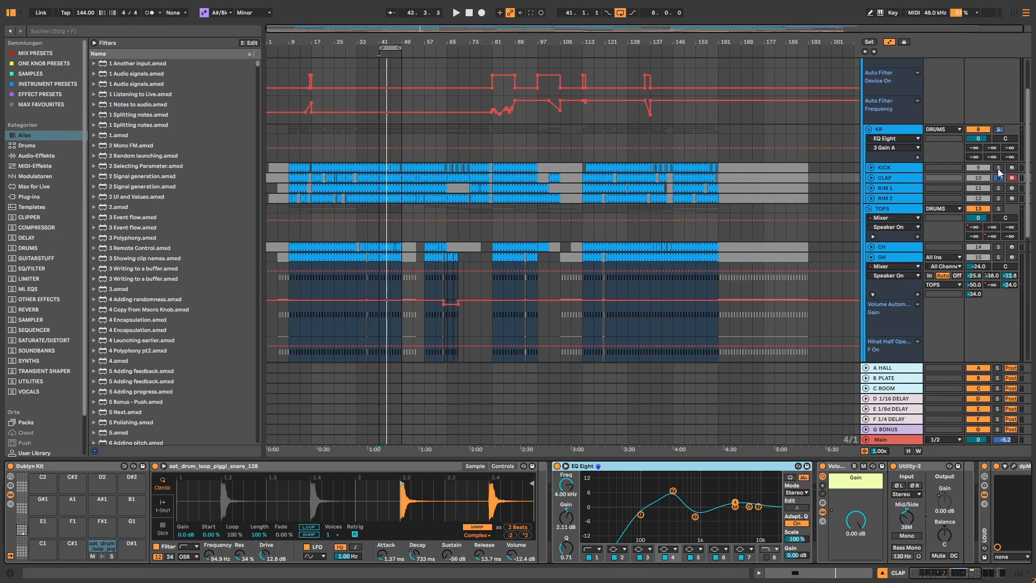
pyautogui.click(989, 174)
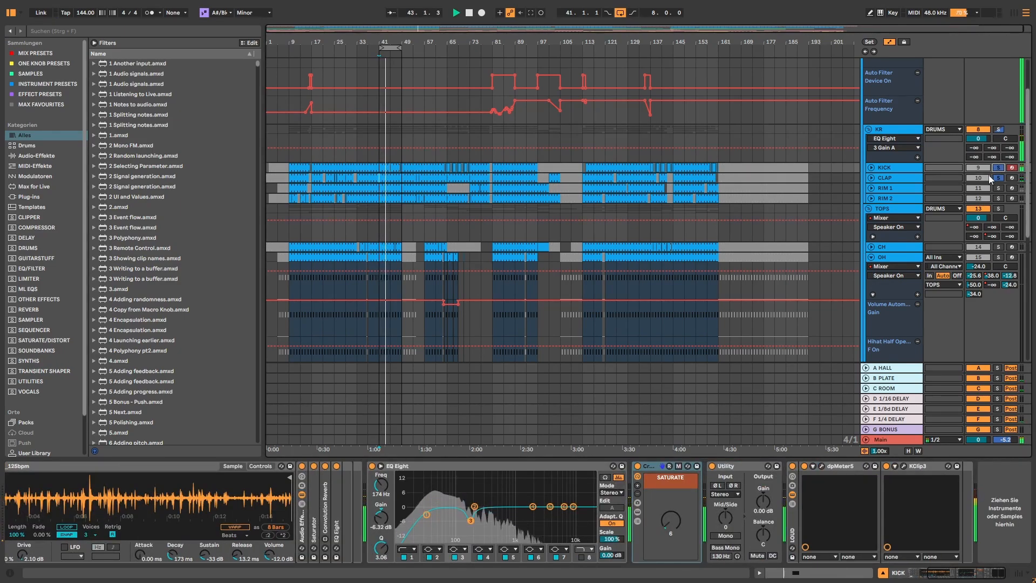
# Solo the RIM 1 track and compare its playback with the EQ Eight bypassed and enabled
pyautogui.click(911, 188)
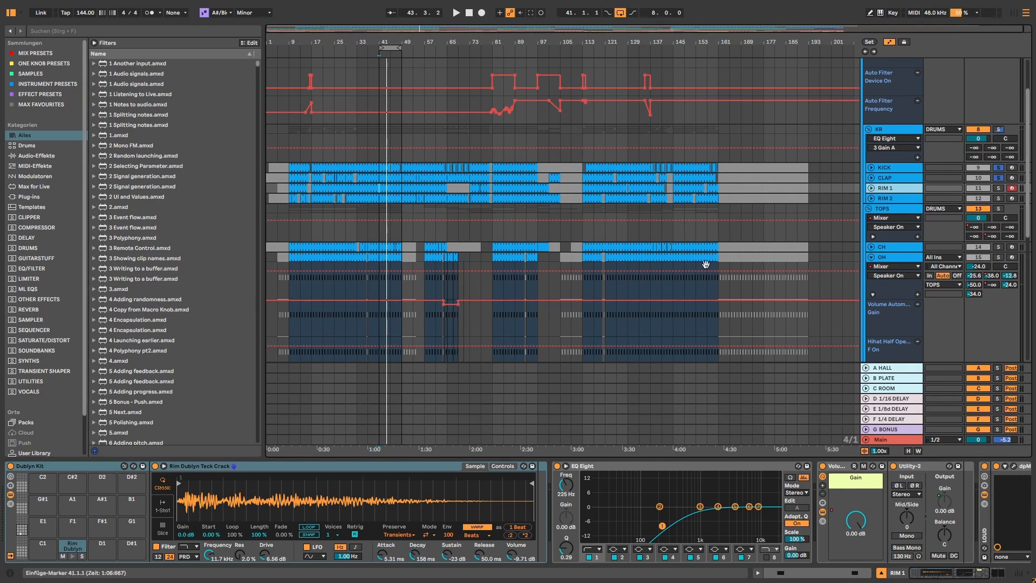
pyautogui.click(999, 188)
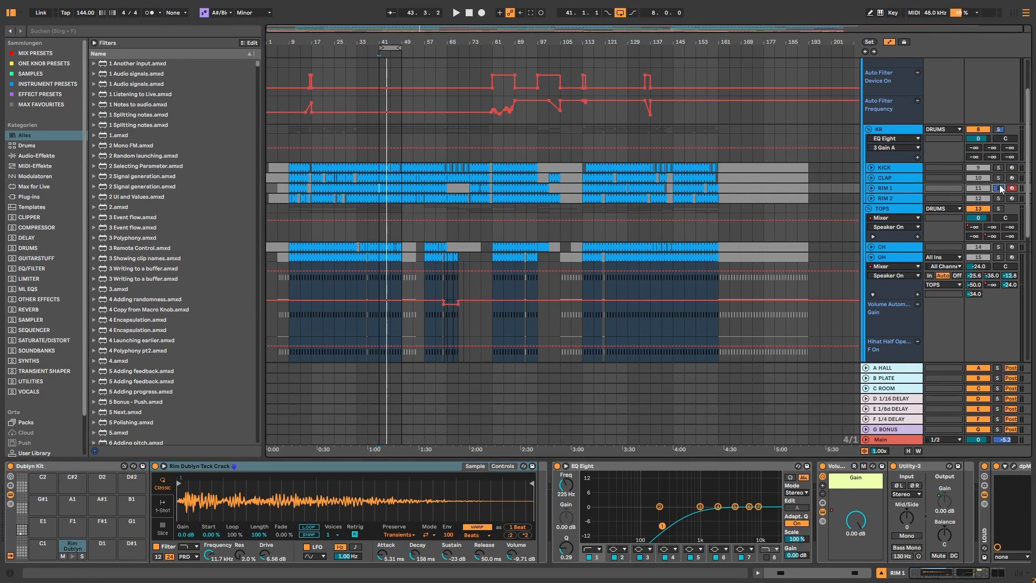
pyautogui.press('space')
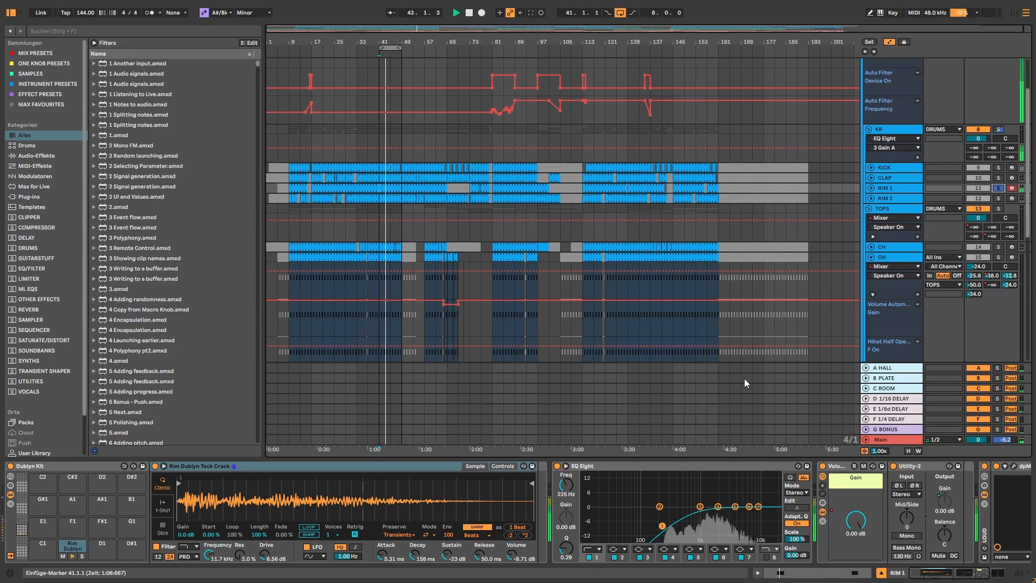
pyautogui.click(556, 467)
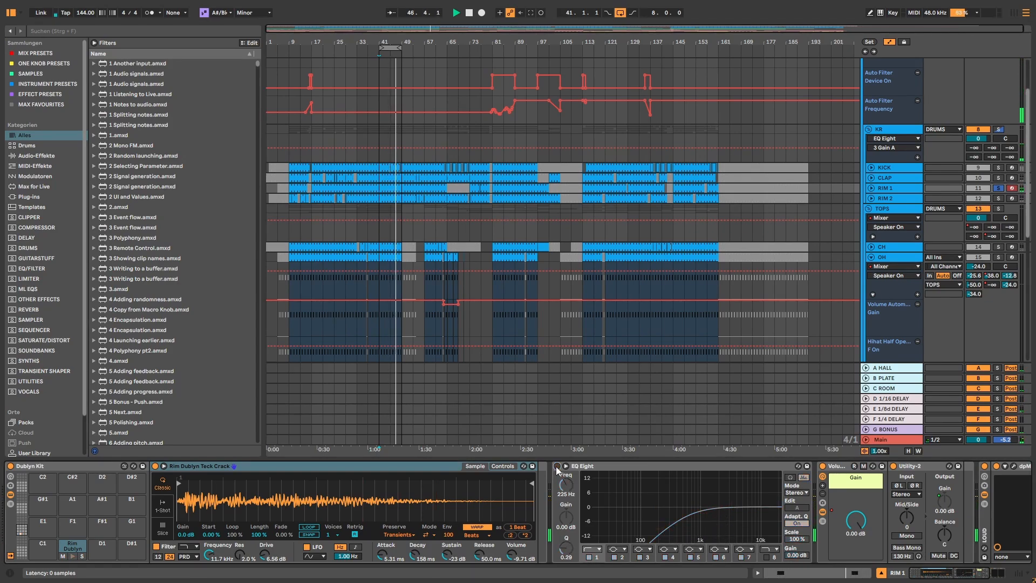
pyautogui.click(556, 466)
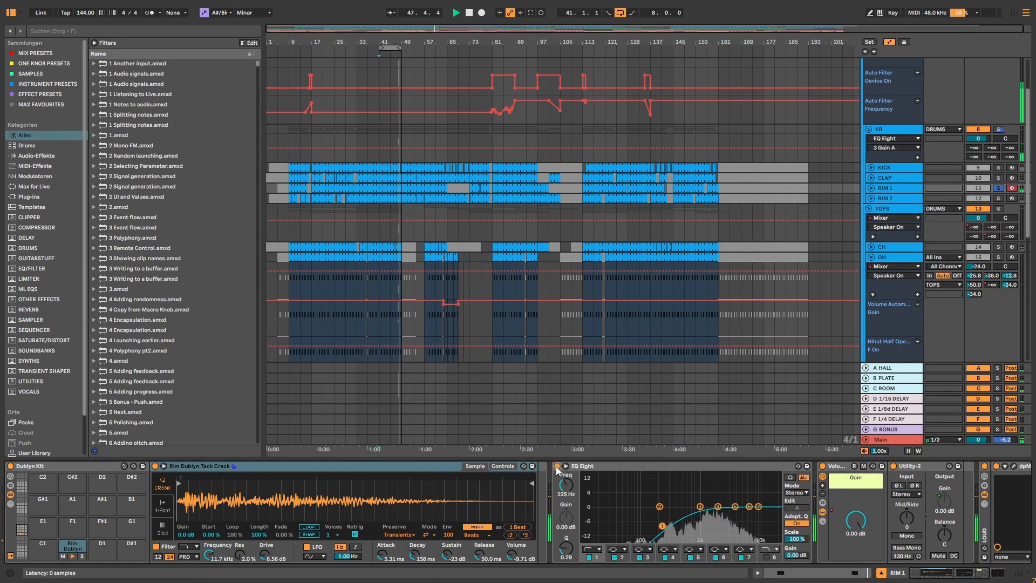
pyautogui.press('space')
# Add the CLAP and KICK tracks to the RIM 1 solo and audition the three together
pyautogui.keyDown('ctrl'); pyautogui.click(998, 178); pyautogui.keyUp('ctrl')
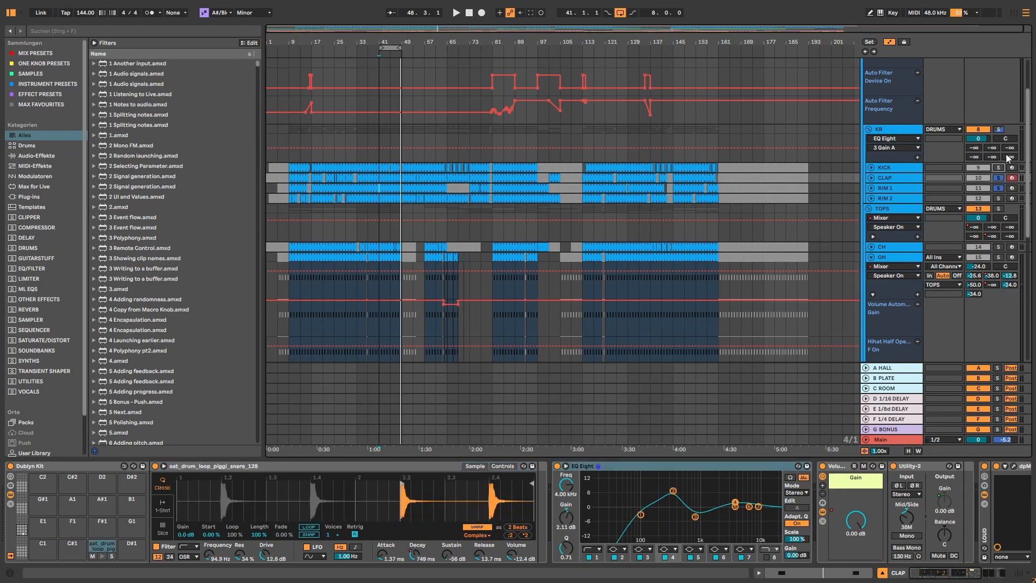
pyautogui.keyDown('ctrl'); pyautogui.click(998, 167); pyautogui.keyUp('ctrl')
pyautogui.press('space')
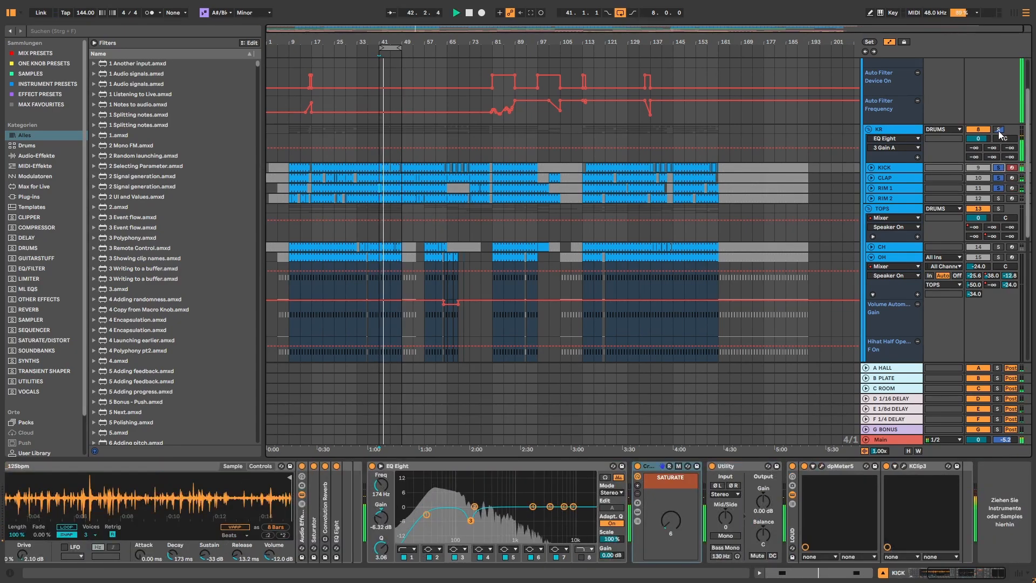
pyautogui.press('space')
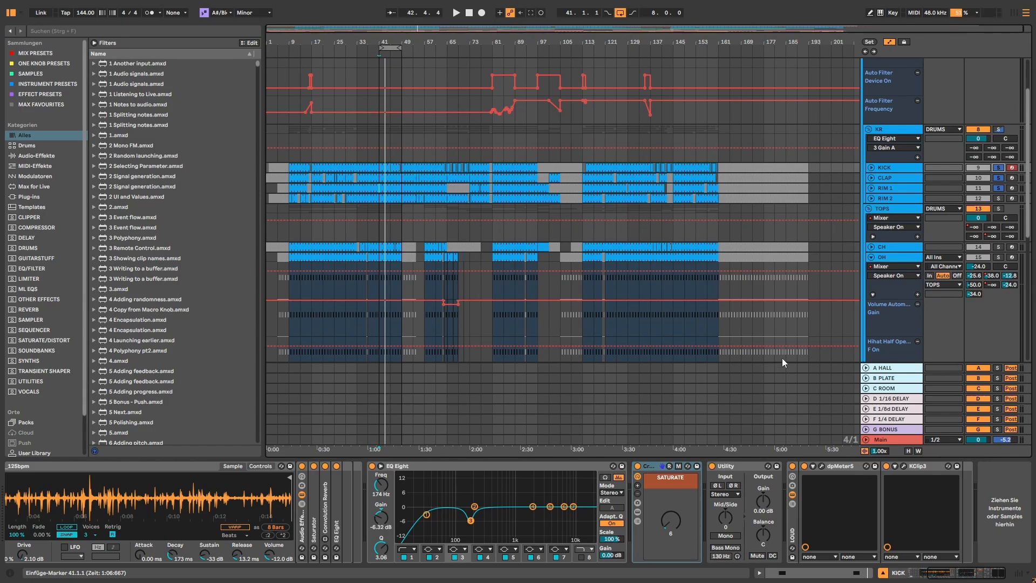
# Compare the soloed RIM 2 track with its EQ Eight bypassed and enabled, and unfold its Sidechain Glue Compressor
pyautogui.click(896, 199)
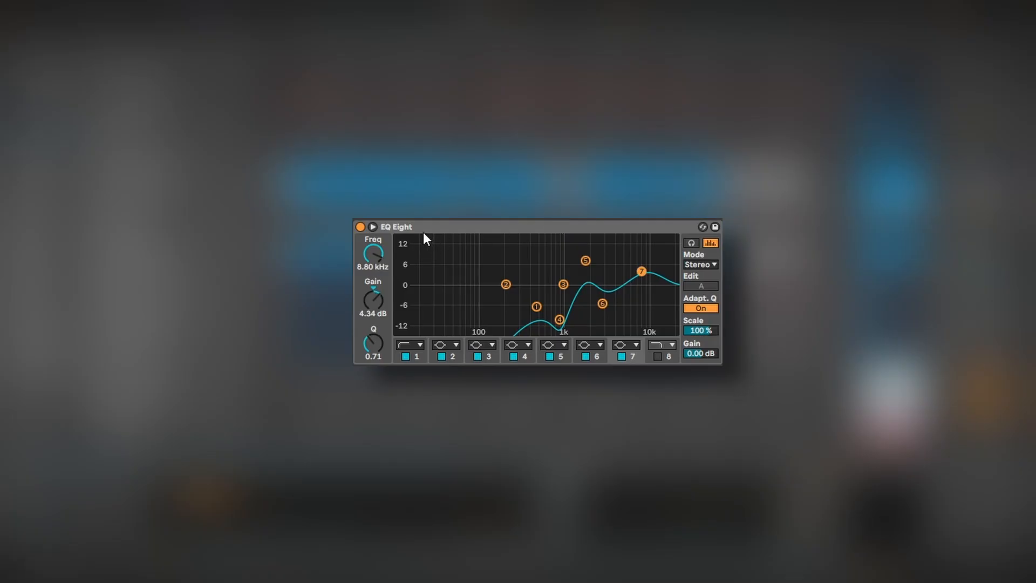
pyautogui.click(424, 231)
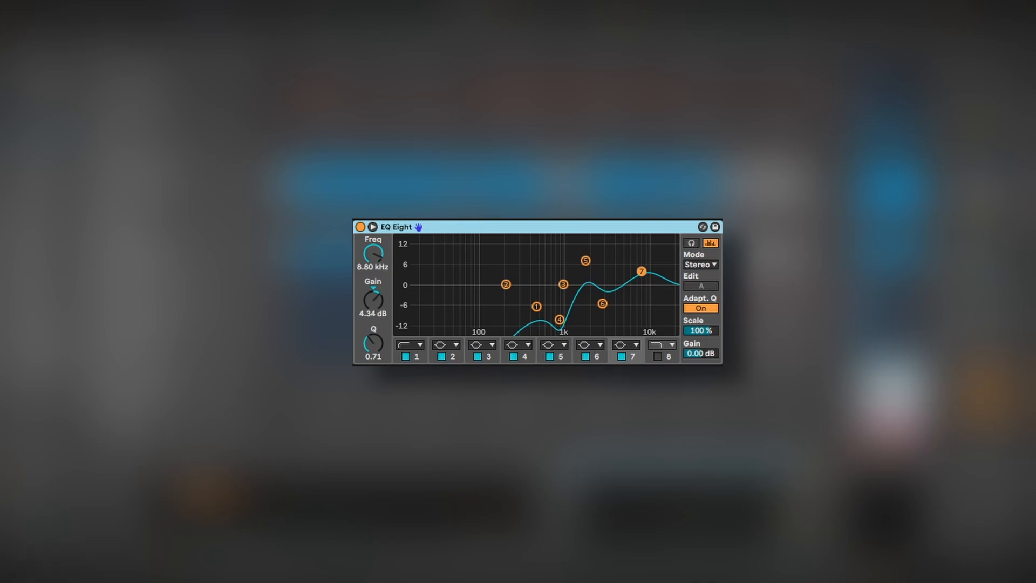
pyautogui.click(360, 226)
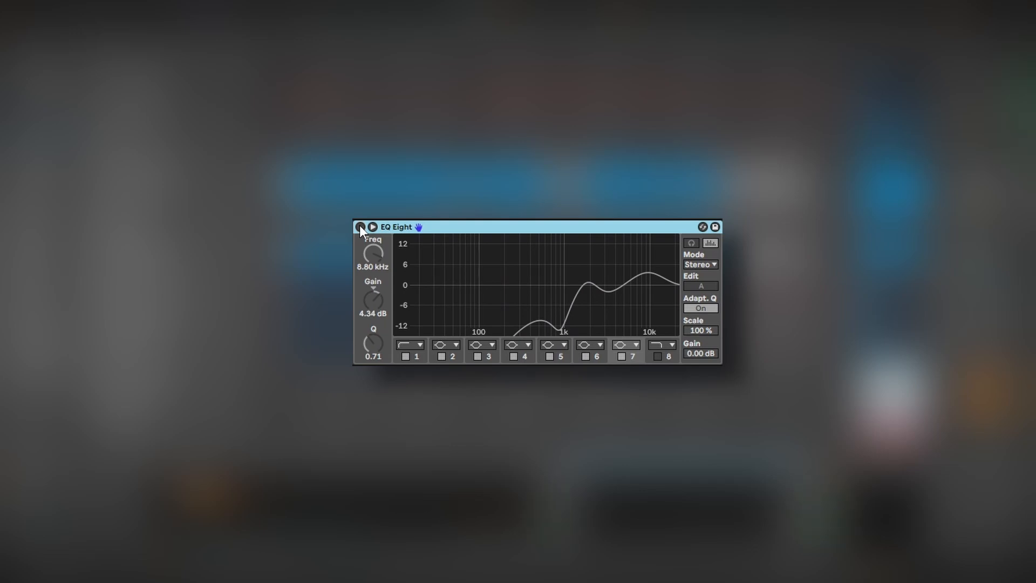
pyautogui.click(359, 226)
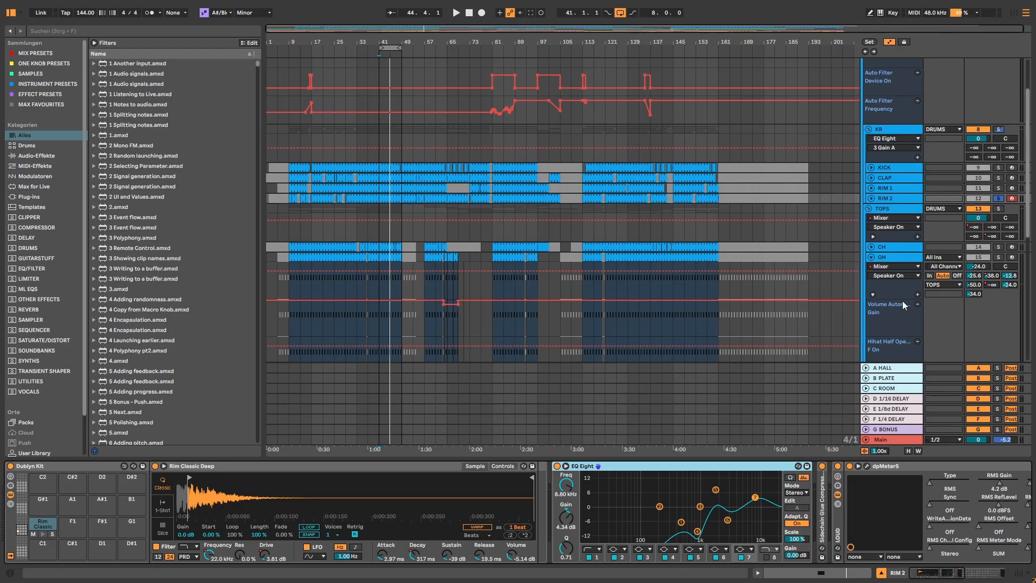
pyautogui.doubleClick(824, 497)
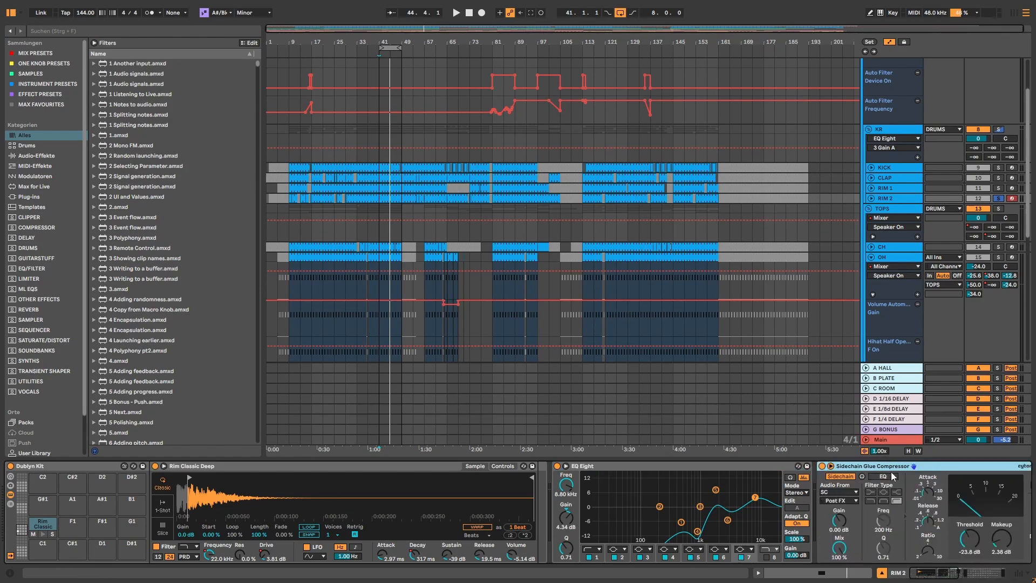
# Solo the whole KR group and compare its playback with RIM 2 muted and active, ending on the RIM 2 devices
pyautogui.click(998, 129)
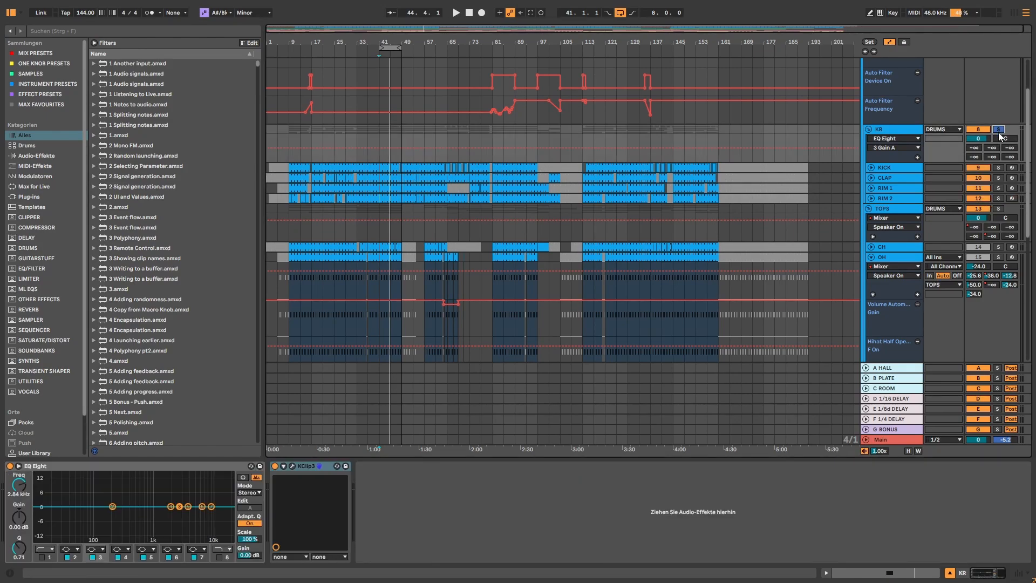
pyautogui.press('space')
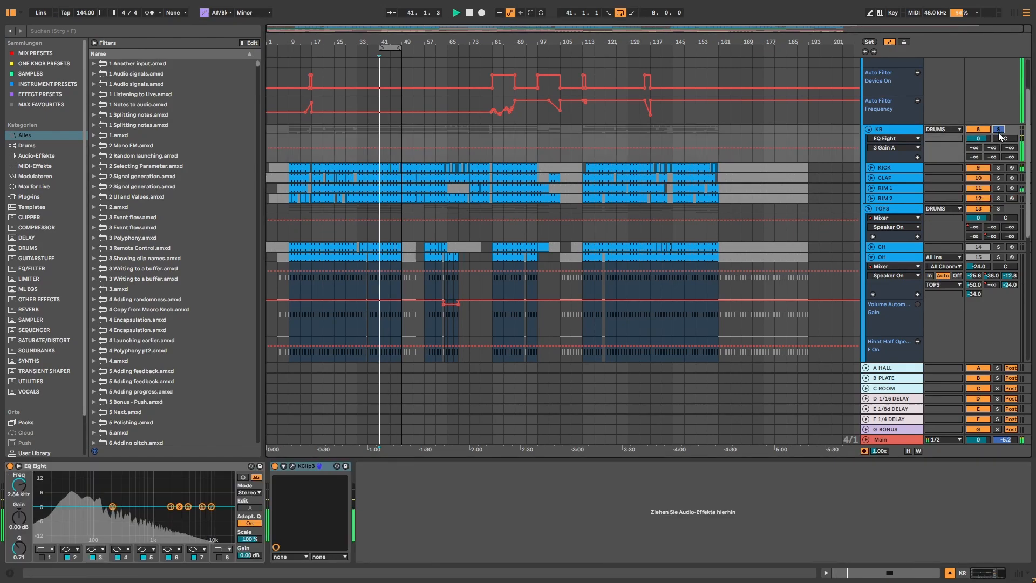
pyautogui.click(983, 197)
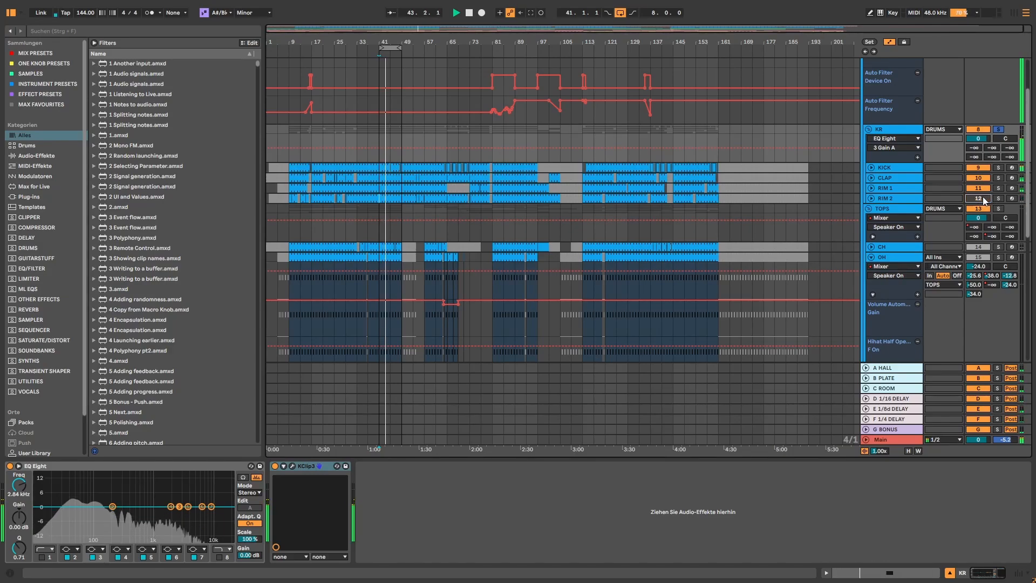
pyautogui.click(983, 197)
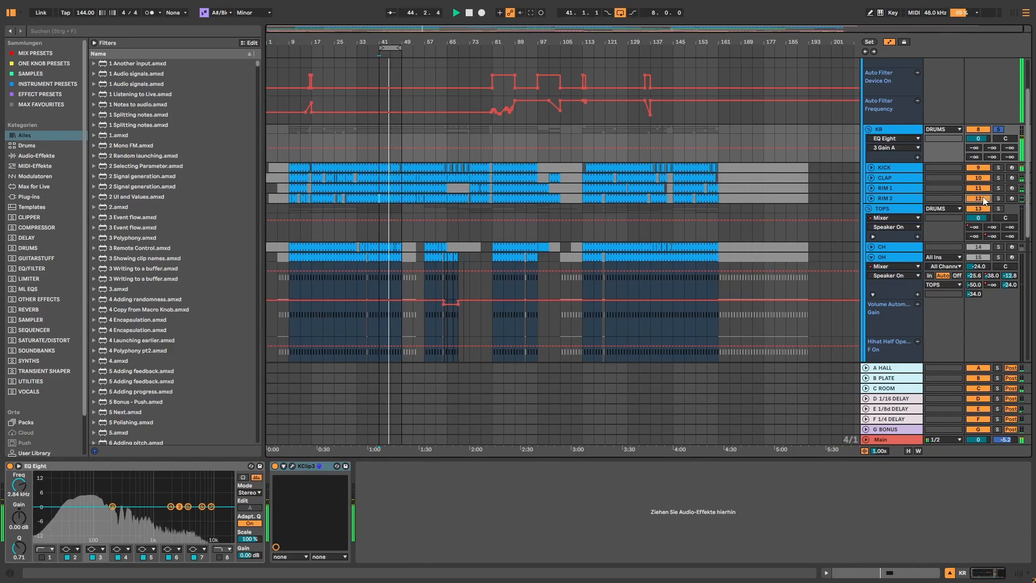
pyautogui.click(885, 198)
pyautogui.press('space')
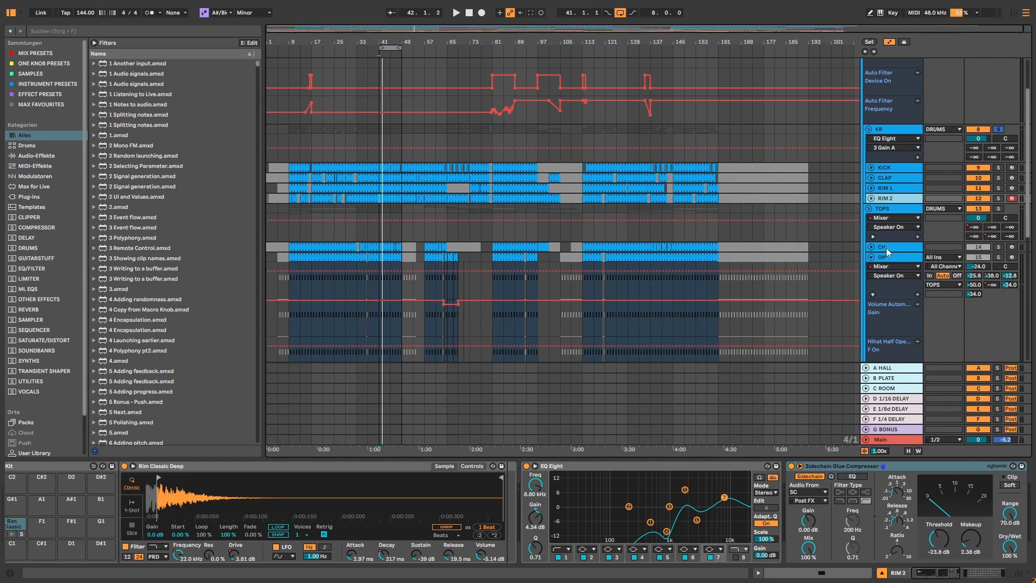
# Show the TOPS group's devices and solo the group during playback
pyautogui.scroll(-5, 888, 245)
pyautogui.scroll(-5, 896, 270)
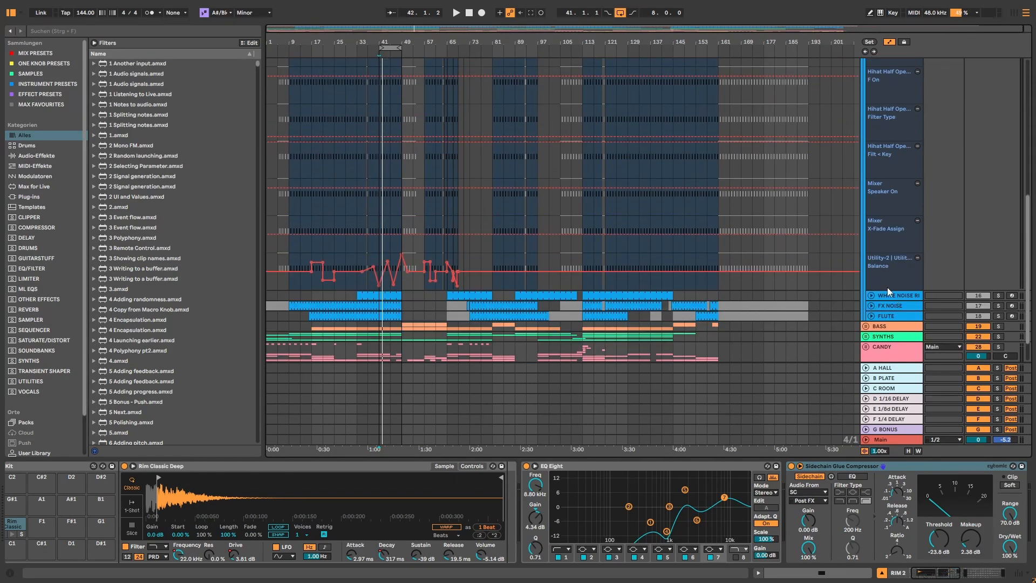
pyautogui.scroll(8, 887, 287)
pyautogui.scroll(6, 906, 267)
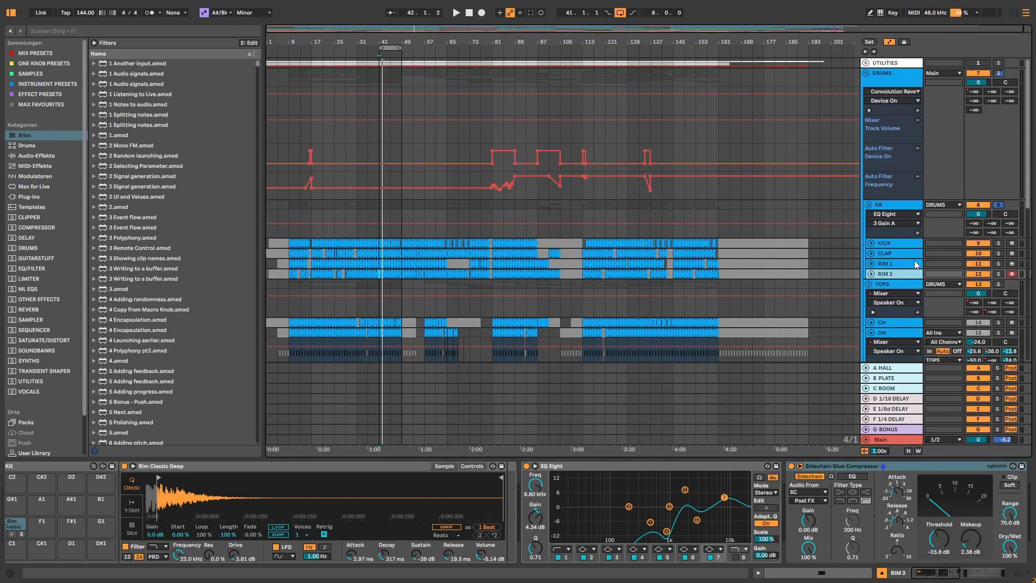
pyautogui.click(890, 285)
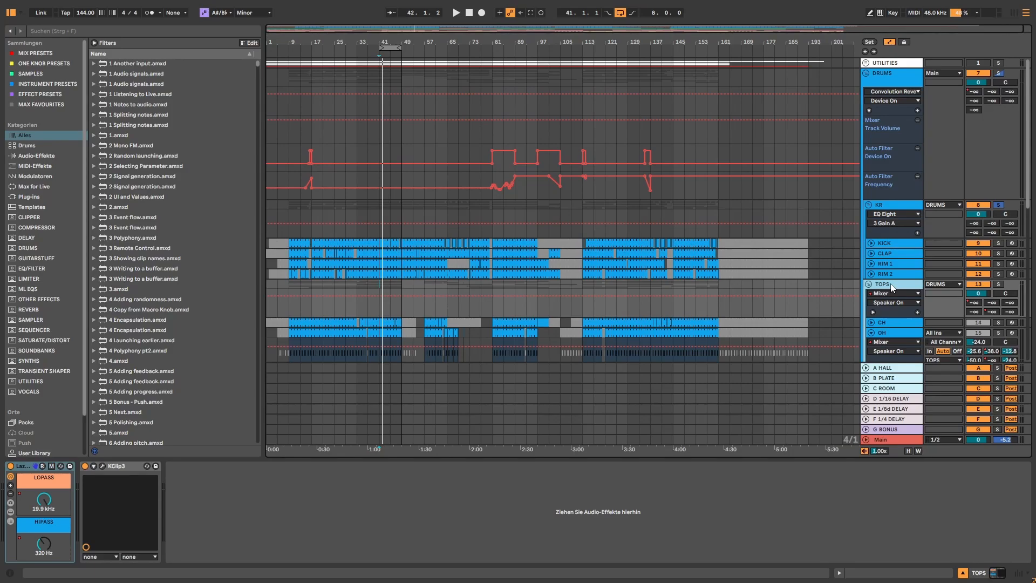
pyautogui.press('space')
pyautogui.scroll(-5, 528, 279)
pyautogui.click(998, 134)
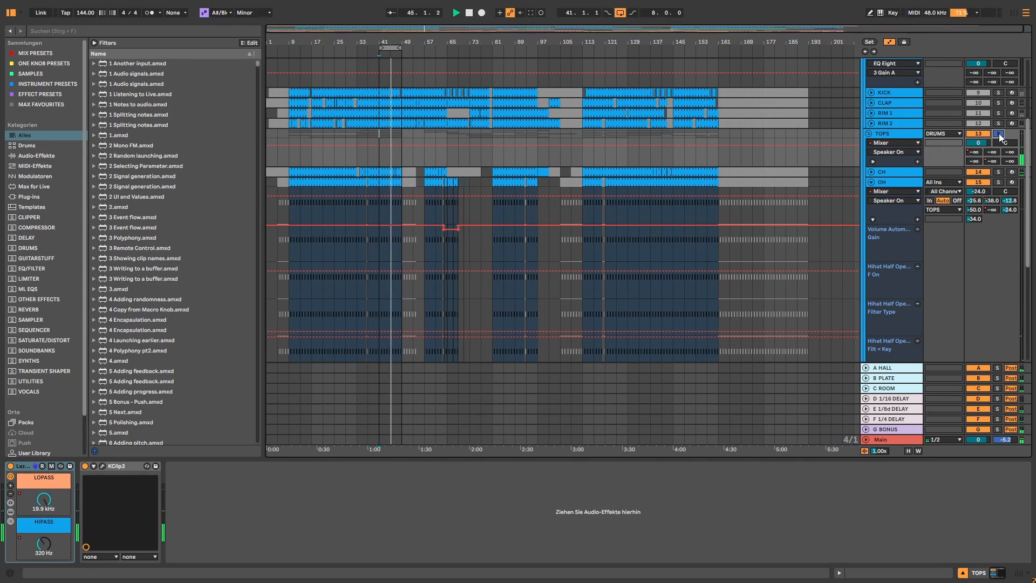
# Stop playback and look through the devices of the CH, OH, WHITE NOISE RIDE, FX NOISE and FLUTE tracks
pyautogui.press('space')
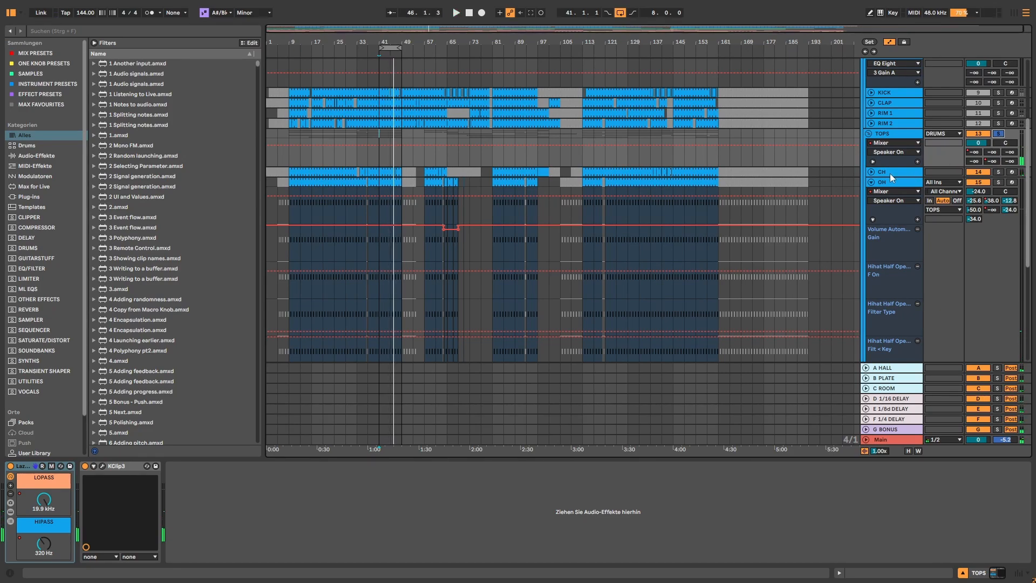
pyautogui.click(889, 173)
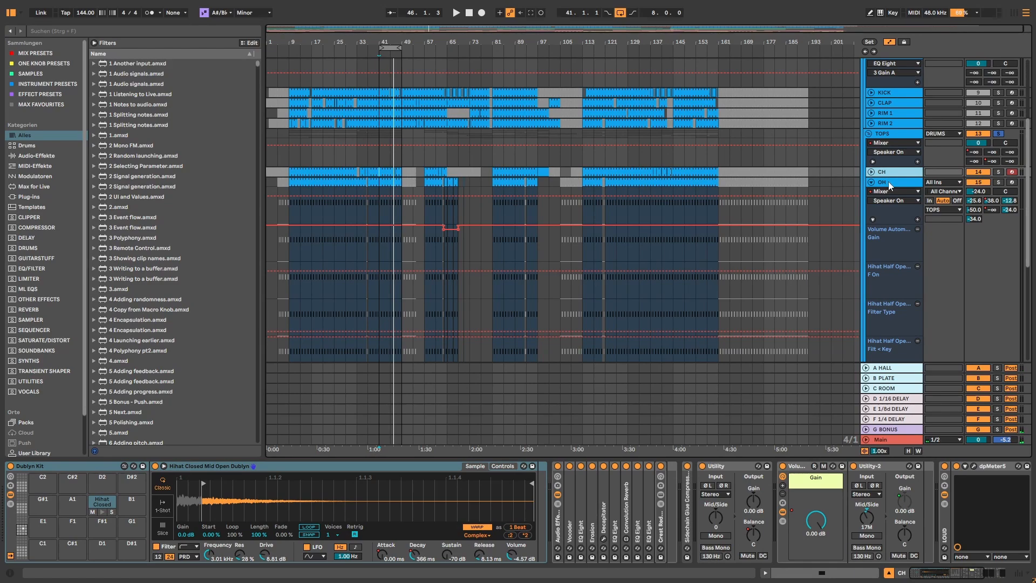
pyautogui.click(888, 182)
pyautogui.scroll(-2, 885, 190)
pyautogui.scroll(-4, 886, 189)
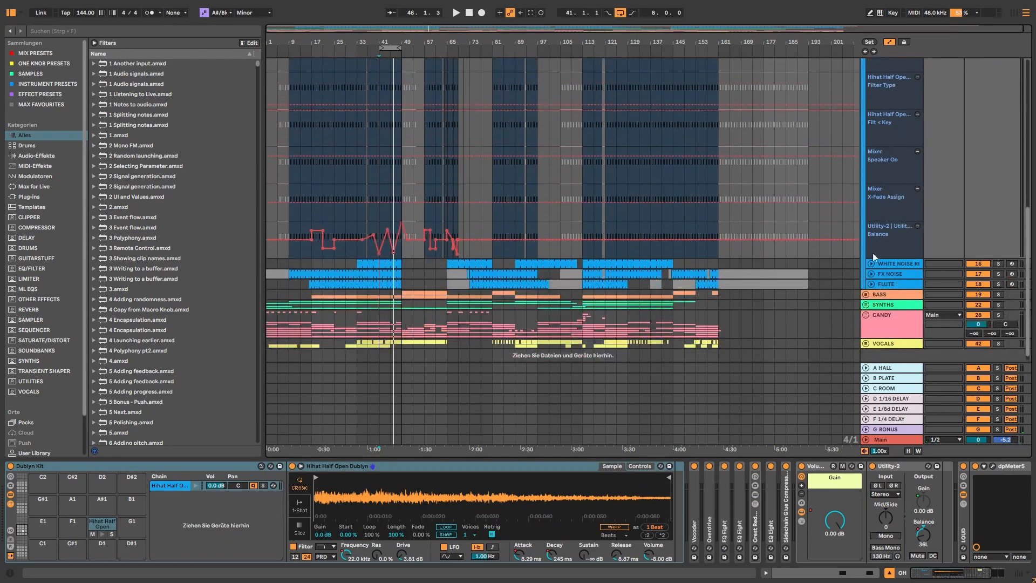
pyautogui.click(885, 264)
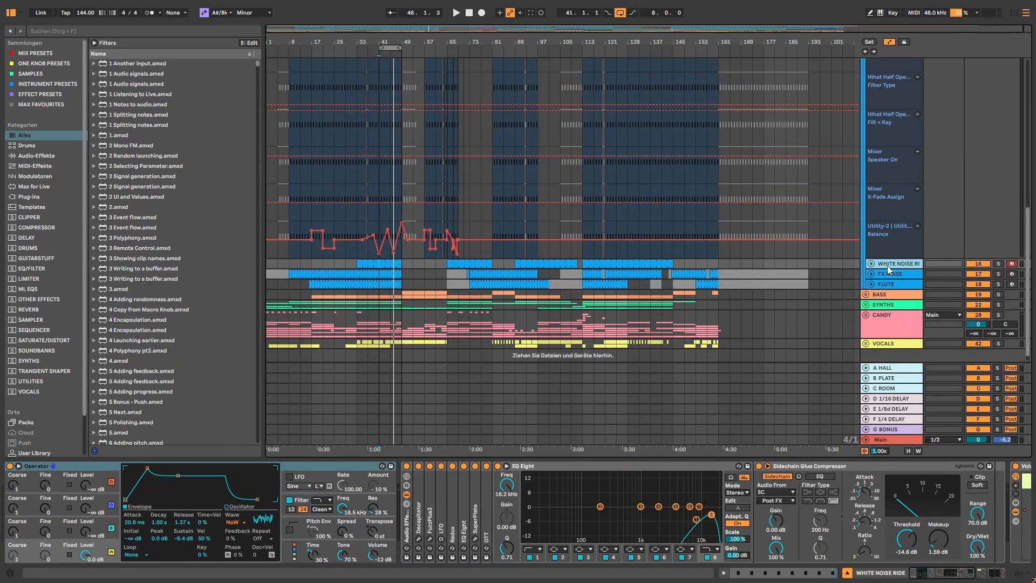
pyautogui.click(888, 274)
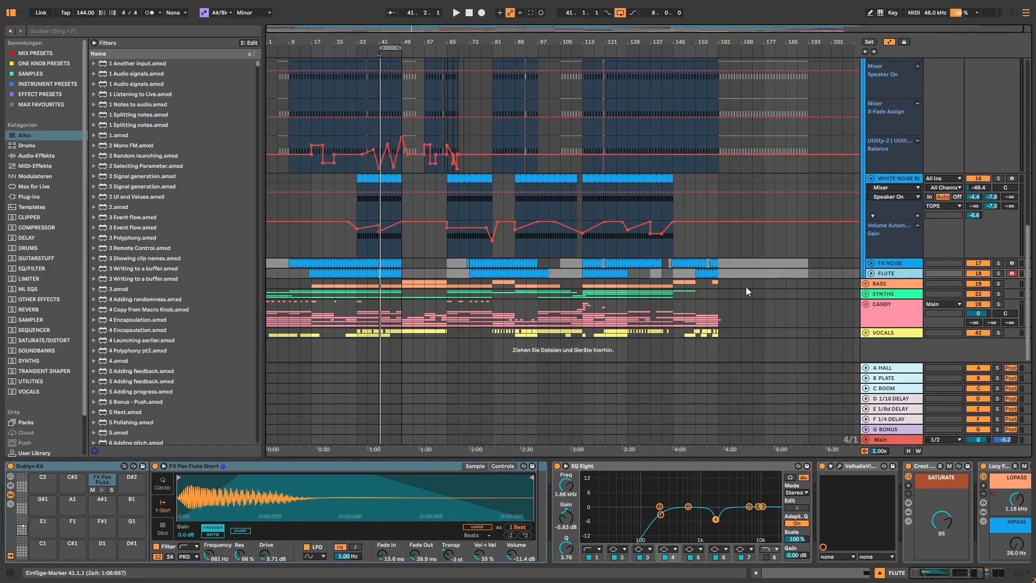
# Solo the CH track and audition it with its Audio Effect Rack enabled and bypassed
pyautogui.scroll(10, 469, 233)
pyautogui.click(917, 187)
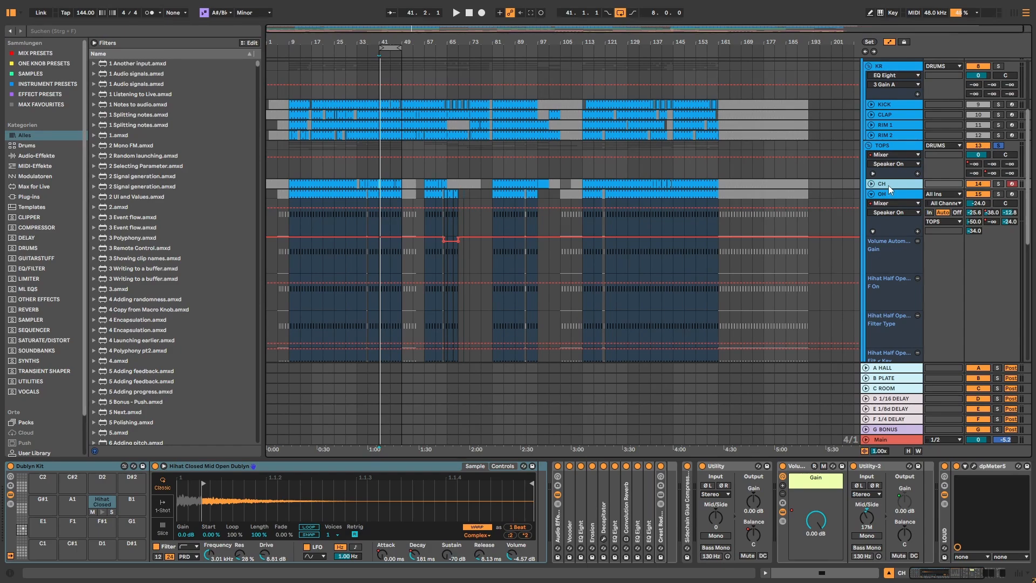
pyautogui.click(999, 184)
pyautogui.press('space')
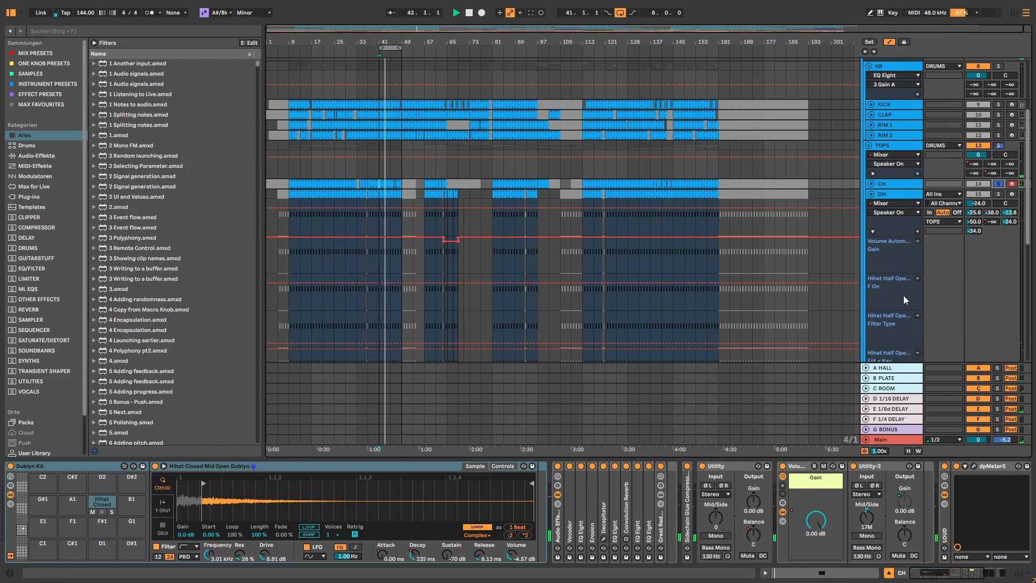
pyautogui.click(558, 465)
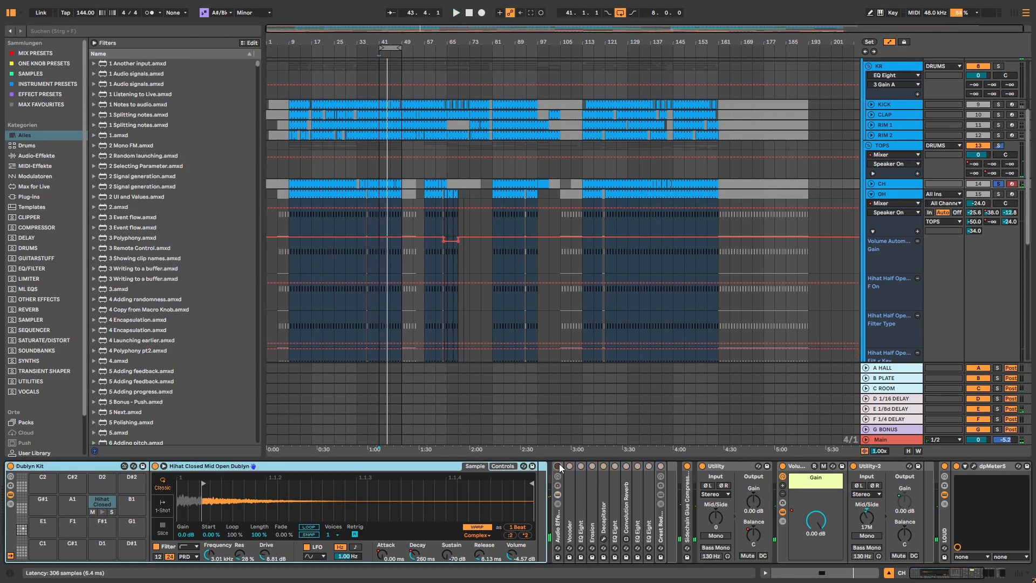
pyautogui.press('space')
# Compare the CH track's Vocoder switched off and on during playback, leaving it enabled
pyautogui.click(466, 240)
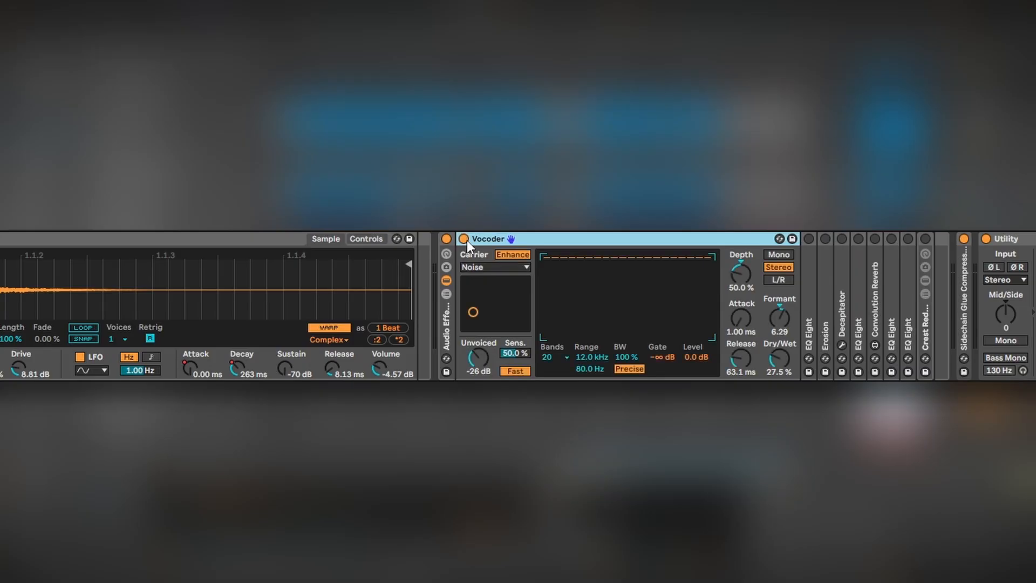
pyautogui.click(467, 240)
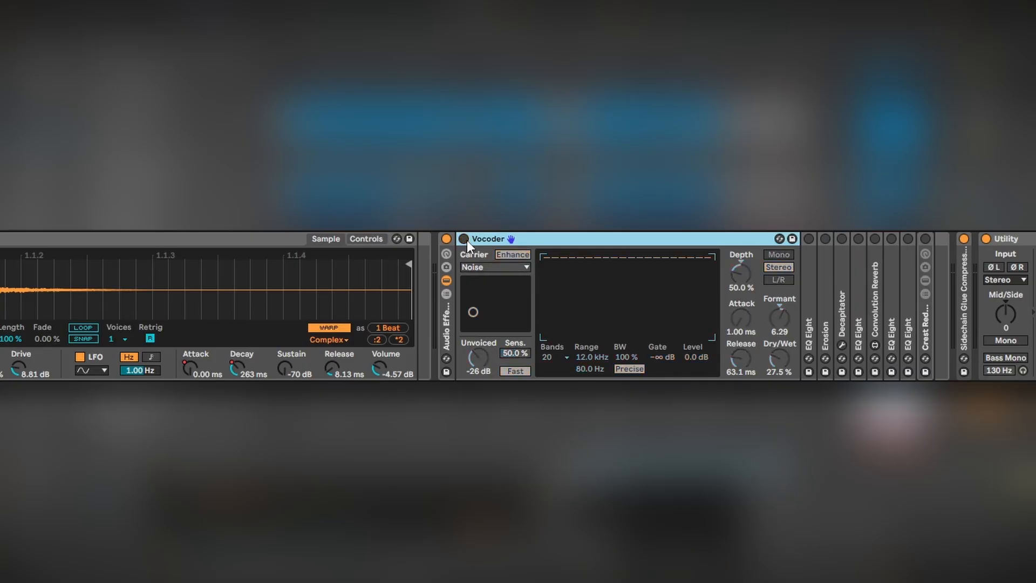
pyautogui.click(466, 240)
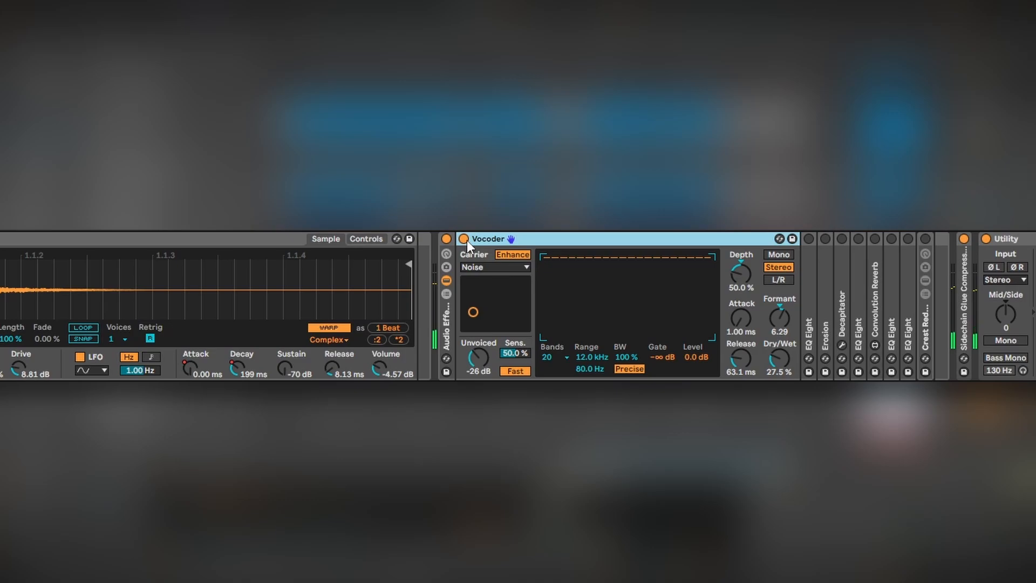
pyautogui.click(466, 240)
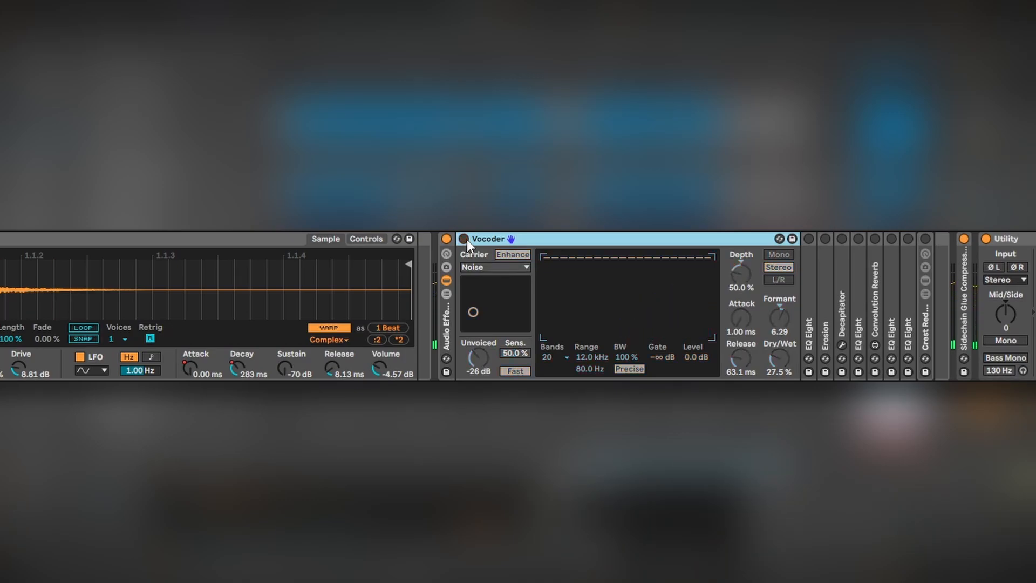
pyautogui.click(466, 238)
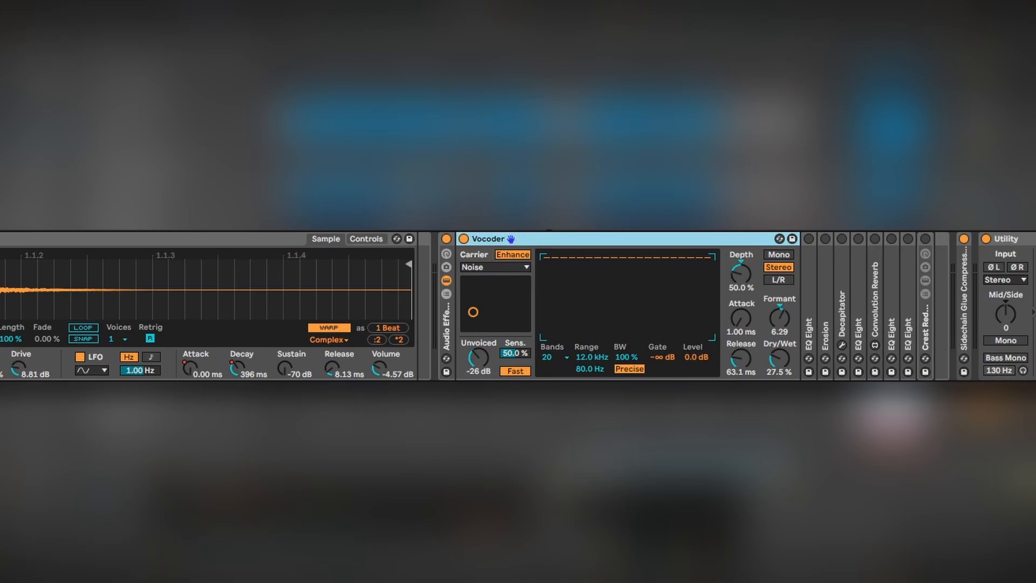
# Unfold and switch on the EQ Eight after the Vocoder and the Erosion device in the CH rack
pyautogui.doubleClick(815, 254)
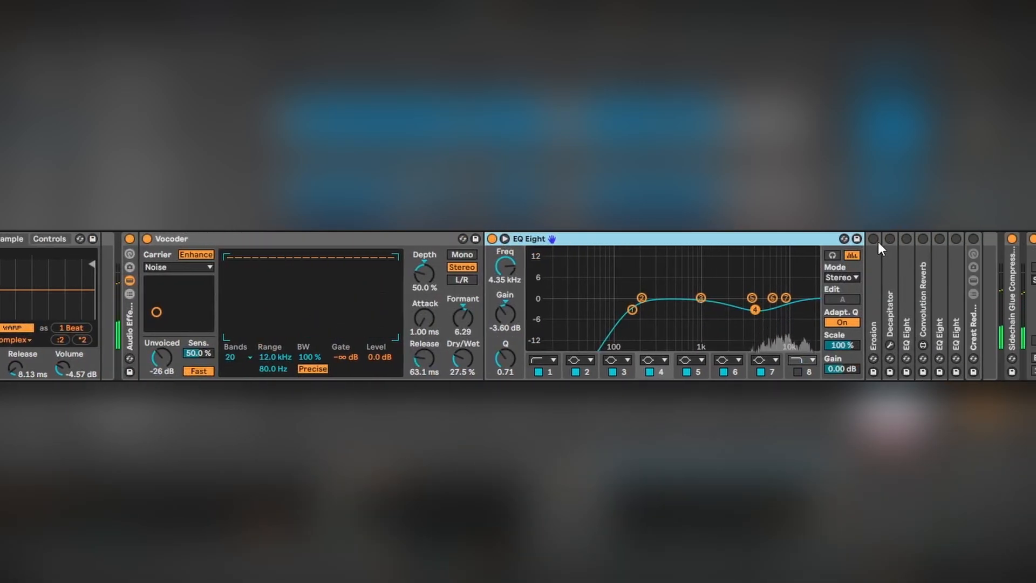
pyautogui.click(873, 239)
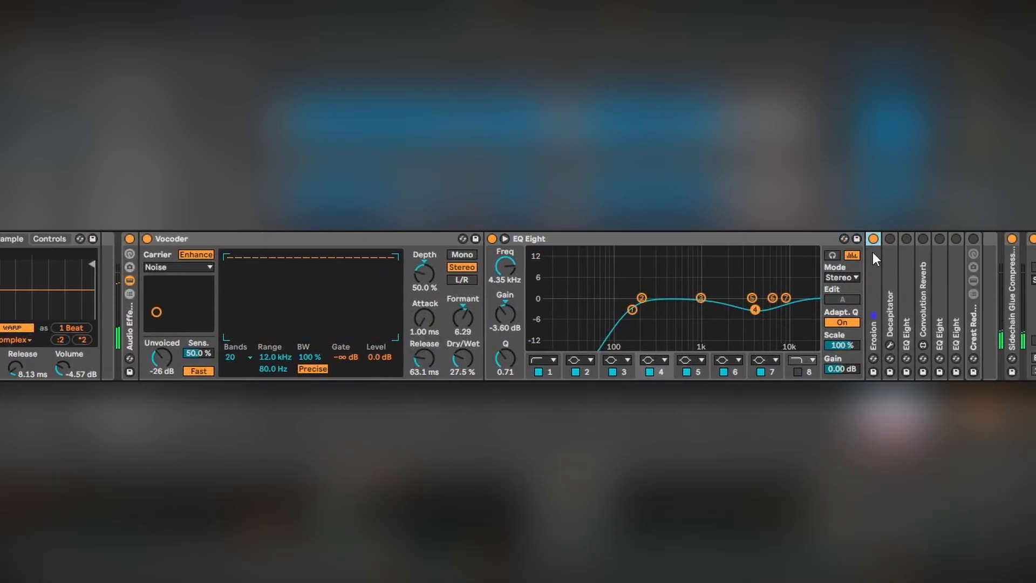
pyautogui.doubleClick(873, 252)
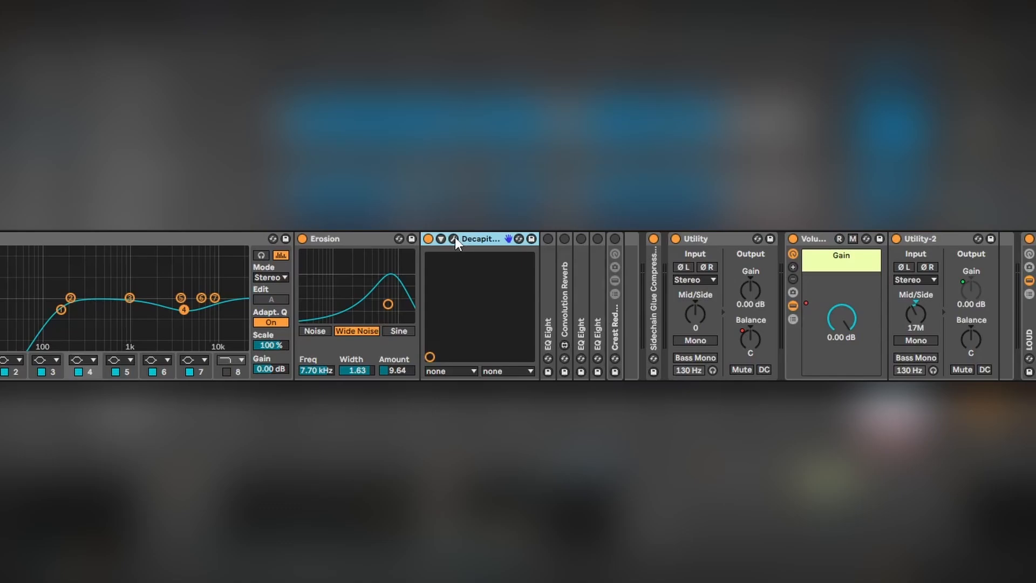
# Open Decapitator's plug-in window, and unfold and enable the EQ Eight and Convolution Reverb that follow it
pyautogui.click(454, 239)
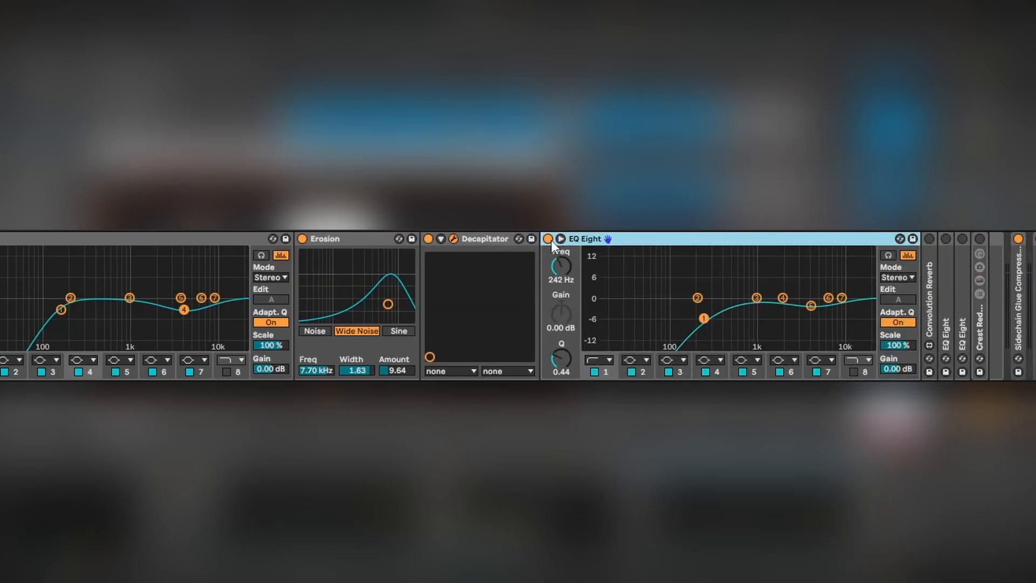
pyautogui.doubleClick(927, 239)
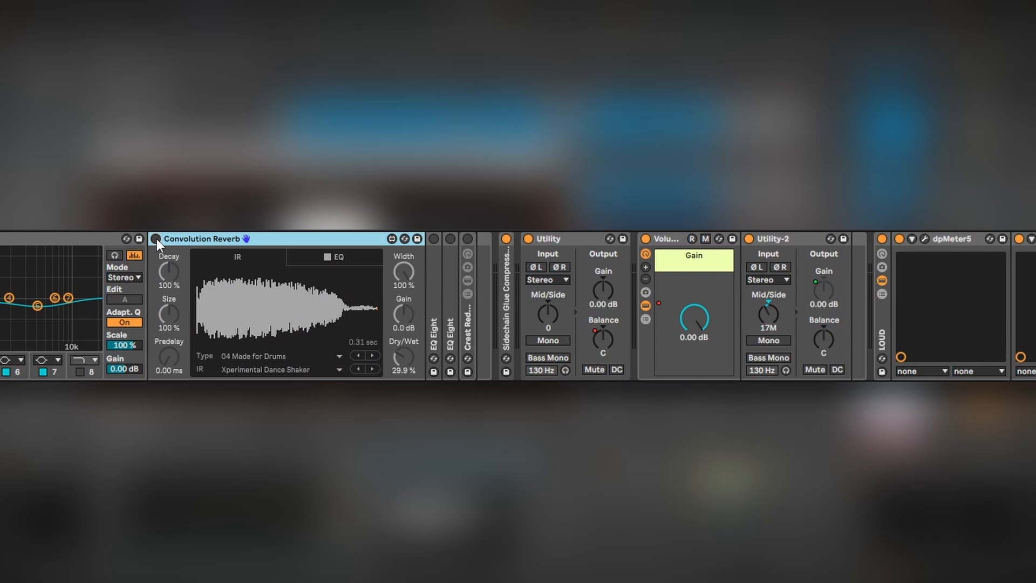
pyautogui.click(156, 239)
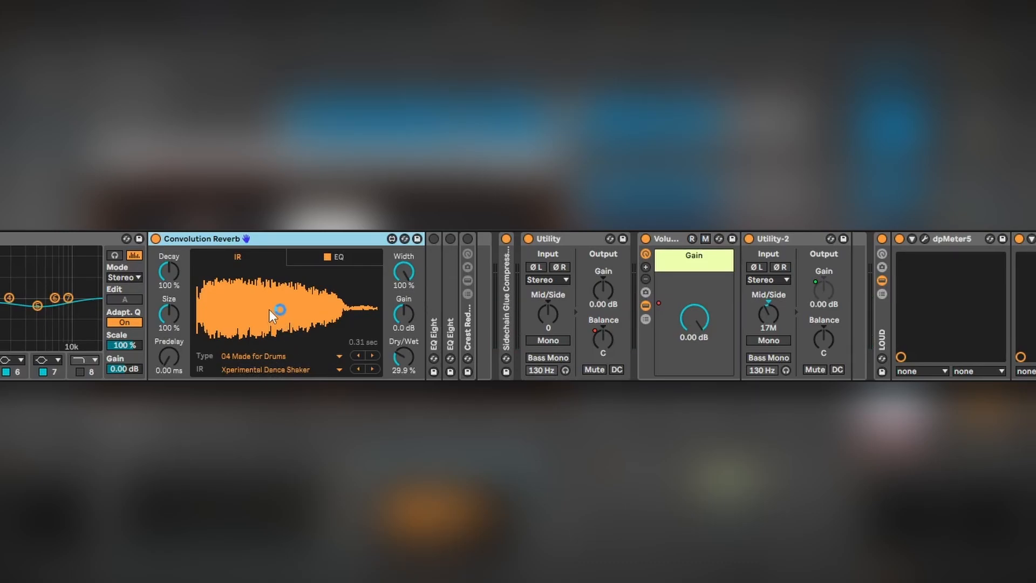
# Unfold and enable the two EQ Eights after Convolution Reverb, auditioning the first one's band 3 notch in isolation
pyautogui.doubleClick(436, 248)
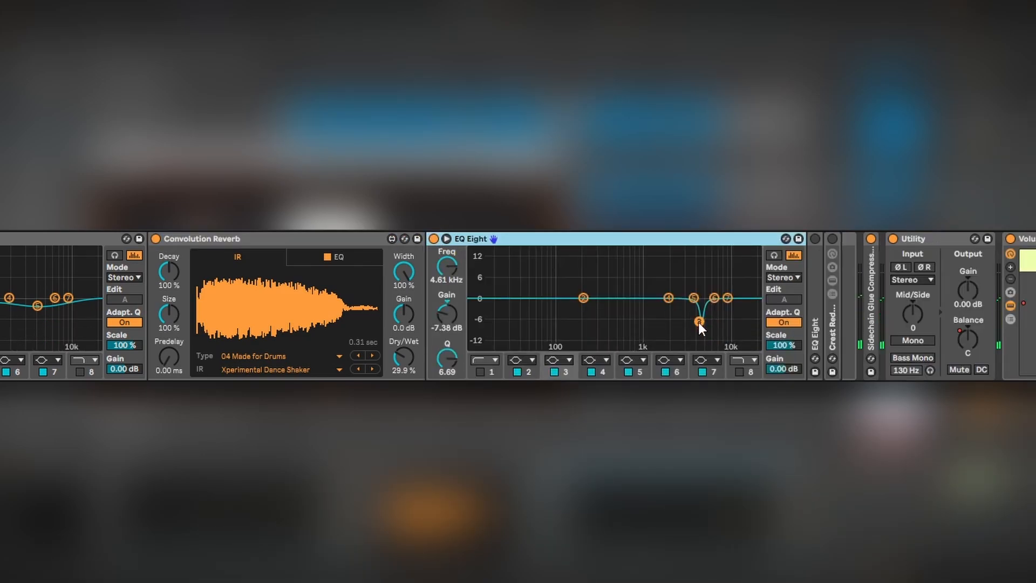
pyautogui.click(774, 255)
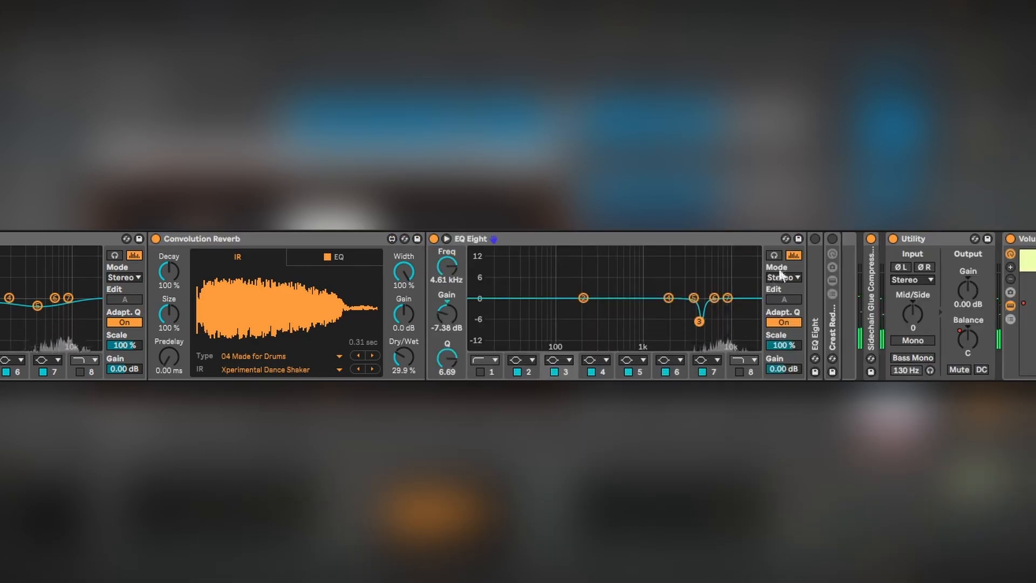
pyautogui.click(700, 323)
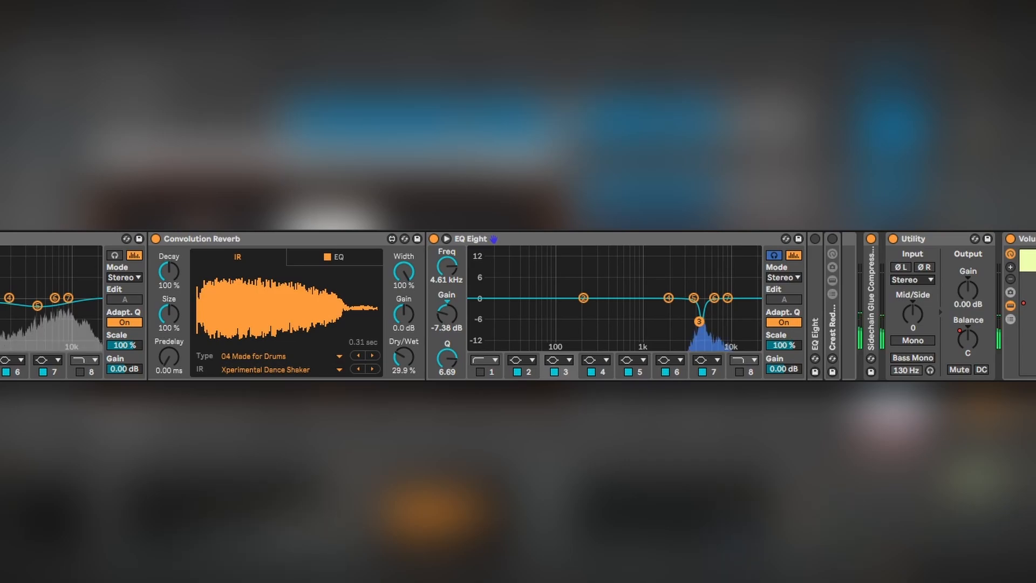
pyautogui.doubleClick(815, 334)
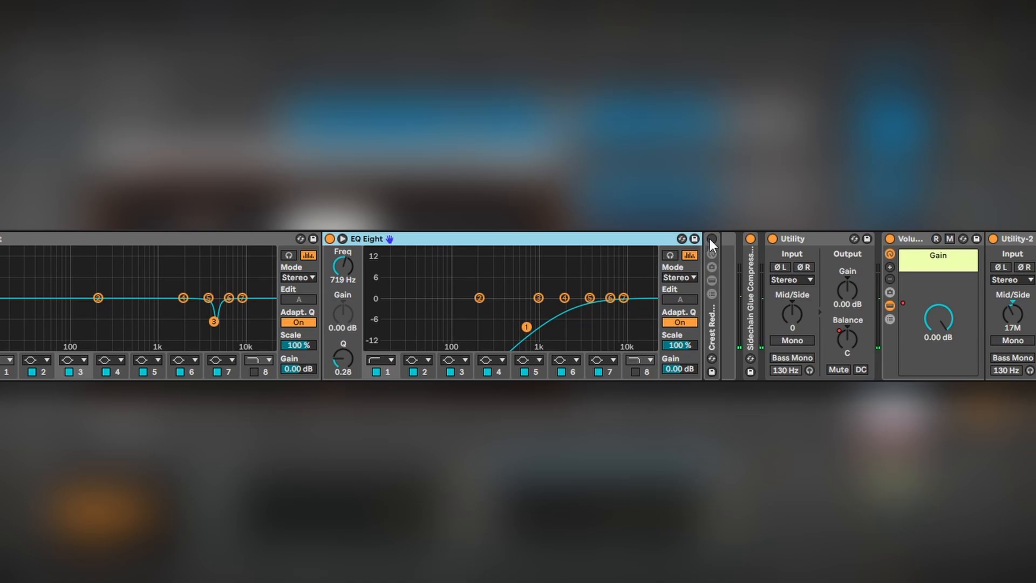
# Compare the CH track's Crest saturation rack bypassed and enabled, and unfold its Sidechain Glue Compressor
pyautogui.doubleClick(709, 253)
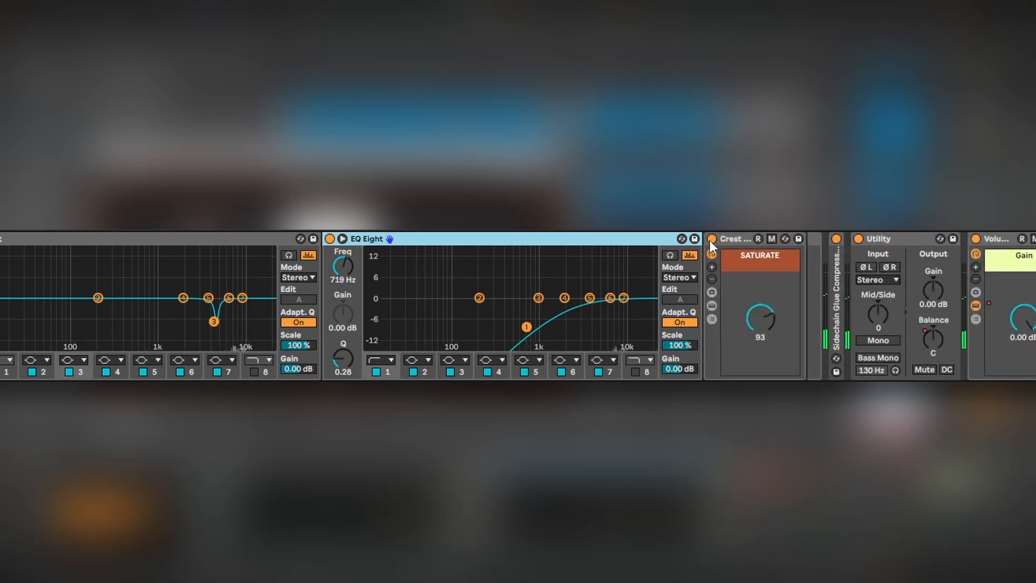
pyautogui.click(711, 238)
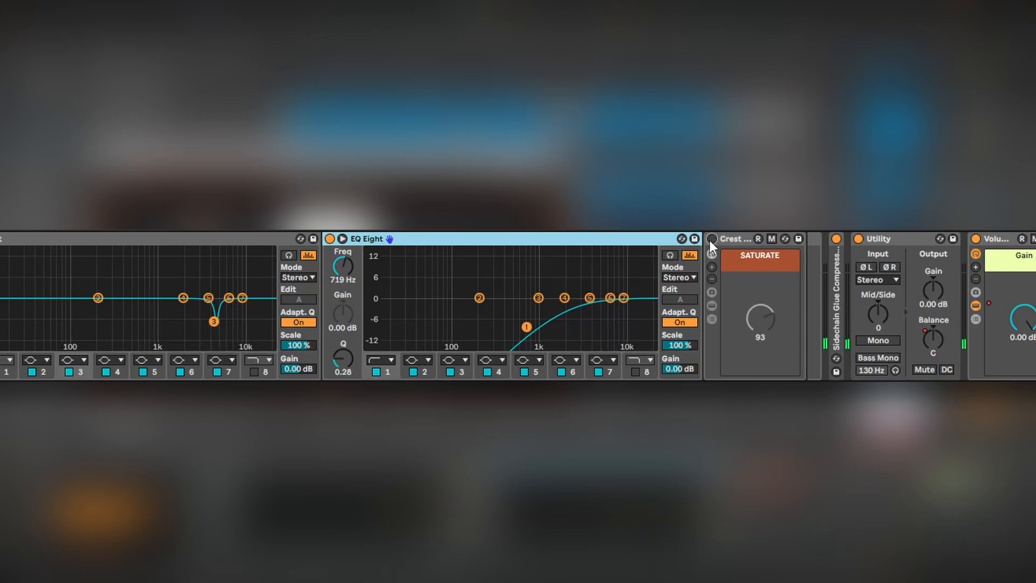
pyautogui.click(711, 239)
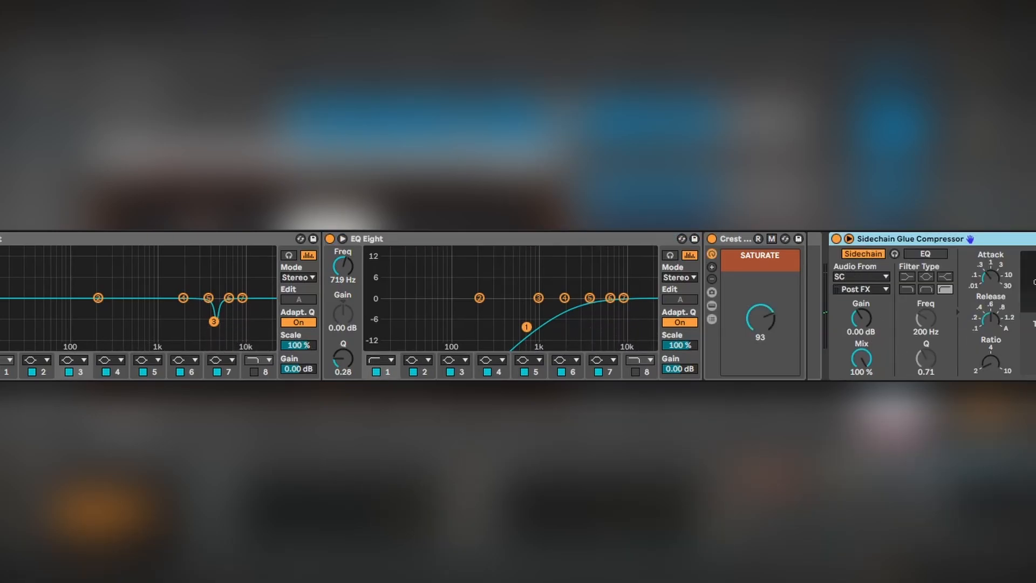
pyautogui.hscroll(5, 518, 306)
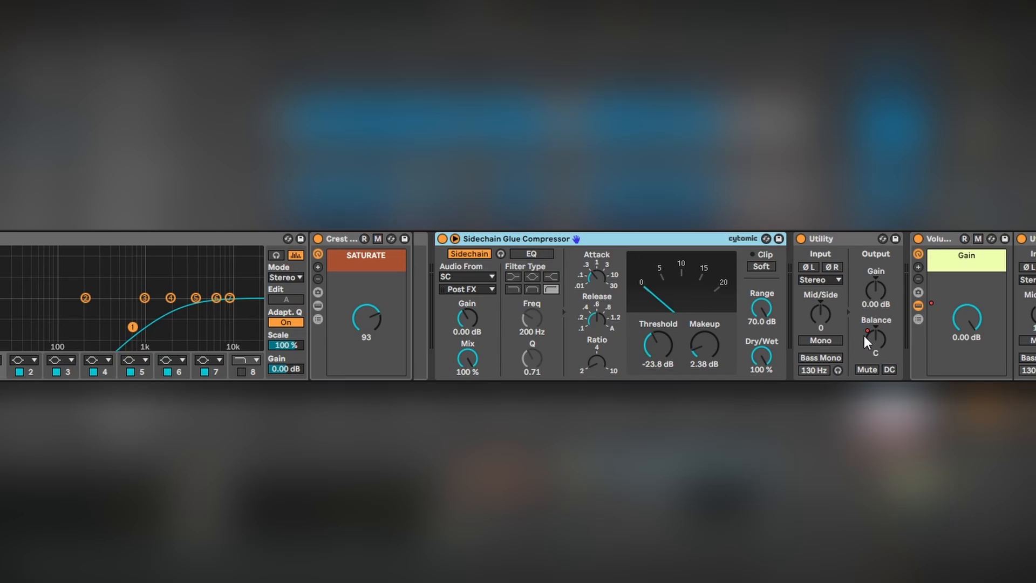
# Look over the OH track's automation lanes, and solo the track to audition it
pyautogui.scroll(-10, 407, 252)
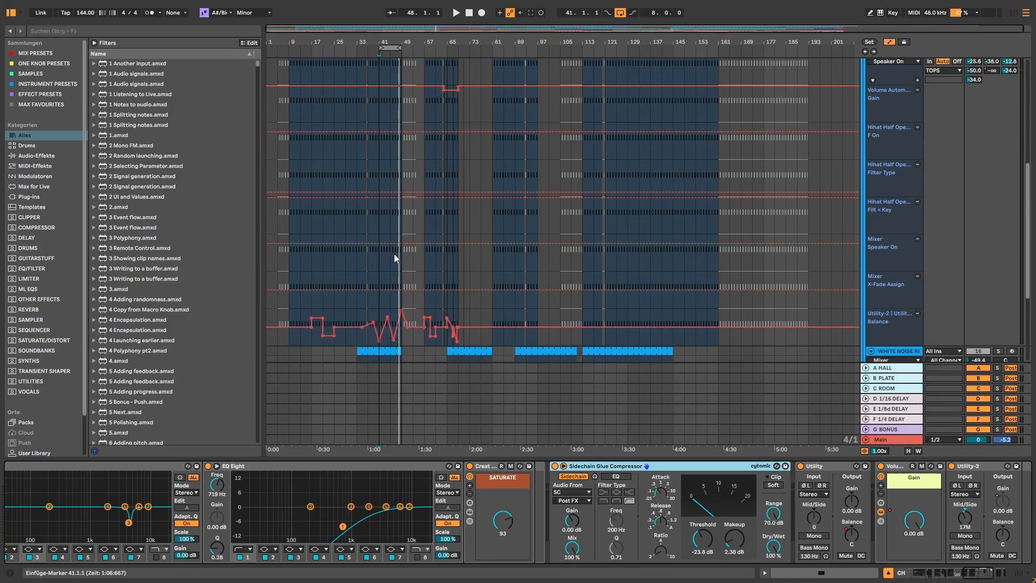
pyautogui.scroll(3, 392, 264)
pyautogui.scroll(-1, 388, 317)
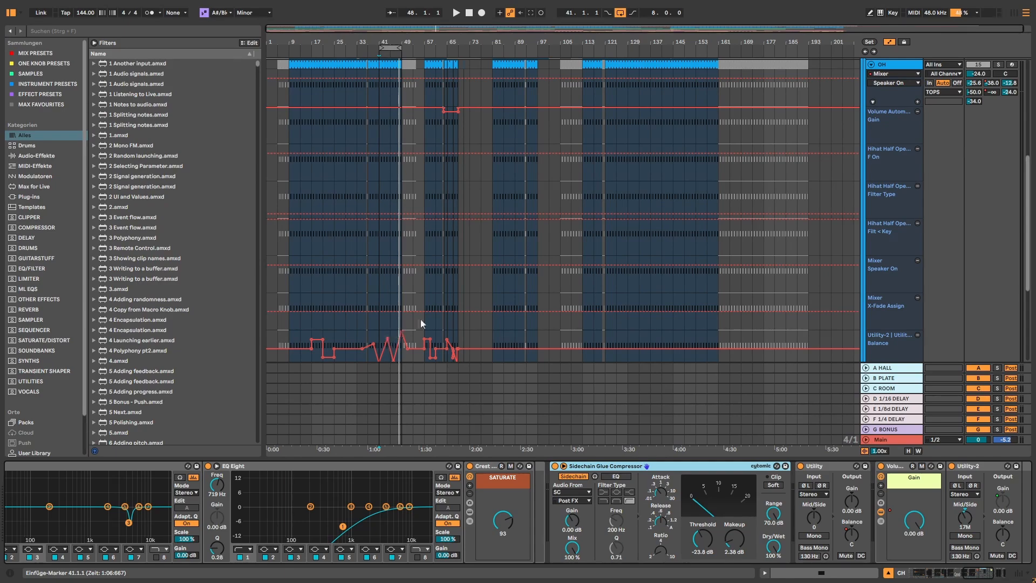
pyautogui.scroll(3, 548, 267)
pyautogui.click(1000, 164)
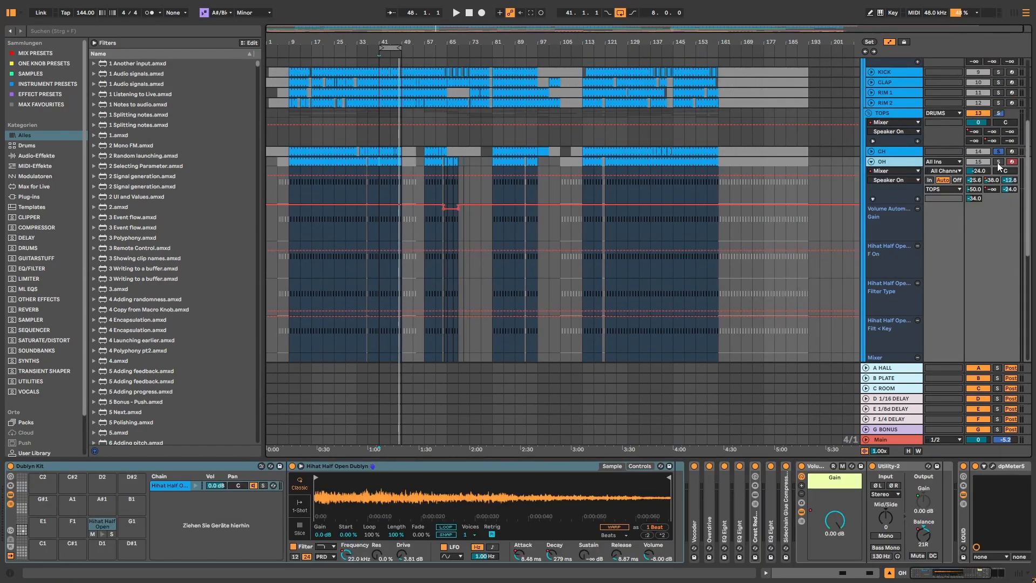
pyautogui.click(997, 163)
pyautogui.press('space')
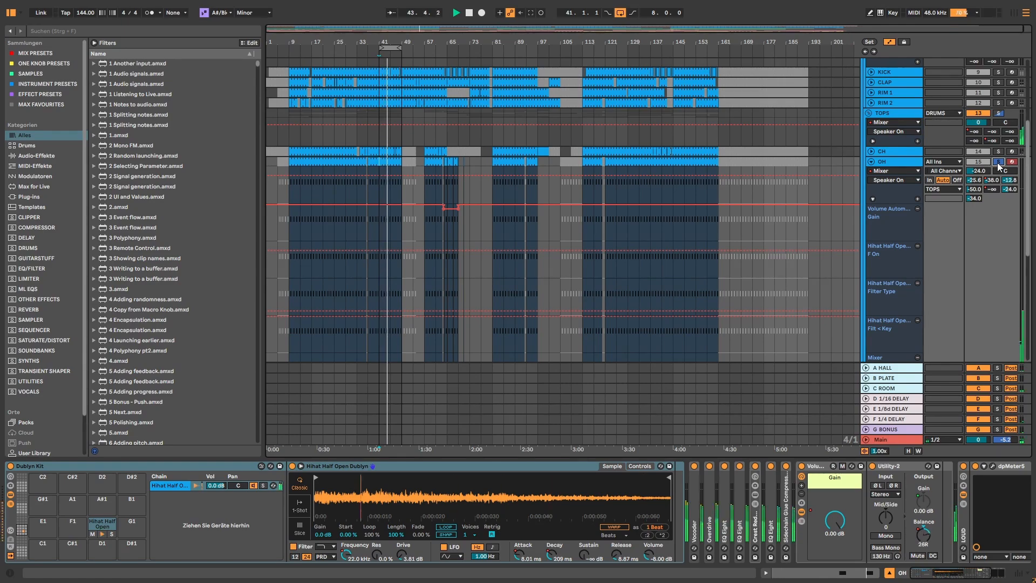
pyautogui.press('space')
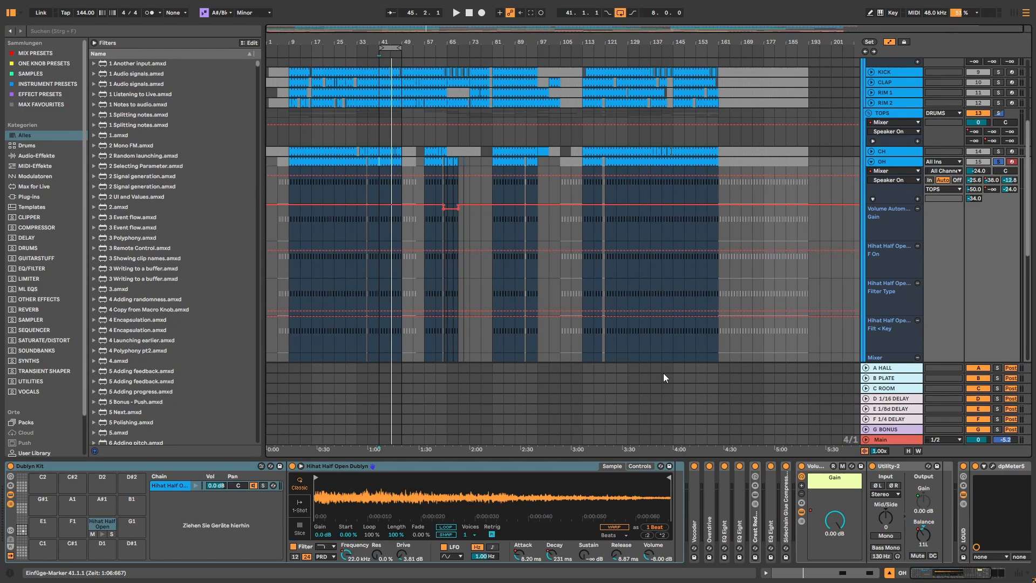
# Group the OH devices from Vocoder through the last EQ Eight into a rack and compare playback with it bypassed and enabled
pyautogui.click(697, 501)
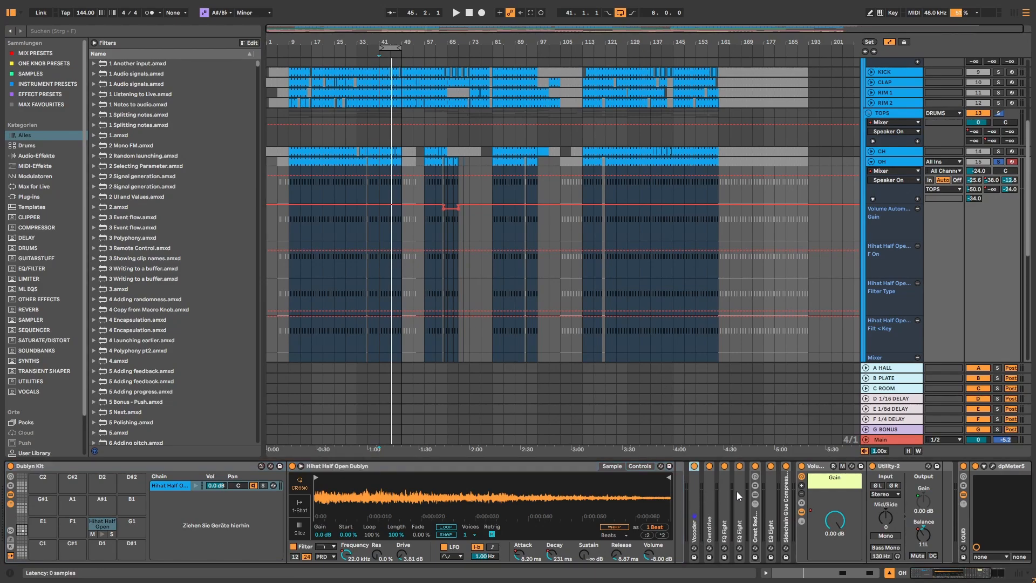
pyautogui.click(768, 498)
pyautogui.hotkey('ctrl', 'g')
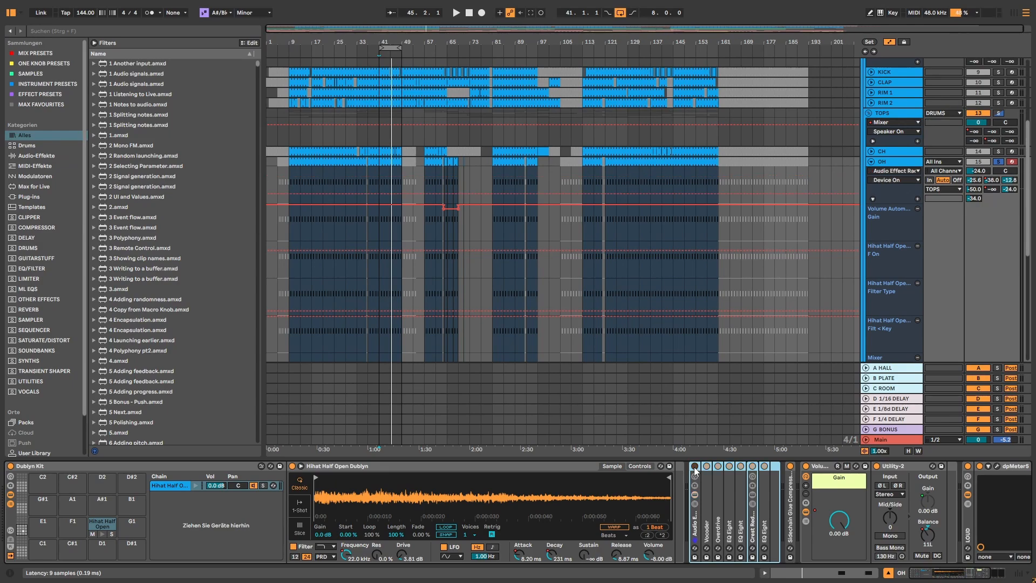
pyautogui.press('space')
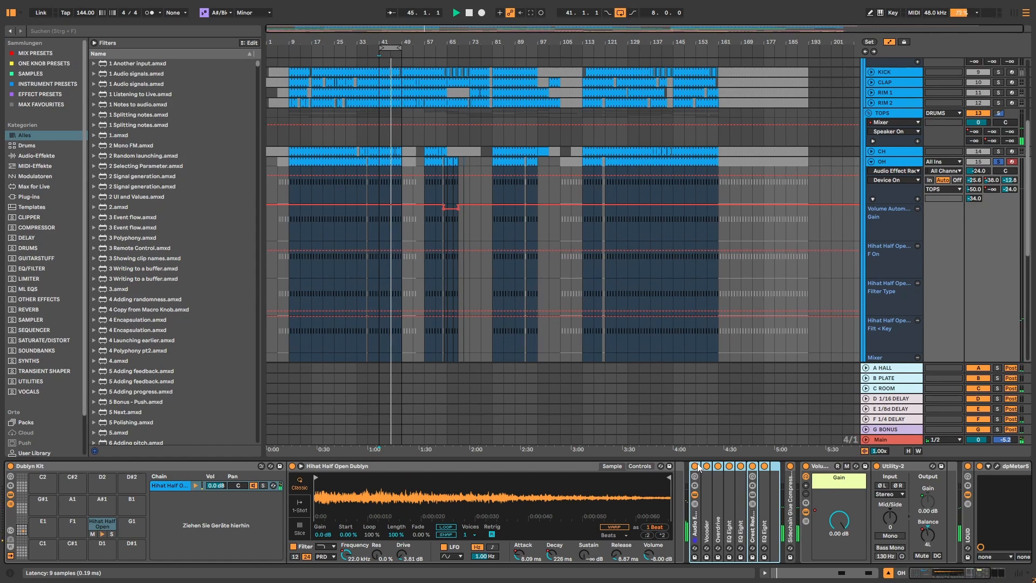
# Enable Vocoder, Overdrive and the first EQ Eight in the OH rack one after another during playback
pyautogui.press('space')
pyautogui.hotkey('ctrl', 's')
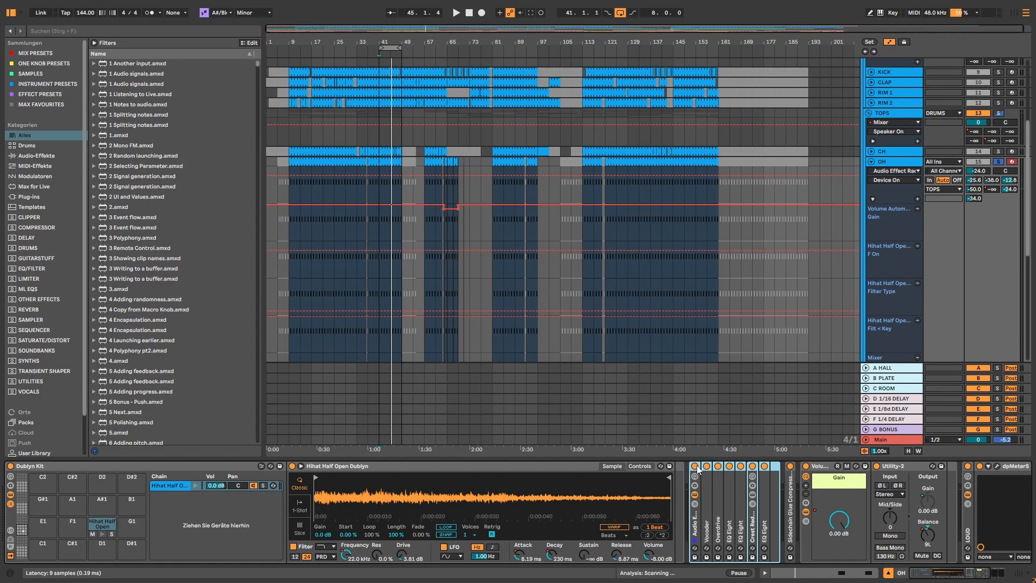
pyautogui.press('space')
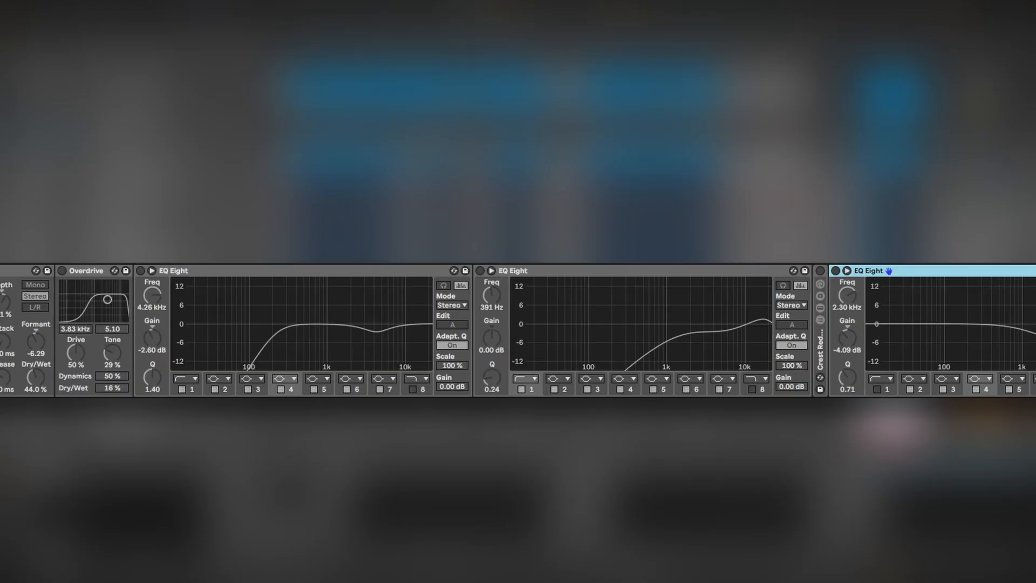
pyautogui.click(1, 271)
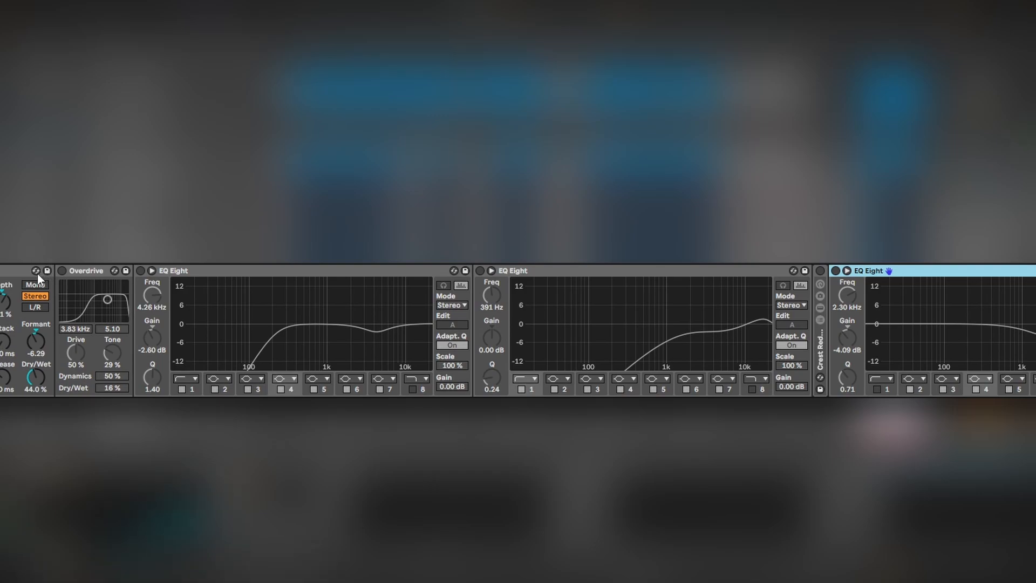
pyautogui.click(62, 270)
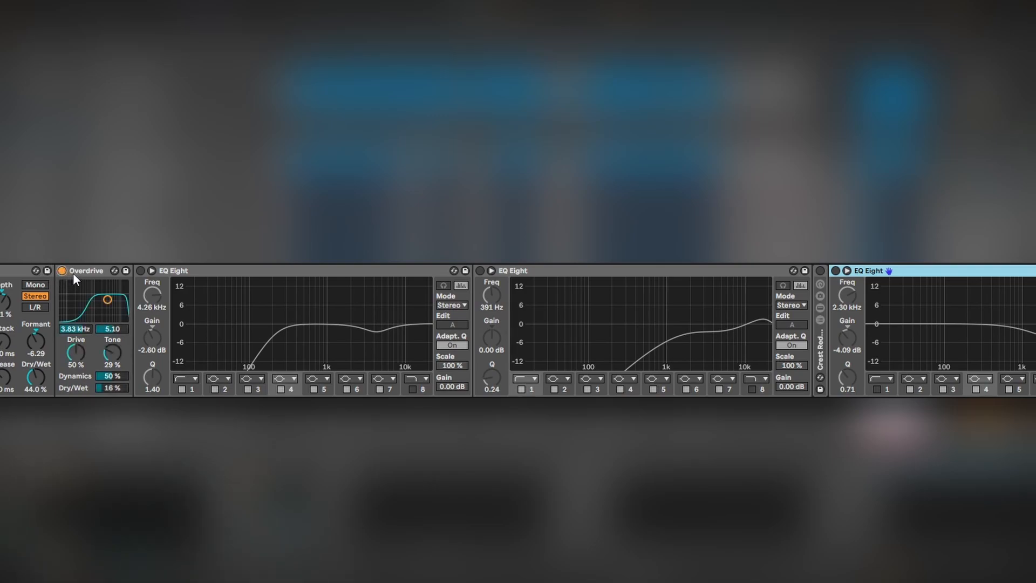
pyautogui.click(141, 270)
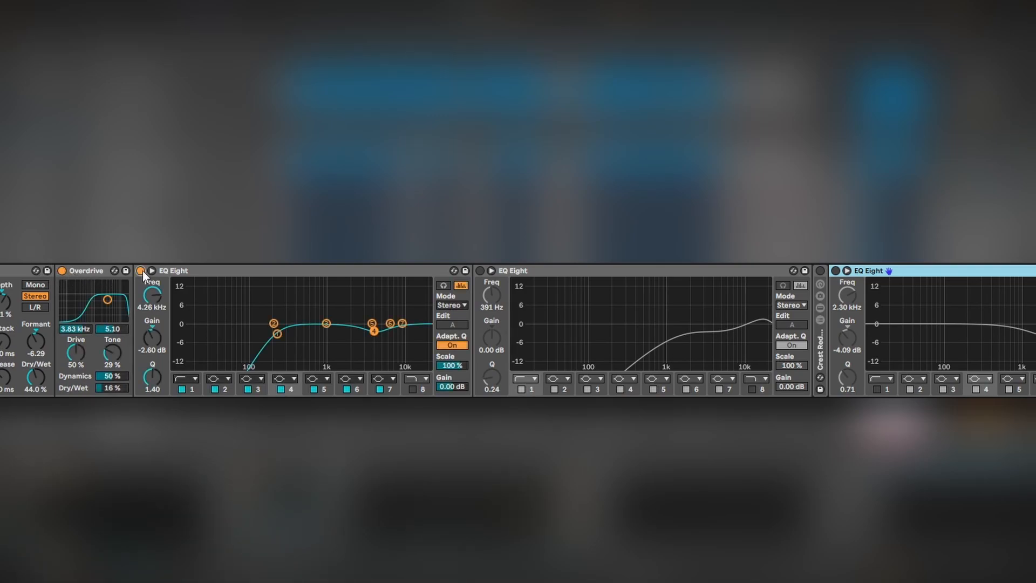
# Enable the second EQ Eight, the Crest rack and the last EQ Eight on OH, and review the chain
pyautogui.click(483, 270)
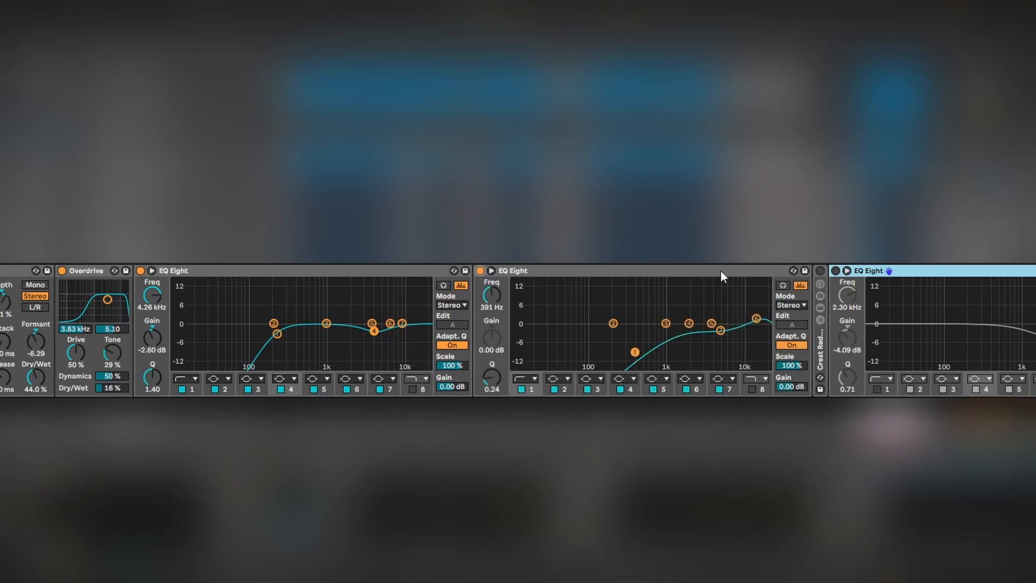
pyautogui.click(821, 271)
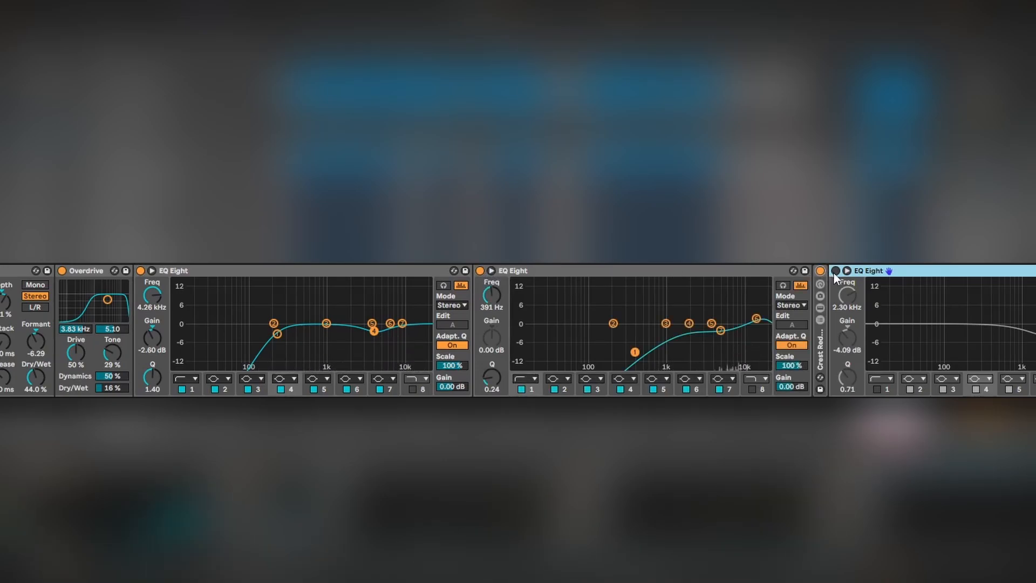
pyautogui.click(836, 270)
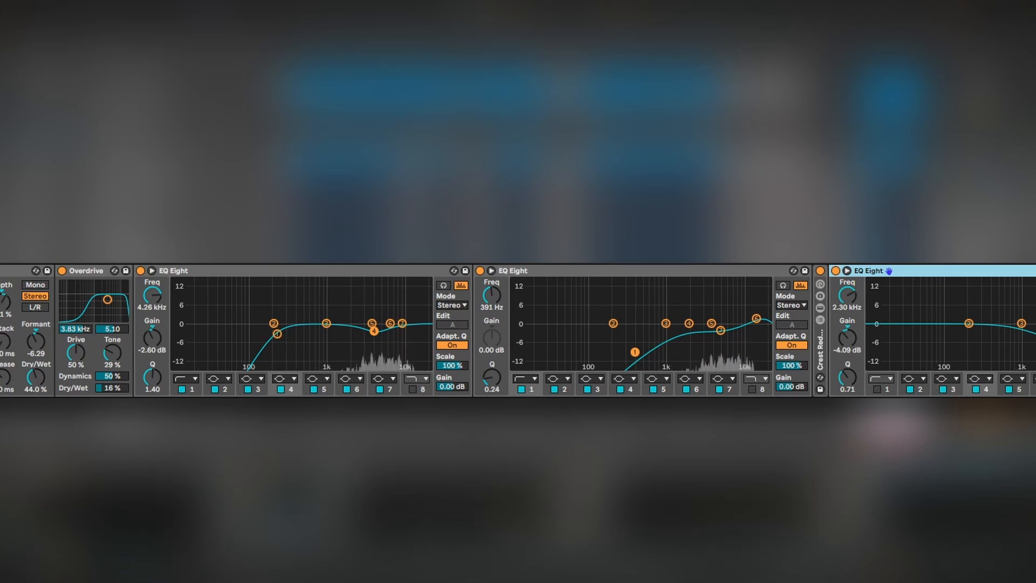
pyautogui.hscroll(5, 880, 320)
pyautogui.hscroll(-4, 518, 330)
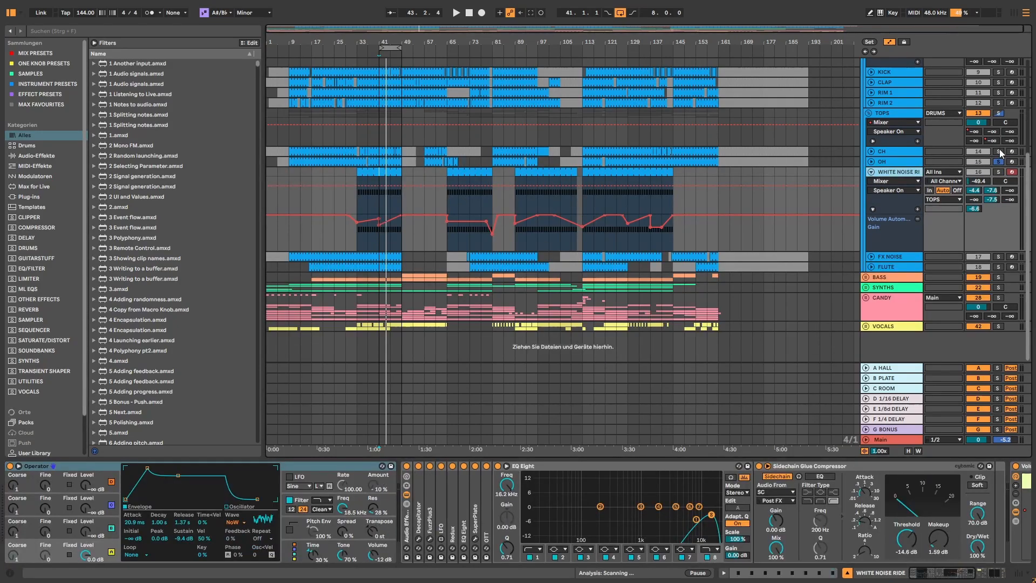
# Solo the CH track together with OH to audition both hi-hats
pyautogui.click(999, 152)
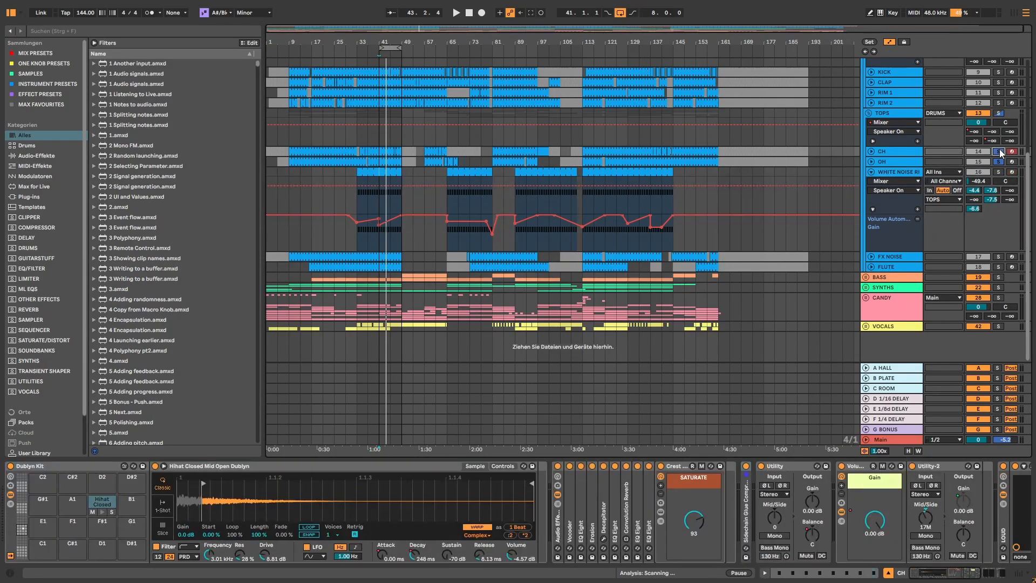
pyautogui.click(894, 161)
pyautogui.click(894, 152)
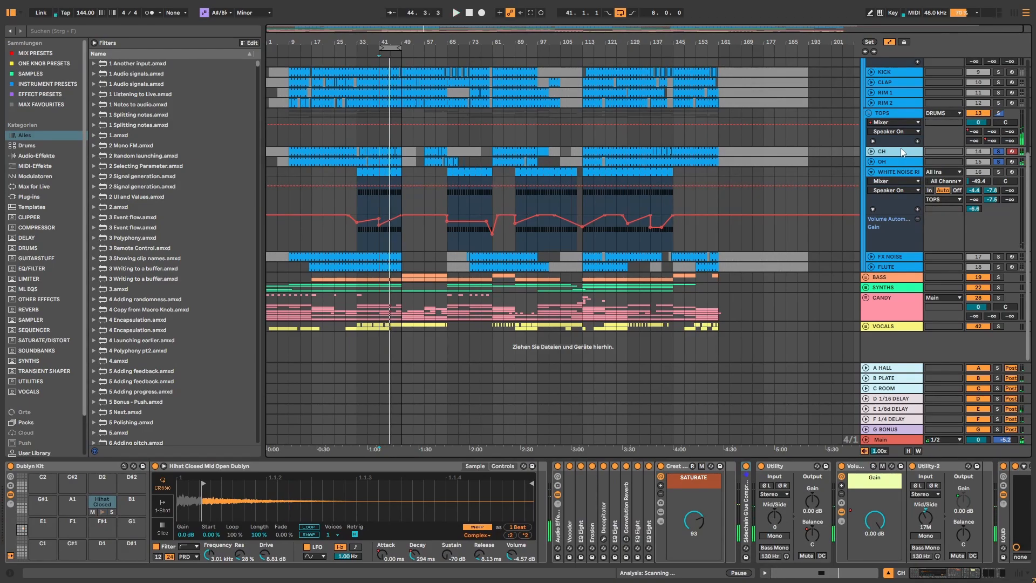
# Add the group holding kick, clap and rims to the solo and audition it with the hi-hats
pyautogui.scroll(3, 992, 115)
pyautogui.click(992, 114)
pyautogui.press('space')
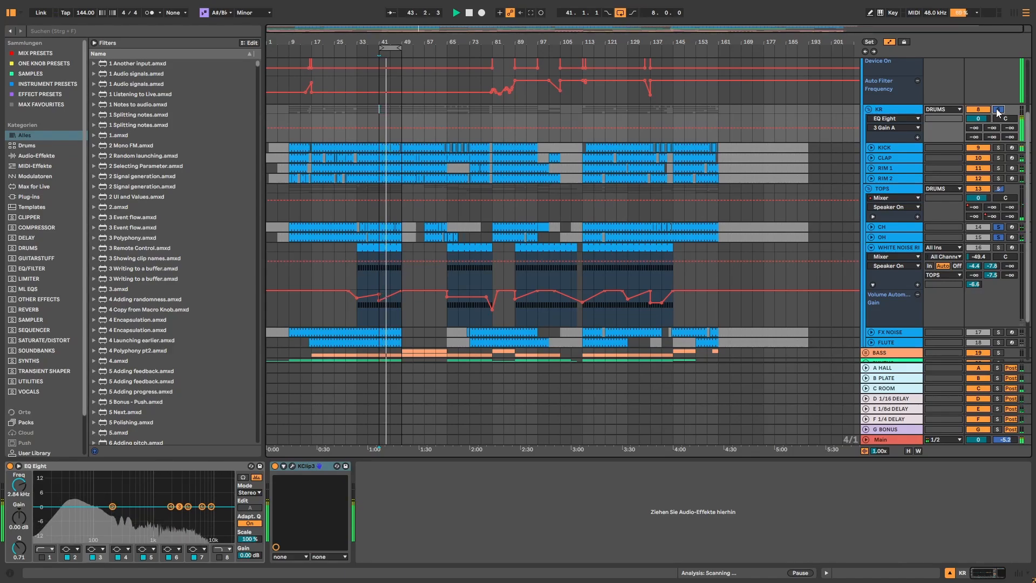
pyautogui.click(998, 110)
pyautogui.scroll(-2, 900, 221)
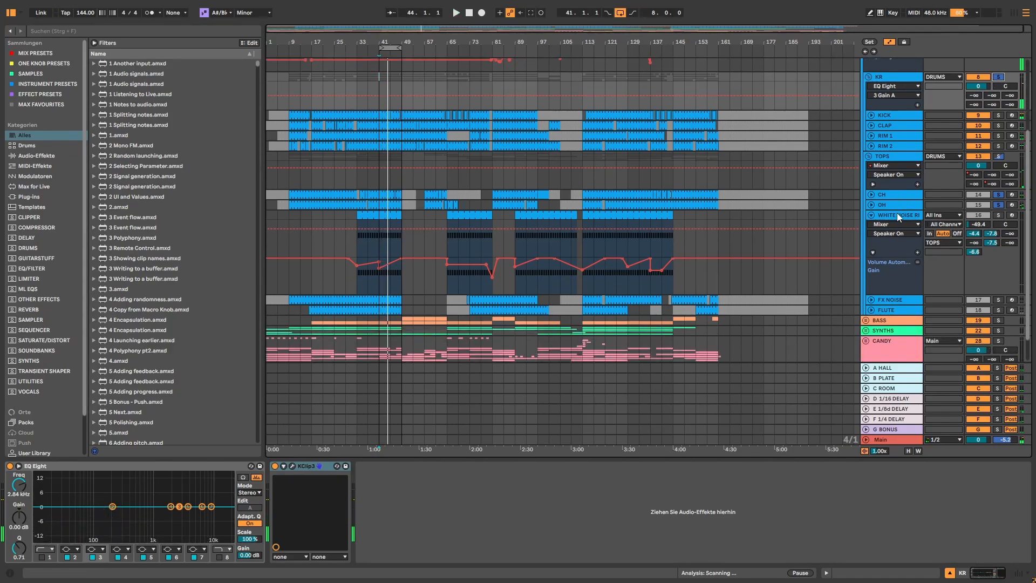
# Solo the WHITE NOISE RIDE track and compare its sound with the Audio Effect Rack bypassed and enabled
pyautogui.click(895, 214)
pyautogui.click(997, 214)
pyautogui.press('space')
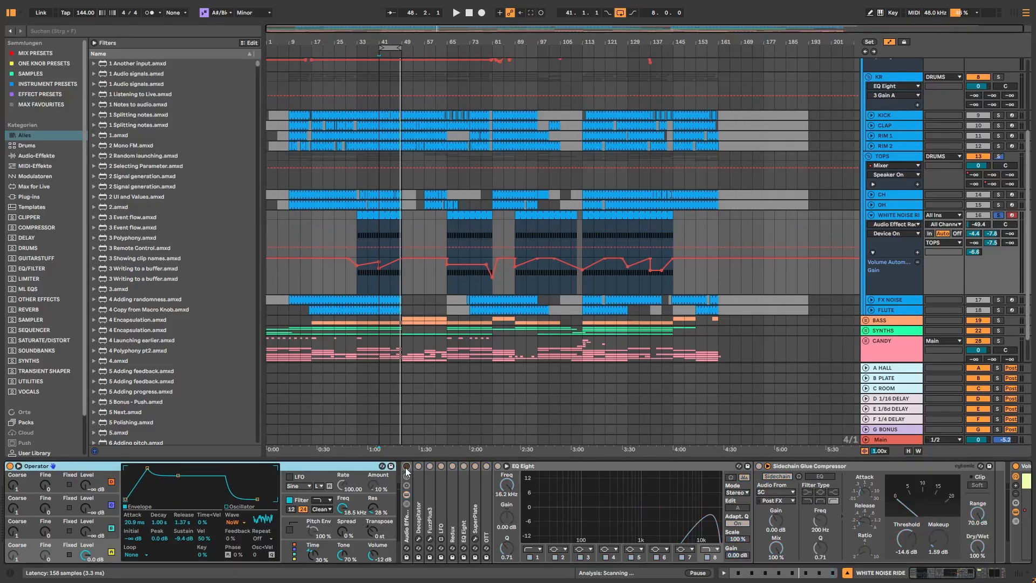
pyautogui.press('space')
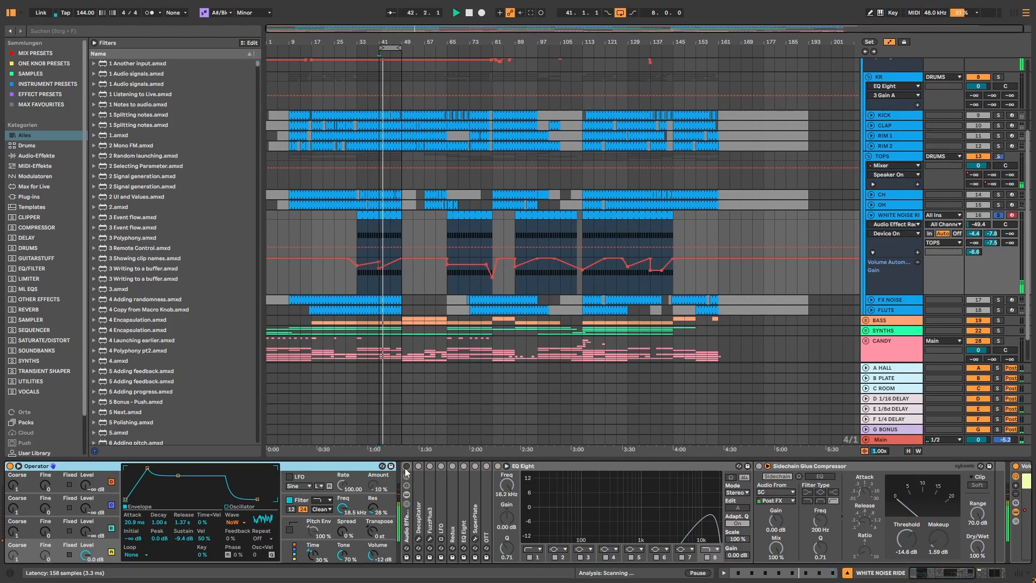
pyautogui.click(406, 467)
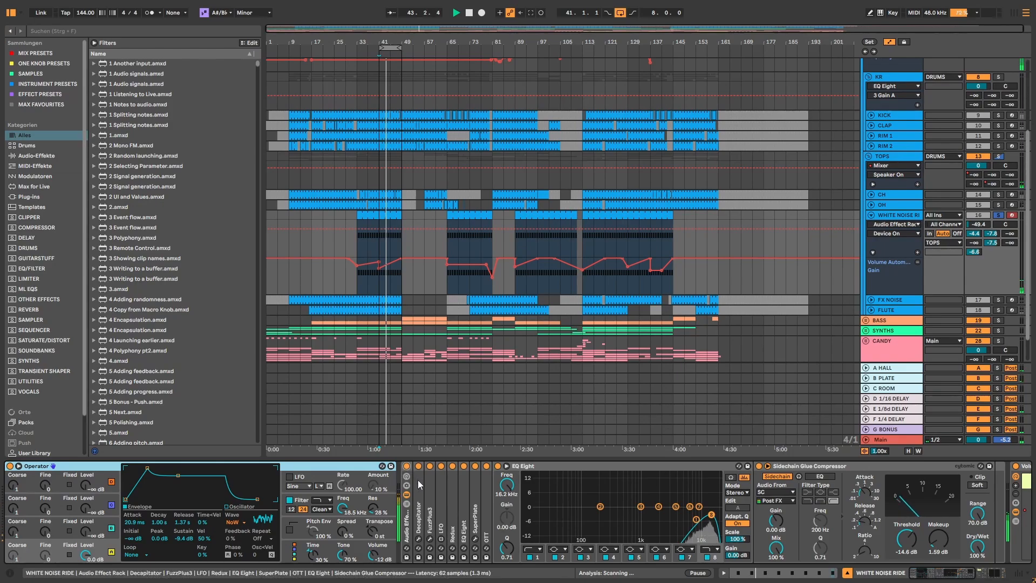
# Unfold Decapitator on WHITE NOISE RIDE and open its plug-in window, and enable the LFO mapped to FuzzPlus3's Frequency
pyautogui.doubleClick(419, 480)
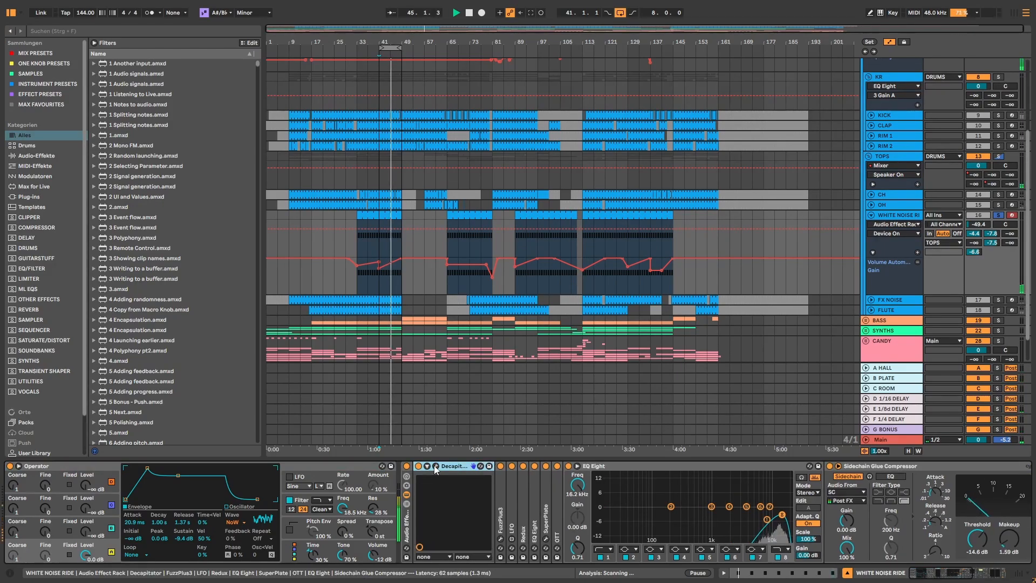
pyautogui.click(435, 468)
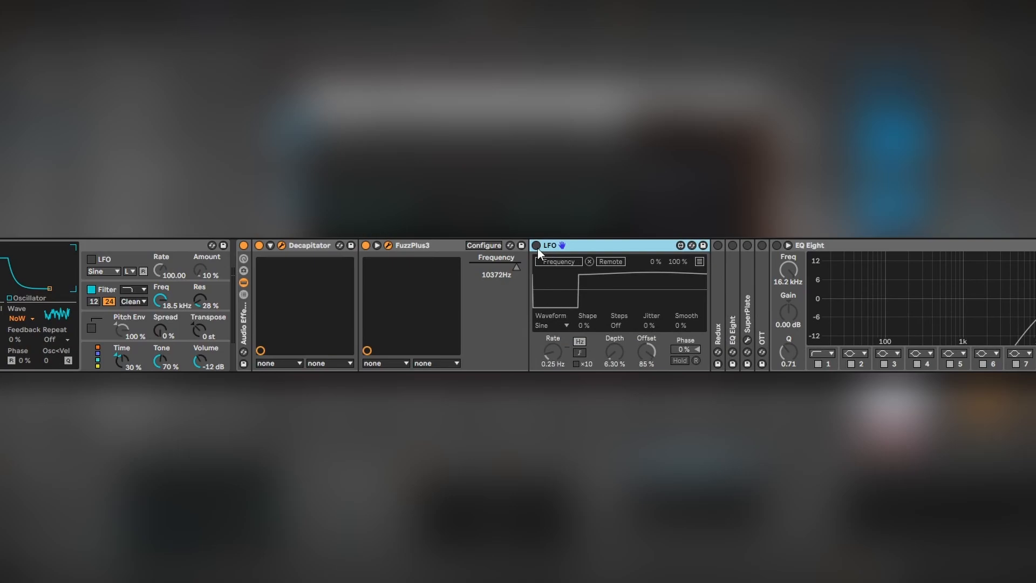
pyautogui.click(537, 246)
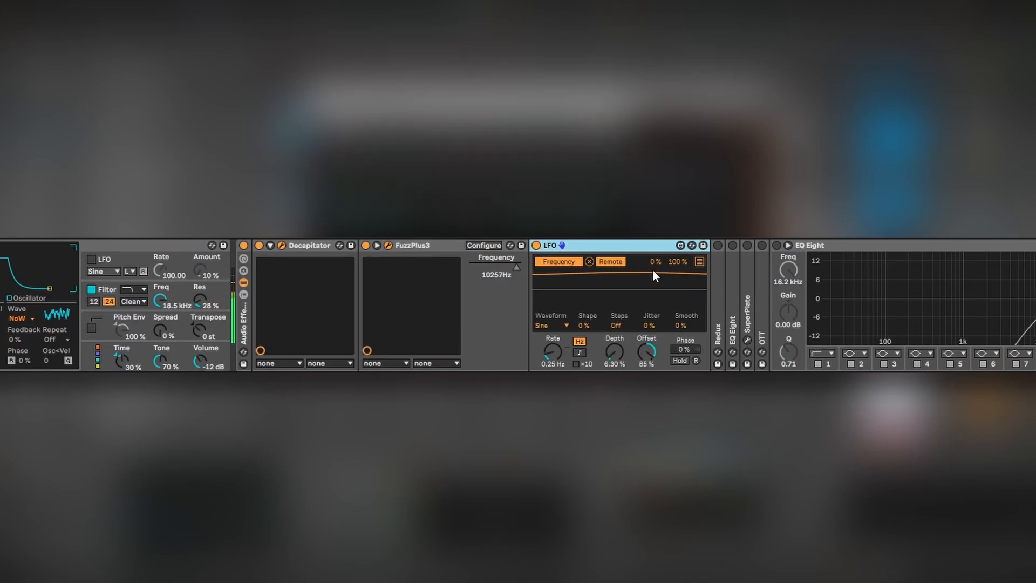
# Unfold Redux and the EQ Eight after it, enabling both while WHITE NOISE RIDE plays
pyautogui.doubleClick(723, 256)
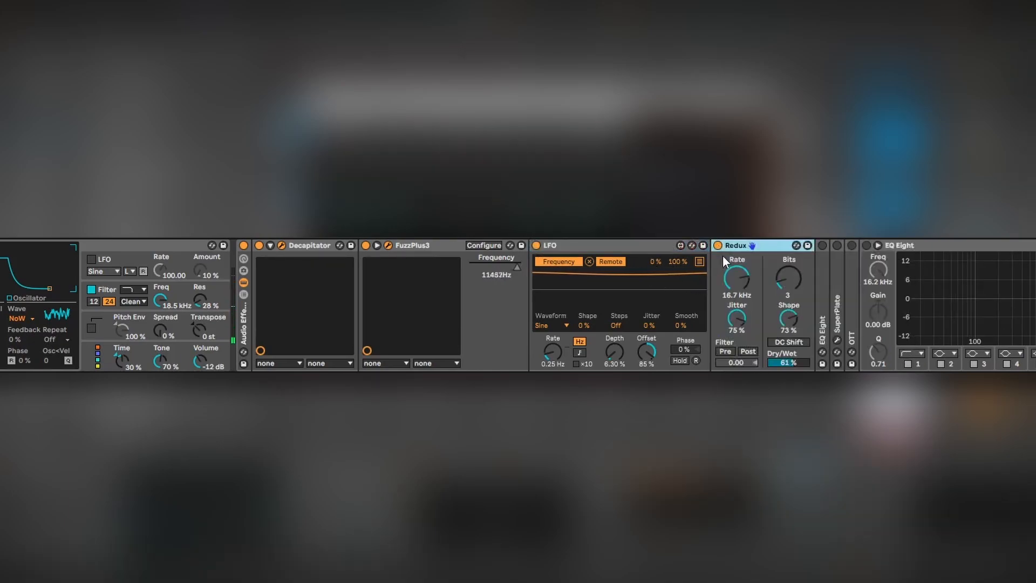
pyautogui.click(716, 245)
pyautogui.rightClick(720, 245)
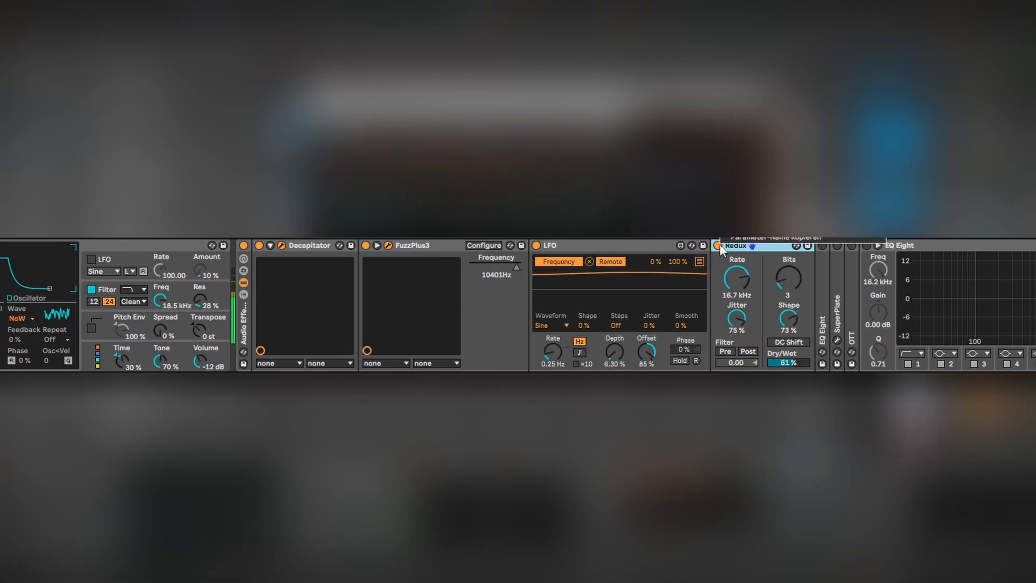
pyautogui.click(737, 250)
pyautogui.doubleClick(823, 253)
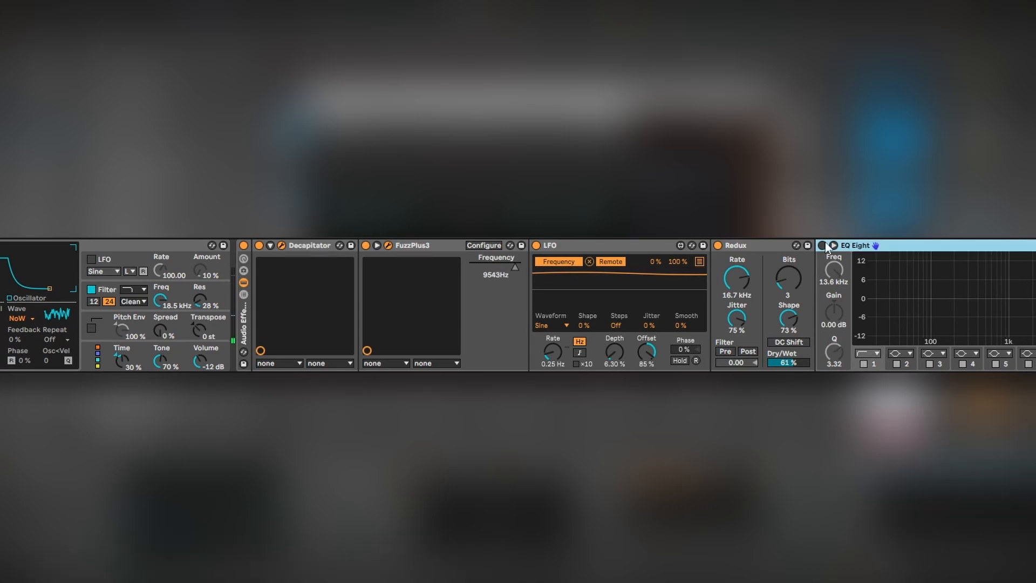
pyautogui.click(822, 245)
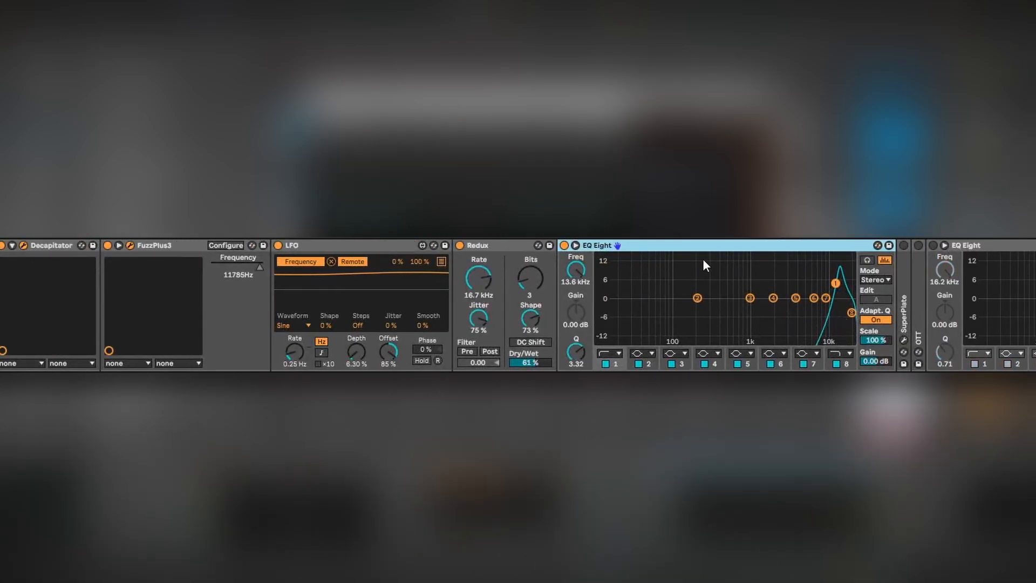
# Unfold and enable SuperPlate and OTT on WHITE NOISE RIDE, and compare playback with OTT bypassed and enabled
pyautogui.doubleClick(904, 255)
pyautogui.click(925, 246)
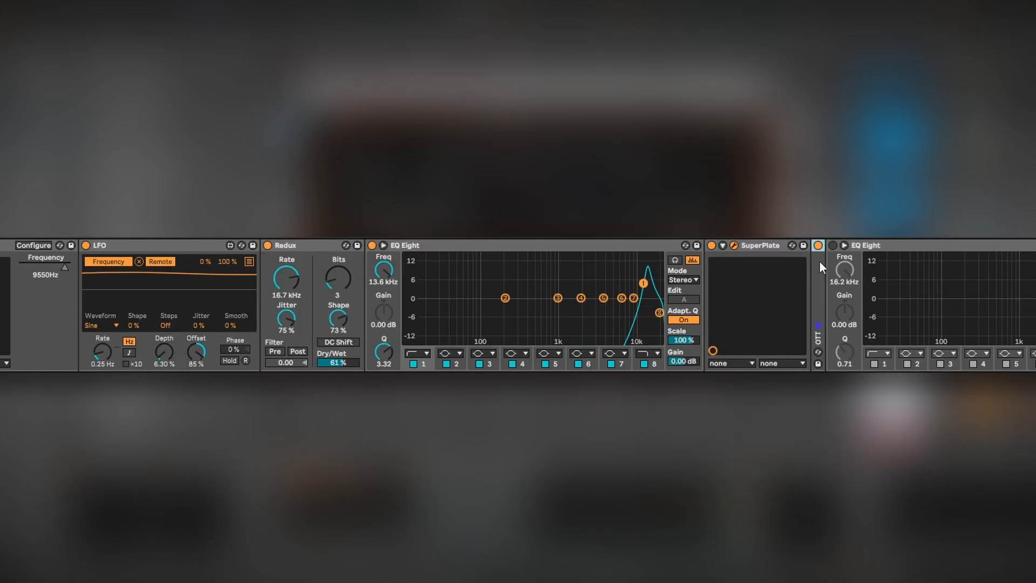
pyautogui.click(819, 261)
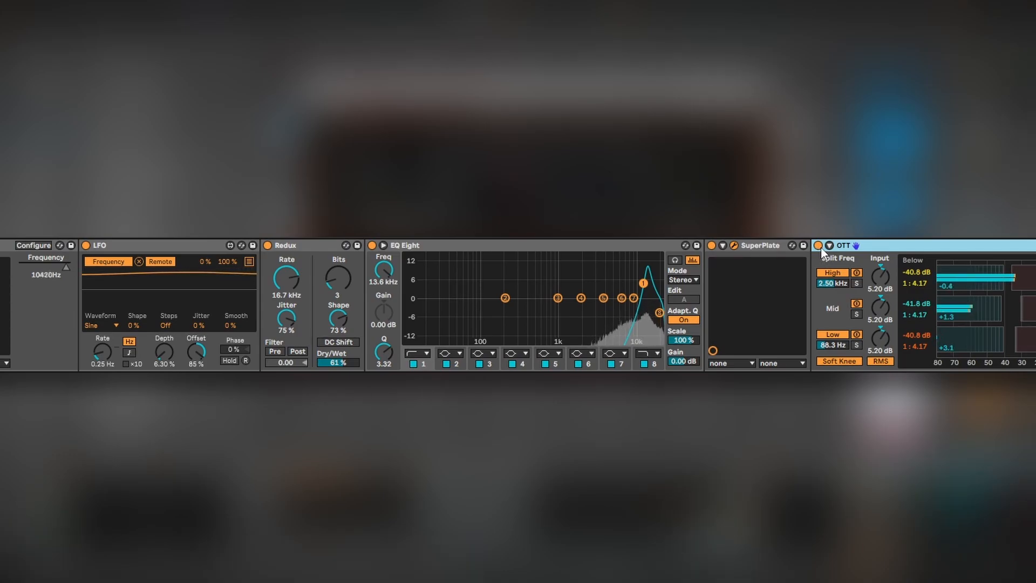
pyautogui.click(818, 245)
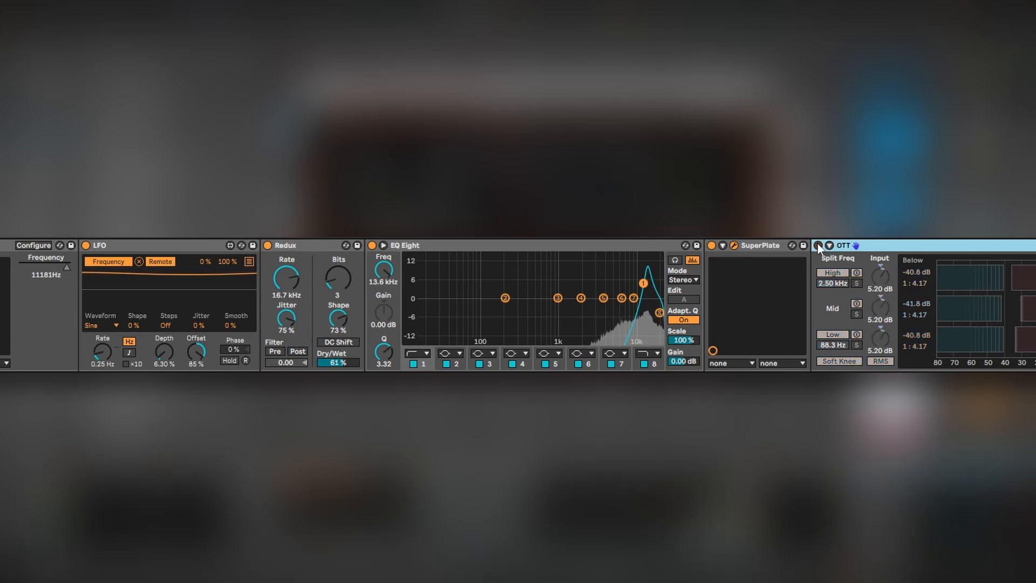
pyautogui.click(818, 245)
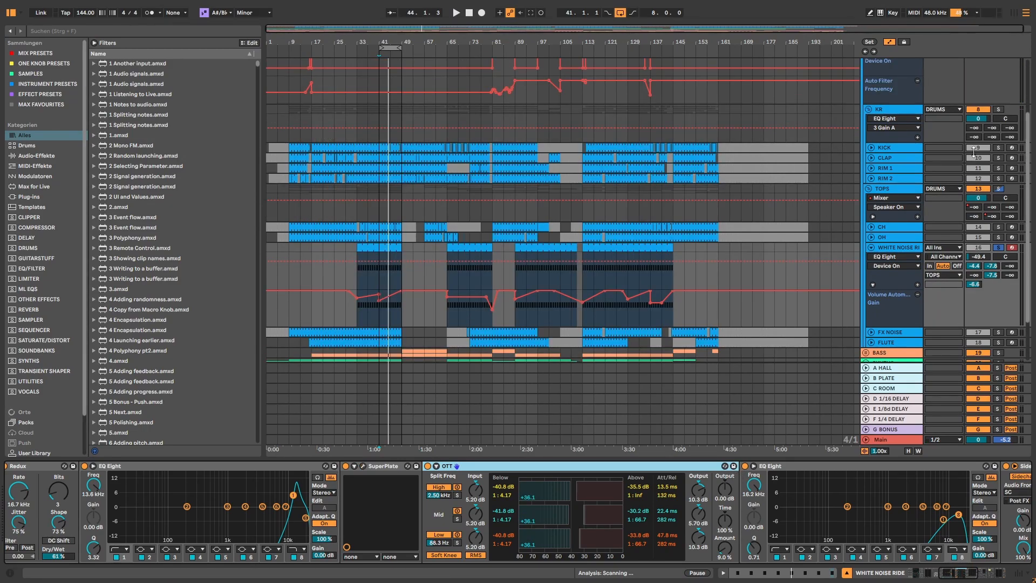
# Play the DRUMS group in solo, compare it with WHITE NOISE RIDE muted and unmuted, and hide the plug-in window
pyautogui.scroll(3, 978, 156)
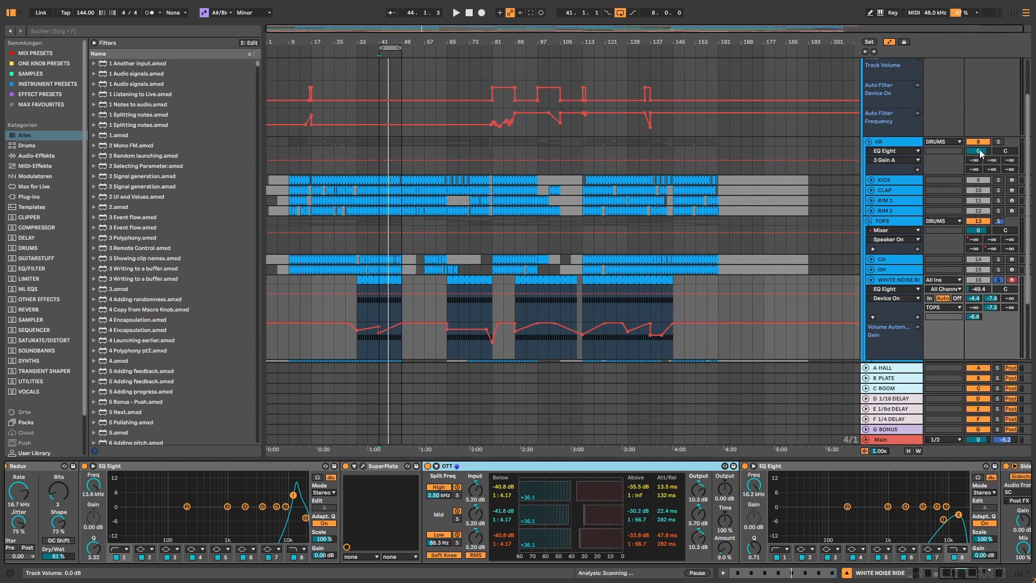
pyautogui.scroll(-2, 980, 152)
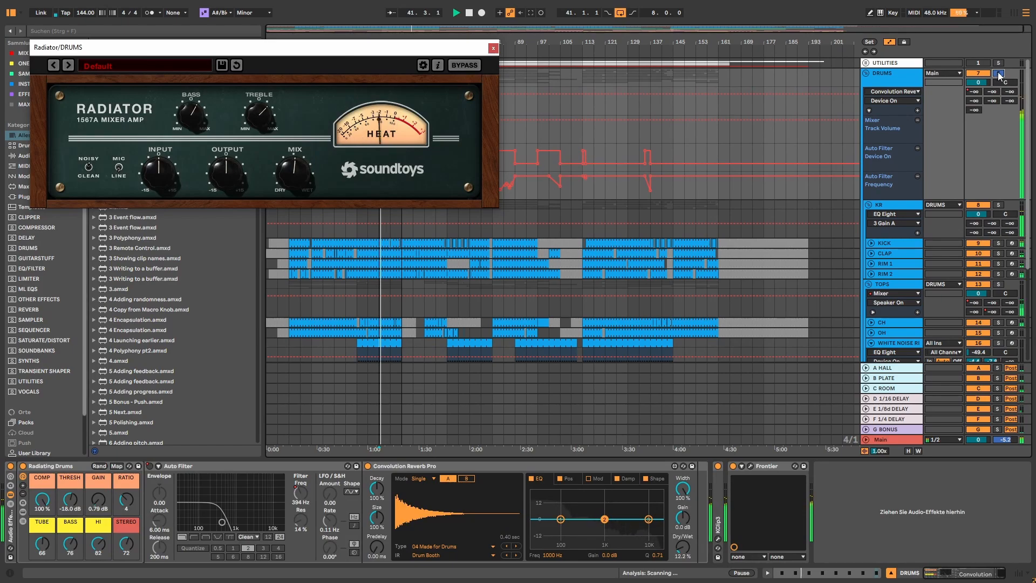
pyautogui.scroll(2, 1007, 232)
pyautogui.click(980, 279)
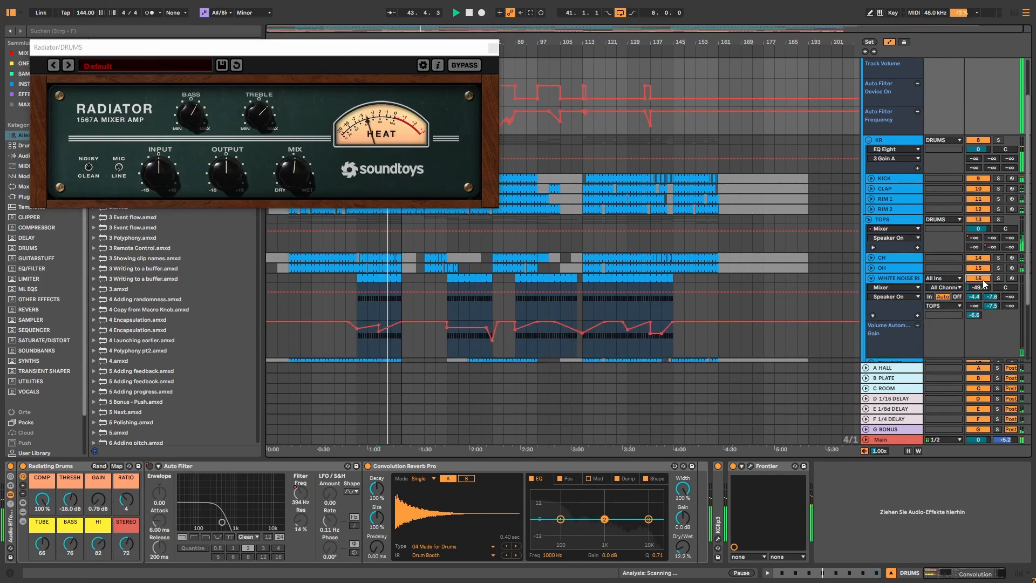
pyautogui.click(982, 280)
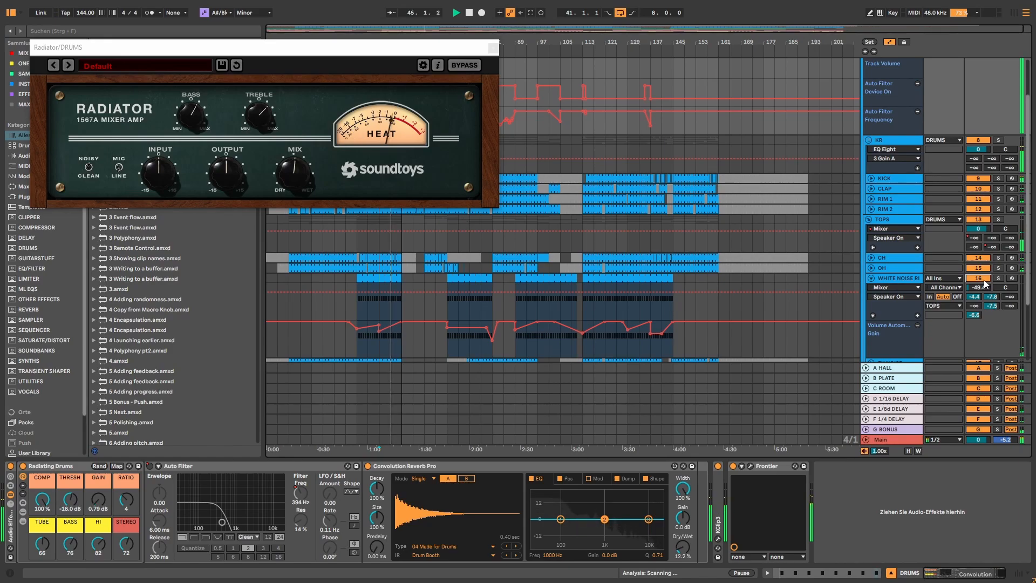
pyautogui.click(985, 280)
pyautogui.press('space')
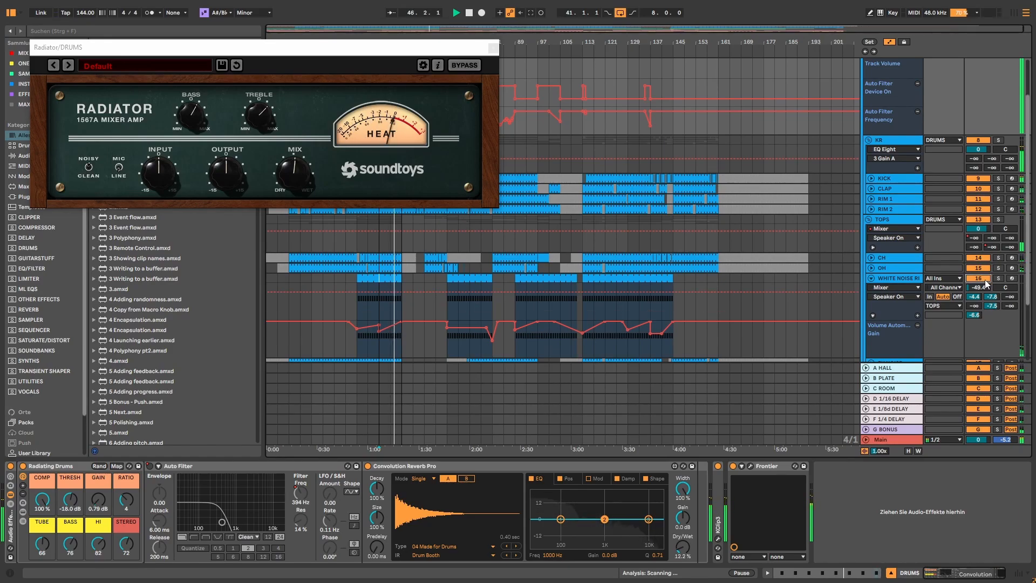
pyautogui.hotkey('ctrl', 'alt', 'p')
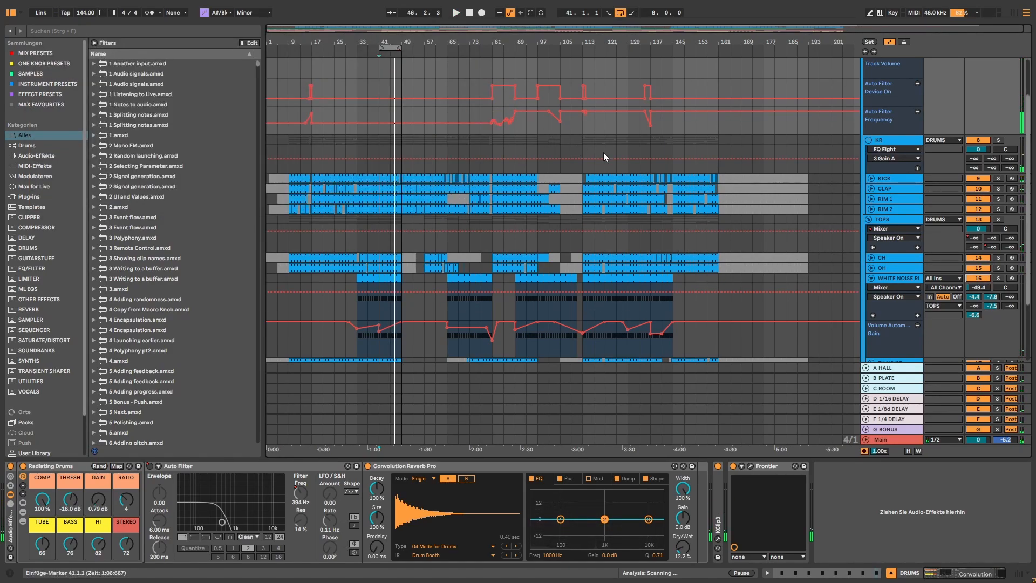
# Fold WHITE NOISE RIDE and play the FX NOISE track in solo
pyautogui.click(872, 277)
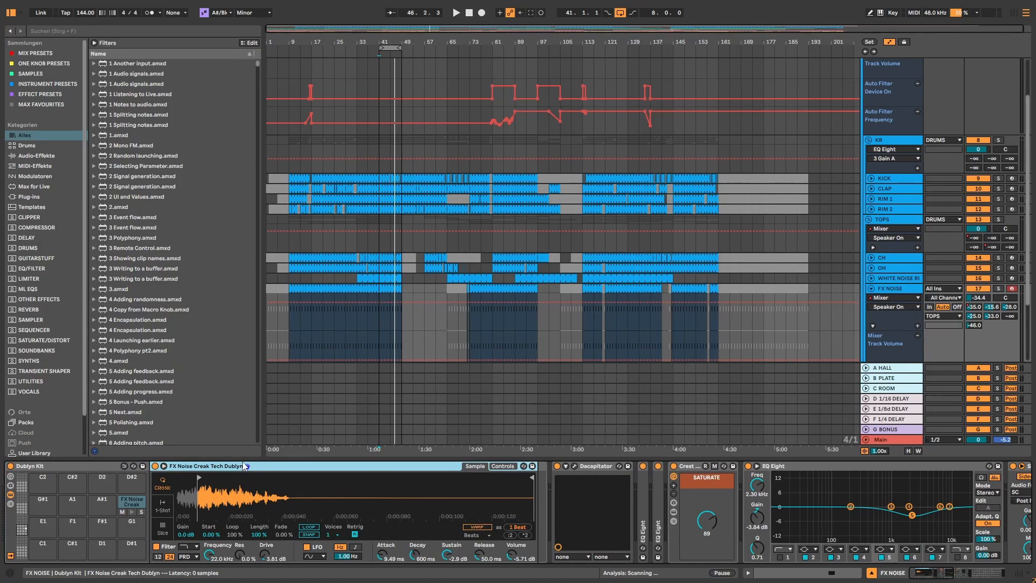
pyautogui.click(998, 288)
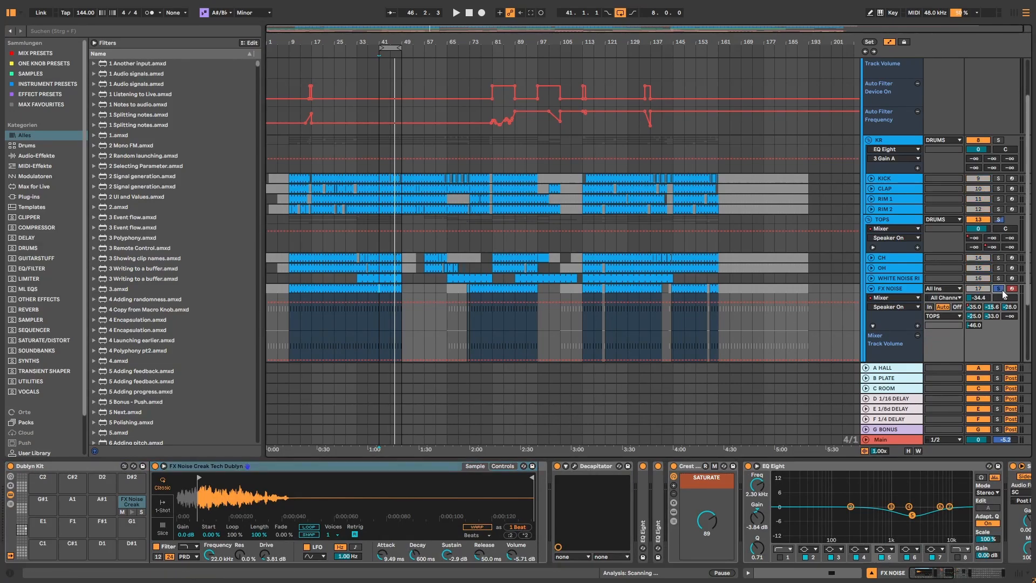
pyautogui.press('space')
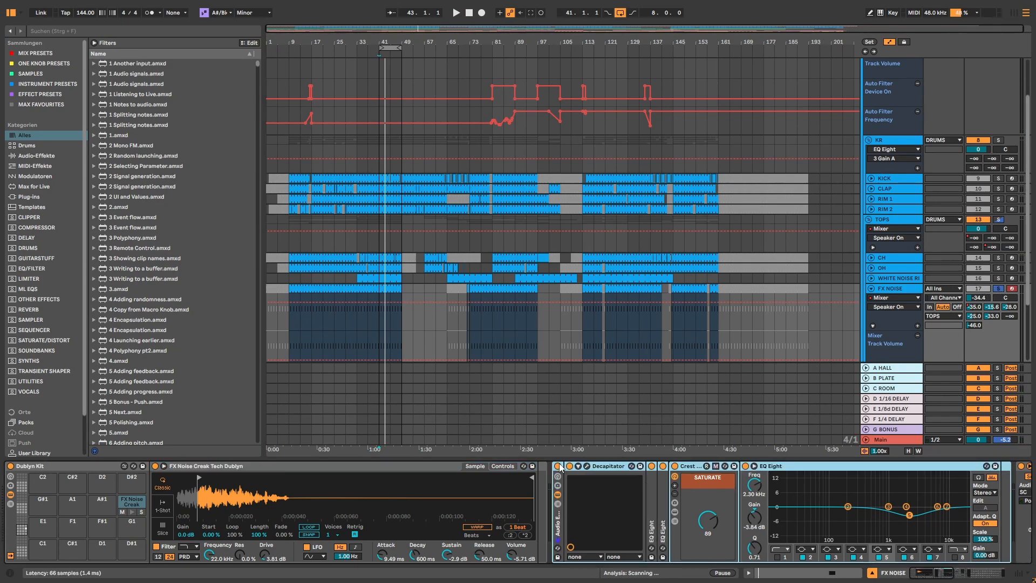
# Compare FX NOISE playback with its Audio Effect Rack bypassed and enabled
pyautogui.click(558, 466)
pyautogui.press('space')
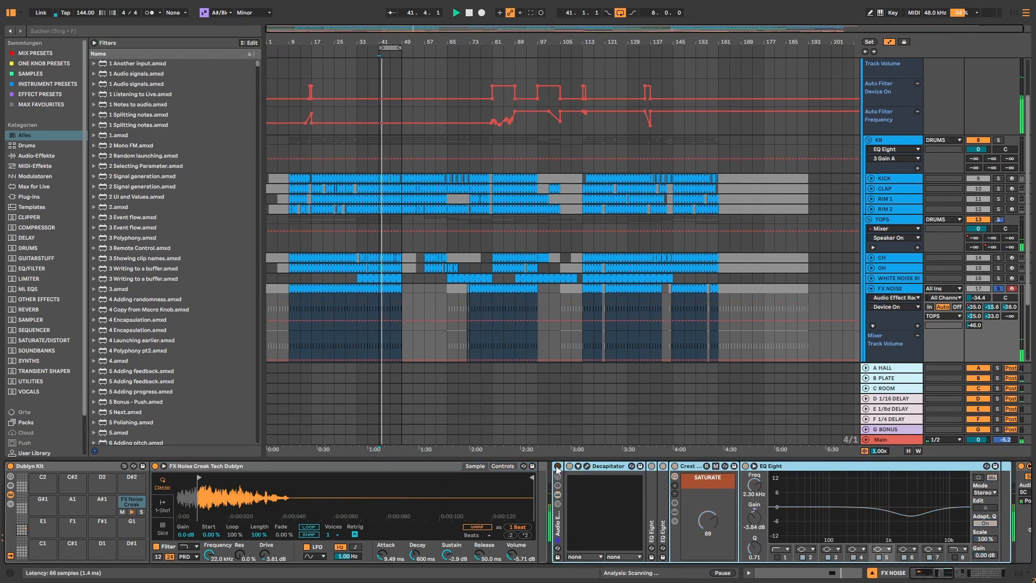
pyautogui.click(558, 466)
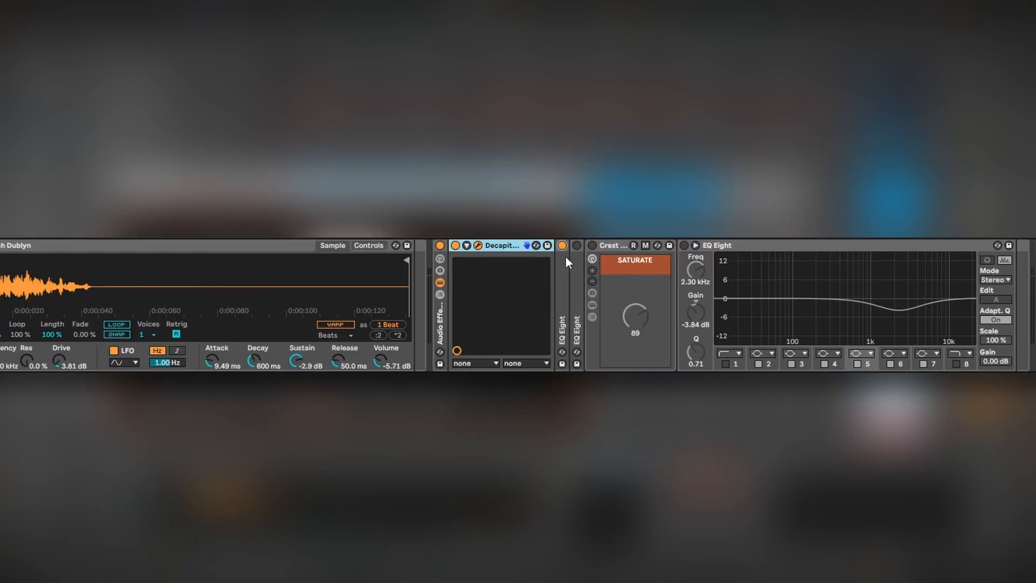
# Audition the narrow cut in the second EQ Eight on FX NOISE, and enable Crest Reducer and the EQ Eight after it
pyautogui.moveTo(723, 245); pyautogui.dragTo(574, 249)
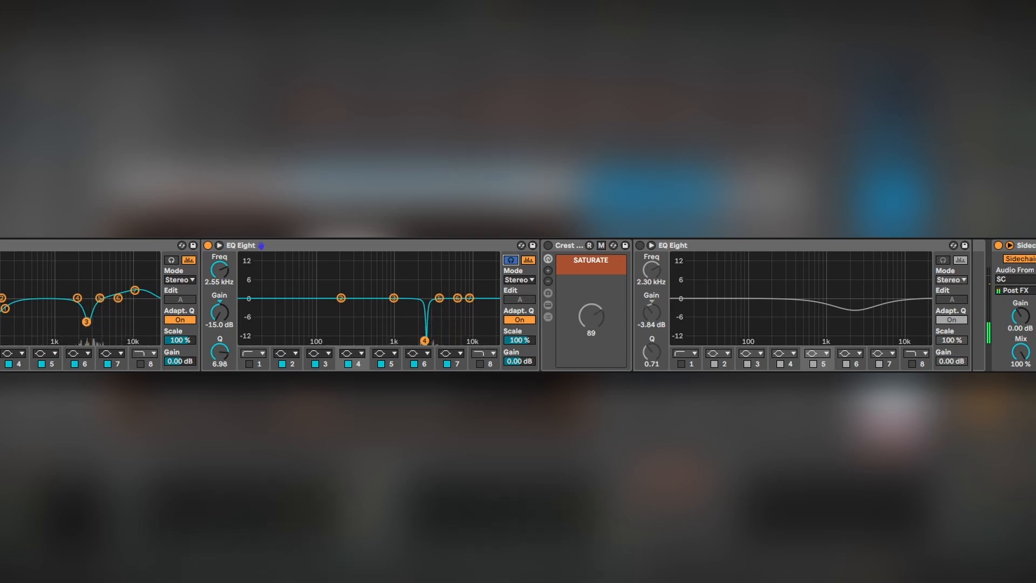
pyautogui.click(513, 260)
pyautogui.click(547, 245)
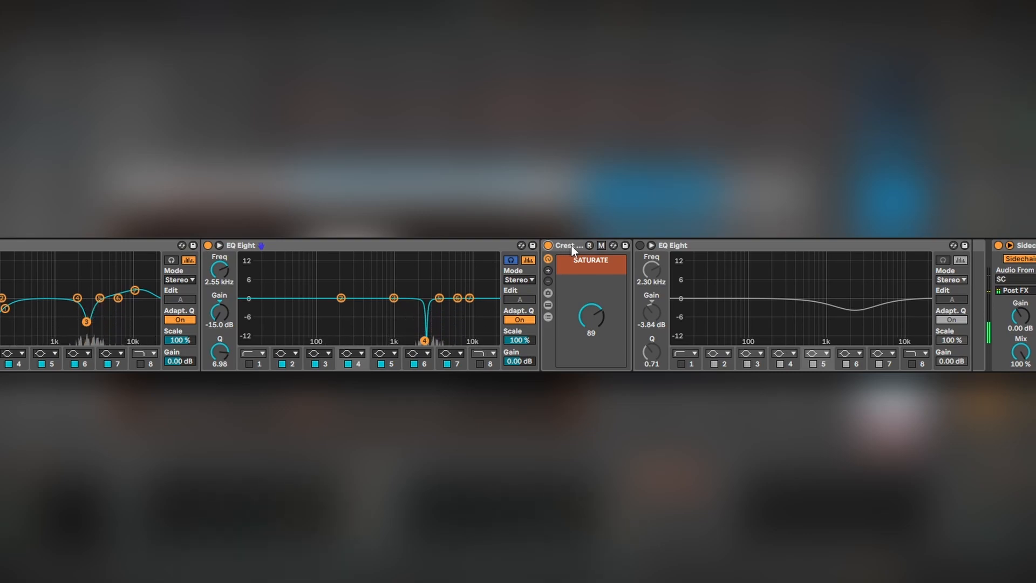
pyautogui.click(641, 245)
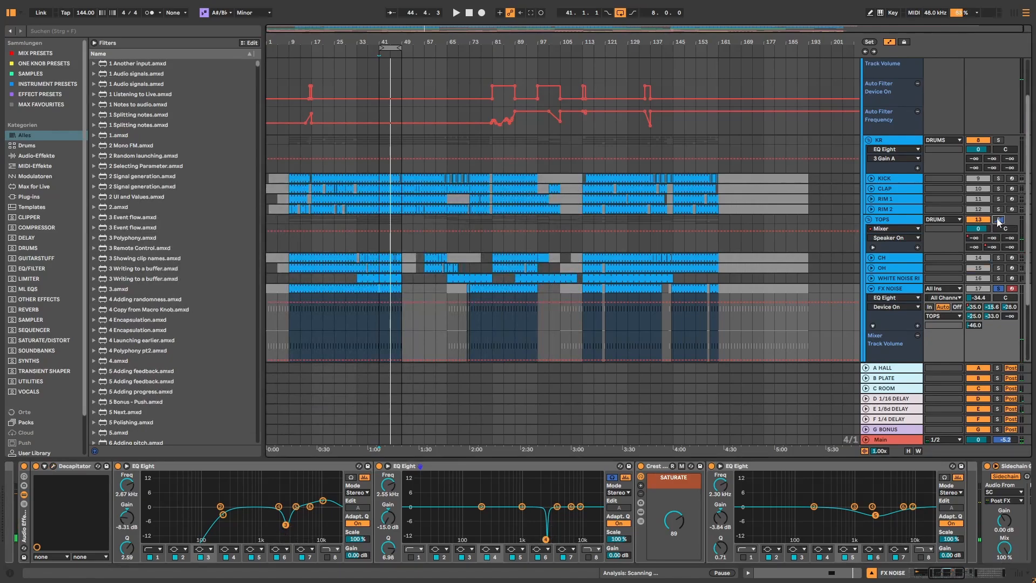
# Solo the TOPS group and play it to hear FX NOISE together with the hi-hats and ride
pyautogui.click(998, 219)
pyautogui.scroll(-3, 998, 294)
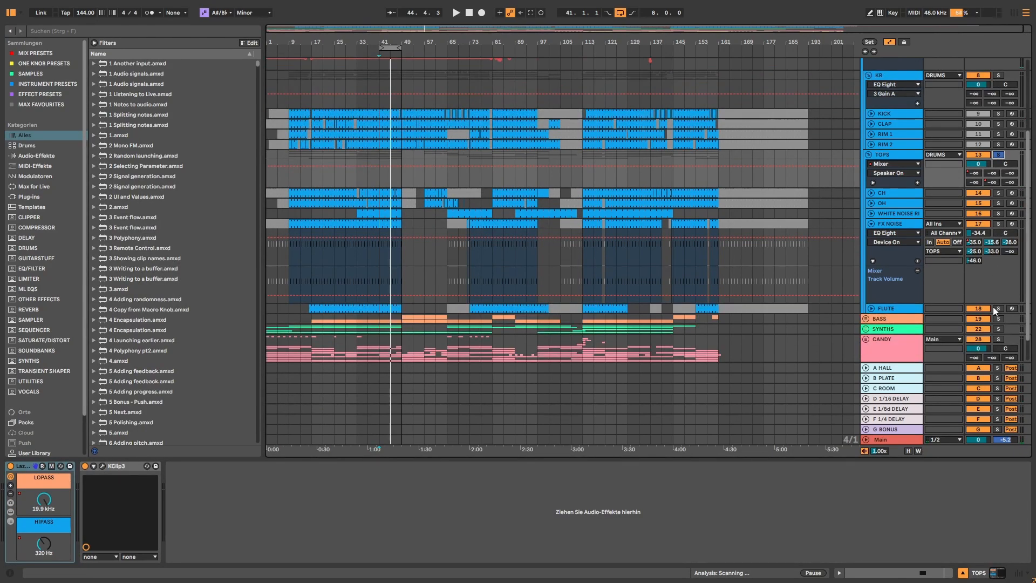
pyautogui.press('space')
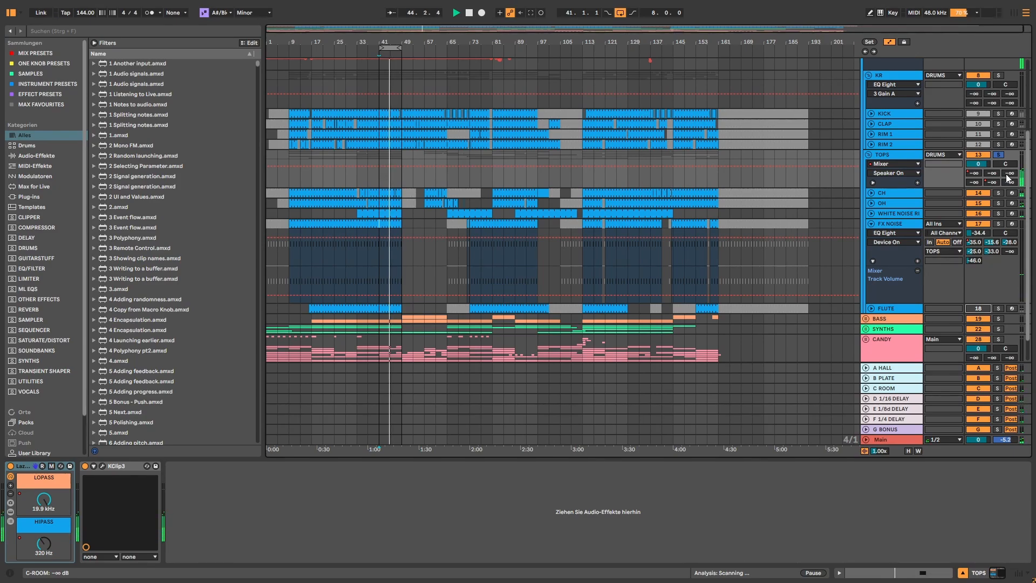
pyautogui.press('space')
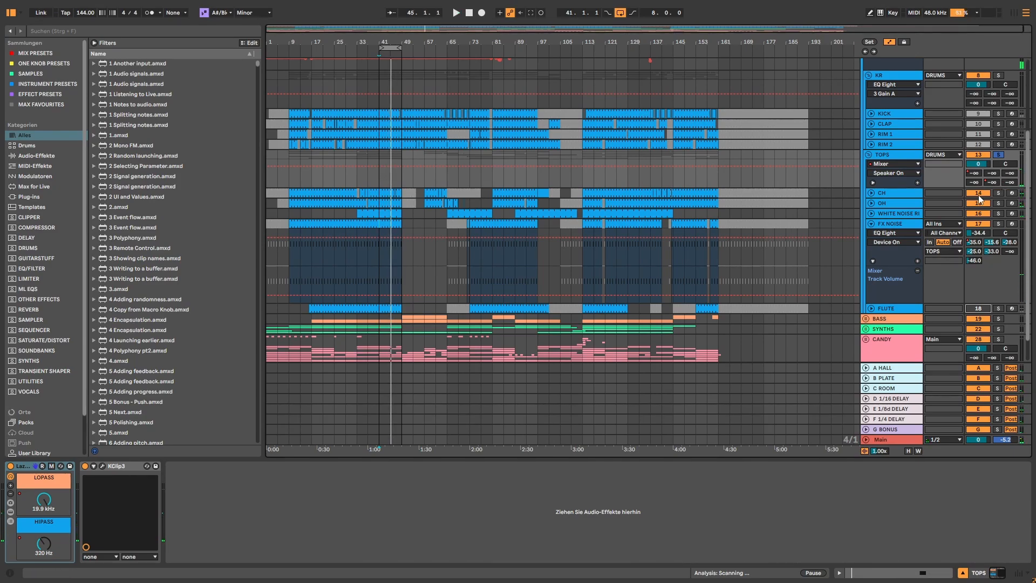
# Unfold the FLUTE track and play it in solo
pyautogui.click(916, 303)
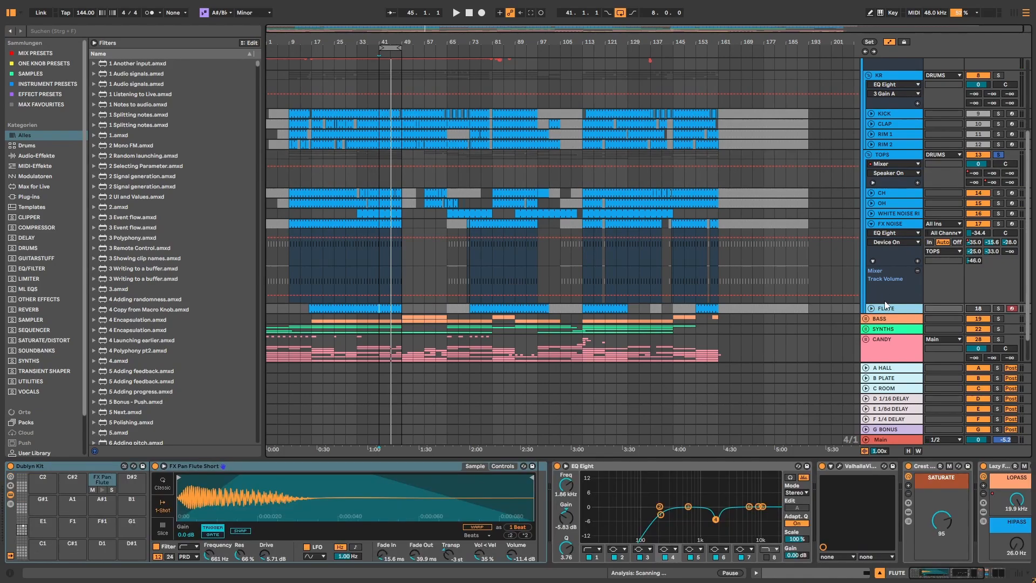
pyautogui.scroll(-2, 890, 299)
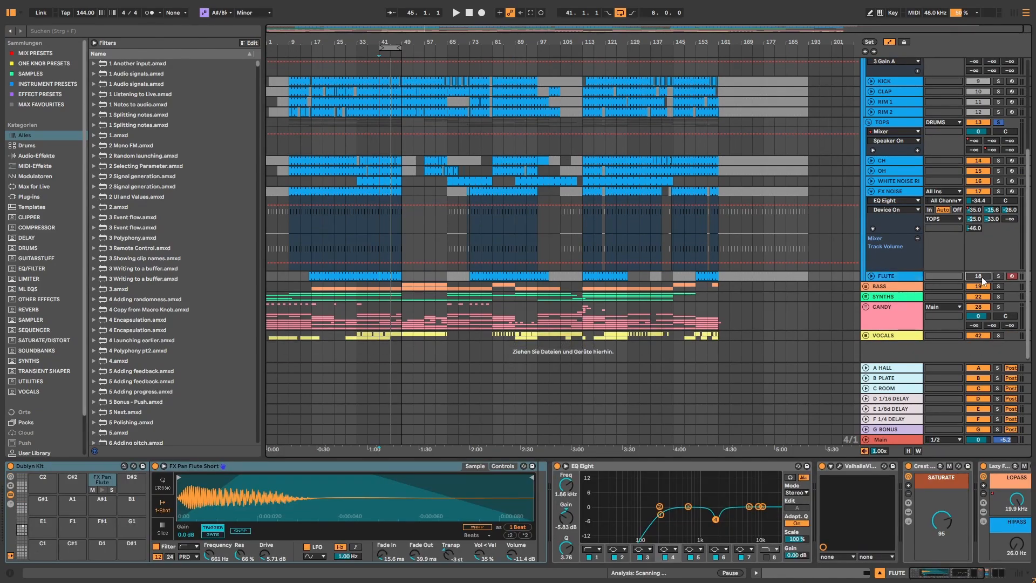
pyautogui.click(871, 276)
pyautogui.press('space')
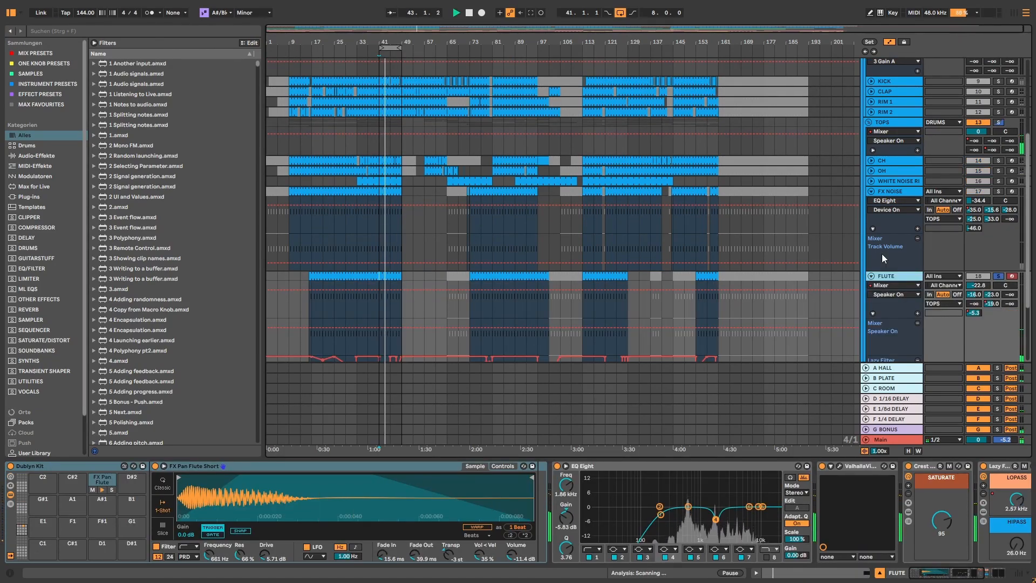
pyautogui.press('space')
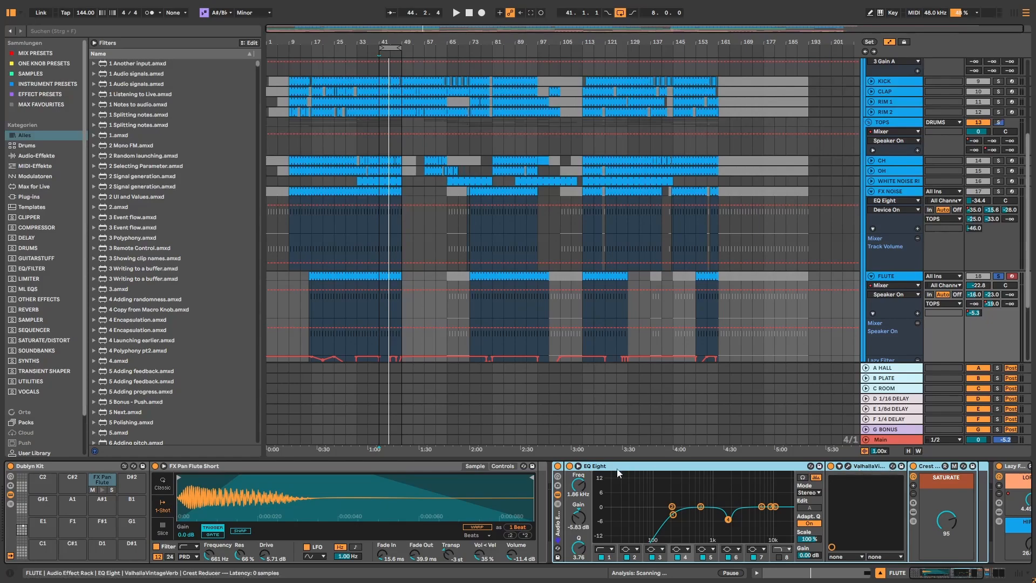
# Compare FLUTE playback with its Audio Effect Rack bypassed and enabled
pyautogui.click(557, 466)
pyautogui.press('space')
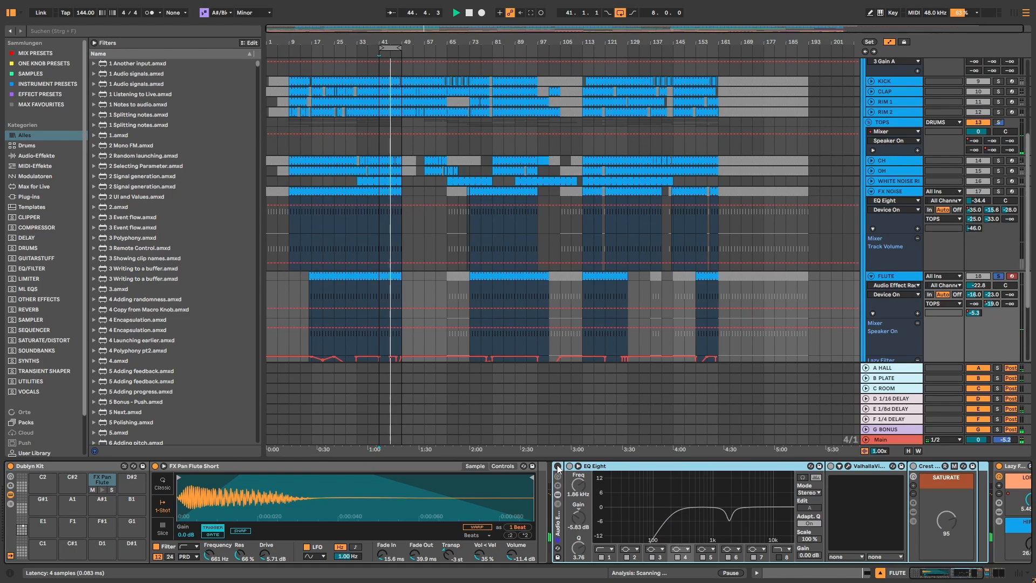
pyautogui.click(558, 466)
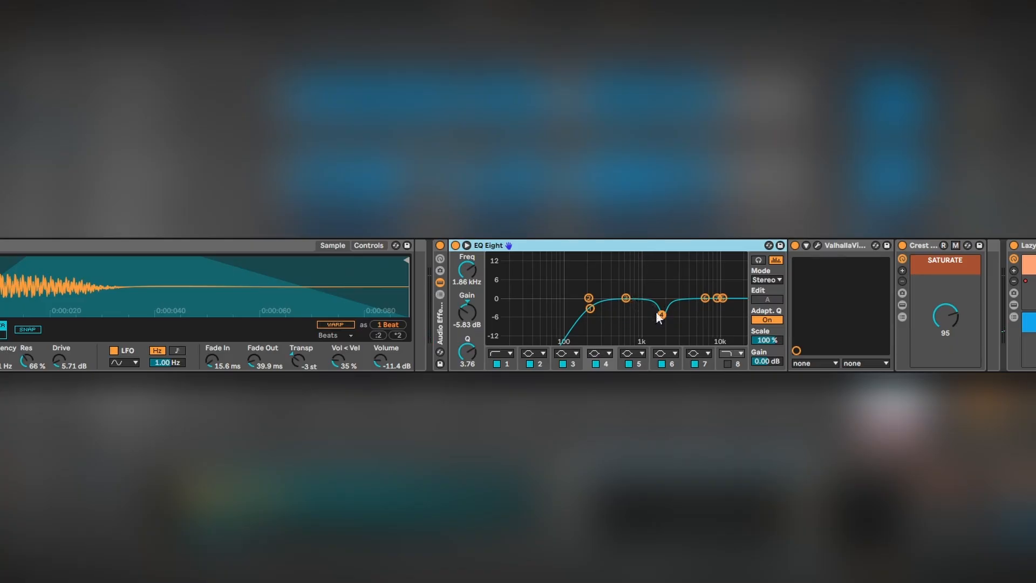
# Audition band 4 of FLUTE's EQ Eight, nudging its gain to -5.58 dB, and compare playback with the EQ off and on
pyautogui.click(759, 260)
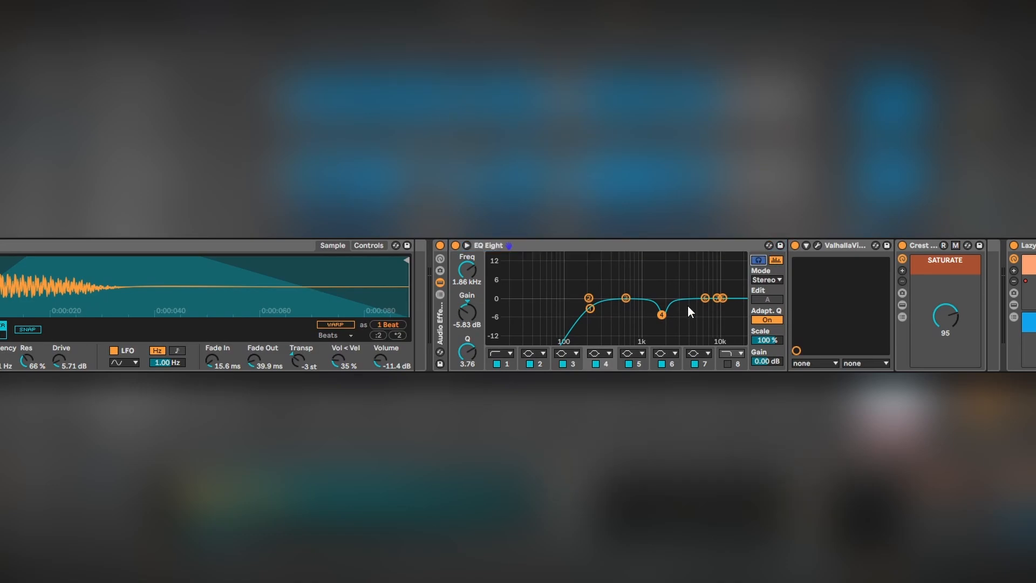
pyautogui.moveTo(664, 316); pyautogui.dragTo(665, 315)
pyautogui.click(456, 245)
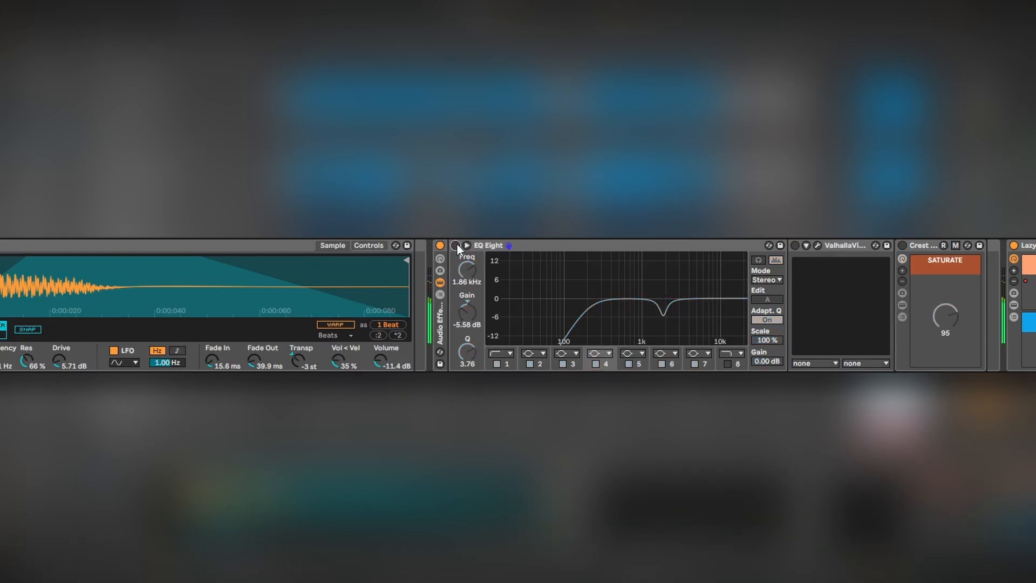
pyautogui.click(456, 245)
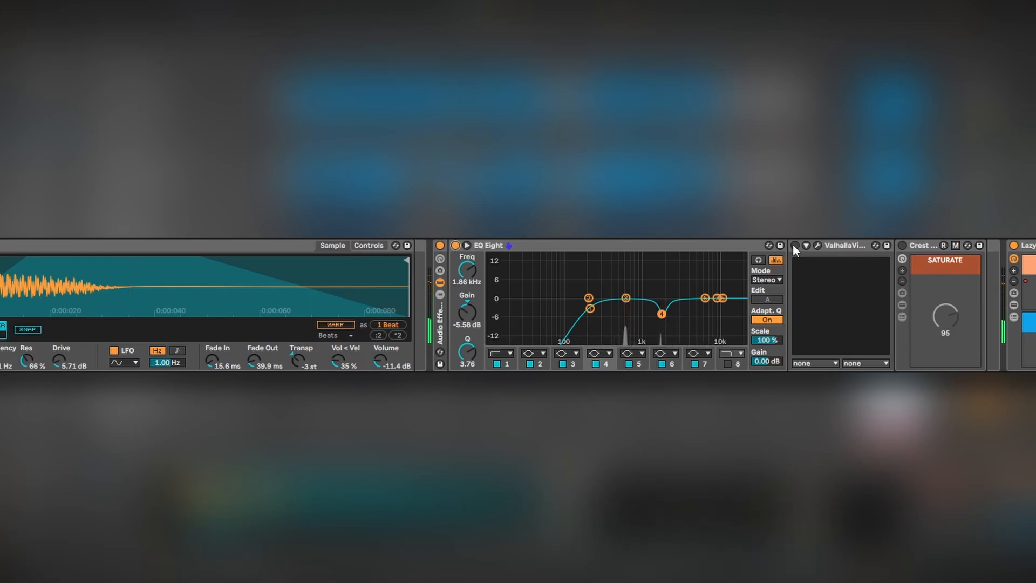
# Show FLUTE's ValhallaVintageVerb, and enable Crest Reducer while playing the track
pyautogui.click(818, 246)
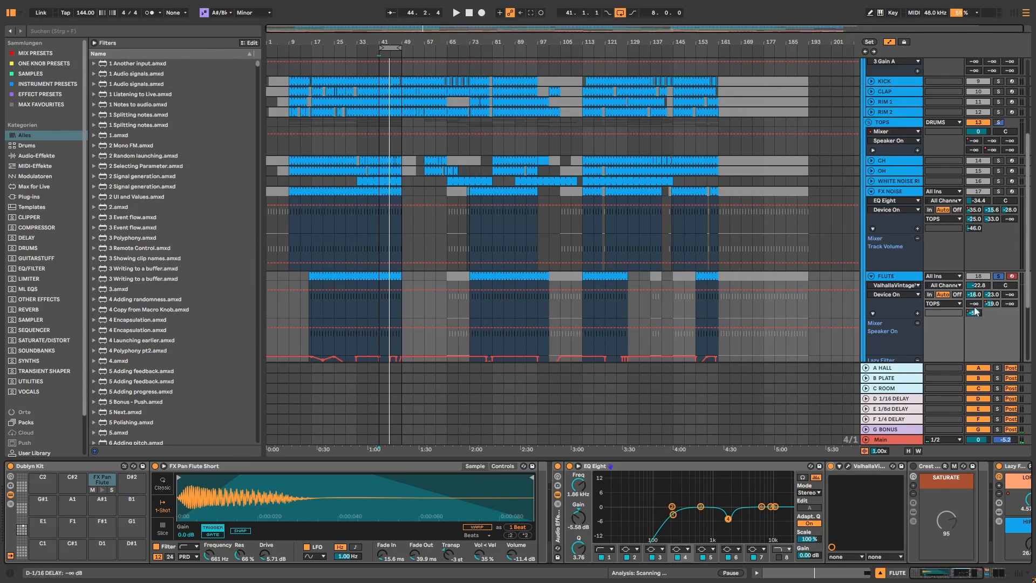
pyautogui.click(912, 466)
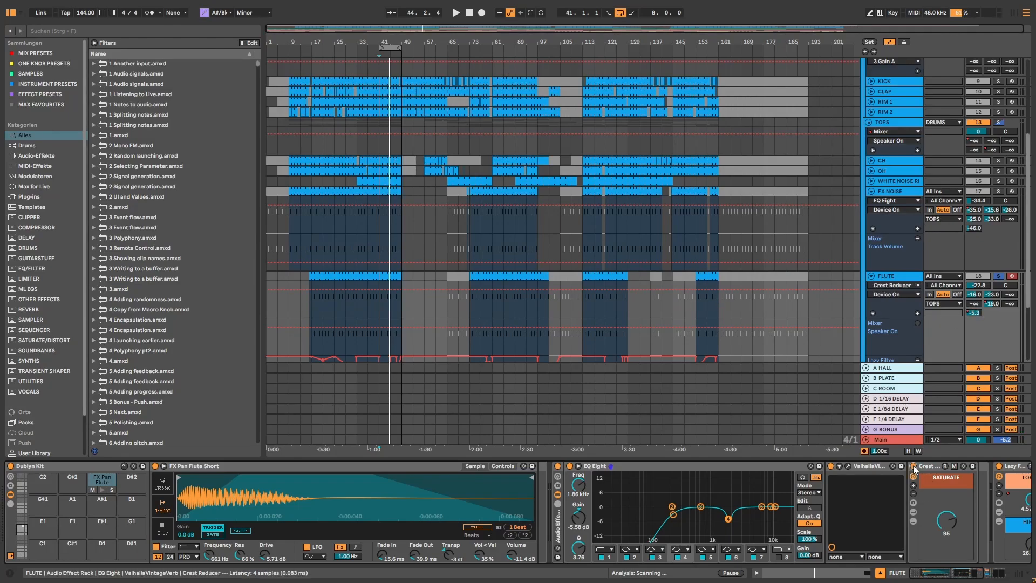
pyautogui.press('space')
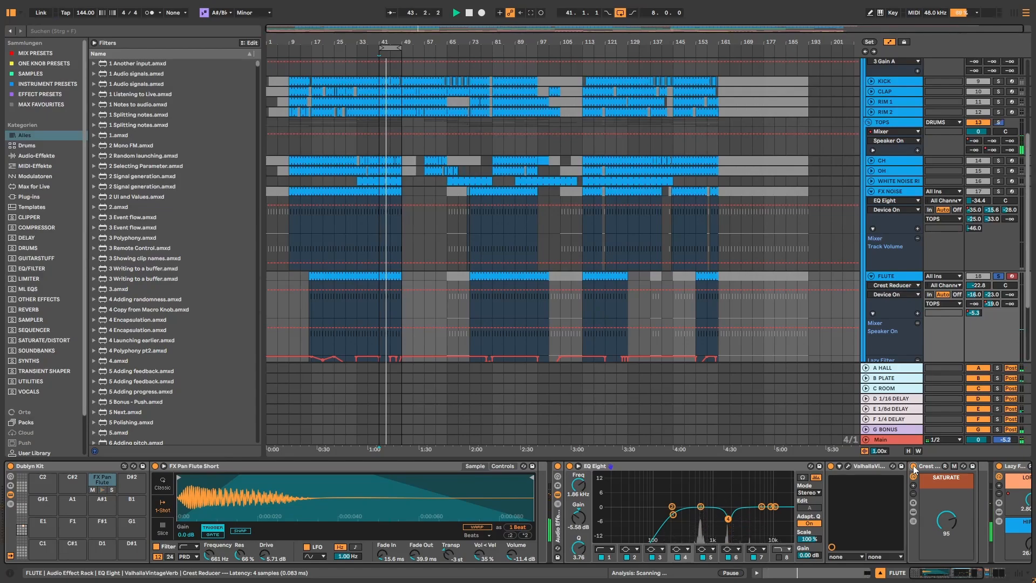
pyautogui.press('space')
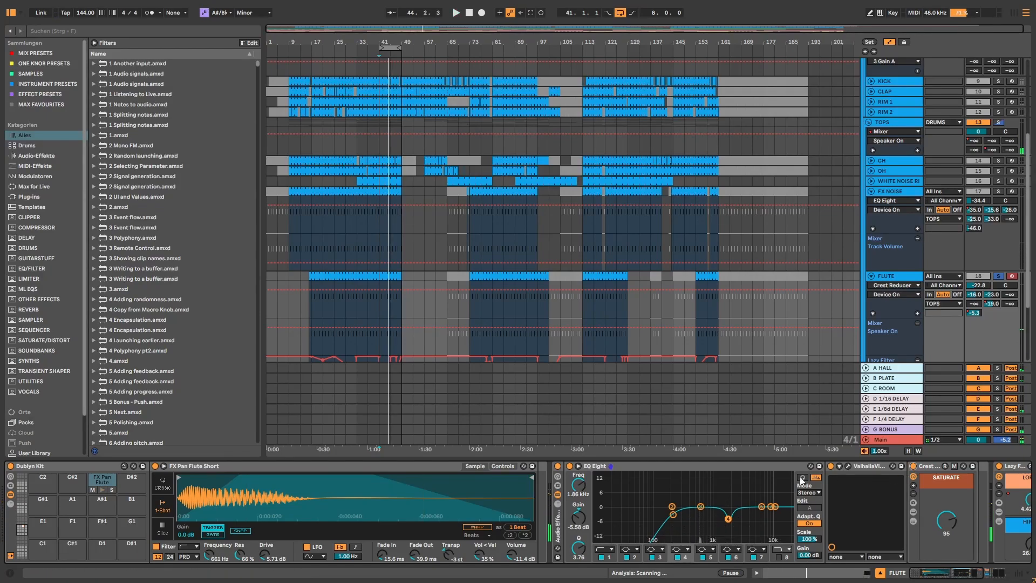
# Solo the TOPS group again and play it with FLUTE included
pyautogui.doubleClick(672, 466)
pyautogui.scroll(1, 864, 270)
pyautogui.click(999, 133)
pyautogui.click(998, 134)
pyautogui.press('space')
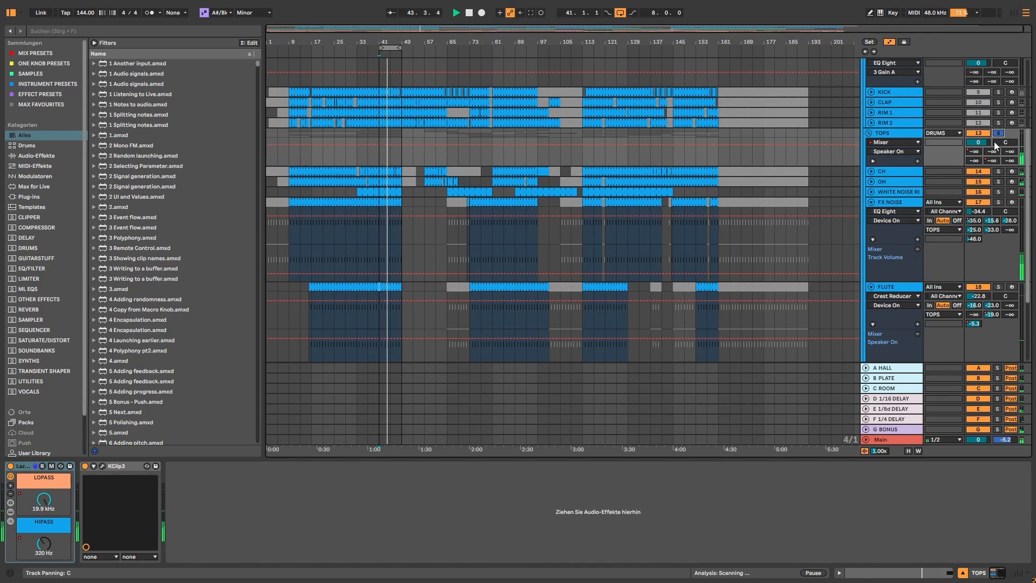
pyautogui.press('space')
# Play the whole DRUMS group in solo
pyautogui.scroll(5, 994, 141)
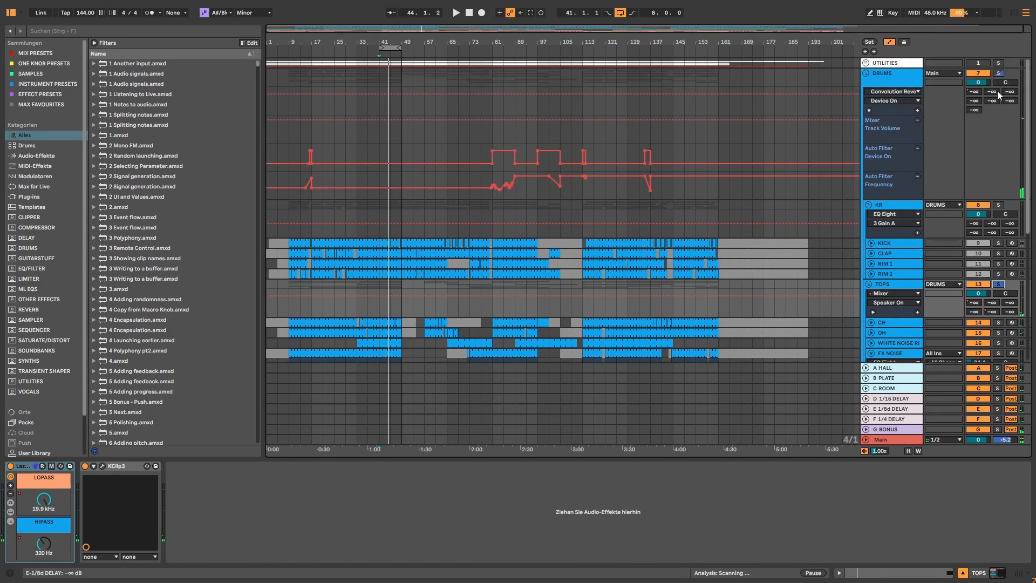
pyautogui.click(999, 73)
pyautogui.press('space')
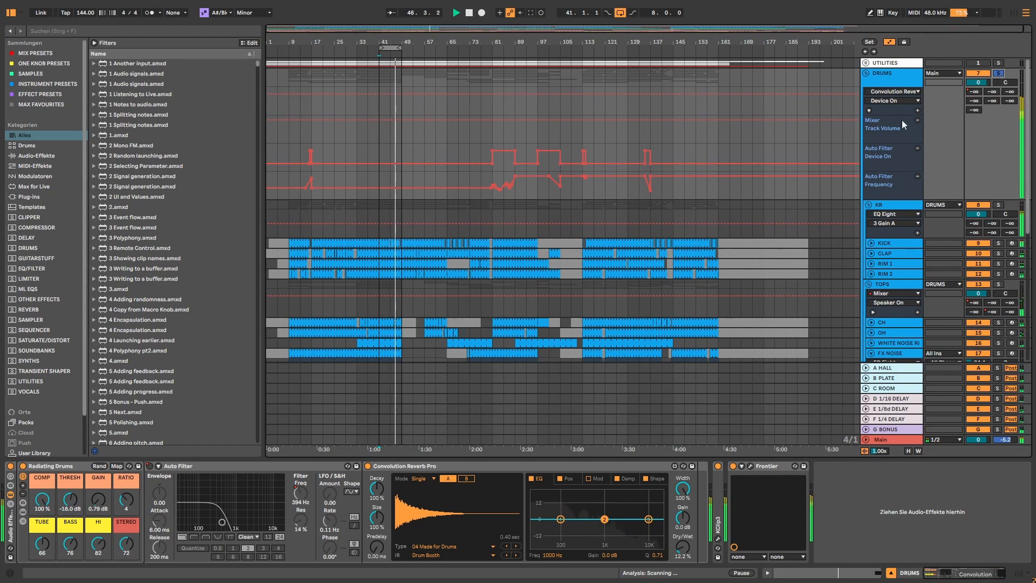
pyautogui.press('space')
# Loop the eight bars from bar 49 and play the BASS group in solo
pyautogui.scroll(-10, 539, 270)
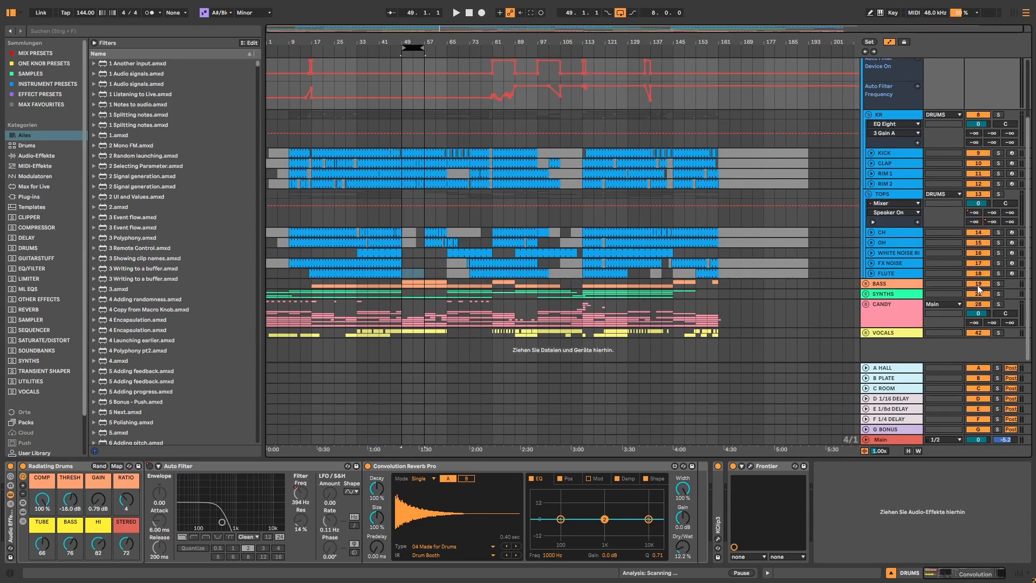
pyautogui.click(999, 283)
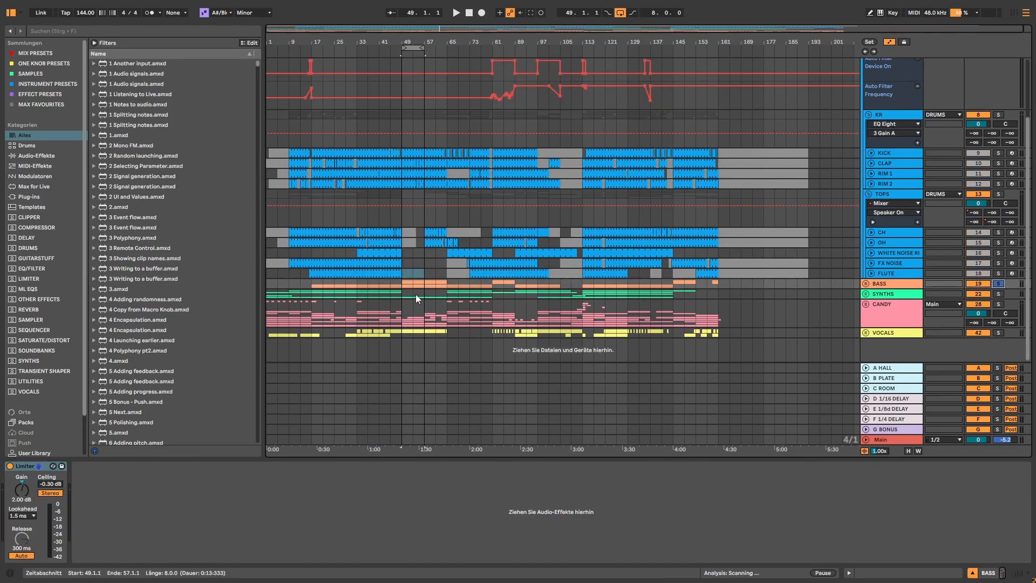
pyautogui.press('space')
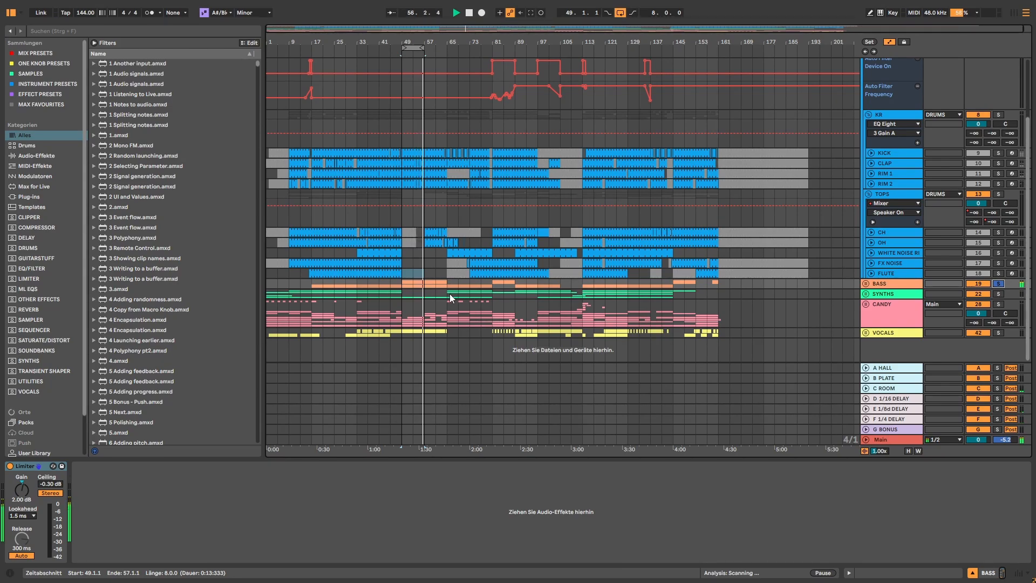
pyautogui.press('space')
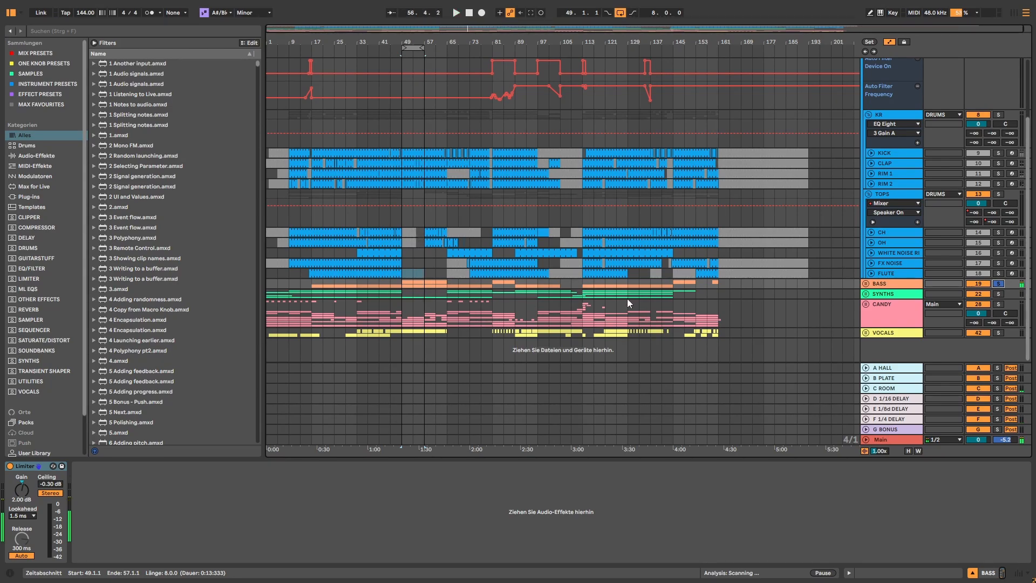
# Unfold the BASS group and play the SUB track with its Dub Wob Bass instrument in solo
pyautogui.click(866, 283)
pyautogui.click(884, 323)
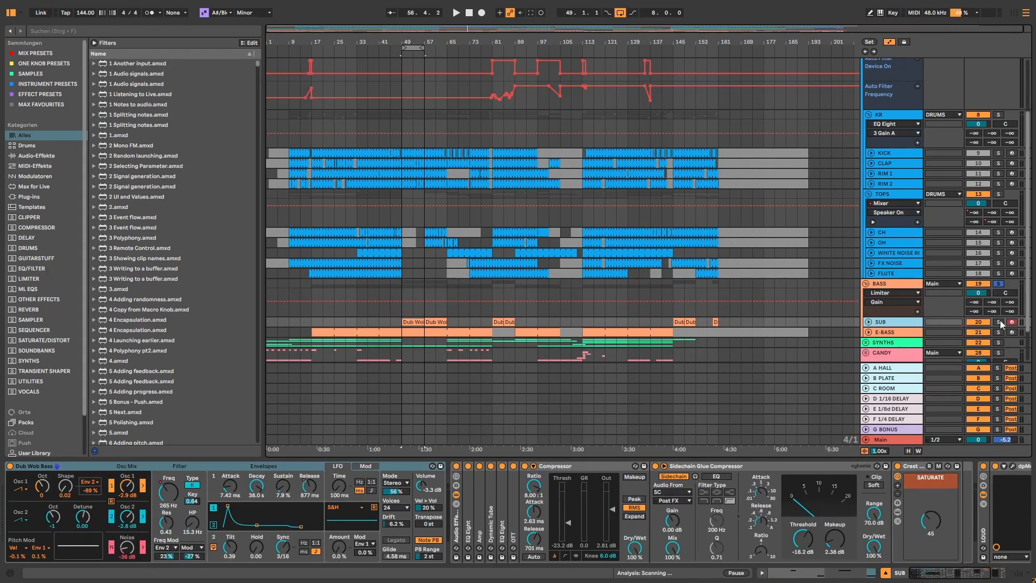
pyautogui.click(999, 322)
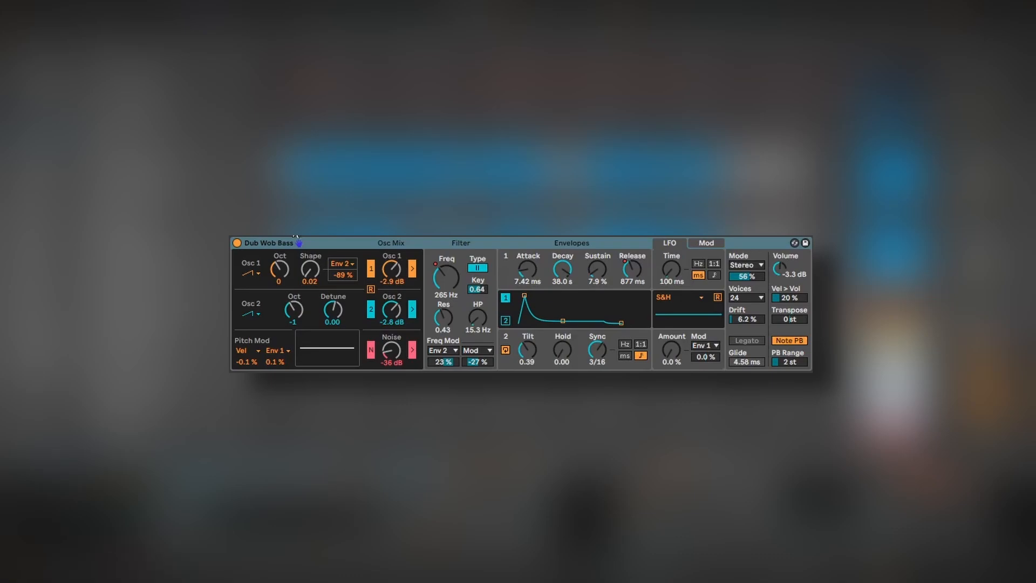
pyautogui.press('space')
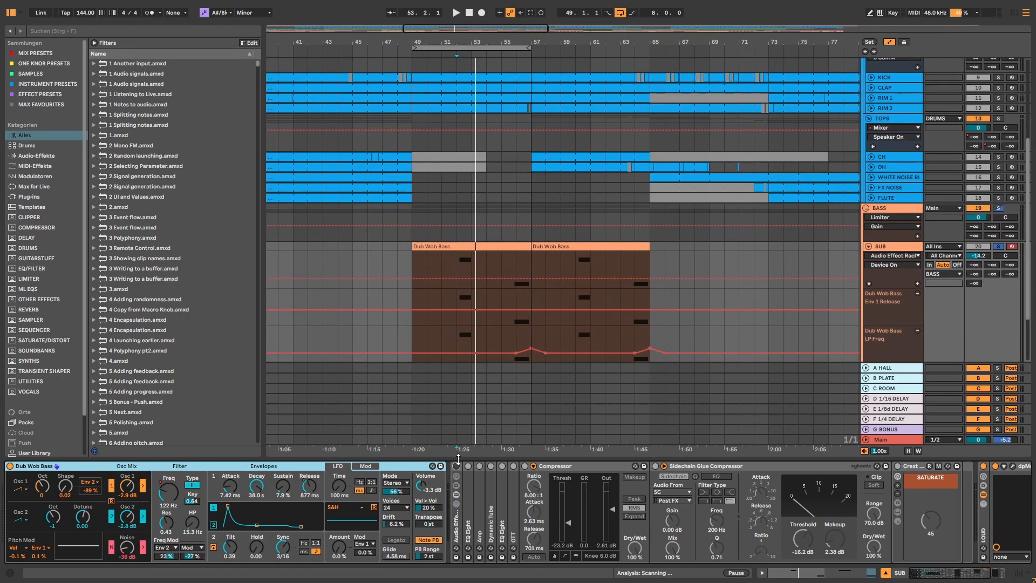
# Show the first EQ Eight's settings on the SUB track and play the bass with only that EQ switched on
pyautogui.doubleClick(469, 467)
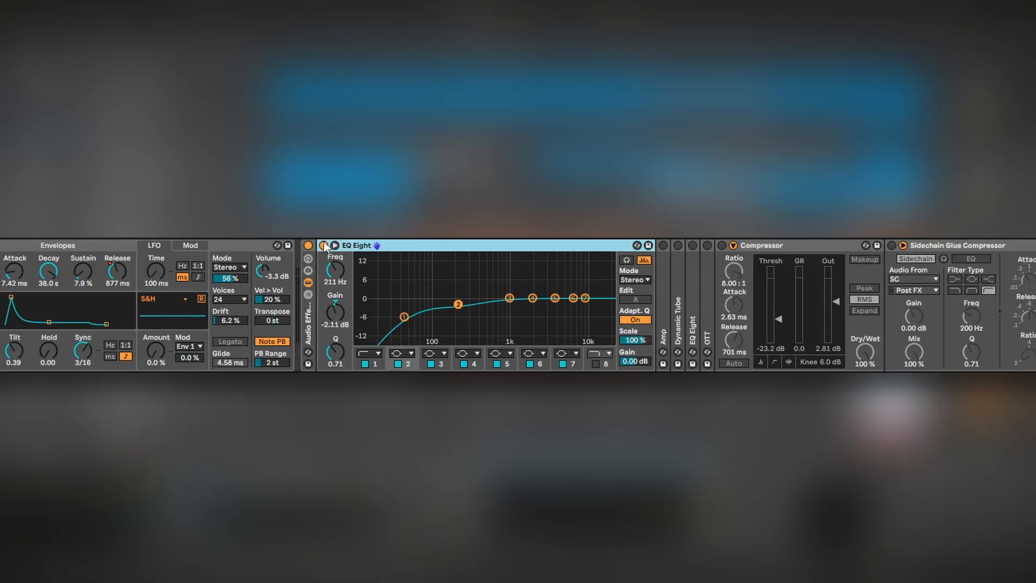
pyautogui.press('space')
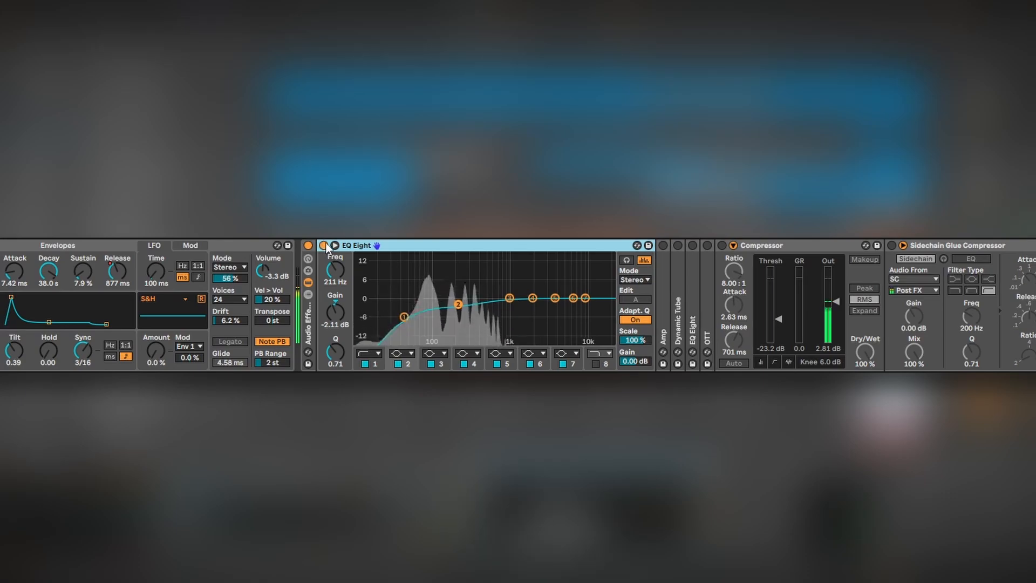
pyautogui.press('space')
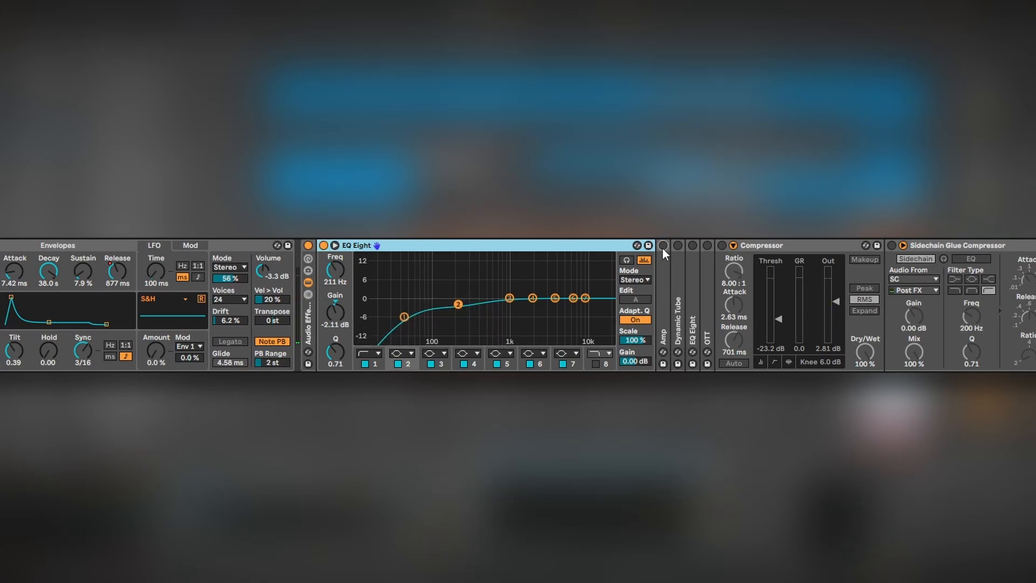
# Unfold the SUB track's Amp and compare the playing bass with it off and on, leaving it on
pyautogui.doubleClick(663, 250)
pyautogui.press('space')
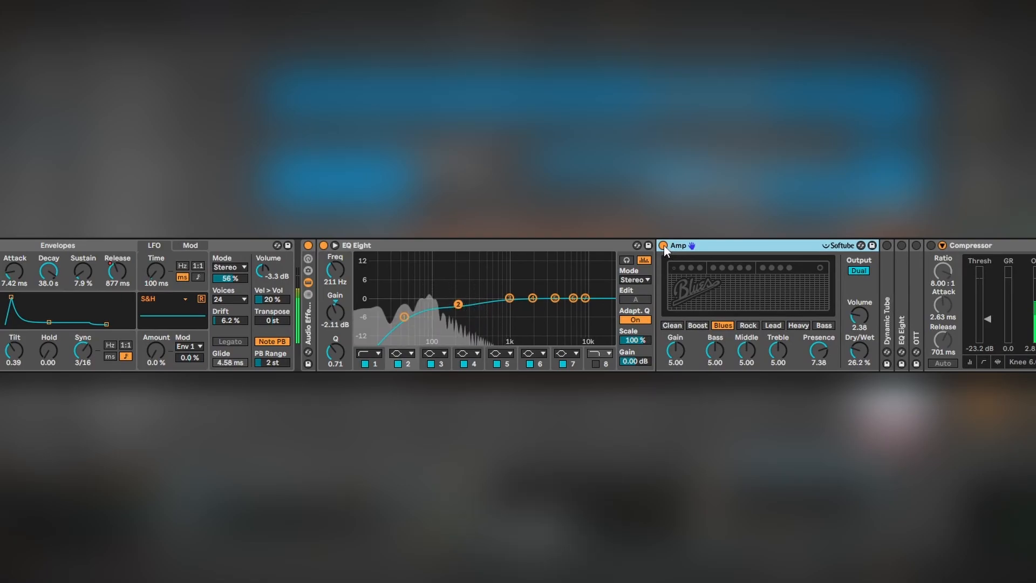
pyautogui.click(663, 245)
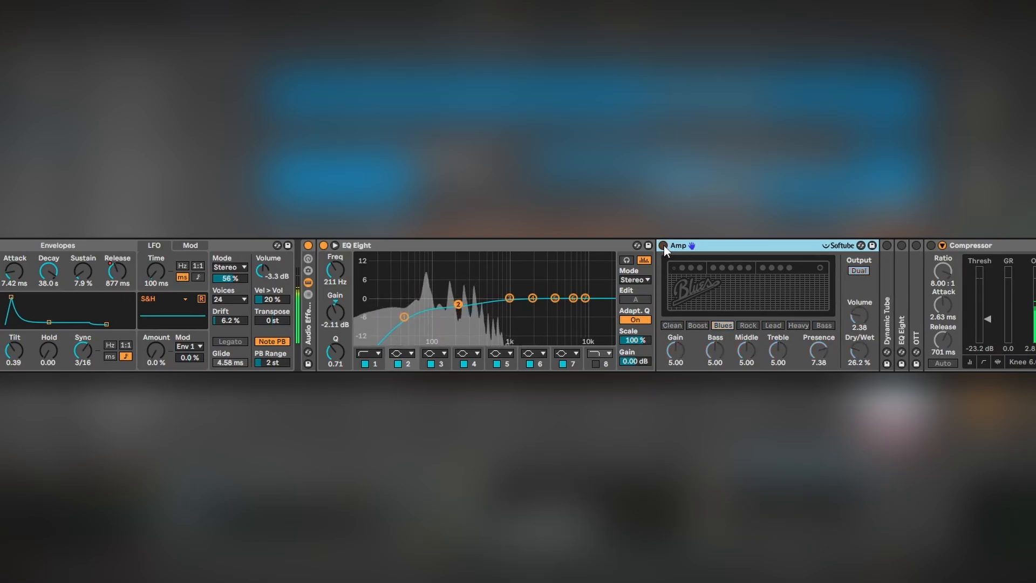
pyautogui.click(663, 245)
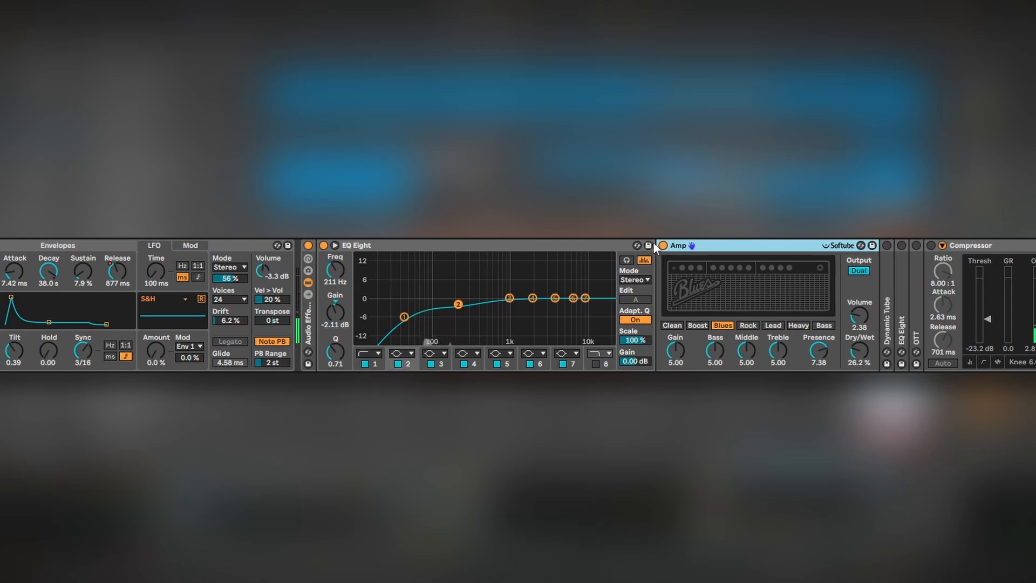
# Switch on the SUB track's Dynamic Tube and second EQ Eight, folding Dynamic Tube and showing the EQ's settings
pyautogui.doubleClick(886, 257)
pyautogui.click(885, 245)
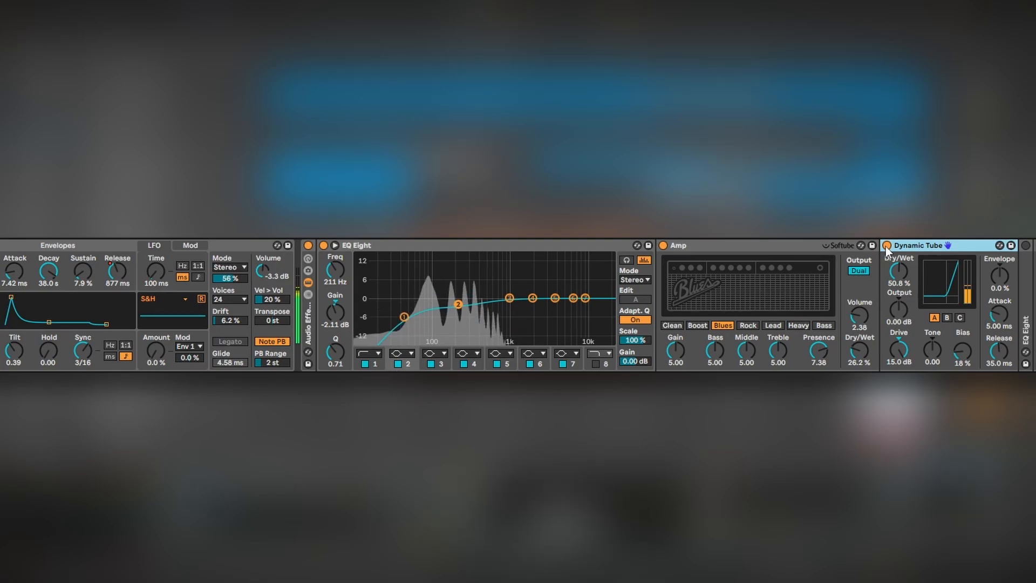
pyautogui.doubleClick(904, 246)
pyautogui.click(902, 246)
pyautogui.doubleClick(901, 256)
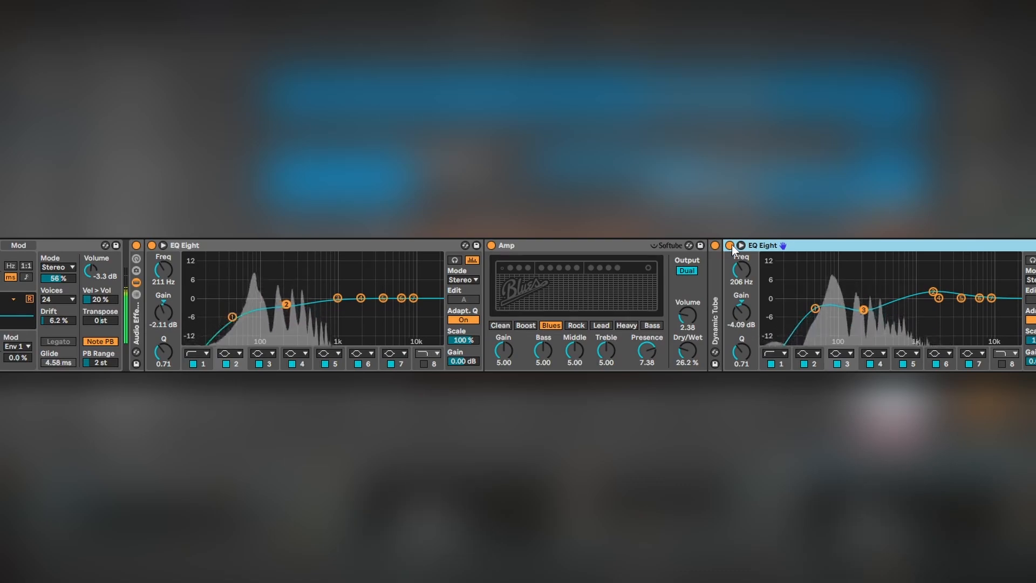
# Unfold the OTT device on the SUB track and compare the bass with it off and on, leaving it on
pyautogui.hscroll(4, 826, 266)
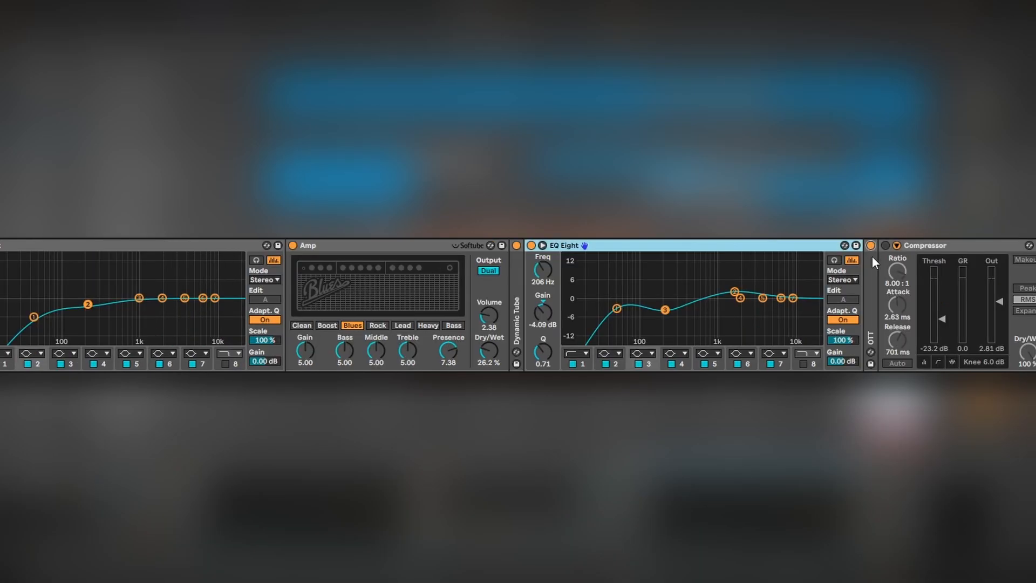
pyautogui.doubleClick(872, 256)
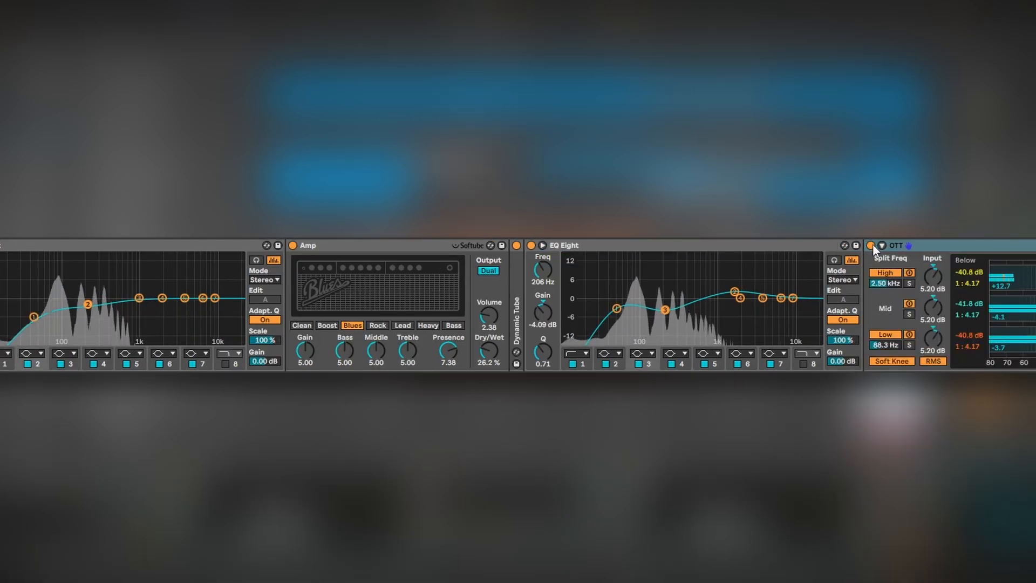
pyautogui.click(870, 245)
pyautogui.click(871, 245)
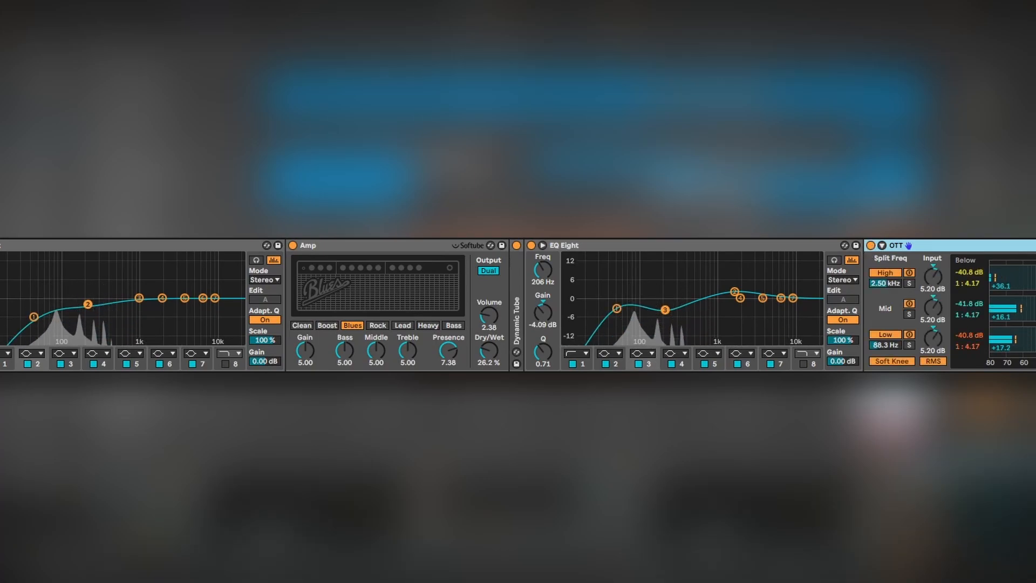
# Switch the SUB track's Compressor back on and fold the device
pyautogui.hscroll(1, 892, 348)
pyautogui.hscroll(10, 779, 246)
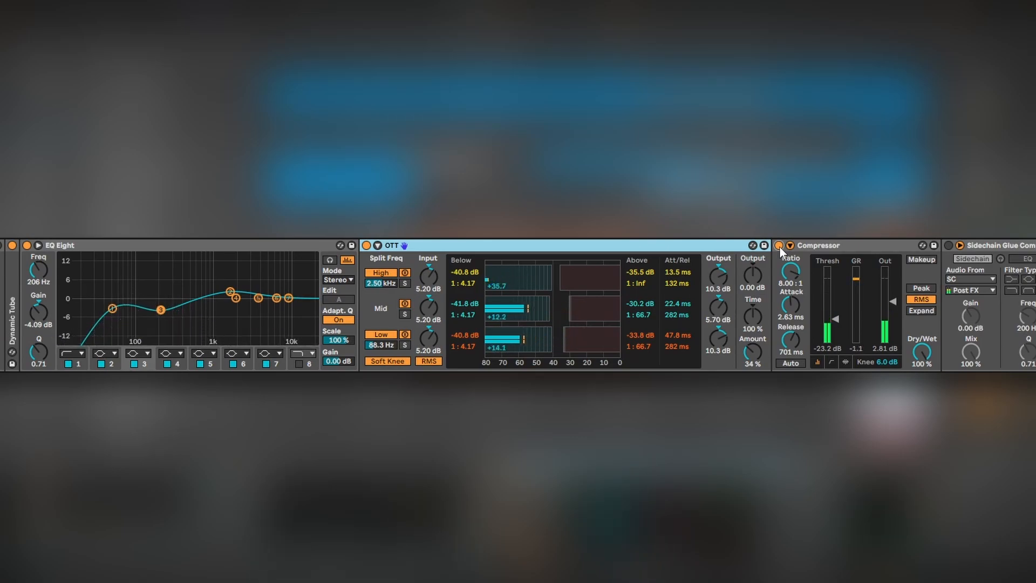
pyautogui.click(817, 242)
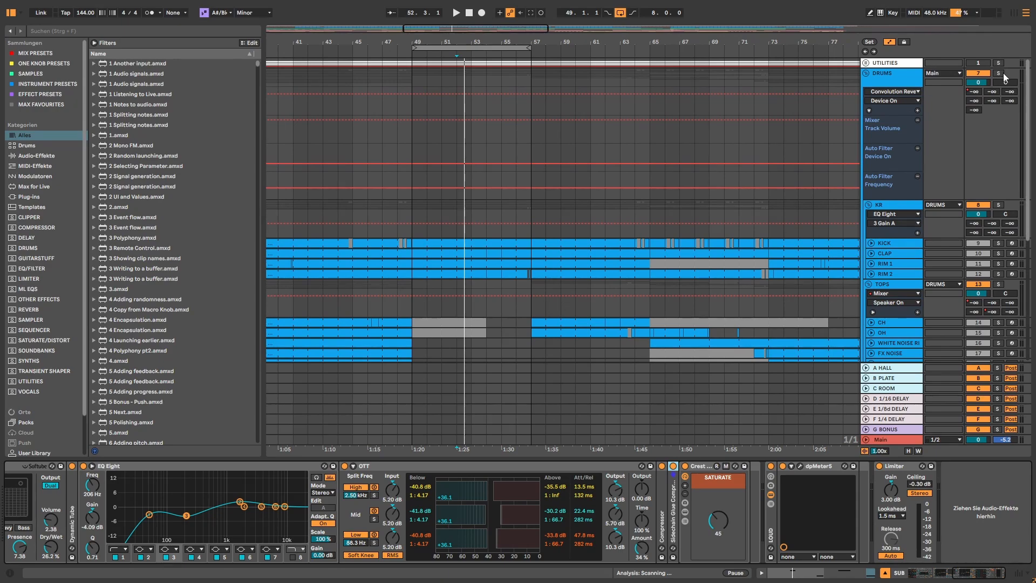
# Add the DRUMS group to the solo and play it together with the SUB bass
pyautogui.click(998, 73)
pyautogui.press('space')
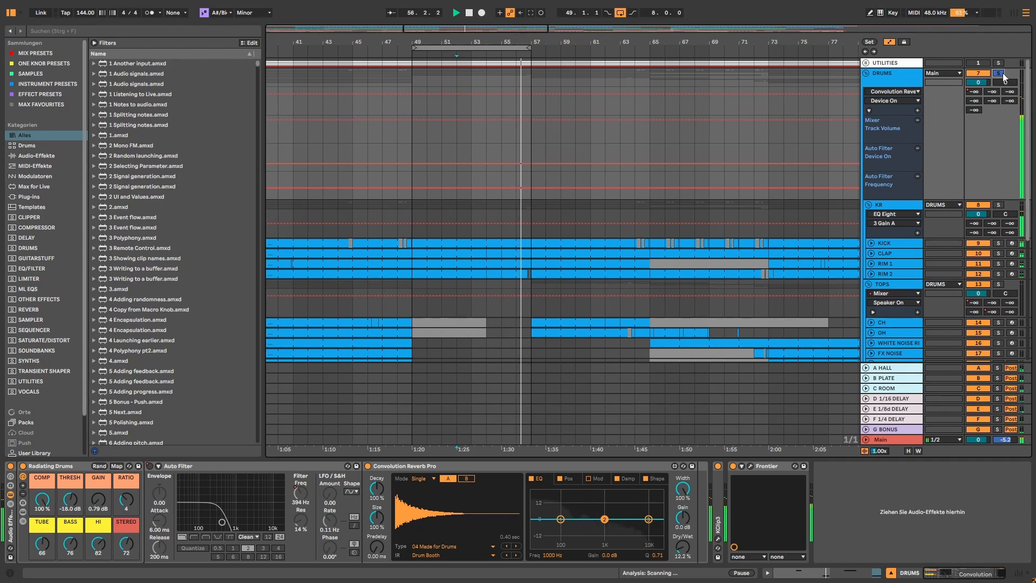
pyautogui.press('space')
# Show the E-BASS track's EZbass instrument and play E-BASS in solo from bar 49
pyautogui.scroll(-5, 597, 268)
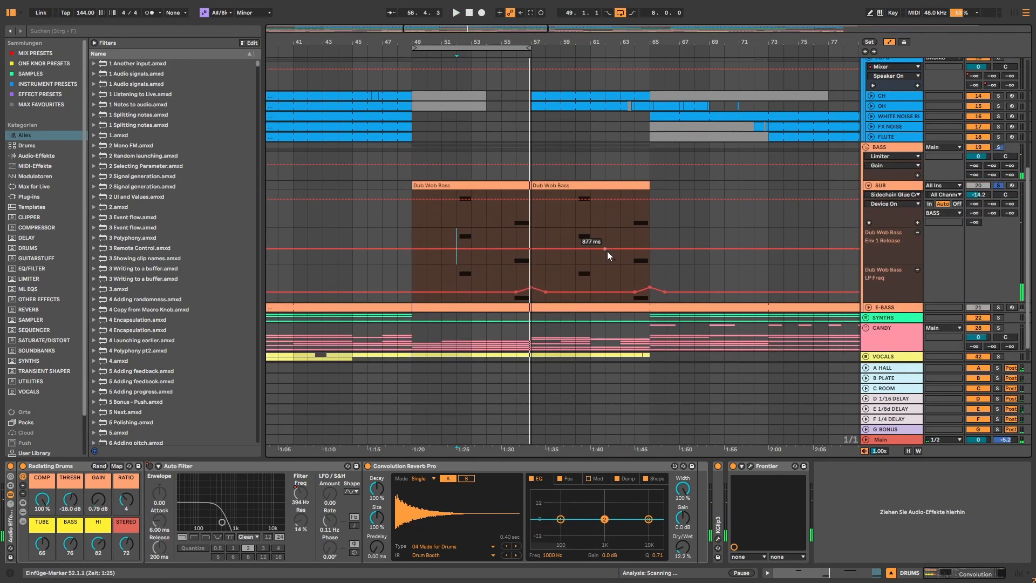
pyautogui.scroll(-1, 607, 255)
pyautogui.click(875, 285)
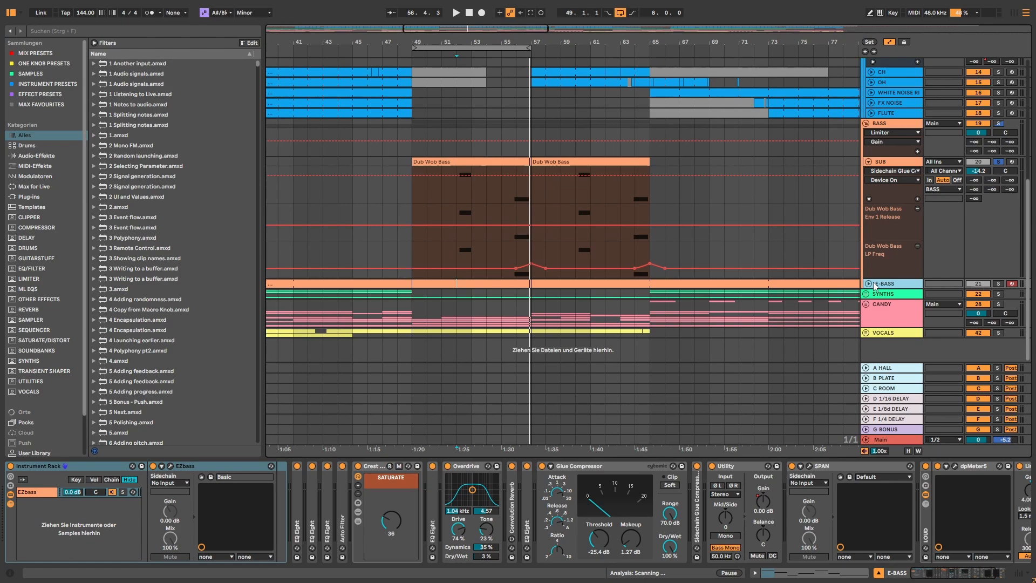
pyautogui.click(184, 472)
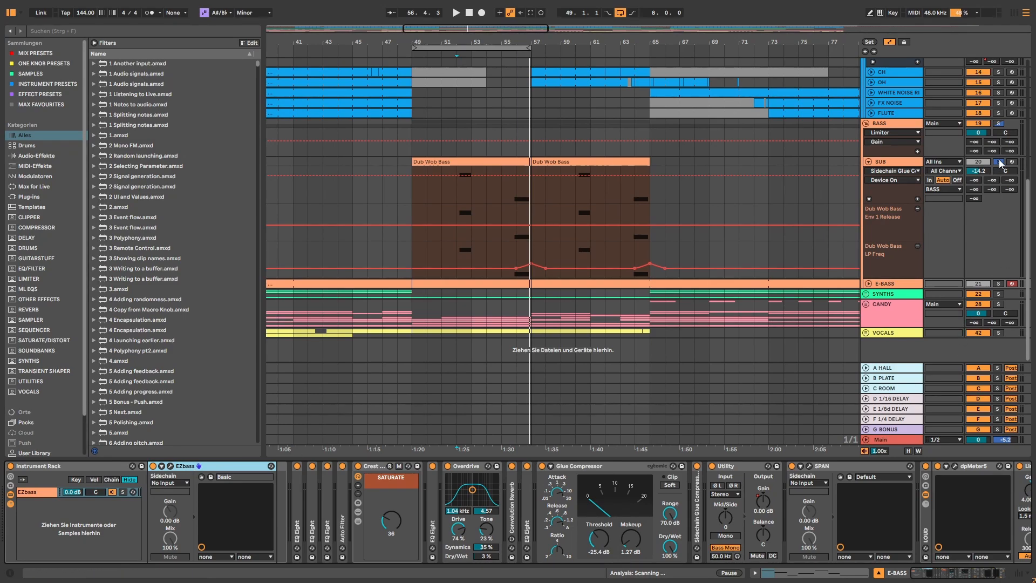
pyautogui.click(413, 292)
pyautogui.press('space')
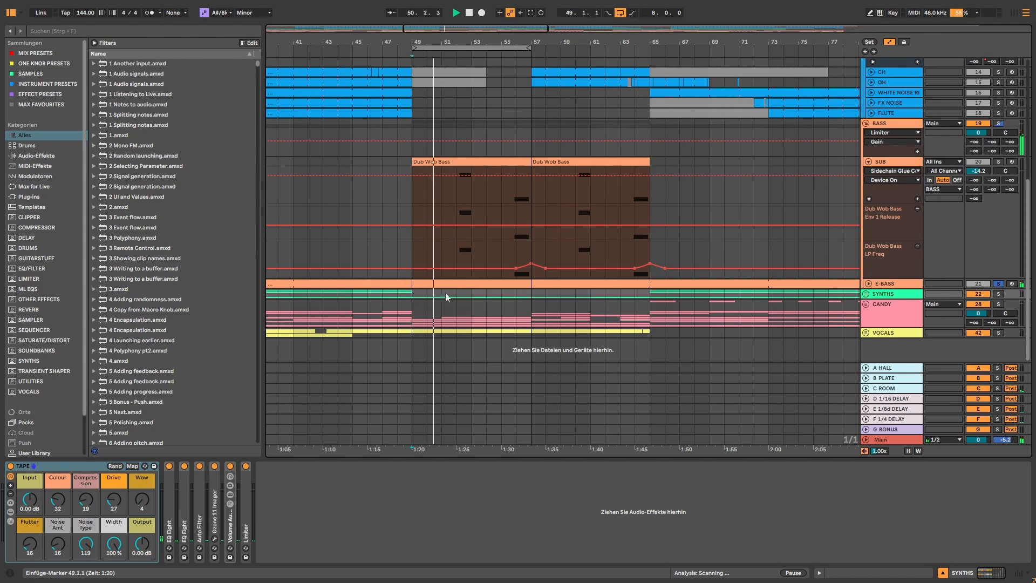
# Compare E-BASS during playback with its Audio Effect Rack switched off and on
pyautogui.click(891, 283)
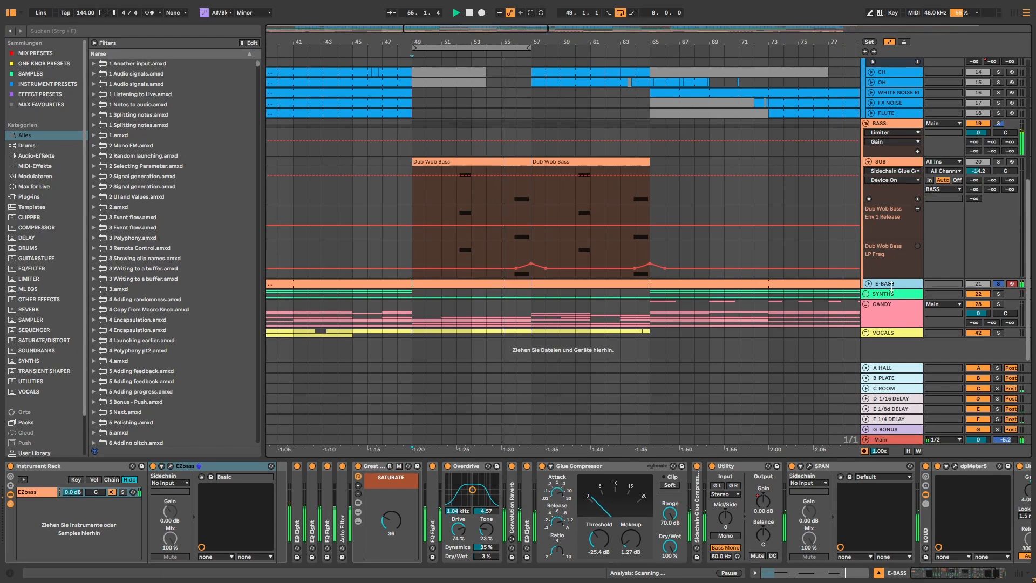
pyautogui.press('space')
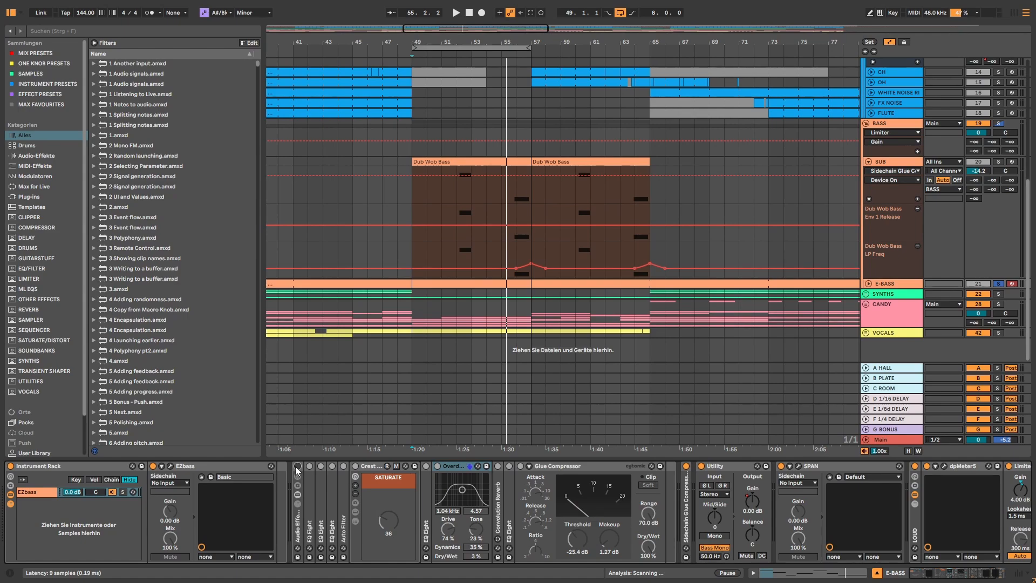
pyautogui.press('space')
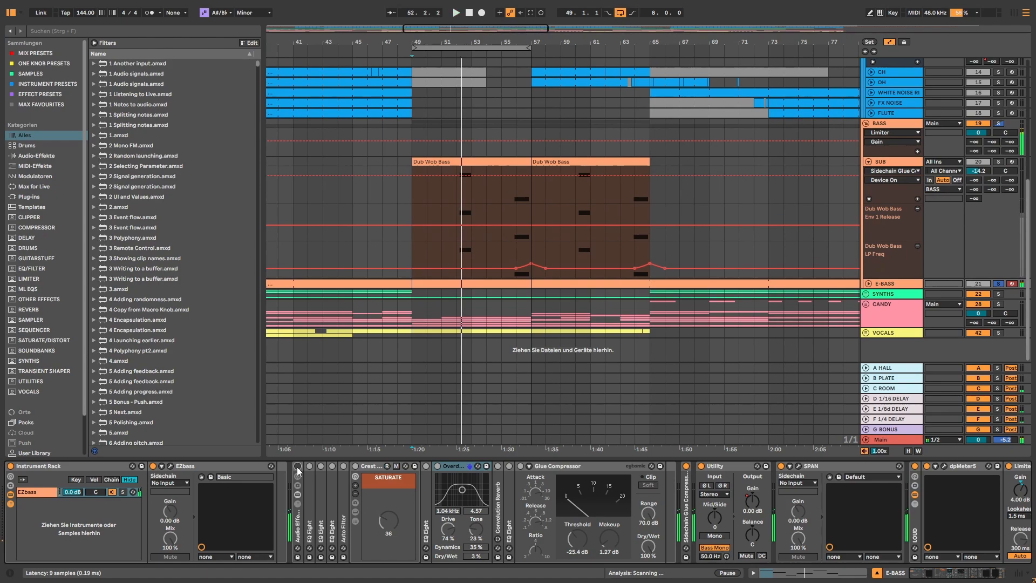
pyautogui.press('space')
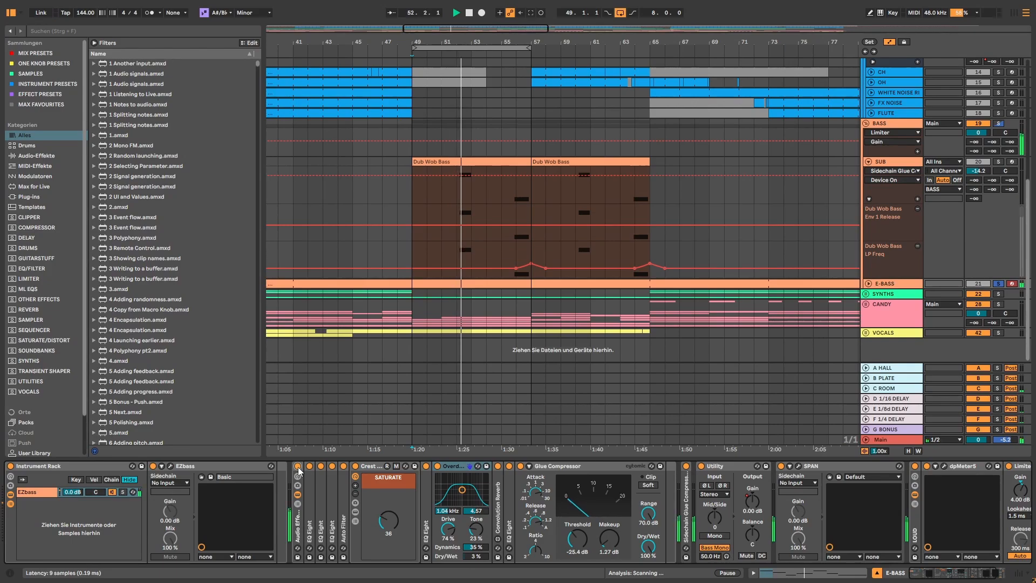
# Switch on the E-BASS track's first EQ Eight and audition its band 2 cut at 186 Hz in audition mode
pyautogui.click(169, 466)
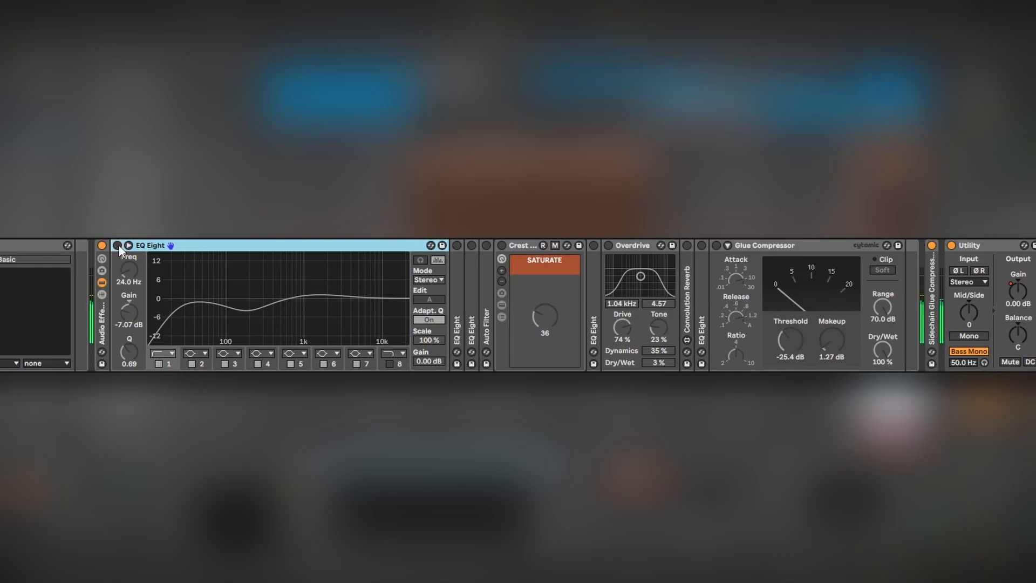
pyautogui.click(119, 244)
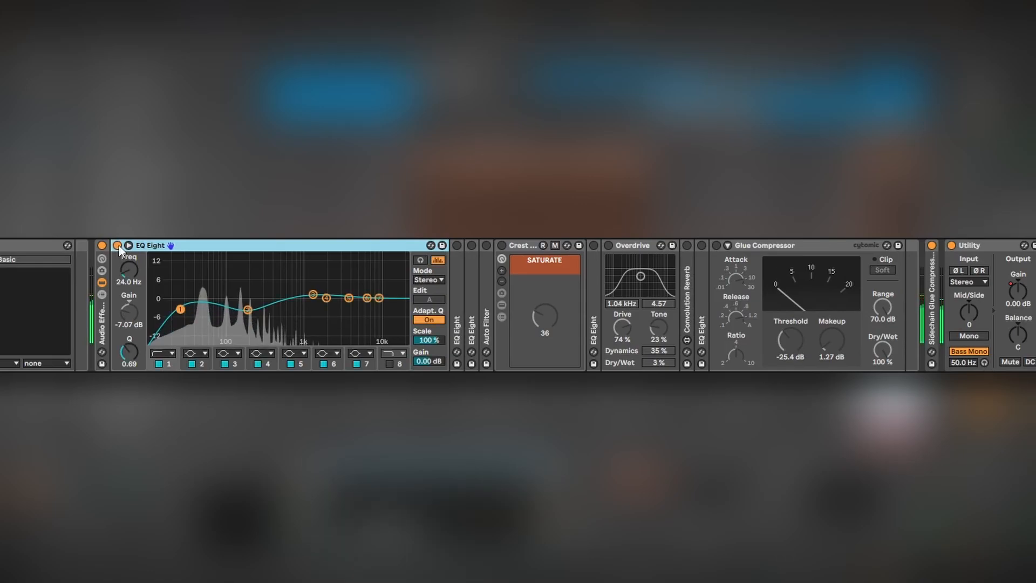
pyautogui.click(248, 311)
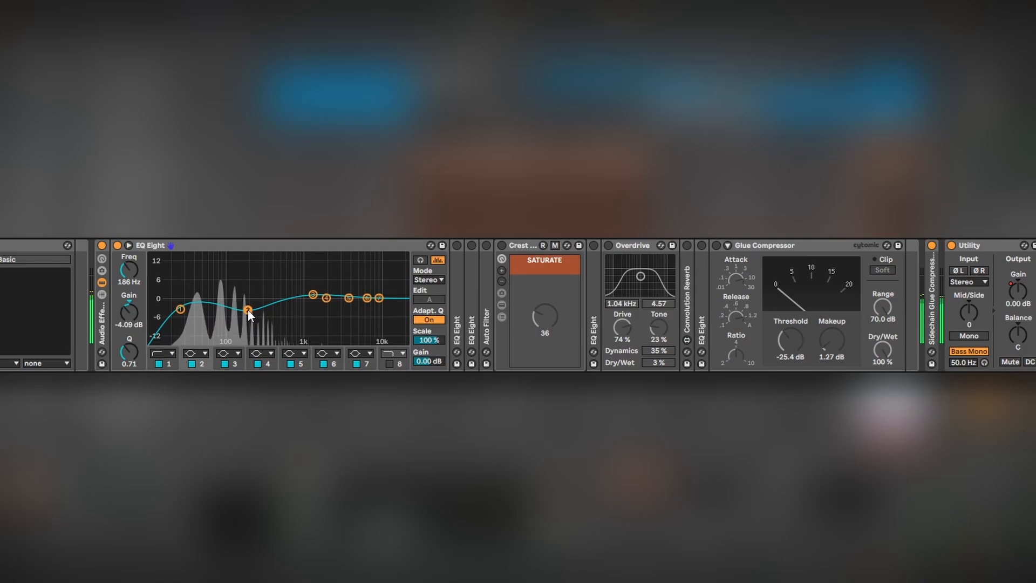
pyautogui.click(417, 261)
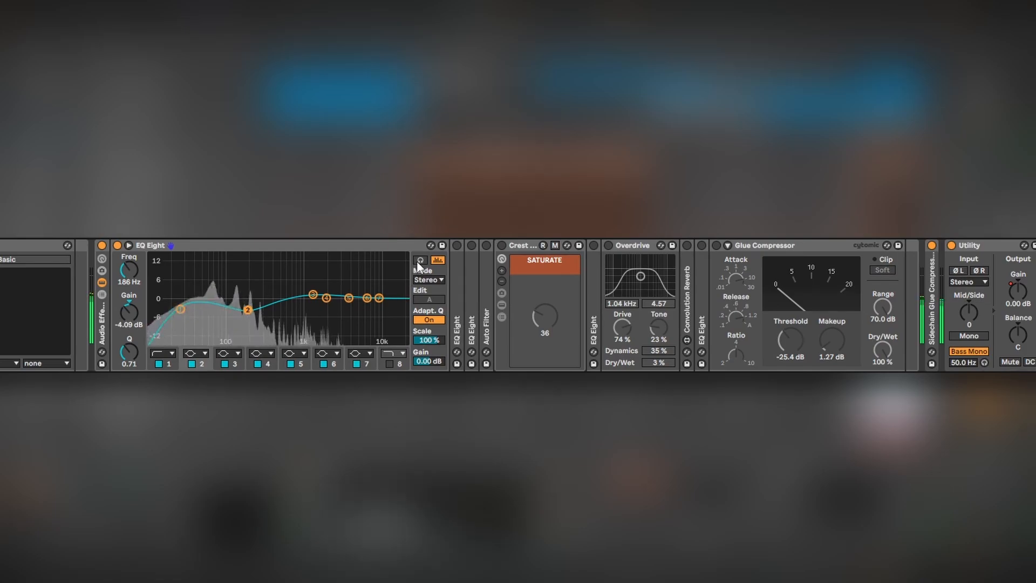
pyautogui.click(248, 310)
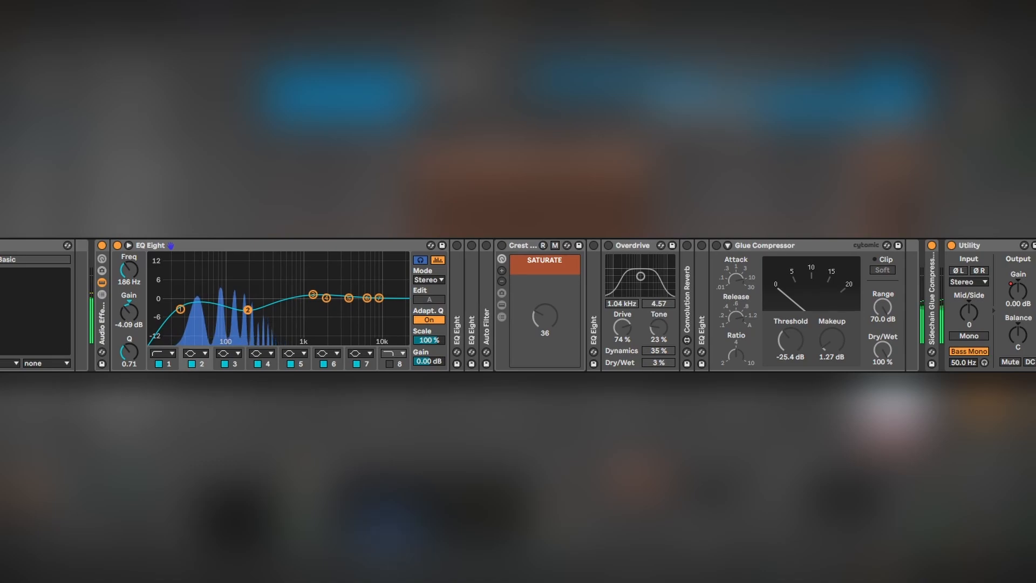
# Switch on and show the second and third EQ Eights on E-BASS, then fold all three EQs
pyautogui.doubleClick(457, 274)
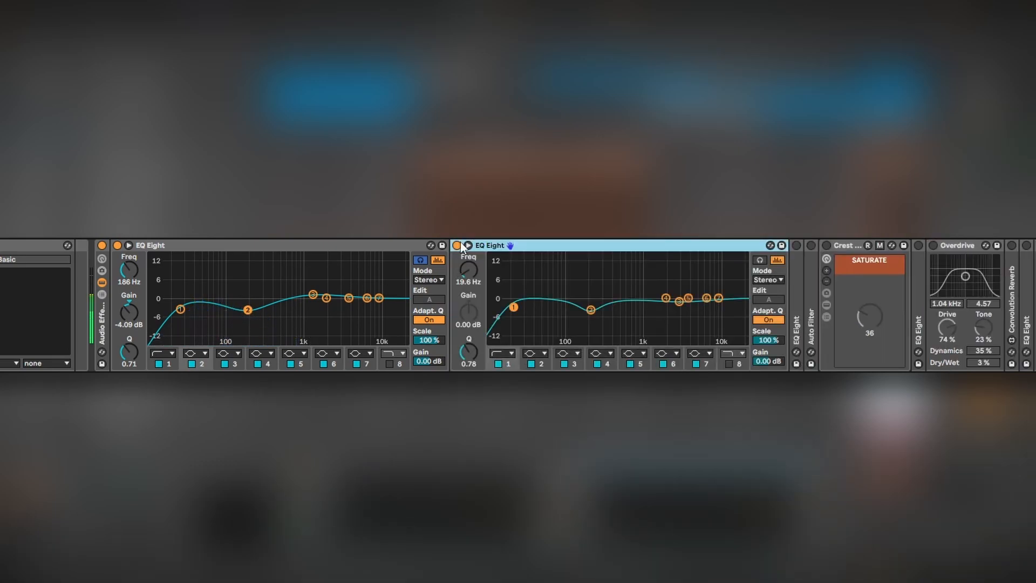
pyautogui.click(797, 246)
pyautogui.doubleClick(798, 257)
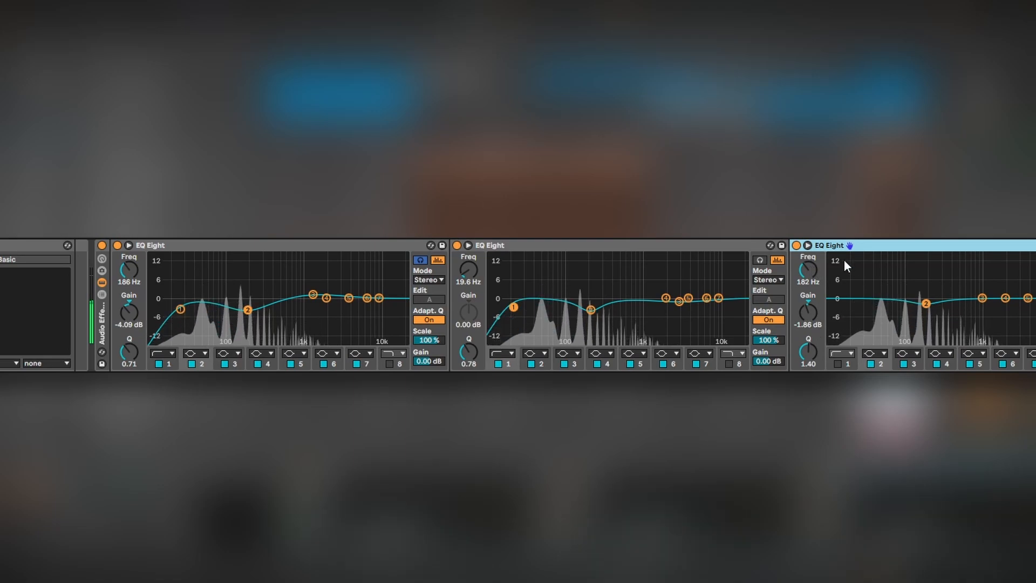
pyautogui.click(524, 247)
pyautogui.doubleClick(525, 247)
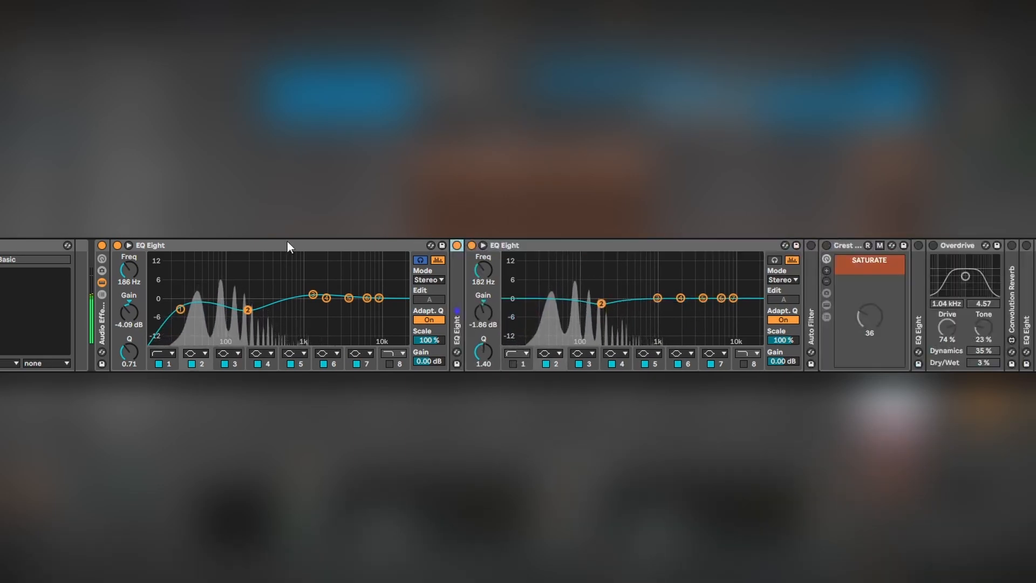
pyautogui.doubleClick(292, 241)
pyautogui.doubleClick(292, 241)
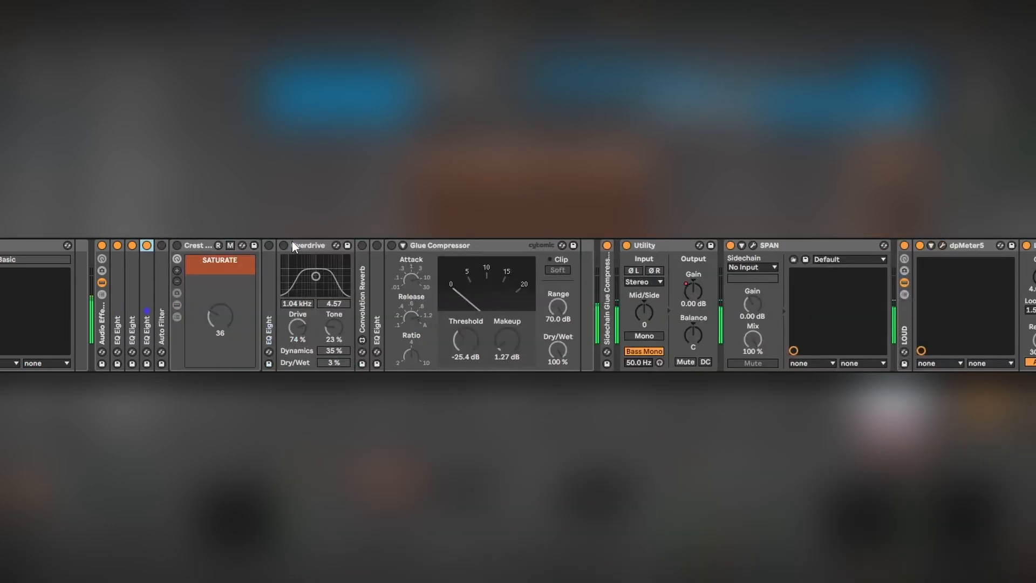
# Switch on and show E-BASS's Auto Filter, and compare its SATURATE rack off and on, leaving it on
pyautogui.click(160, 245)
pyautogui.doubleClick(165, 259)
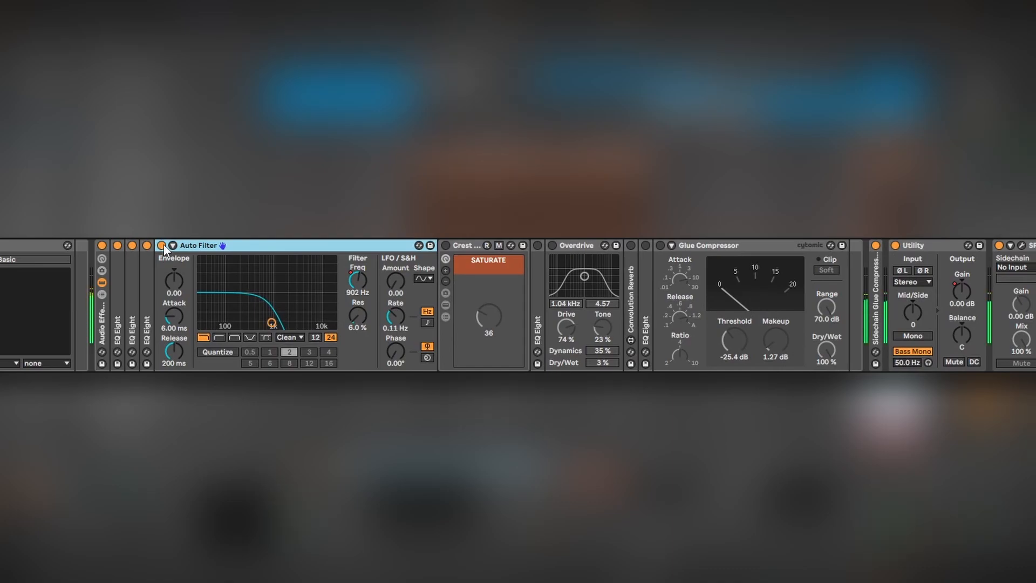
pyautogui.click(451, 246)
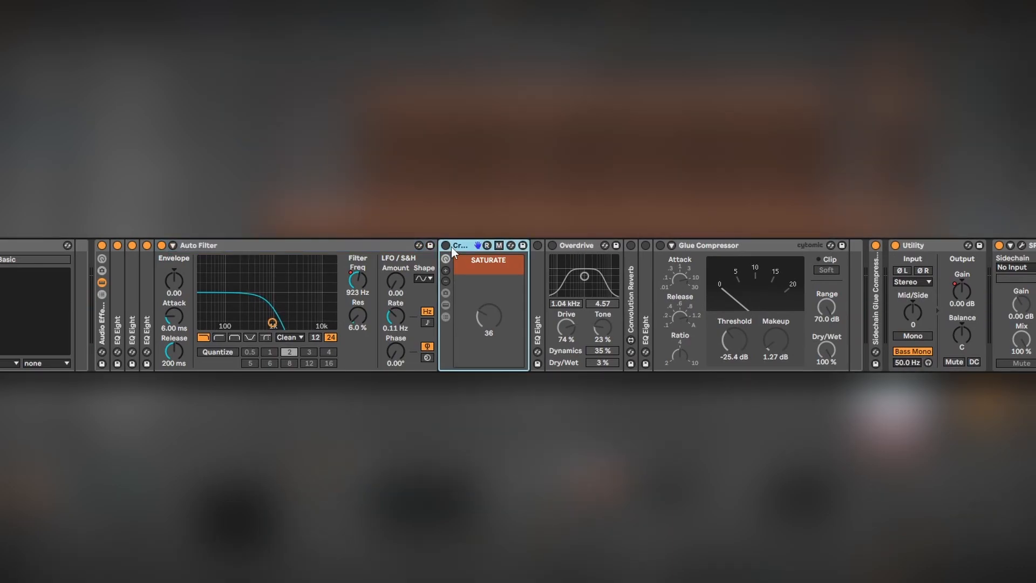
pyautogui.click(446, 244)
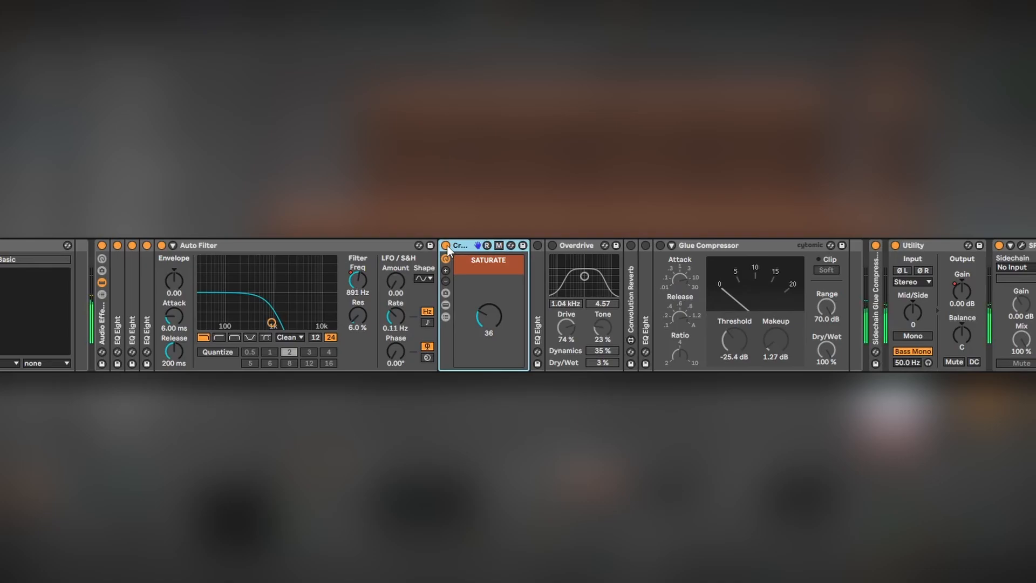
pyautogui.click(448, 246)
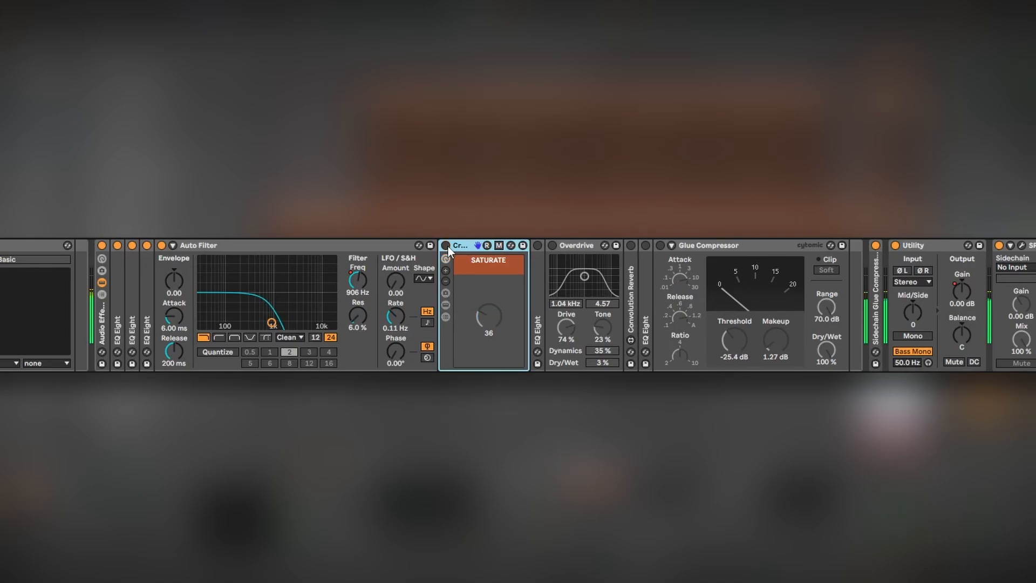
pyautogui.click(447, 245)
# Switch on and show the EQ Eight behind SATURATE, and switch on the Overdrive after it
pyautogui.doubleClick(539, 246)
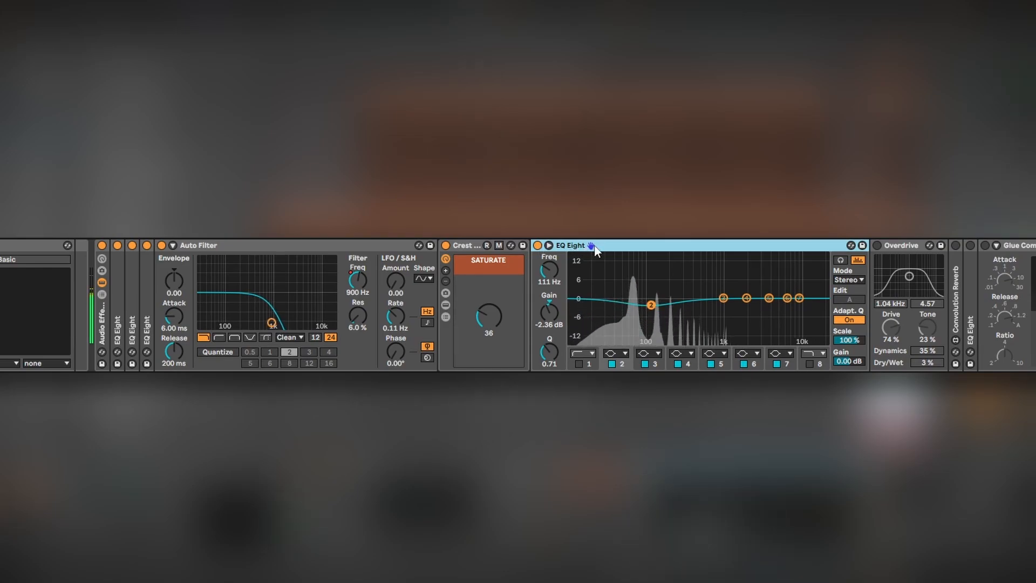
pyautogui.click(877, 246)
pyautogui.hscroll(5, 935, 356)
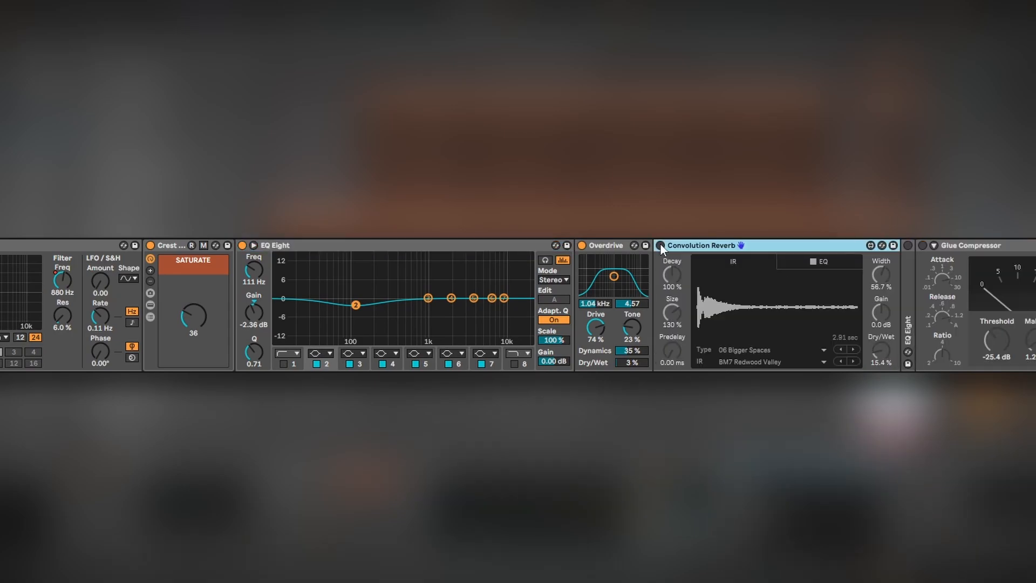
# Switch on E-BASS's Convolution Reverb, point out its Dry/Wet amount and compare the sound with the reverb off and on
pyautogui.click(660, 245)
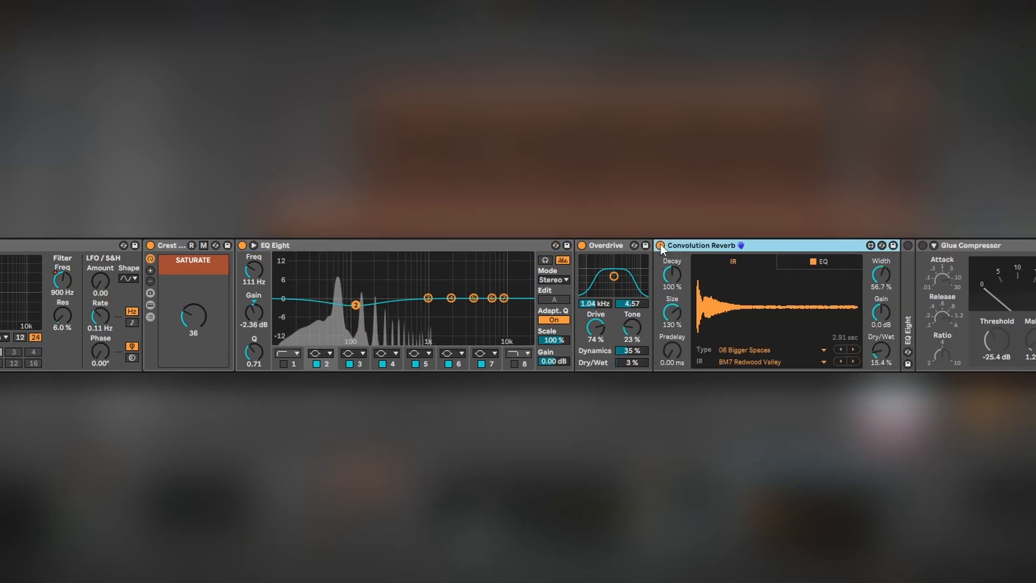
pyautogui.moveTo(881, 349)
pyautogui.mouseDown()
pyautogui.moveTo(881, 316)
pyautogui.moveTo(880, 360)
pyautogui.mouseUp()
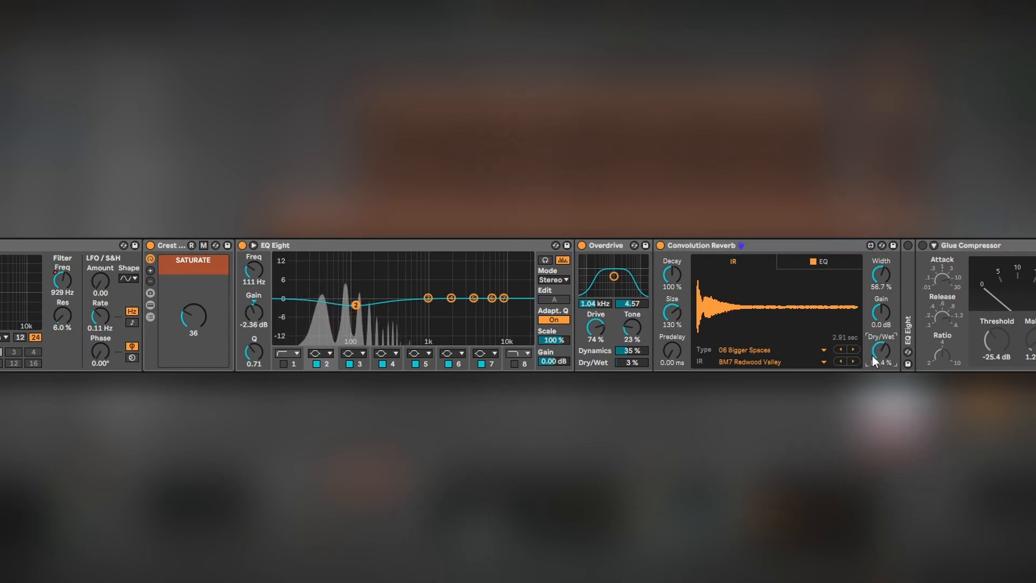
pyautogui.click(660, 246)
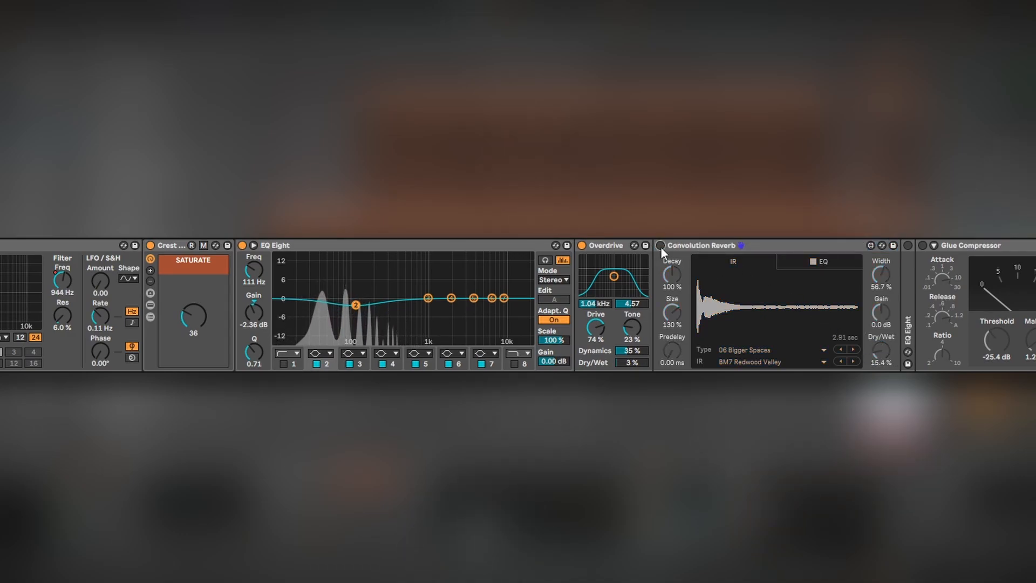
pyautogui.click(660, 247)
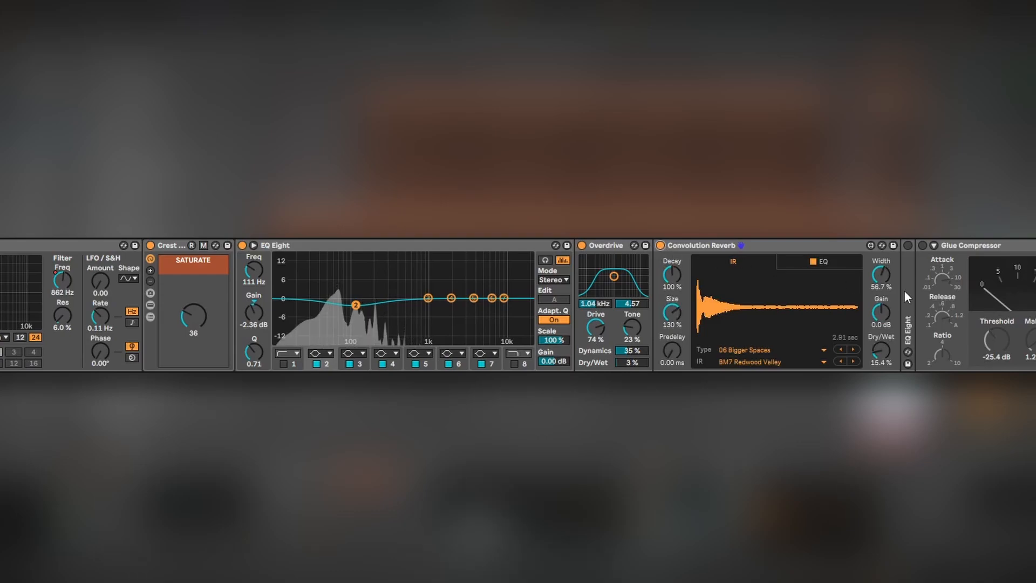
# Show and switch on the EQ Eight after the Convolution Reverb, and switch on the Glue Compressor
pyautogui.doubleClick(904, 269)
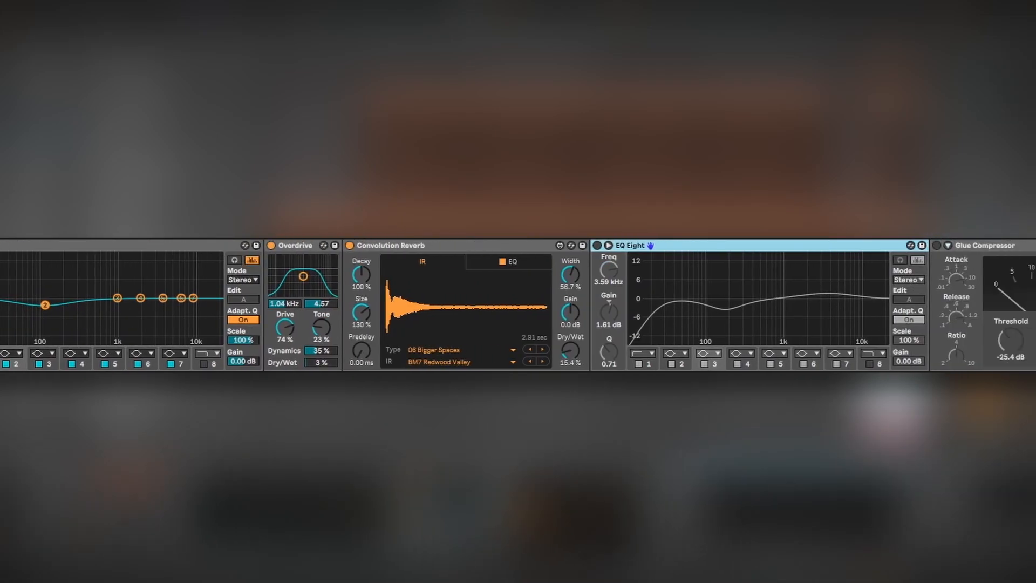
pyautogui.click(597, 246)
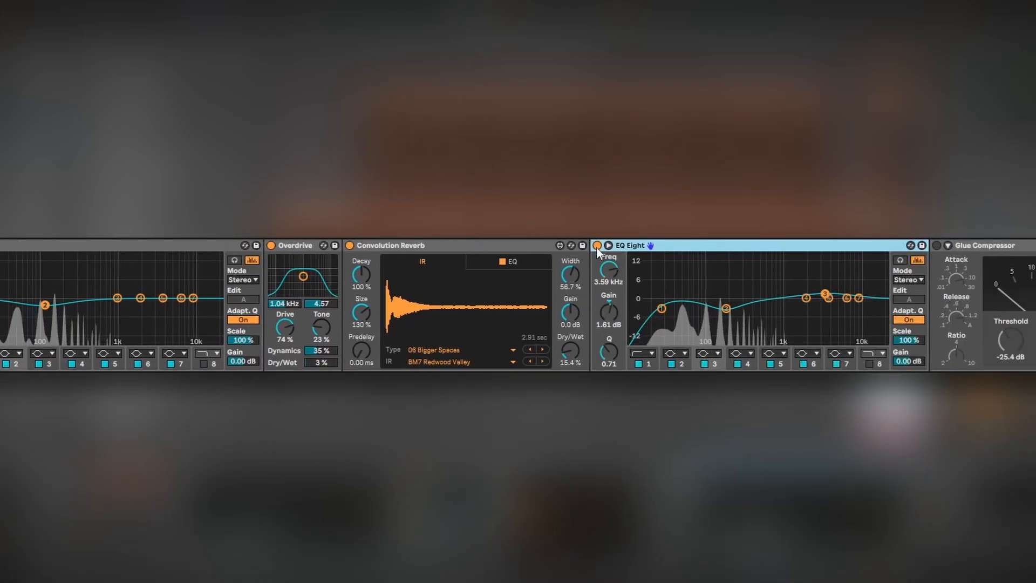
pyautogui.click(936, 245)
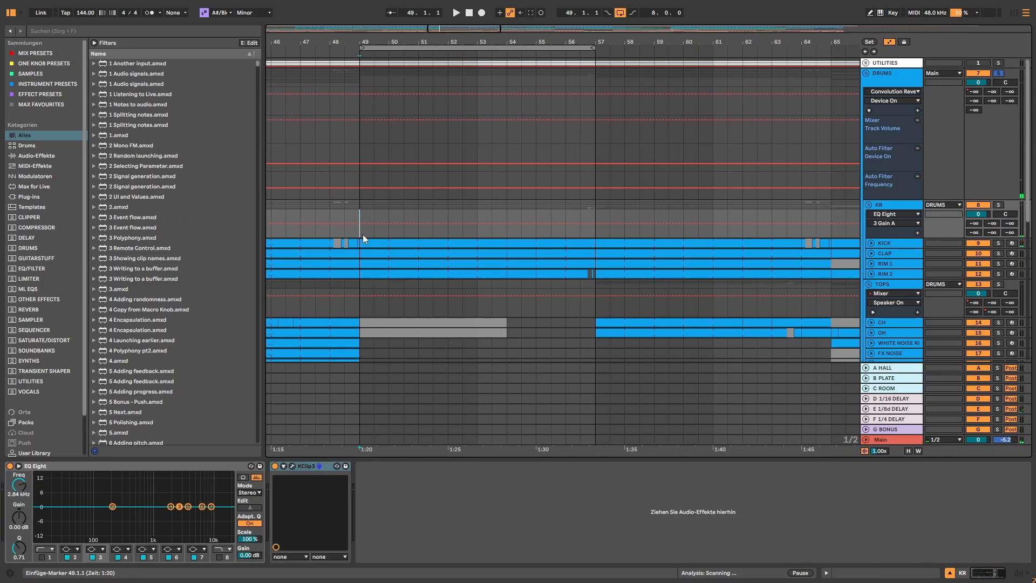
# Play the DRUMS and BASS groups together in solo from bar 49
pyautogui.press('space')
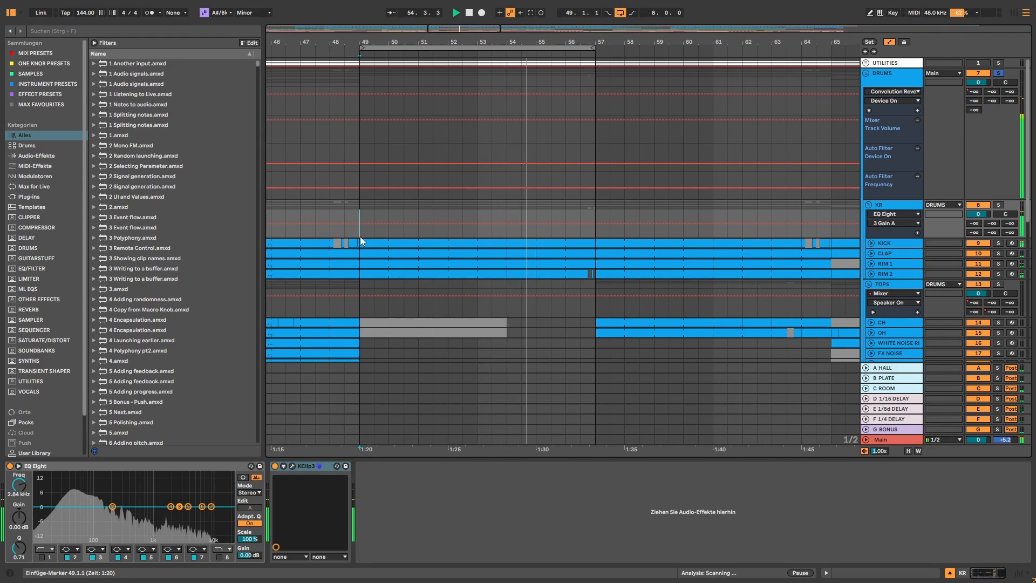
pyautogui.scroll(-3, 680, 130)
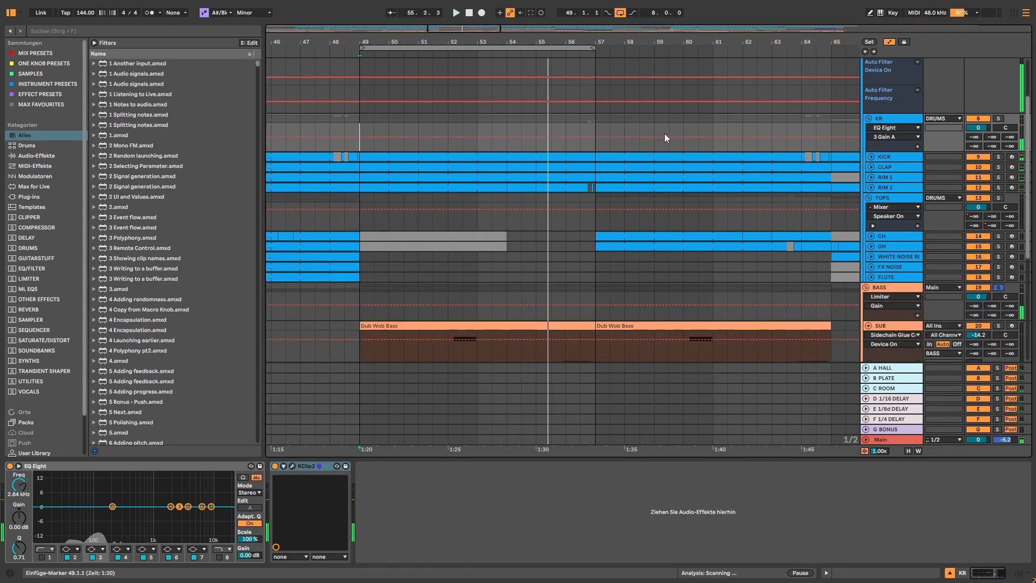
pyautogui.press('space')
# Show the SYNTHS group's effects and compare its solo playback from bar 113 with the Audio Effect Rack off and on
pyautogui.scroll(-8, 665, 135)
pyautogui.moveTo(473, 29); pyautogui.dragTo(473, 4)
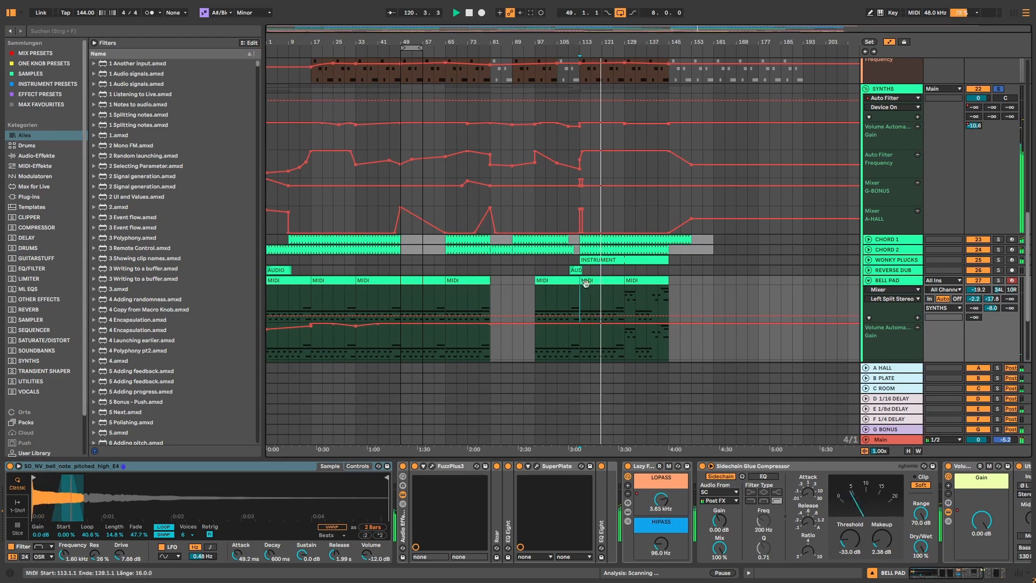
pyautogui.click(893, 91)
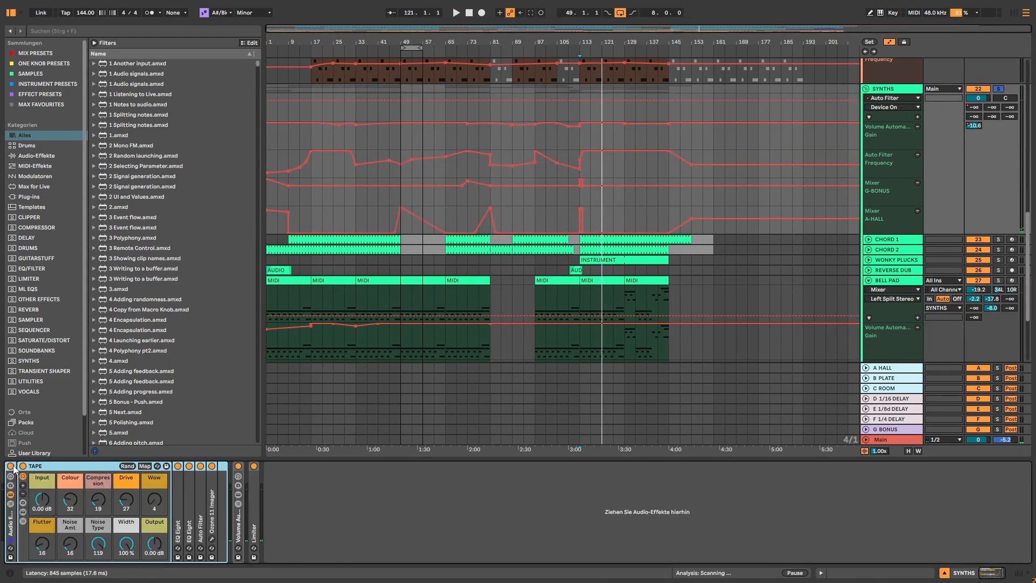
pyautogui.click(10, 466)
pyautogui.press('space')
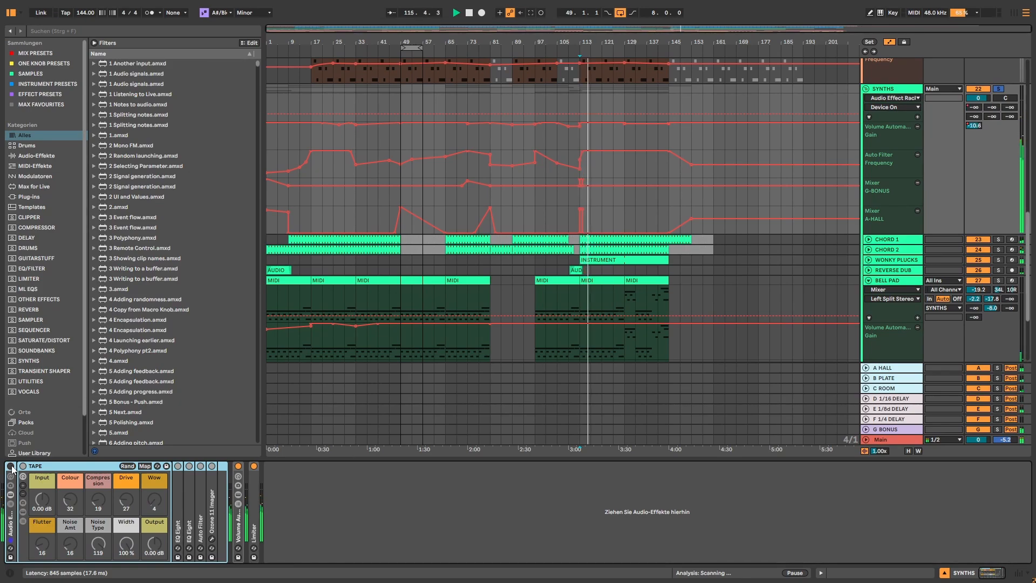
pyautogui.click(11, 467)
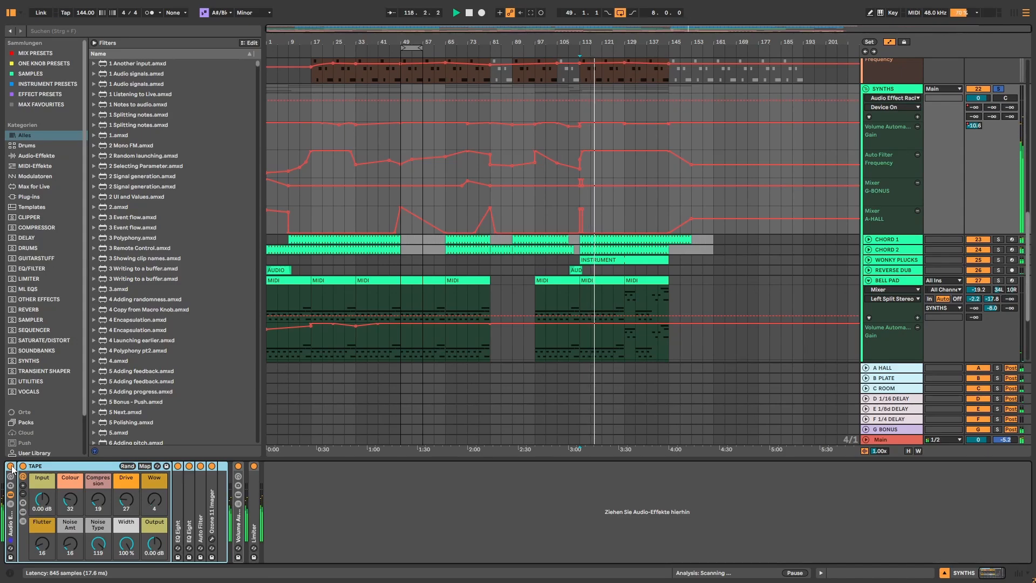
# Unfold the SYNTHS EQ Eights and Auto Filter, and briefly show the devices inside the TAPE rack
pyautogui.doubleClick(202, 488)
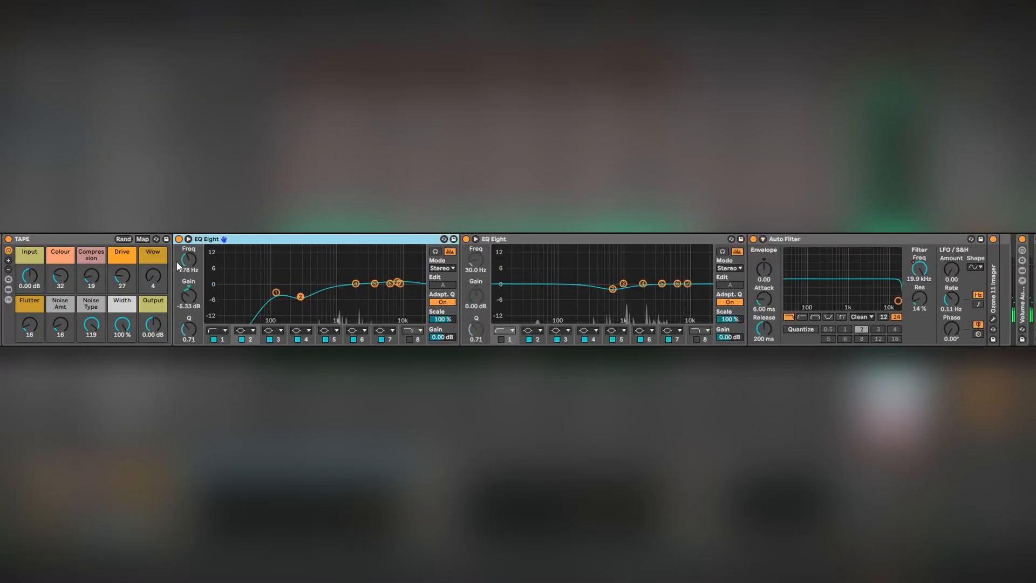
pyautogui.click(87, 241)
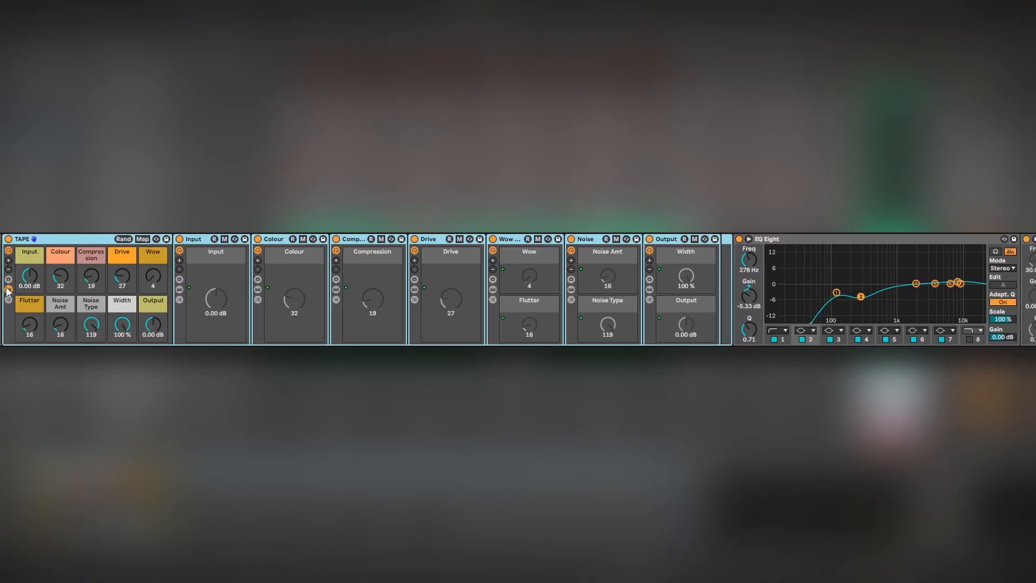
pyautogui.click(7, 290)
# Switch off the SYNTHS EQ Eights and Auto Filter, and compare the TAPE rack on and off during playback
pyautogui.click(178, 238)
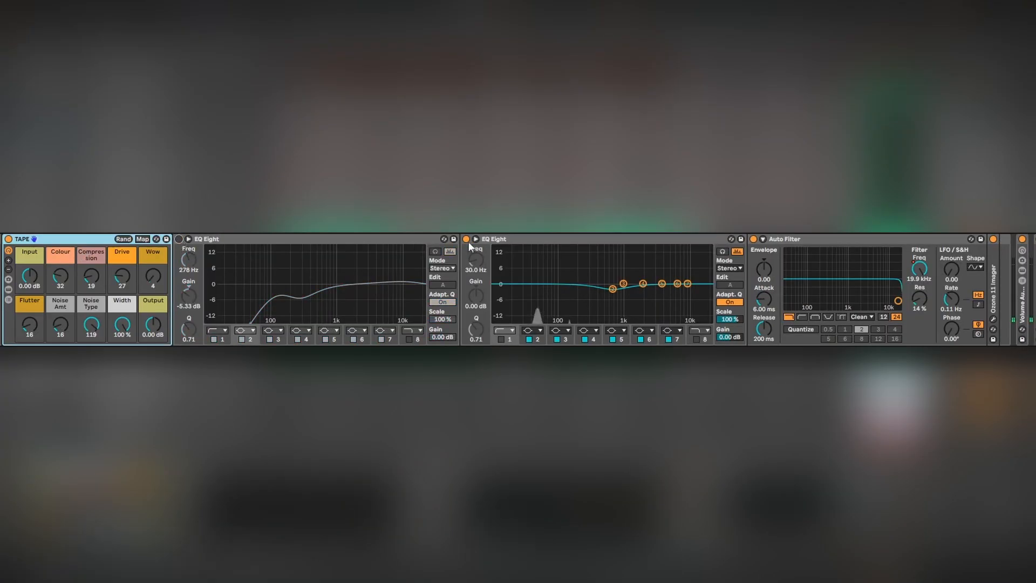
pyautogui.click(466, 239)
pyautogui.click(753, 239)
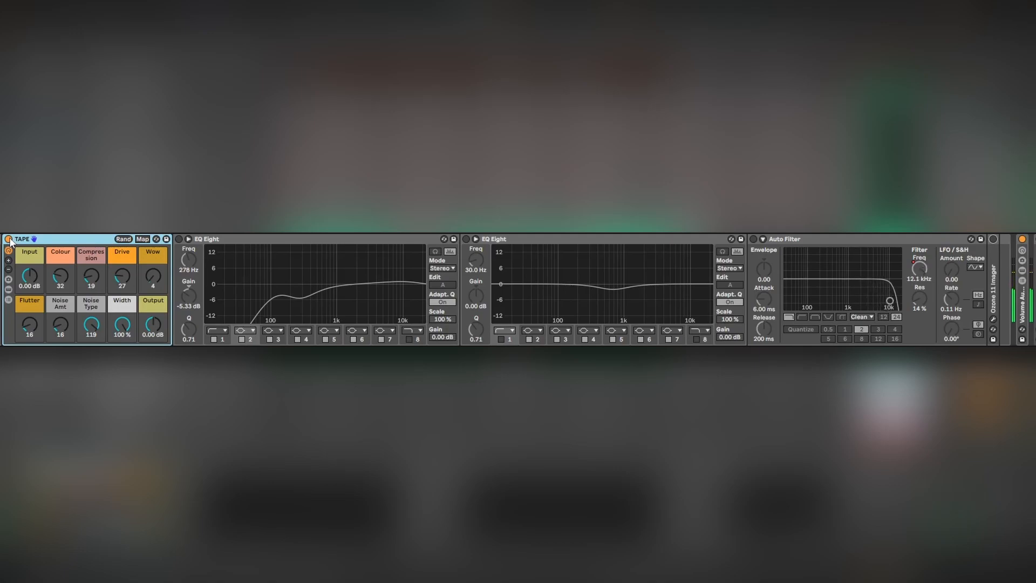
pyautogui.click(8, 238)
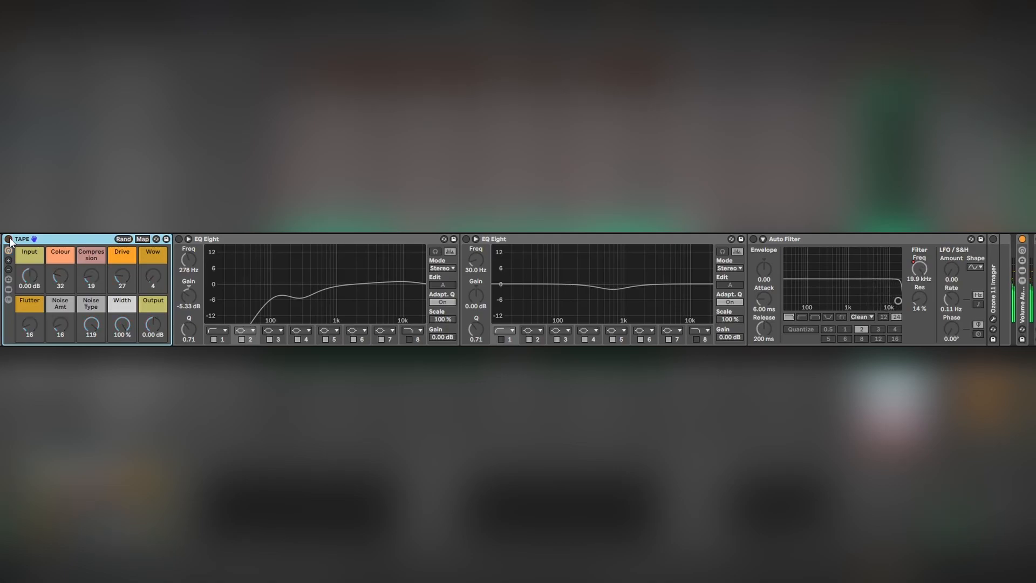
pyautogui.click(8, 238)
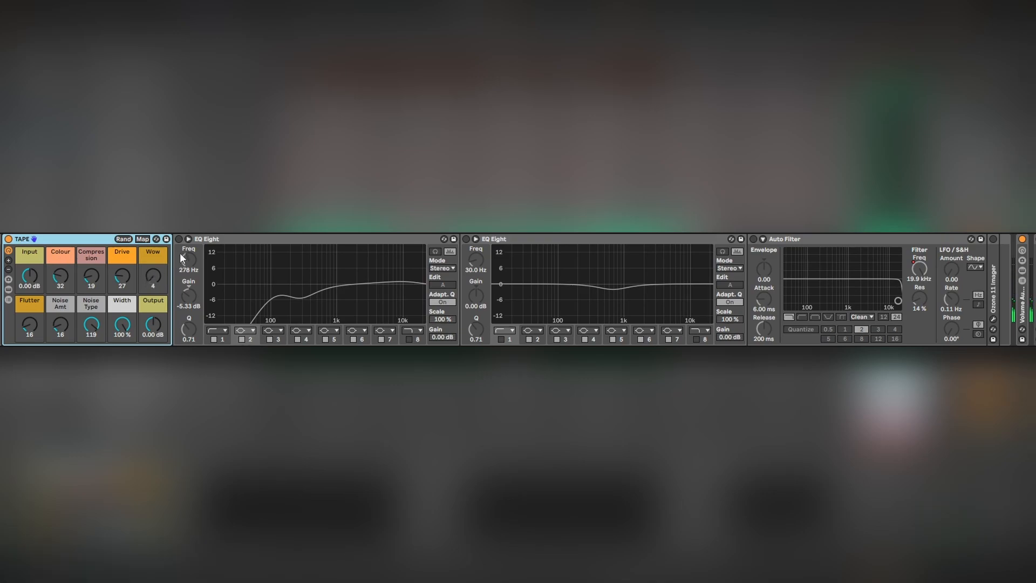
# Switch on both EQ Eights on SYNTHS one after the other, and select the first one
pyautogui.click(178, 239)
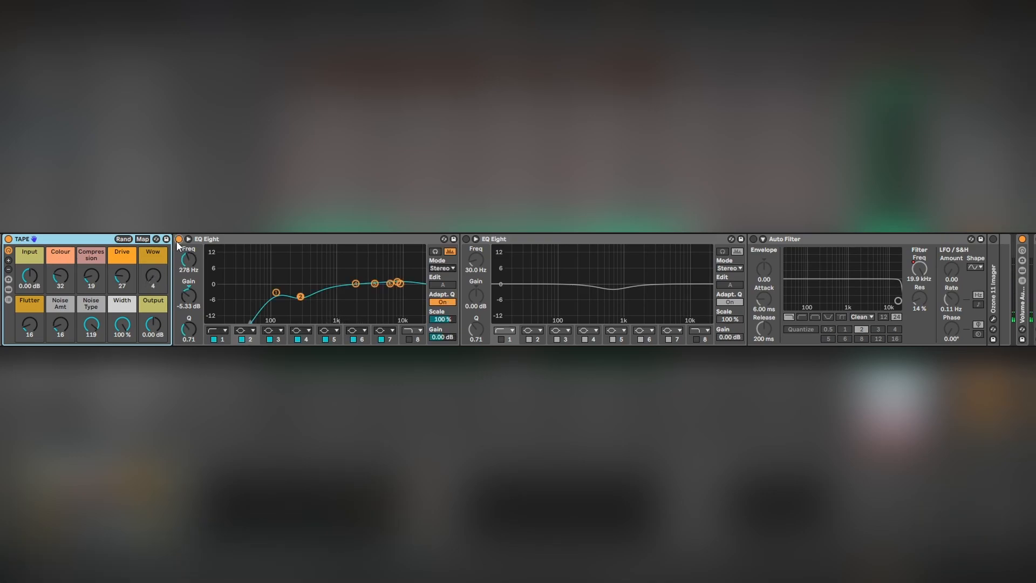
pyautogui.click(467, 239)
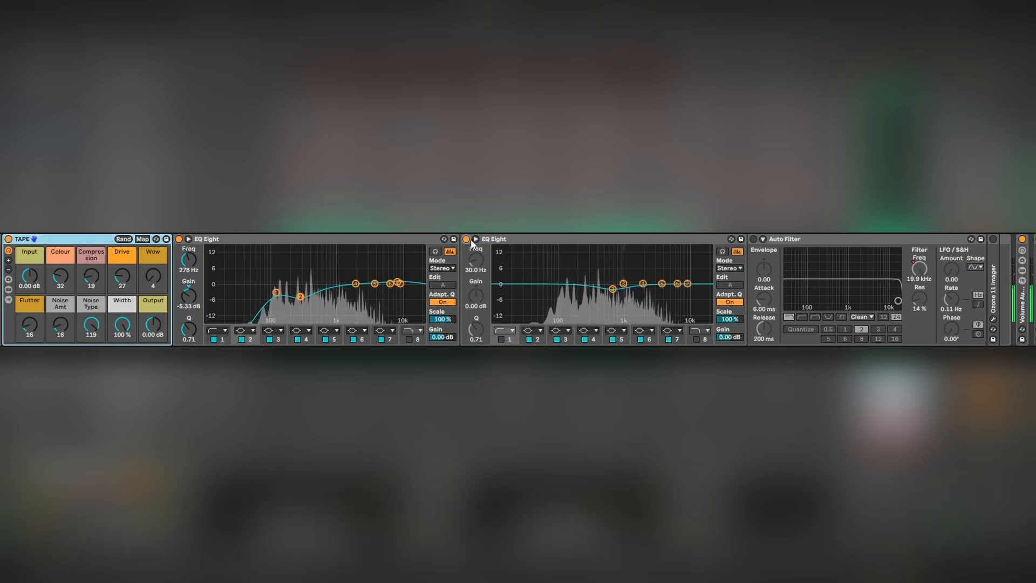
pyautogui.click(274, 239)
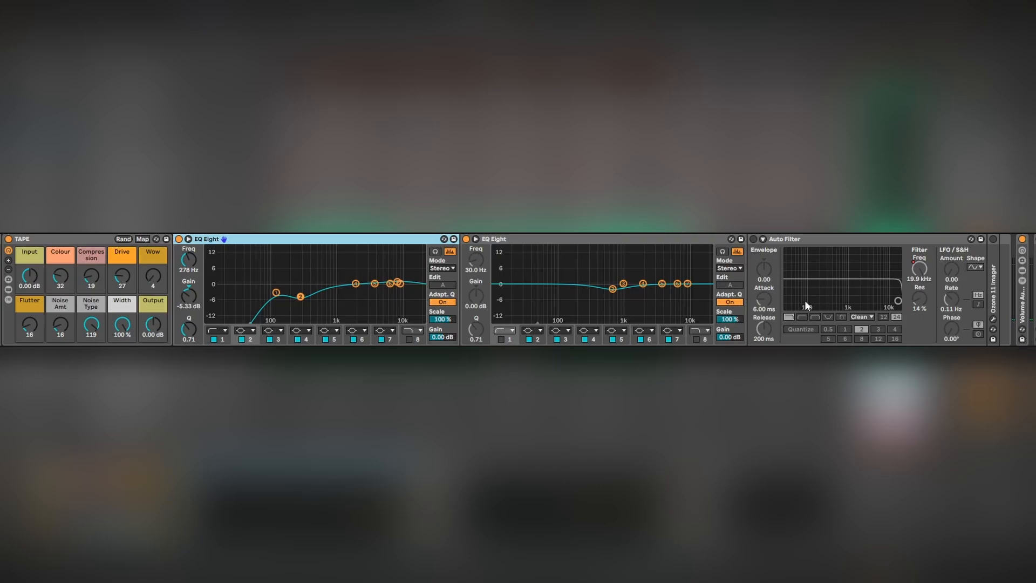
# Switch on the SYNTHS Auto Filter and compare the Ozone 11 Imager bypassed and active
pyautogui.click(752, 239)
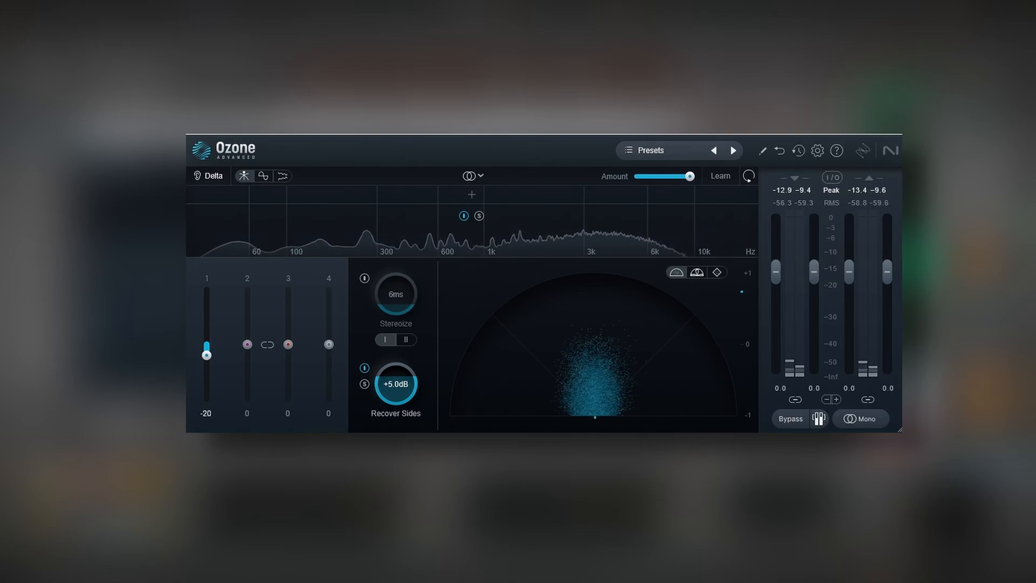
pyautogui.click(785, 419)
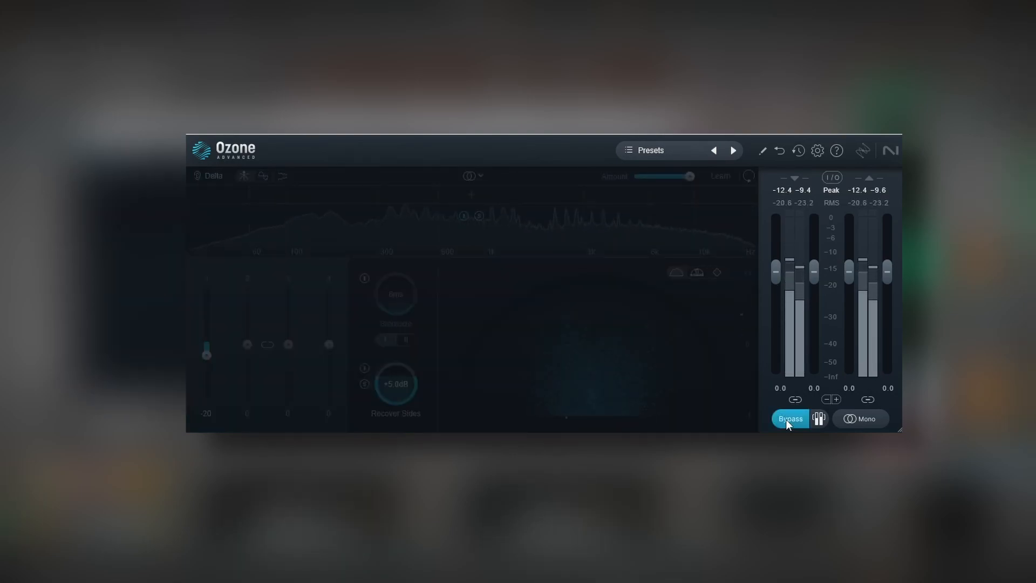
pyautogui.click(785, 419)
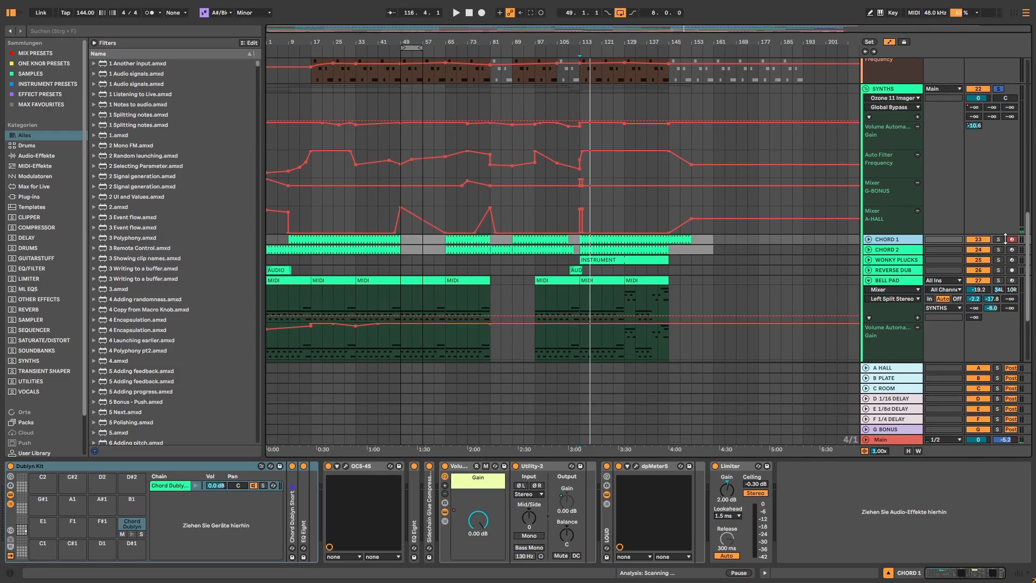
# Play CHORD 1 in solo from bar 113, show its Chord Dublyn Short sample and compare its Audio Effect Rack off and on
pyautogui.press('space')
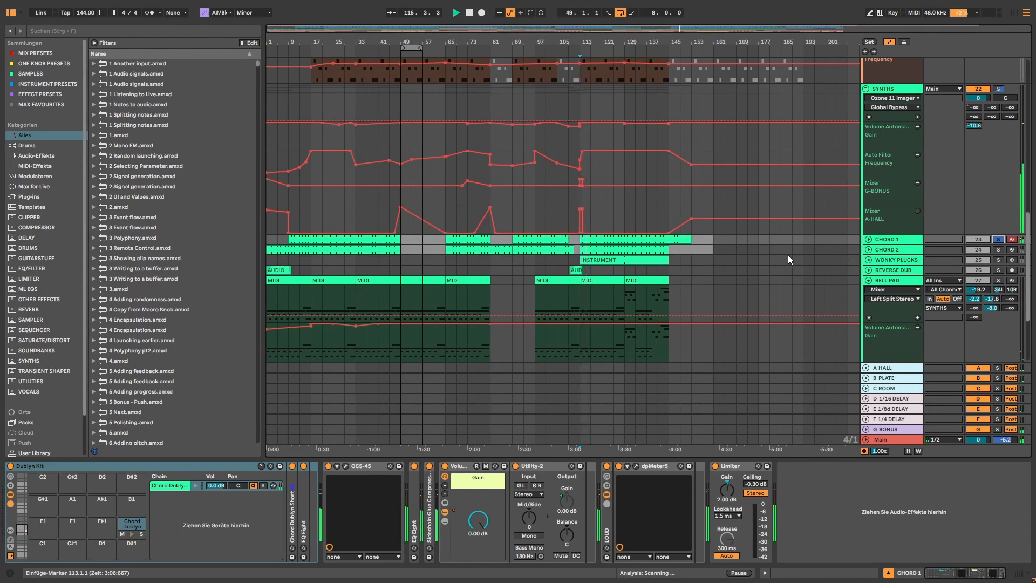
pyautogui.press('space')
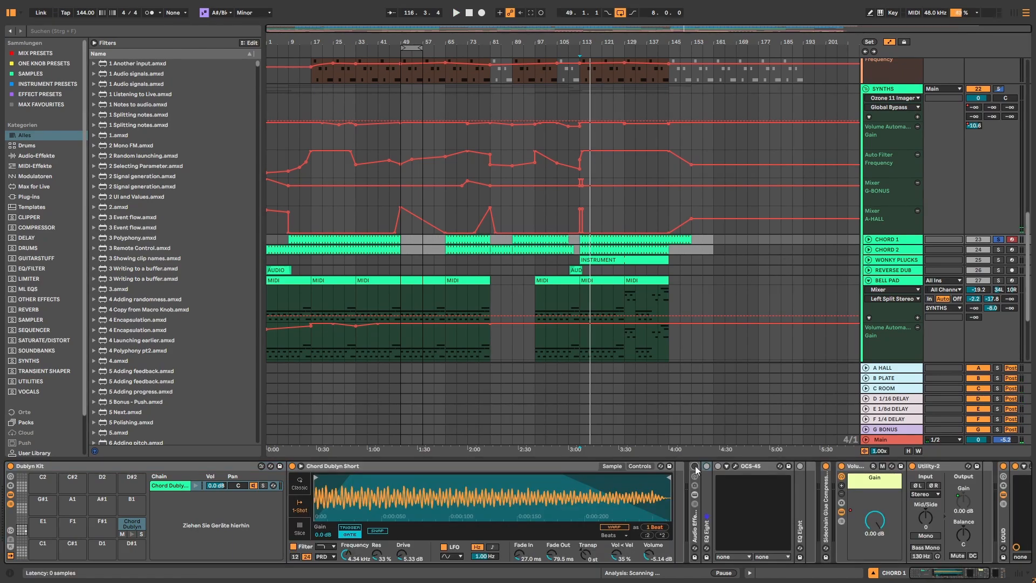
pyautogui.press('space')
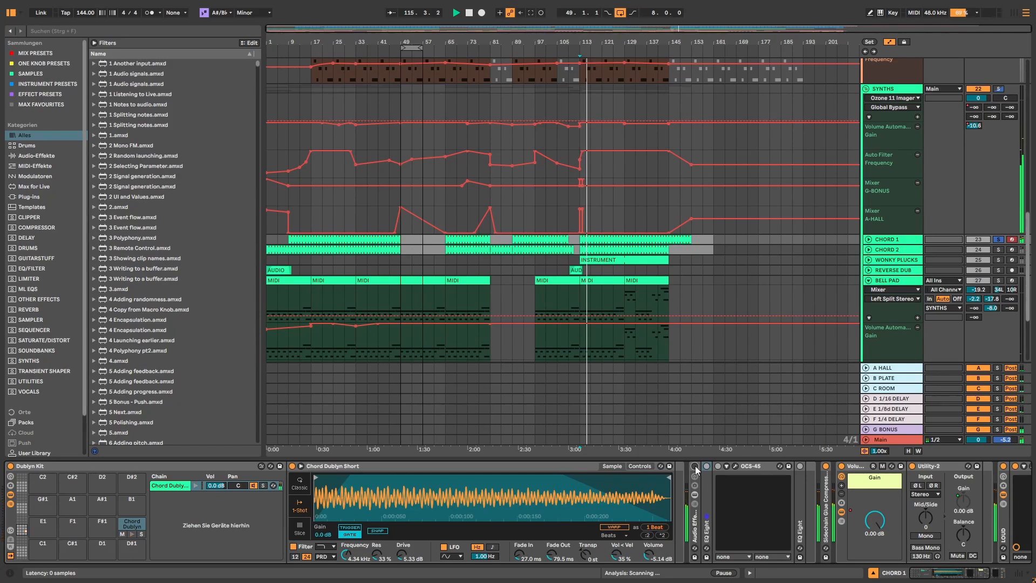
pyautogui.click(695, 465)
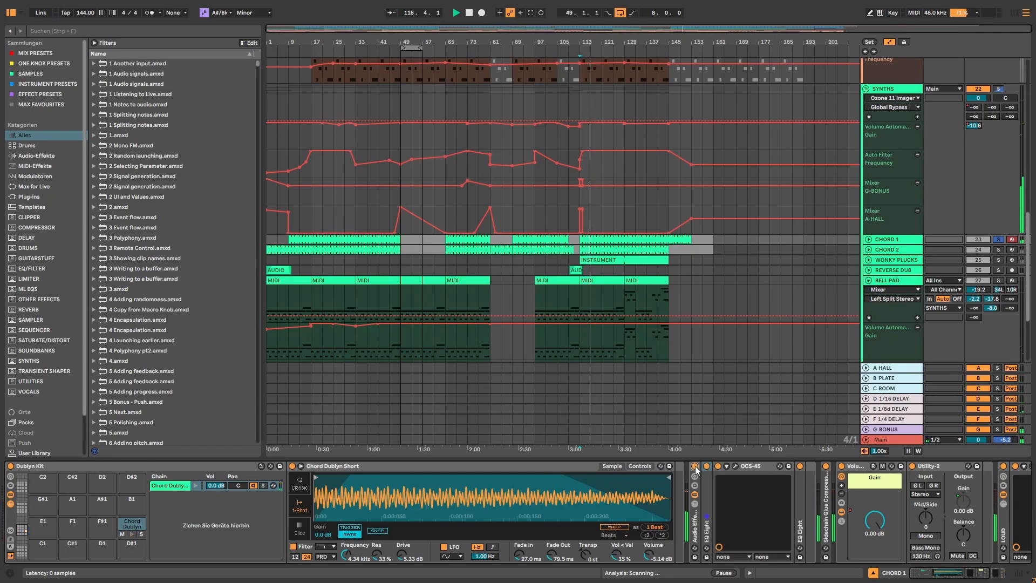
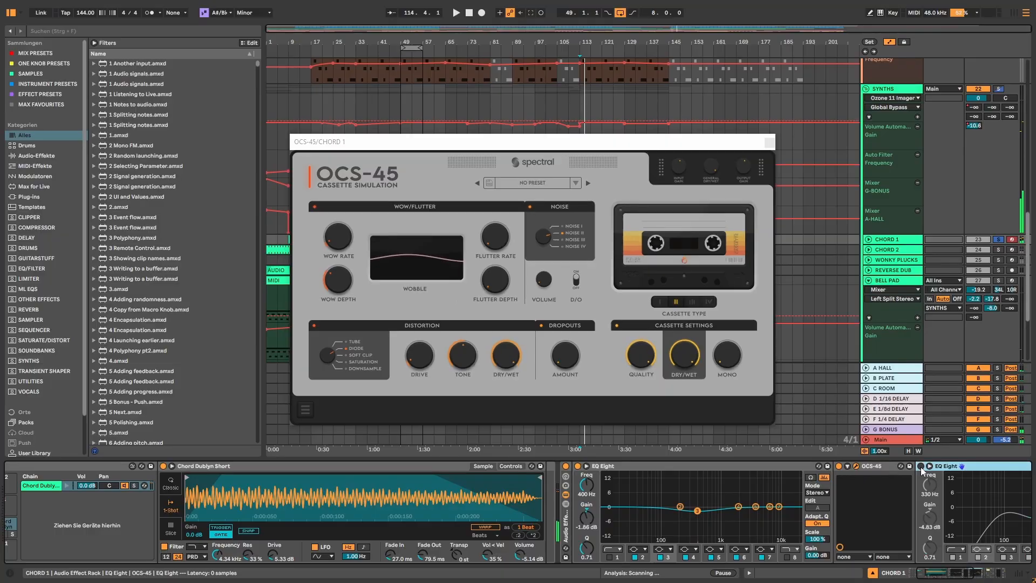
# Solo CHORD 2, expand its Audio Effect Rack and compare the rack off and on during playback
pyautogui.click(979, 570)
pyautogui.press('space')
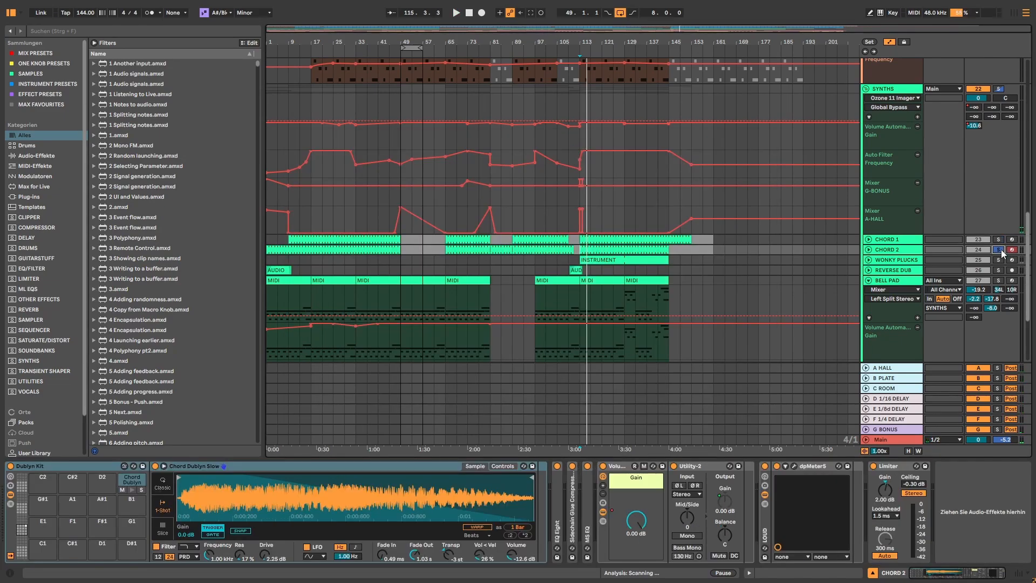
pyautogui.doubleClick(558, 470)
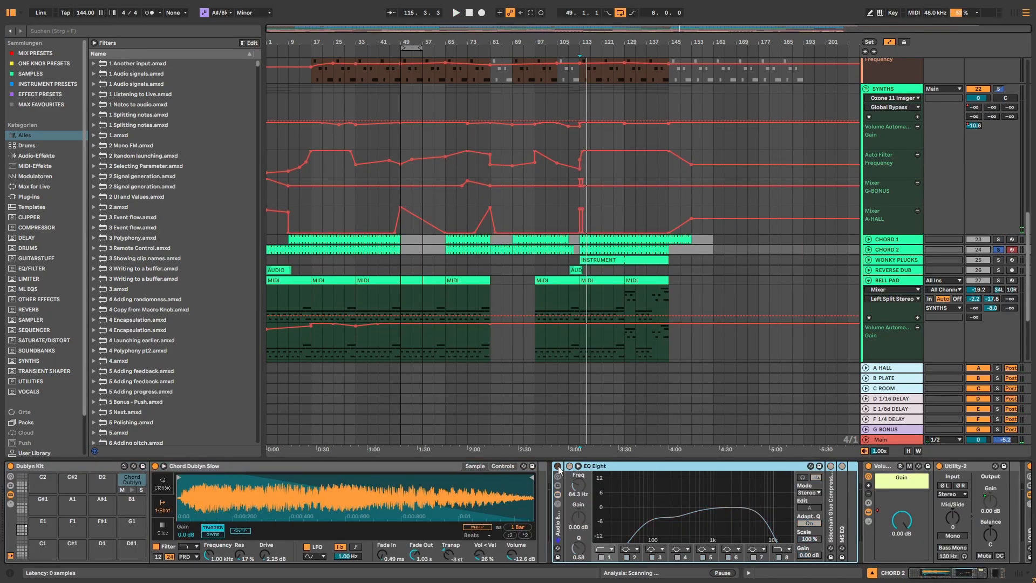
pyautogui.press('space')
pyautogui.click(558, 466)
pyautogui.press('space')
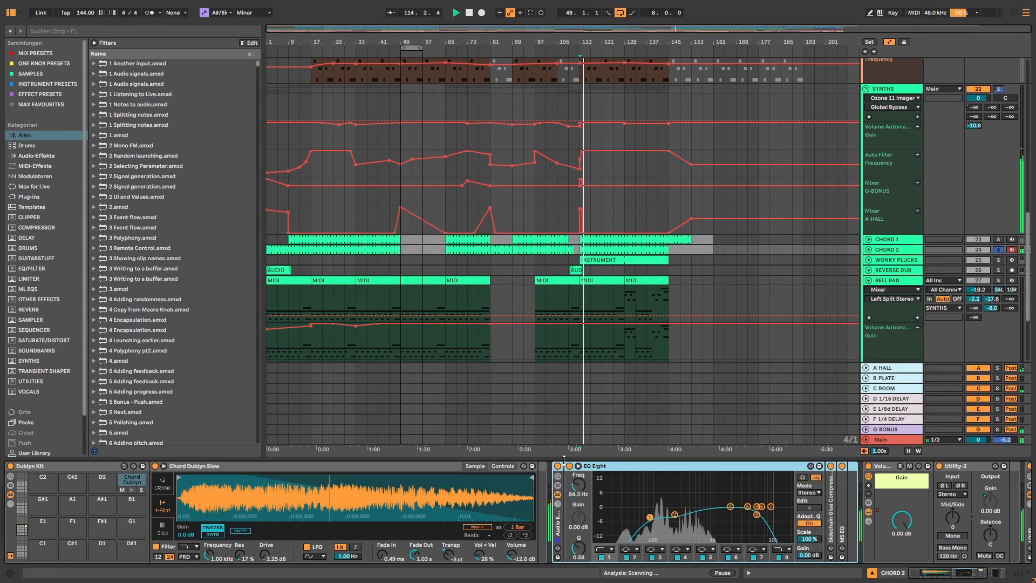
pyautogui.press('space')
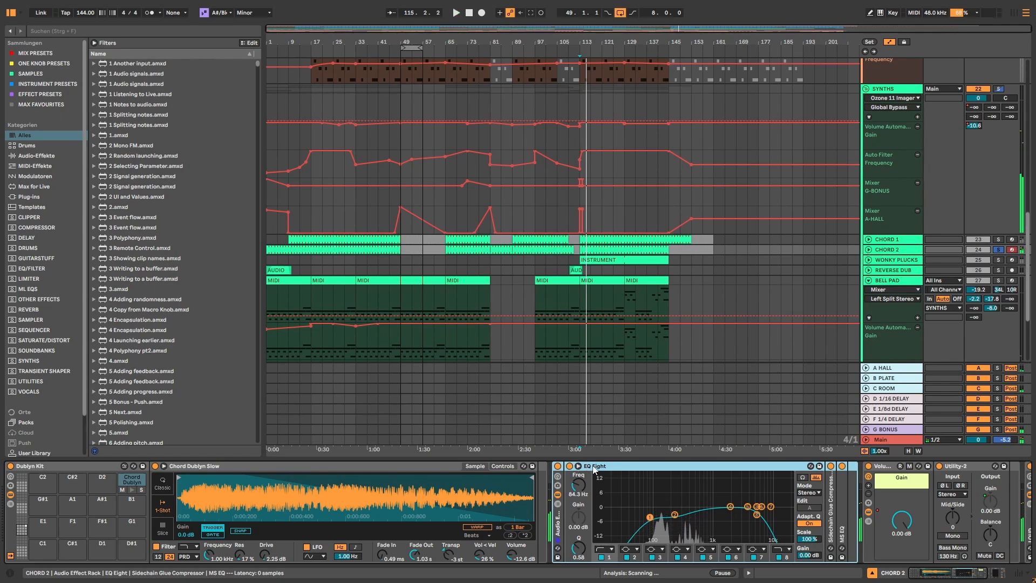
# Expand the MS EQ in CHORD 2's Audio Effect Rack and compare it off and on during playback
pyautogui.click(593, 468)
pyautogui.doubleClick(842, 496)
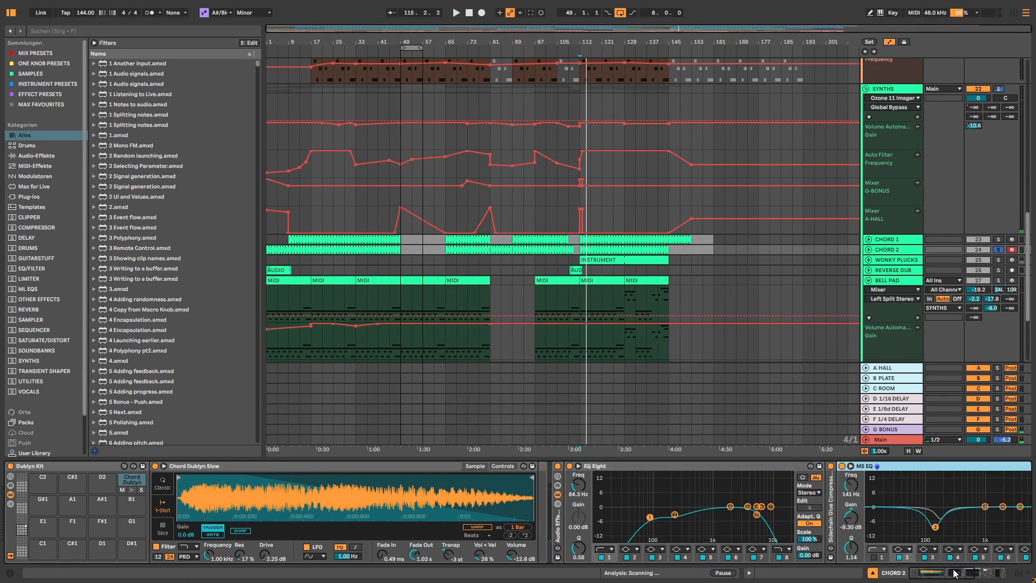
pyautogui.moveTo(953, 574); pyautogui.dragTo(966, 574)
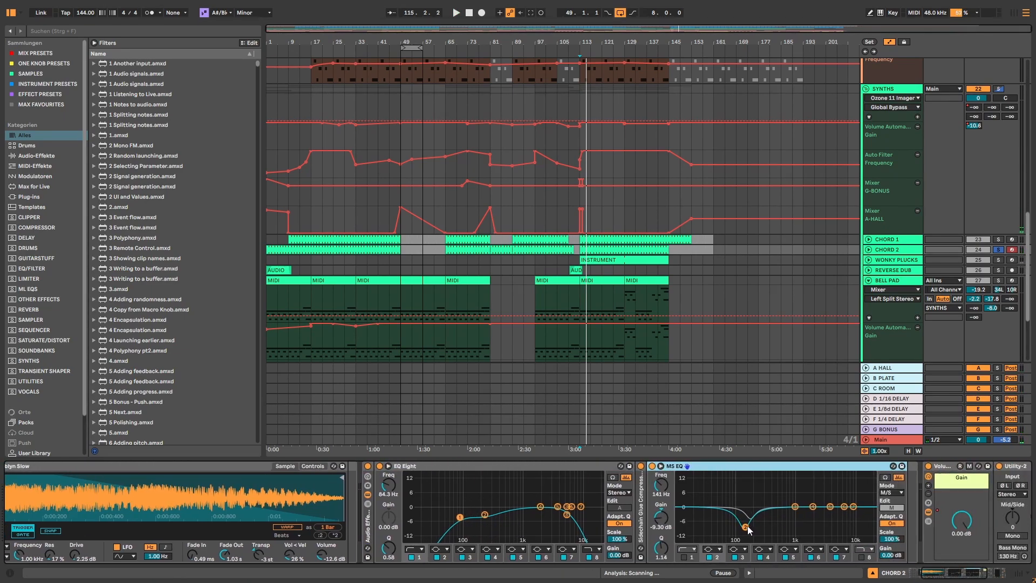
pyautogui.click(652, 466)
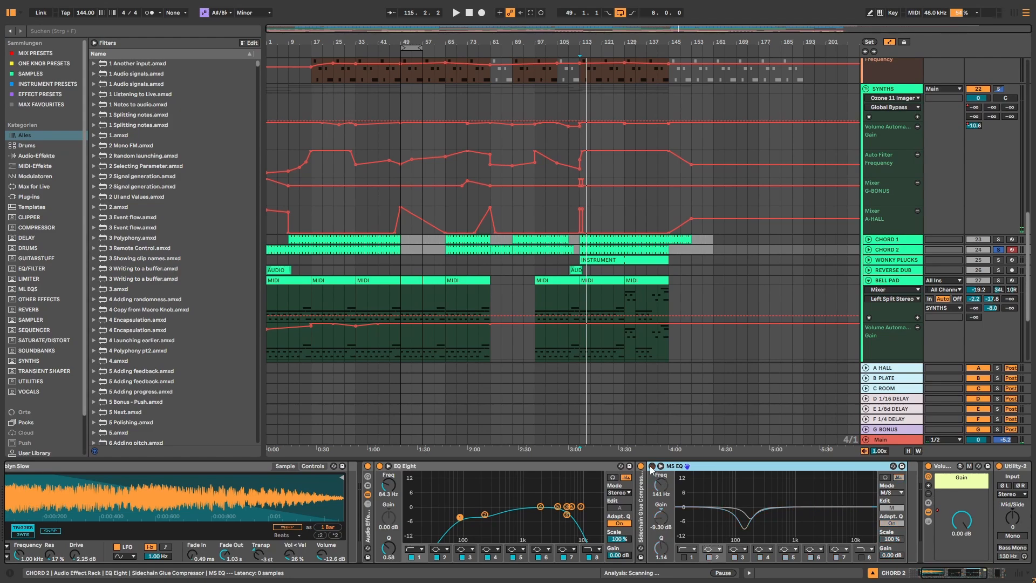
pyautogui.press('space')
pyautogui.click(652, 466)
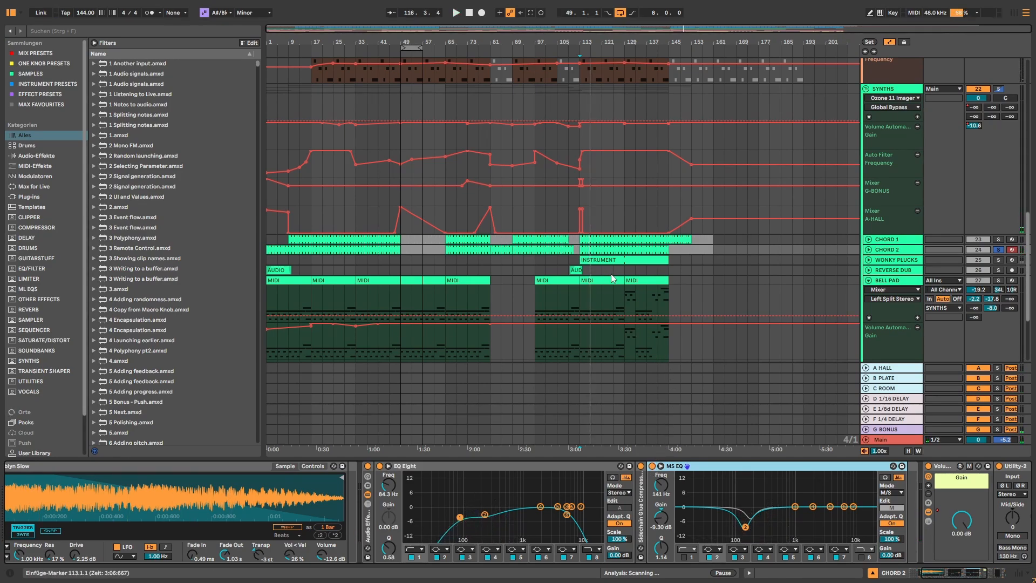
# Add CHORD 1 to the solo with CHORD 2 and play both chords together from bar 113
pyautogui.scroll(-2, 626, 267)
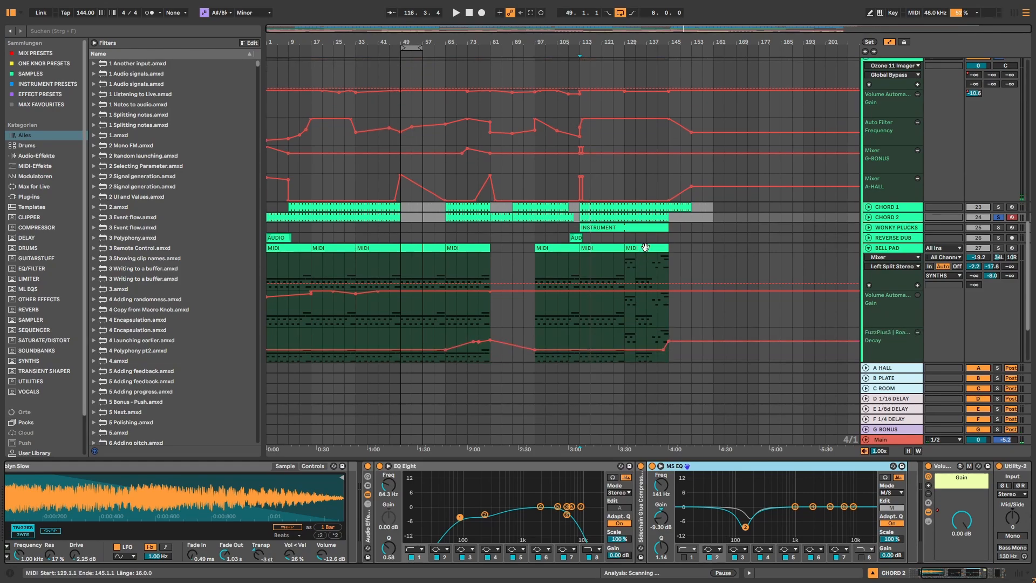
pyautogui.click(990, 207)
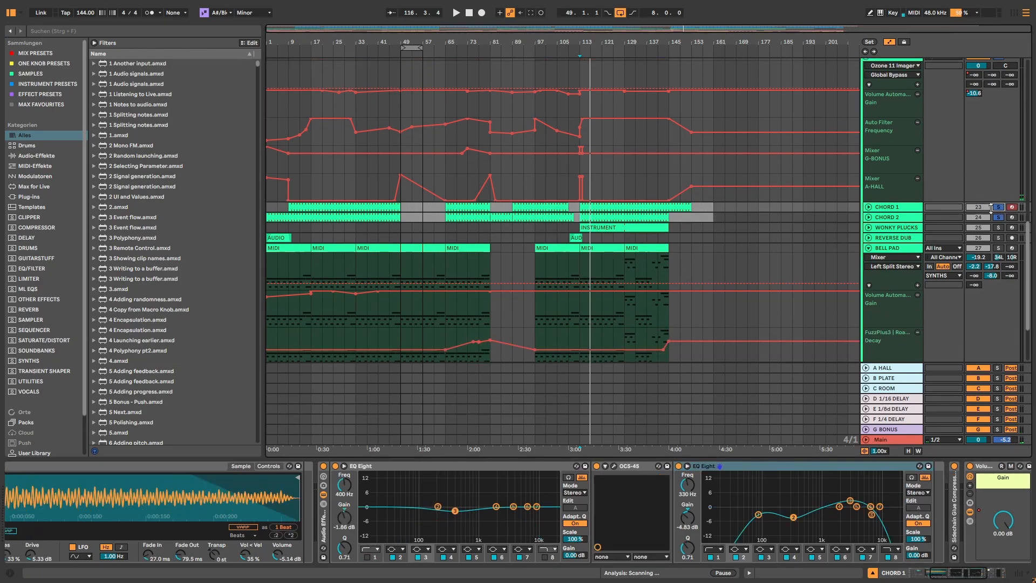
pyautogui.press('space')
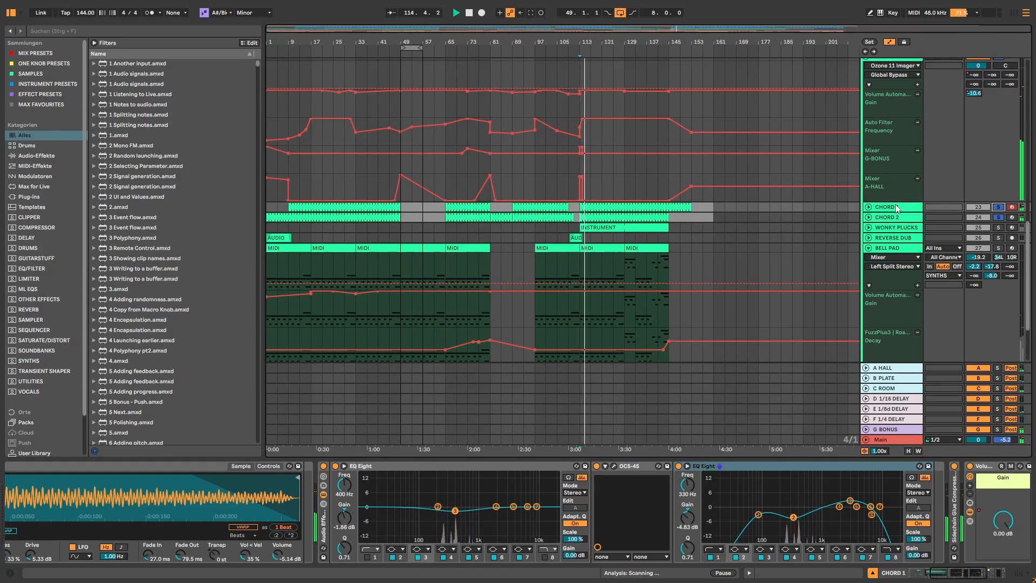
pyautogui.press('space')
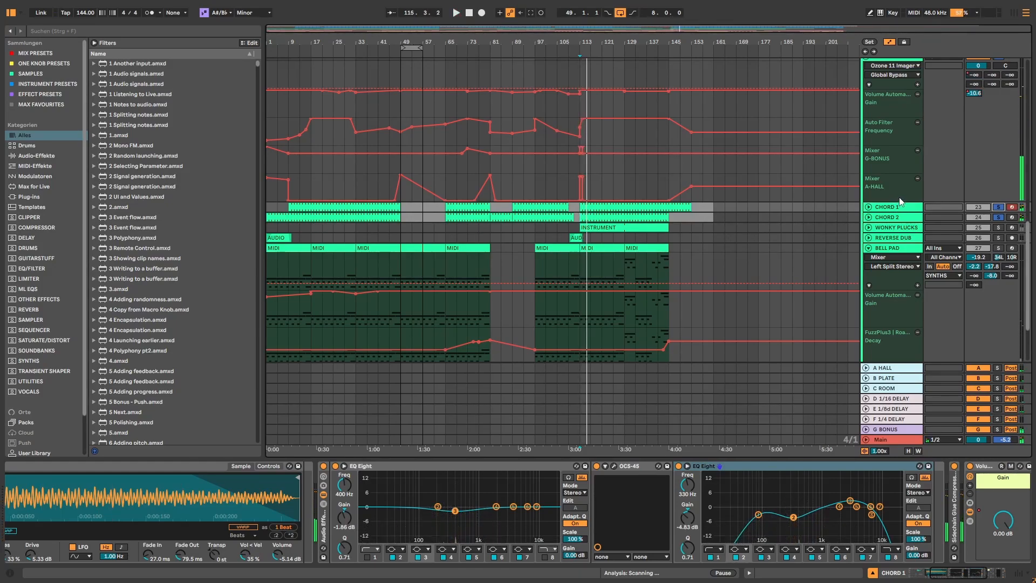
# Solo the DRUMS group along with the two chord tracks and play them together
pyautogui.scroll(3, 922, 195)
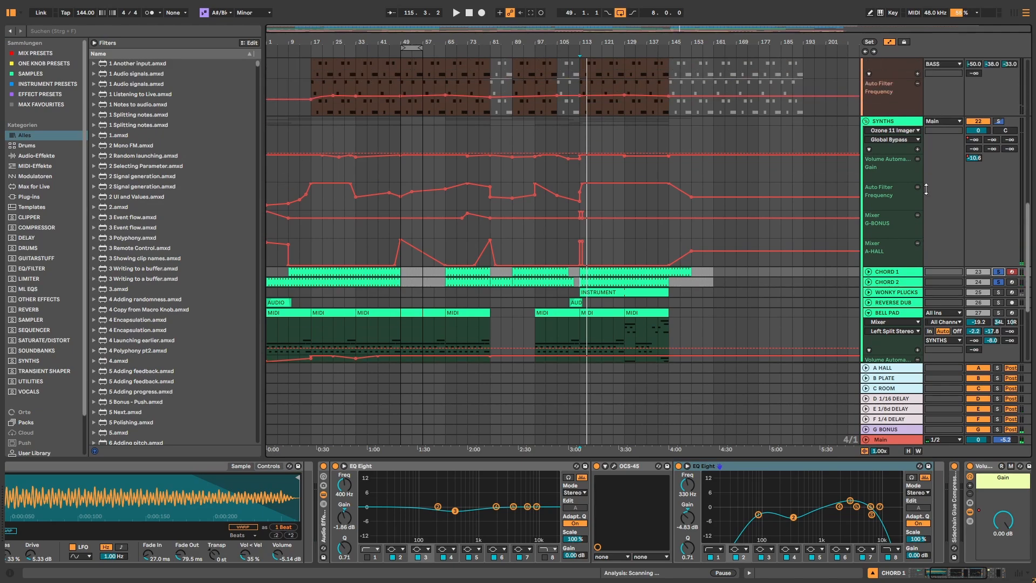
pyautogui.scroll(12, 931, 190)
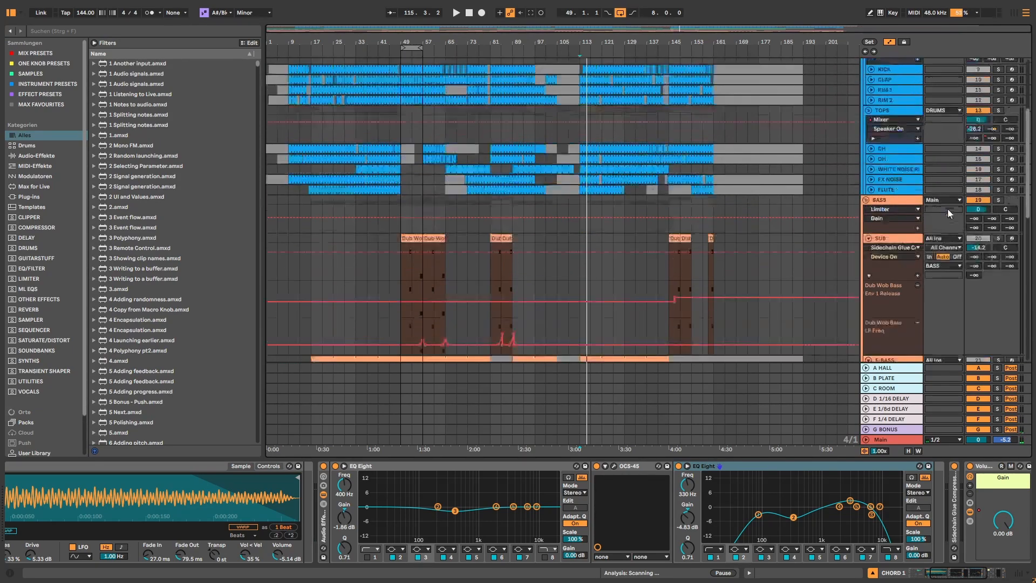
pyautogui.scroll(3, 965, 216)
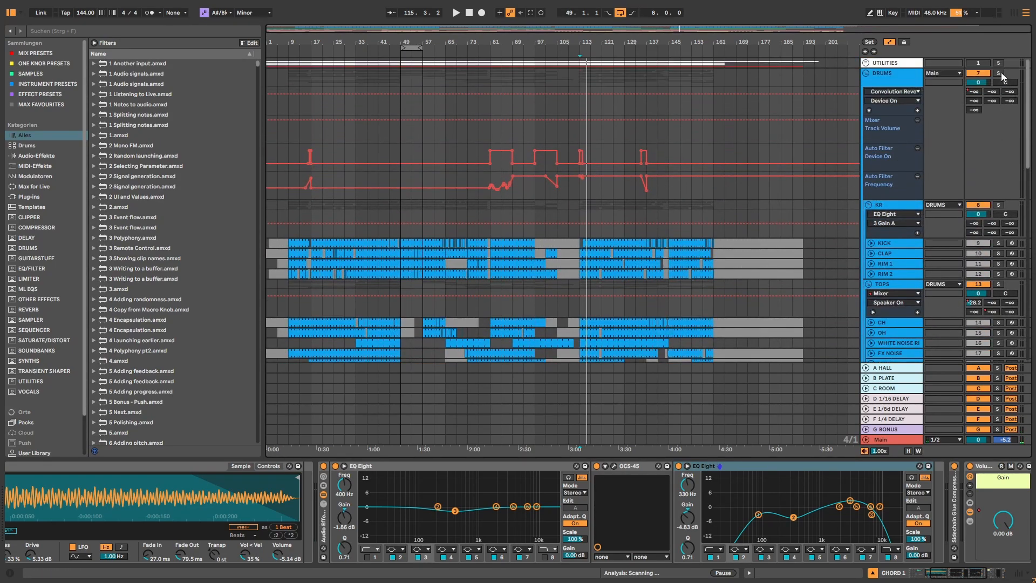
pyautogui.click(1000, 73)
pyautogui.press('space')
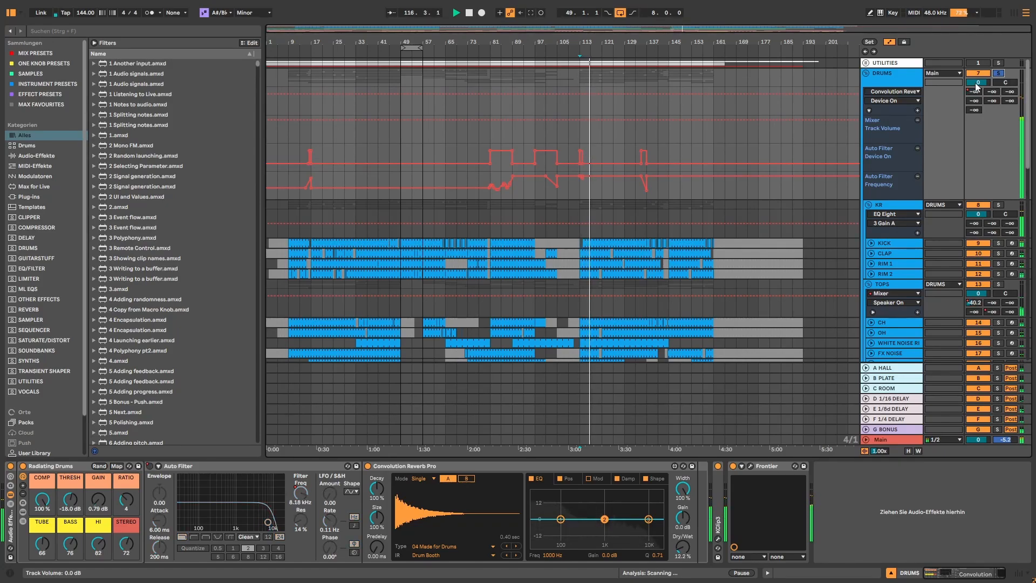
# Play WONKY PLUCKS in solo, unfold the track, select its INSTRUMENT clip and show its device chain
pyautogui.scroll(-10, 917, 135)
pyautogui.click(887, 164)
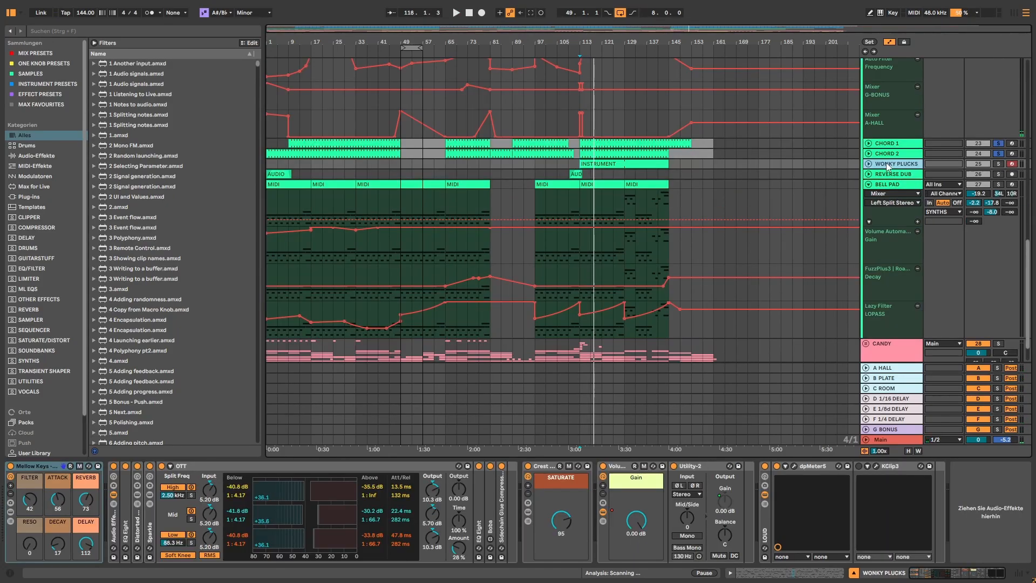
pyautogui.click(999, 164)
pyautogui.press('space')
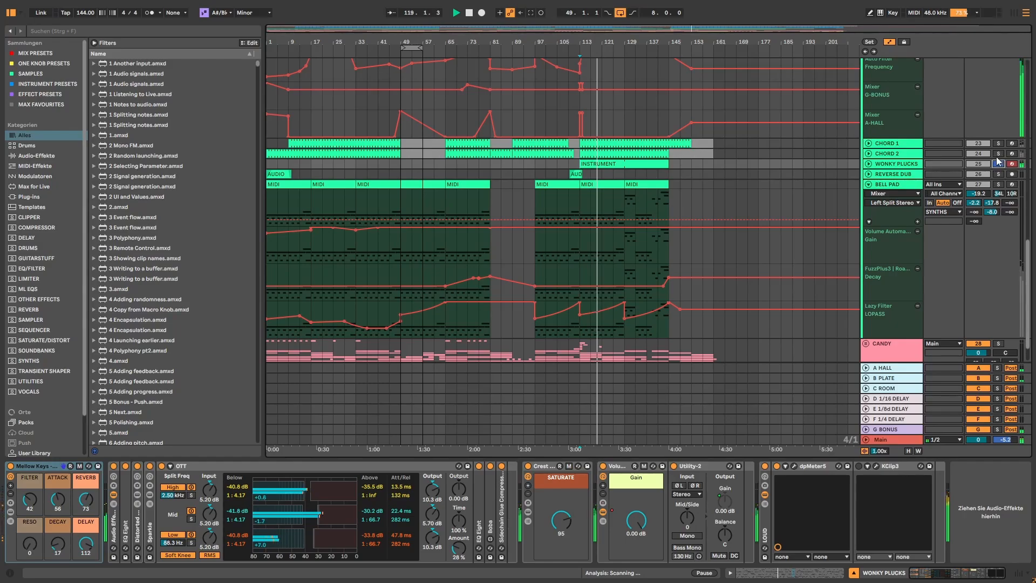
pyautogui.click(869, 164)
pyautogui.click(610, 164)
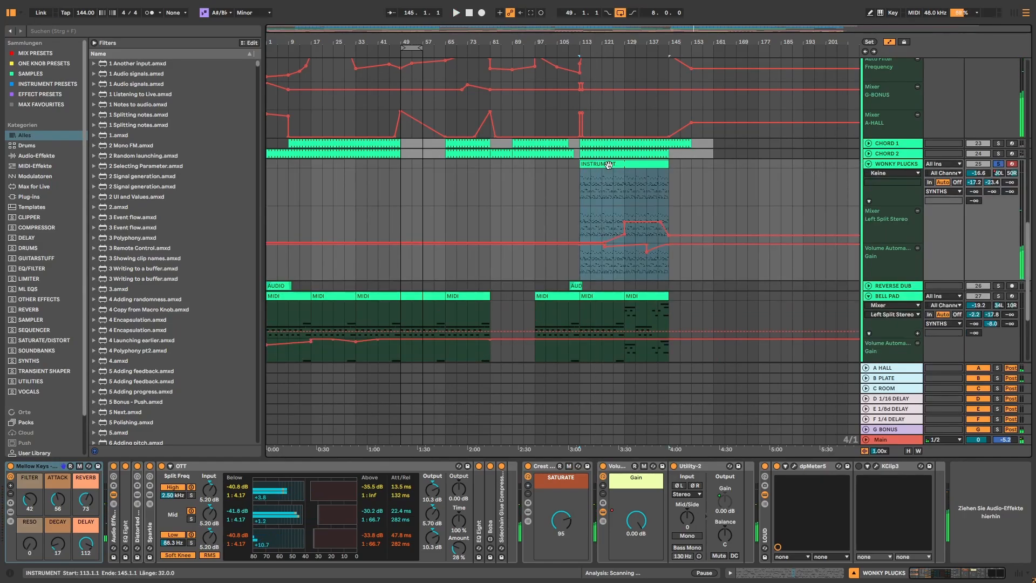
pyautogui.click(796, 573)
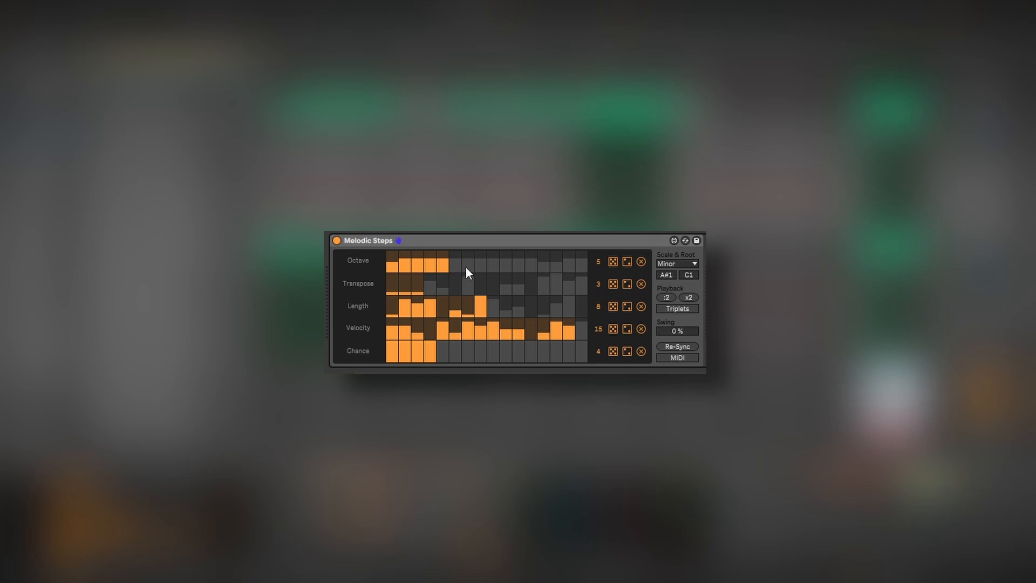
# During playback, set the Melodic Steps root to A#3 and reshape its first Transpose and Octave steps
pyautogui.press('space')
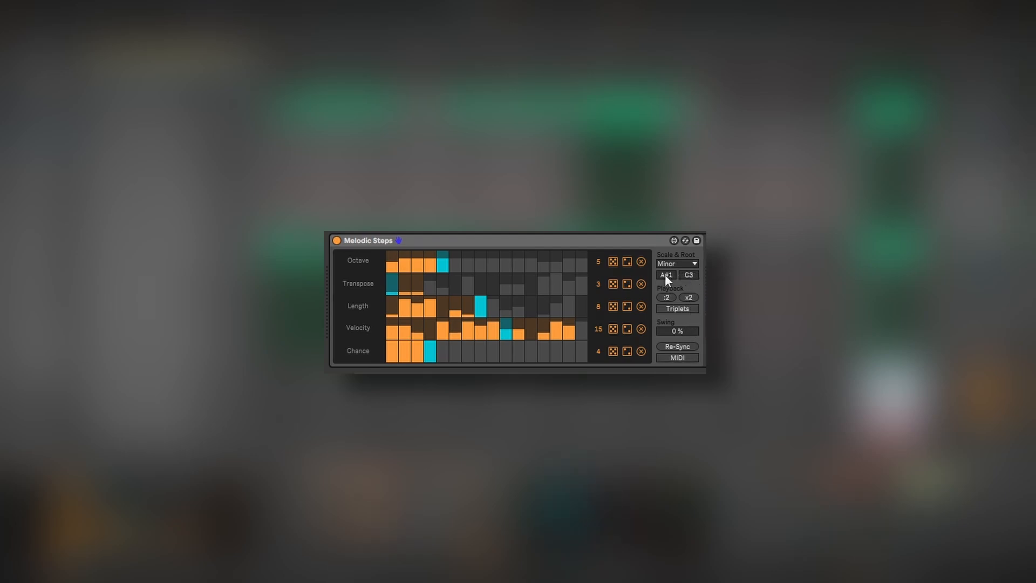
pyautogui.moveTo(665, 274); pyautogui.dragTo(665, 253)
pyautogui.moveTo(403, 281)
pyautogui.mouseDown()
pyautogui.moveTo(416, 282)
pyautogui.moveTo(393, 285)
pyautogui.mouseUp()
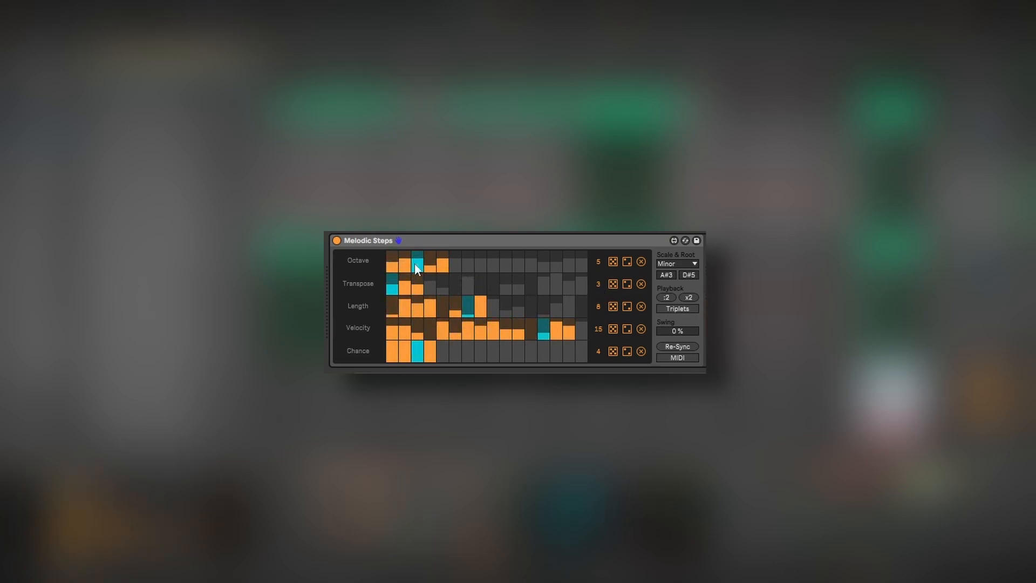
pyautogui.moveTo(413, 269)
pyautogui.mouseDown()
pyautogui.moveTo(424, 270)
pyautogui.moveTo(397, 262)
pyautogui.mouseUp()
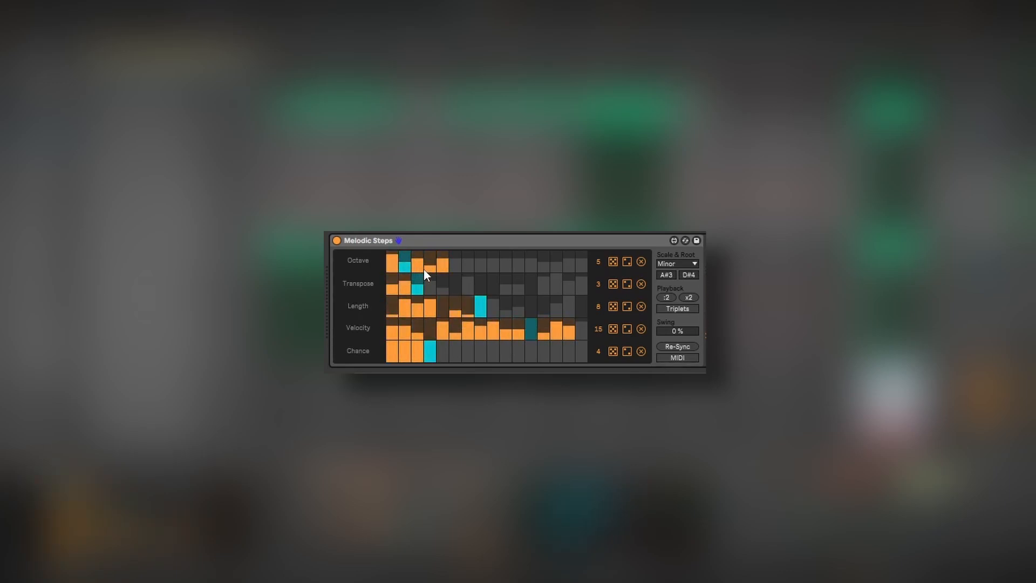
pyautogui.click(464, 241)
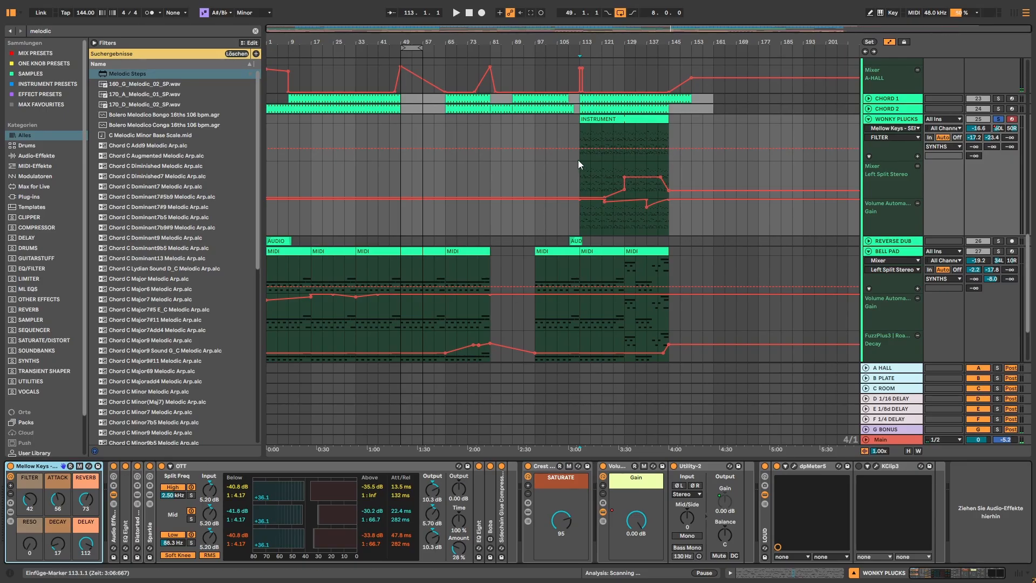
# Compare the WONKY PLUCKS Audio Effect Rack off and on during playback from bar 113
pyautogui.click(114, 467)
pyautogui.press('space')
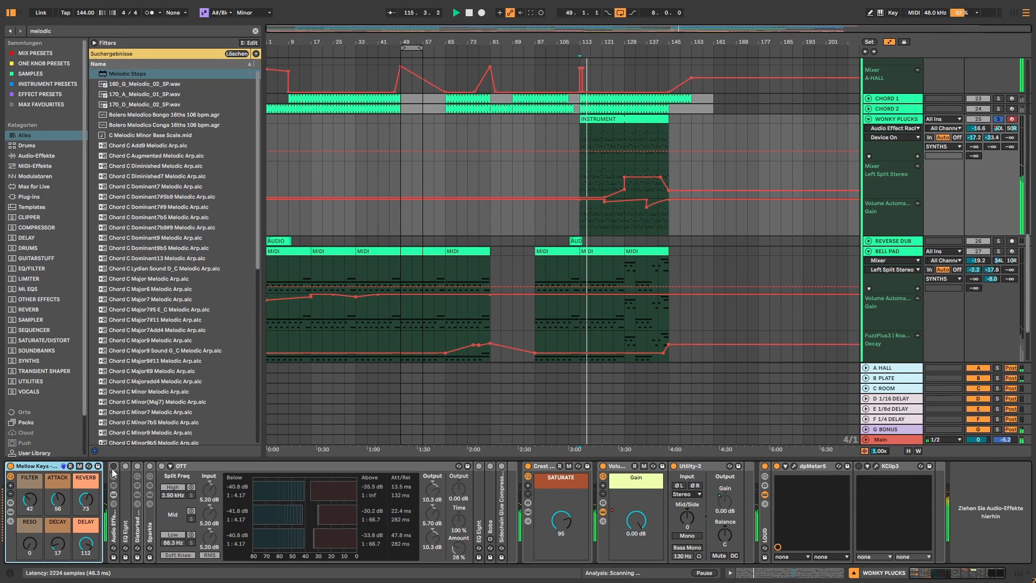
pyautogui.click(114, 467)
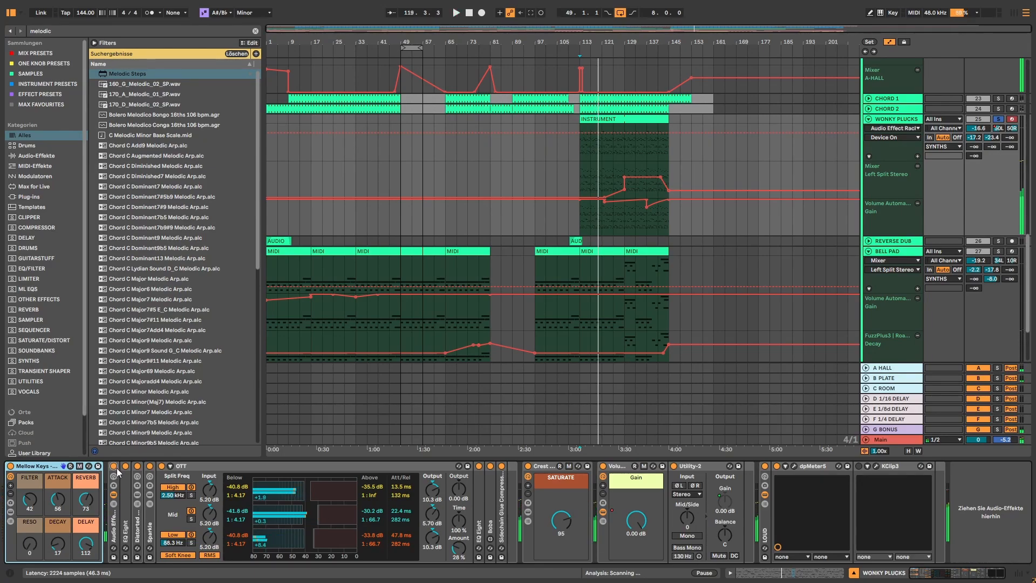
# Show the devices inside the Mellow Keys rack and examine Serum's modulation matrix, LFO 1 to master tuning amount, effects and oscillators
pyautogui.click(11, 512)
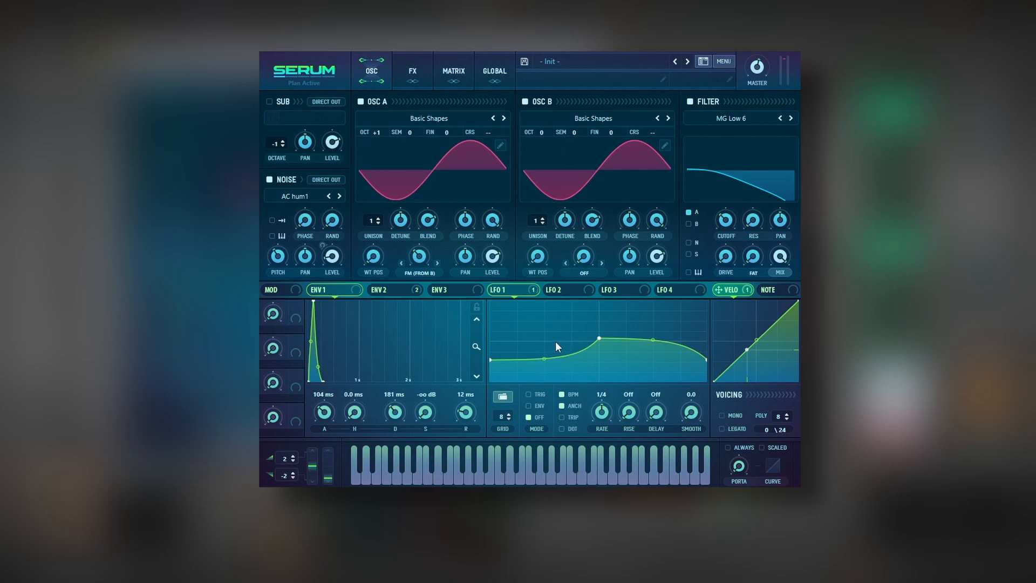
pyautogui.click(448, 76)
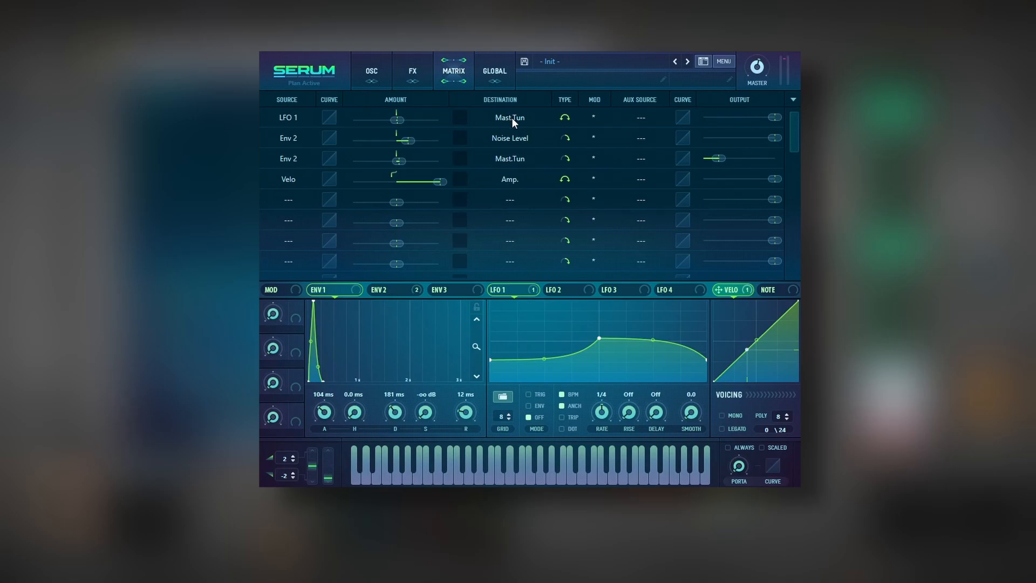
pyautogui.moveTo(394, 118)
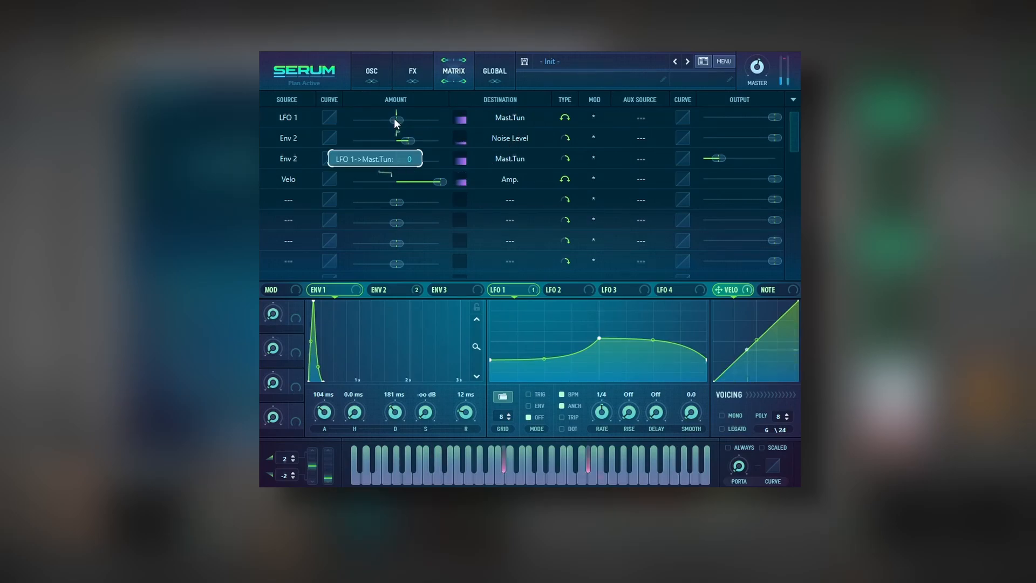
pyautogui.moveTo(394, 118); pyautogui.dragTo(395, 118)
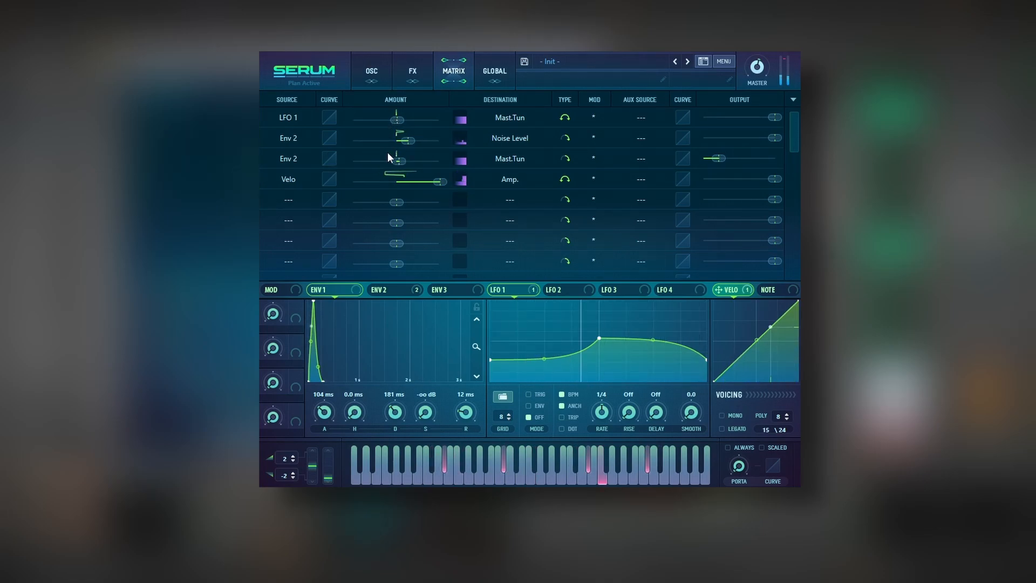
pyautogui.click(413, 82)
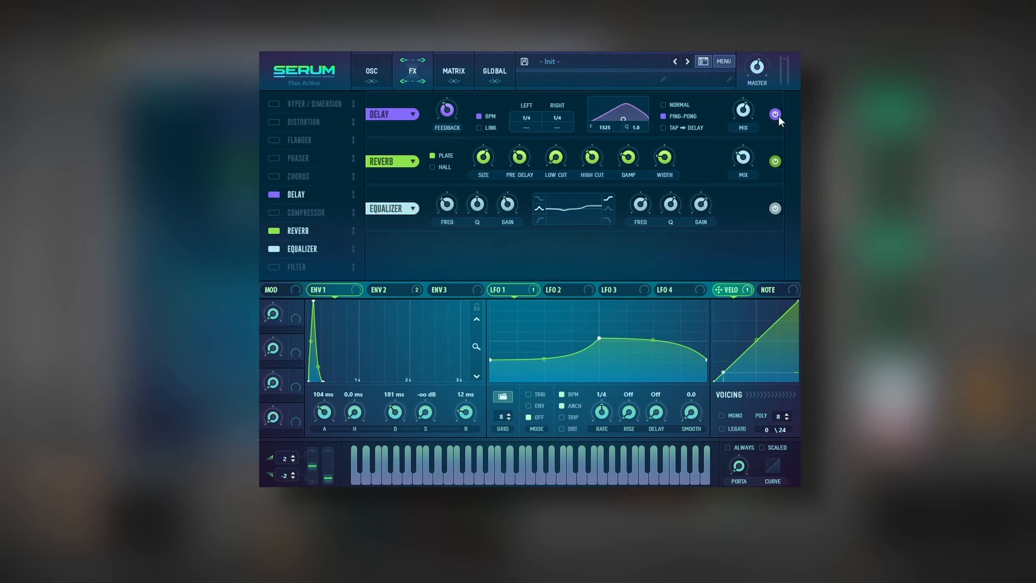
pyautogui.click(379, 82)
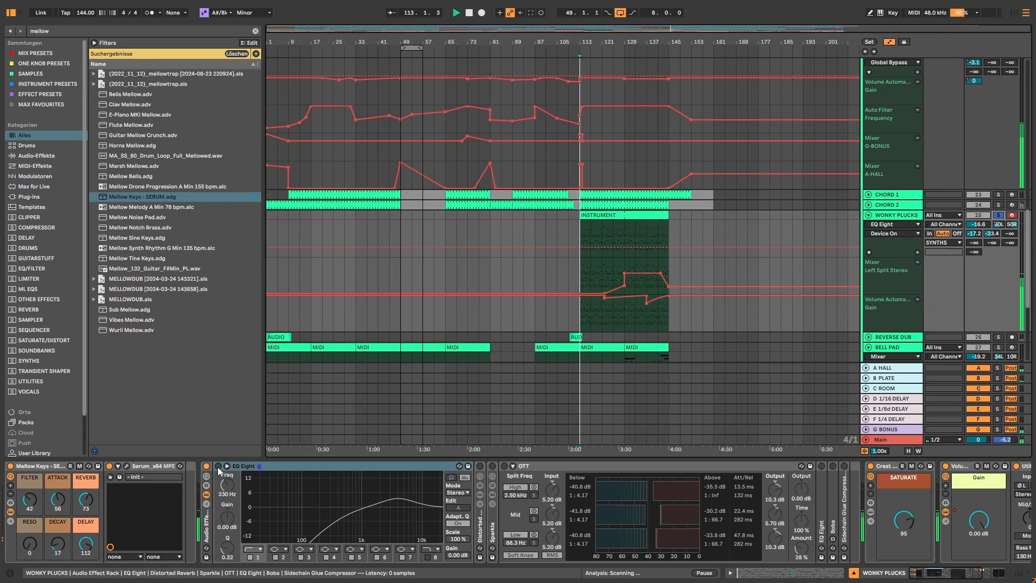
# Unfold and switch on the Distorted Reverb rack and show the Amp and Reverb devices inside it
pyautogui.press('space')
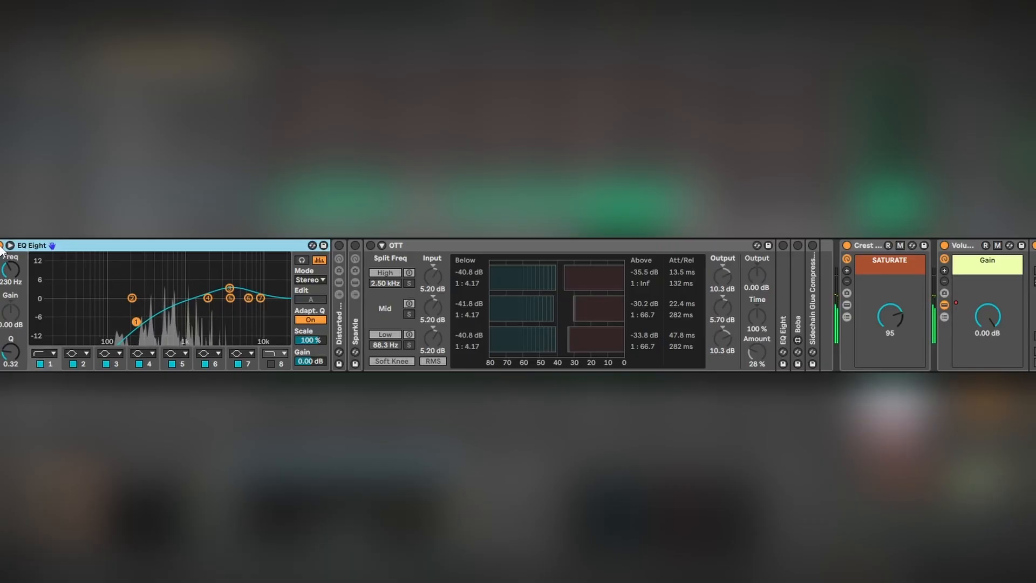
pyautogui.doubleClick(338, 247)
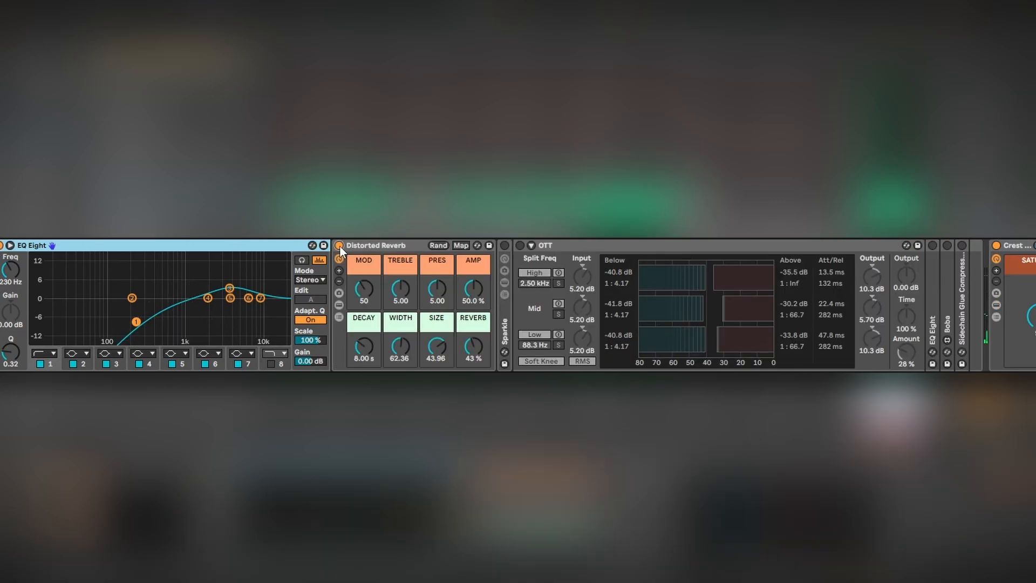
pyautogui.click(338, 304)
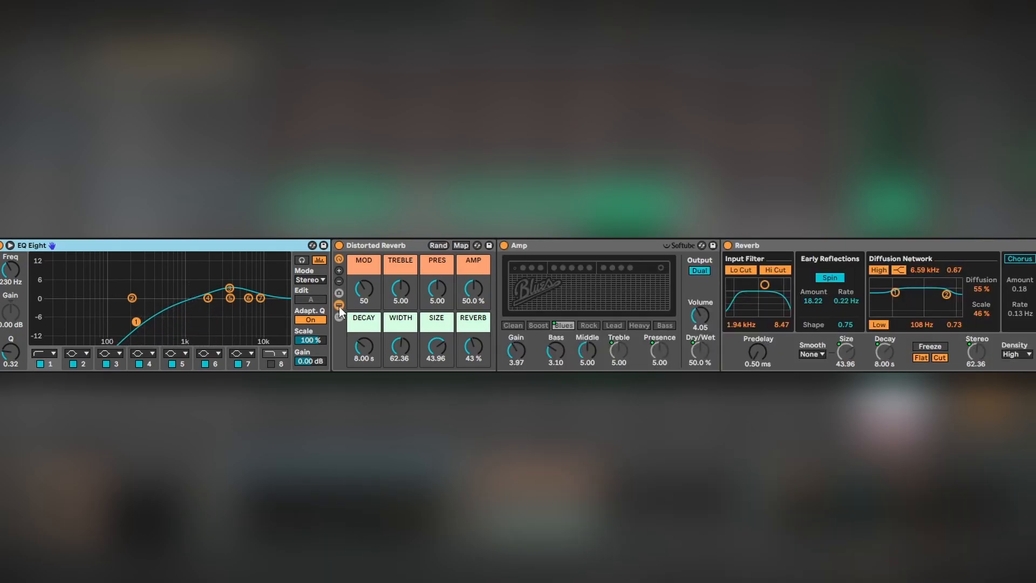
pyautogui.click(551, 247)
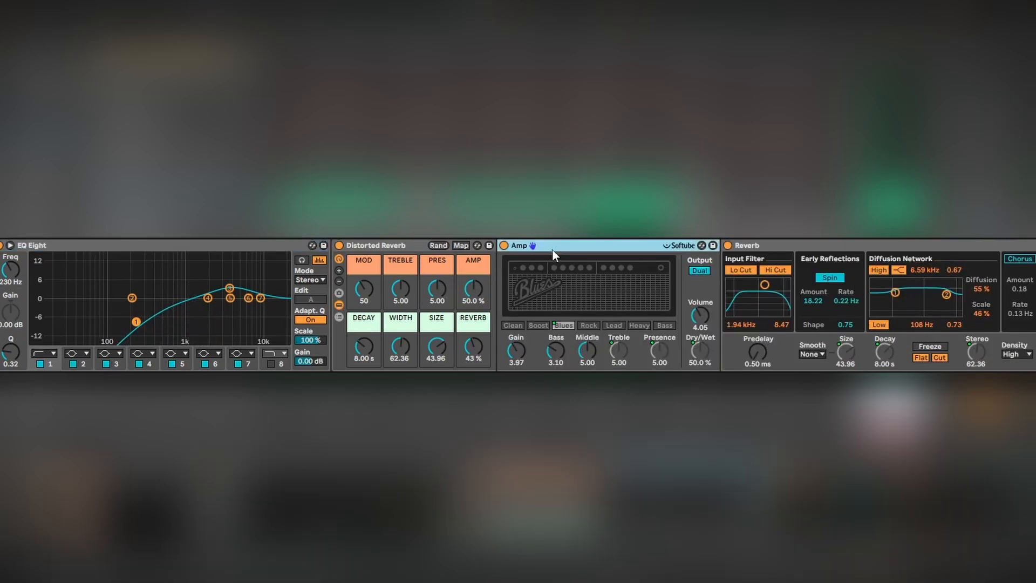
pyautogui.click(758, 246)
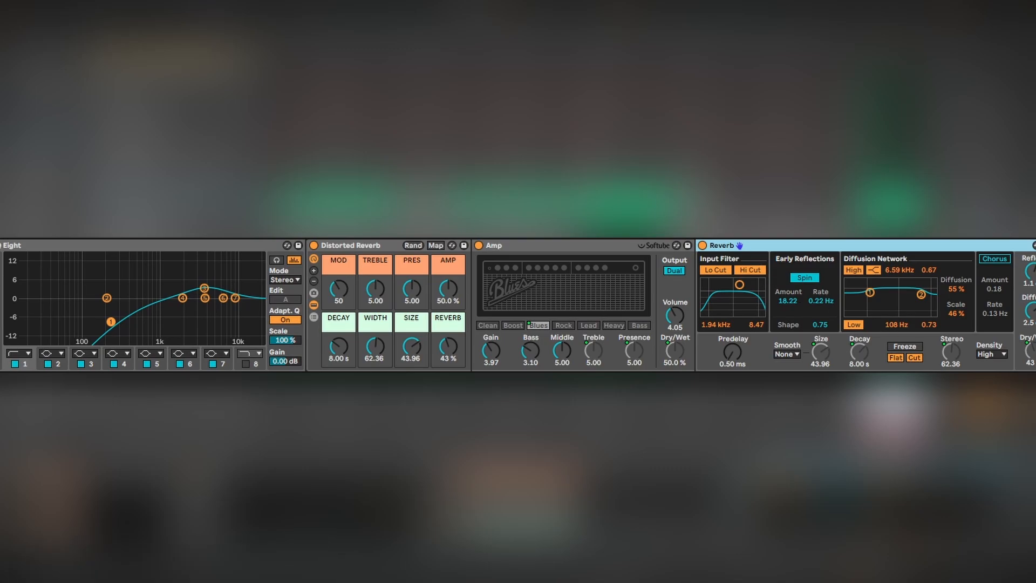
pyautogui.hscroll(7, 518, 306)
pyautogui.doubleClick(689, 304)
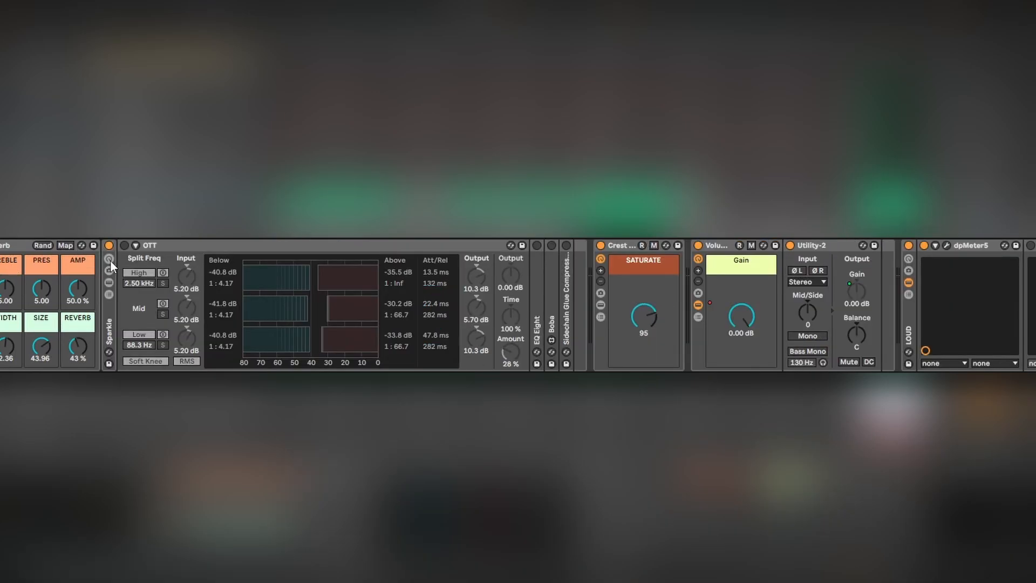
# Unfold the Sparkle rack, compare it off and on, and show its chain list with the EQ Eight chain selected
pyautogui.click(109, 260)
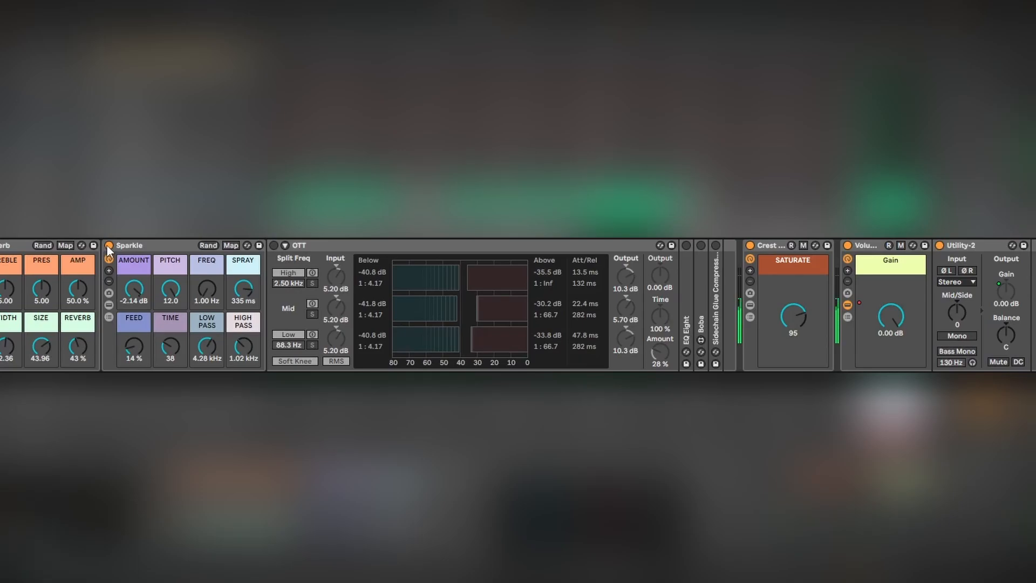
pyautogui.click(107, 245)
pyautogui.click(108, 246)
pyautogui.click(109, 304)
pyautogui.click(303, 293)
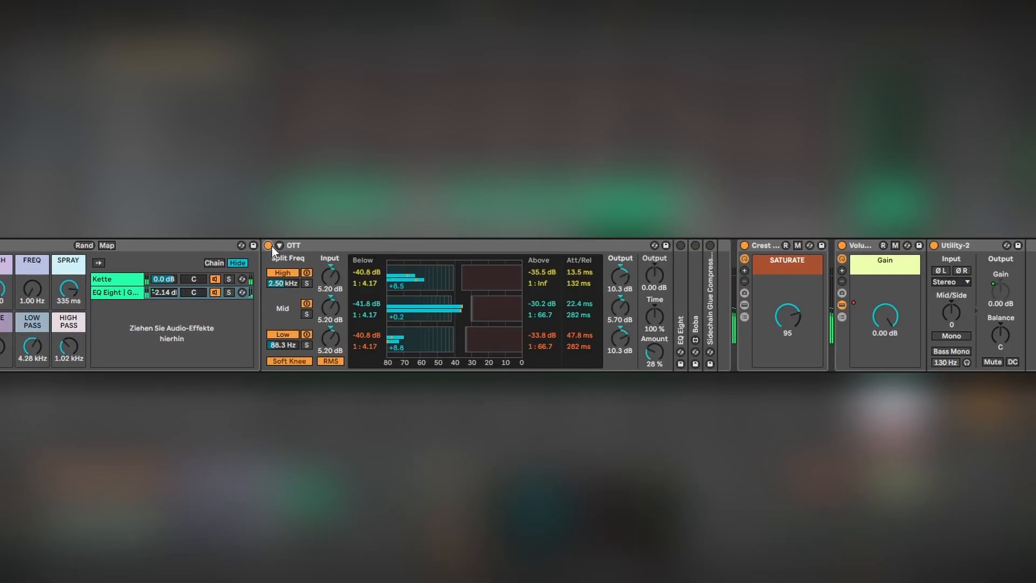
# Switch on the EQ Eight after OTT and the Boba effect, unfolding each to show its settings
pyautogui.doubleClick(682, 255)
pyautogui.click(681, 245)
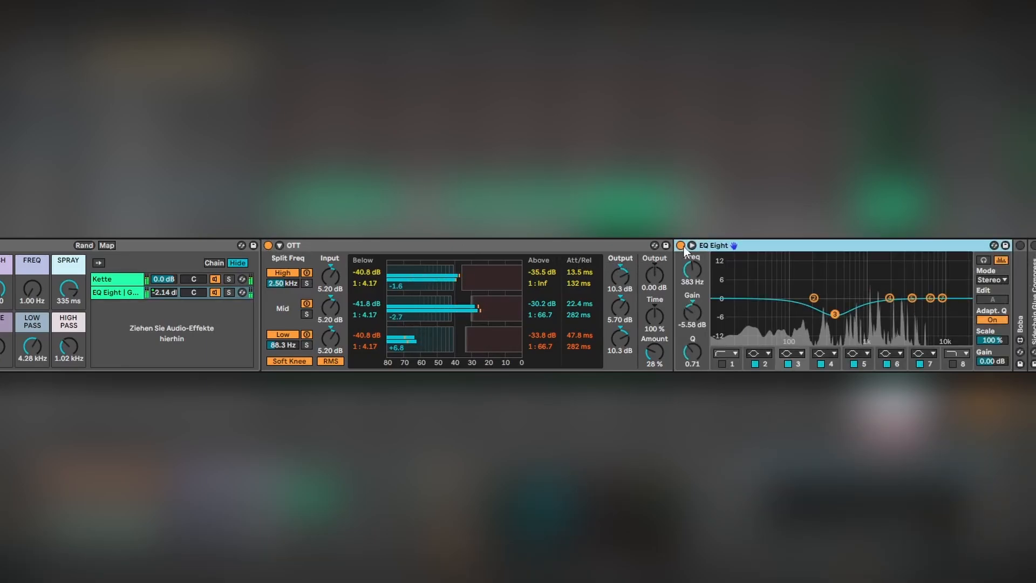
pyautogui.doubleClick(731, 243)
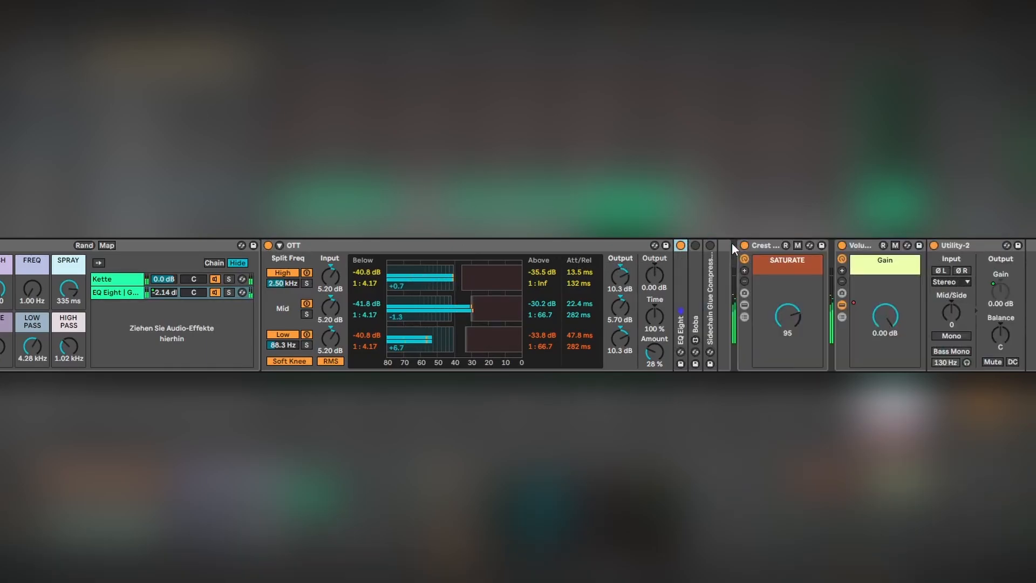
pyautogui.doubleClick(694, 257)
pyautogui.click(696, 246)
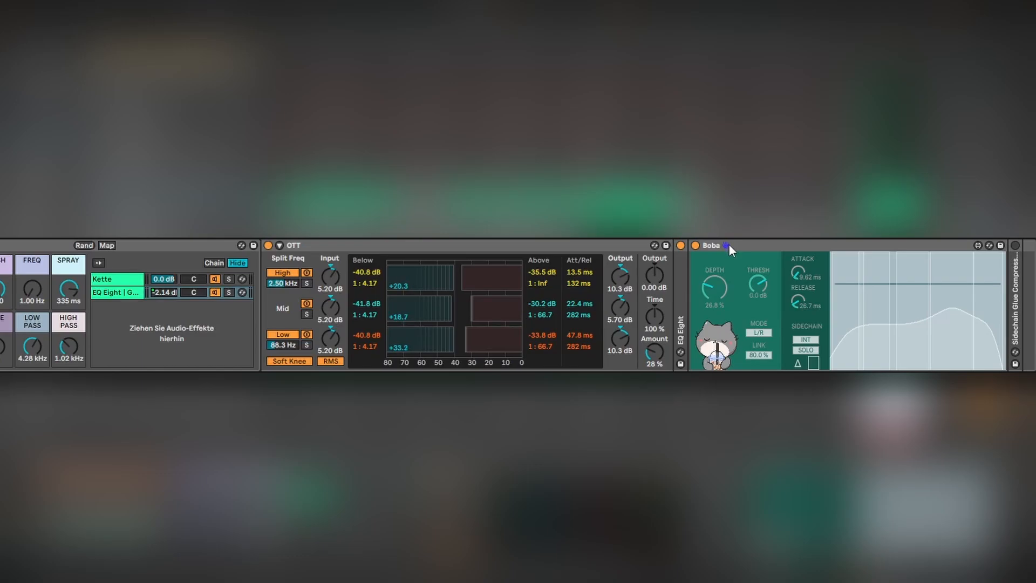
pyautogui.hscroll(5, 548, 244)
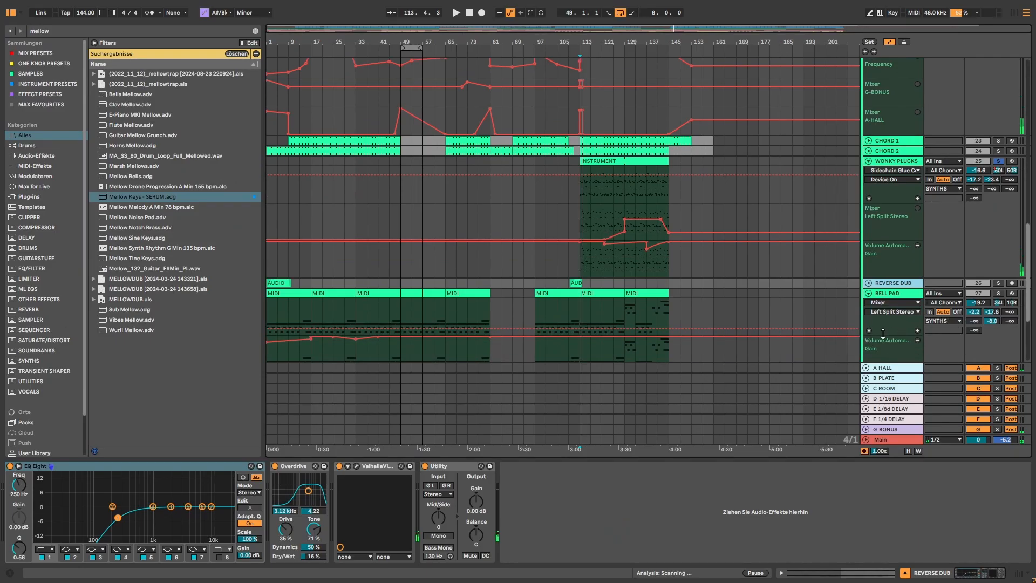
# Play the SYNTHS group in solo from bar 113 to hear the plucks together with the chords
pyautogui.scroll(5, 889, 256)
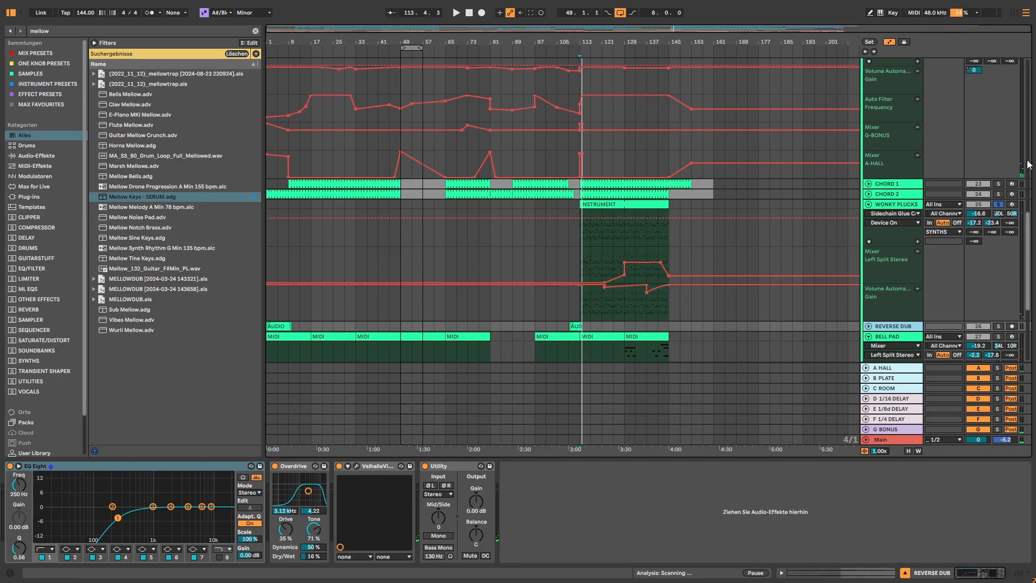
pyautogui.click(999, 108)
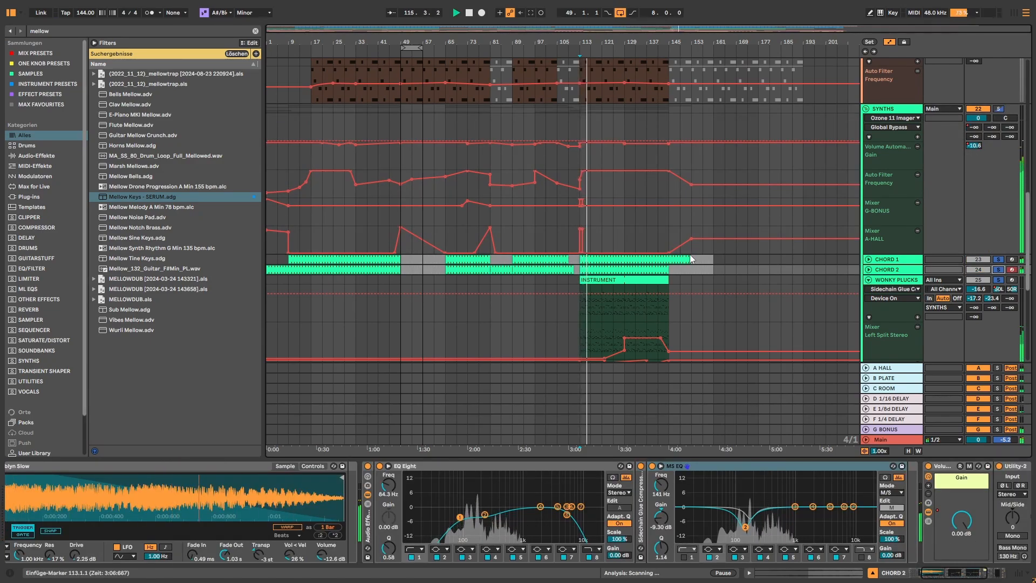
pyautogui.press('space')
# Unfold the REVERSE DUB track, select its audio clip before bar 113 and solo the track
pyautogui.scroll(-3, 689, 256)
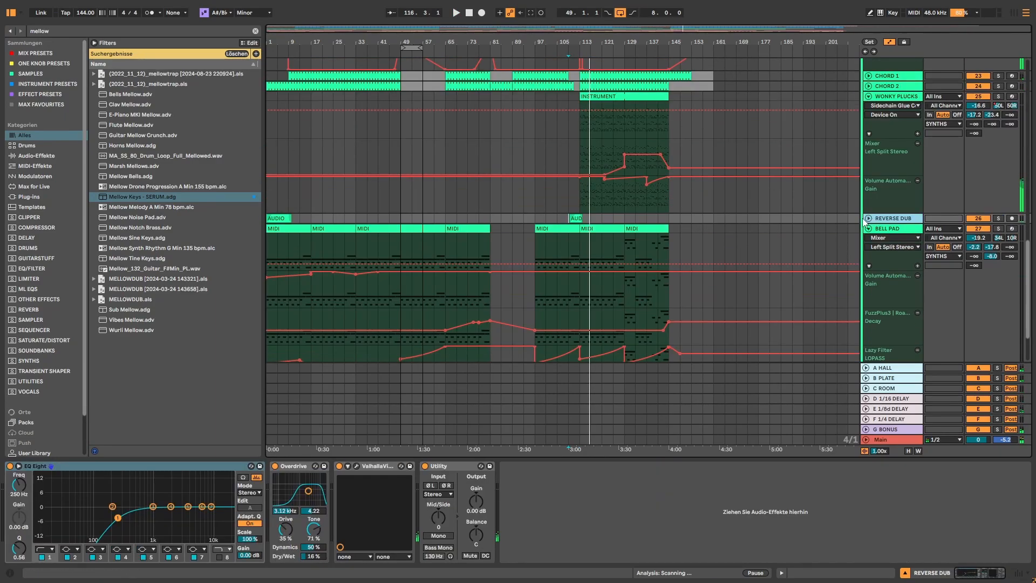
pyautogui.click(863, 219)
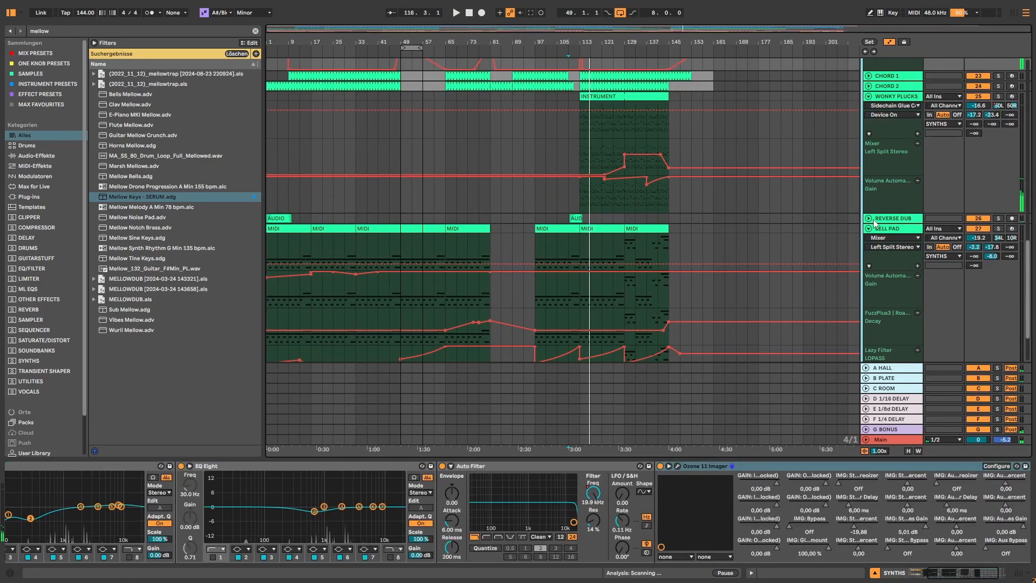
pyautogui.click(868, 218)
pyautogui.click(575, 238)
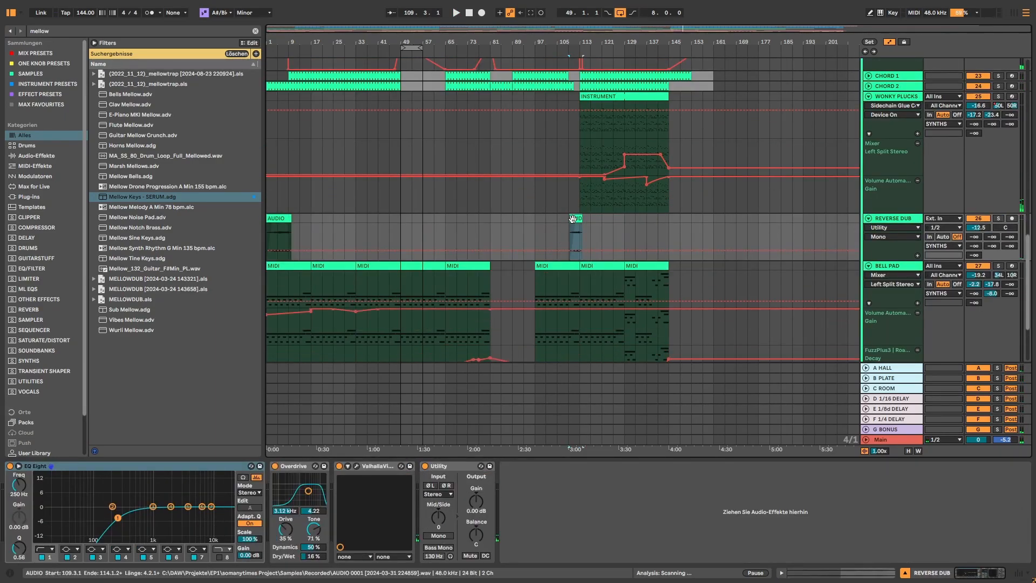
pyautogui.click(997, 218)
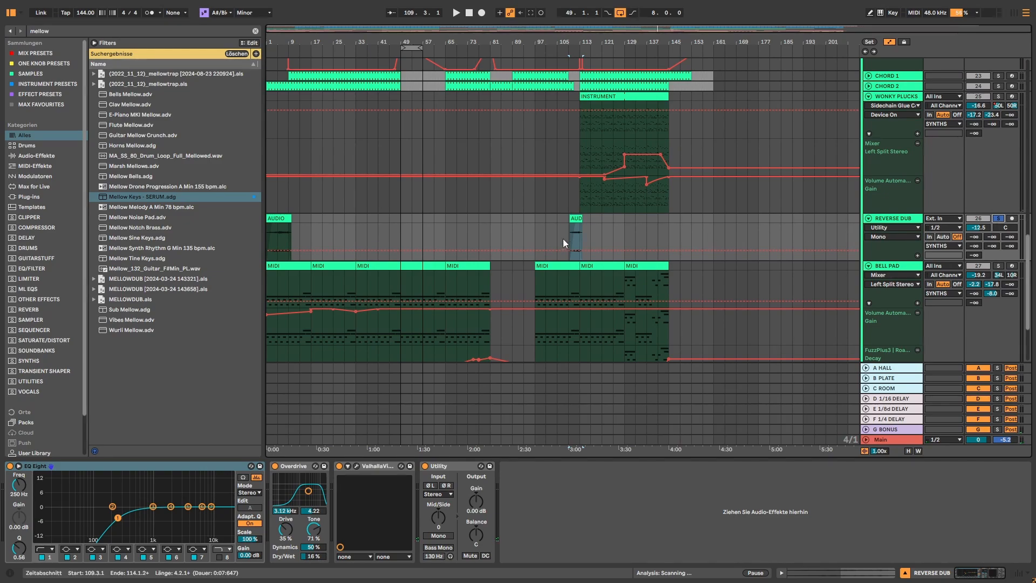
# Audition the soloed REVERSE DUB audio clip from bar 109 and select it again
pyautogui.click(574, 231)
pyautogui.press('space')
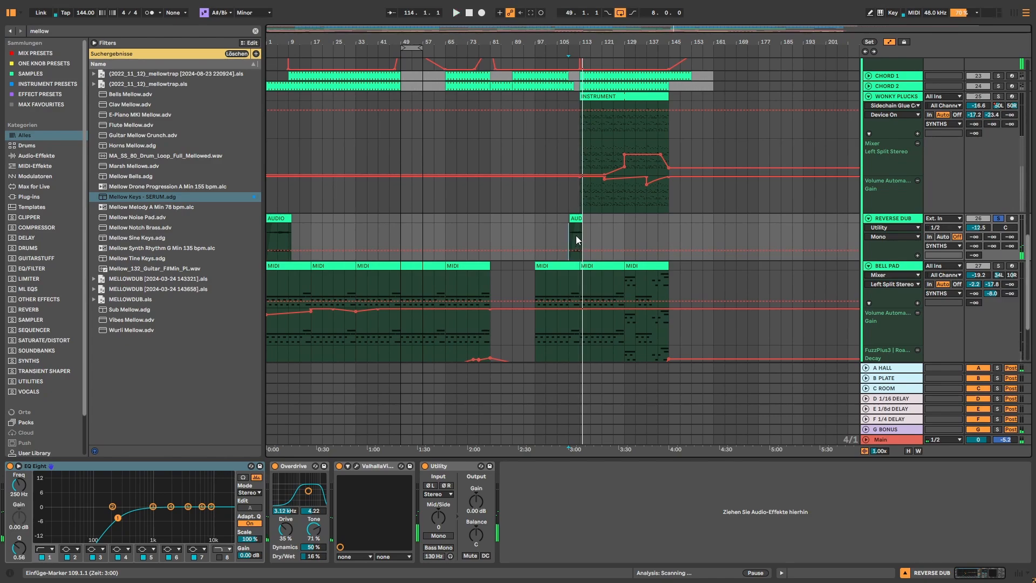
pyautogui.click(577, 240)
pyautogui.press('space')
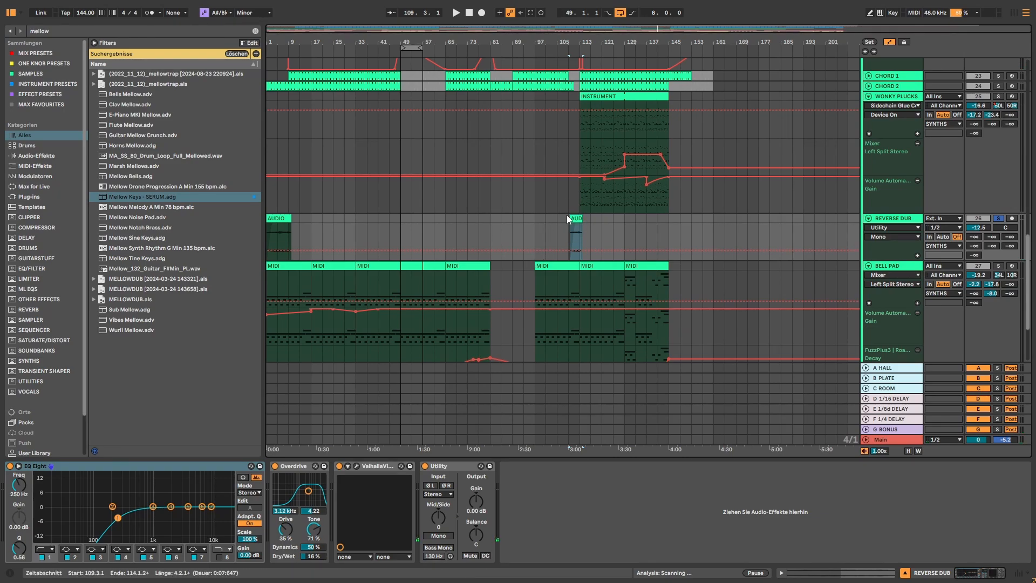
# Compare the Overdrive on REVERSE DUB off and on while the clip plays in solo
pyautogui.press('space')
pyautogui.click(275, 466)
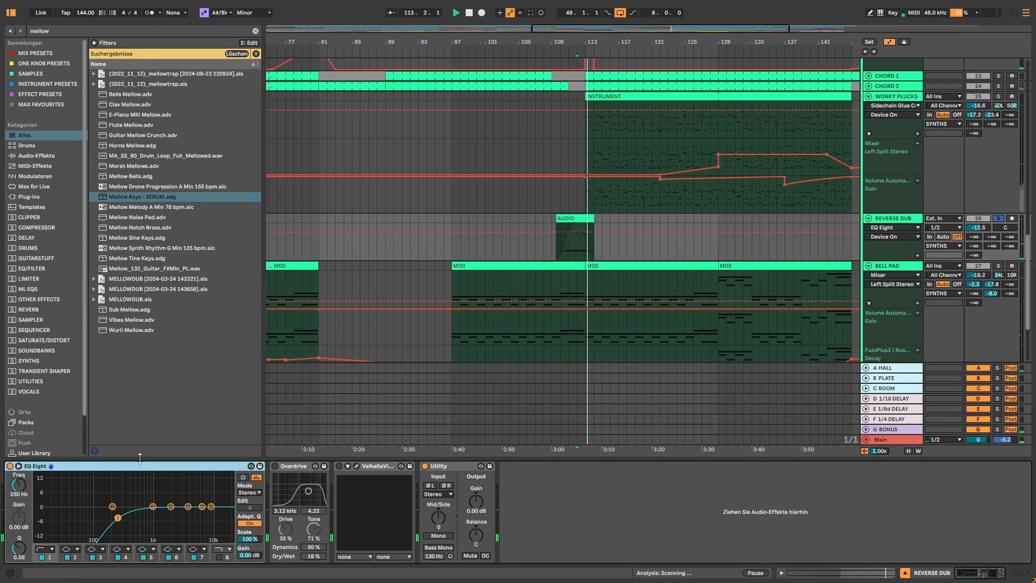
pyautogui.click(276, 467)
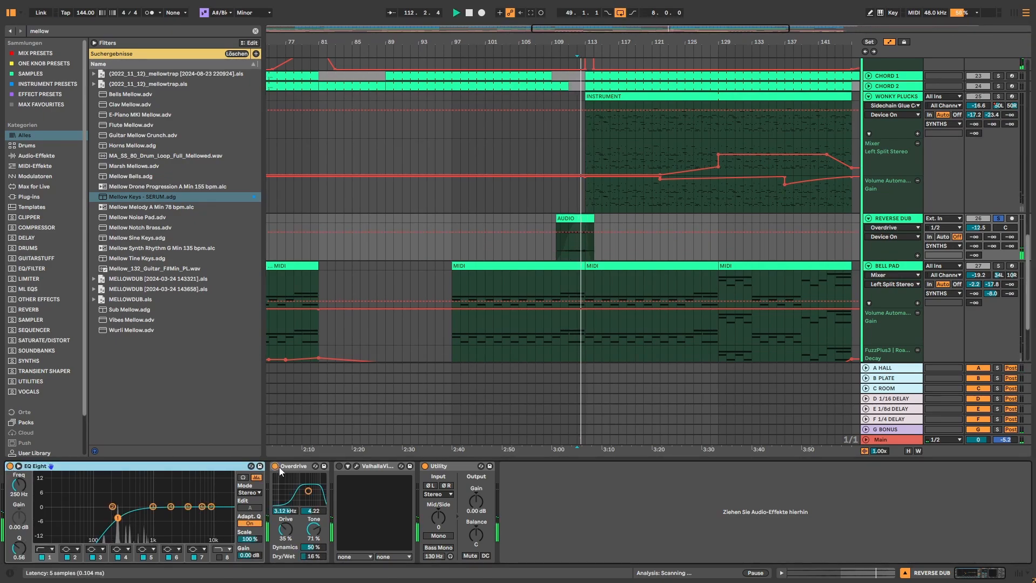
# Open the ValhallaVintageVerb settings on the REVERSE DUB track during playback, close the plug-in window, and stop playback
pyautogui.click(356, 466)
pyautogui.press('space')
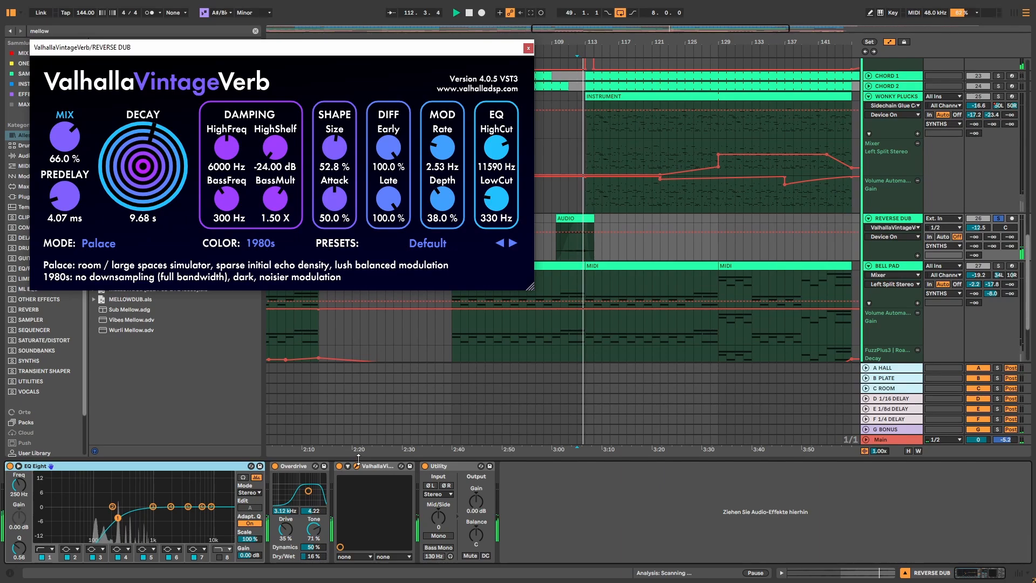
pyautogui.click(528, 48)
pyautogui.moveTo(743, 29); pyautogui.dragTo(743, 25)
pyautogui.press('space')
pyautogui.scroll(-2, 750, 181)
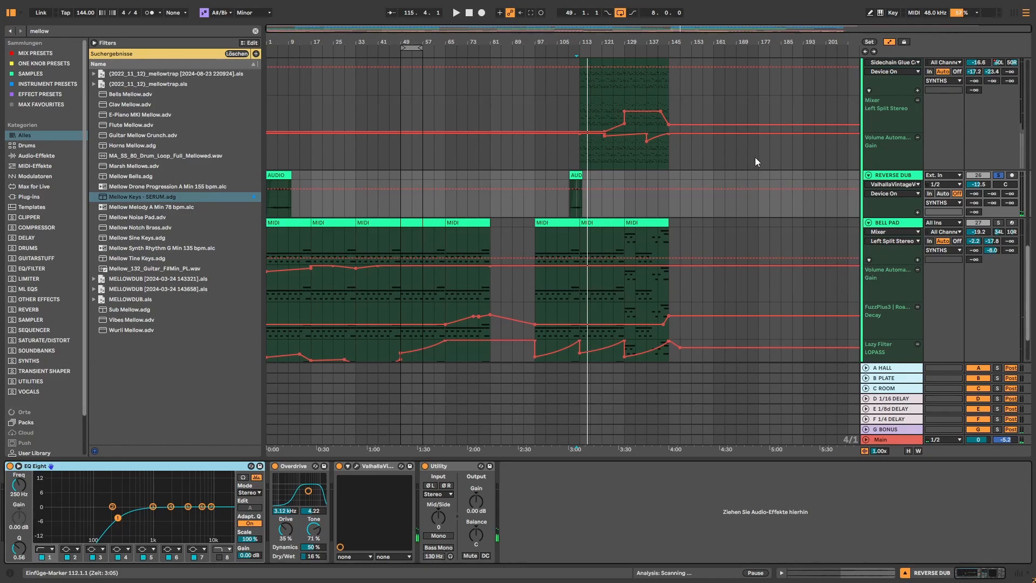
# Solo the BELL PAD track and play it back to hear its full effect chain
pyautogui.scroll(-3, 761, 158)
pyautogui.click(891, 151)
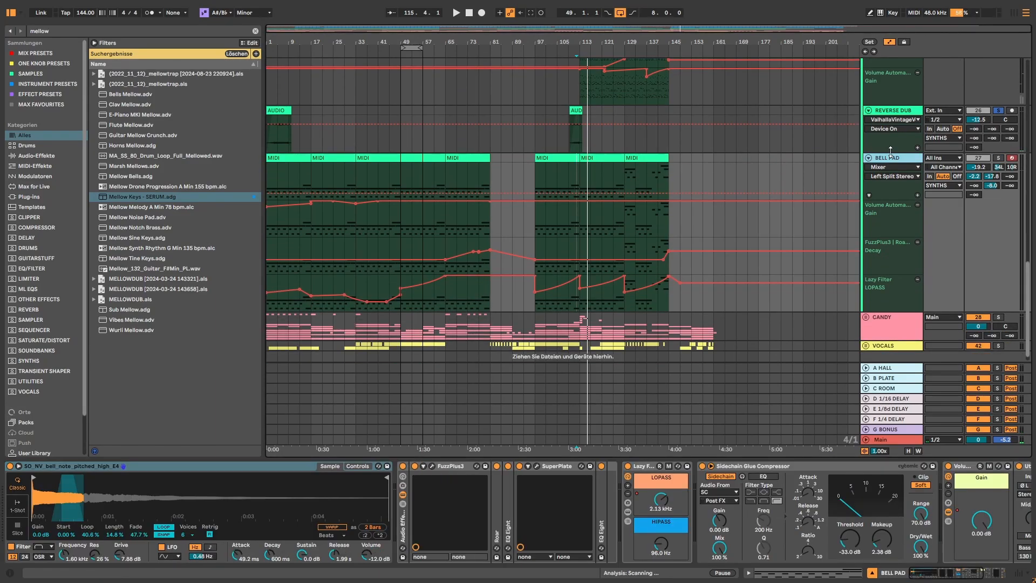
pyautogui.click(999, 157)
pyautogui.press('space')
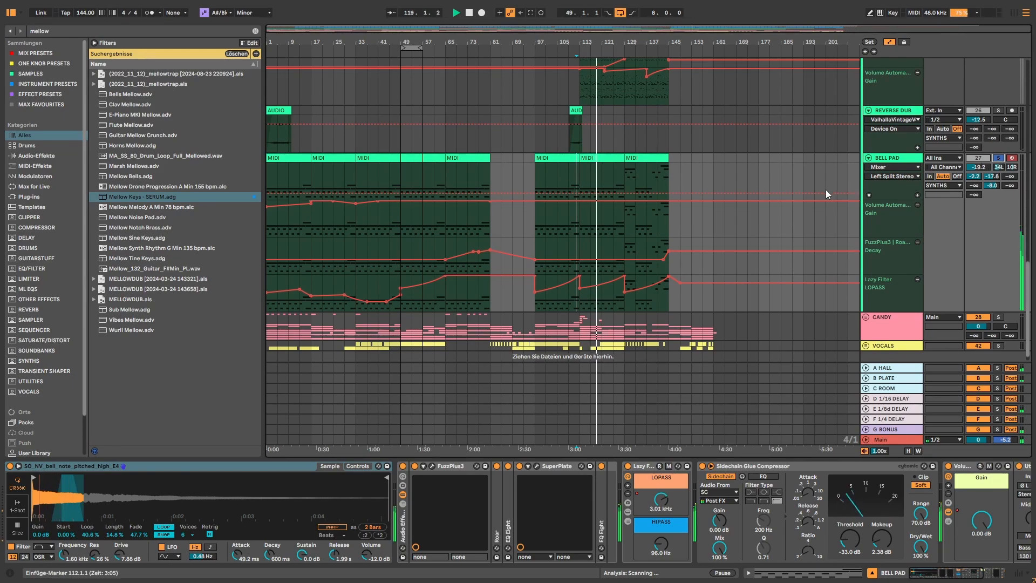
pyautogui.press('space')
# Audition BELL PAD with its Audio Effect Rack bypassed, switch the rack back on, and examine the looped part of the bell sample
pyautogui.click(402, 467)
pyautogui.press('space')
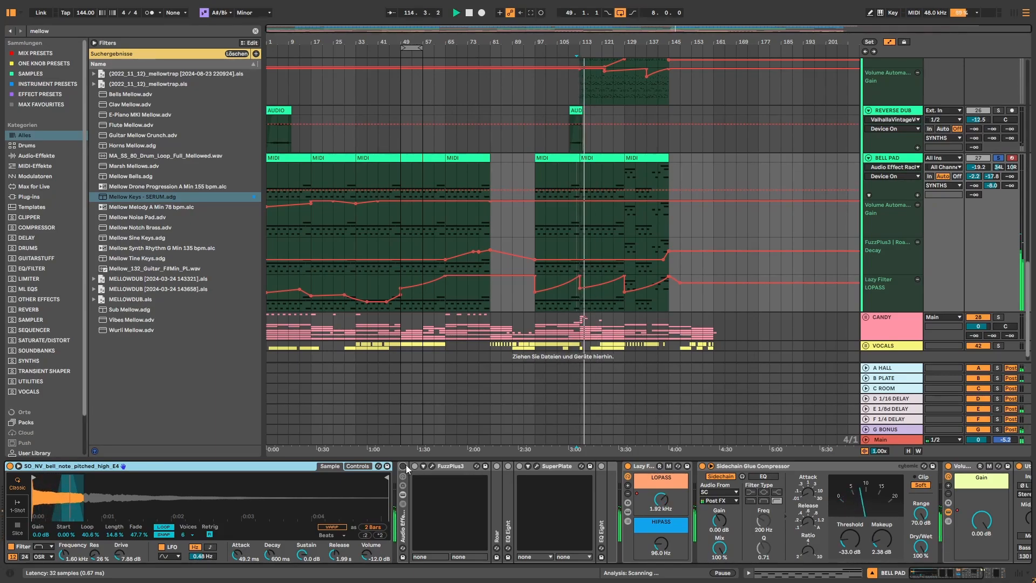
pyautogui.click(403, 466)
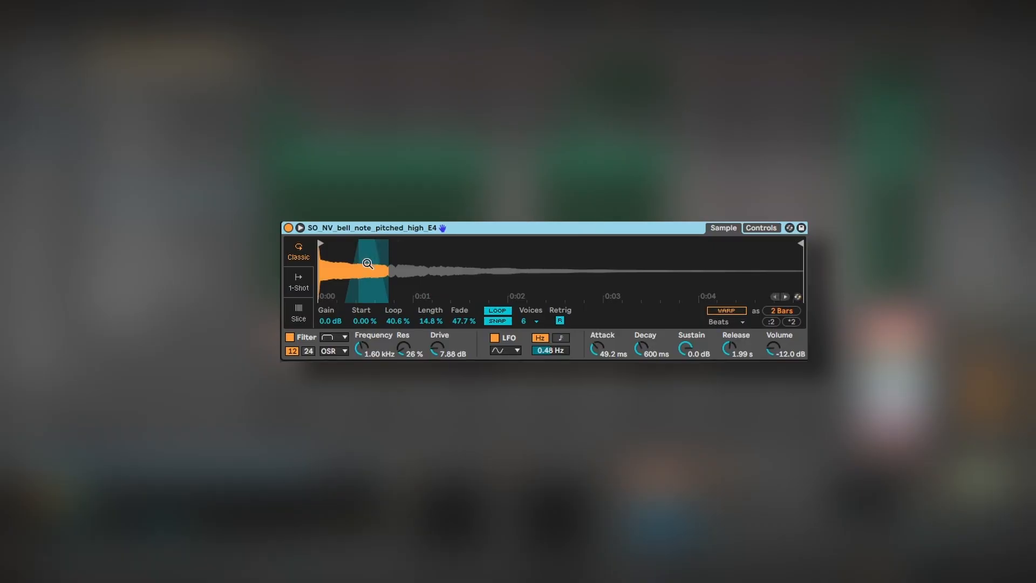
pyautogui.moveTo(366, 261); pyautogui.dragTo(381, 261)
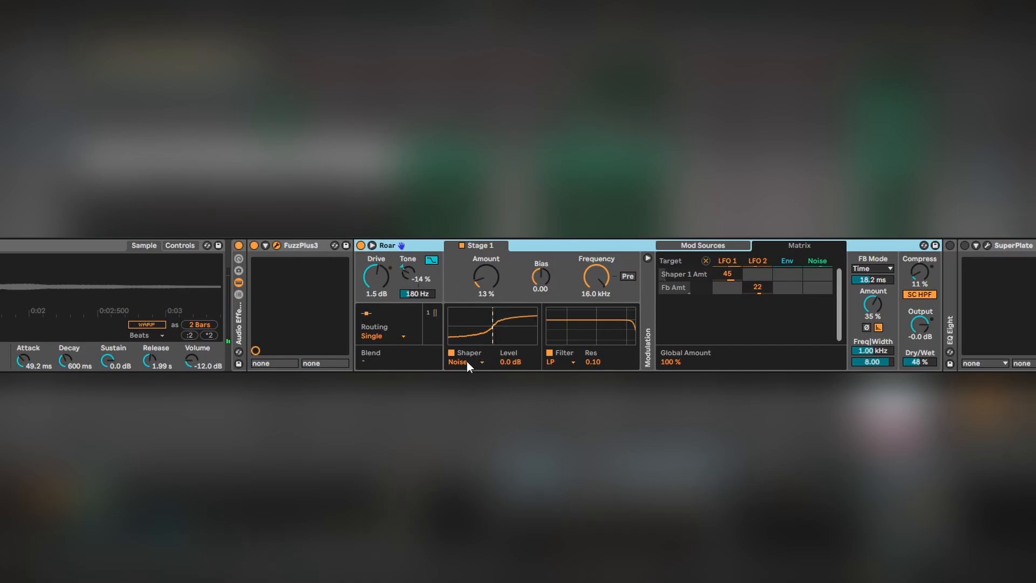
# Try a Roar Shaper Amount of 59%, undo it, and select the feedback Amount
pyautogui.moveTo(491, 283); pyautogui.dragTo(491, 249)
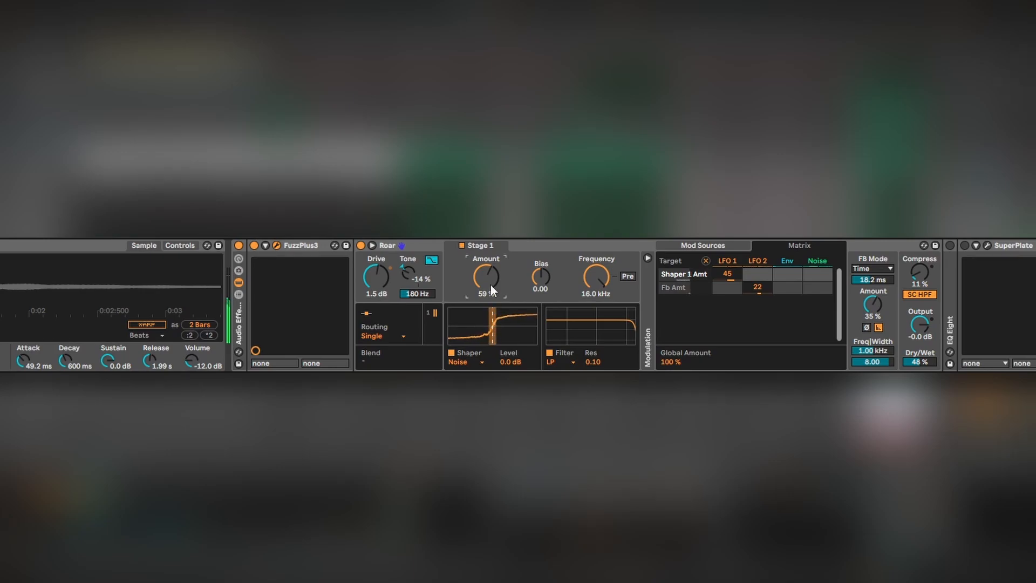
pyautogui.hotkey('ctrl', 'z')
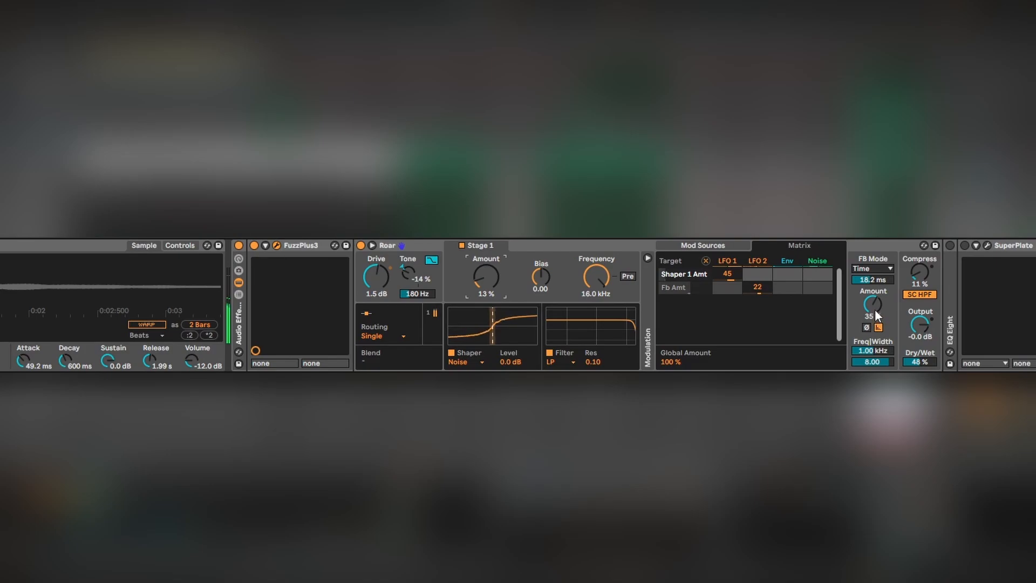
pyautogui.moveTo(877, 316)
pyautogui.mouseDown()
pyautogui.moveTo(877, 286)
pyautogui.moveTo(873, 313)
pyautogui.mouseUp()
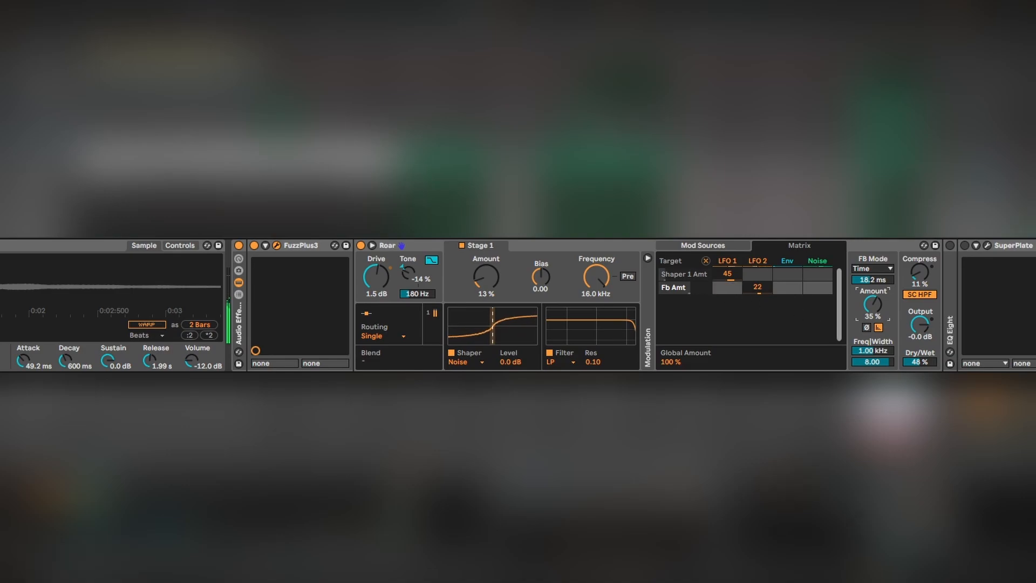
# Fold the Roar device to bring the EQ Eight low-cut behind it into focus
pyautogui.click(372, 245)
pyautogui.click(372, 245)
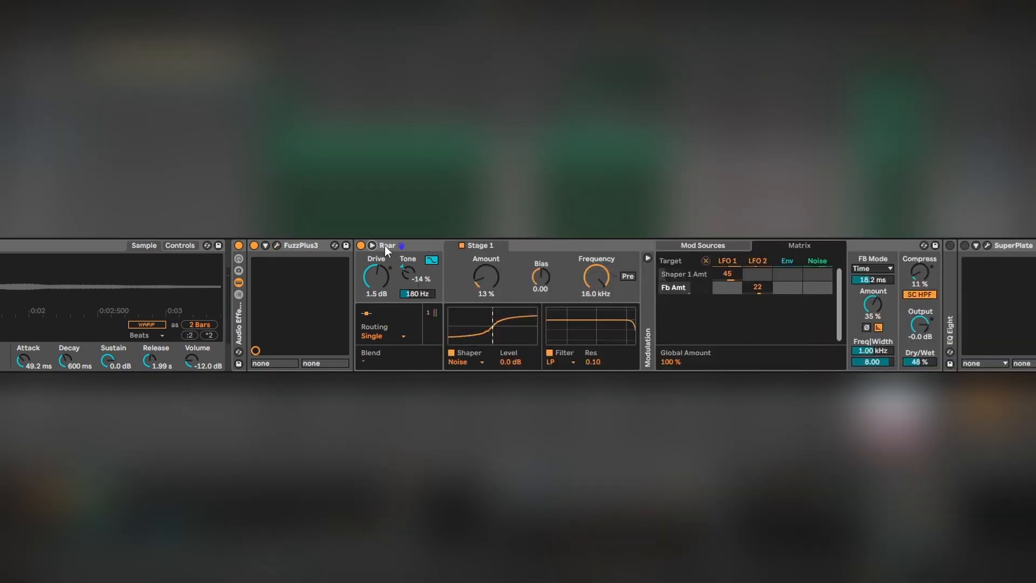
pyautogui.click(372, 245)
pyautogui.click(376, 247)
pyautogui.click(375, 246)
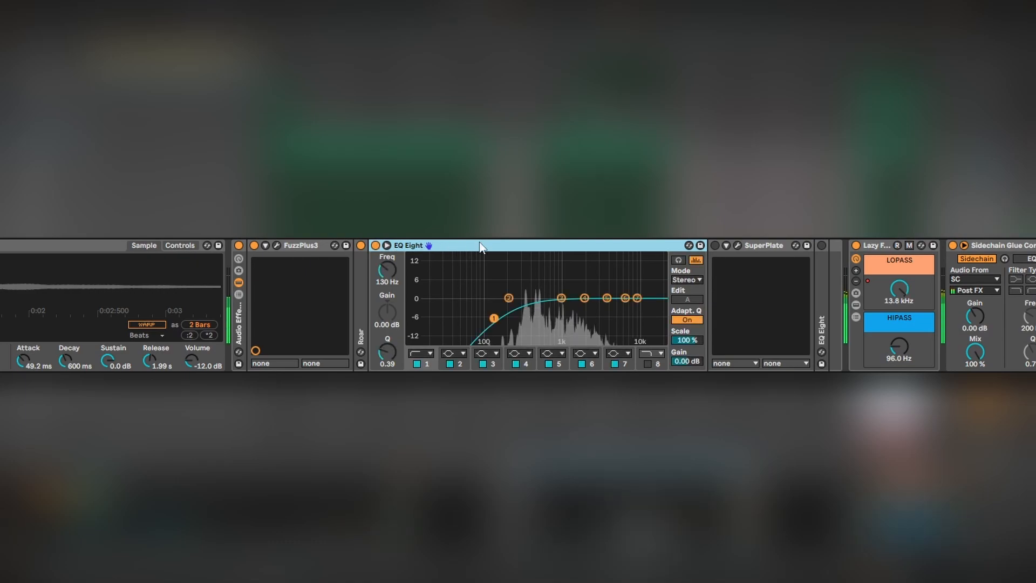
# Switch on SuperPlate, open its plug-in window, and switch on the EQ Eight that follows it
pyautogui.click(716, 245)
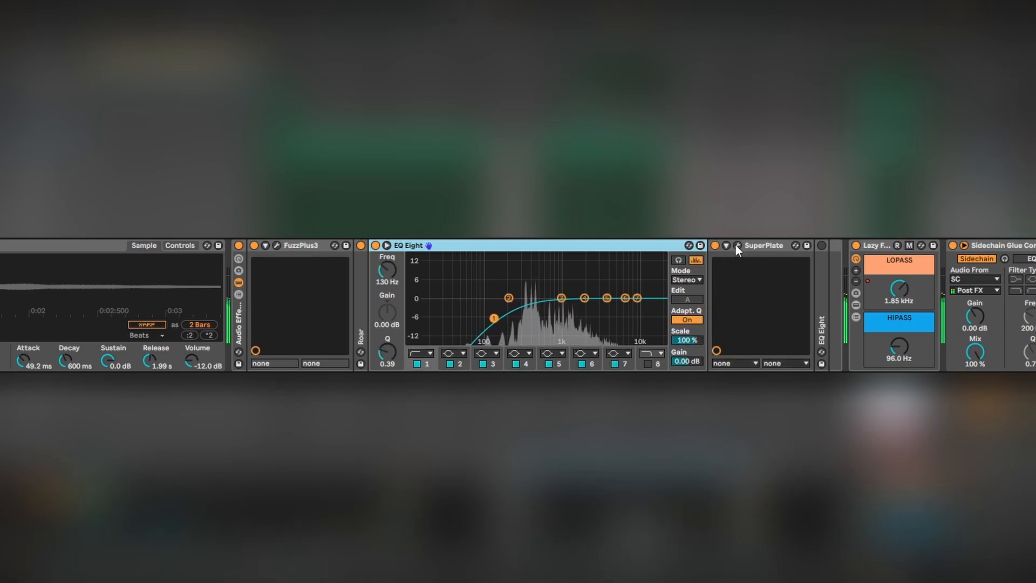
pyautogui.click(737, 244)
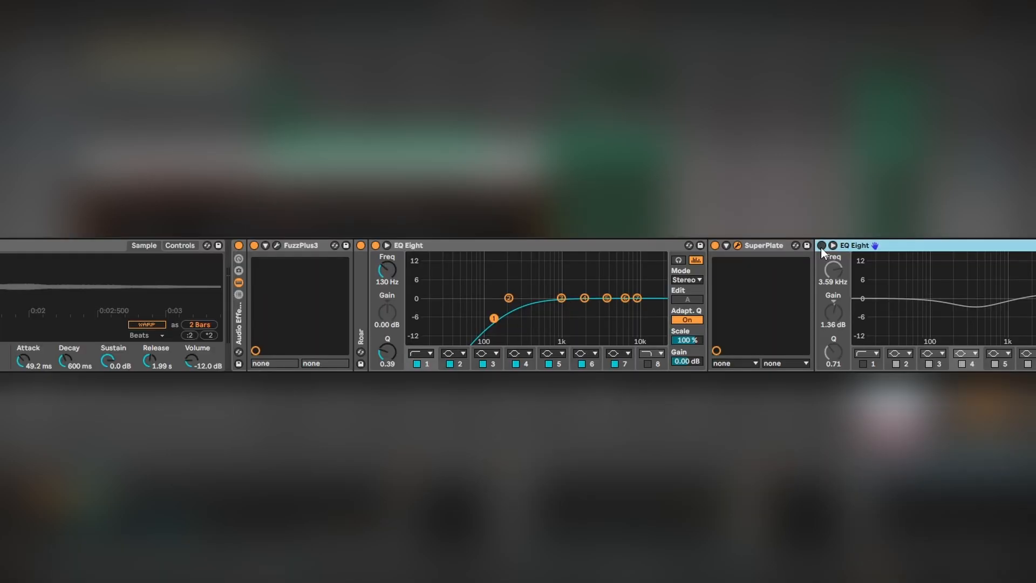
pyautogui.click(822, 245)
pyautogui.hscroll(5, 945, 370)
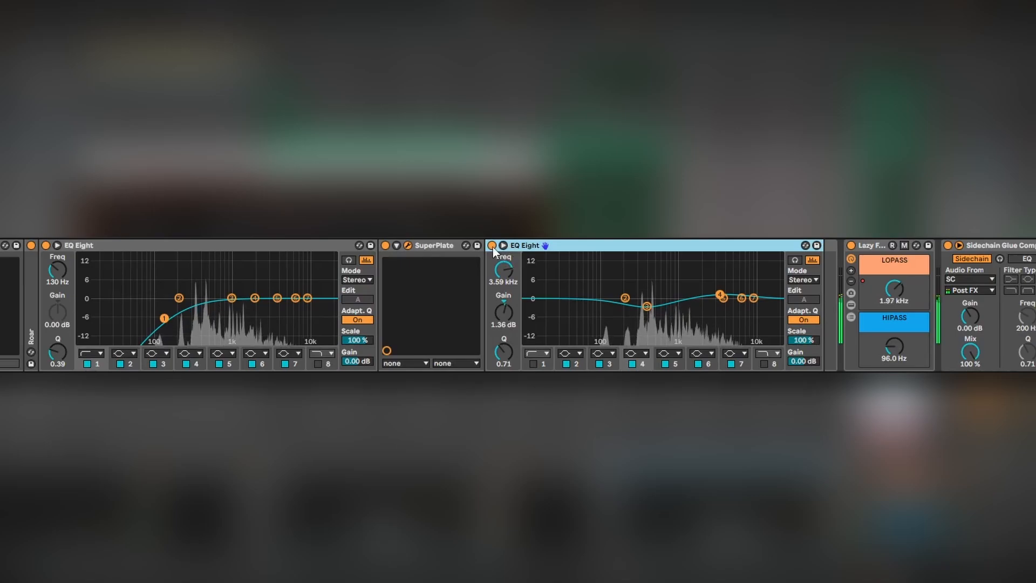
# Solo the whole SYNTHS group and audition it from bars 121 and 129
pyautogui.scroll(5, 1001, 117)
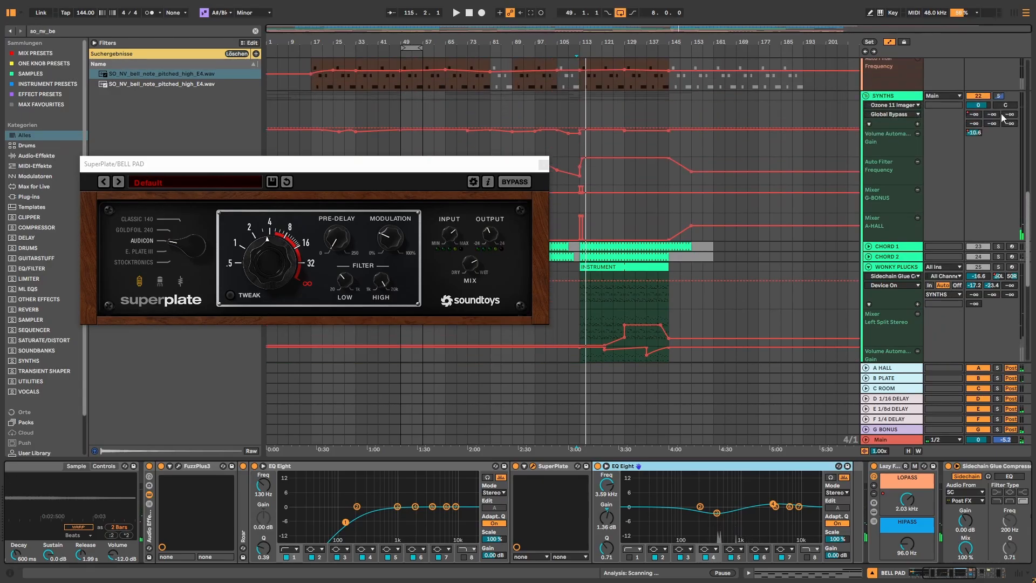
pyautogui.click(997, 96)
pyautogui.press('space')
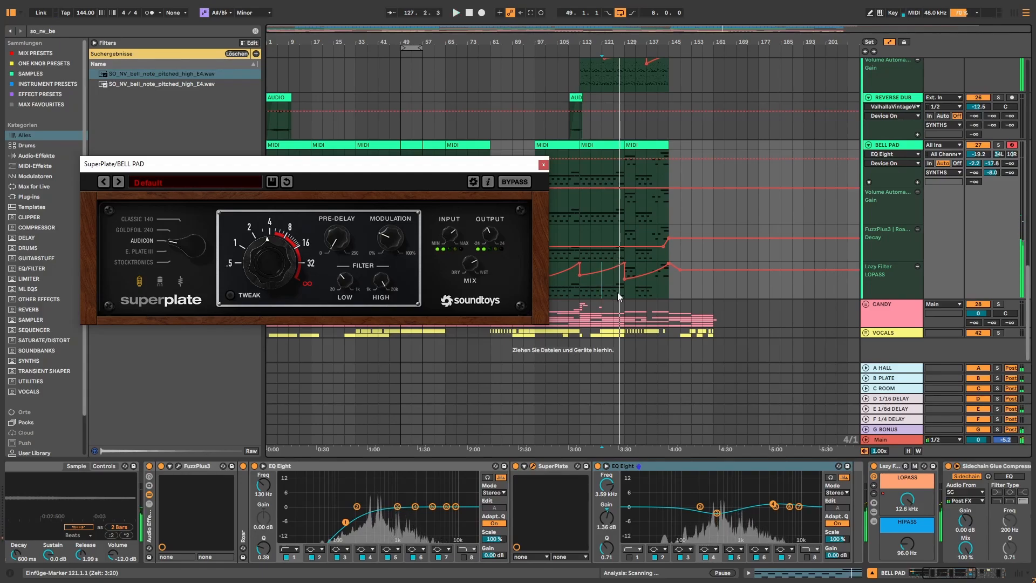
pyautogui.click(623, 287)
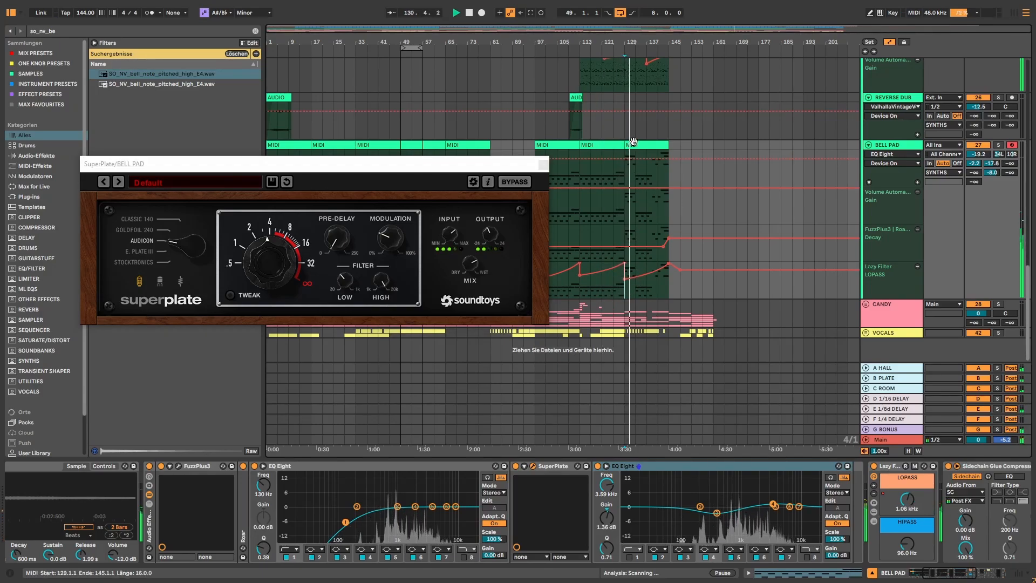
pyautogui.press('space')
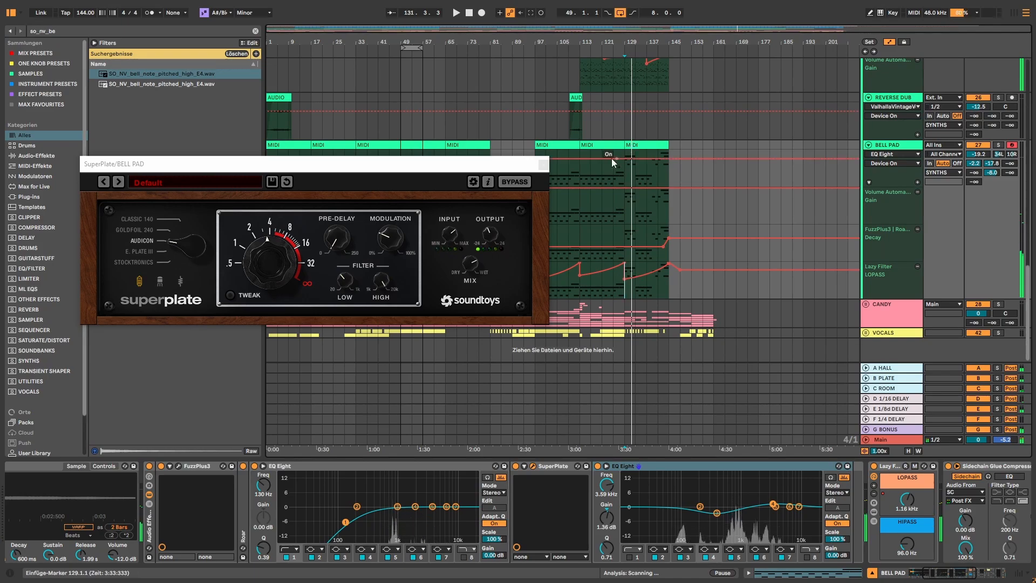
# Close the SuperPlate window, collapse the SYNTHS group, and expand the CANDY group
pyautogui.click(544, 165)
pyautogui.click(884, 209)
pyautogui.scroll(6, 885, 209)
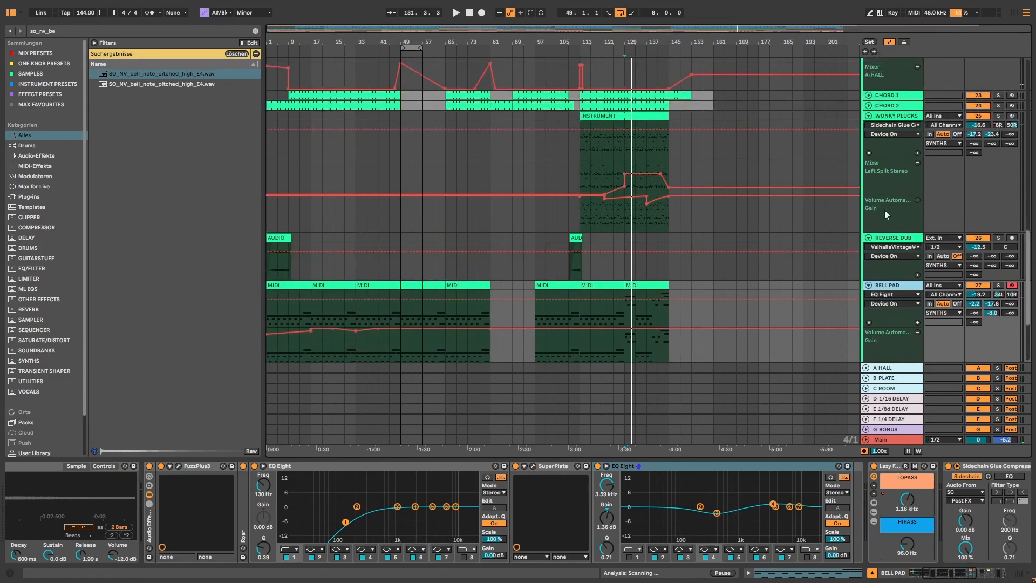
pyautogui.scroll(5, 884, 205)
pyautogui.click(866, 161)
pyautogui.click(866, 171)
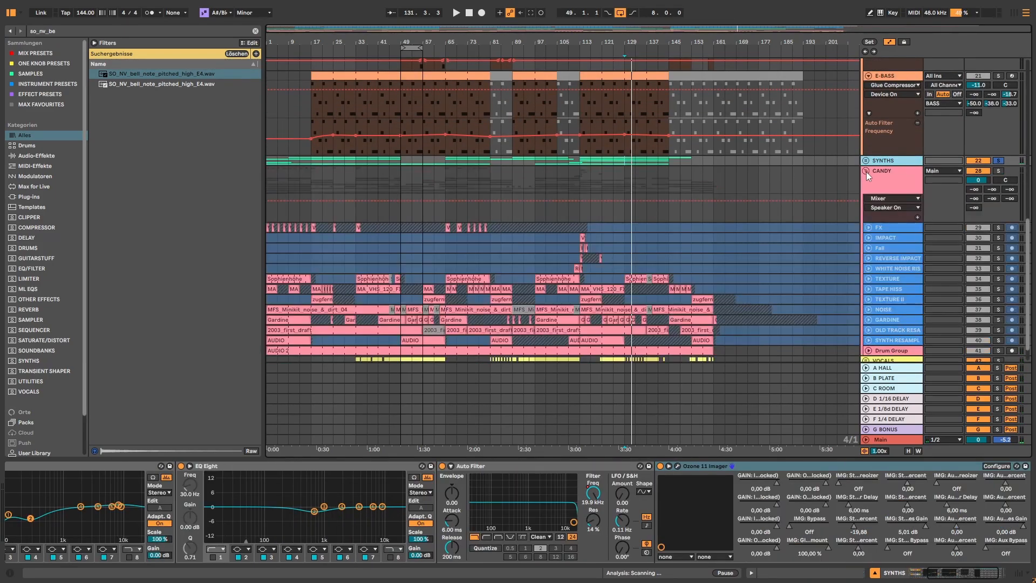
# Examine the device chains of the CANDY group and its Drum Group, OLD TRACK RESAMPLE, SYNTH RESAMPLE and FX tracks
pyautogui.click(878, 173)
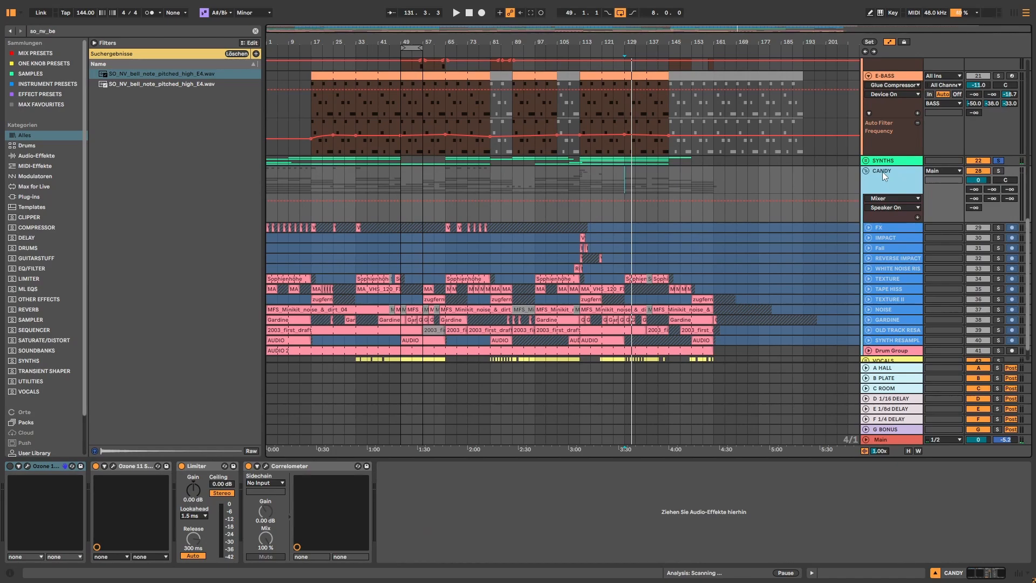
pyautogui.scroll(-2, 887, 168)
pyautogui.click(891, 322)
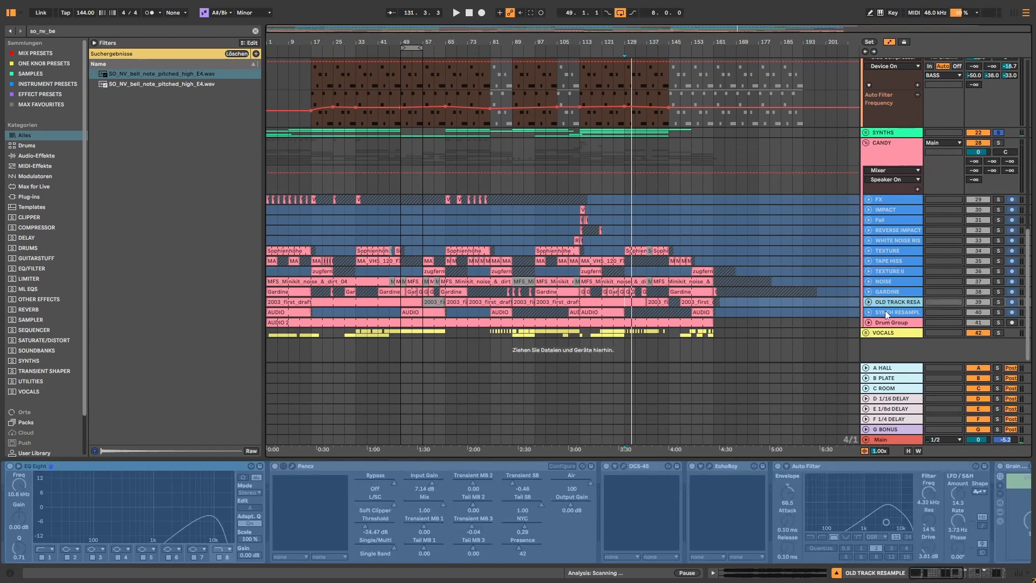
pyautogui.click(892, 303)
pyautogui.click(893, 312)
pyautogui.click(887, 198)
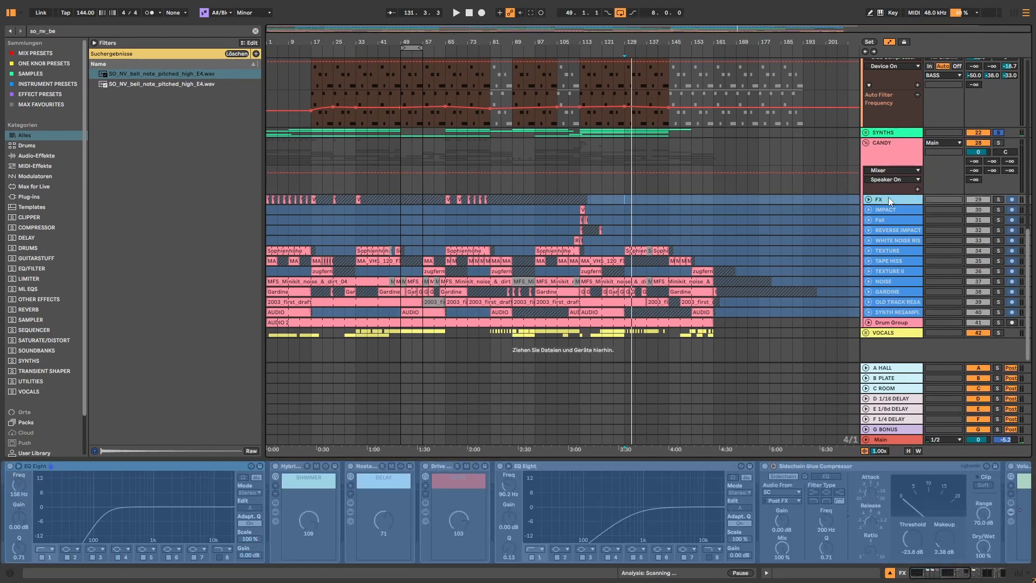
pyautogui.click(885, 147)
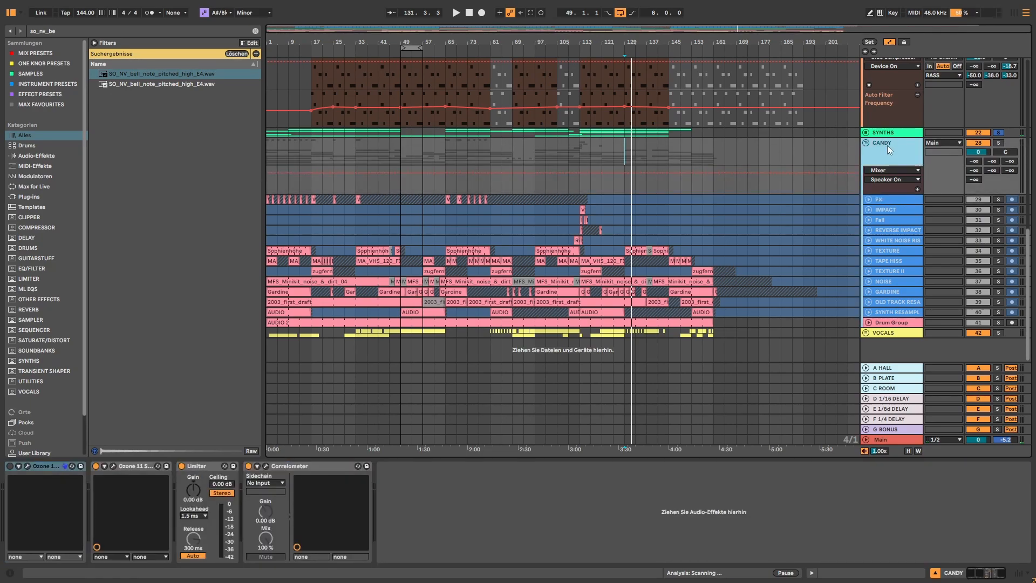
# Solo the CANDY group and audition it from bars 113 and 121
pyautogui.click(998, 143)
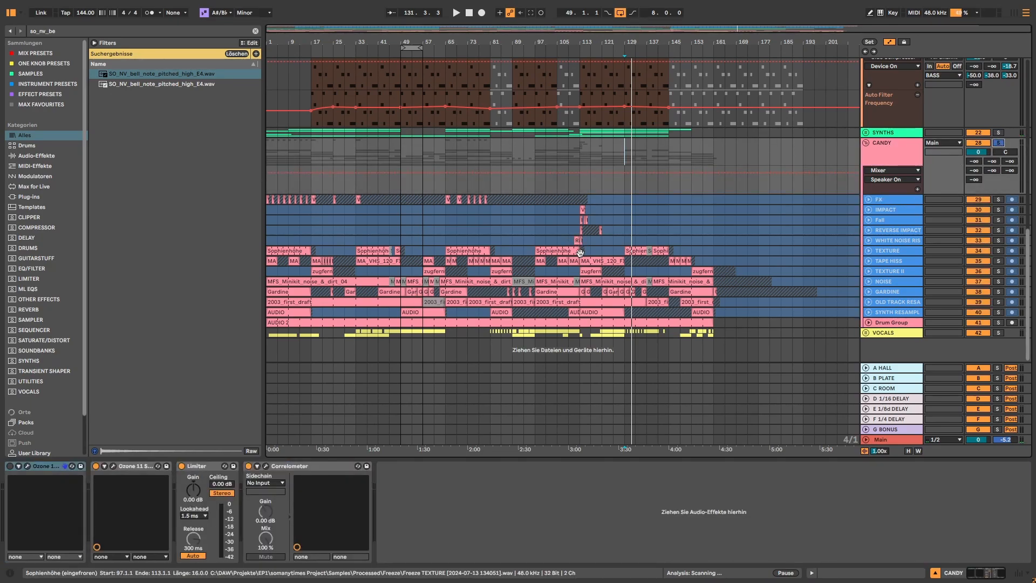
pyautogui.click(578, 183)
pyautogui.press('space')
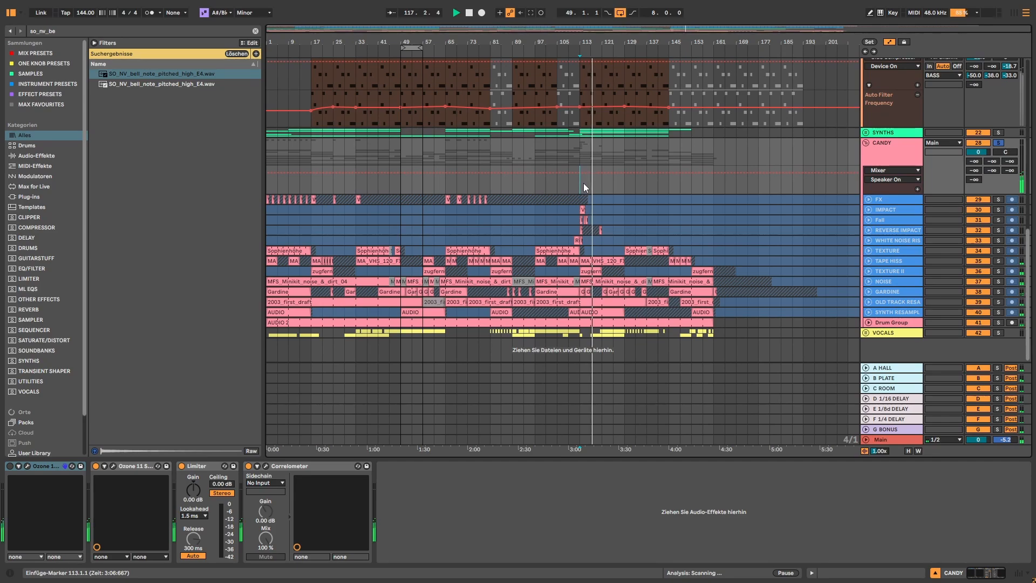
pyautogui.click(607, 252)
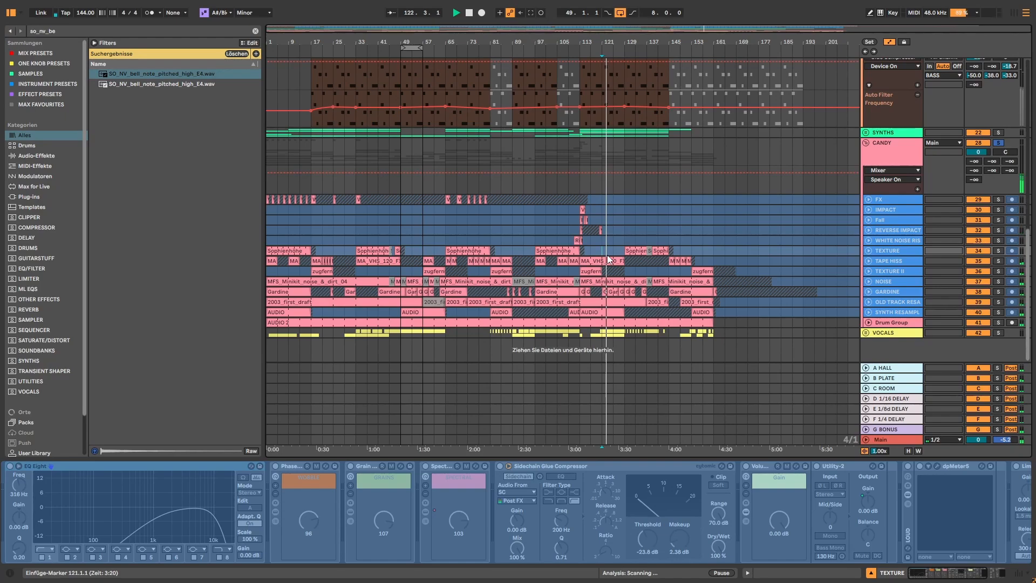
pyautogui.press('space')
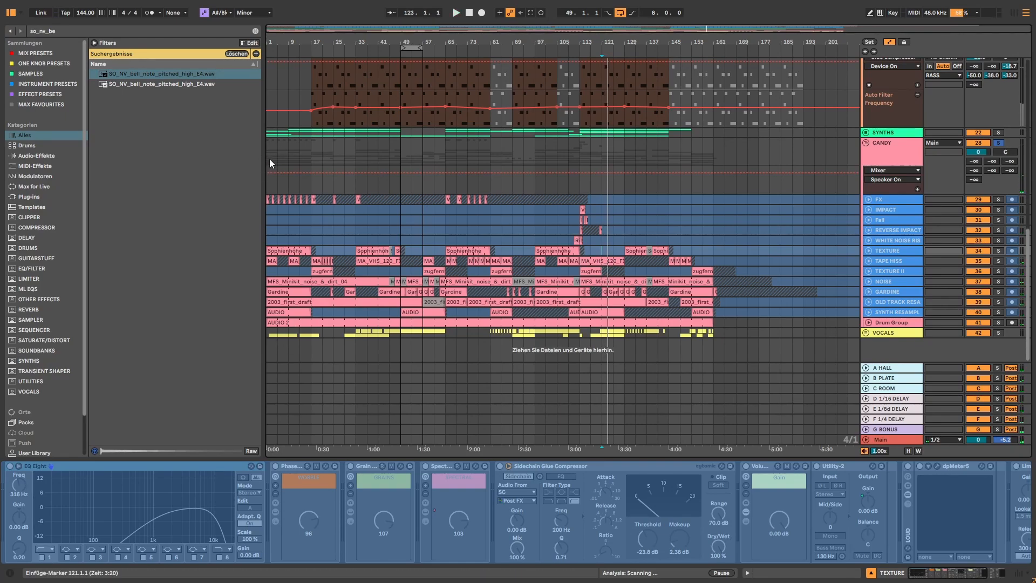
# Play the CANDY group from bar 1 and solo its FX track
pyautogui.click(270, 159)
pyautogui.press('space')
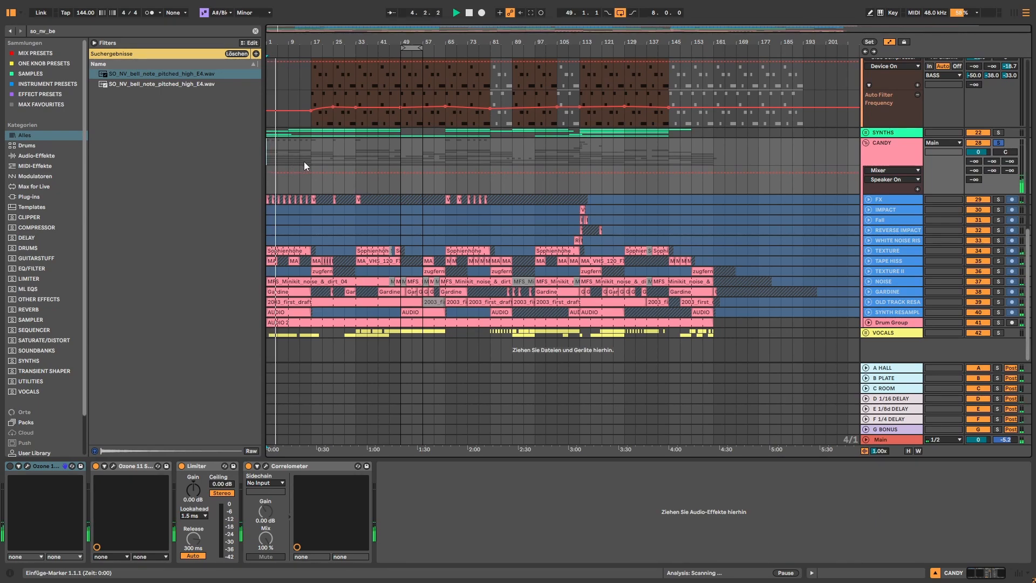
pyautogui.click(997, 202)
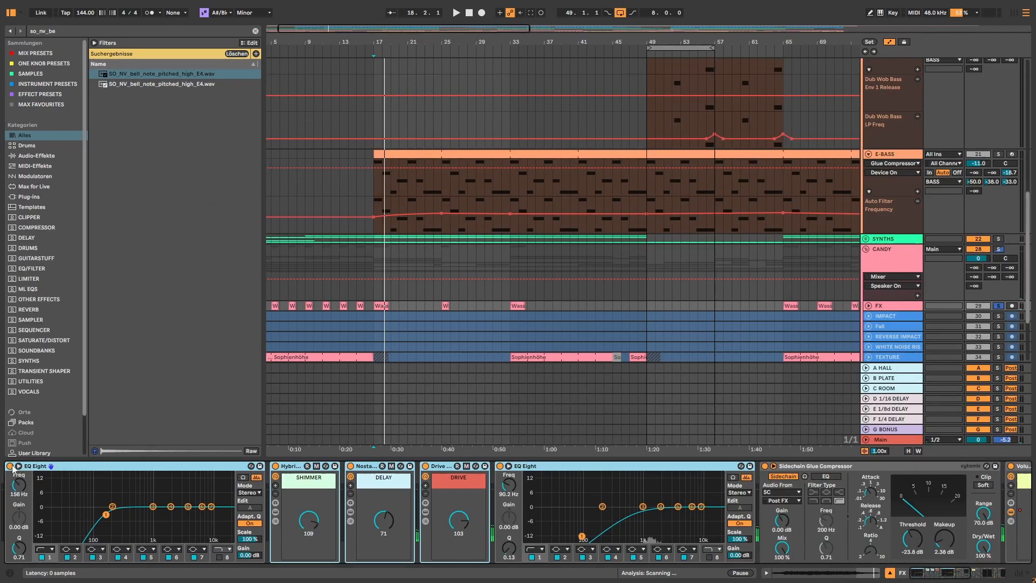
# Group the FX track's selected effects into an Audio Effect Rack, bypass it, unfold the track, and audition the dry Wasserstrahl clip
pyautogui.click(10, 466)
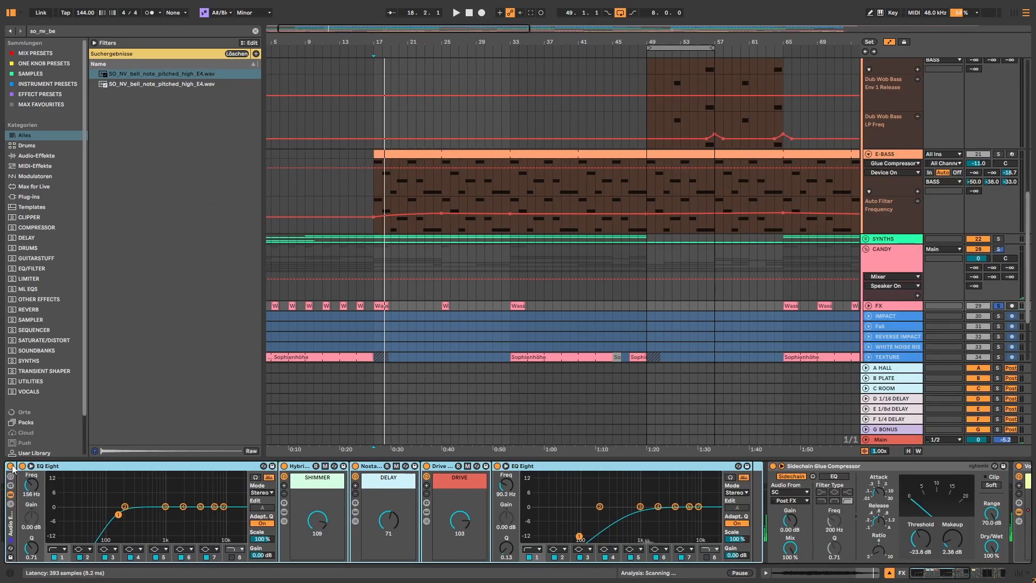
pyautogui.press('space')
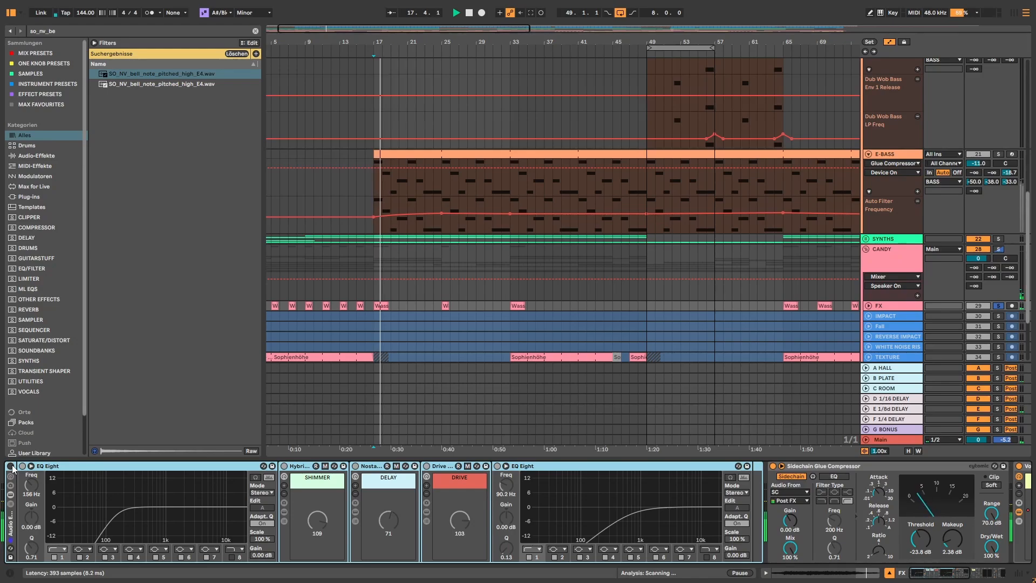
pyautogui.click(869, 306)
pyautogui.press('space')
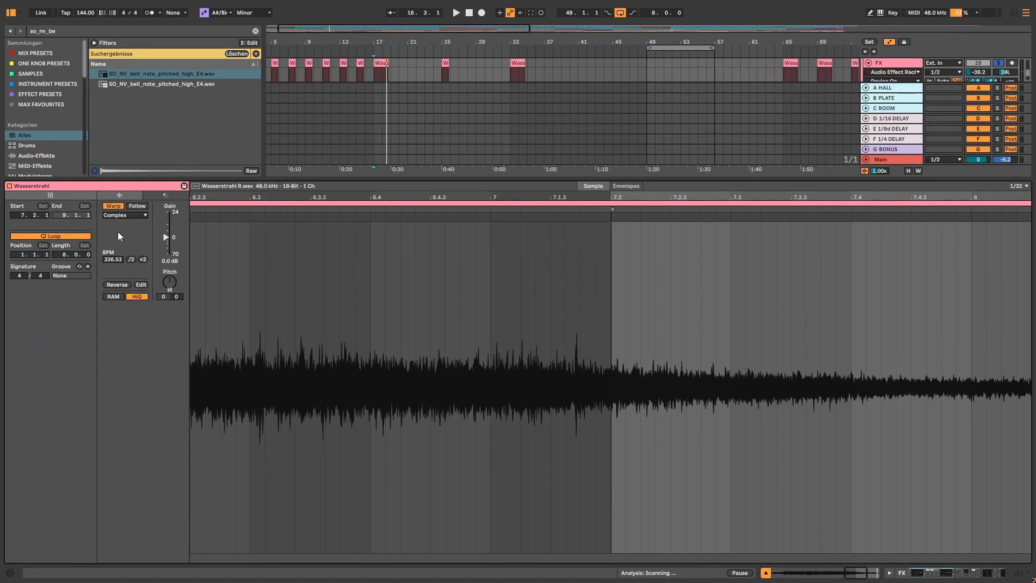
pyautogui.press('space')
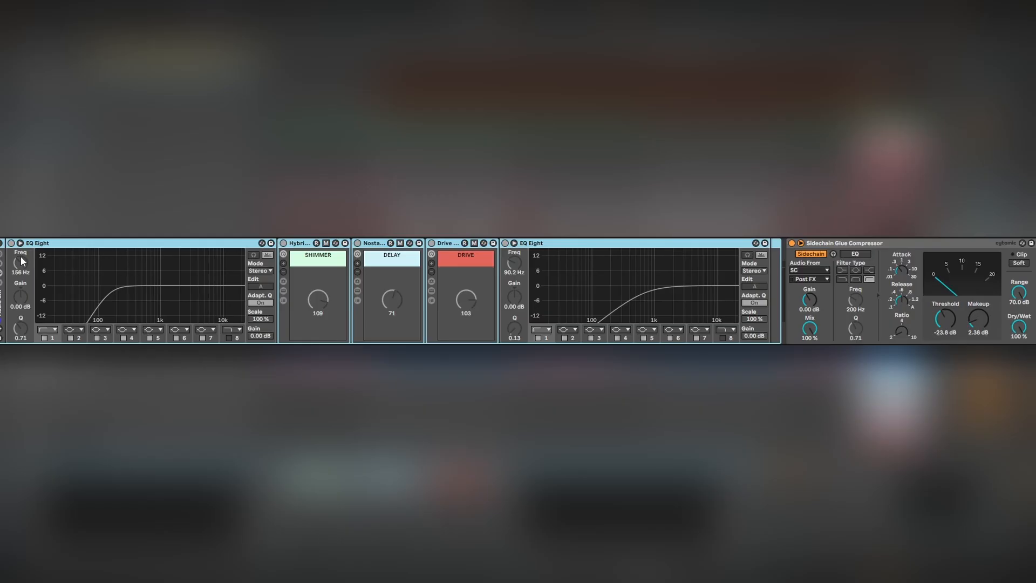
# Enable the FX track's first EQ Eight, compare the SHIMMER rack off and on during playback, and fold it after inspecting its devices
pyautogui.click(505, 243)
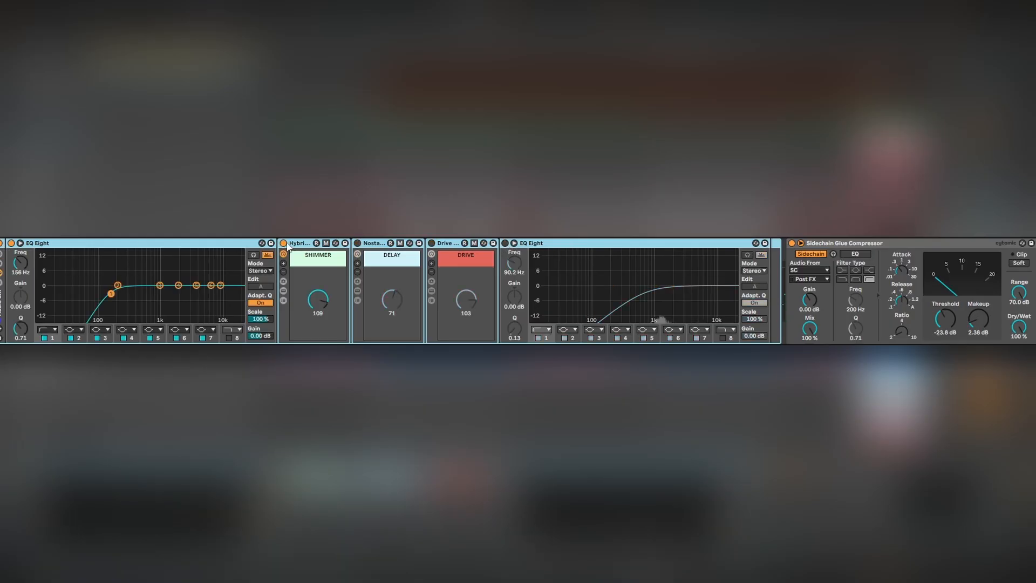
pyautogui.press('space')
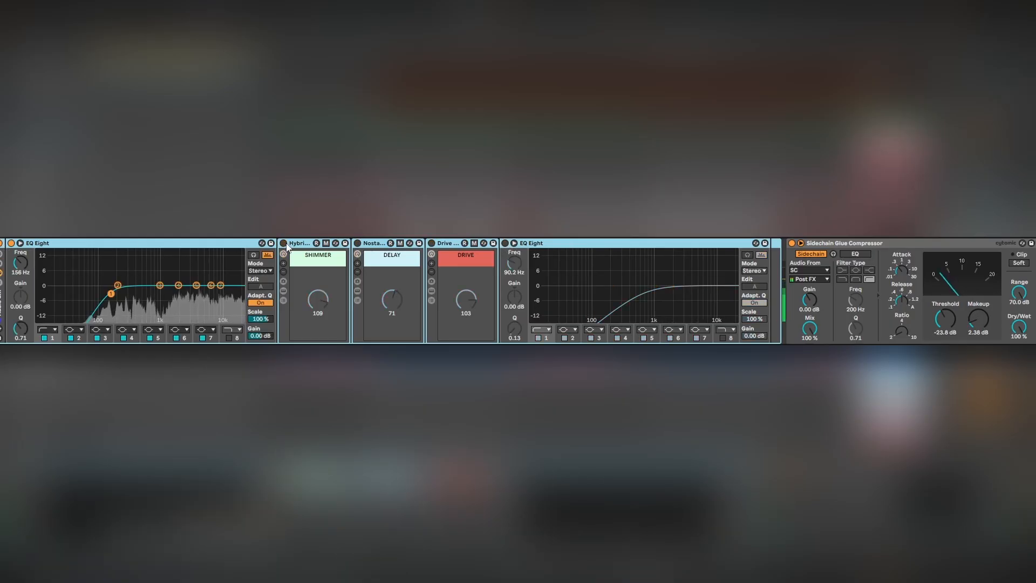
pyautogui.click(284, 243)
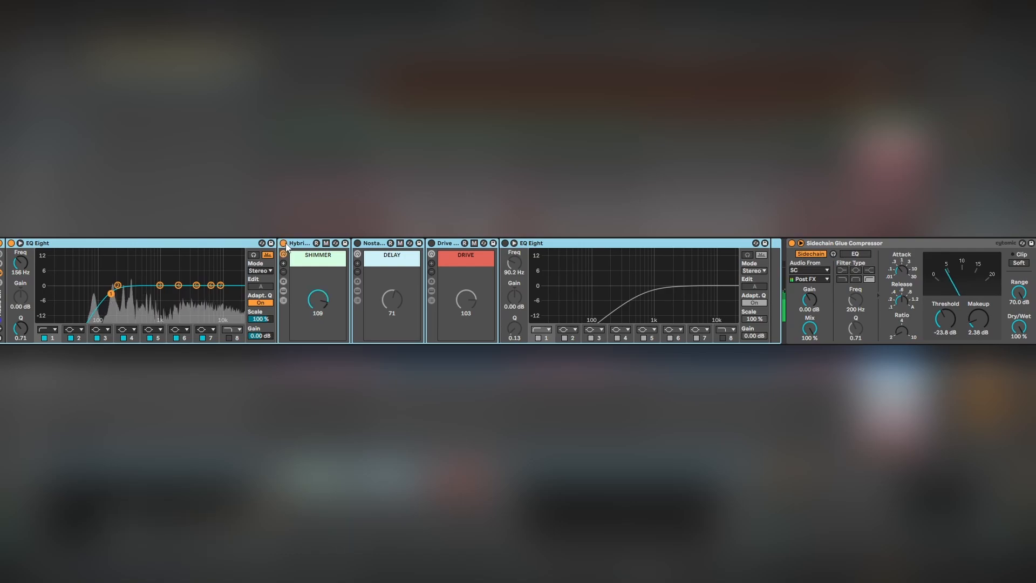
pyautogui.click(283, 291)
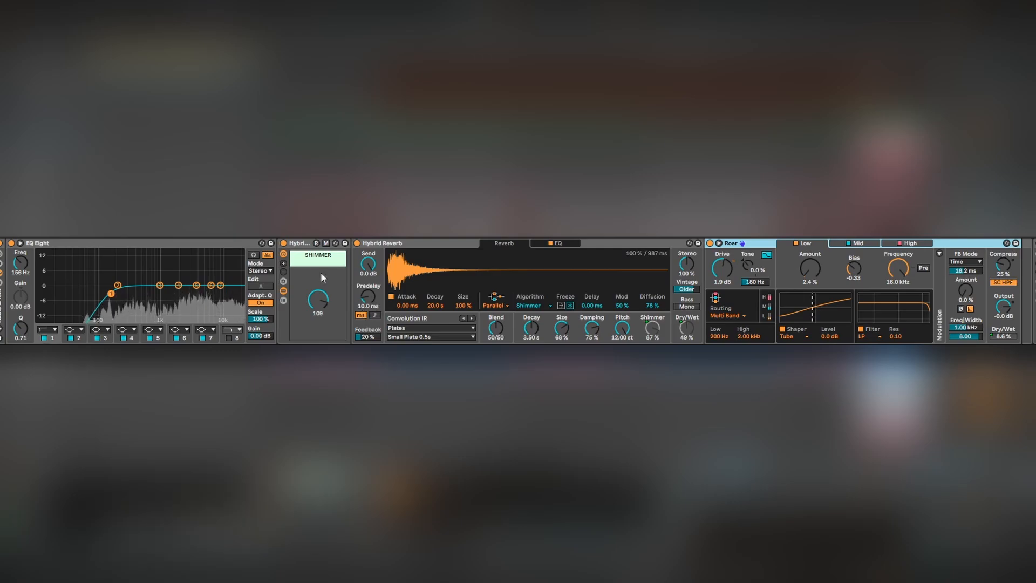
pyautogui.doubleClick(306, 245)
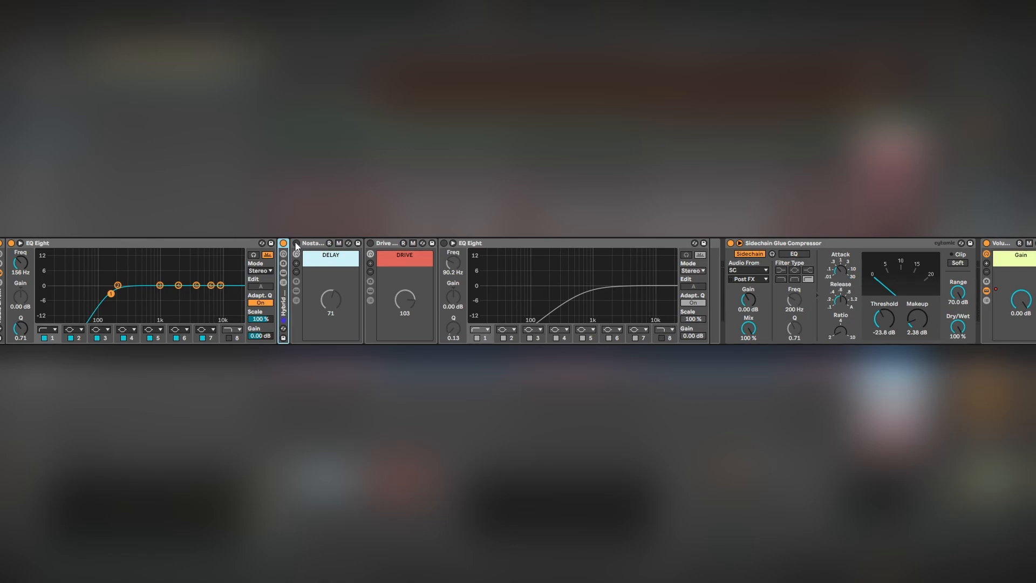
# Enable the DELAY rack, show its devices, and unfold its Delay and both Shifters for inspection
pyautogui.click(296, 244)
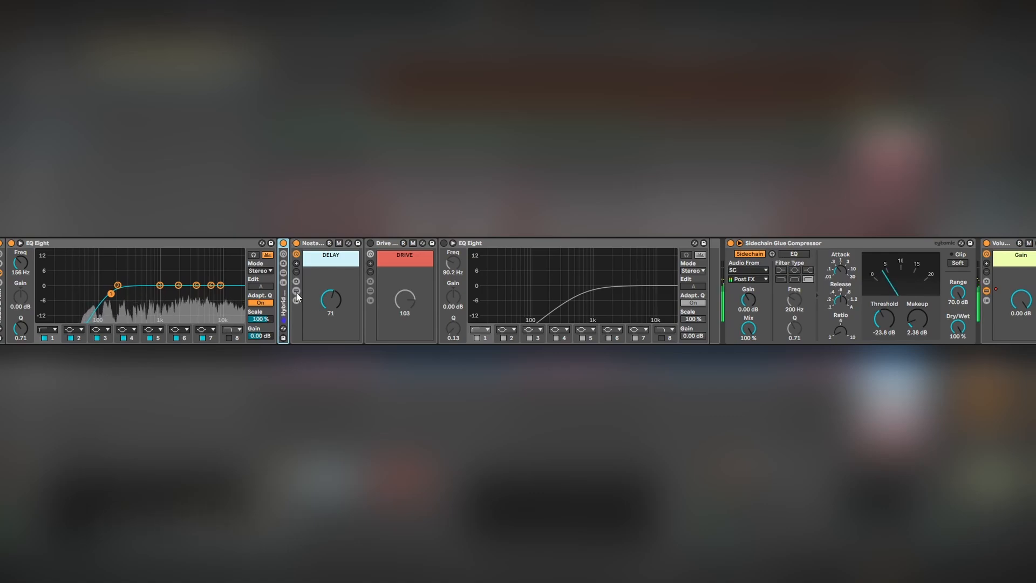
pyautogui.click(296, 292)
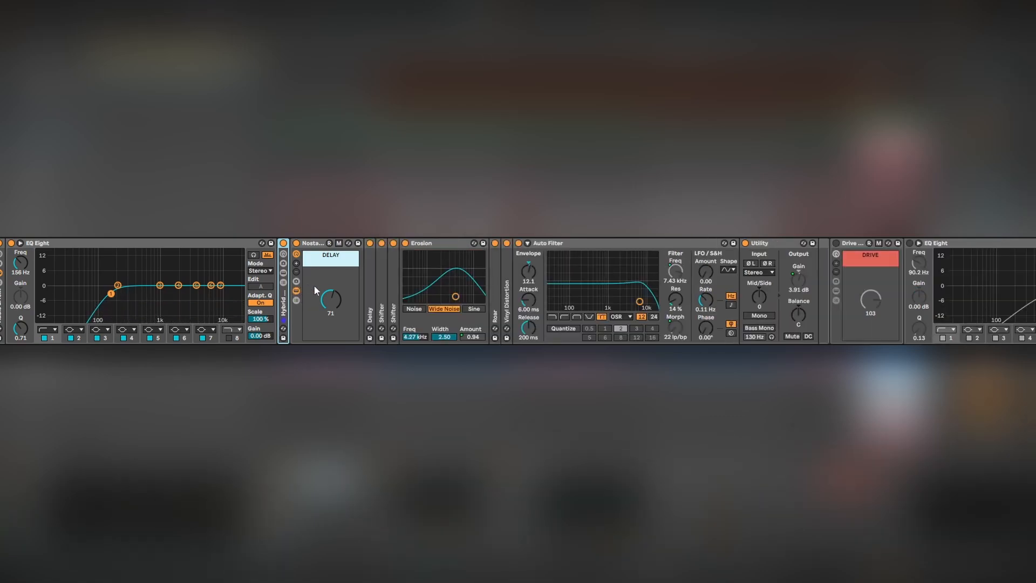
pyautogui.doubleClick(366, 278)
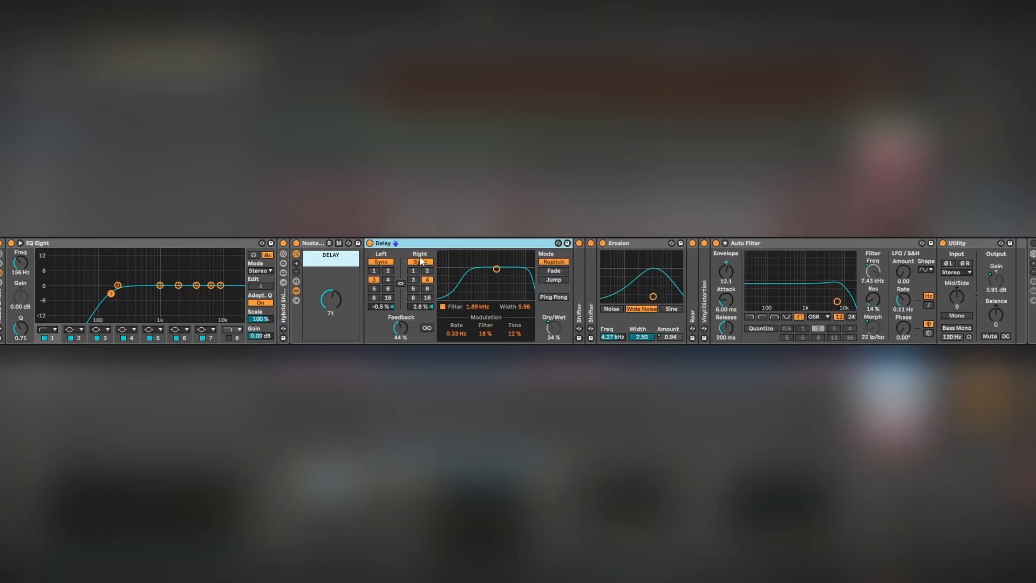
pyautogui.doubleClick(582, 265)
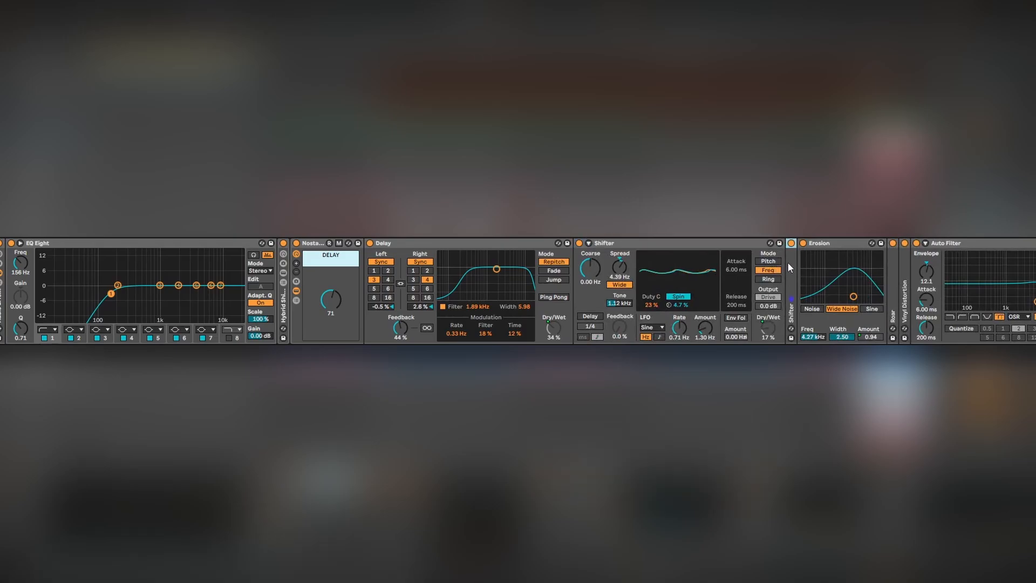
pyautogui.doubleClick(791, 263)
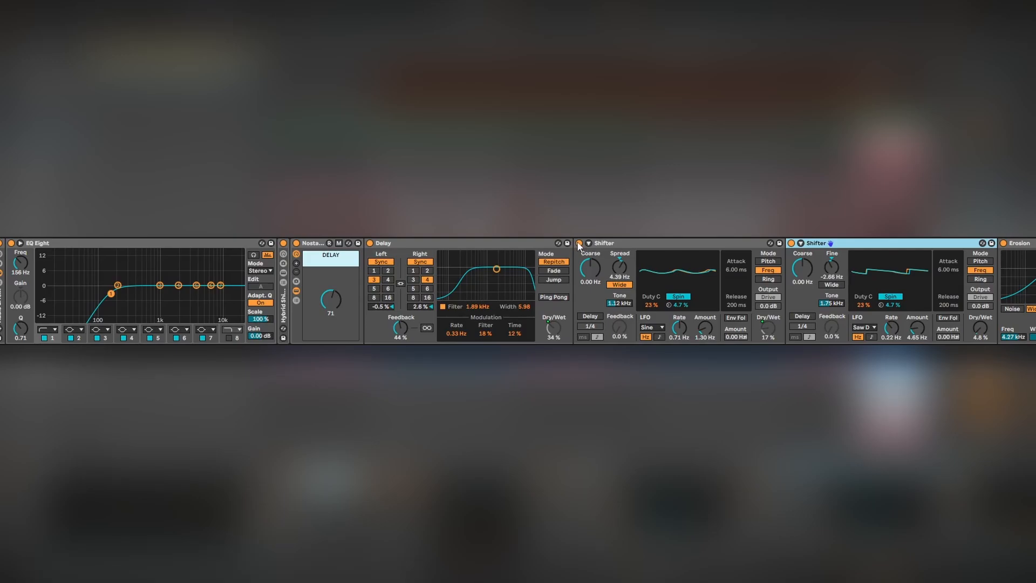
# Compare the DELAY rack's sound with both Shifters bypassed and re-enabled during playback
pyautogui.click(578, 243)
pyautogui.click(791, 243)
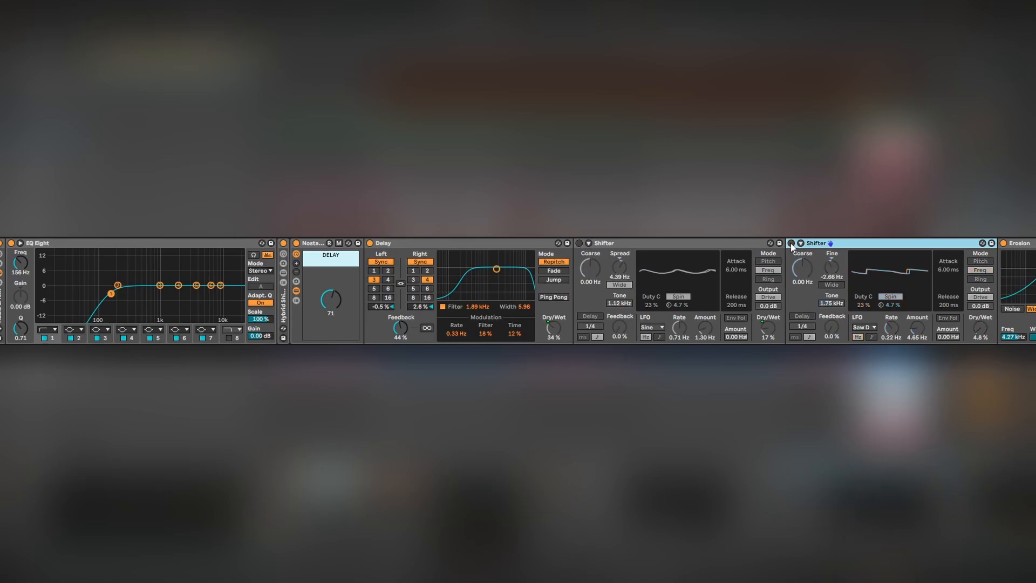
pyautogui.press('space')
pyautogui.click(791, 243)
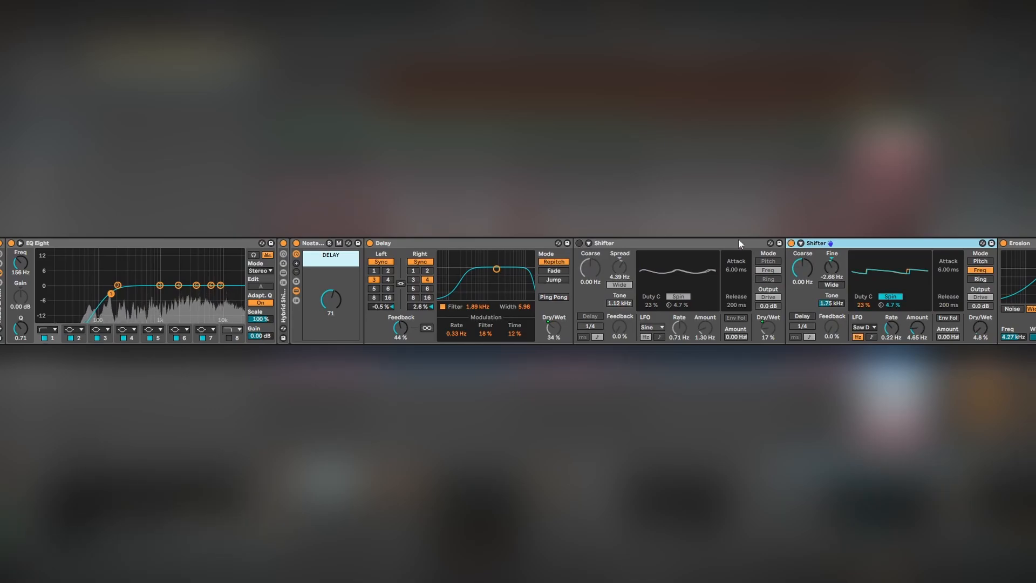
pyautogui.click(580, 243)
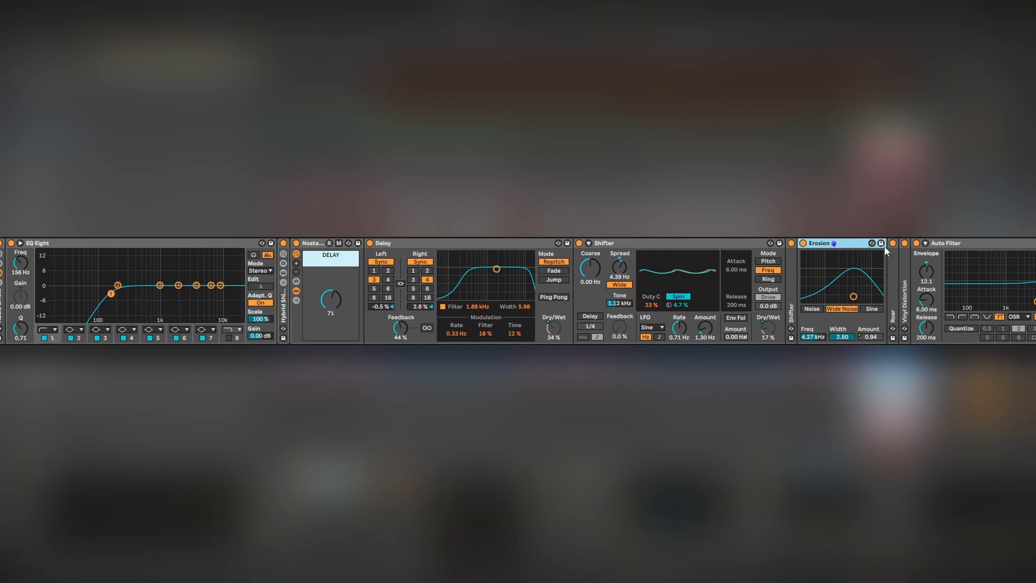
# Inspect the DELAY rack's Roar and Vinyl Distortion, hide its devices, and audition the DELAY macro up to 127
pyautogui.doubleClick(892, 255)
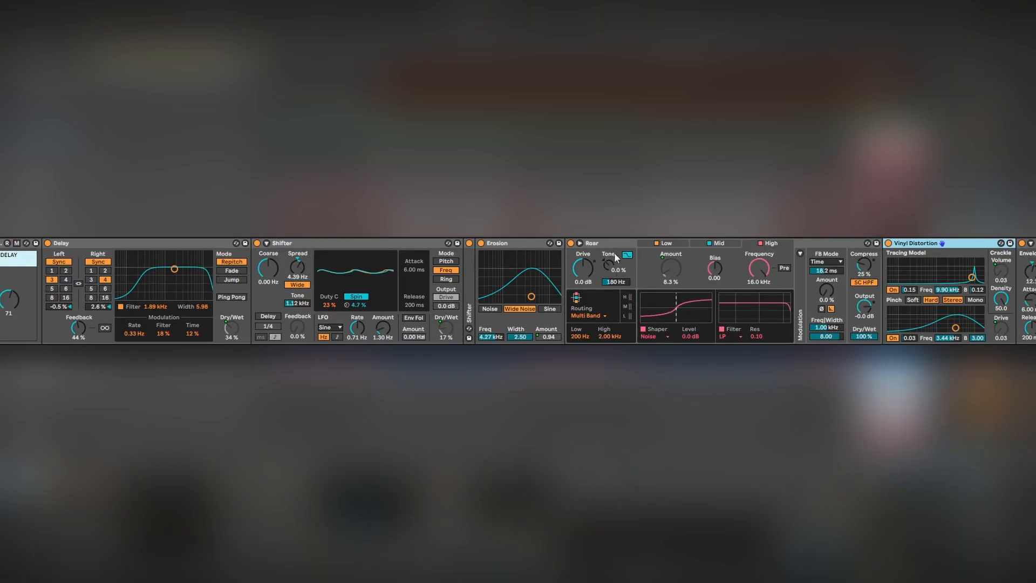
pyautogui.click(605, 244)
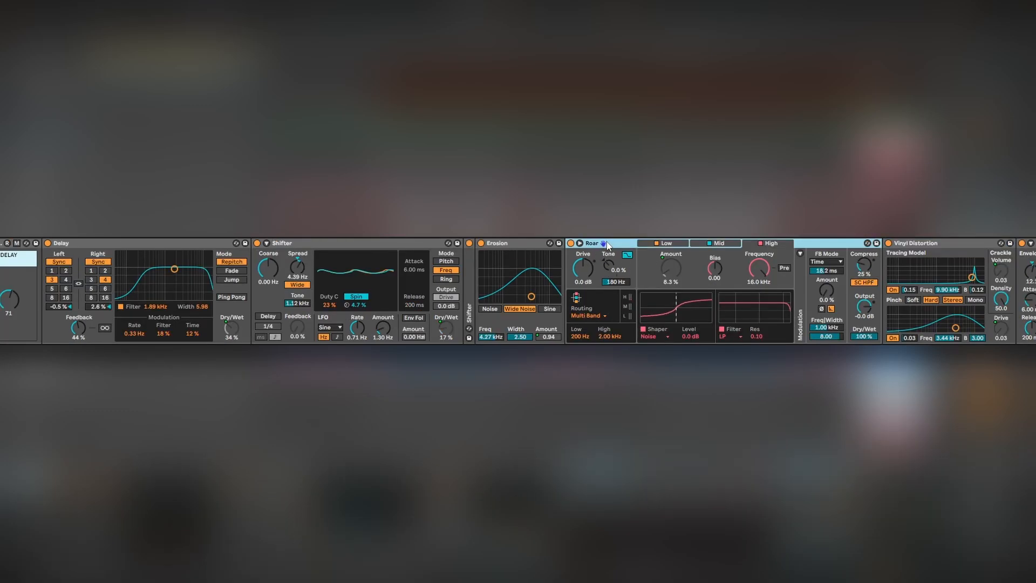
pyautogui.click(917, 246)
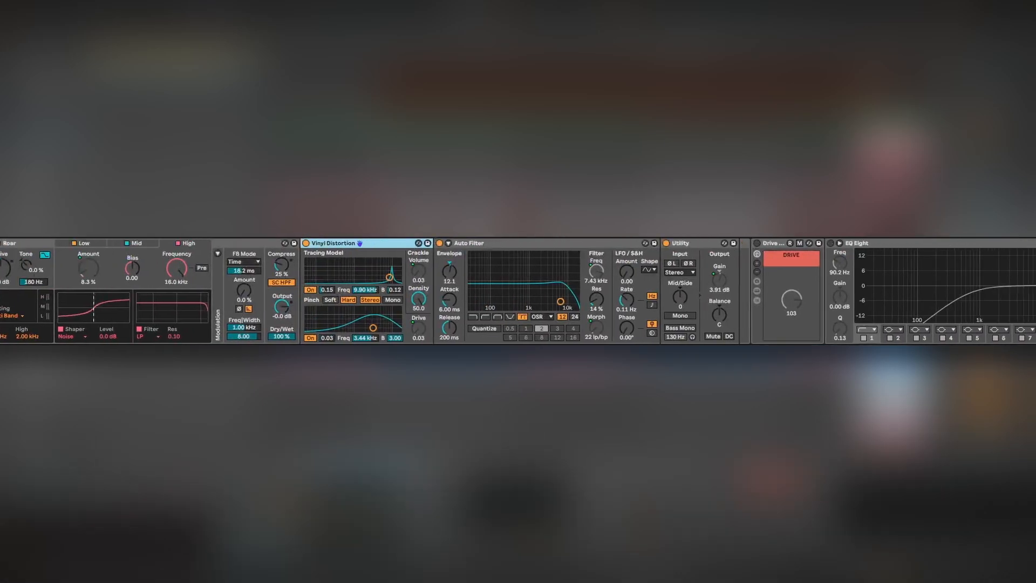
pyautogui.click(296, 290)
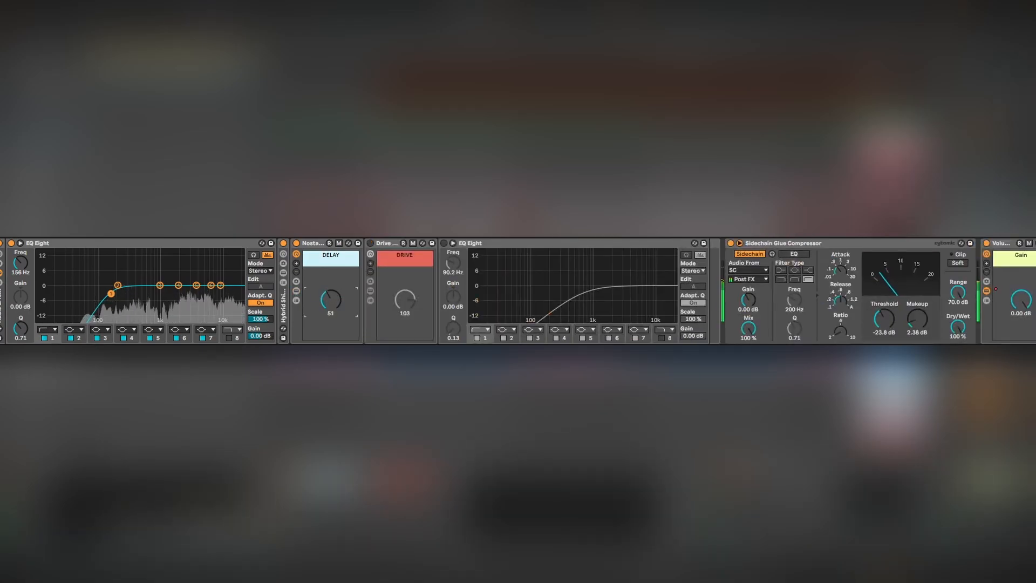
pyautogui.moveTo(332, 306); pyautogui.dragTo(332, 259)
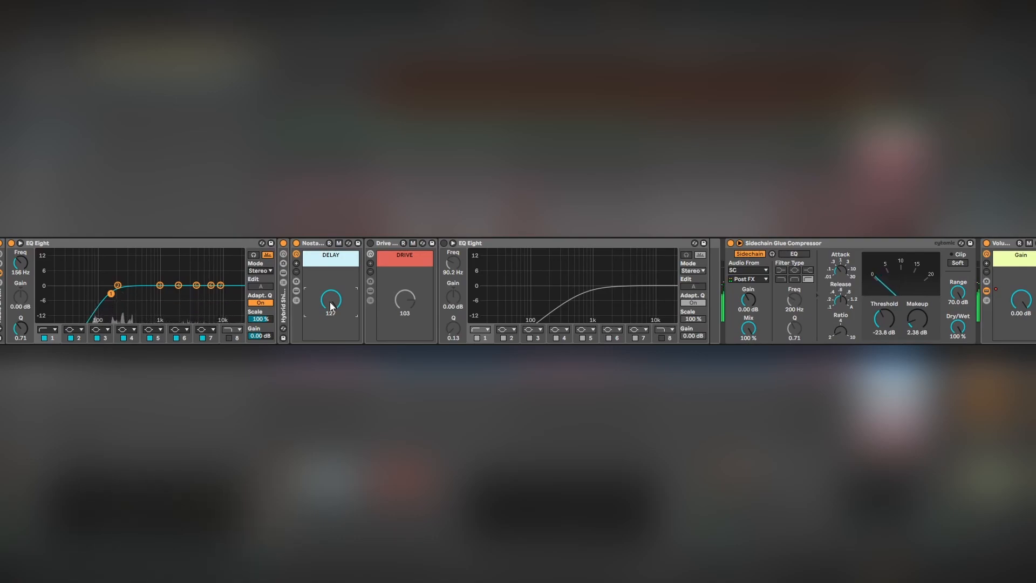
# Enable the DRIVE rack, show its devices, and compare the sound with the rack bypassed and active
pyautogui.click(370, 243)
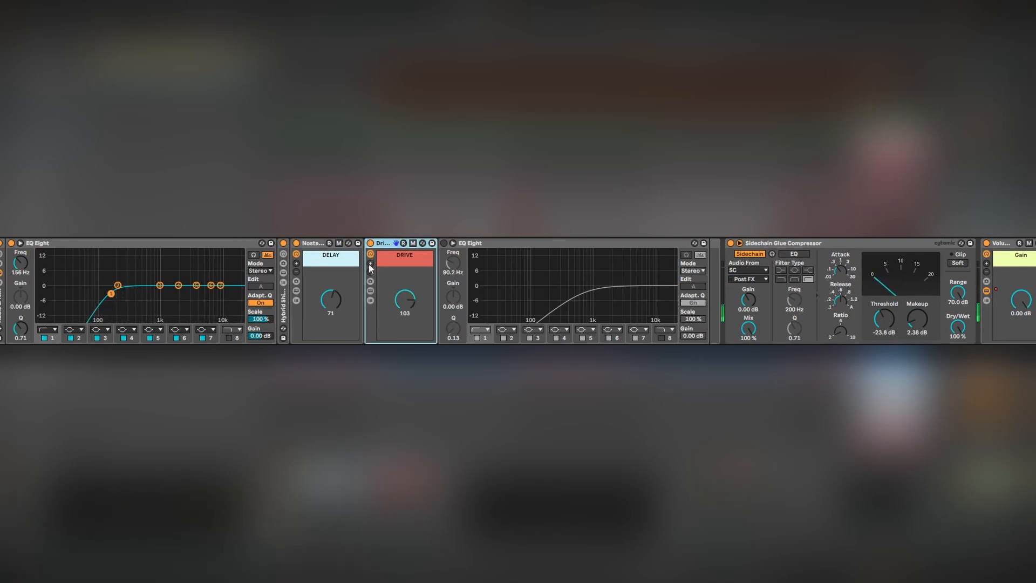
pyautogui.click(370, 291)
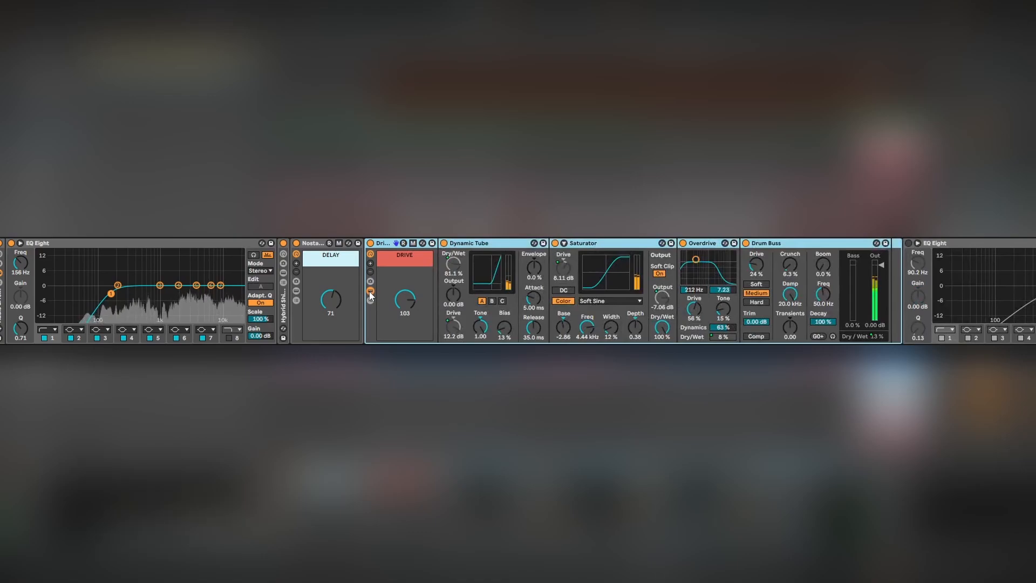
pyautogui.click(371, 244)
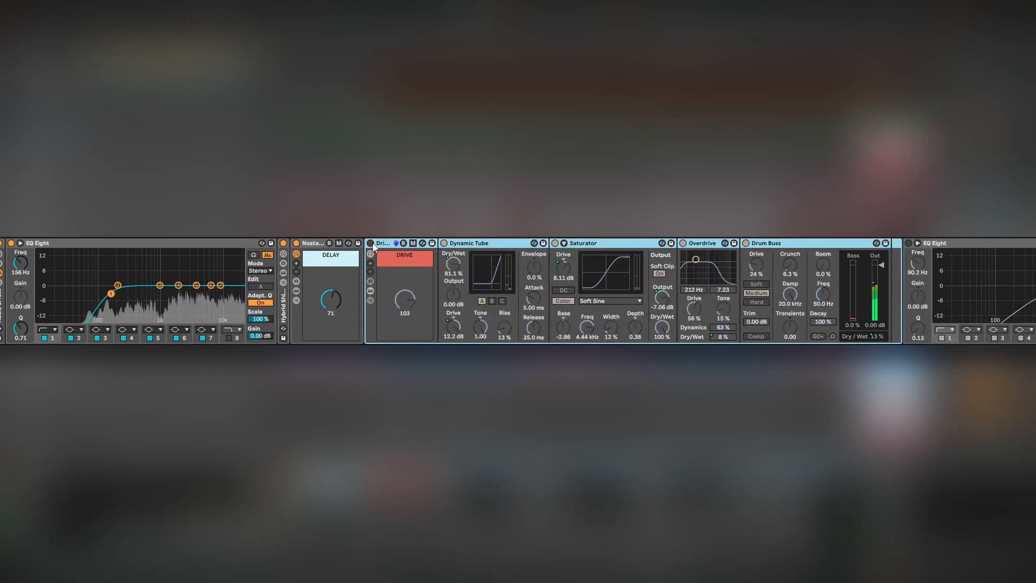
pyautogui.click(371, 243)
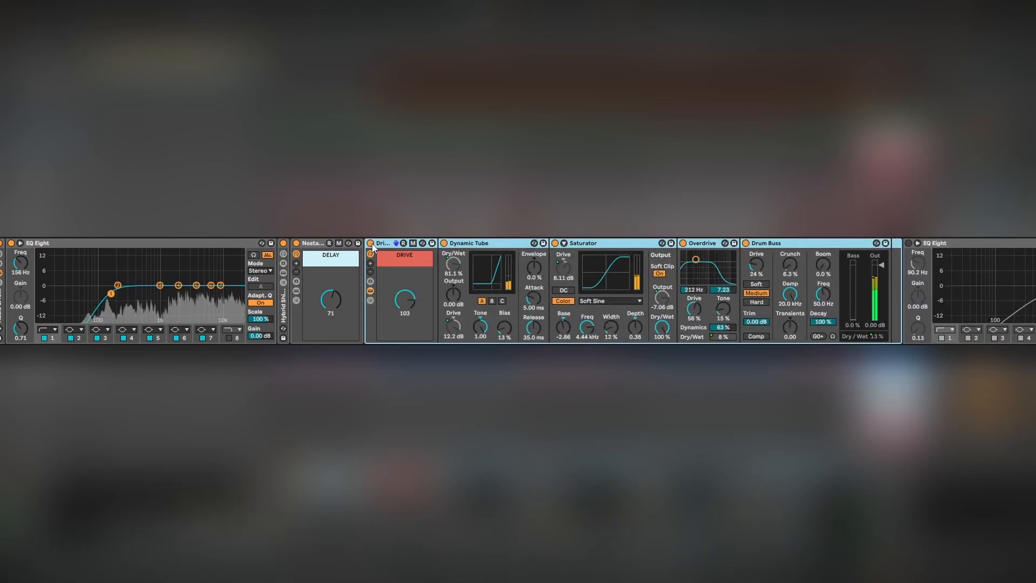
# Examine the DRIVE rack's Dynamic Tube, Saturator, Overdrive and Drum Buss, play the result, and fold the rack
pyautogui.click(458, 244)
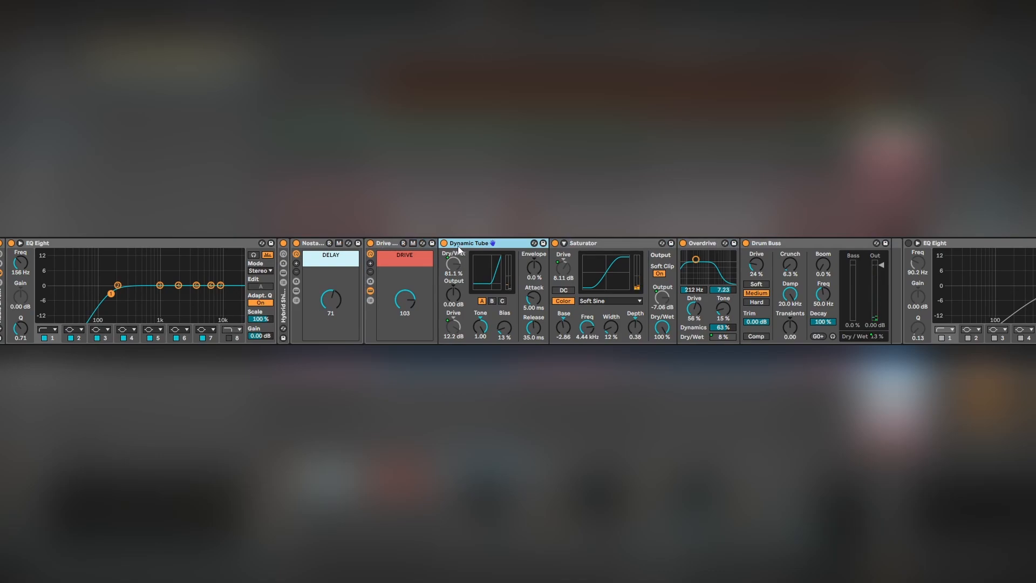
pyautogui.click(615, 243)
pyautogui.click(707, 243)
pyautogui.click(765, 244)
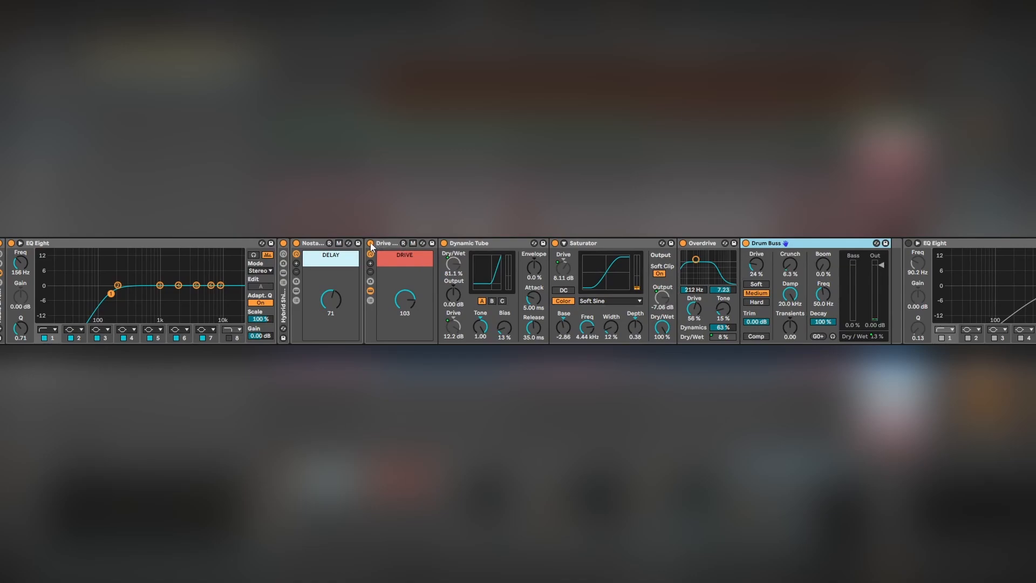
pyautogui.press('space')
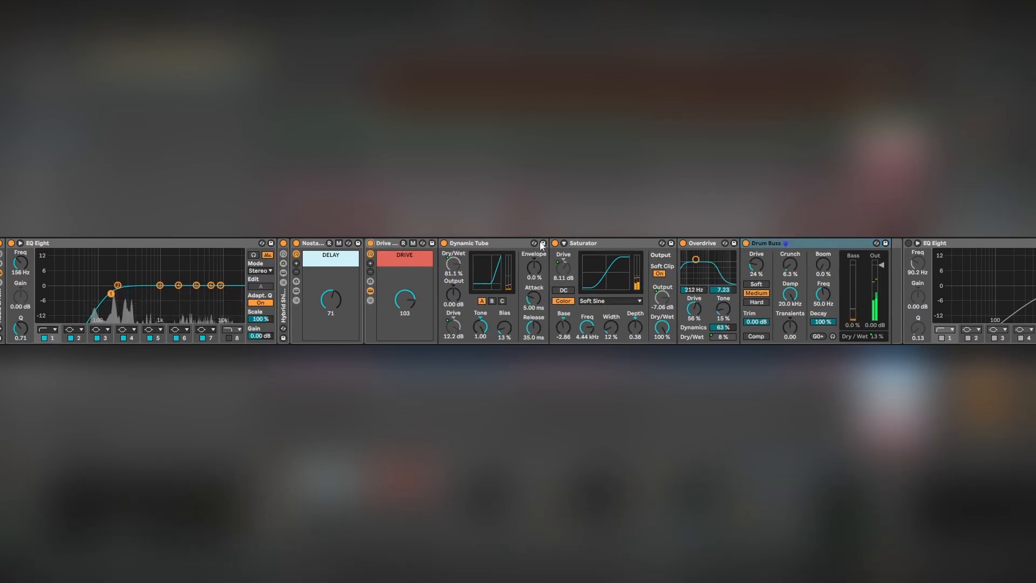
pyautogui.doubleClick(393, 243)
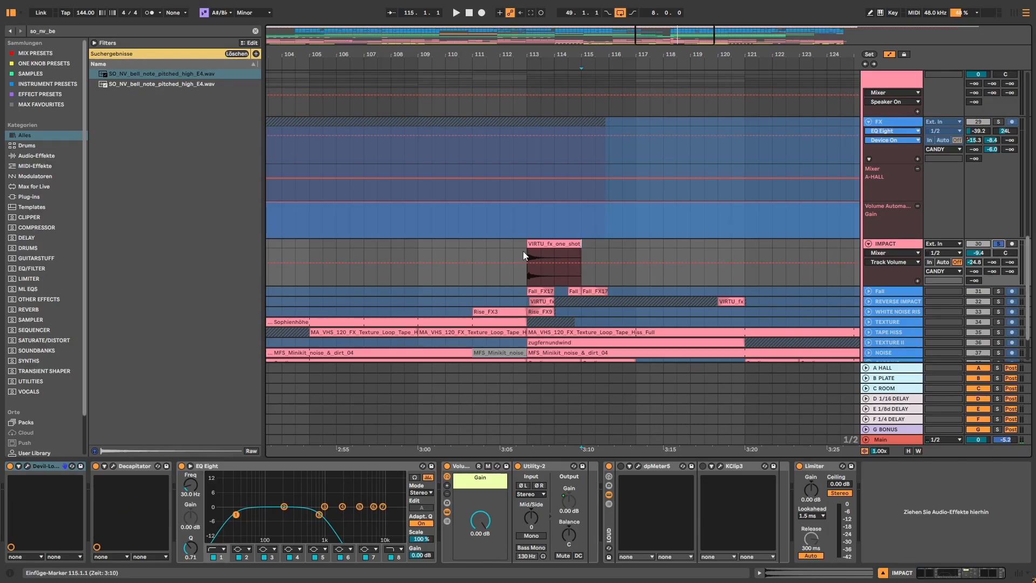
# Play the IMPACT track's hit from bar 113 with its effects, and bypass Devil-Loc Deluxe, Decapitator and EQ Eight
pyautogui.click(522, 251)
pyautogui.press('space')
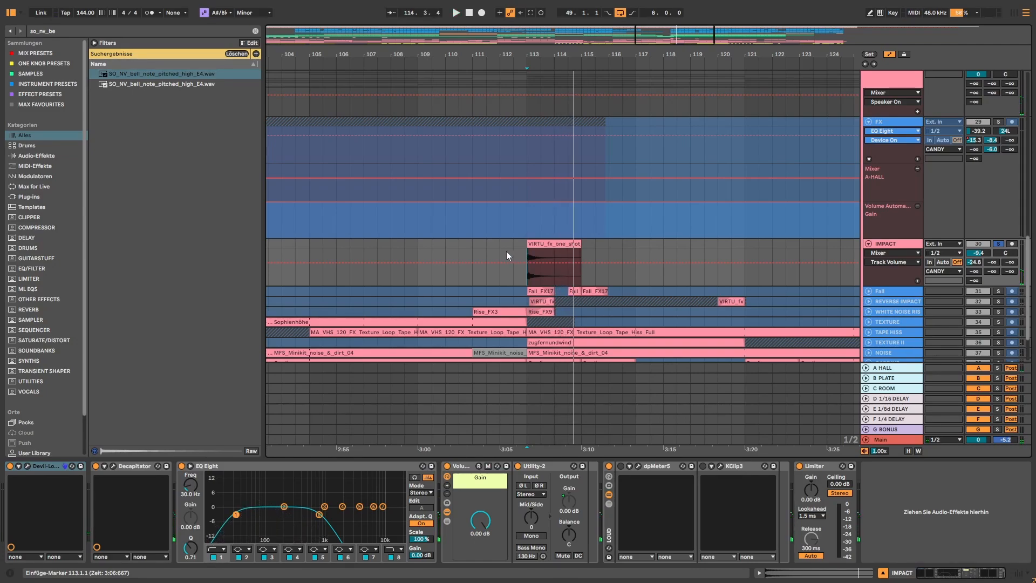
pyautogui.click(96, 465)
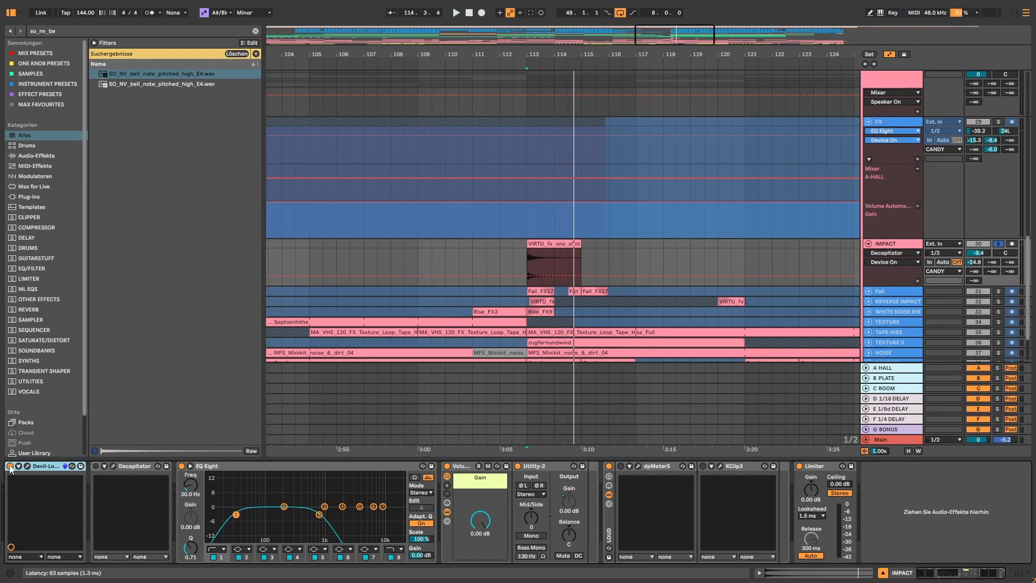
pyautogui.click(181, 465)
# Audition the IMPACT hit without its effects, re-enable Devil-Loc Deluxe, and open its plug-in window
pyautogui.press('space')
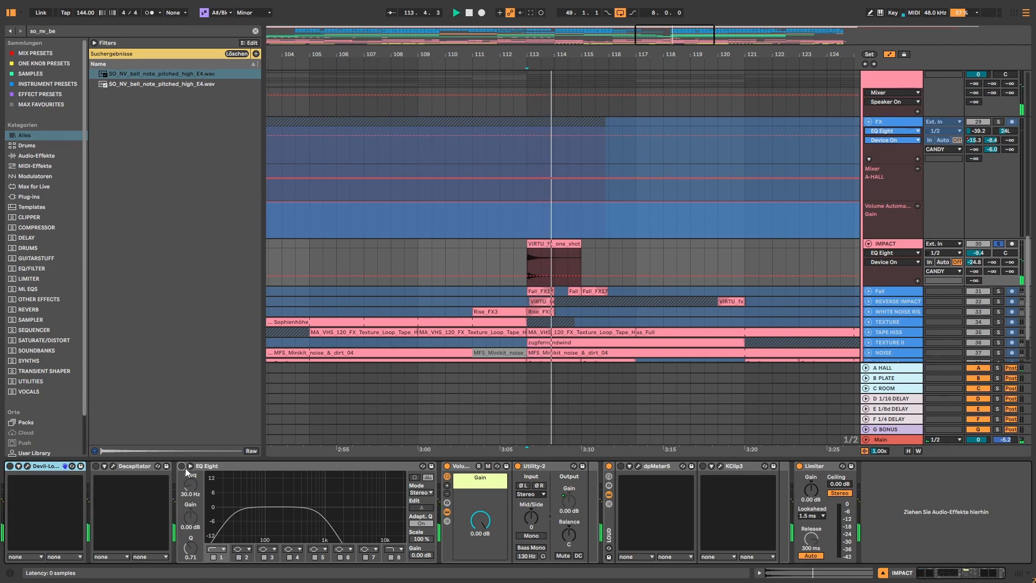
pyautogui.press('space')
pyautogui.press('space')
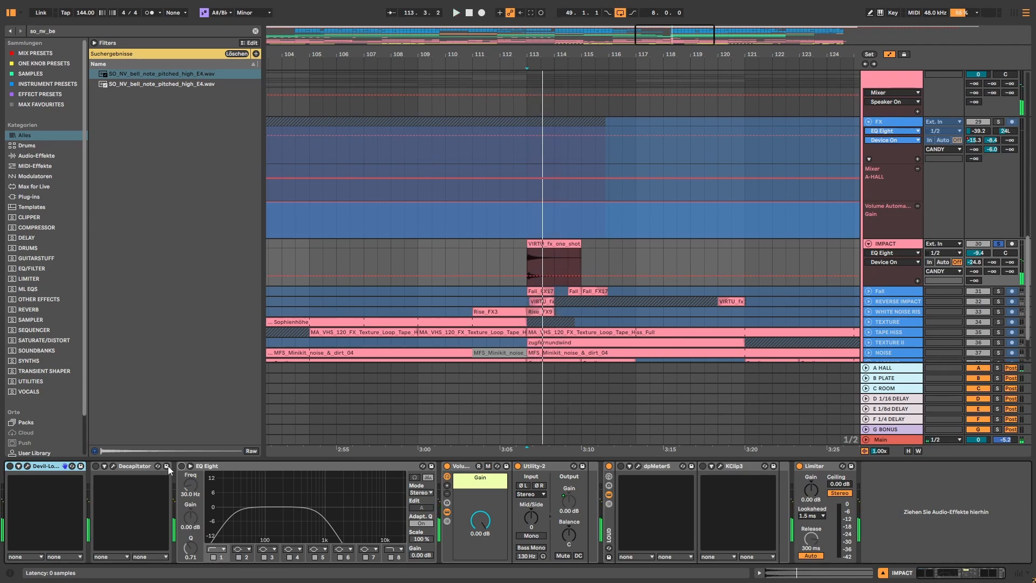
pyautogui.click(9, 466)
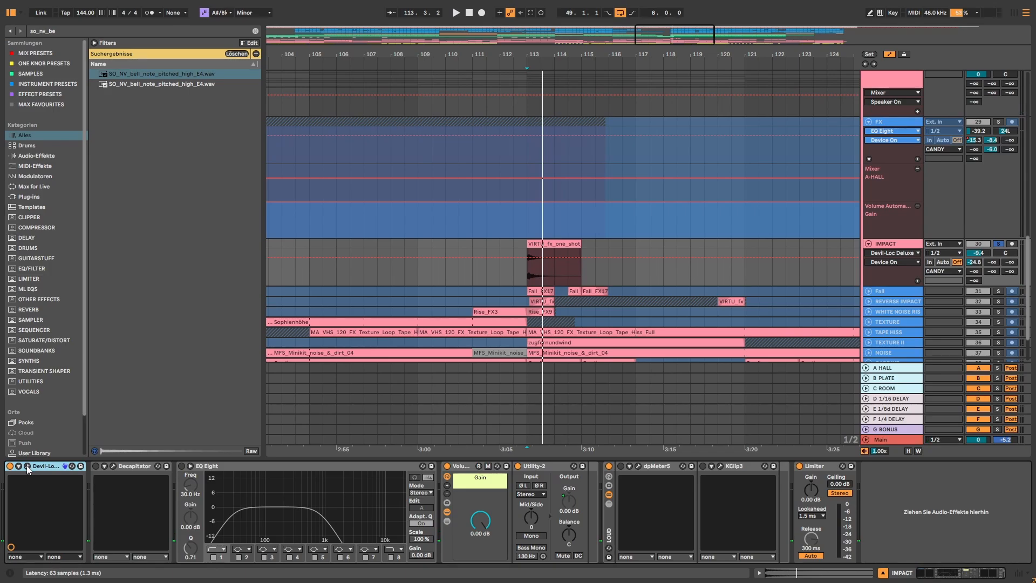
pyautogui.click(28, 466)
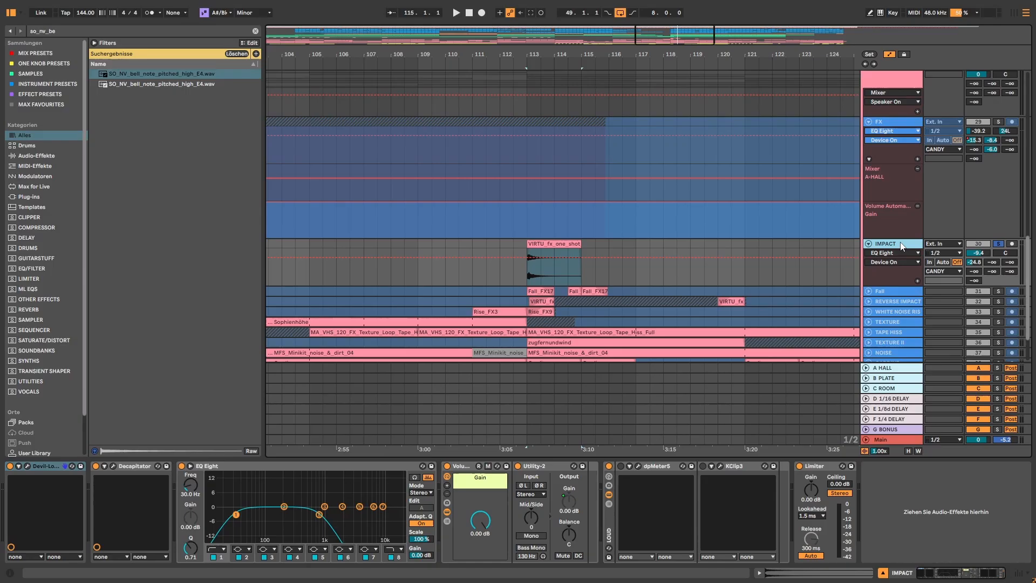
# Add the Fall, REVERSE IMPACT and WHITE NOISE RISER tracks to the soloed IMPACT track and play them together from bar 113
pyautogui.scroll(1, 535, 317)
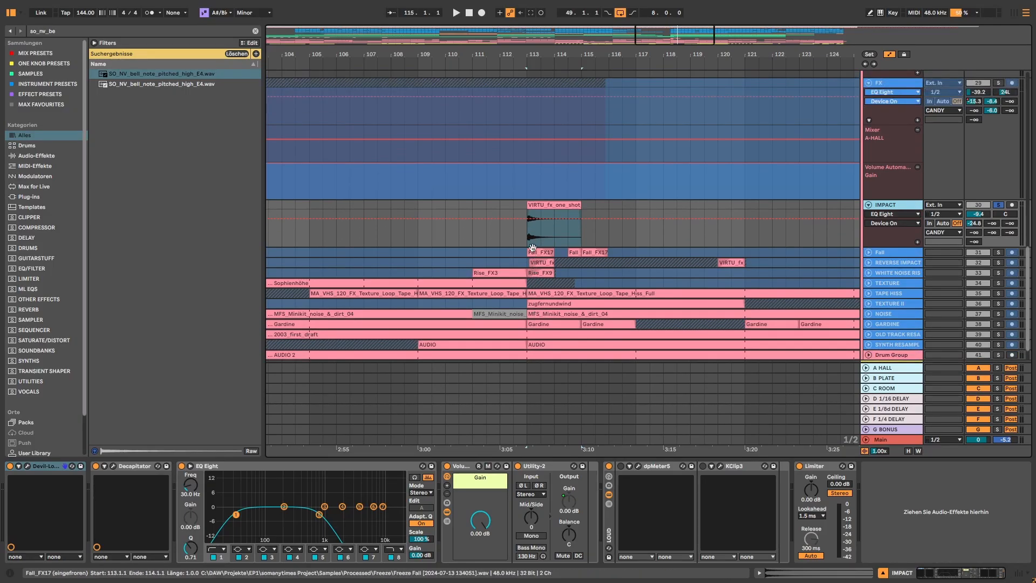
pyautogui.keyDown('ctrl'); pyautogui.click(999, 253); pyautogui.keyUp('ctrl')
pyautogui.keyDown('ctrl'); pyautogui.click(998, 263); pyautogui.keyUp('ctrl')
pyautogui.keyDown('ctrl'); pyautogui.click(998, 273); pyautogui.keyUp('ctrl')
pyautogui.press('space')
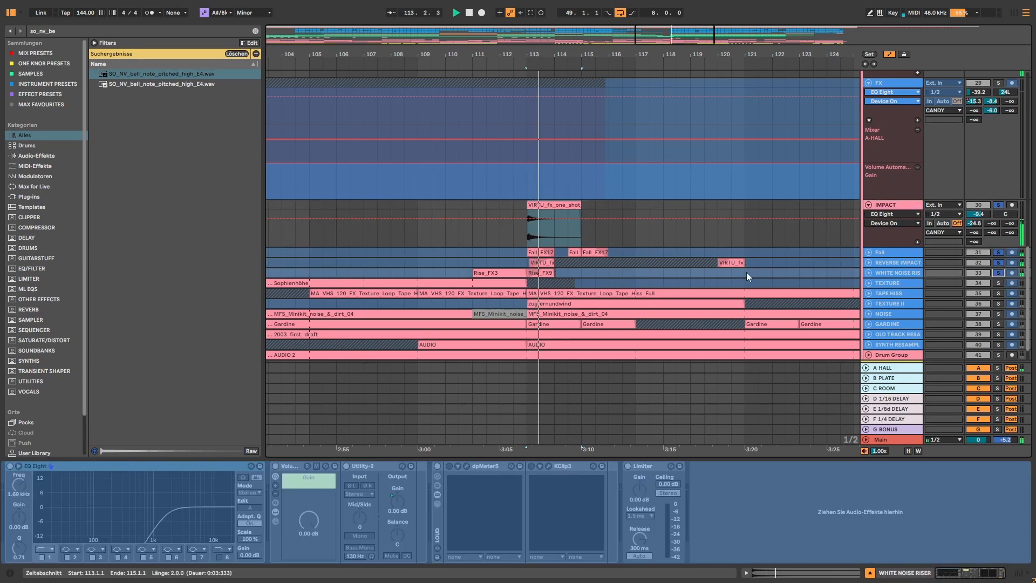
pyautogui.click(471, 276)
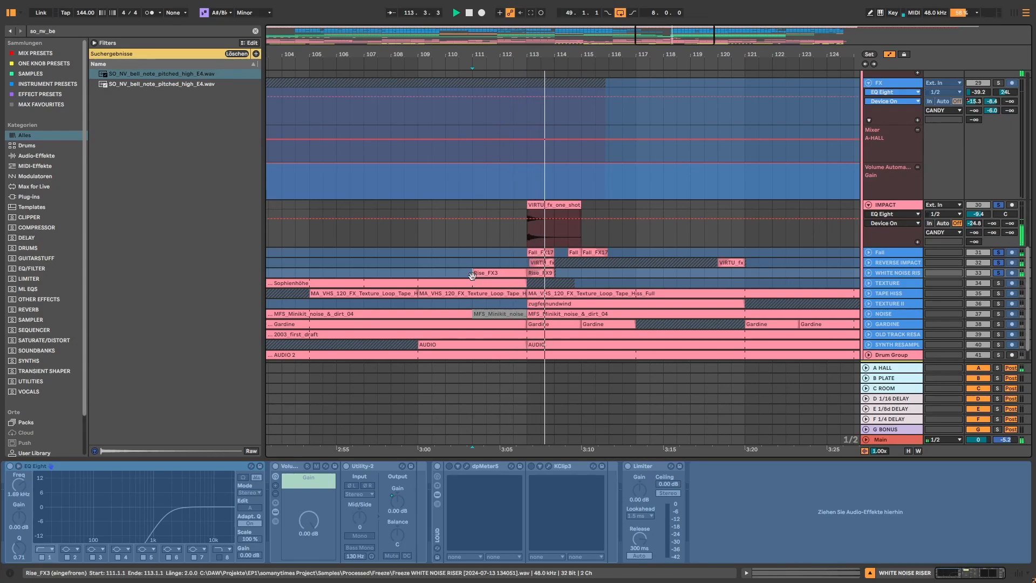
pyautogui.press('space')
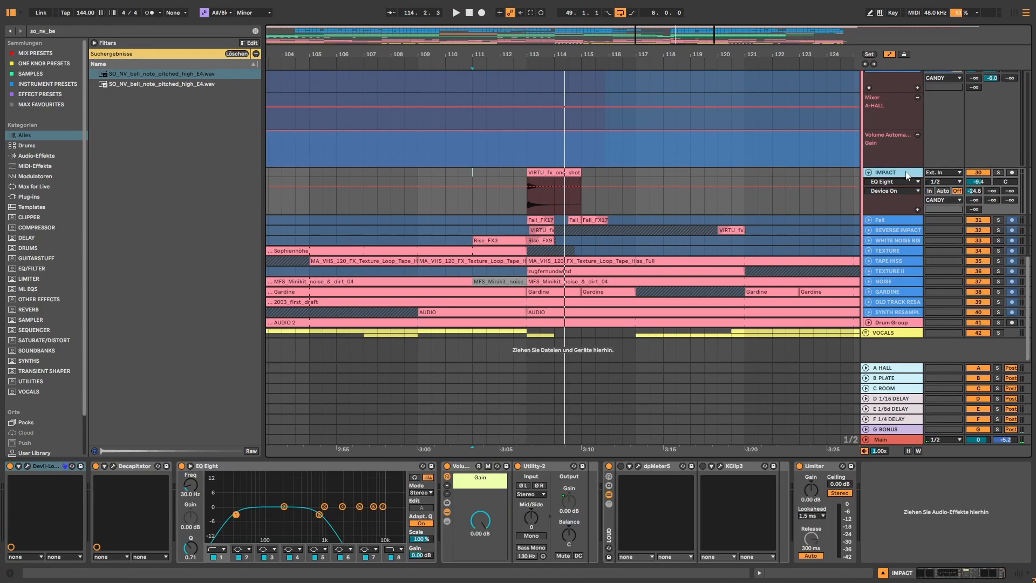
# Solo the Fall track, play it from bar 113, and examine the sample of its Fall_FX17 clip
pyautogui.click(889, 219)
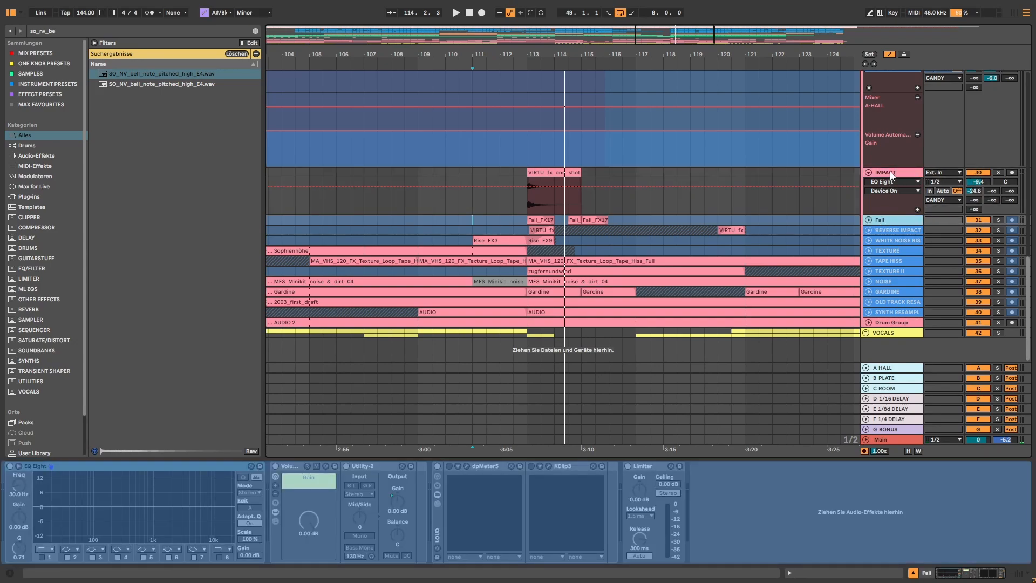
pyautogui.click(999, 291)
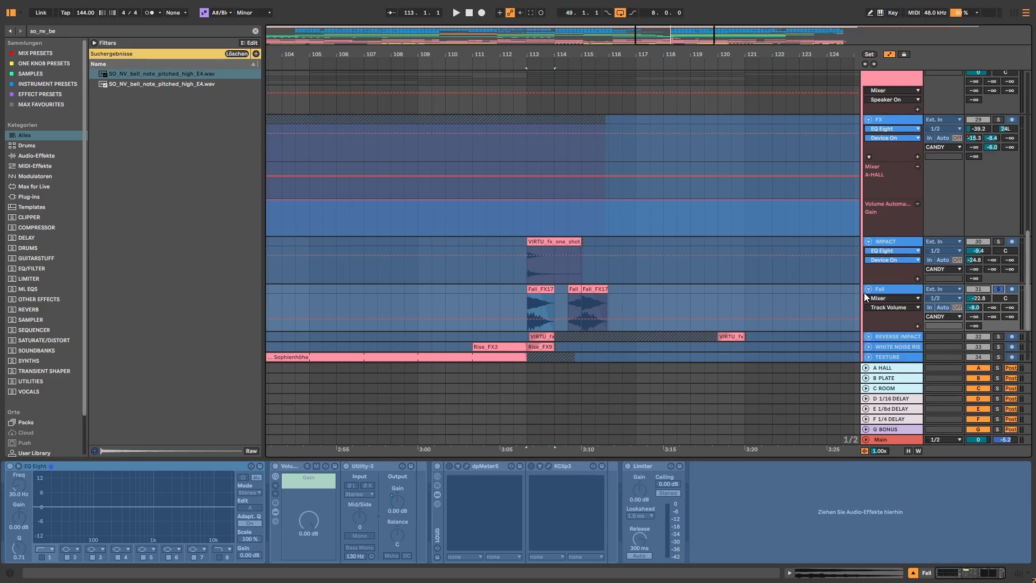
pyautogui.press('space')
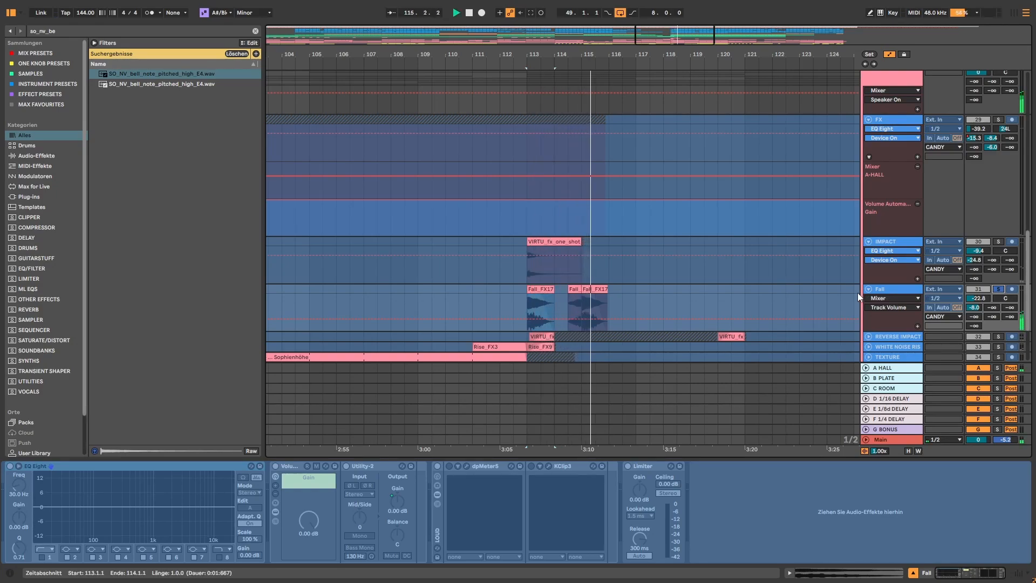
pyautogui.press('space')
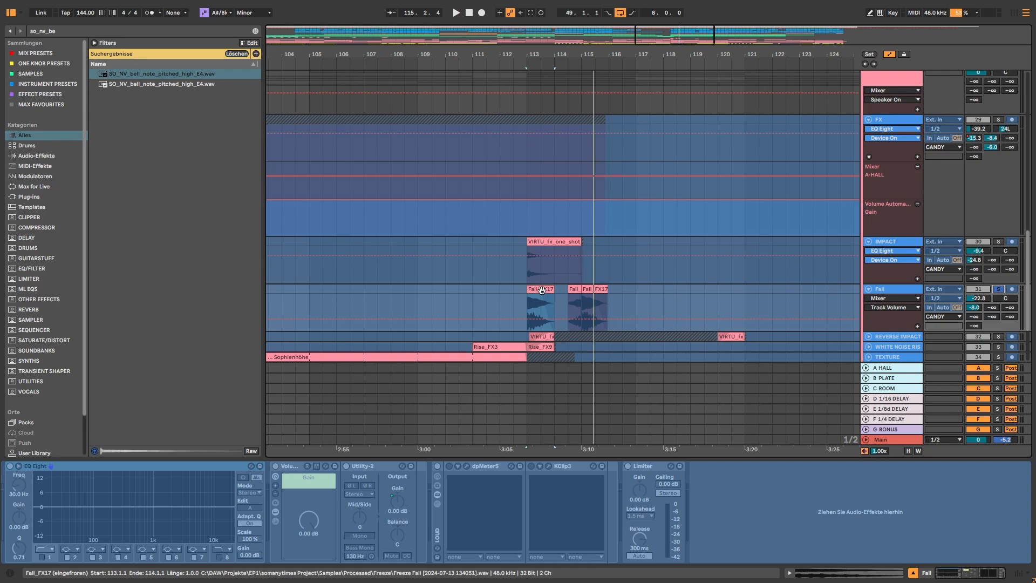
pyautogui.click(816, 574)
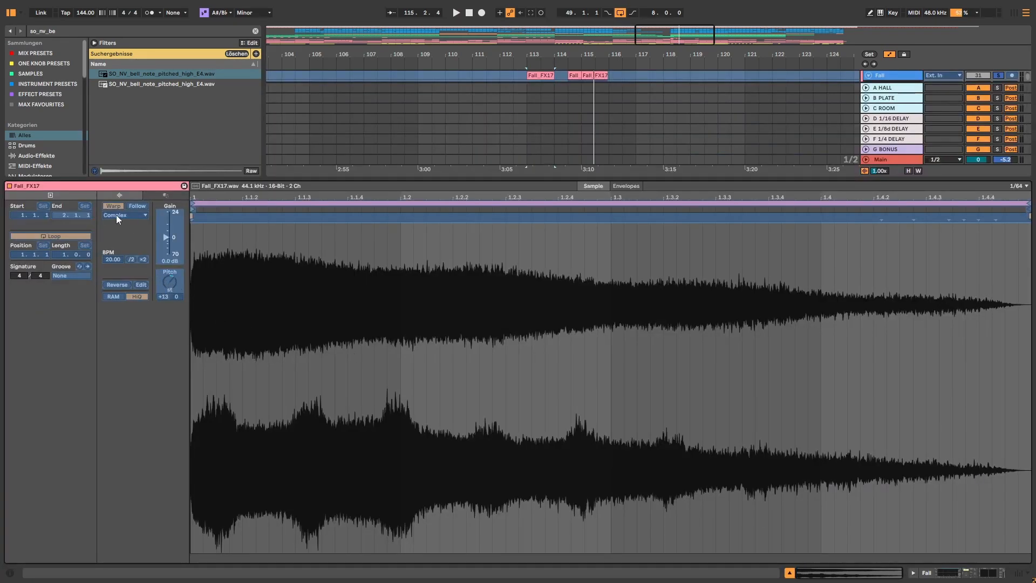
pyautogui.click(963, 572)
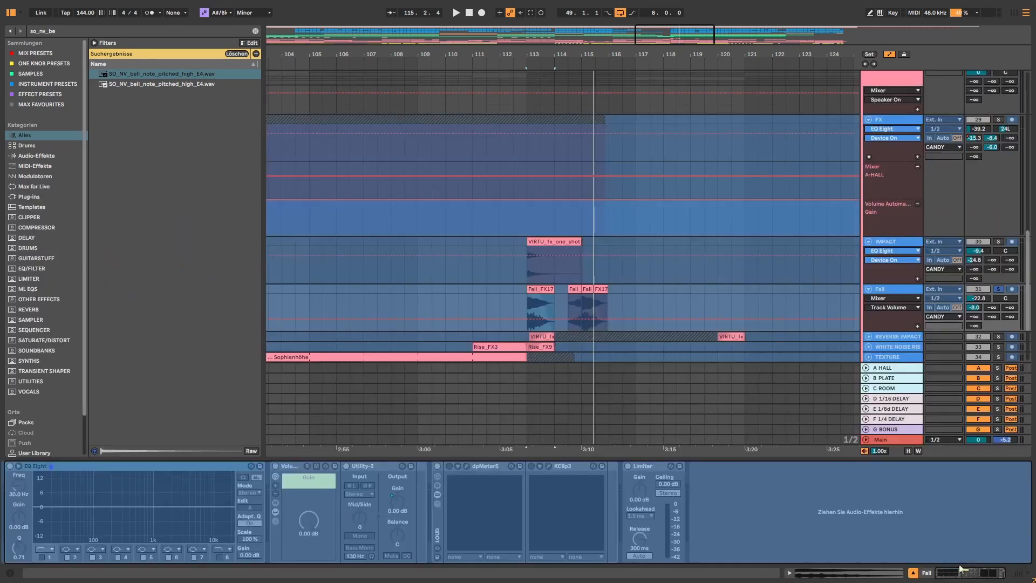
# Solo REVERSE IMPACT and audition it from bar 113, first alone and again together with IMPACT
pyautogui.scroll(-2, 996, 302)
pyautogui.click(997, 293)
pyautogui.press('space')
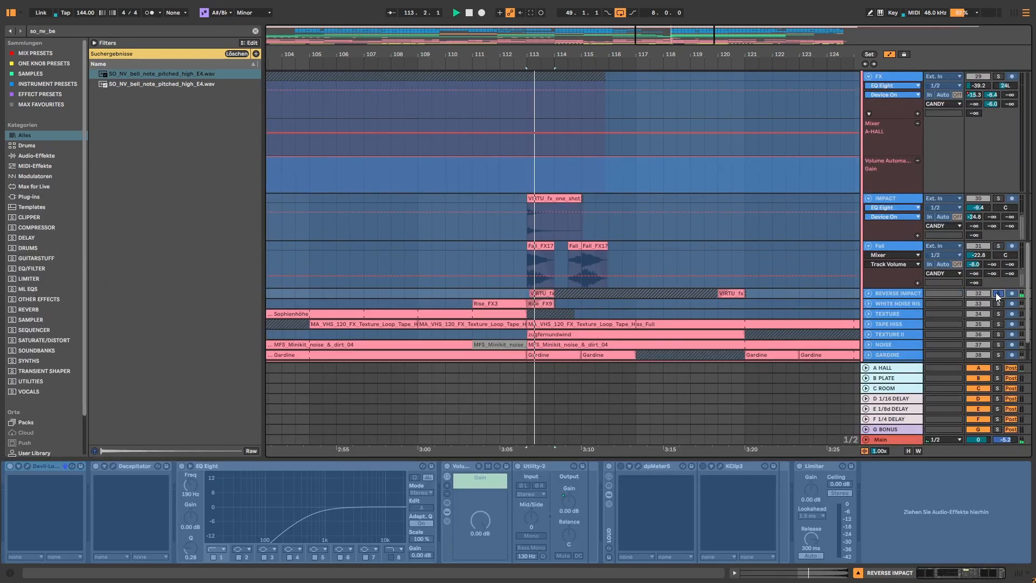
pyautogui.press('space')
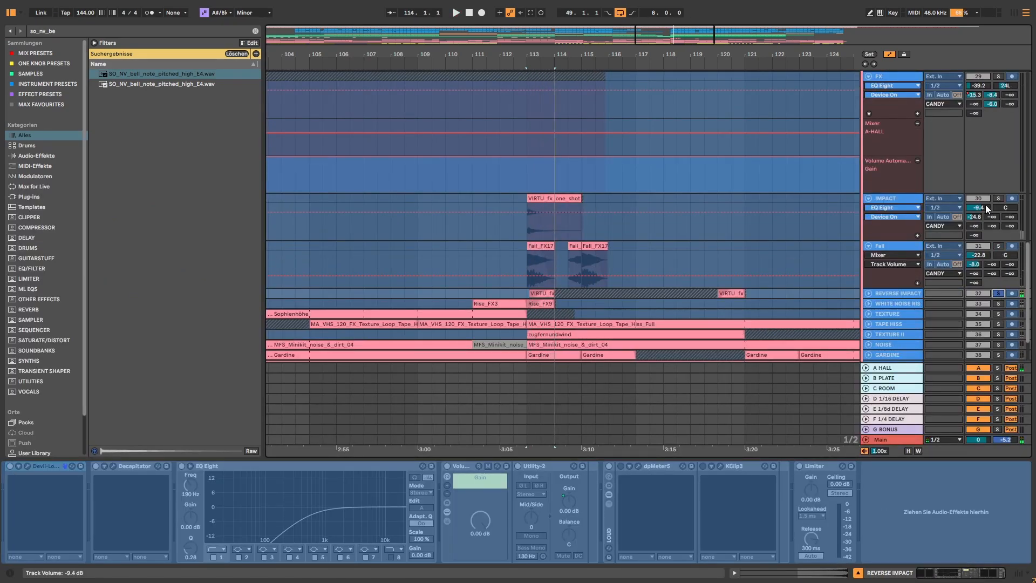
pyautogui.click(997, 198)
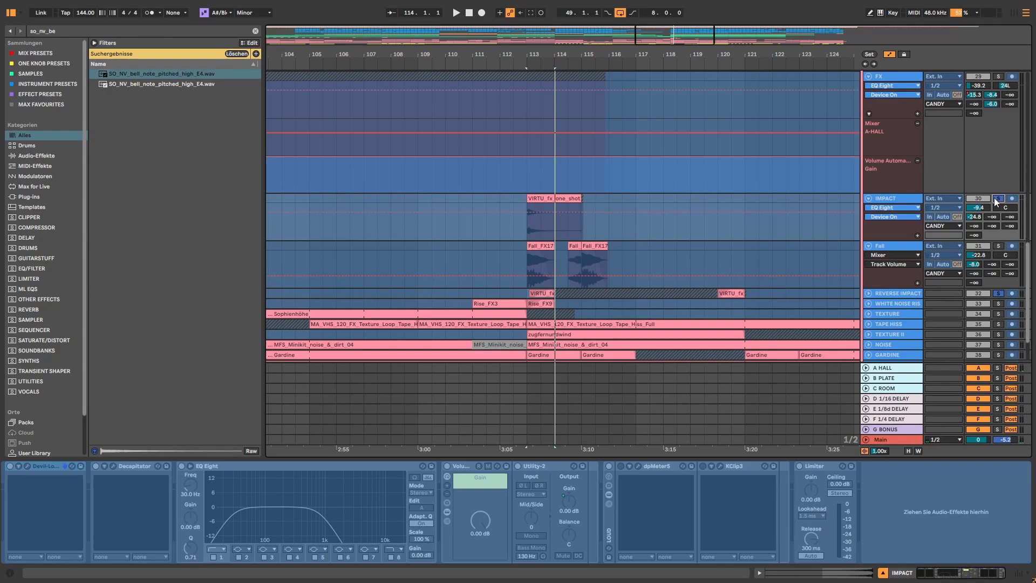
pyautogui.press('space')
pyautogui.press('space')
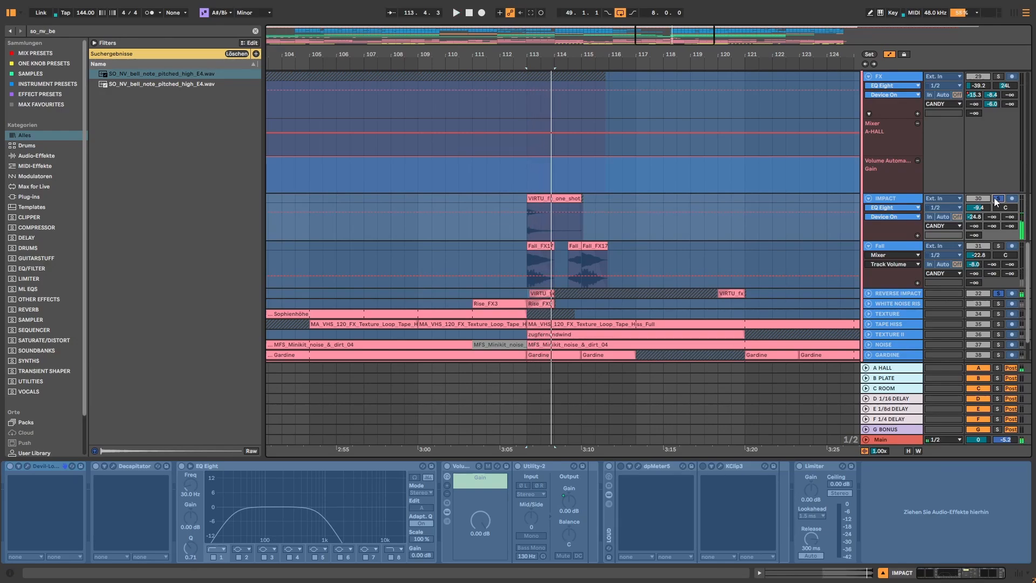
# Compare the device chains of REVERSE IMPACT and IMPACT, and play both from bar 113 with the Fall track added to the solo
pyautogui.click(899, 293)
pyautogui.click(905, 197)
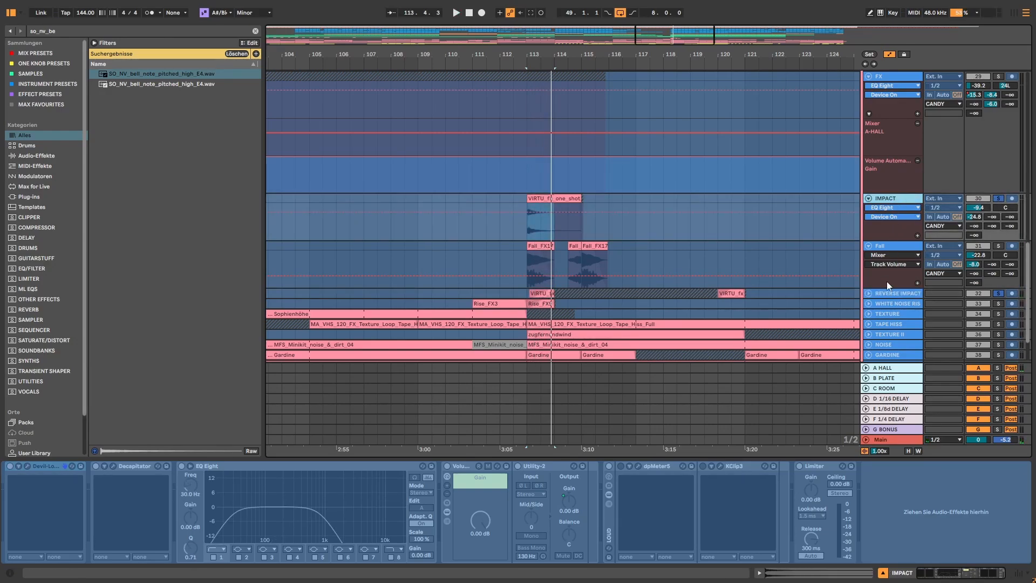
pyautogui.click(889, 293)
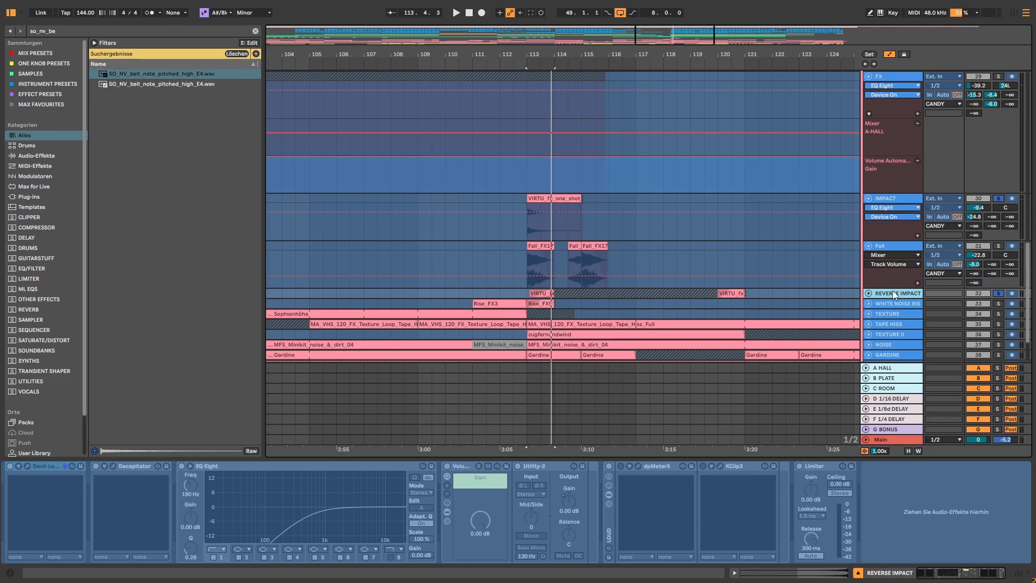
pyautogui.click(898, 225)
pyautogui.press('space')
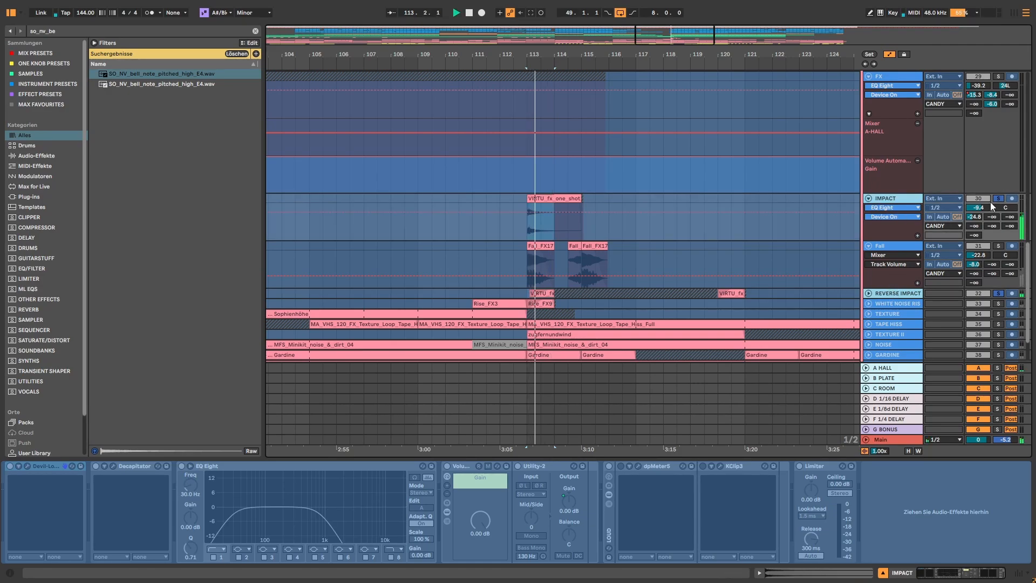
pyautogui.click(998, 247)
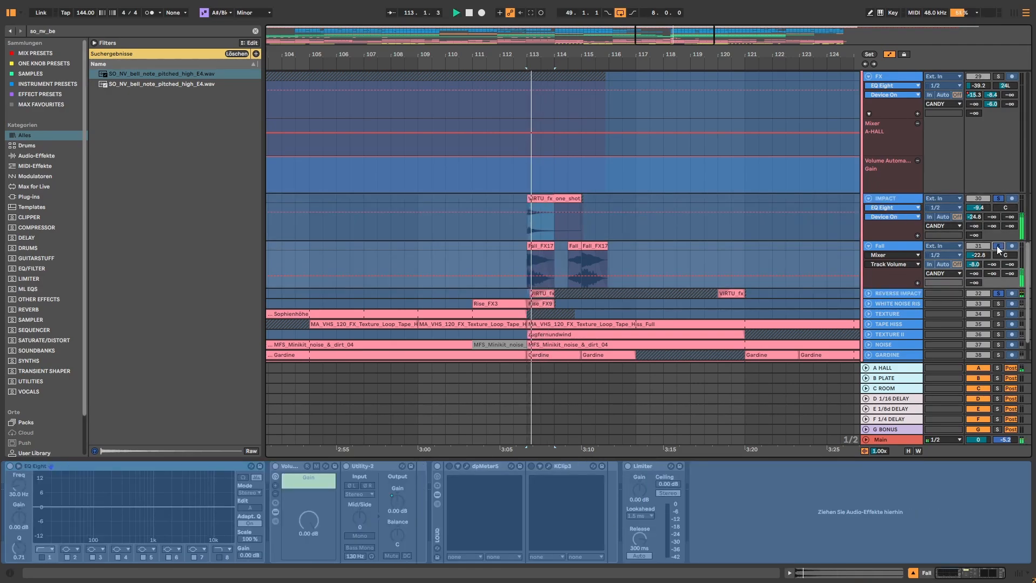
# Unfold the WHITE NOISE RISER track's automation lanes, solo the track, and play its riser from bar 112
pyautogui.click(869, 303)
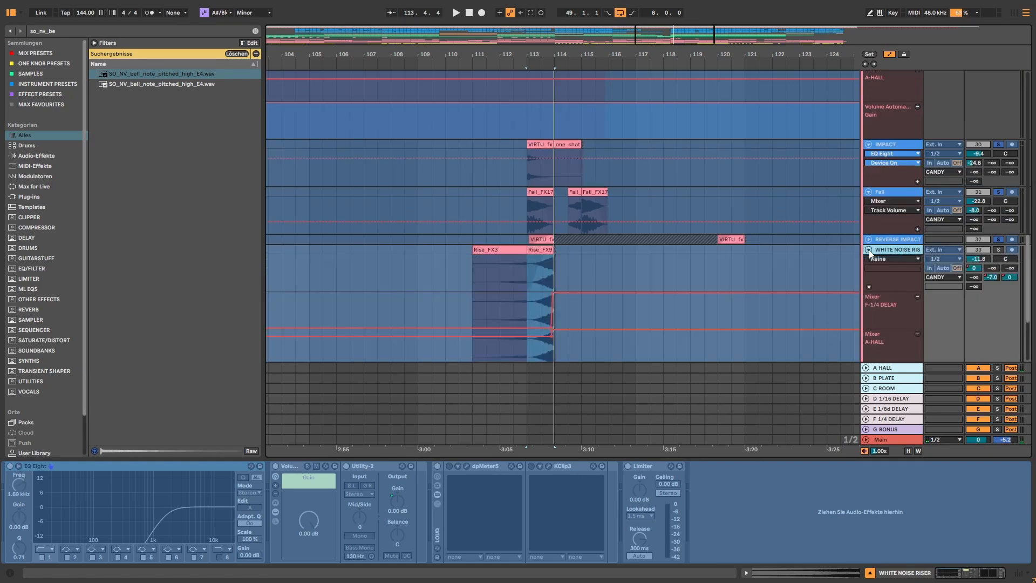
pyautogui.scroll(-2, 877, 243)
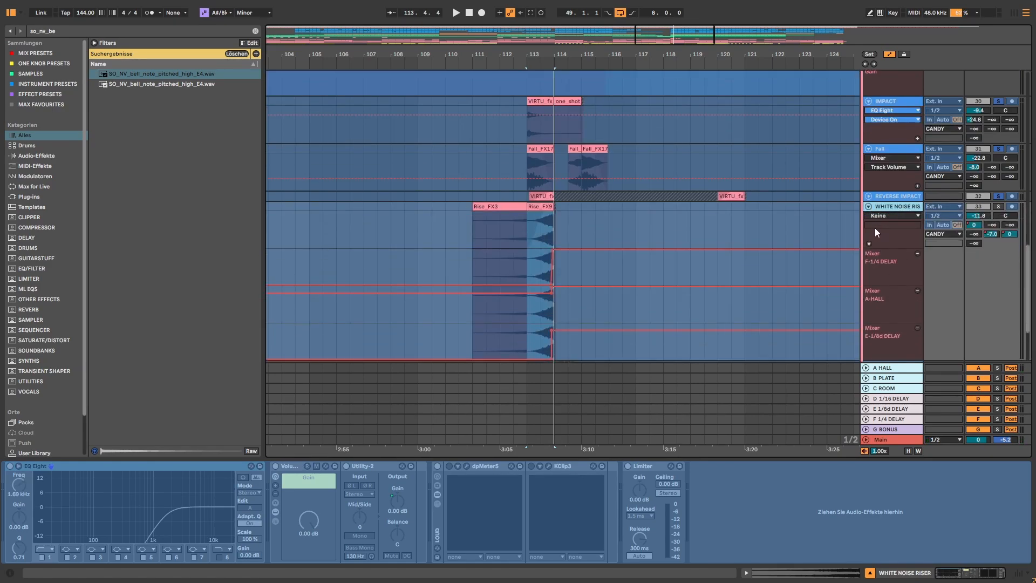
pyautogui.click(998, 206)
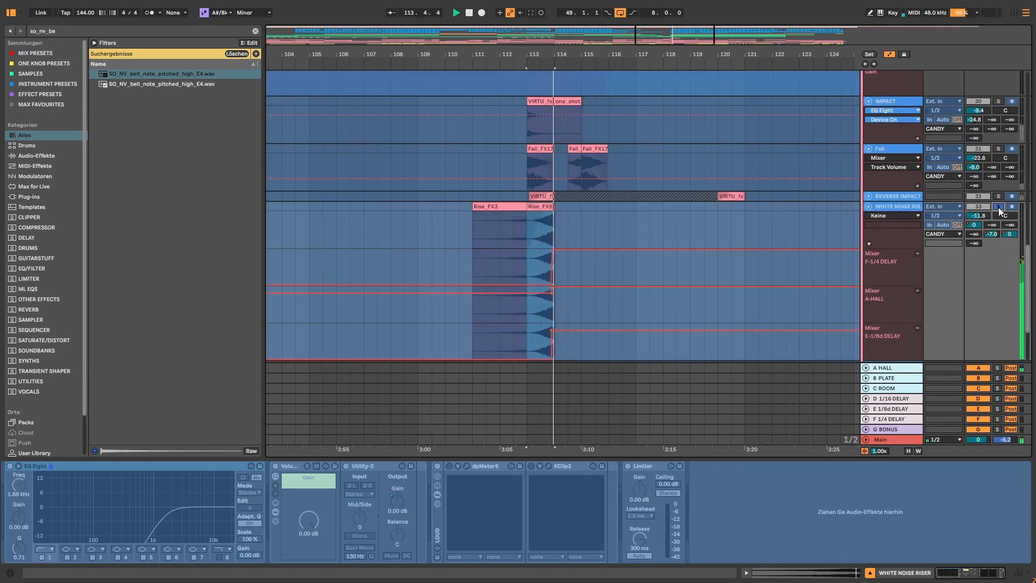
pyautogui.click(499, 237)
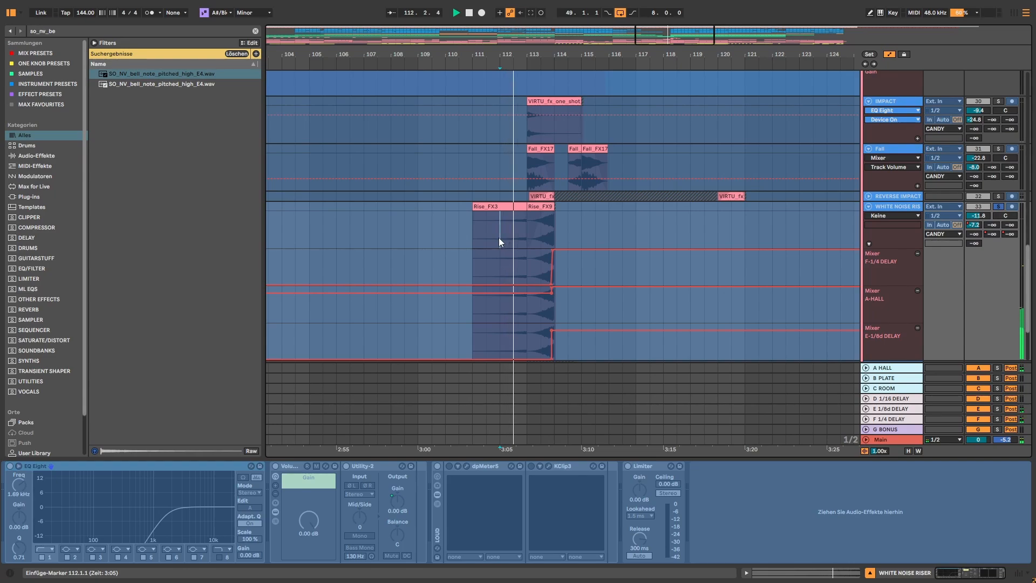
# Stop playback, examine the samples of the Rise_FX3 and Rise_FX9 clips, and return to the track's device chain
pyautogui.doubleClick(498, 238)
pyautogui.press('space')
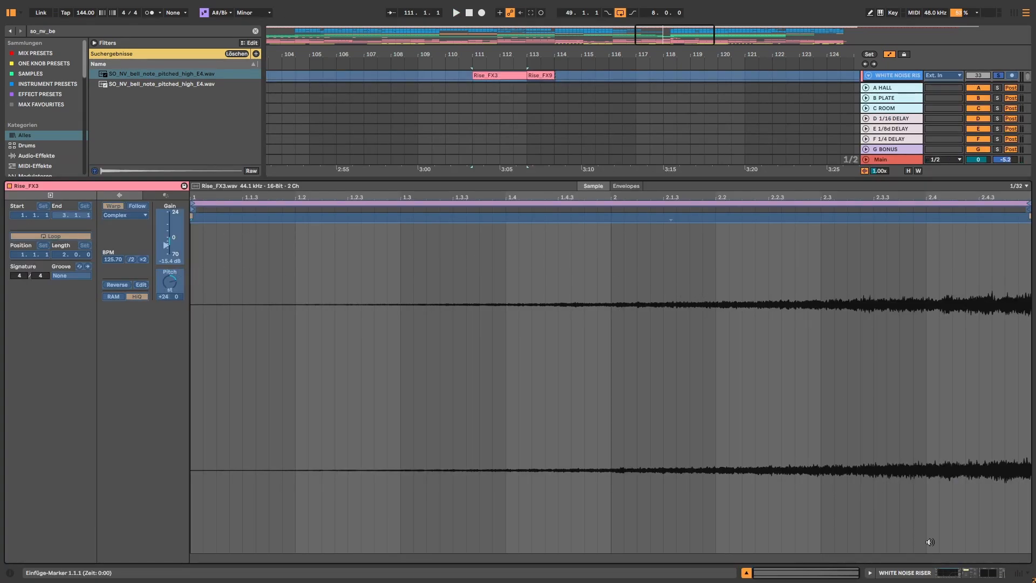
pyautogui.click(964, 573)
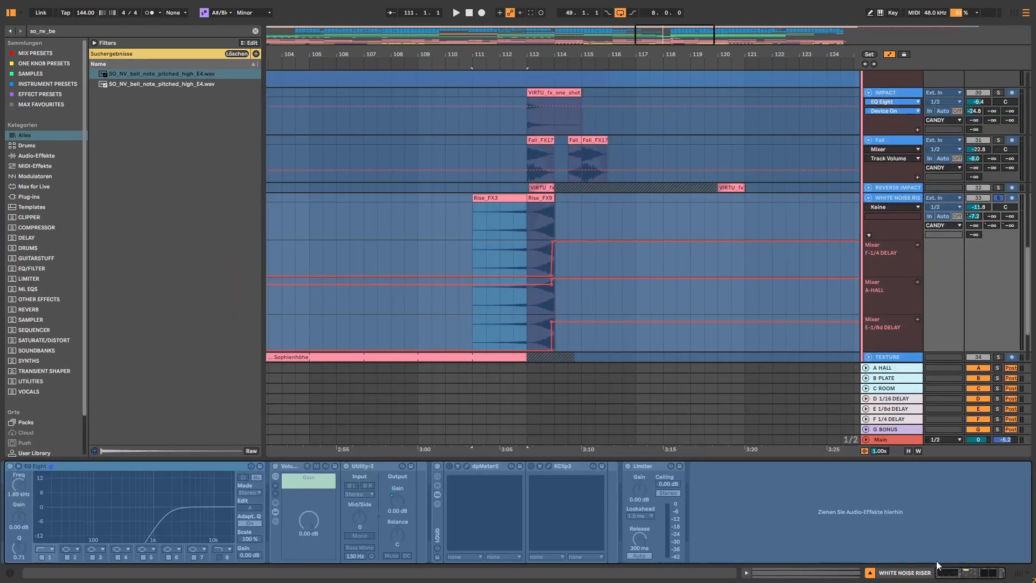
pyautogui.click(539, 196)
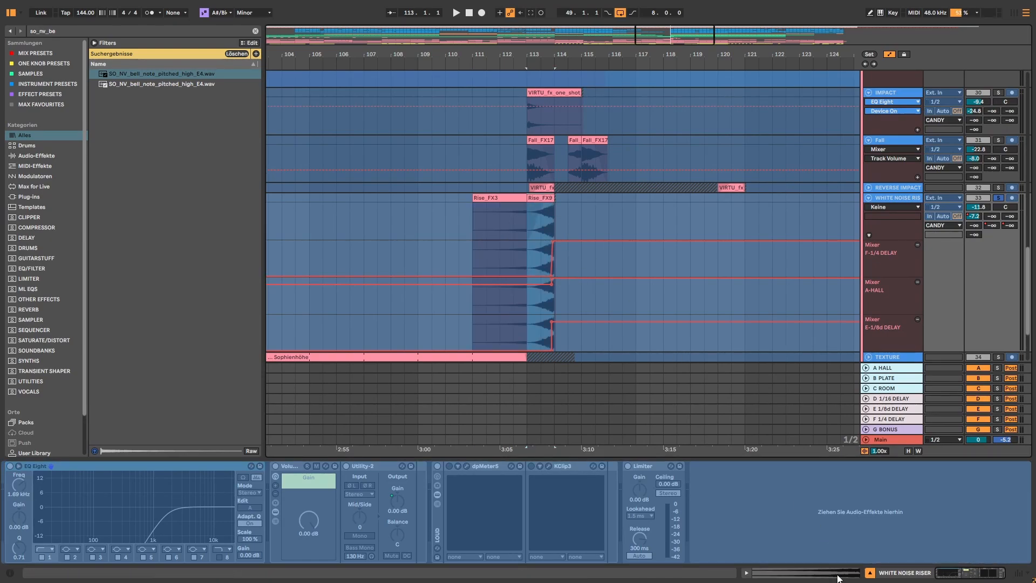
pyautogui.doubleClick(539, 196)
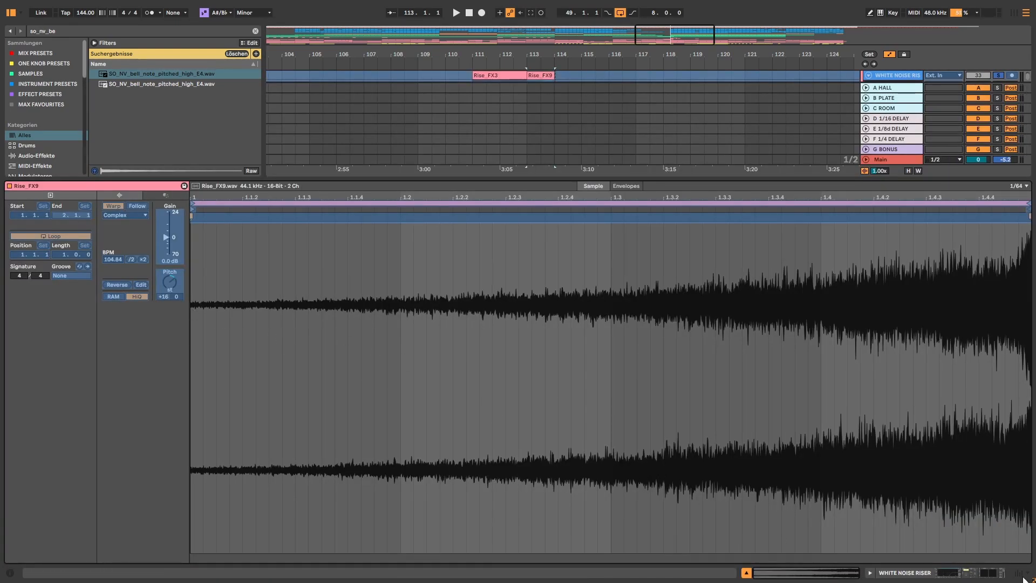
pyautogui.click(990, 572)
pyautogui.click(508, 198)
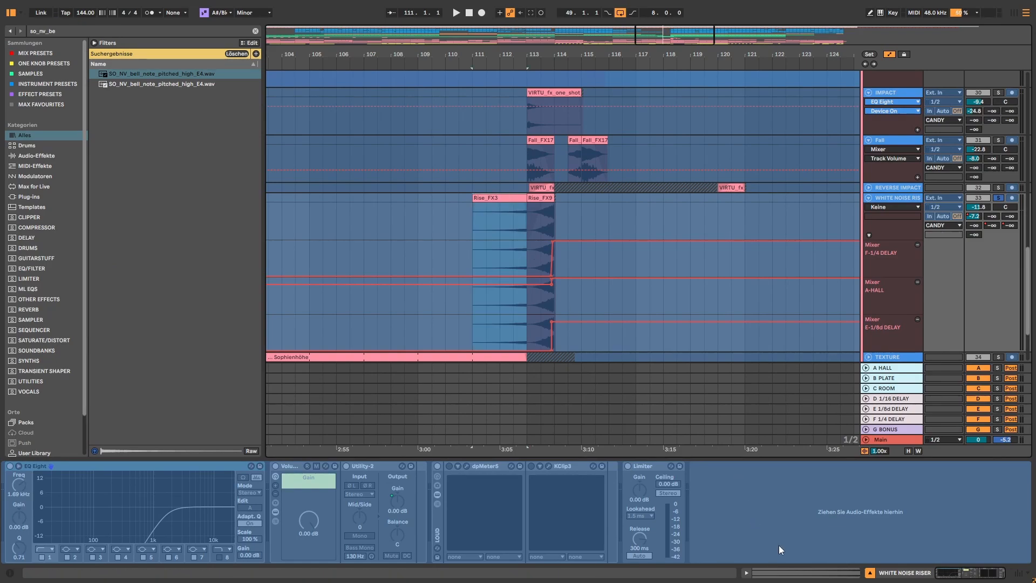
pyautogui.click(802, 573)
pyautogui.click(969, 573)
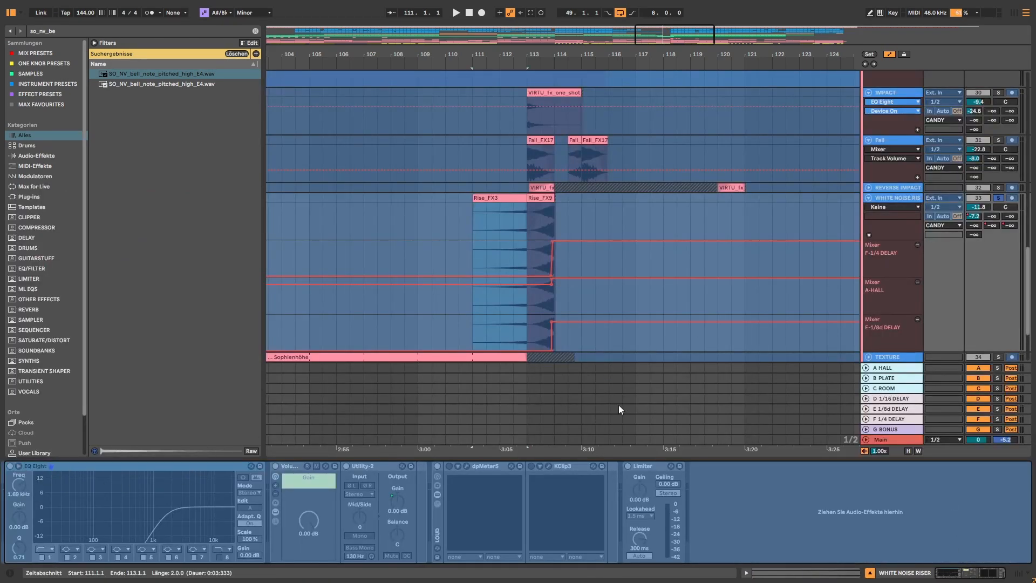
# Unfreeze the TEXTURE track below WHITE NOISE RISER and solo it
pyautogui.scroll(-3, 947, 203)
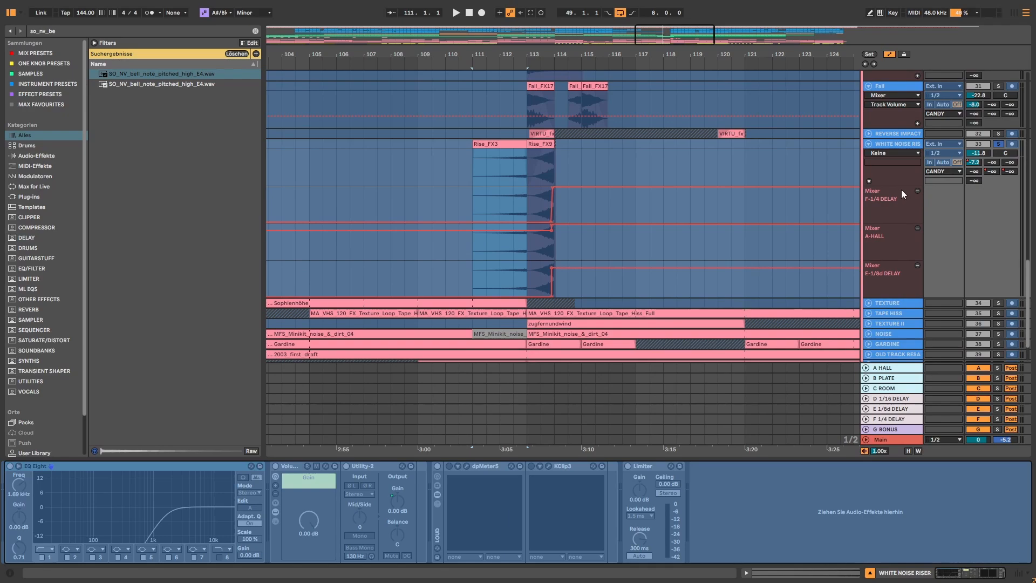
pyautogui.scroll(-3, 901, 189)
pyautogui.click(889, 260)
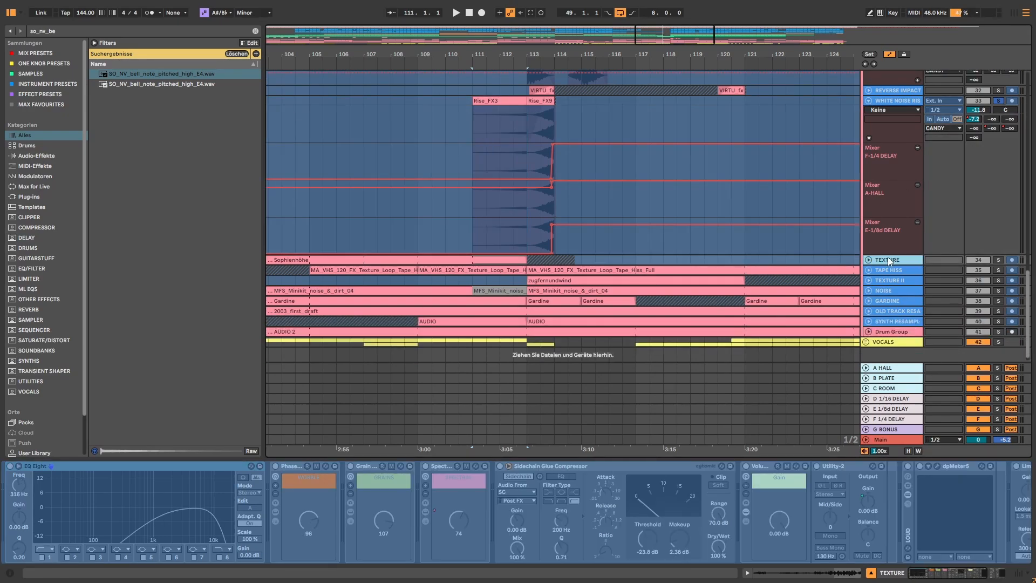
pyautogui.rightClick(888, 259)
pyautogui.click(912, 322)
pyautogui.click(999, 260)
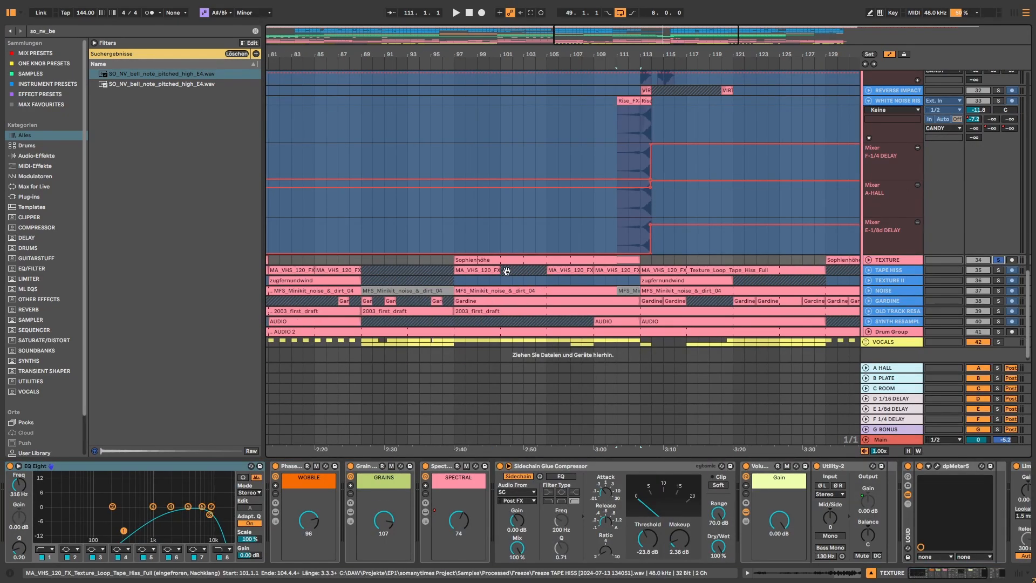
# Play the TEXTURE track's Sophienhöhe clip from bar 97 with its effects, and unfold the track to show its waveform
pyautogui.click(457, 273)
pyautogui.press('space')
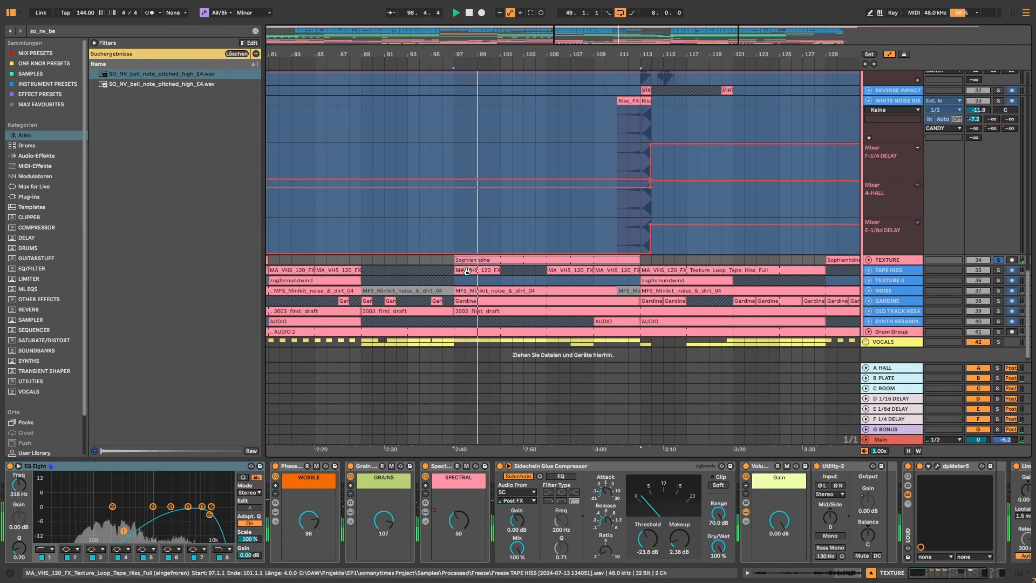
pyautogui.click(868, 260)
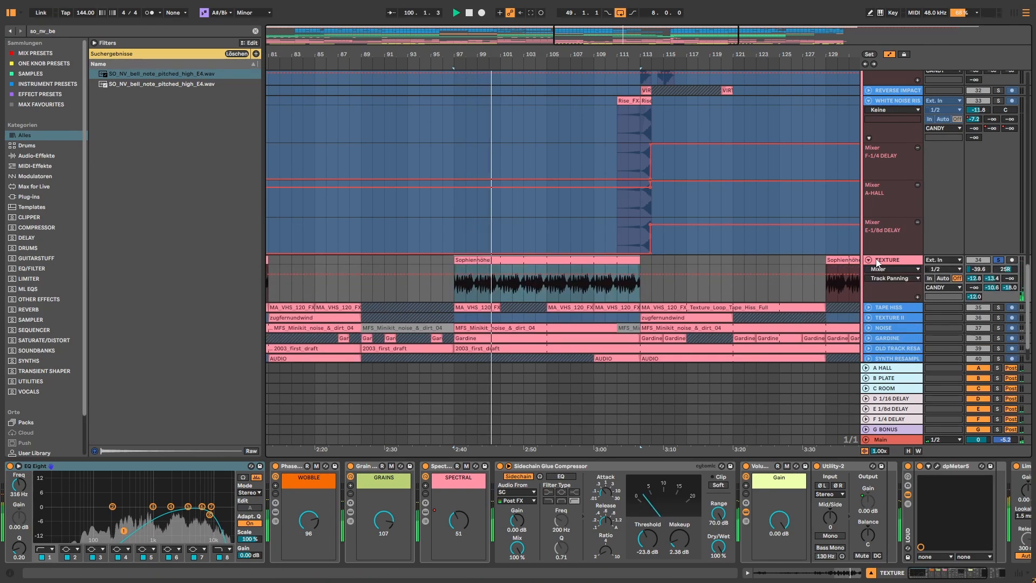
pyautogui.press('space')
# Bypass TEXTURE's Sidechain Glue Compressor, SPECTRAL, GRAINS and WOBBLE racks and EQ Eight, and play the Sophienhöhe clip dry
pyautogui.click(498, 467)
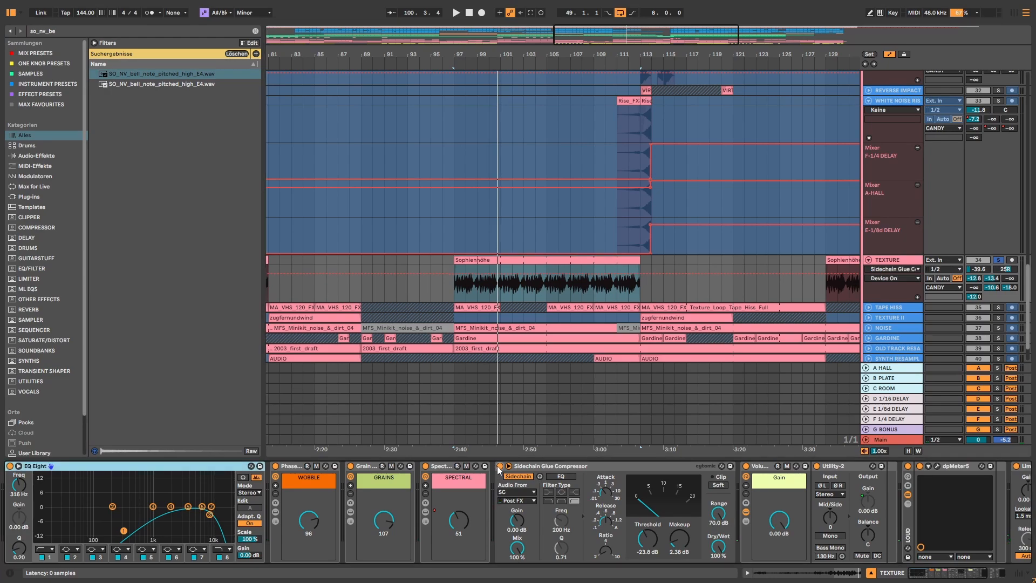
pyautogui.click(500, 466)
pyautogui.click(425, 467)
pyautogui.click(350, 466)
pyautogui.click(275, 466)
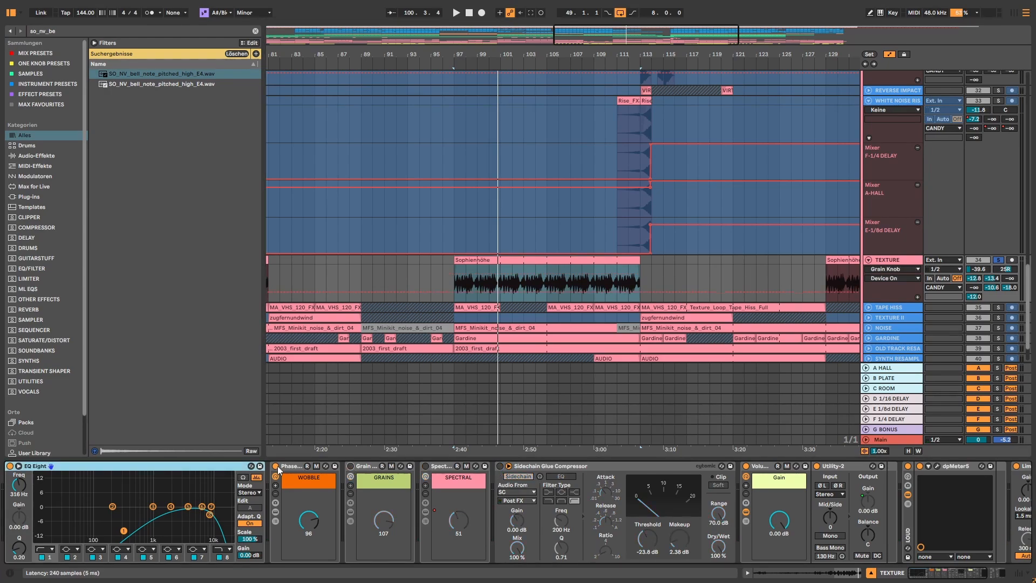
pyautogui.click(11, 466)
pyautogui.press('space')
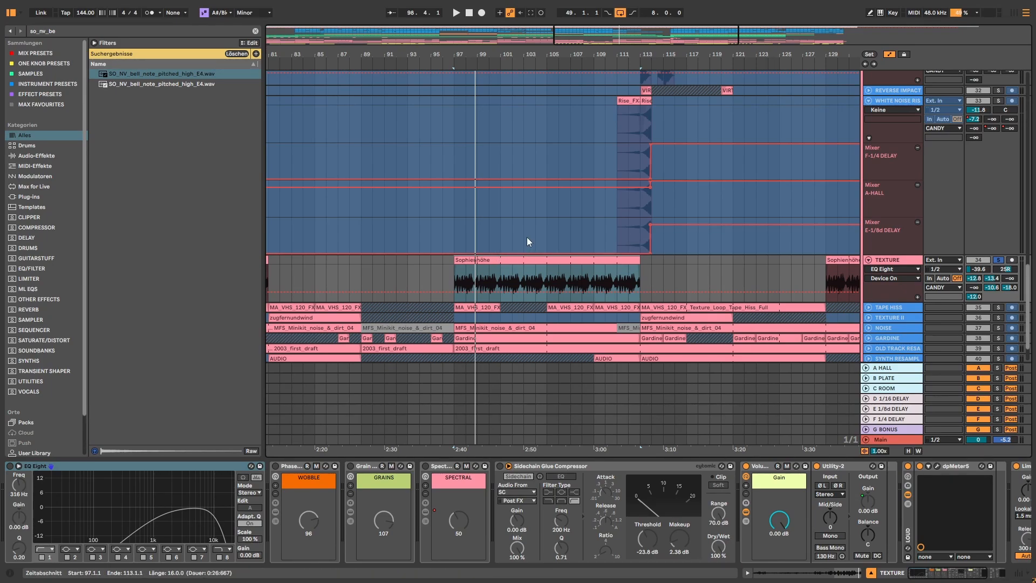
pyautogui.press('space')
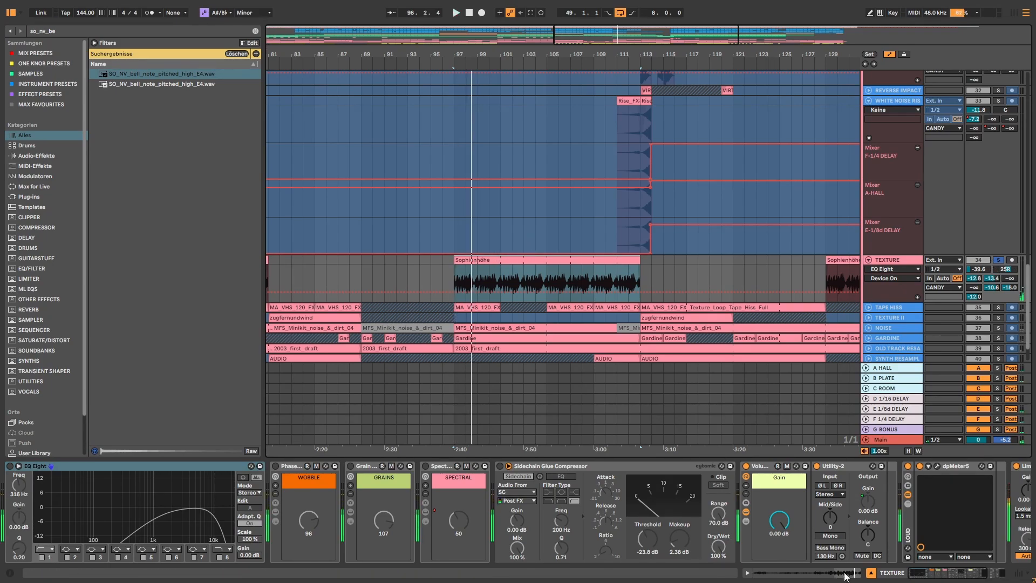
# Open the Sophienhöhe clip's sample and compare its Beats transient envelope at 100 and at 41 during playback
pyautogui.click(847, 572)
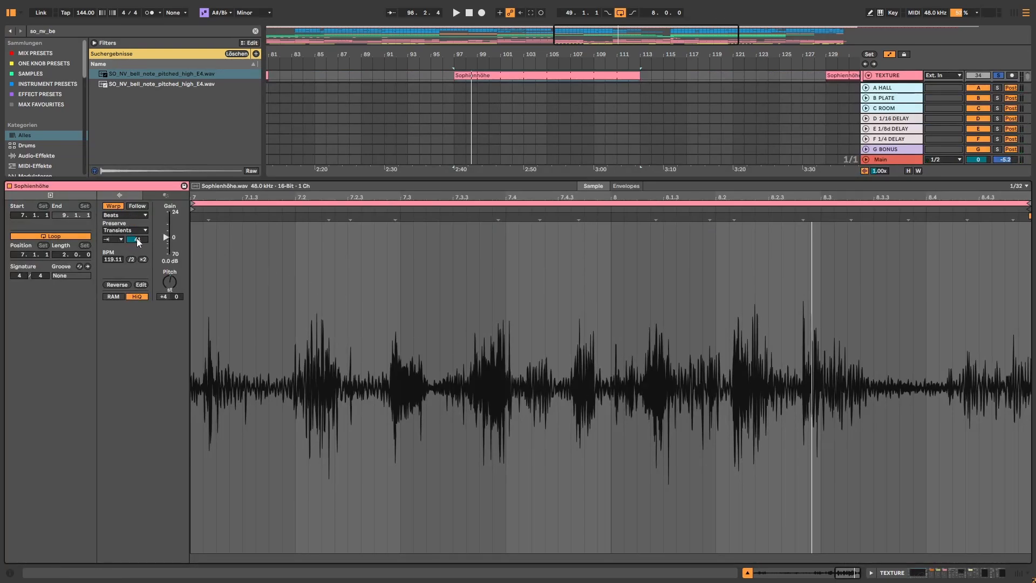
pyautogui.moveTo(135, 239)
pyautogui.mouseDown()
pyautogui.moveTo(135, 215)
pyautogui.moveTo(134, 241)
pyautogui.mouseUp()
pyautogui.press('space')
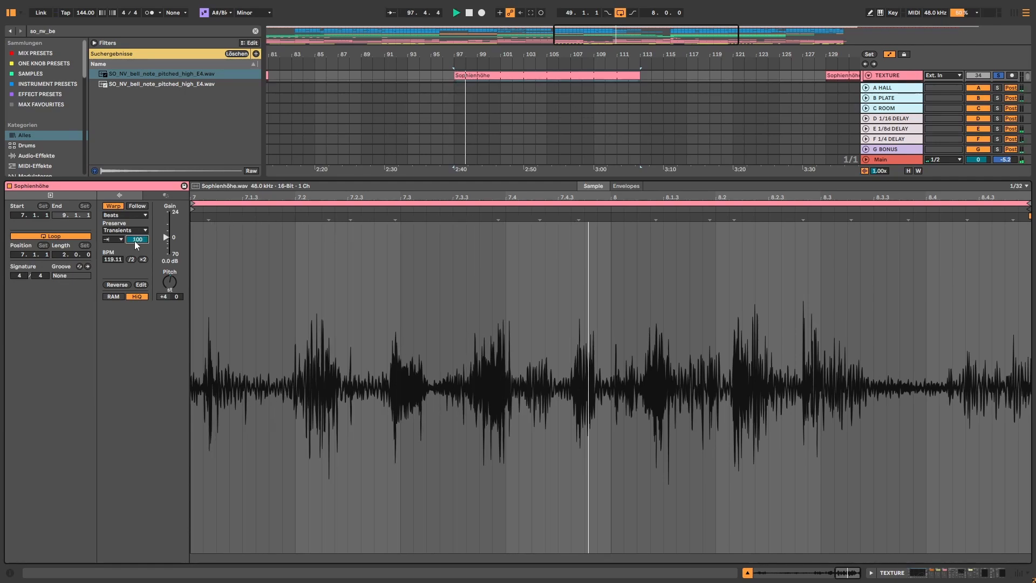
pyautogui.moveTo(135, 240); pyautogui.dragTo(138, 246)
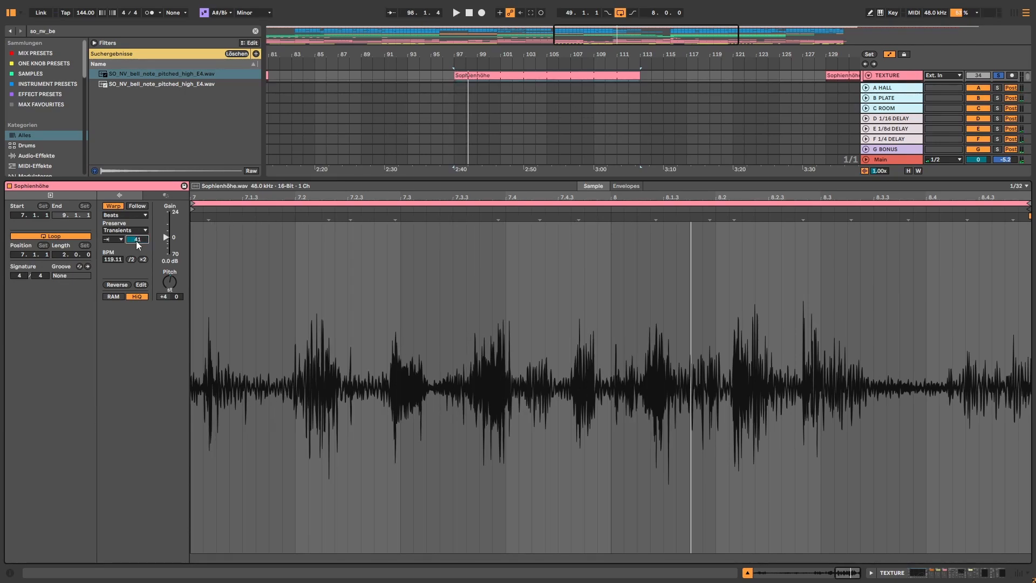
pyautogui.press('space')
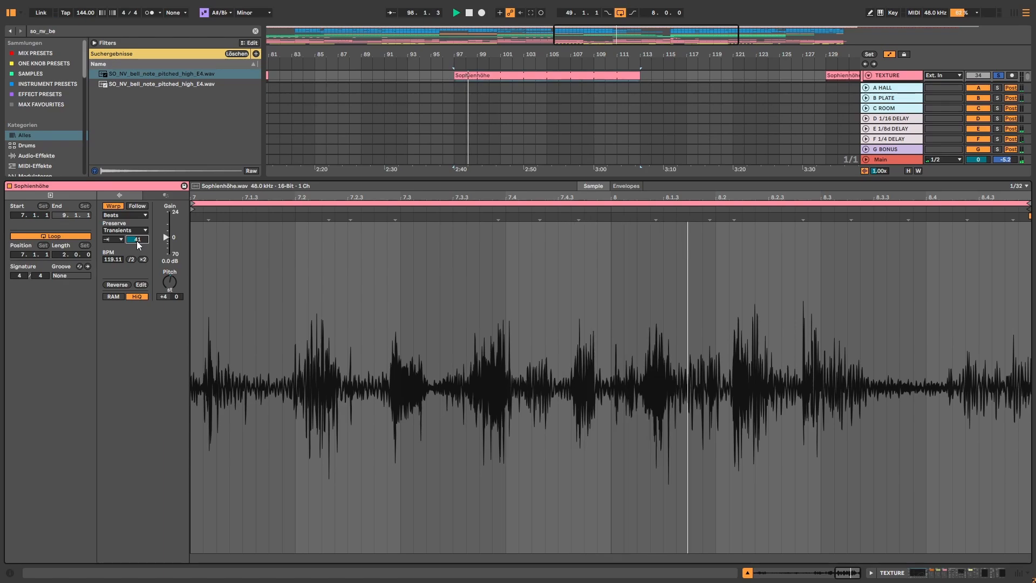
pyautogui.press('space')
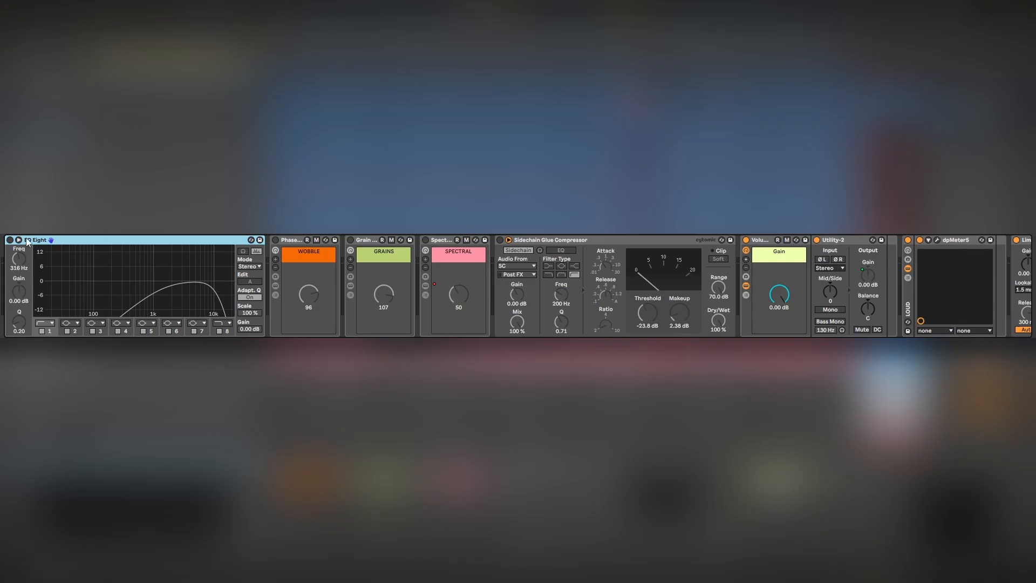
# Turn EQ Eight and the WOBBLE rack back on during playback, and show the rack's Chorus-Ensemble, Phaser-Flanger and Erosion devices
pyautogui.click(10, 240)
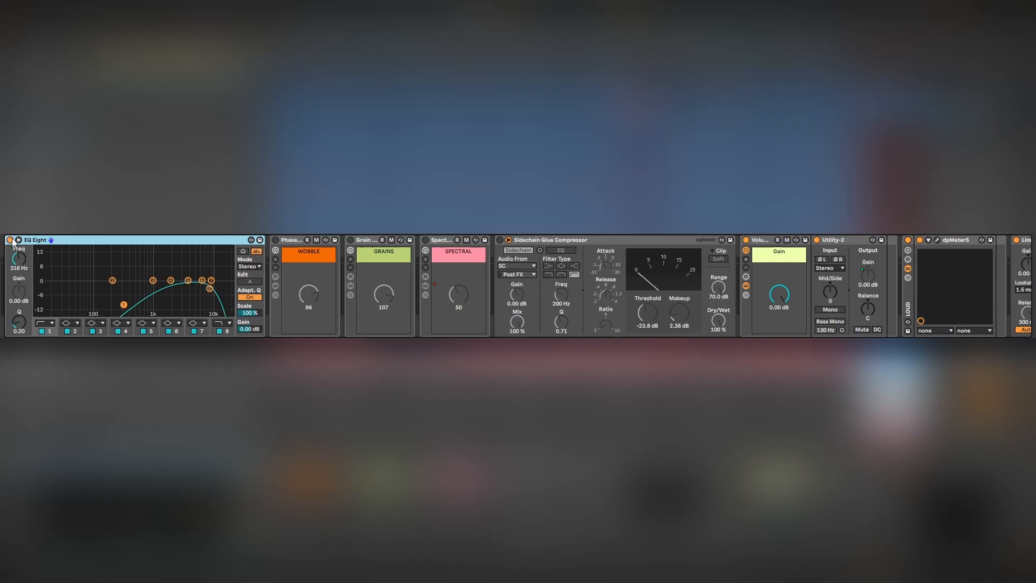
pyautogui.press('space')
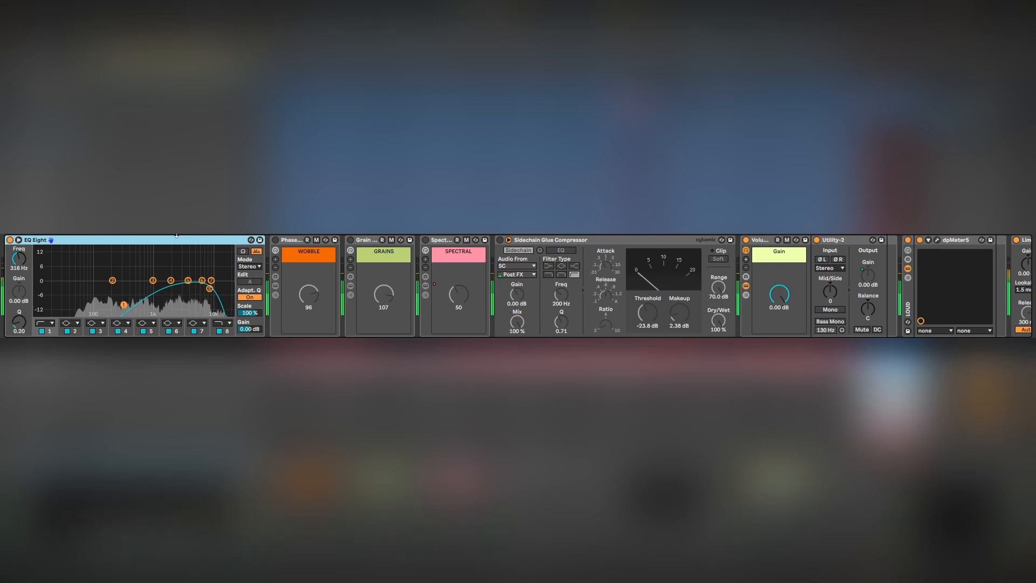
pyautogui.click(276, 240)
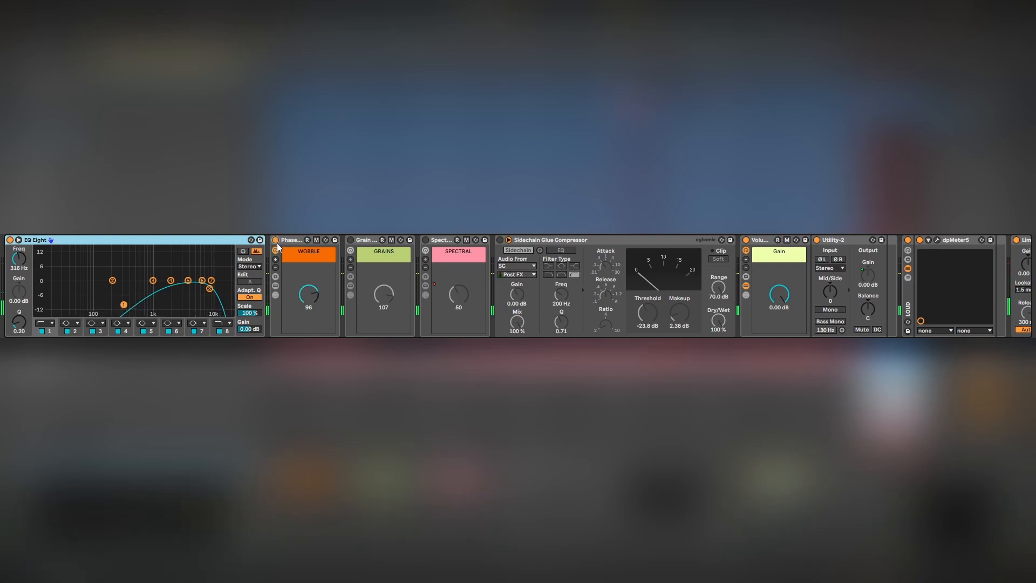
pyautogui.click(275, 287)
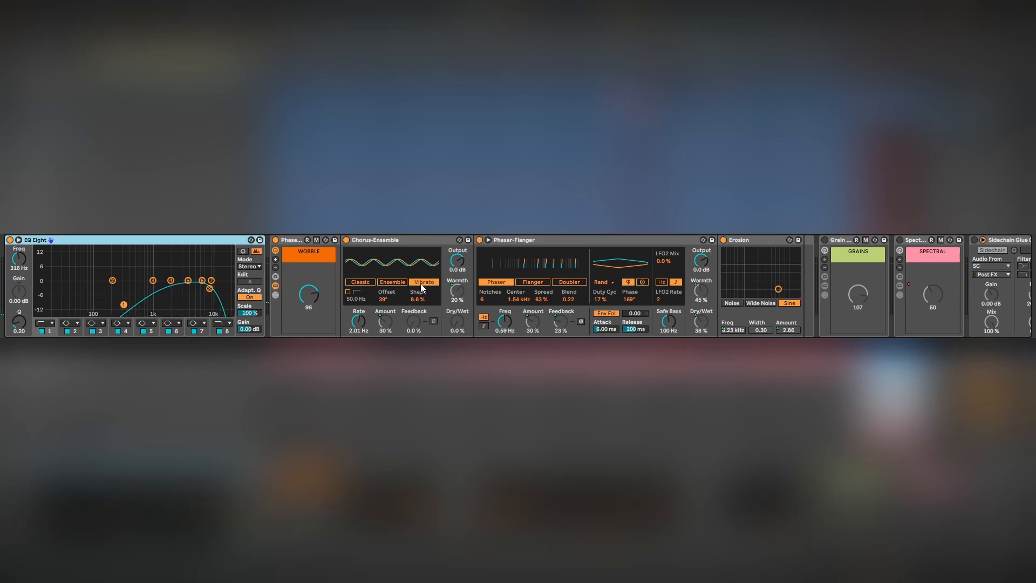
pyautogui.click(532, 241)
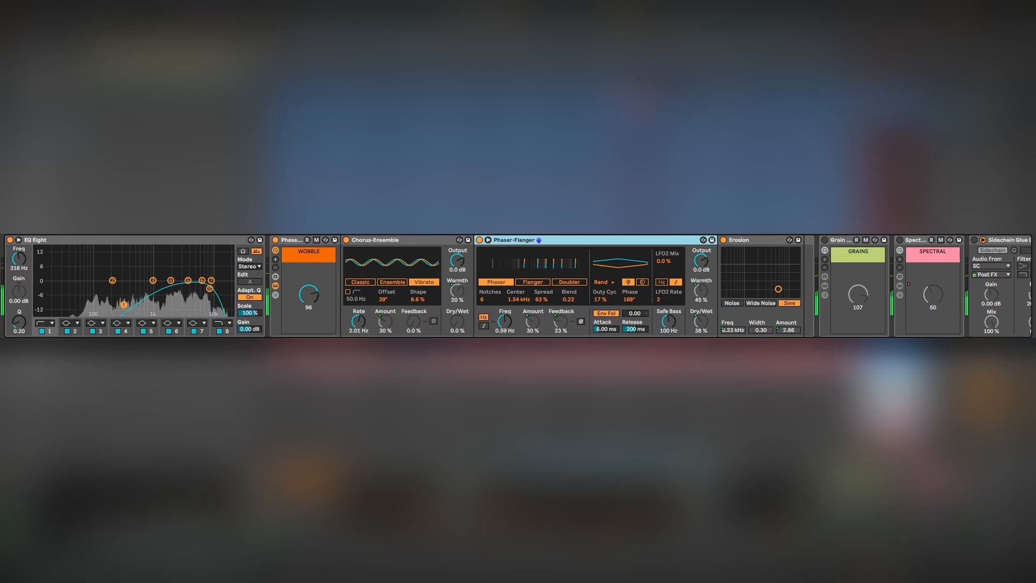
# Turn on the GRAINS rack, look through its Grain Delay and Reverb, and compare the sound with the rack bypassed and active
pyautogui.click(825, 242)
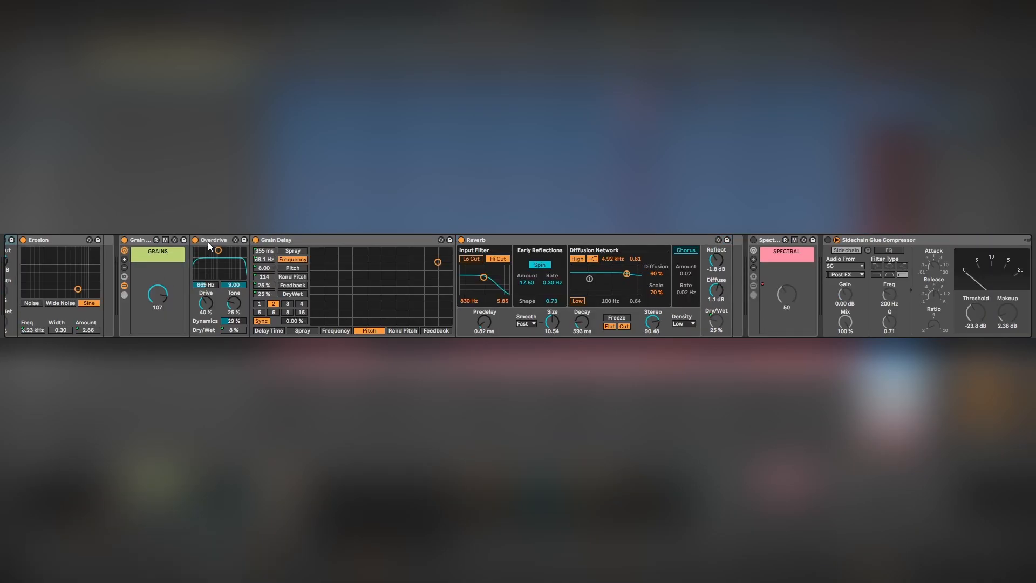
pyautogui.click(292, 240)
pyautogui.click(494, 241)
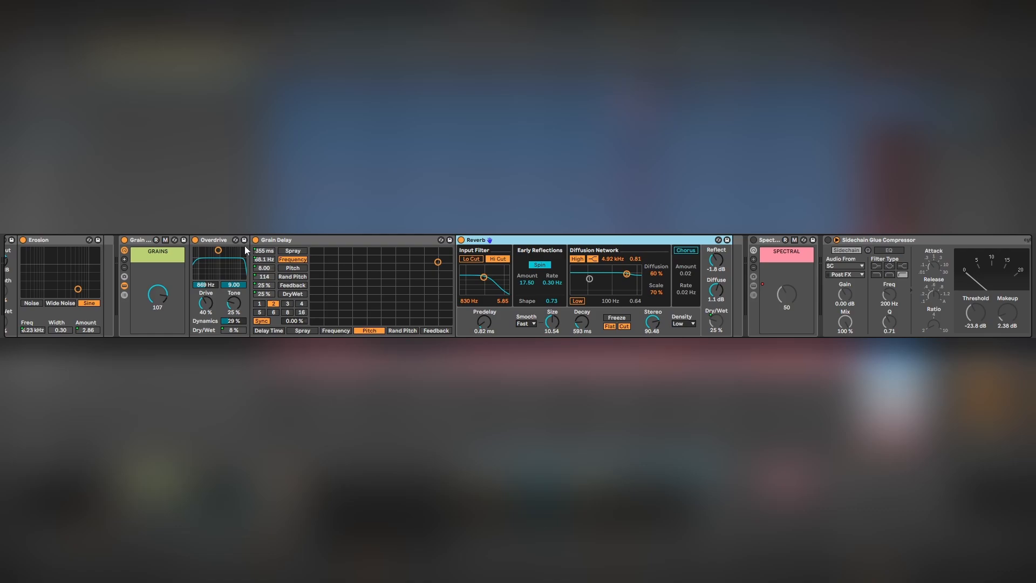
pyautogui.click(124, 241)
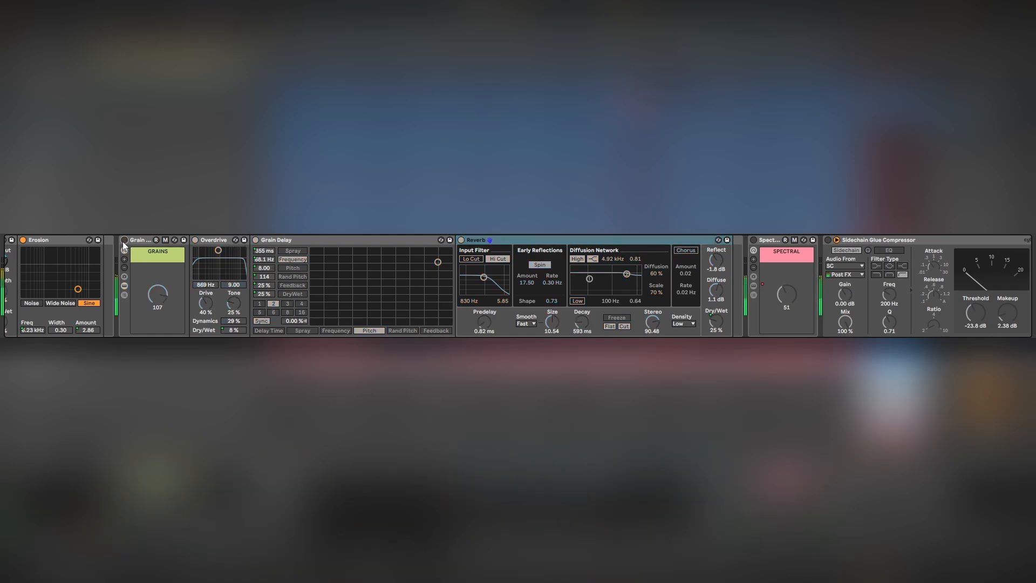
pyautogui.click(123, 242)
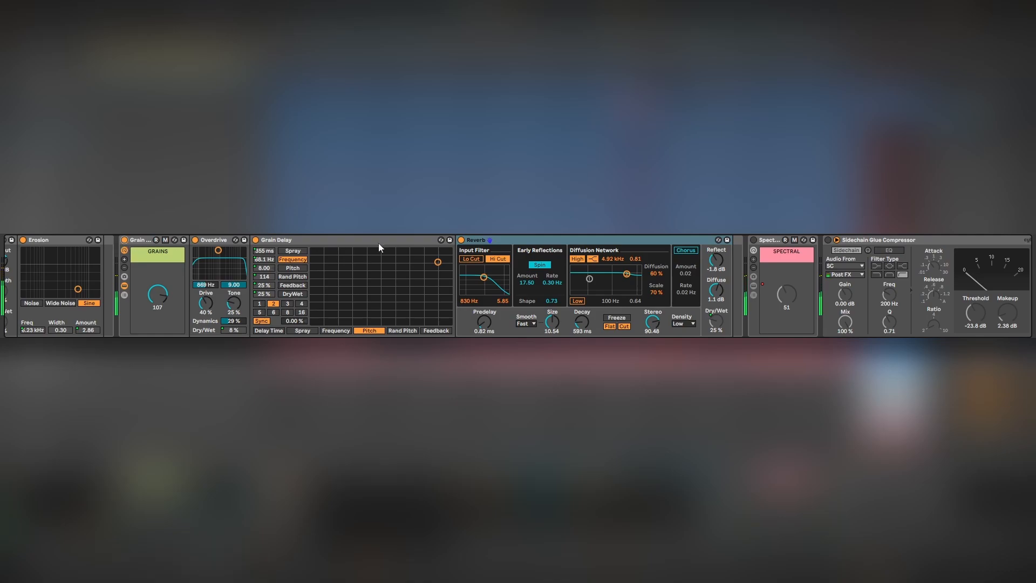
# Turn on the SPECTRAL rack and toggle its bypass to compare the sound with and without it
pyautogui.click(753, 240)
pyautogui.hscroll(10, 750, 293)
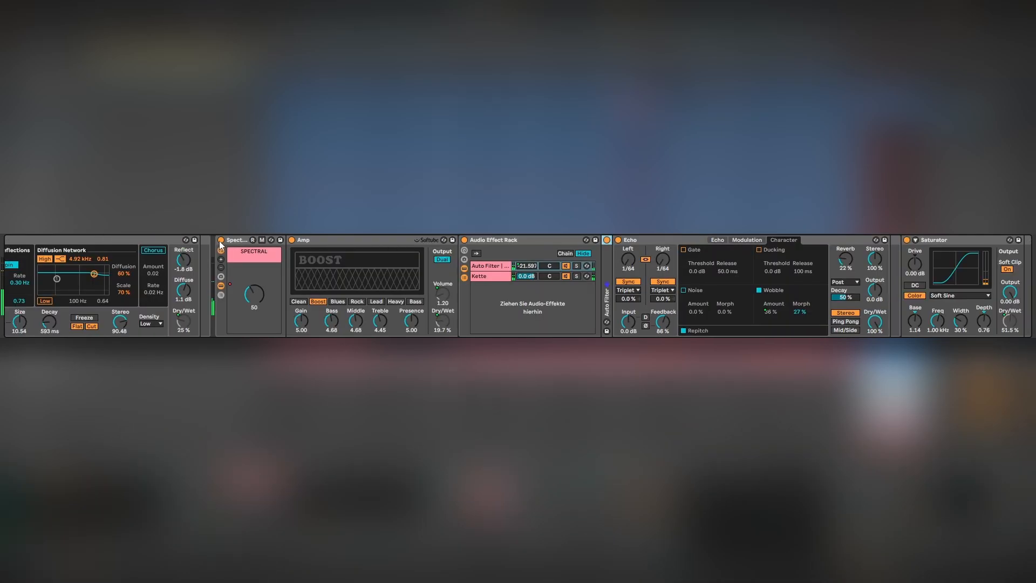
pyautogui.click(220, 241)
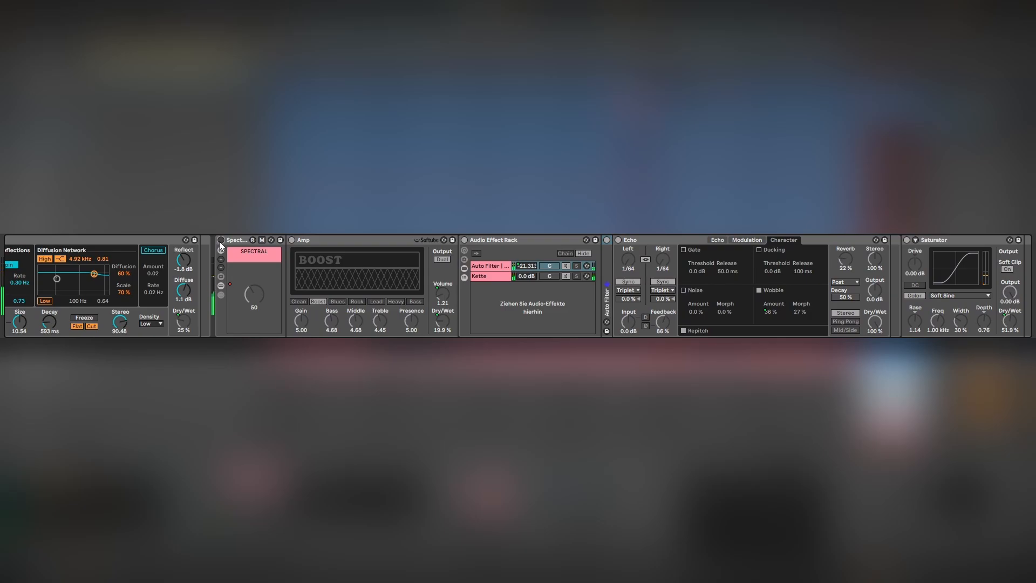
pyautogui.click(221, 241)
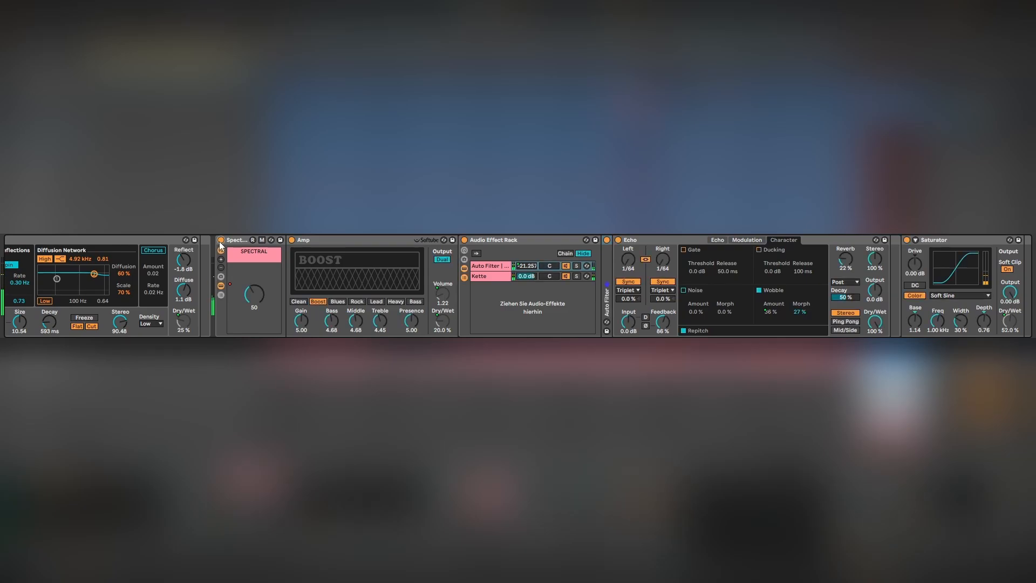
# Unfold the SPECTRAL rack's Auto Filter and examine its settings, the Echo, the Kette chain and the Saturator
pyautogui.doubleClick(604, 267)
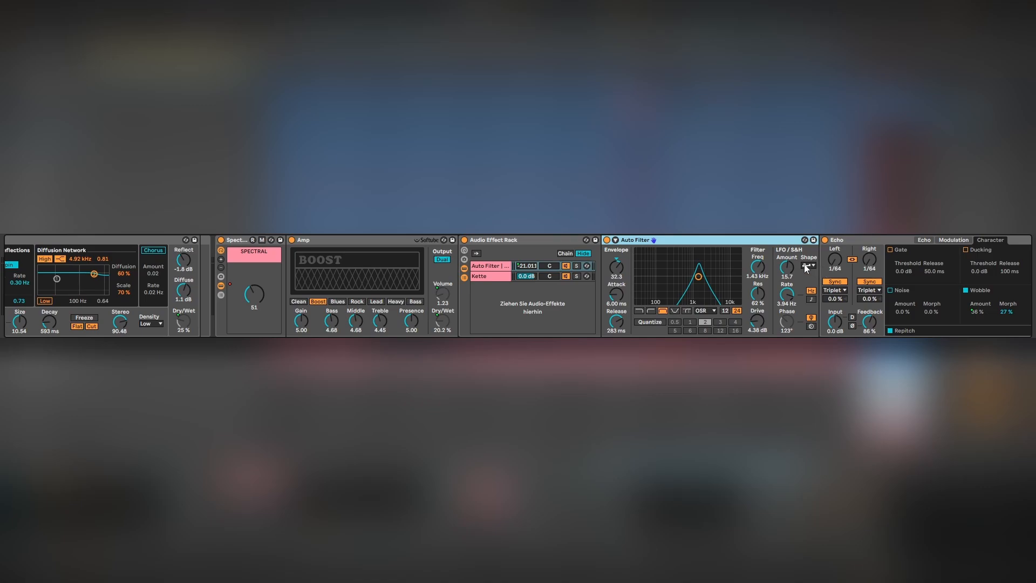
pyautogui.click(847, 239)
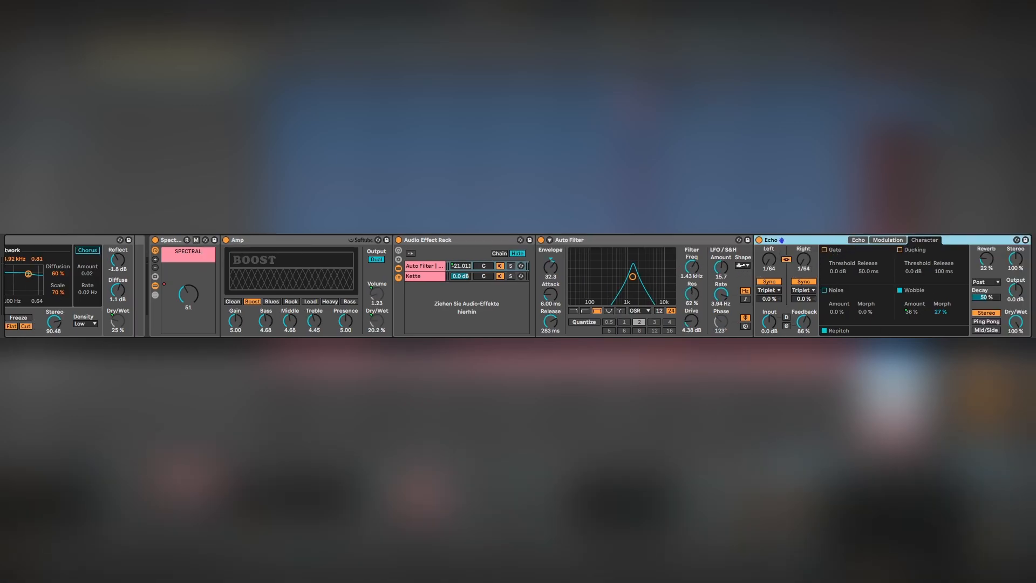
pyautogui.click(413, 276)
pyautogui.click(613, 242)
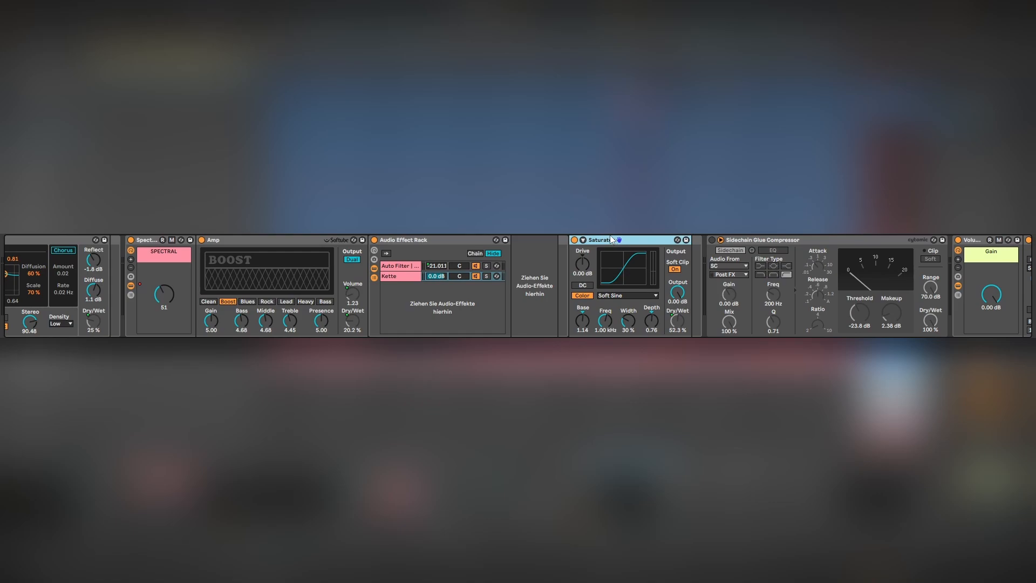
# Check the SPECTRAL macro, turn the Sidechain Glue Compressor back on, and view the rest of TEXTURE's device chain
pyautogui.click(166, 300)
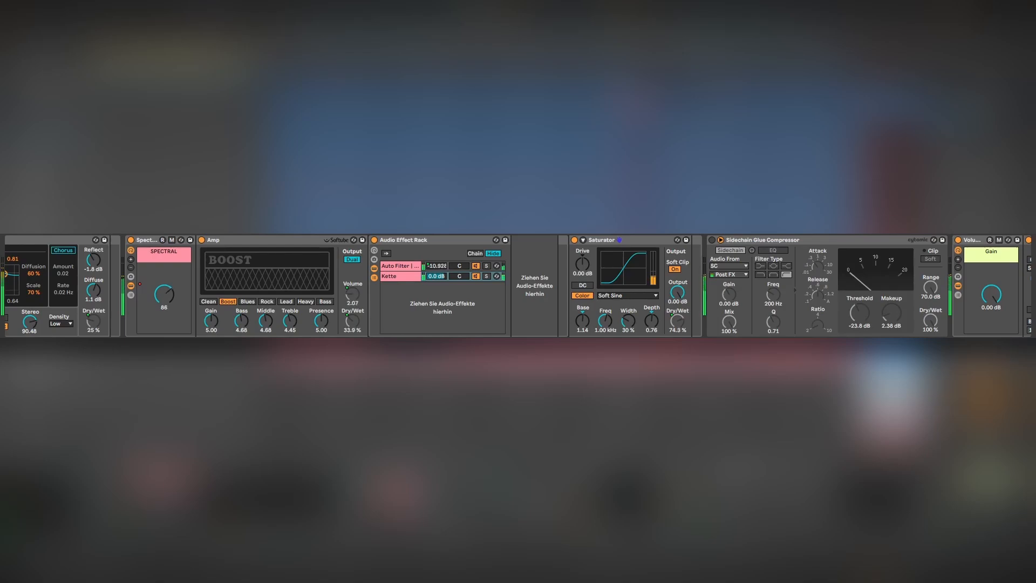
pyautogui.click(712, 240)
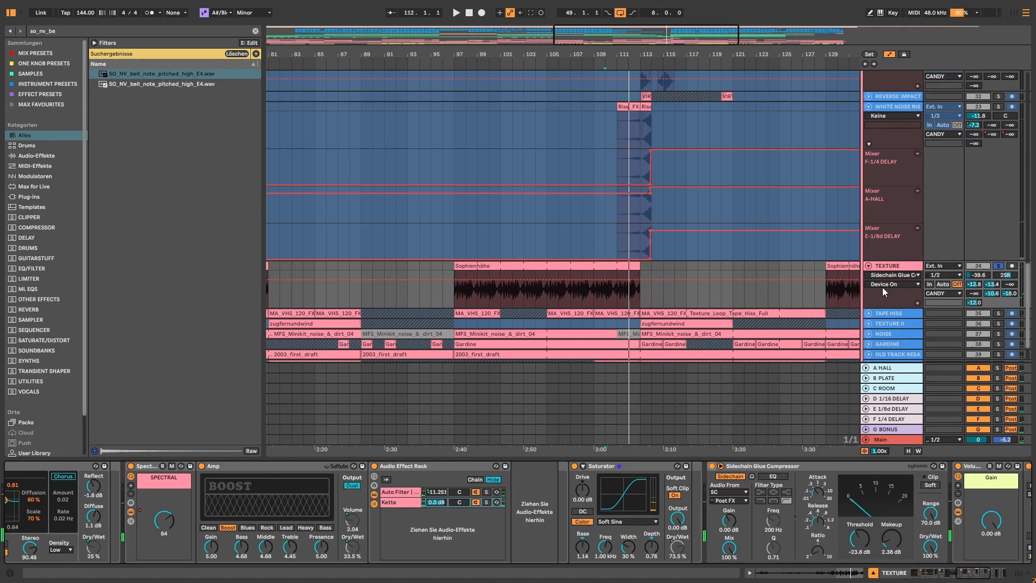
pyautogui.click(937, 573)
# Solo the TAPE HISS track and play its MA_VHS clips
pyautogui.click(998, 314)
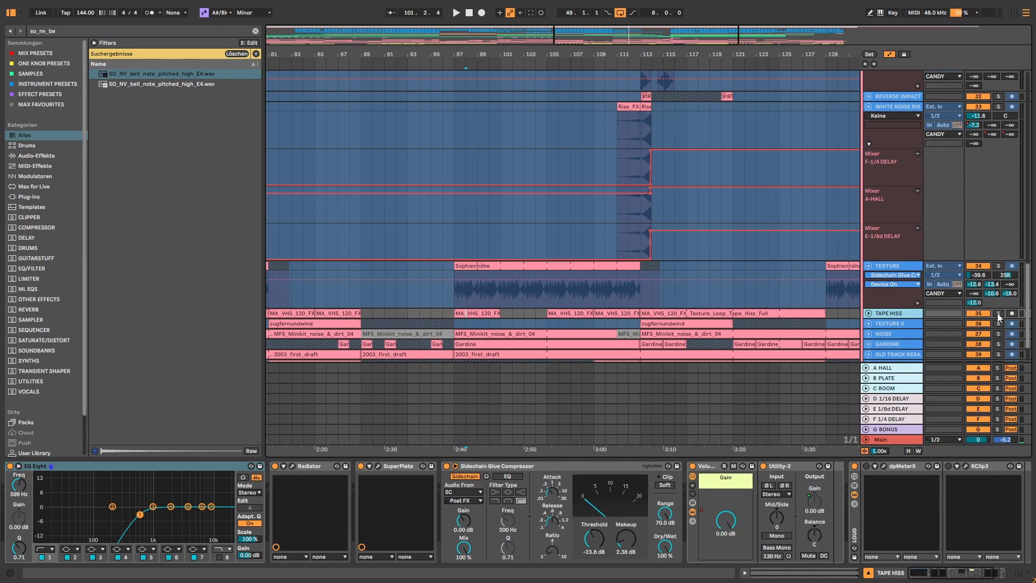
pyautogui.click(998, 314)
pyautogui.press('space')
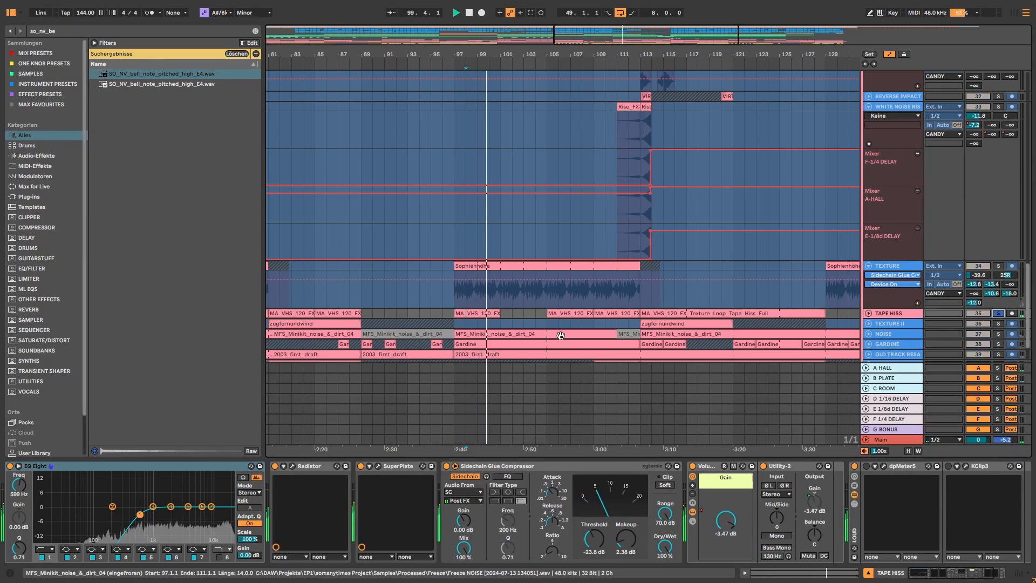
pyautogui.press('space')
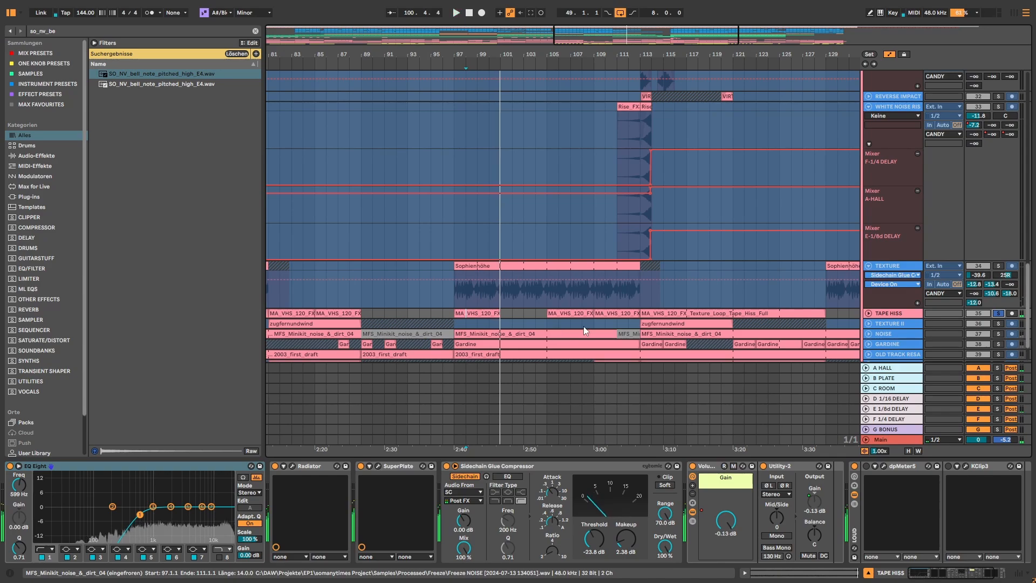
# Group TAPE HISS's EQ Eight, Radiator and SuperPlate into an Audio Effect Rack, and open the Radiator and SuperPlate plug-in windows
pyautogui.keyDown('shift'); pyautogui.click(400, 466); pyautogui.keyUp('shift')
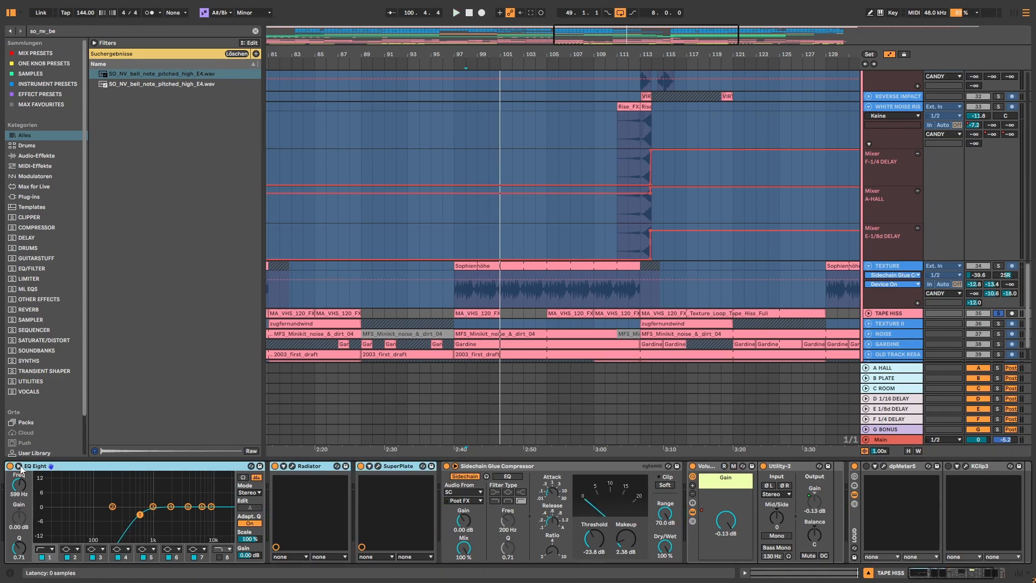
pyautogui.hotkey('ctrl', 'g')
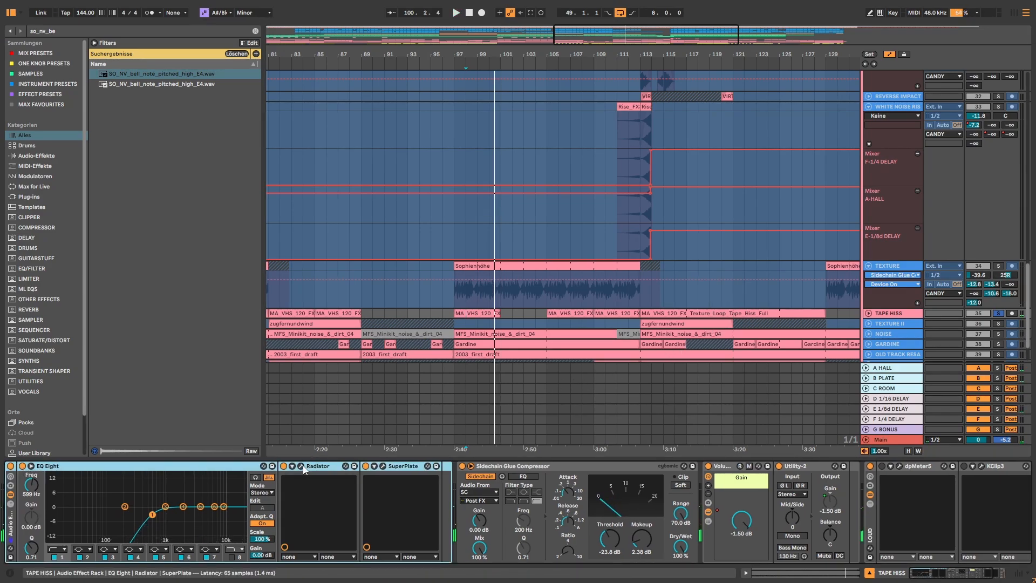
pyautogui.click(302, 465)
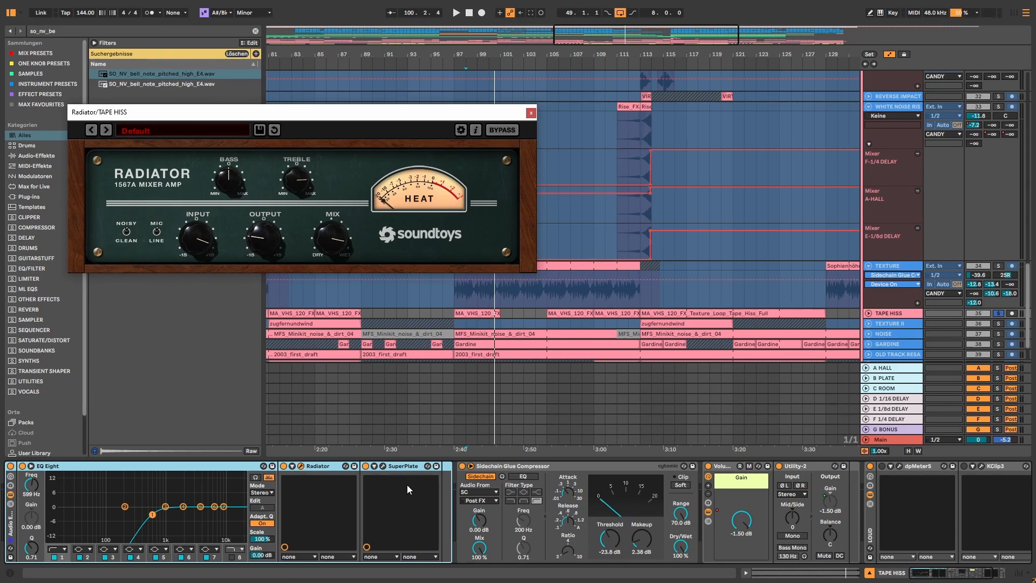
pyautogui.click(381, 466)
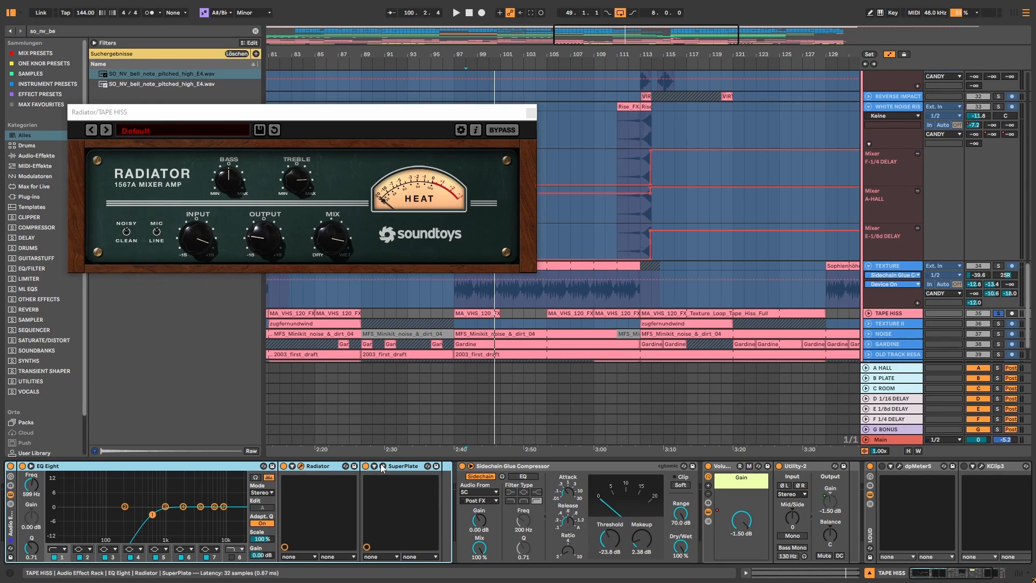
# Stop the audition and solo the TAPE HISS track again in place of TEXTURE II
pyautogui.press('space')
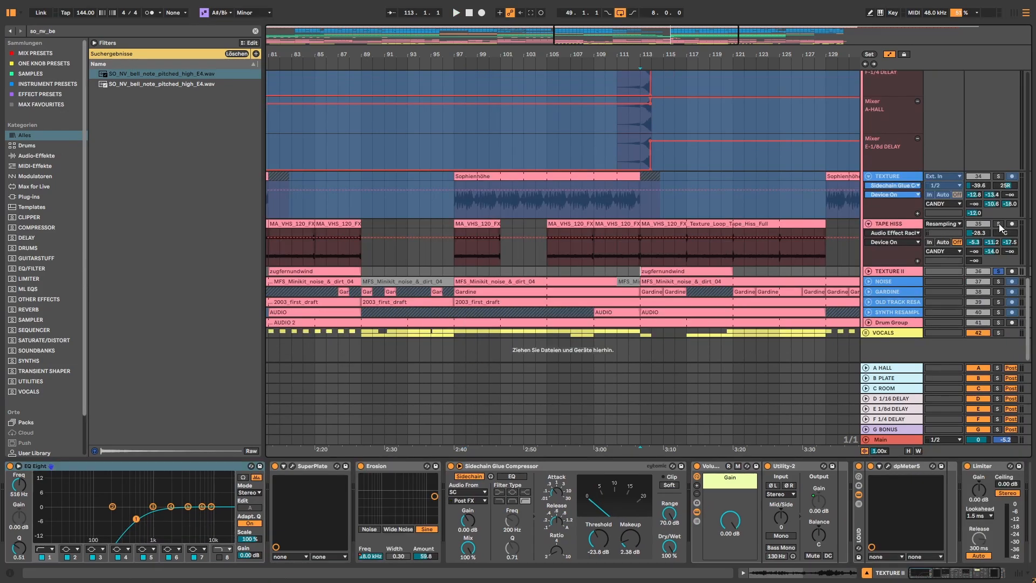
pyautogui.click(999, 224)
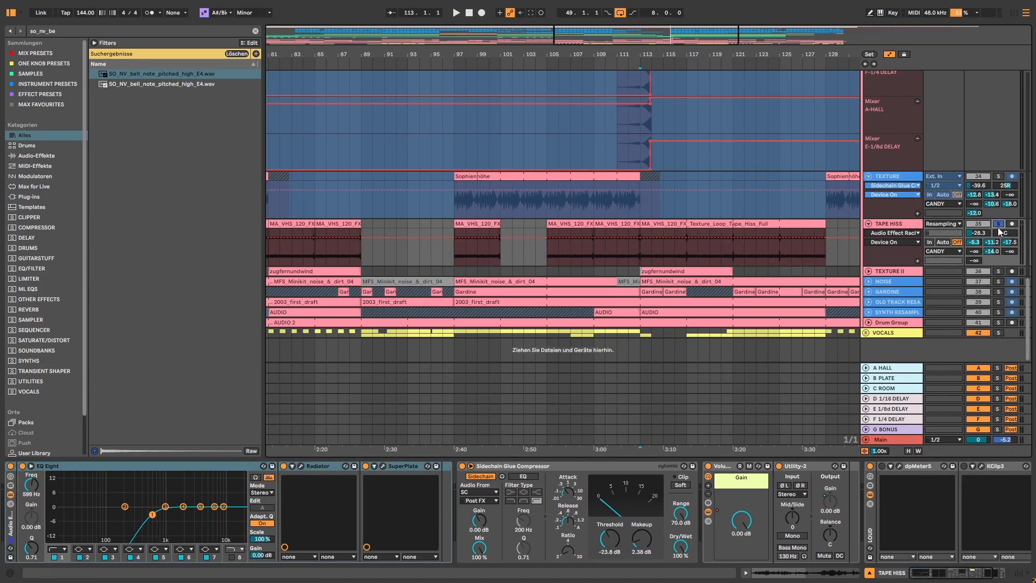
# Unsolo TAPE HISS, play the full mix, and mute and unmute TAPE HISS to compare the mix with and without it
pyautogui.click(998, 226)
pyautogui.press('space')
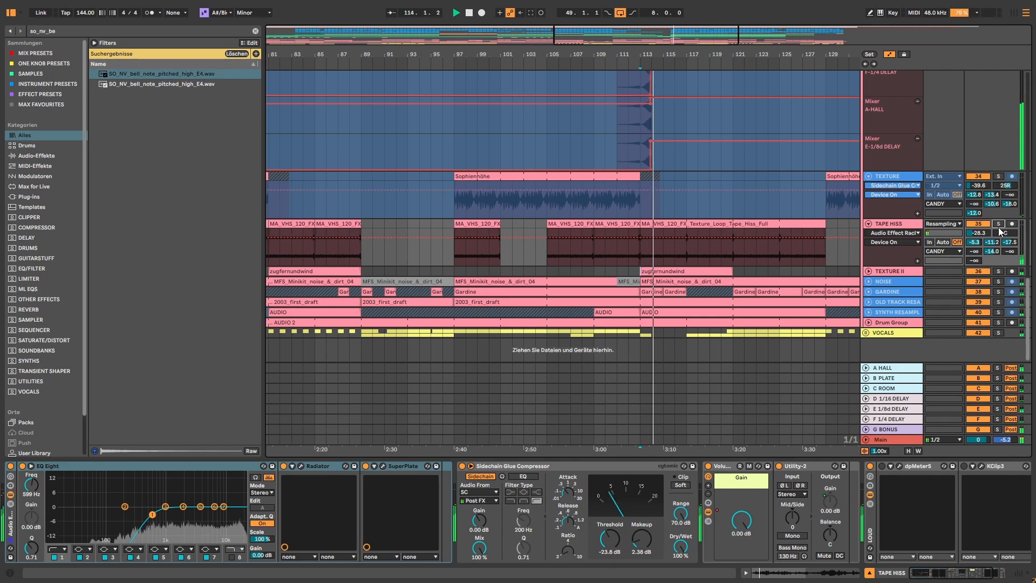
pyautogui.click(976, 224)
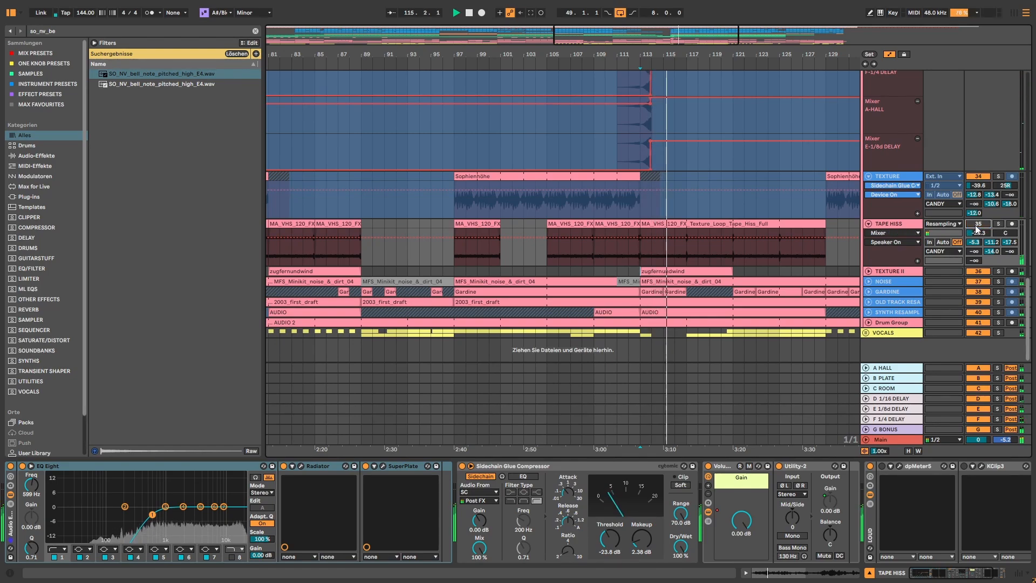
pyautogui.click(976, 224)
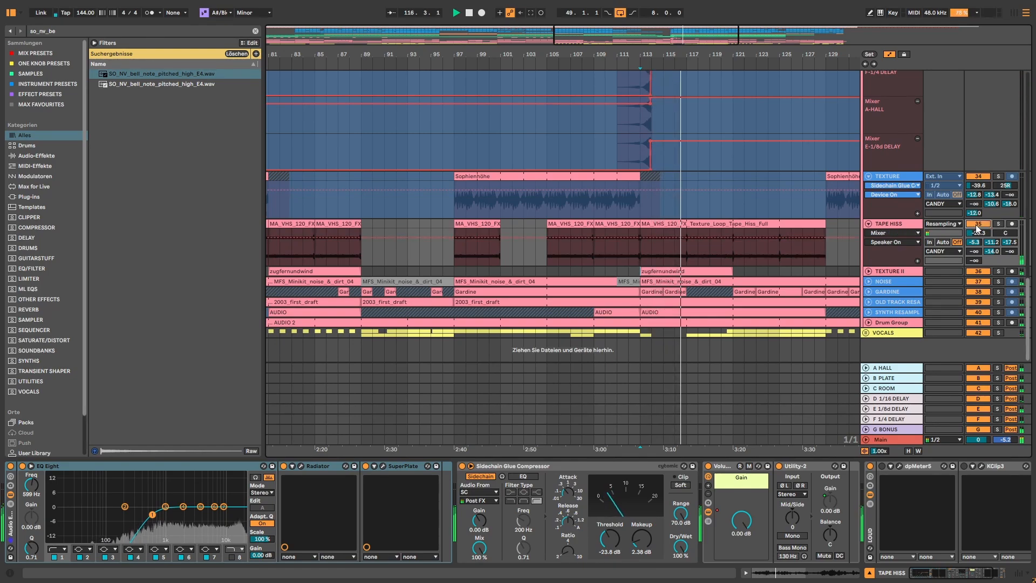
pyautogui.press('space')
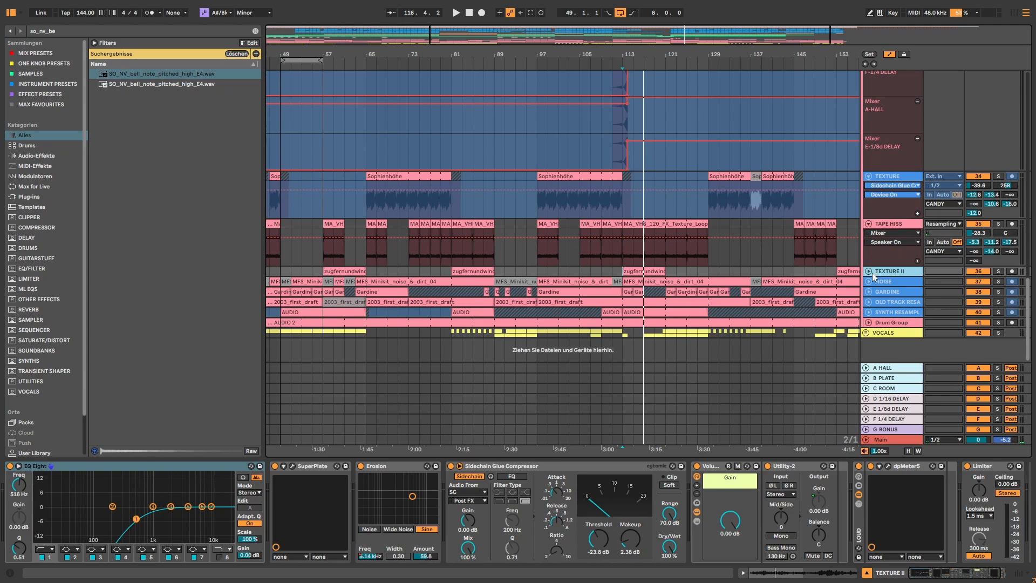
# Unfold the TEXTURE II track, solo it and audition its zugfernundwind clip
pyautogui.click(871, 272)
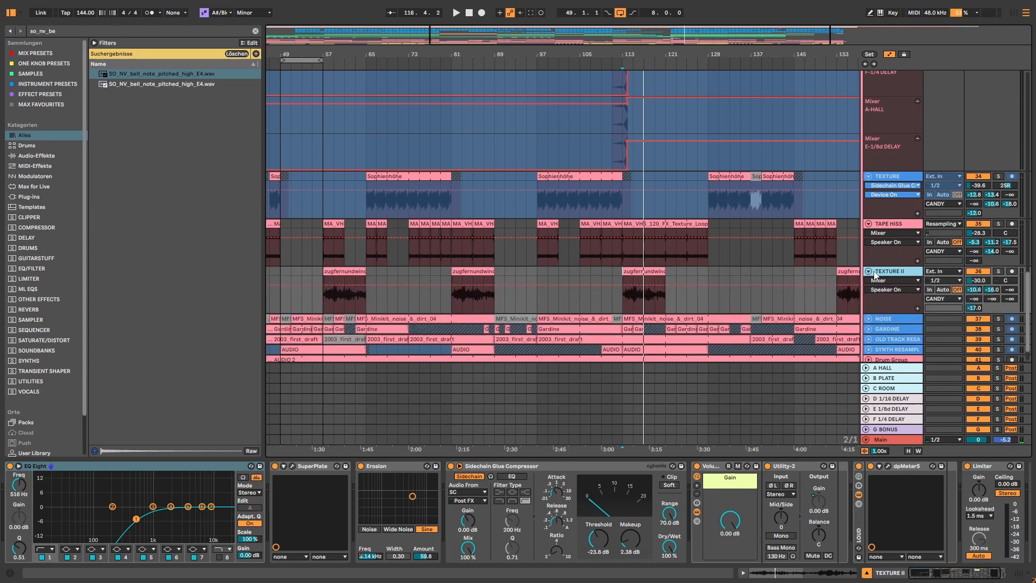
pyautogui.click(999, 271)
pyautogui.press('space')
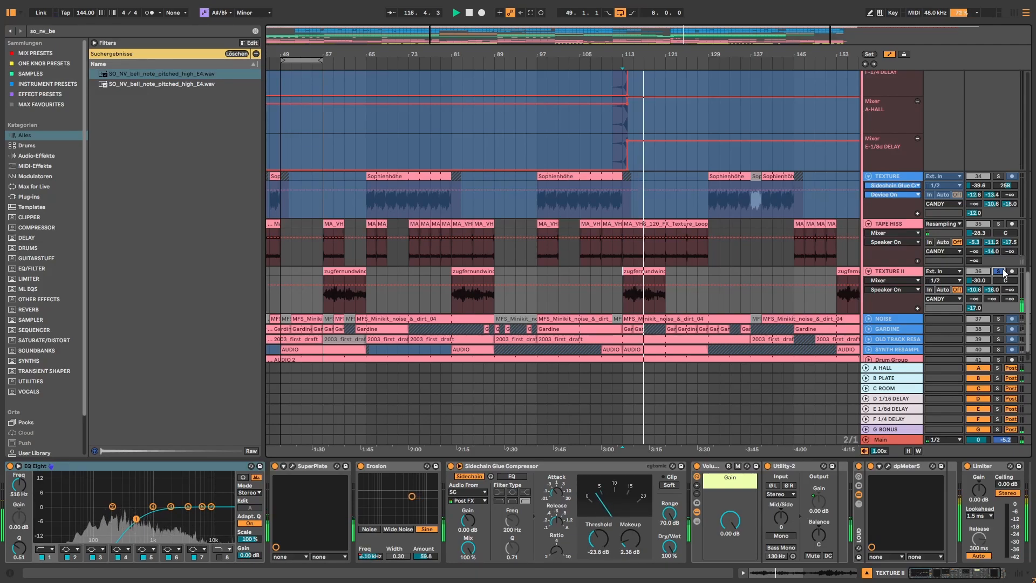
pyautogui.press('space')
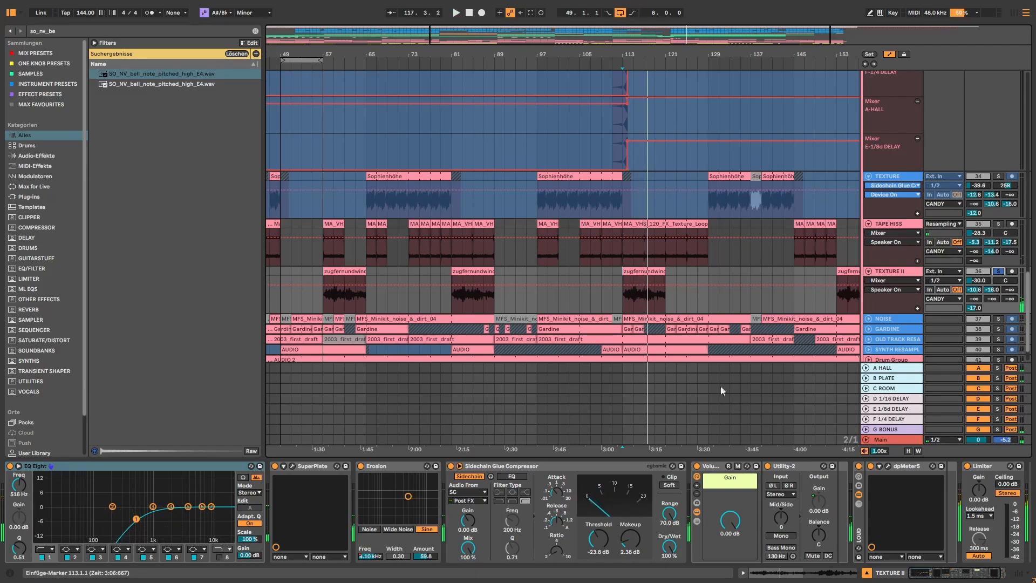
# Bypass Erosion and SuperPlate on TEXTURE II and play the track without them
pyautogui.click(360, 466)
pyautogui.click(274, 467)
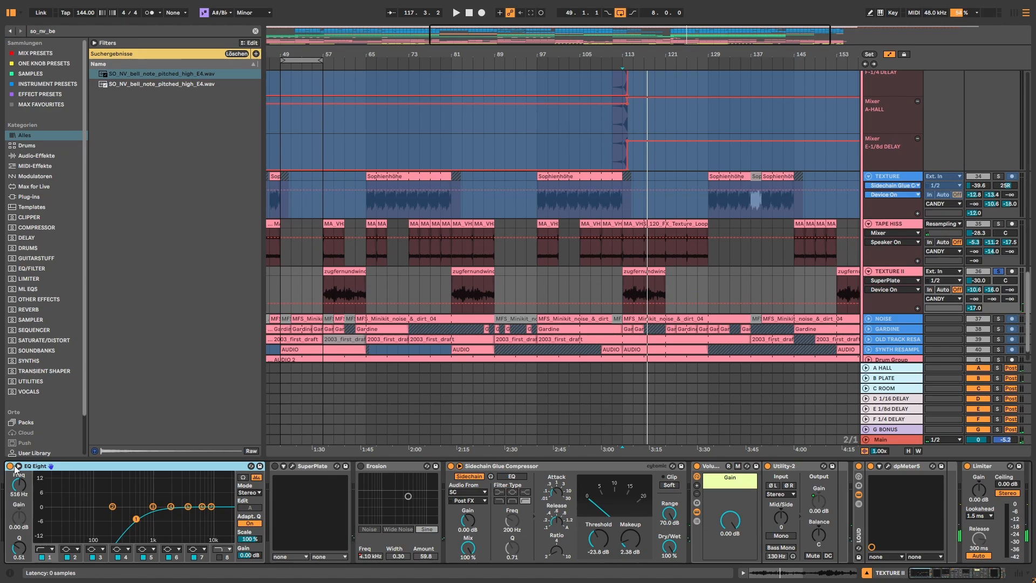
pyautogui.press('space')
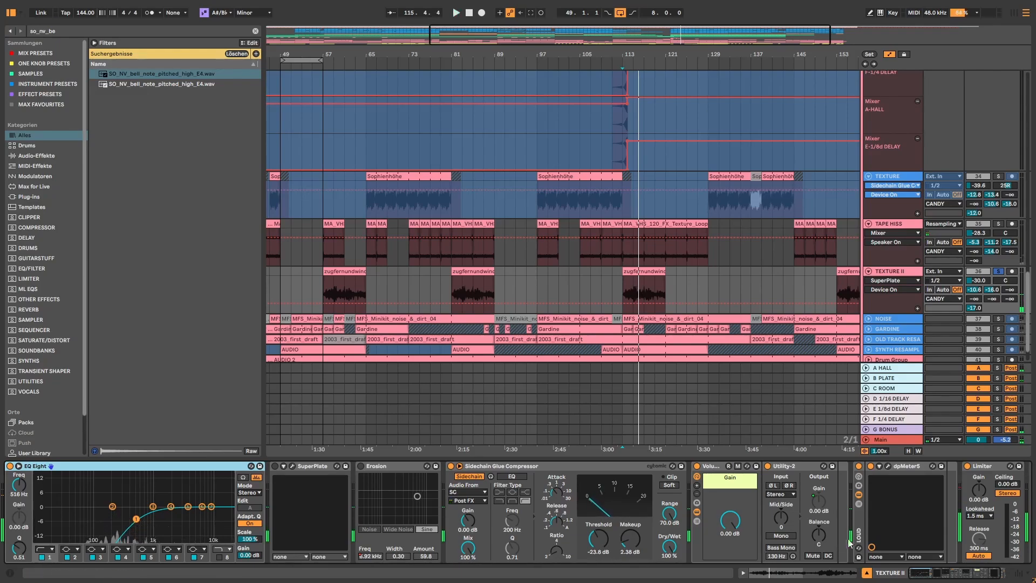
# Turn SuperPlate back on in TEXTURE II's chain and open its plug-in window
pyautogui.click(766, 574)
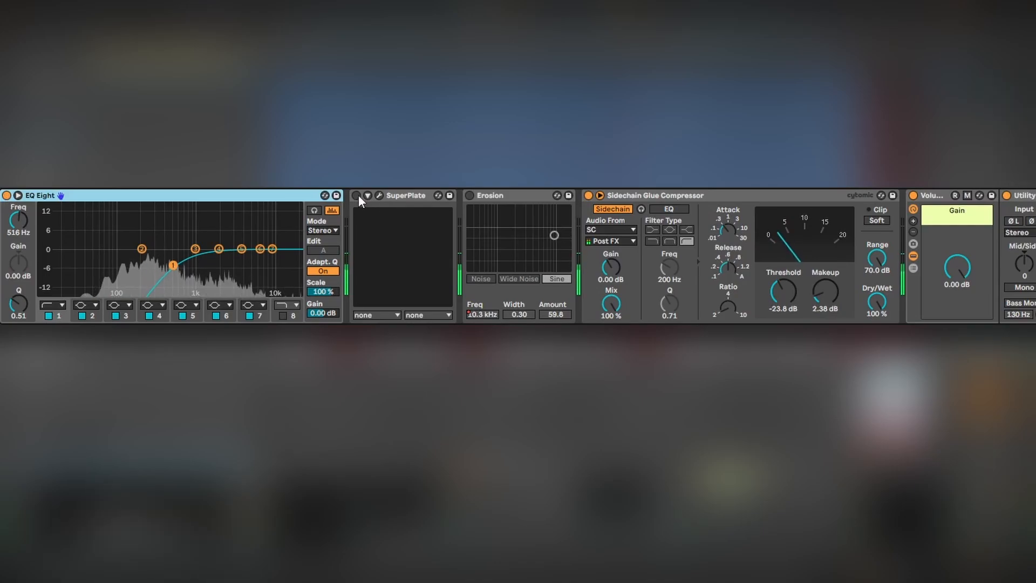
pyautogui.click(358, 196)
pyautogui.click(379, 196)
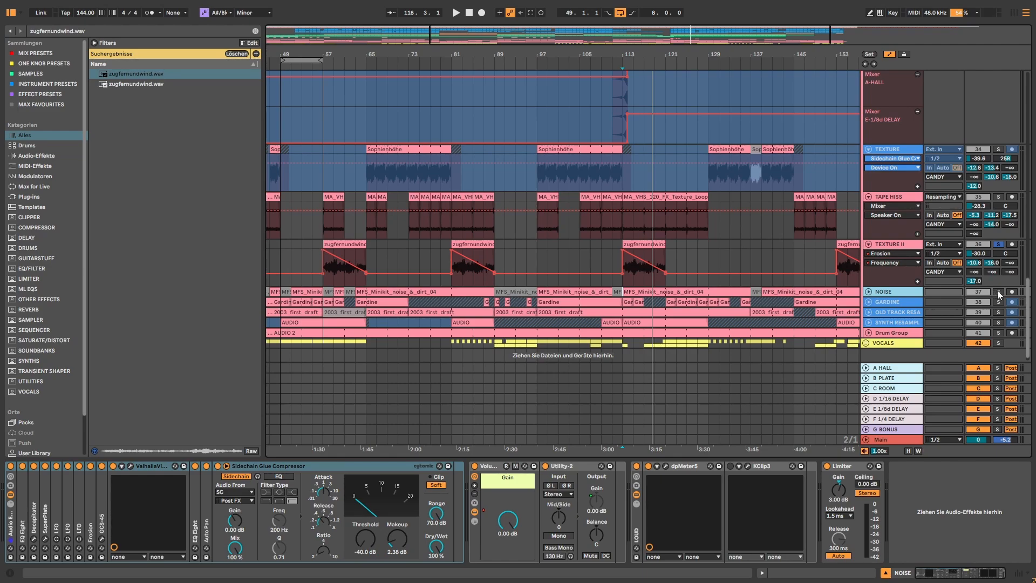
# Solo the NOISE track in place of TEXTURE II and audition it with and without its effect rack
pyautogui.click(998, 292)
pyautogui.press('space')
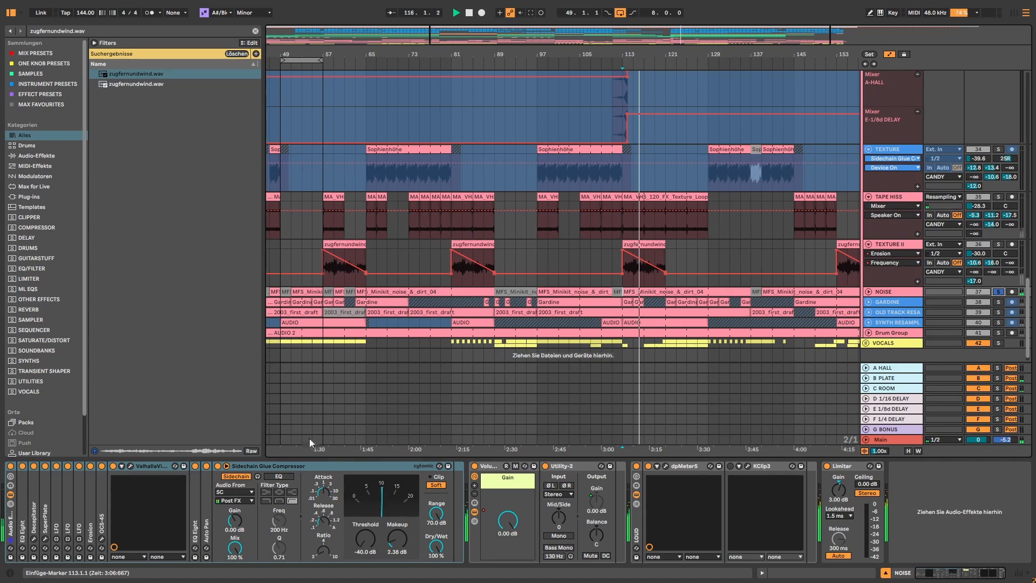
pyautogui.press('space')
pyautogui.click(10, 466)
pyautogui.press('space')
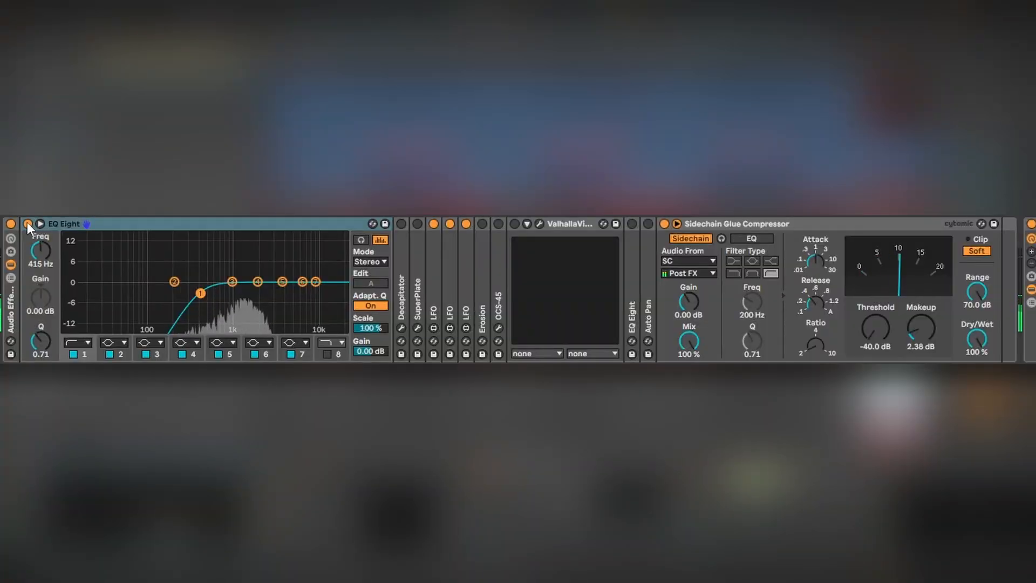
# Expand Decapitator, the three LFOs and Erosion in NOISE's effect rack, and inspect Erosion's modulated filter point
pyautogui.doubleClick(400, 244)
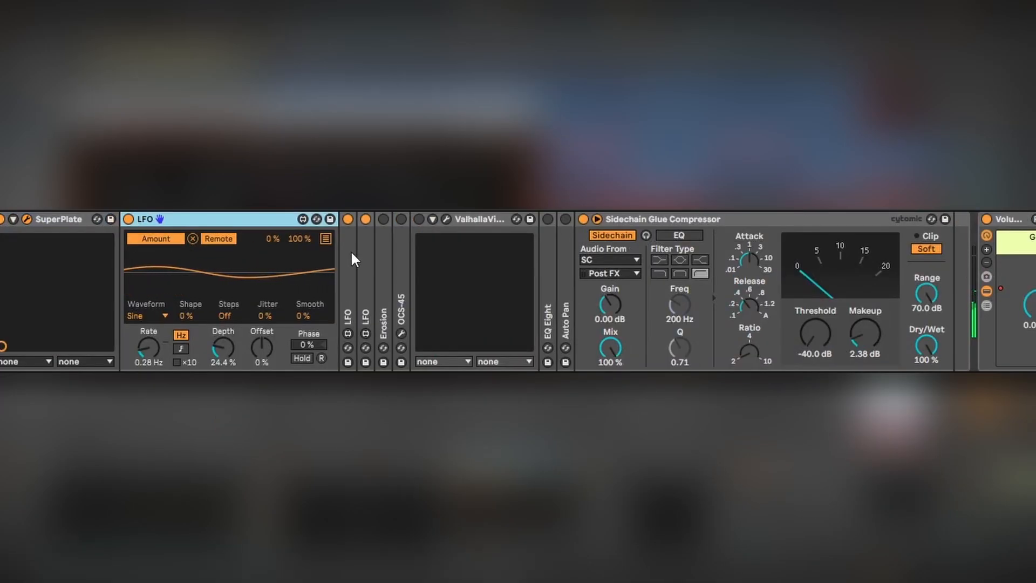
pyautogui.doubleClick(348, 244)
pyautogui.doubleClick(570, 248)
pyautogui.doubleClick(788, 246)
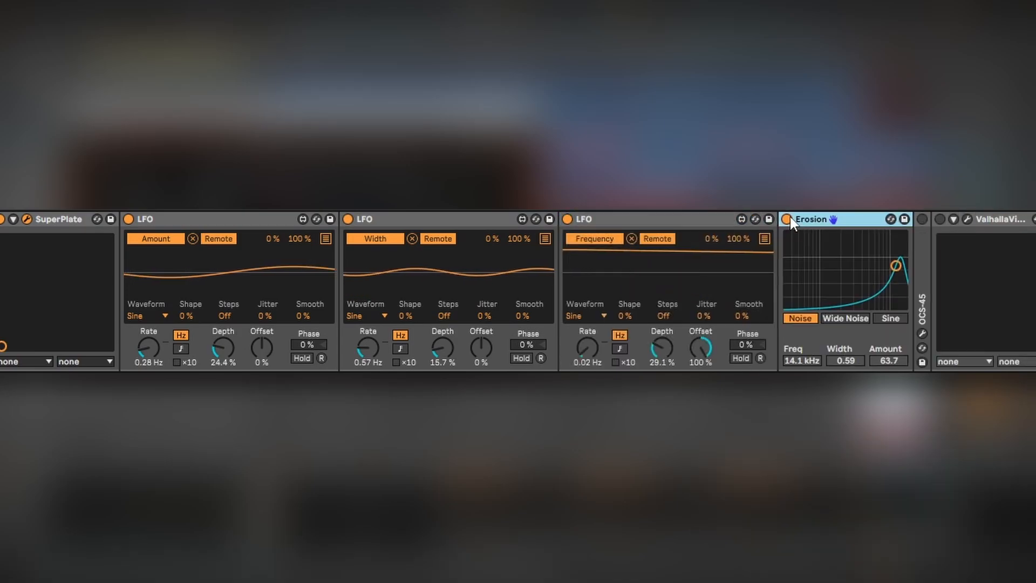
pyautogui.moveTo(894, 281); pyautogui.dragTo(883, 273)
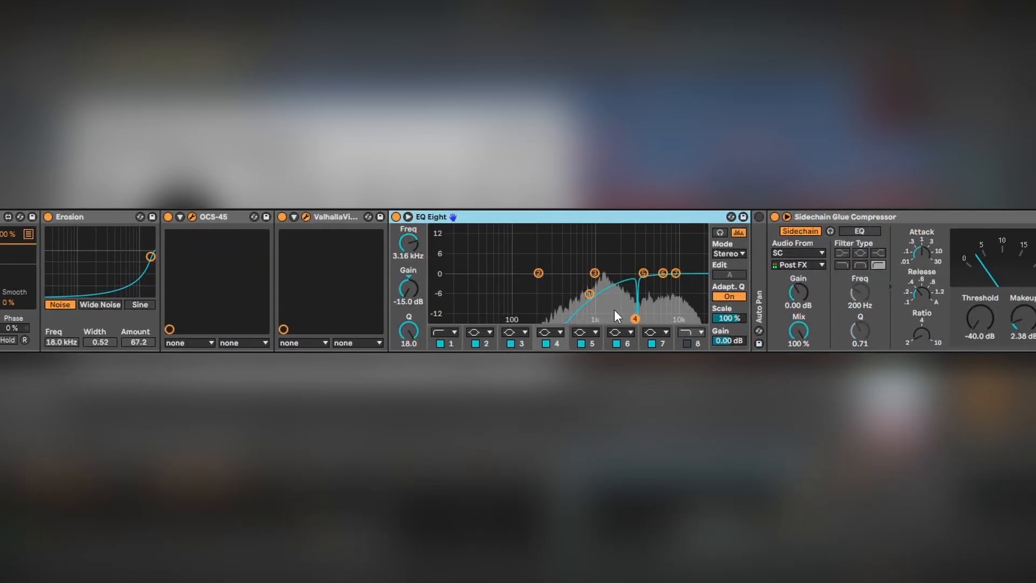
# Enable audition mode on NOISE's second EQ Eight and compare the sound with the EQ bypassed and active
pyautogui.click(719, 232)
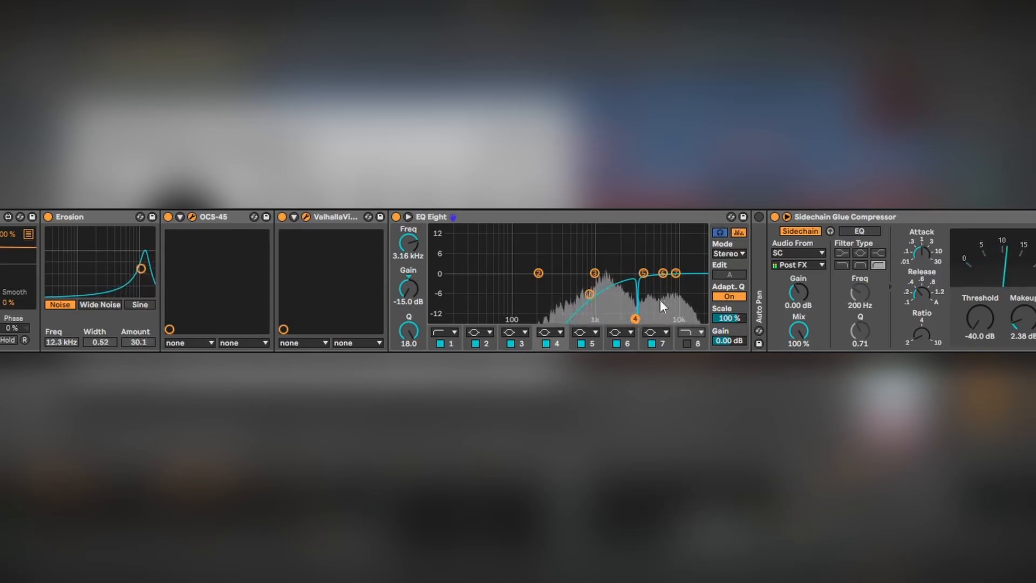
pyautogui.click(396, 217)
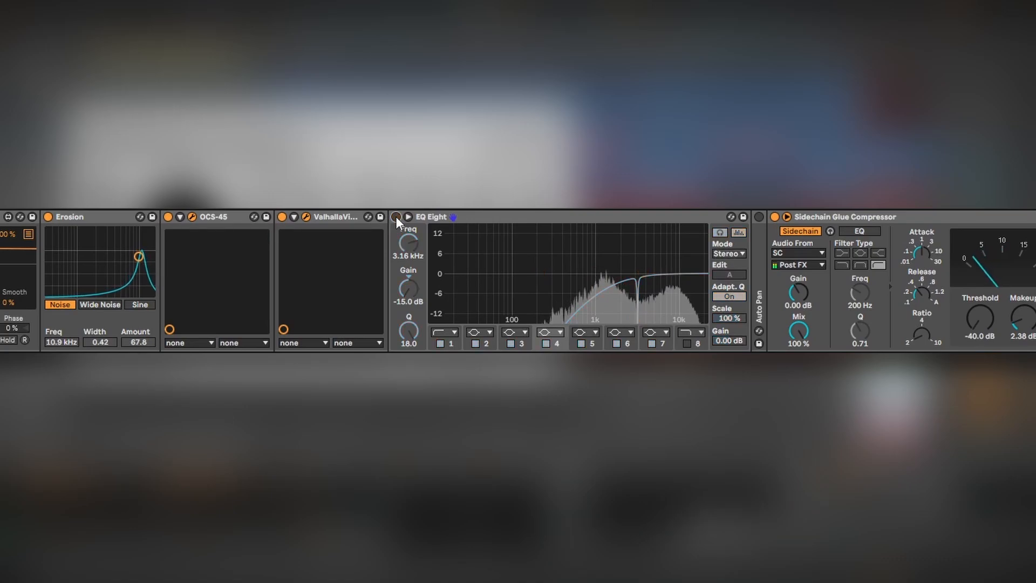
pyautogui.click(399, 215)
# Expand Auto Pan in NOISE's effect rack, turn it on and view the rest of the device chain
pyautogui.doubleClick(759, 216)
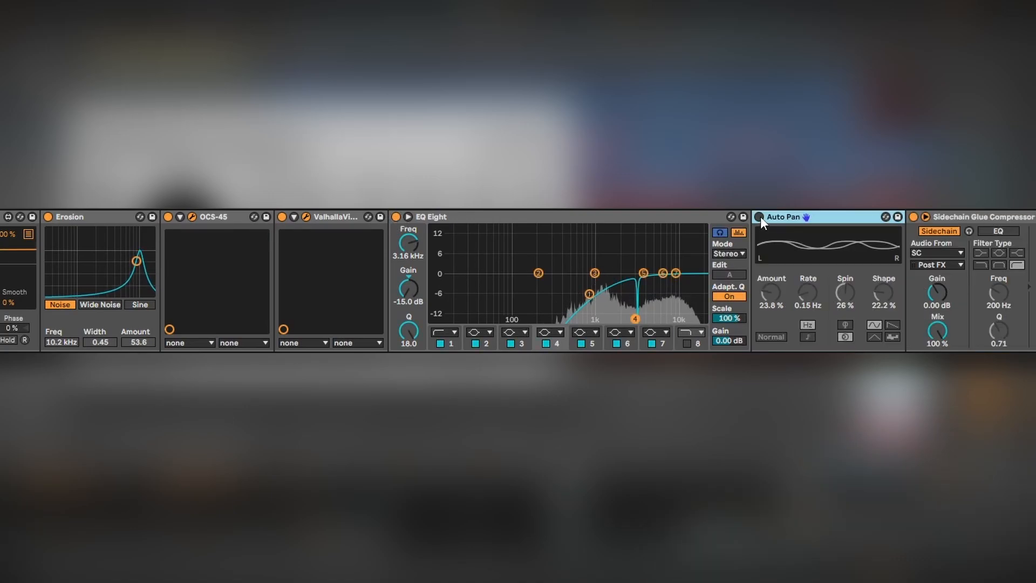
pyautogui.click(758, 217)
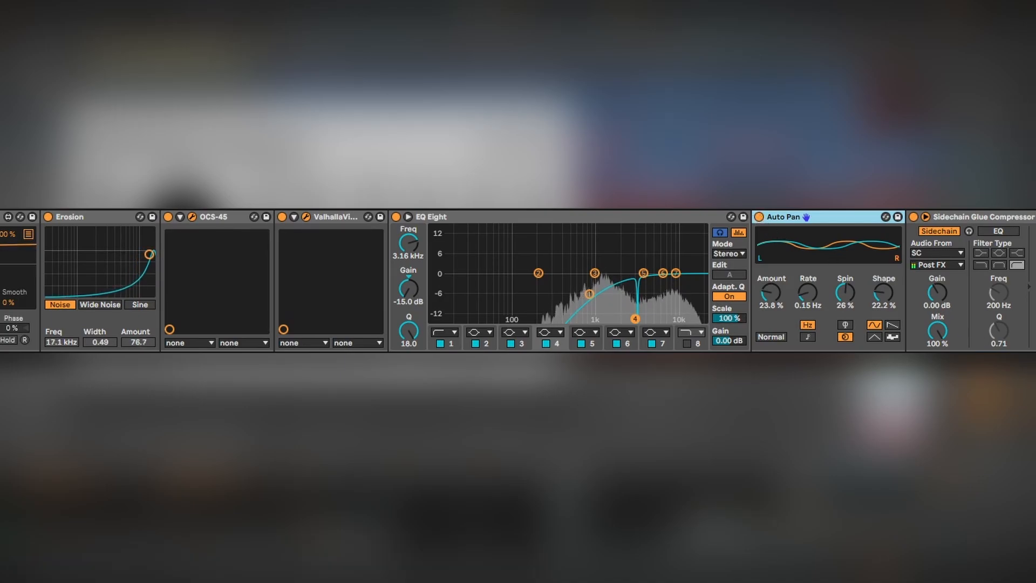
pyautogui.hscroll(5, 976, 332)
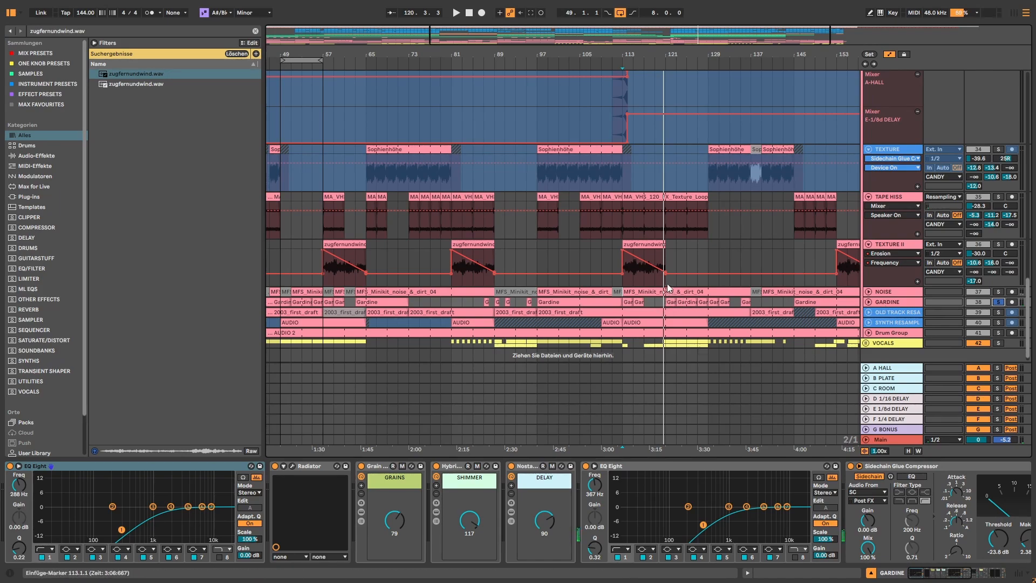
# Play the soloed GARDINE track from bar 121
pyautogui.click(665, 304)
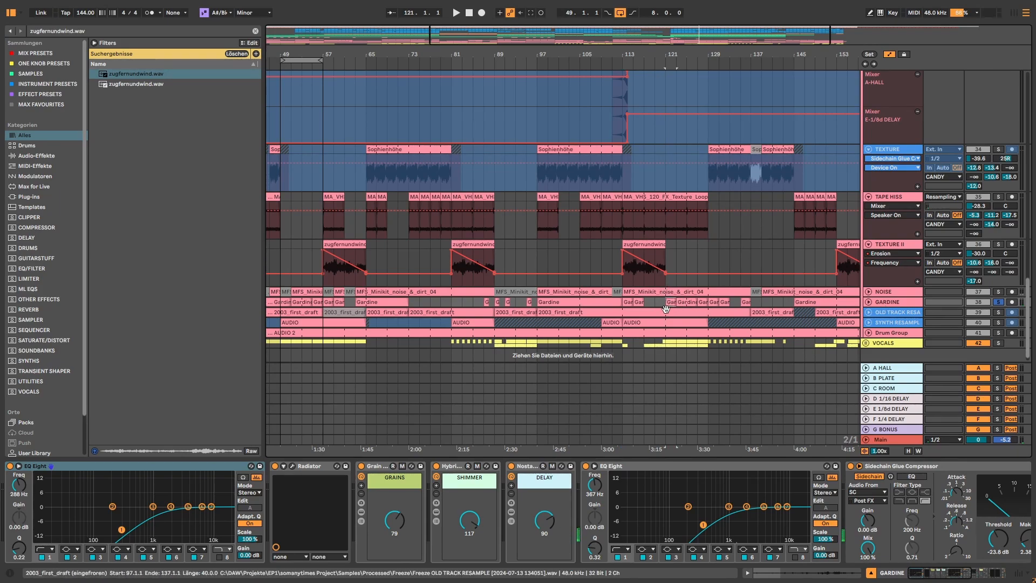
pyautogui.click(669, 288)
pyautogui.press('space')
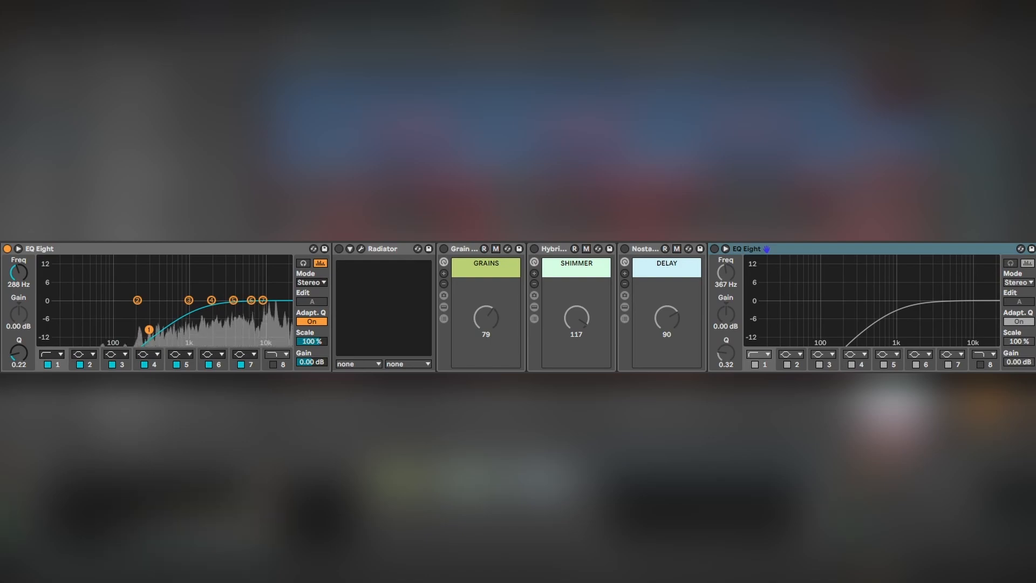
# Turn on GARDINE's Radiator with its plug-in window open, and activate the GRAINS, SHIMMER and DELAY racks
pyautogui.click(339, 248)
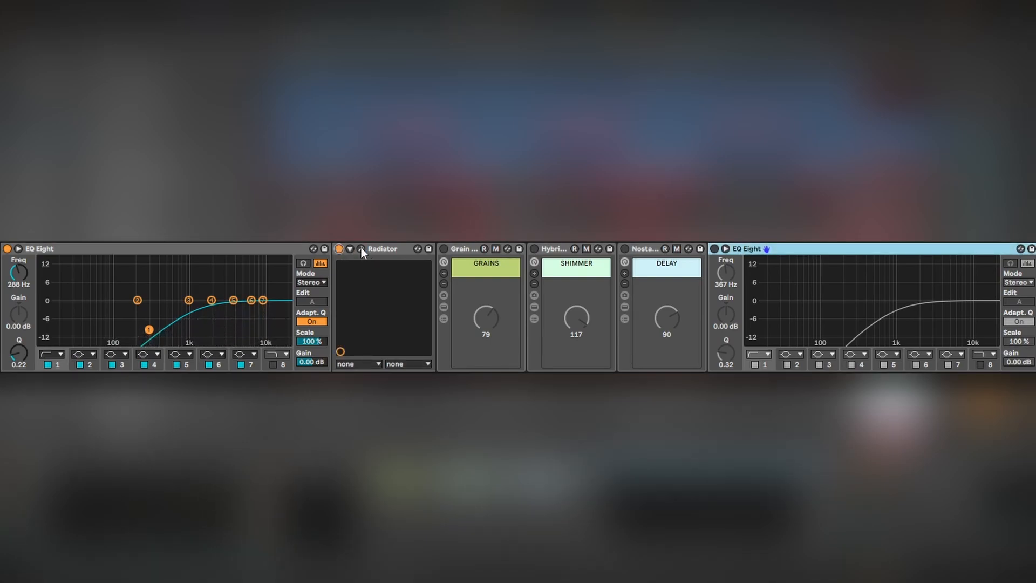
pyautogui.click(362, 248)
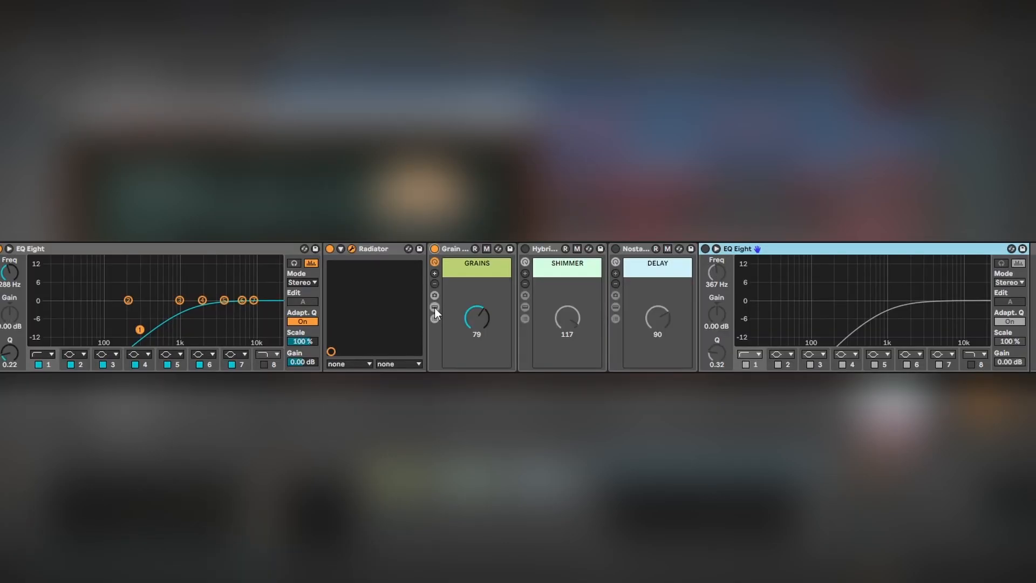
pyautogui.click(524, 249)
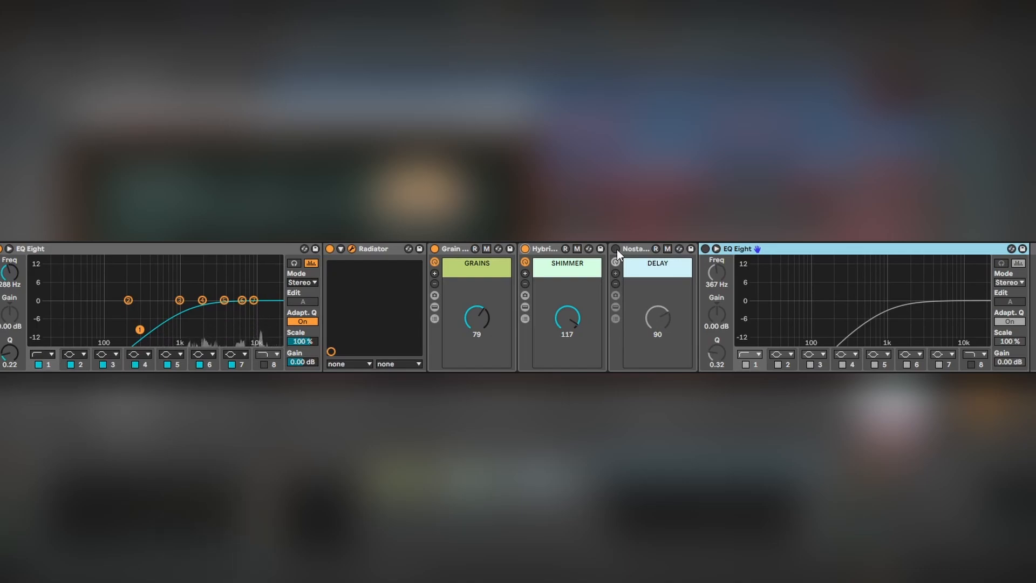
pyautogui.click(616, 249)
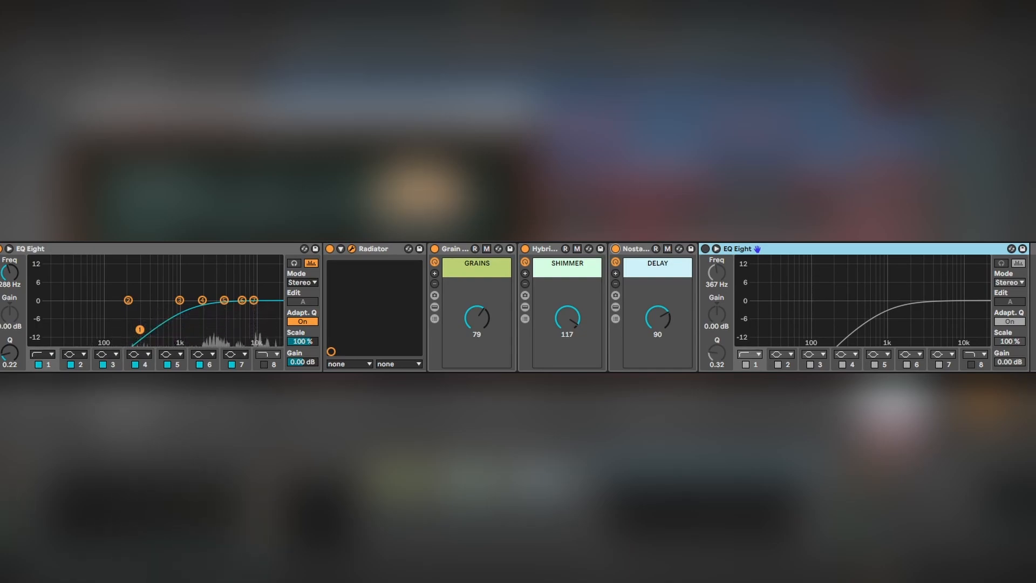
pyautogui.click(638, 246)
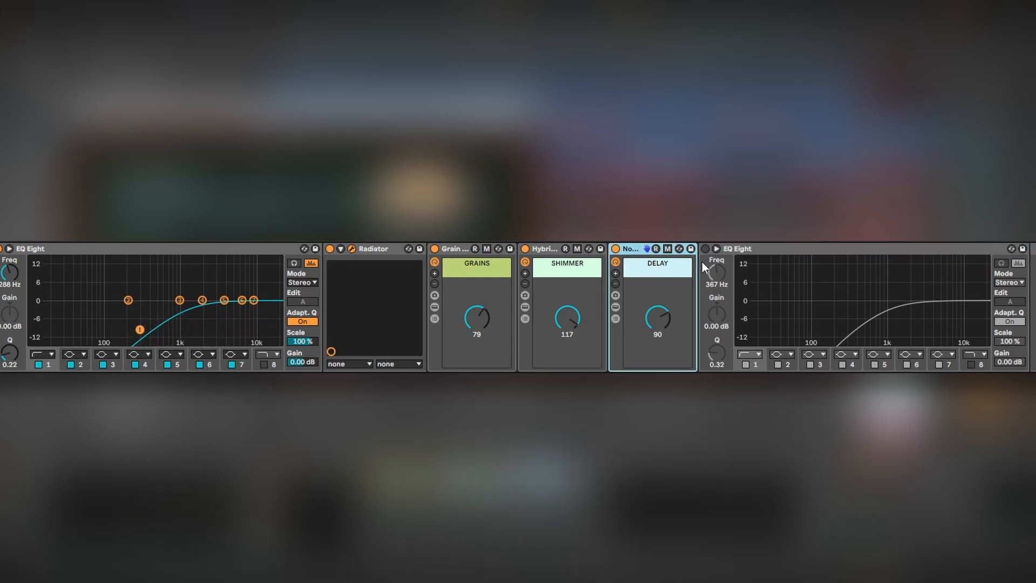
# Turn on the EQ Eight after GARDINE's DELAY rack and briefly check its expanded display
pyautogui.click(707, 250)
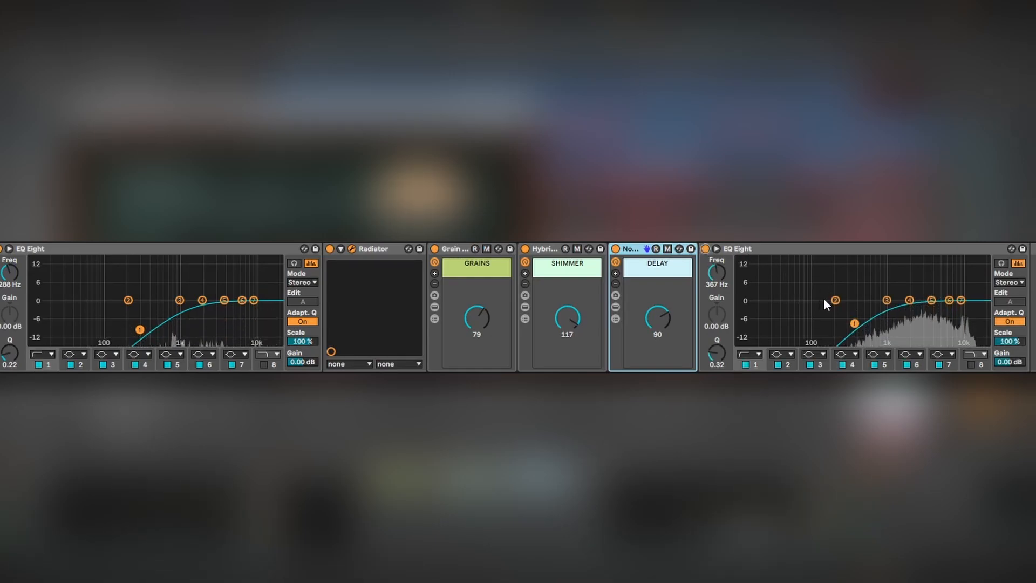
pyautogui.click(717, 249)
pyautogui.click(717, 249)
pyautogui.click(768, 251)
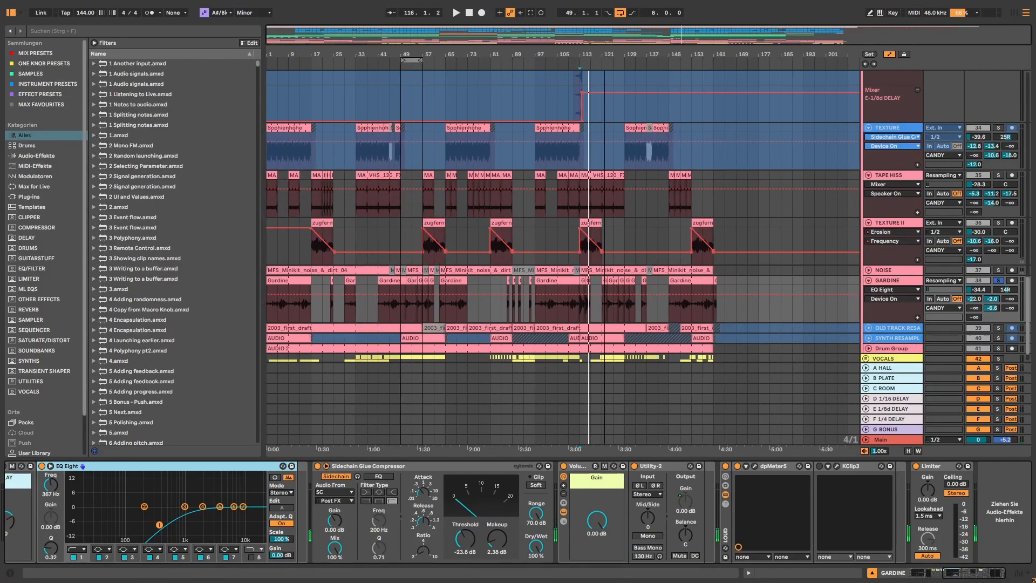
# Show the whole arrangement and audition the soloed GARDINE track from bars 65, 115 and 149
pyautogui.moveTo(604, 54); pyautogui.dragTo(607, 56)
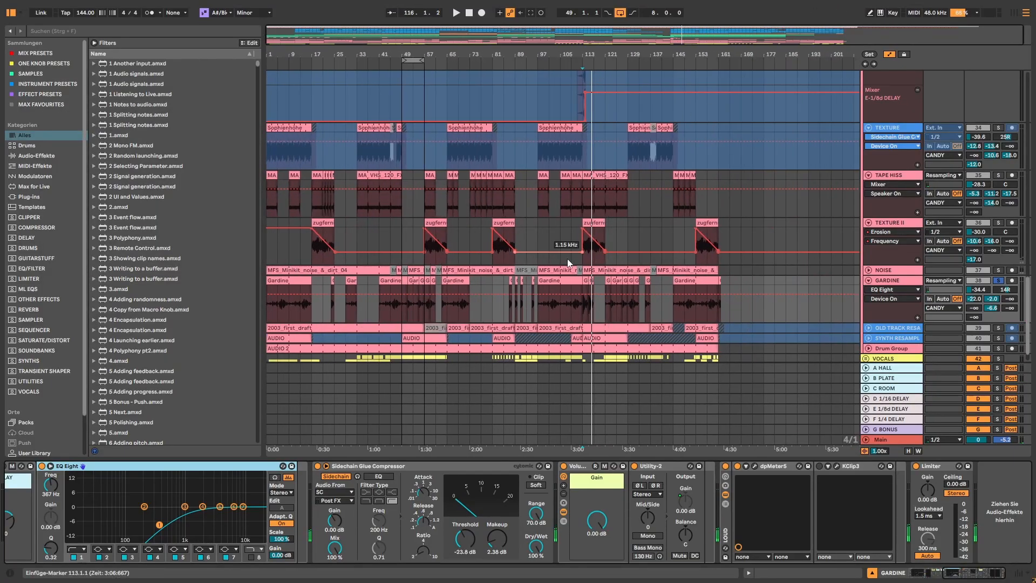
pyautogui.click(450, 309)
pyautogui.press('space')
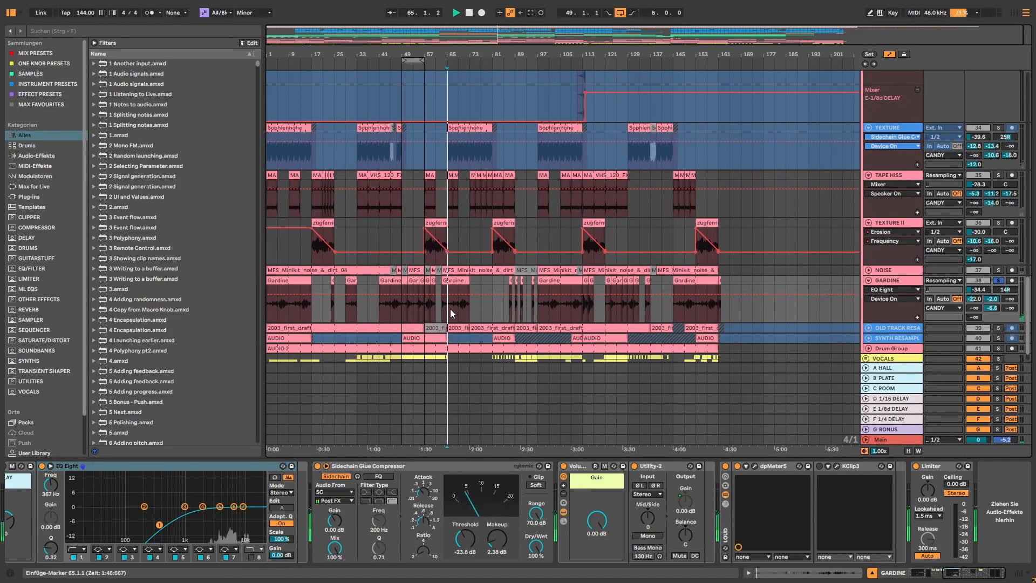
pyautogui.click(587, 310)
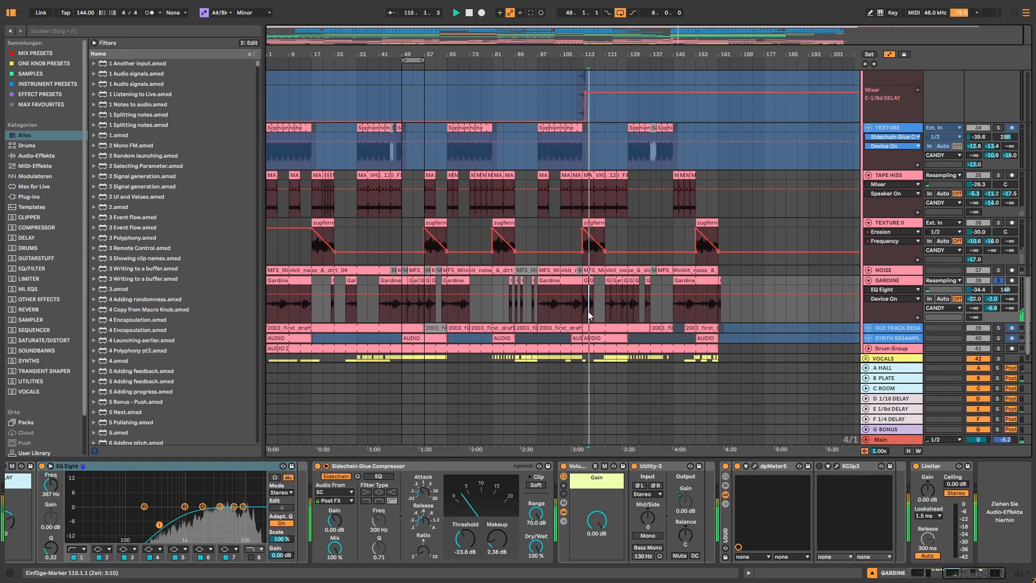
pyautogui.click(688, 309)
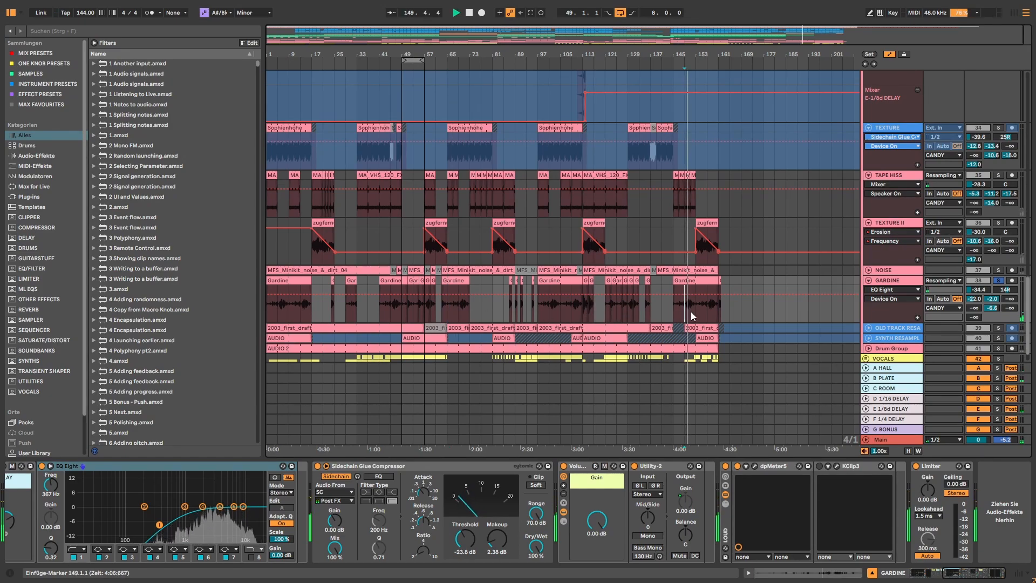
# Stop the audition, unsolo GARDINE and play the full mix near the end of the track
pyautogui.press('space')
pyautogui.click(996, 281)
pyautogui.press('space')
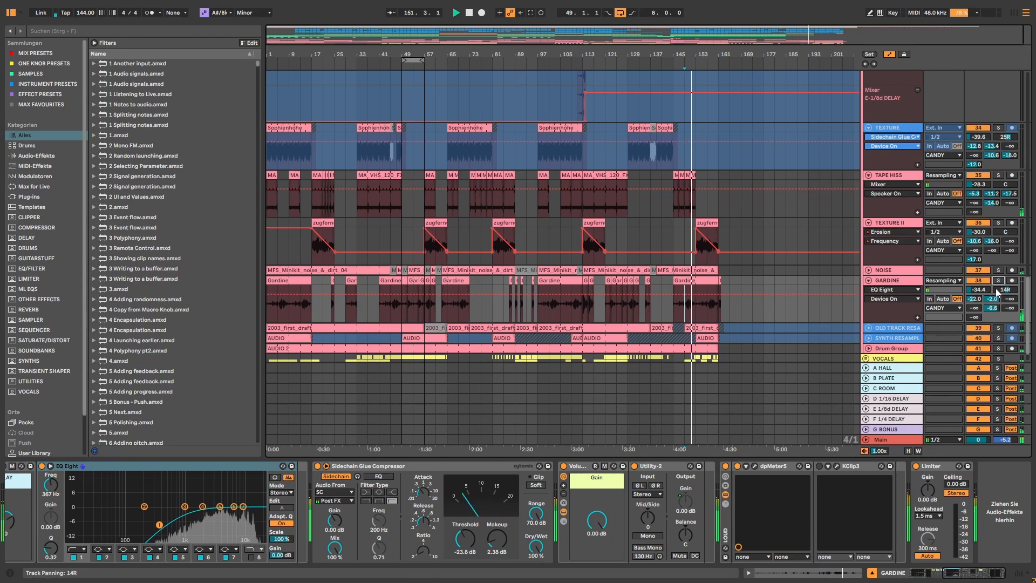
# Play the full mix from bars 115 and 102, stop playback and collapse the GARDINE track
pyautogui.click(585, 306)
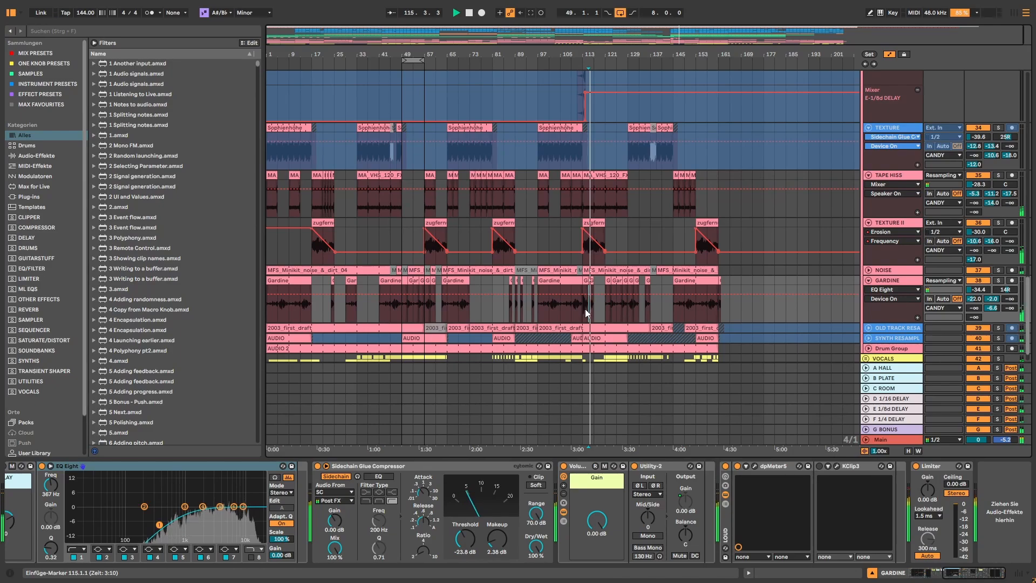
pyautogui.click(549, 308)
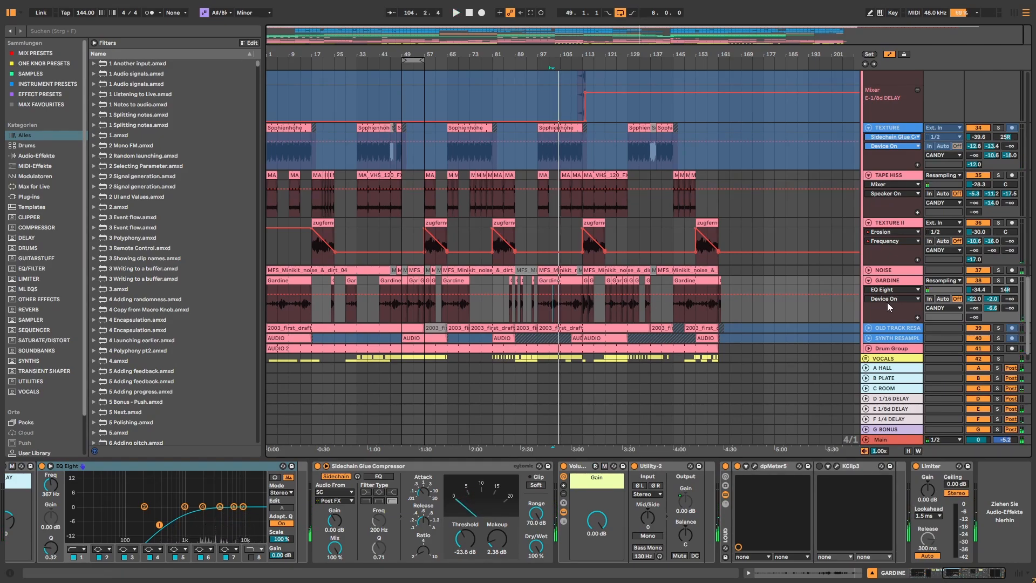
pyautogui.click(868, 280)
# Expand the OLD TRACK RESAMPLE track, solo it and audition it from bar 102
pyautogui.click(895, 291)
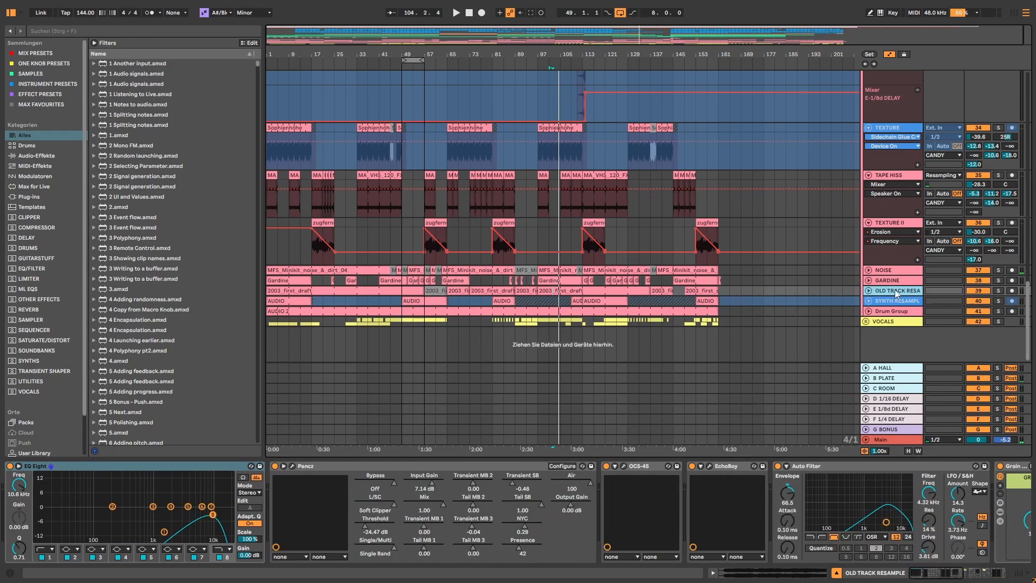
pyautogui.click(869, 290)
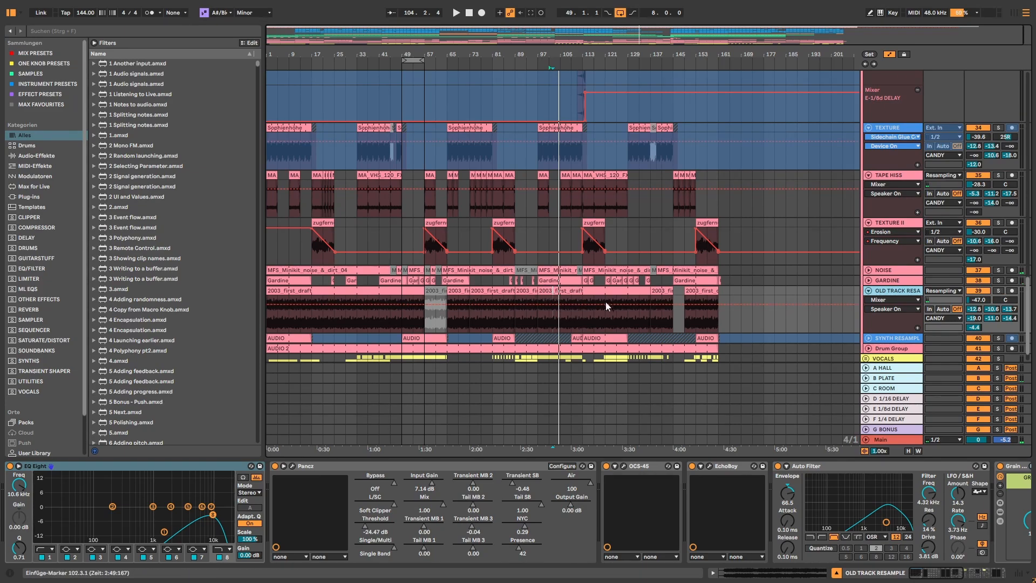
pyautogui.click(998, 290)
pyautogui.press('space')
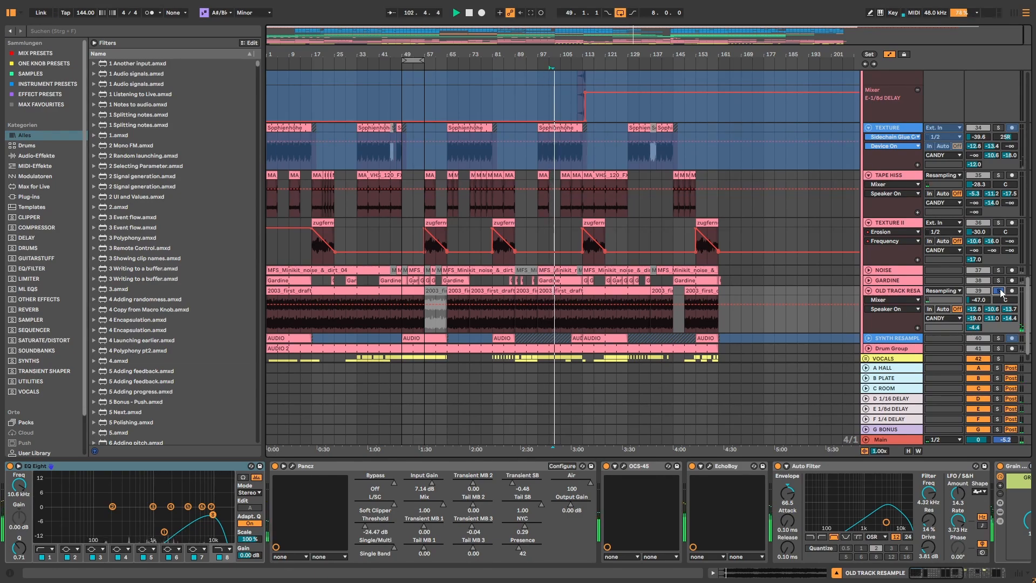
# Group OLD TRACK RESAMPLE's effects from EQ Eight through the final EQ Eight into a rack, bypass them and audition the dry track at -20.4 dB
pyautogui.click(692, 467)
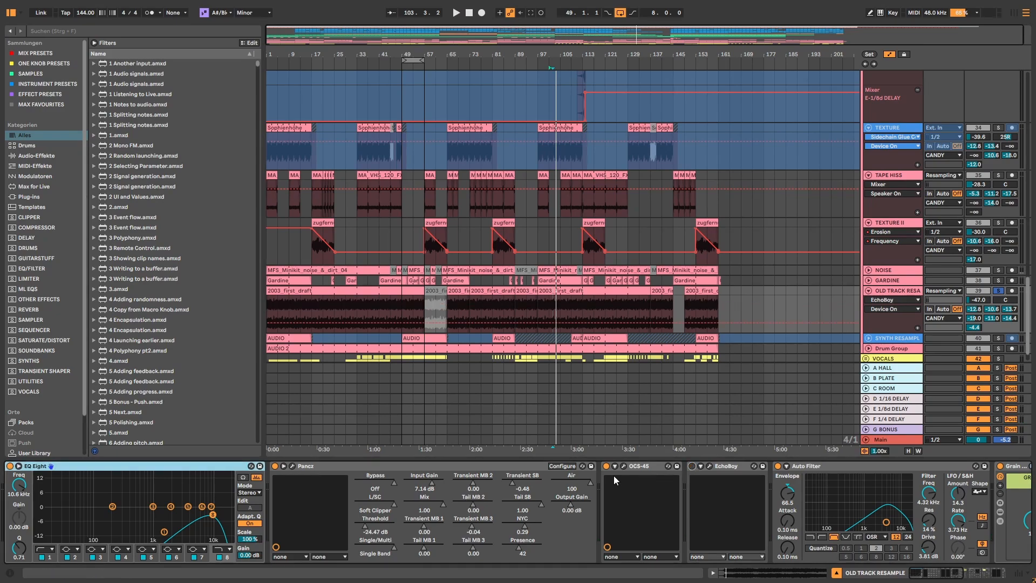
pyautogui.click(778, 466)
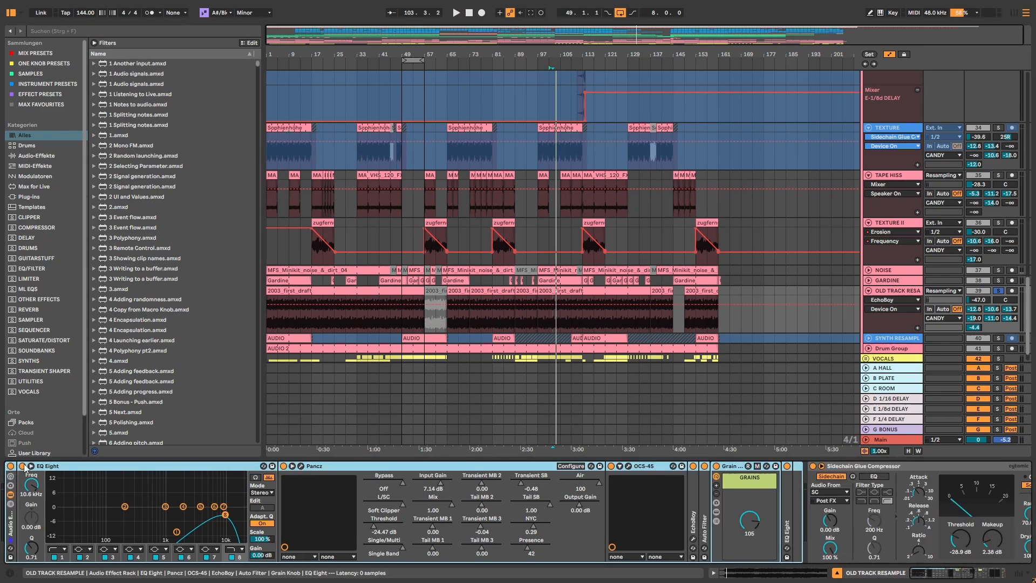
pyautogui.click(11, 466)
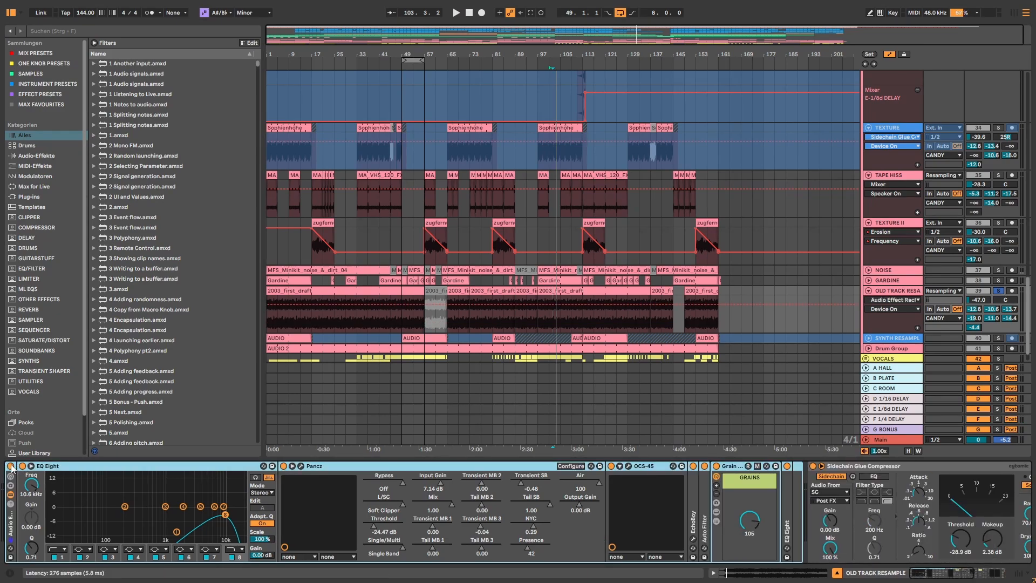
pyautogui.press('space')
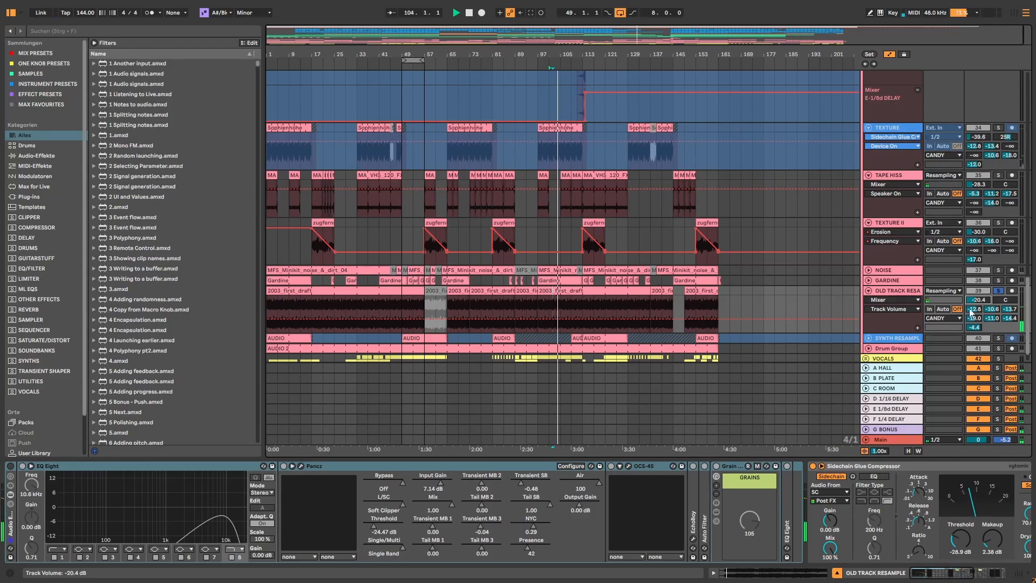
pyautogui.press('space')
# Check the 2003_first_draft clip's sample settings, search the browser for "2003", preview 2003_first_draft.mp3 and clear the search
pyautogui.click(732, 574)
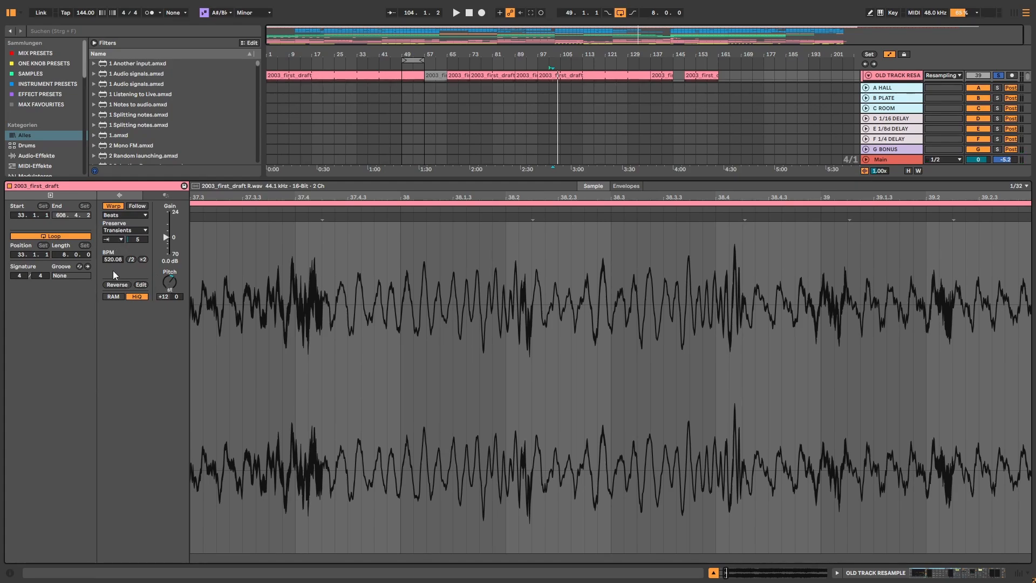
pyautogui.hotkey('shift', 'Tab')
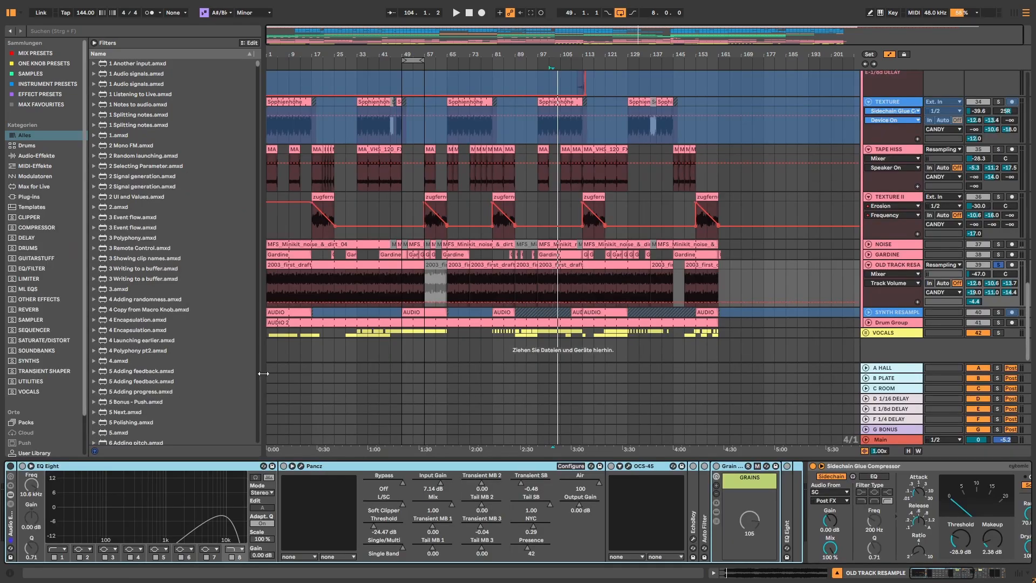
pyautogui.hotkey('ctrl', 'f')
pyautogui.write('2003')
pyautogui.click(155, 95)
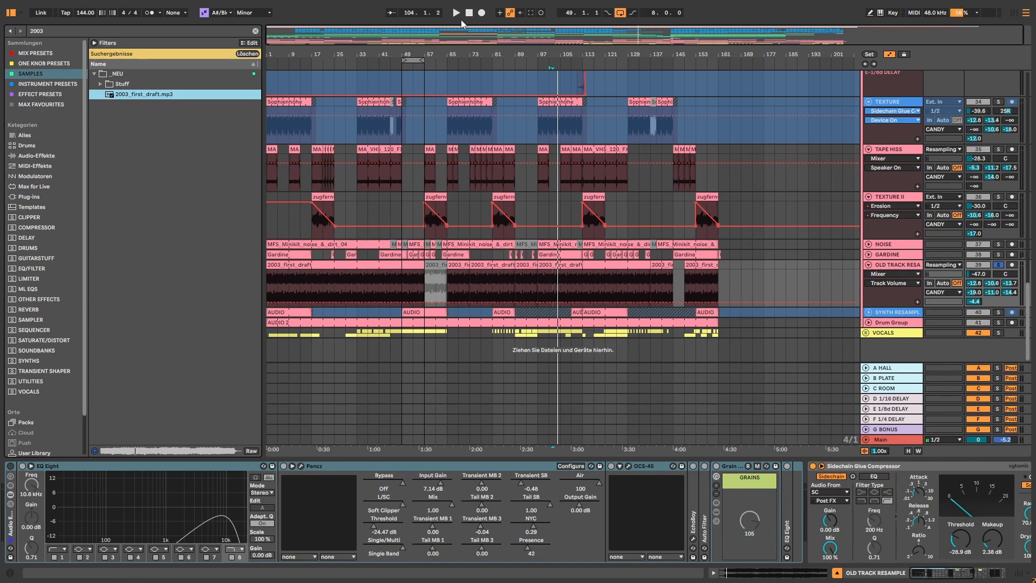
pyautogui.click(29, 167)
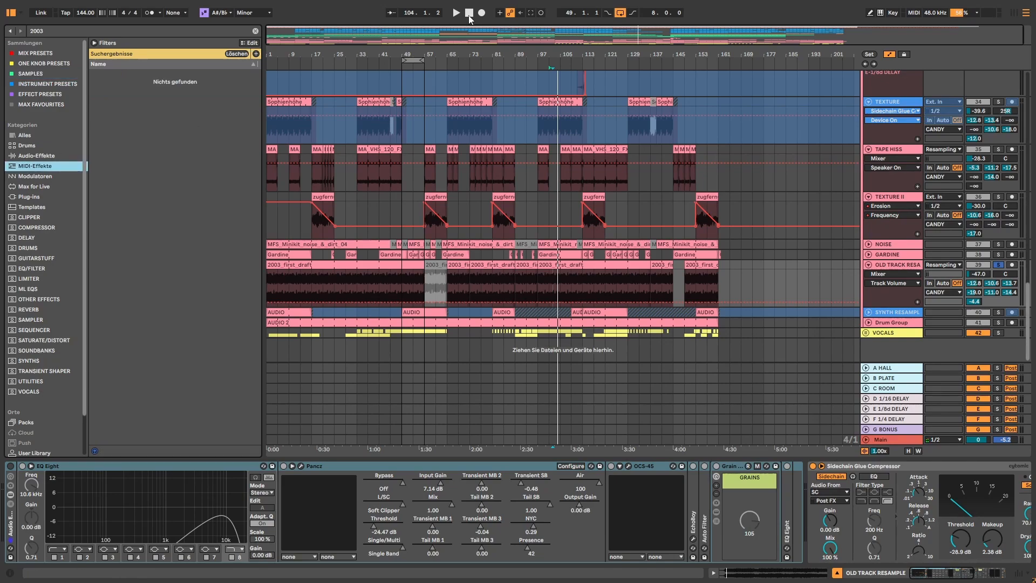
pyautogui.click(256, 31)
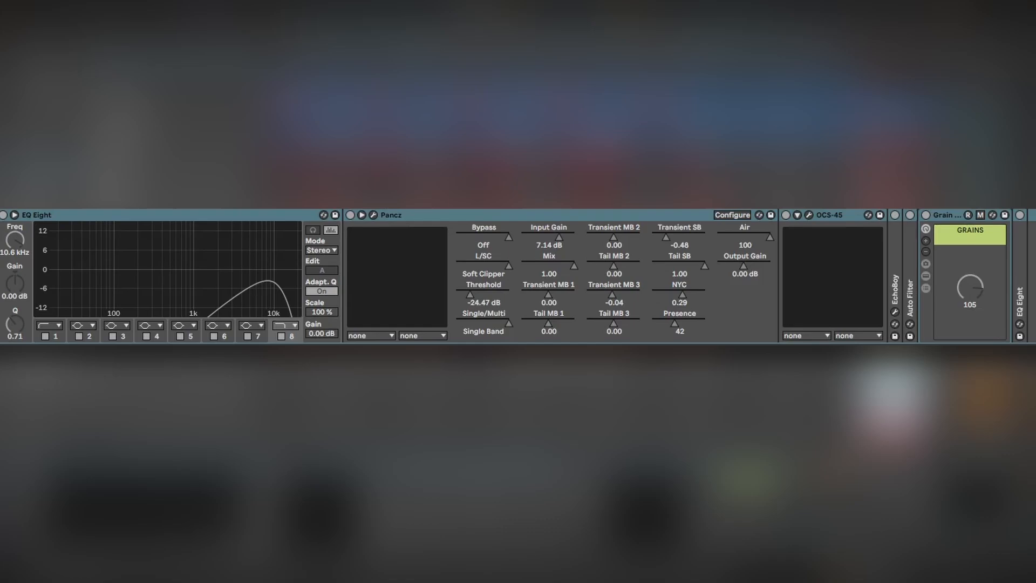
# Turn on OLD TRACK RESAMPLE's EQ Eight, Pancz and OCS-45, and open the OCS-45 plug-in window
pyautogui.click(3, 215)
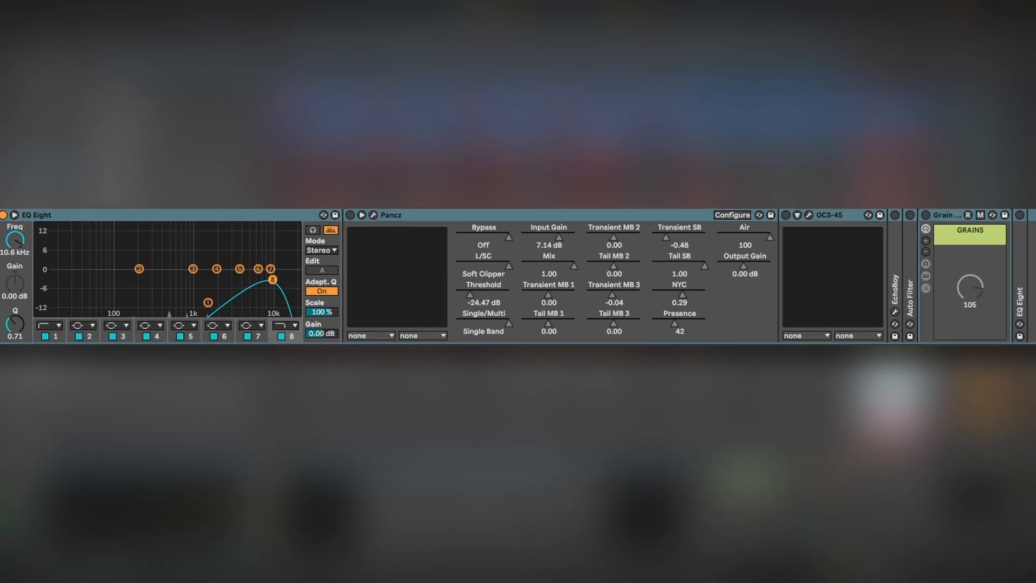
pyautogui.click(350, 214)
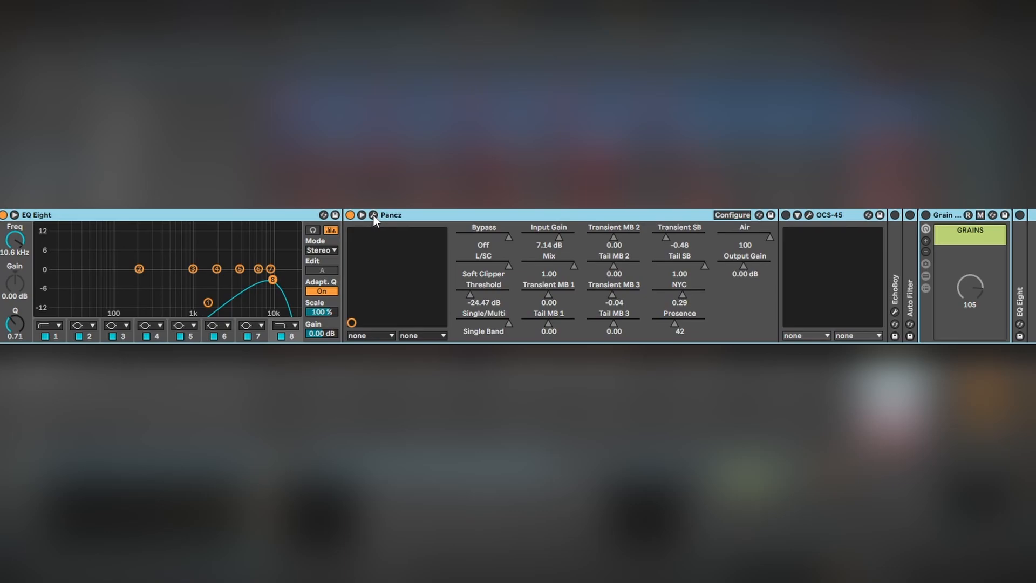
pyautogui.click(369, 213)
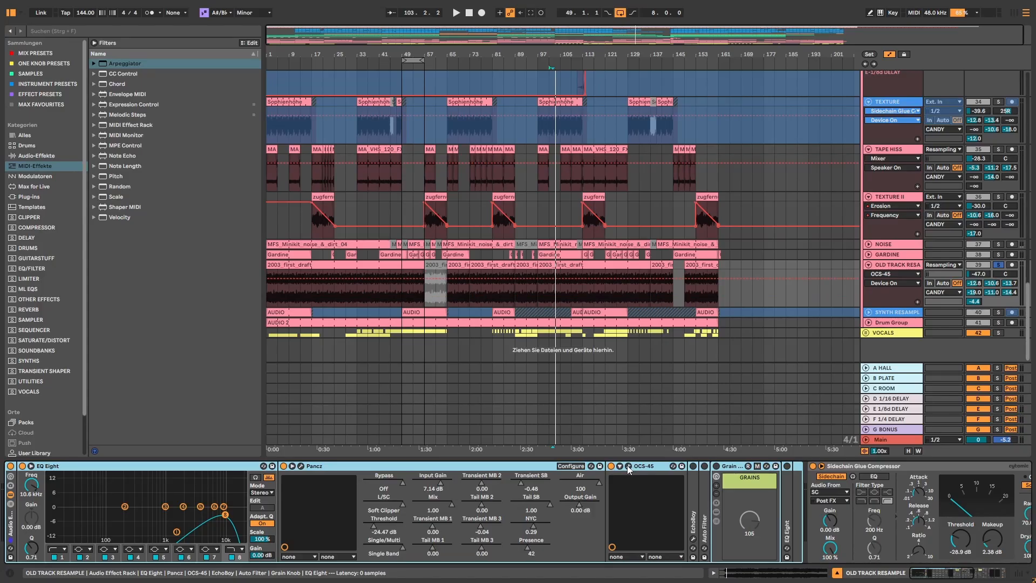
pyautogui.click(627, 465)
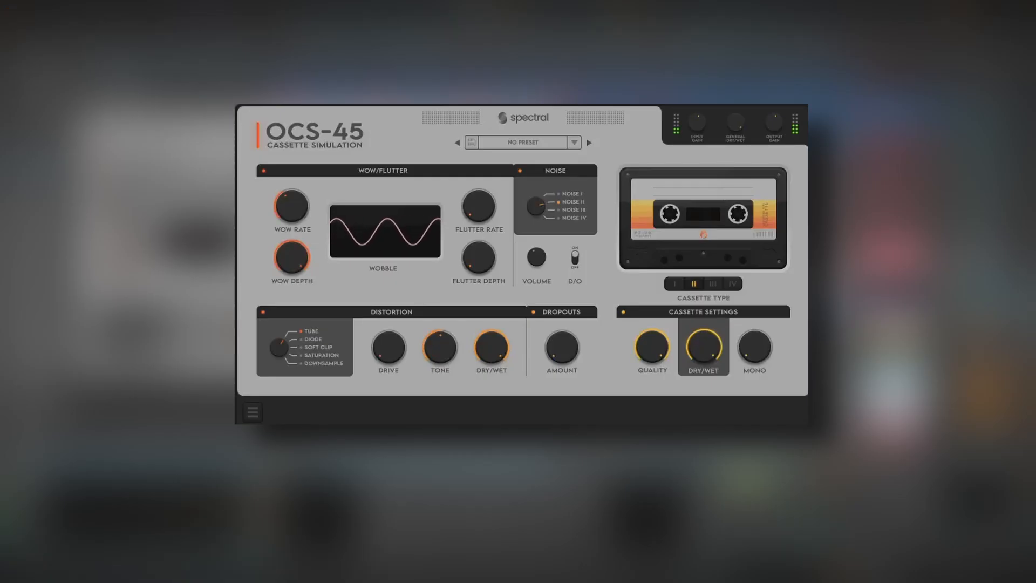
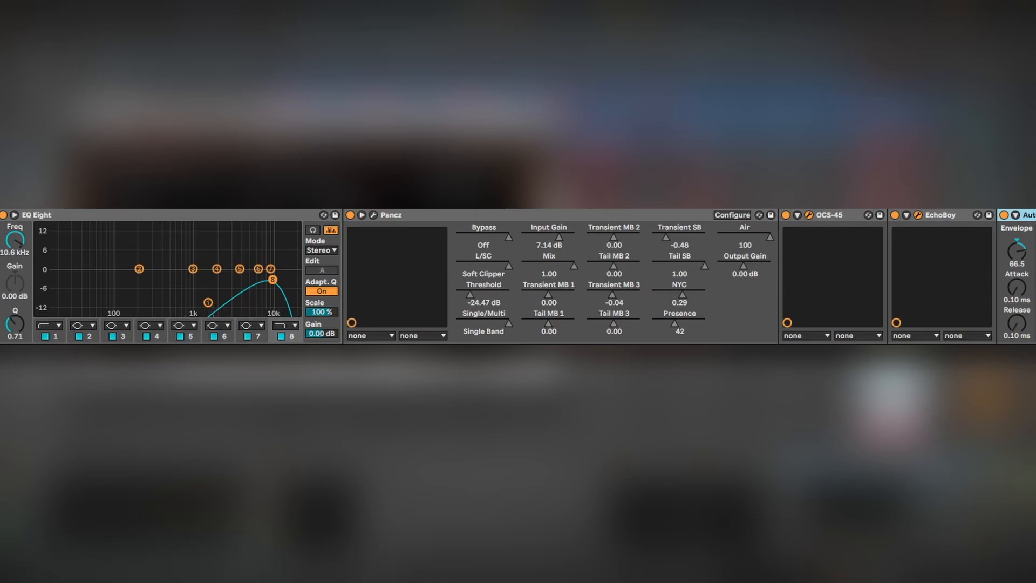
# Collapse OLD TRACK RESAMPLE's Auto Filter, activate the GRAINS rack and show the rest of the device chain
pyautogui.doubleClick(1028, 215)
pyautogui.click(1022, 214)
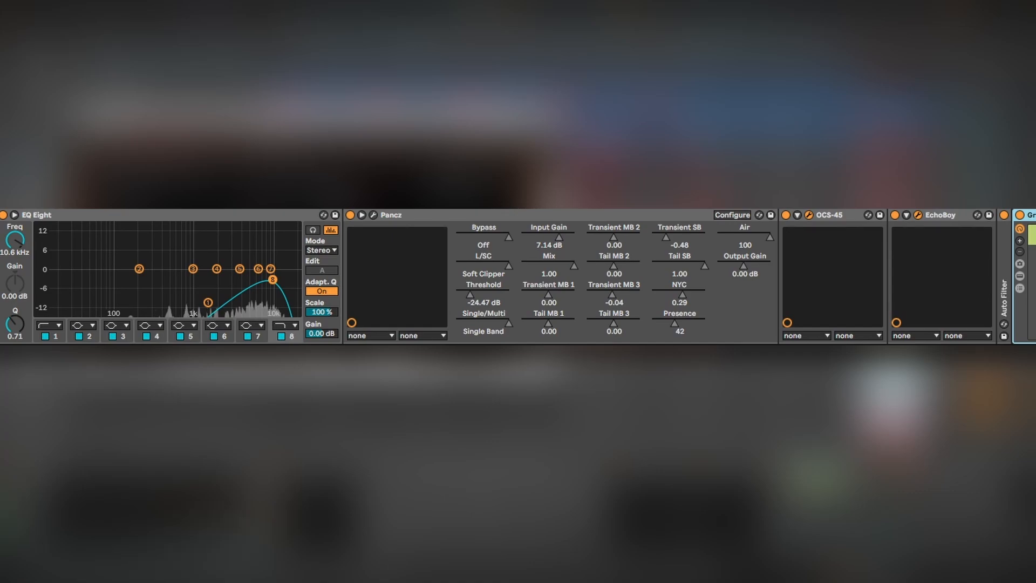
pyautogui.hscroll(6, 518, 276)
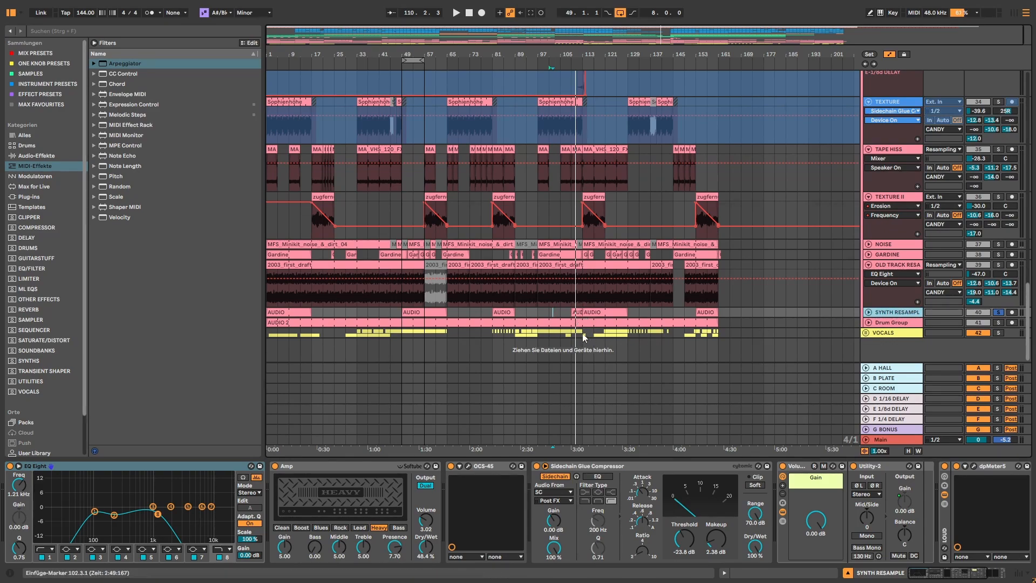
# Audition the soloed SYNTH RESAMPLE track from bar 113 with its effects and again with OCS-45, Amp and EQ Eight bypassed
pyautogui.click(582, 332)
pyautogui.press('space')
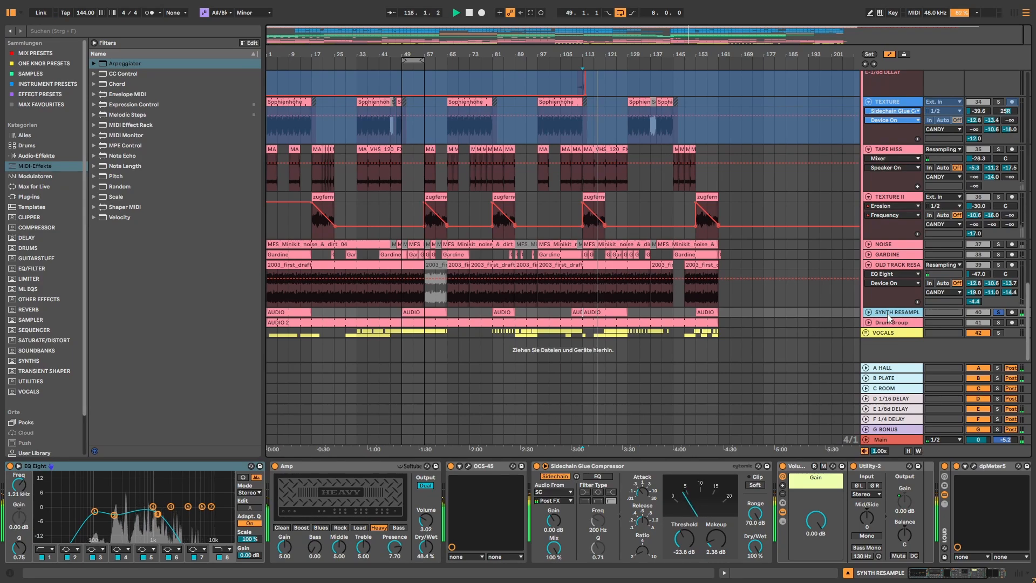
pyautogui.click(452, 465)
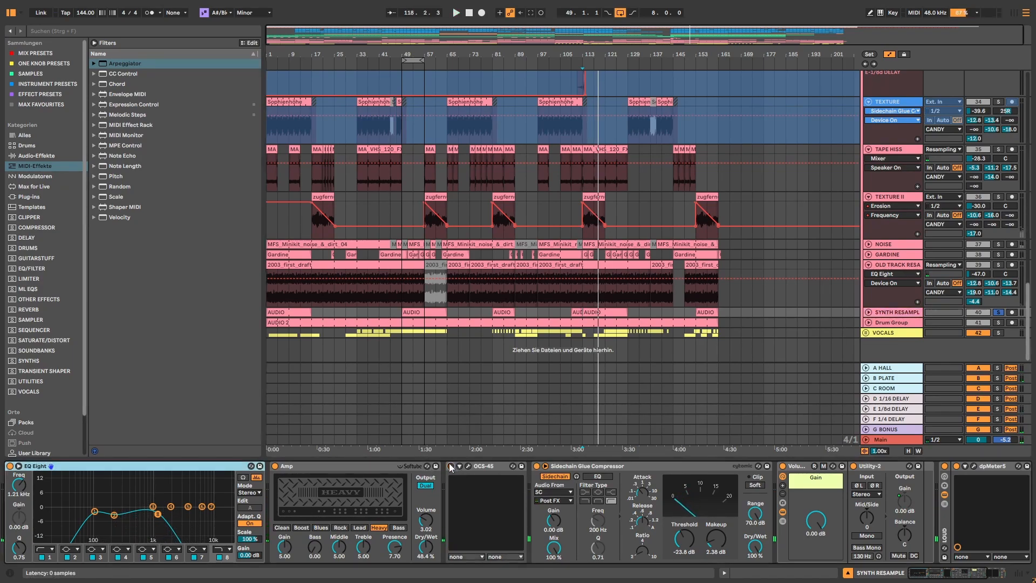
pyautogui.click(275, 466)
pyautogui.click(9, 466)
pyautogui.press('space')
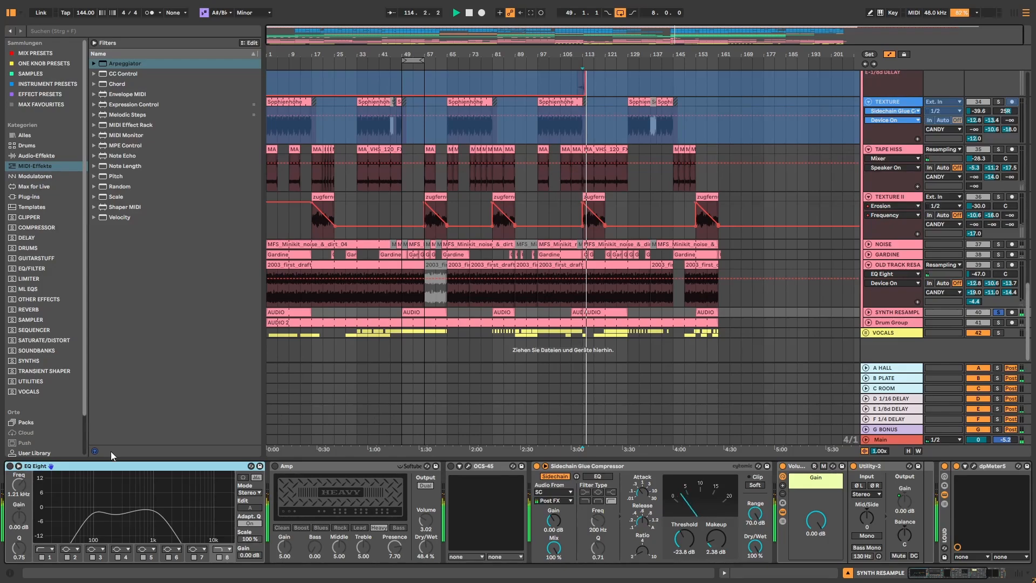
pyautogui.press('space')
# Examine the sample and warp settings of SYNTH RESAMPLE's AUDIO clip between bars 113 and 129
pyautogui.click(603, 313)
pyautogui.click(787, 575)
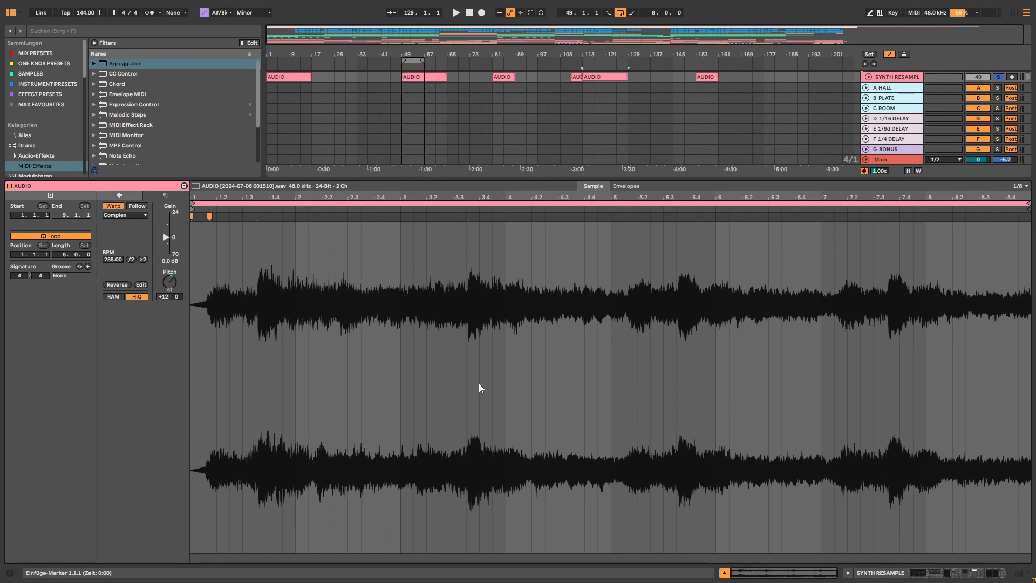
# Reactivate SYNTH RESAMPLE's Amp and OCS-45 during playback, and close the OCS-45 plug-in window after viewing its settings
pyautogui.press('space')
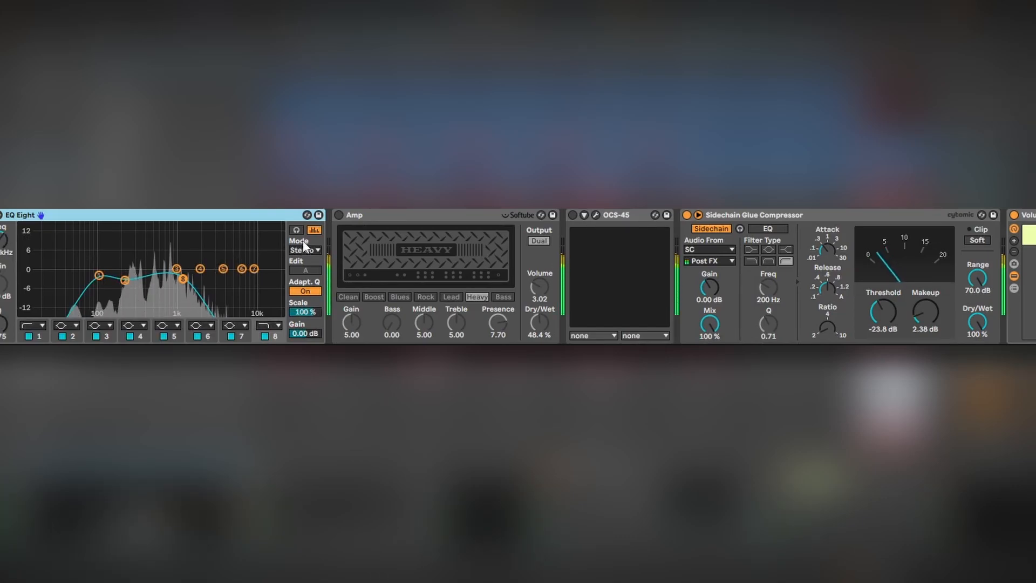
pyautogui.click(340, 216)
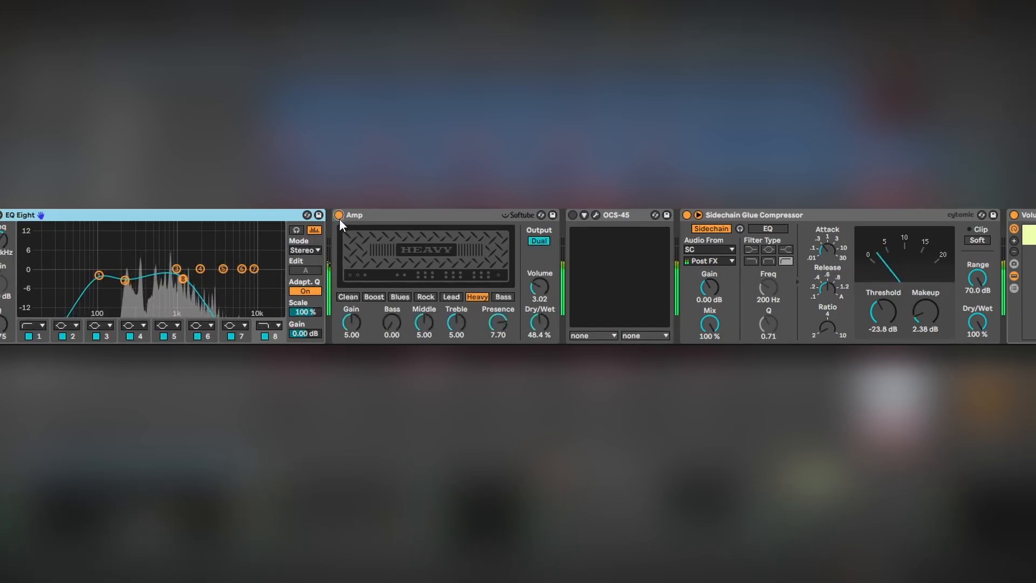
pyautogui.click(572, 215)
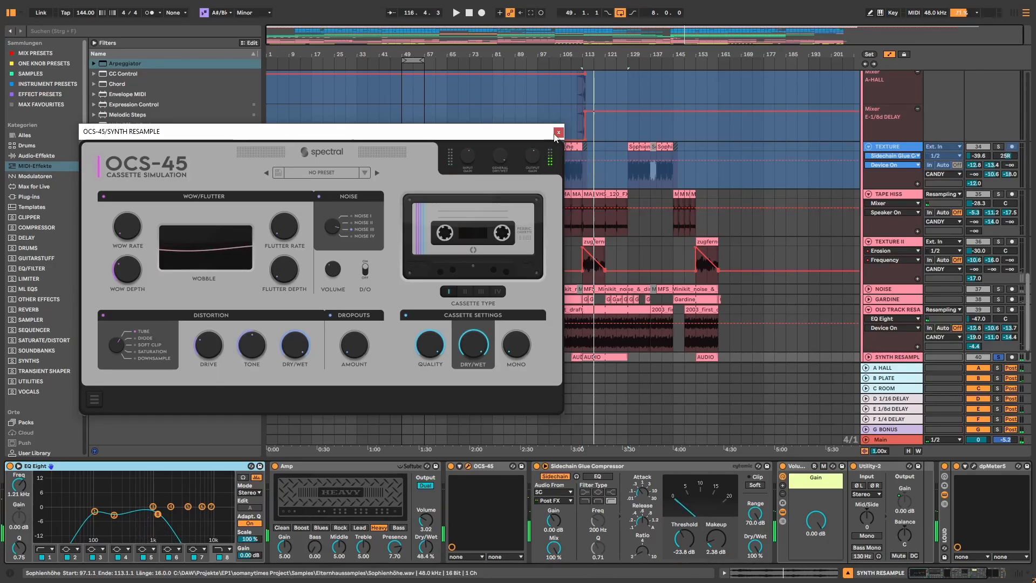
pyautogui.click(558, 131)
# Find the Drum Group track below SYNTH RESAMPLE, expand it and solo it
pyautogui.click(889, 201)
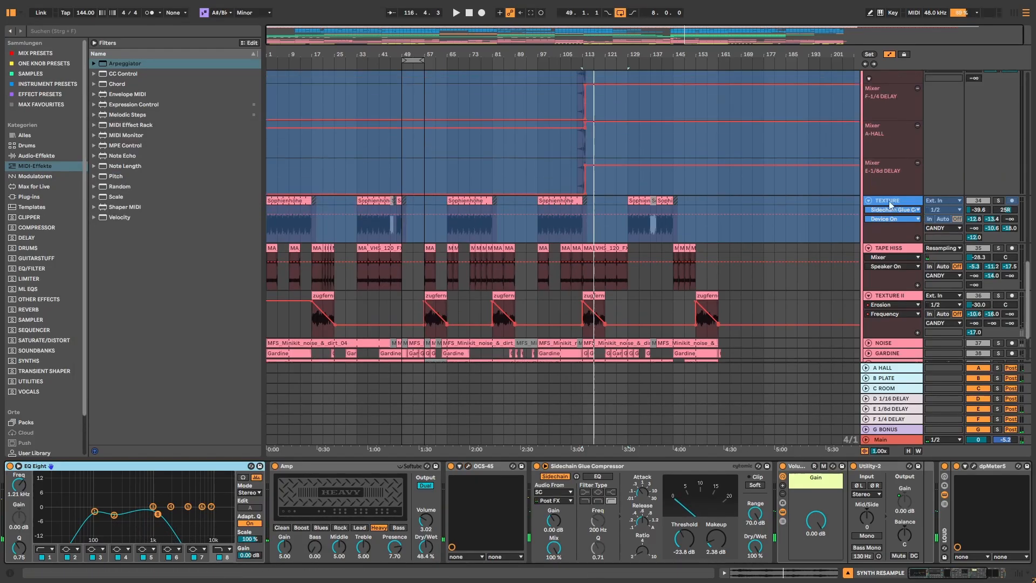
pyautogui.scroll(-3, 905, 189)
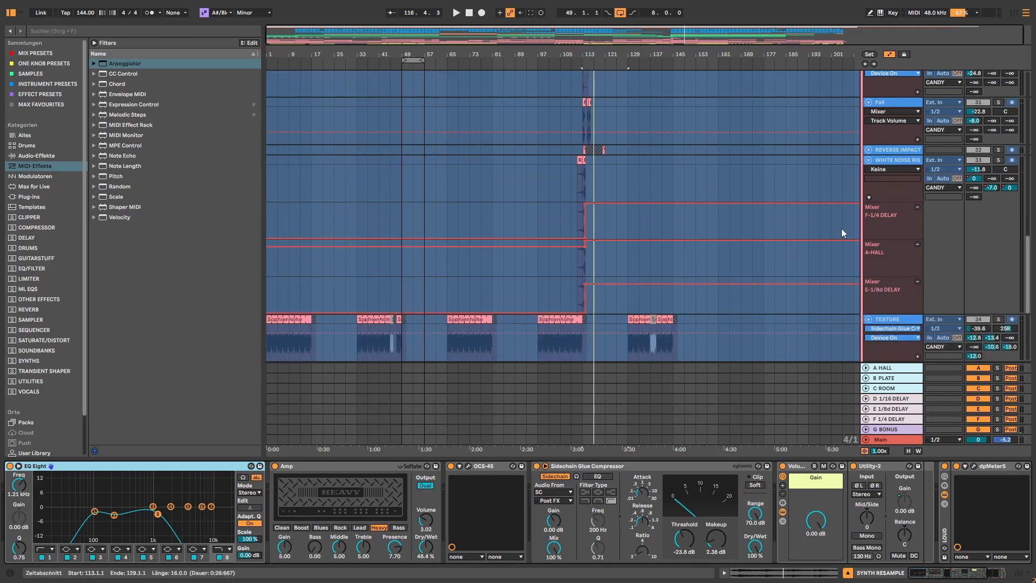
pyautogui.scroll(-3, 837, 224)
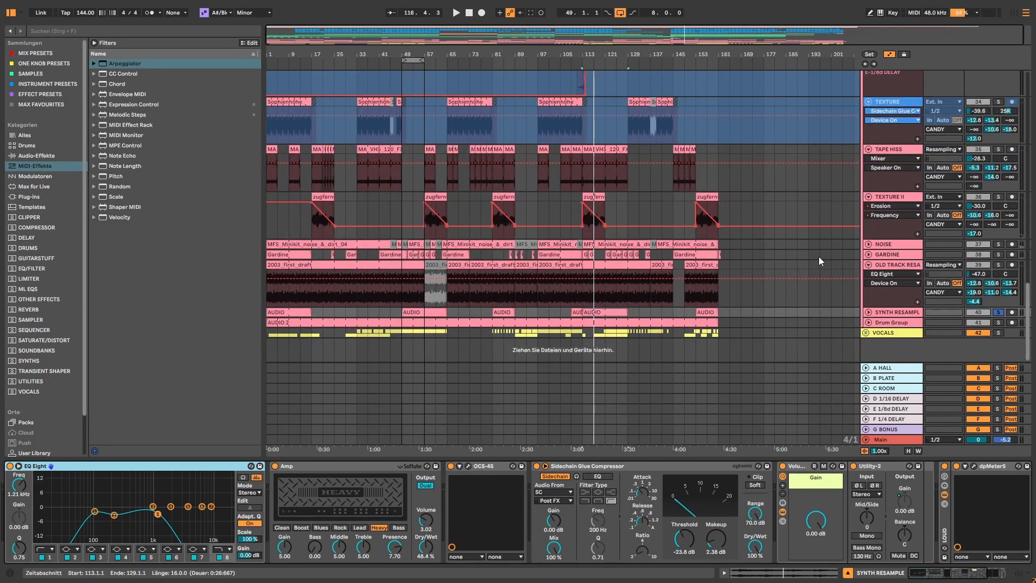
pyautogui.click(876, 265)
pyautogui.click(889, 323)
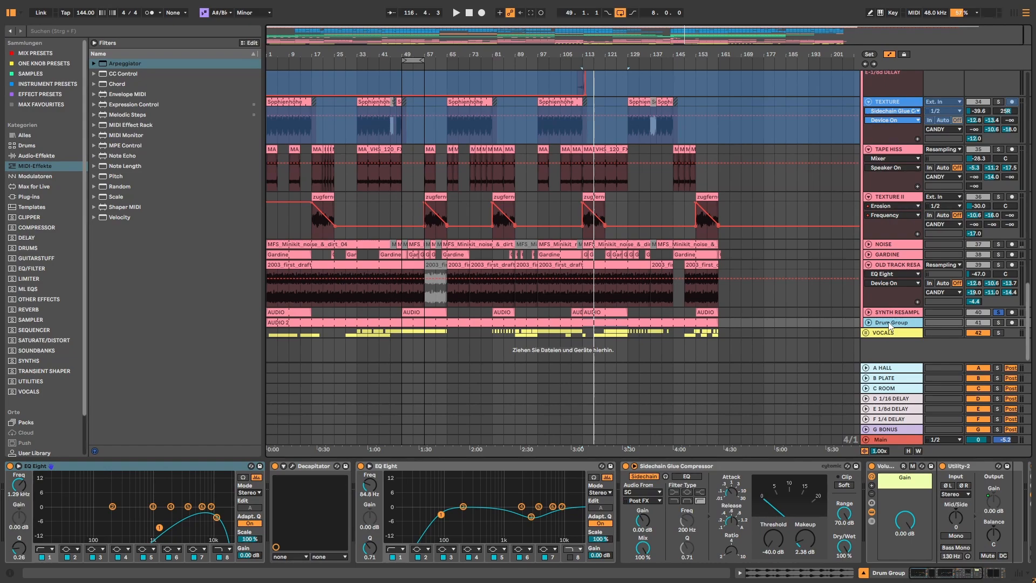
pyautogui.click(870, 322)
pyautogui.click(997, 322)
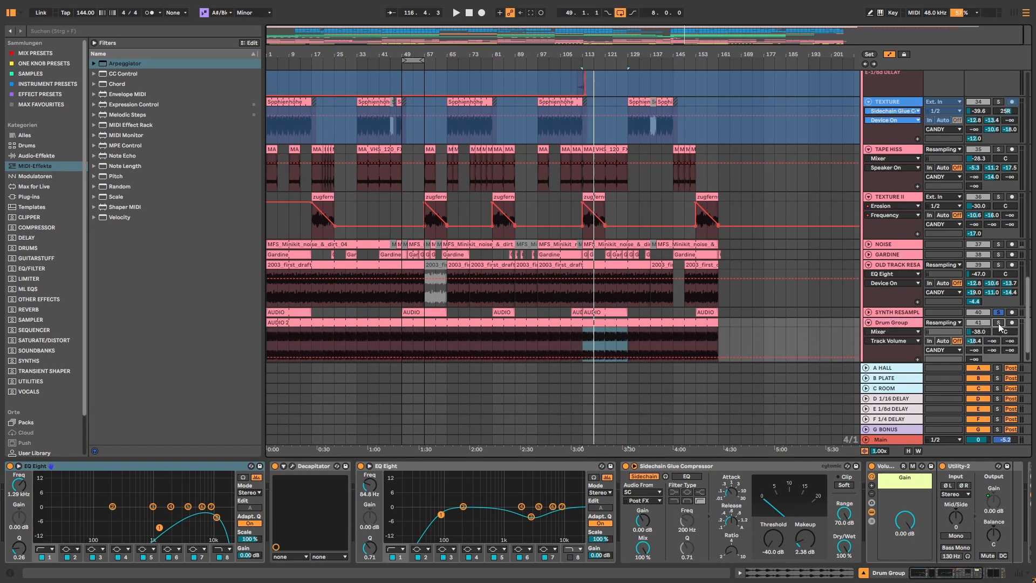
# Audition the soloed Drum Group track from bar 113 with both EQ Eights and Decapitator bypassed
pyautogui.press('space')
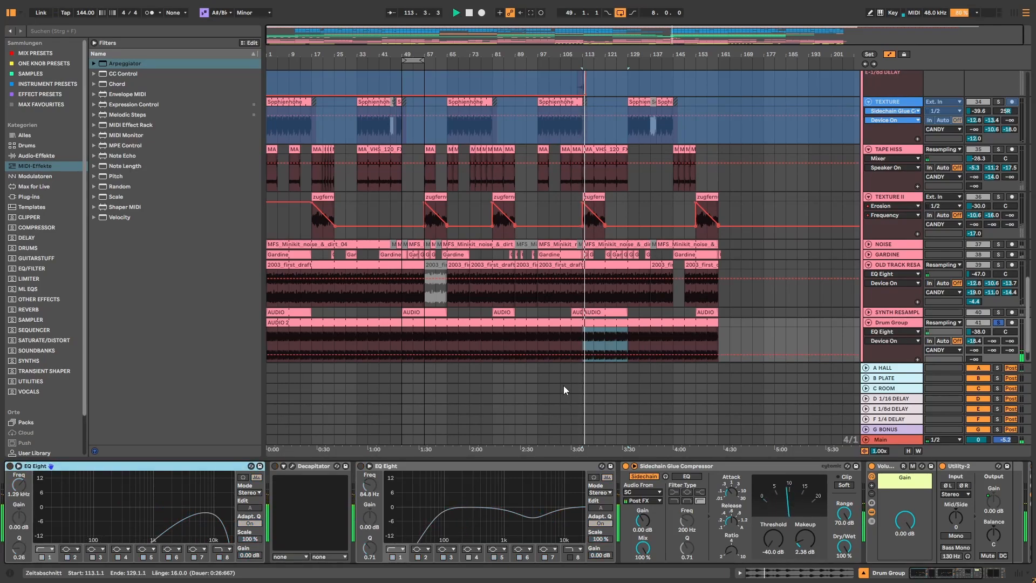
pyautogui.press('space')
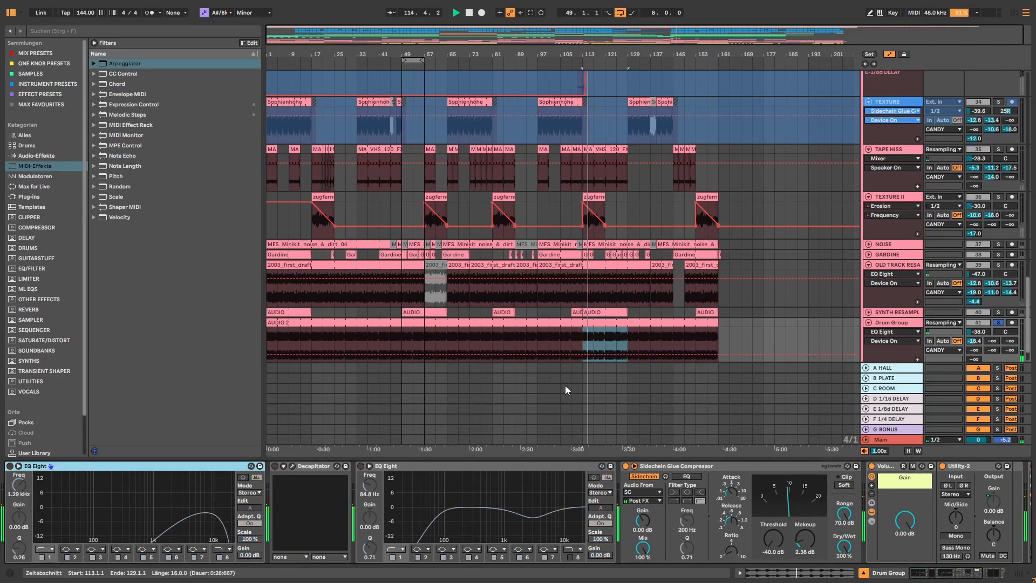
# Examine the sample and warp settings of the Drum Group track's AUDIO 2 clip, and return to the track's devices
pyautogui.click(611, 326)
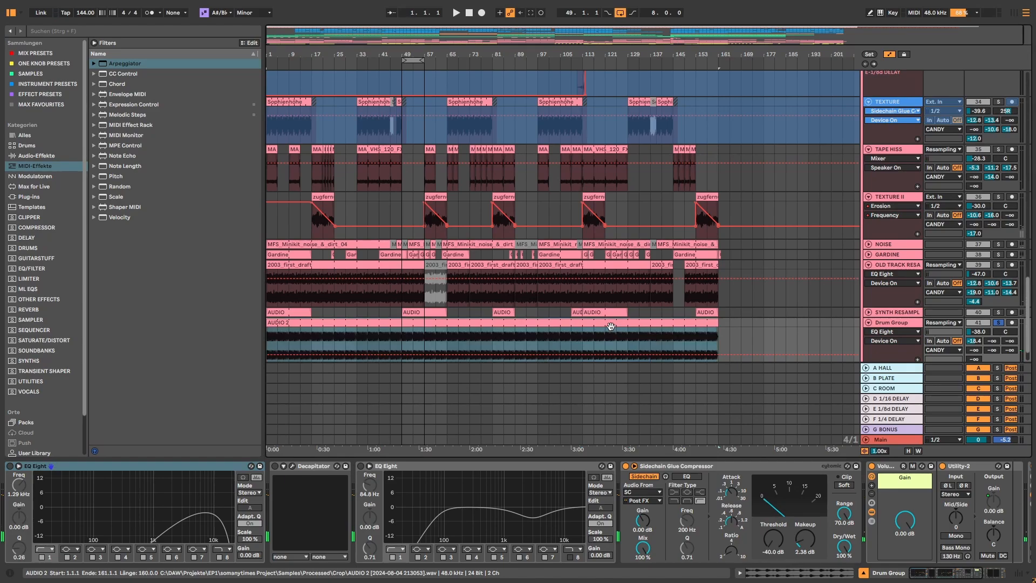
pyautogui.click(808, 574)
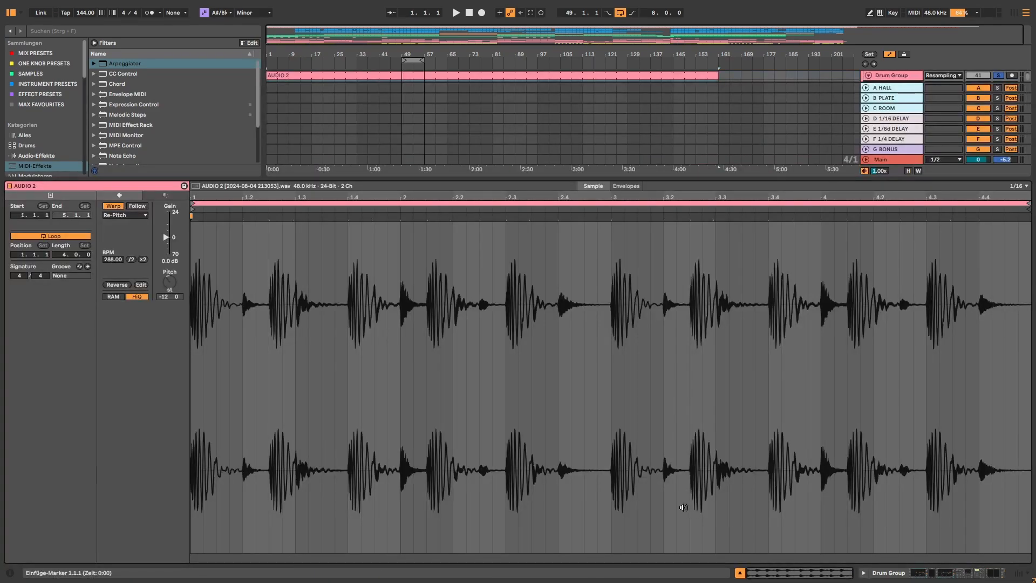
pyautogui.click(952, 575)
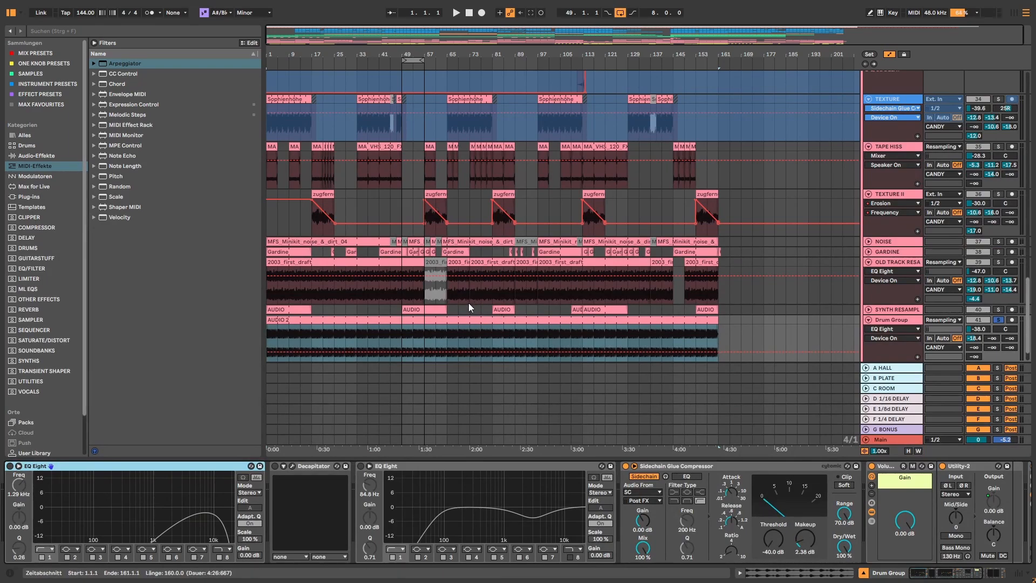
# Reactivate Drum Group's two EQ Eights and Decapitator during playback from bar 49, viewing Decapitator's settings along the way
pyautogui.click(402, 335)
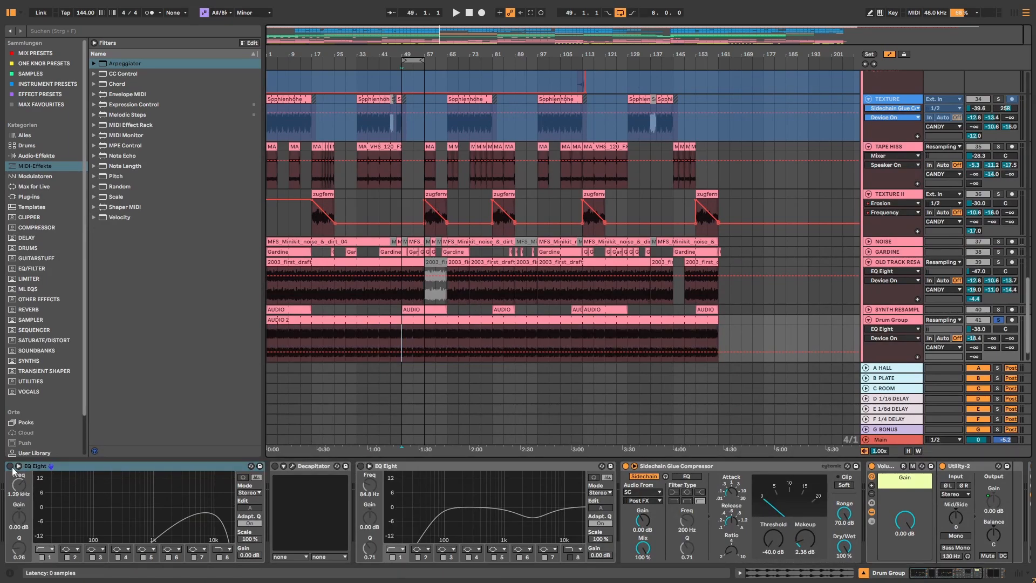
pyautogui.click(9, 465)
pyautogui.press('space')
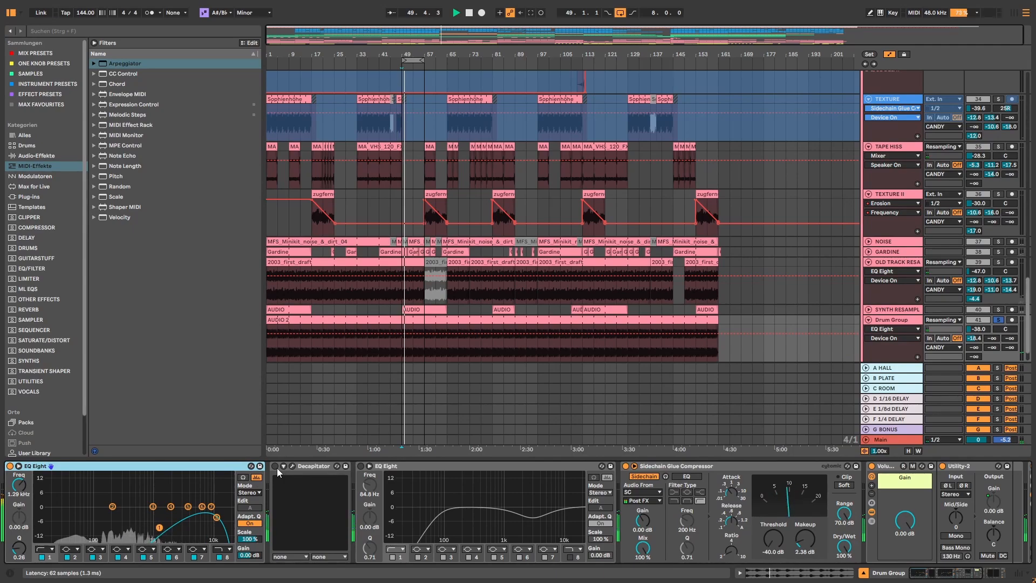
pyautogui.click(275, 466)
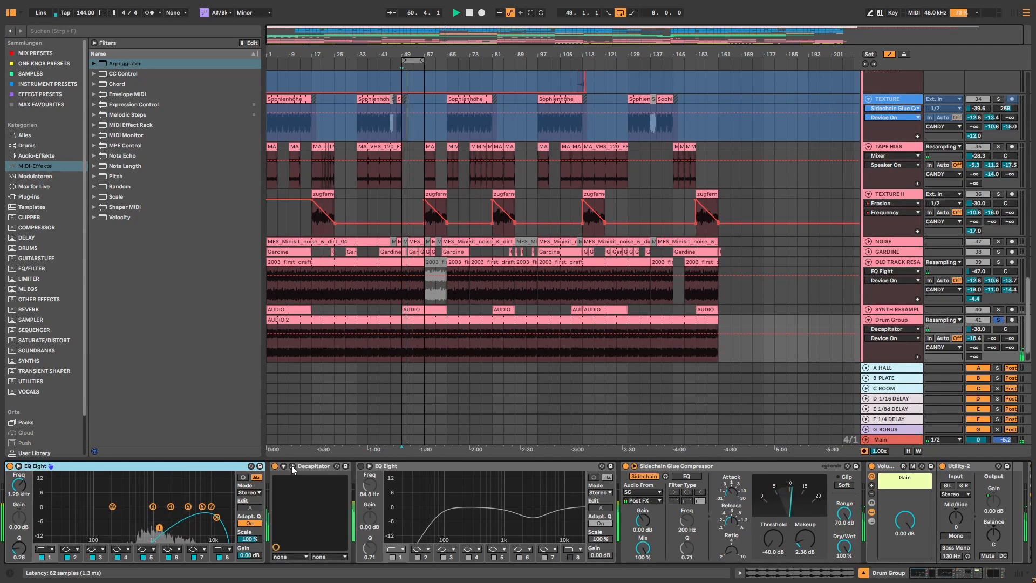
pyautogui.click(292, 466)
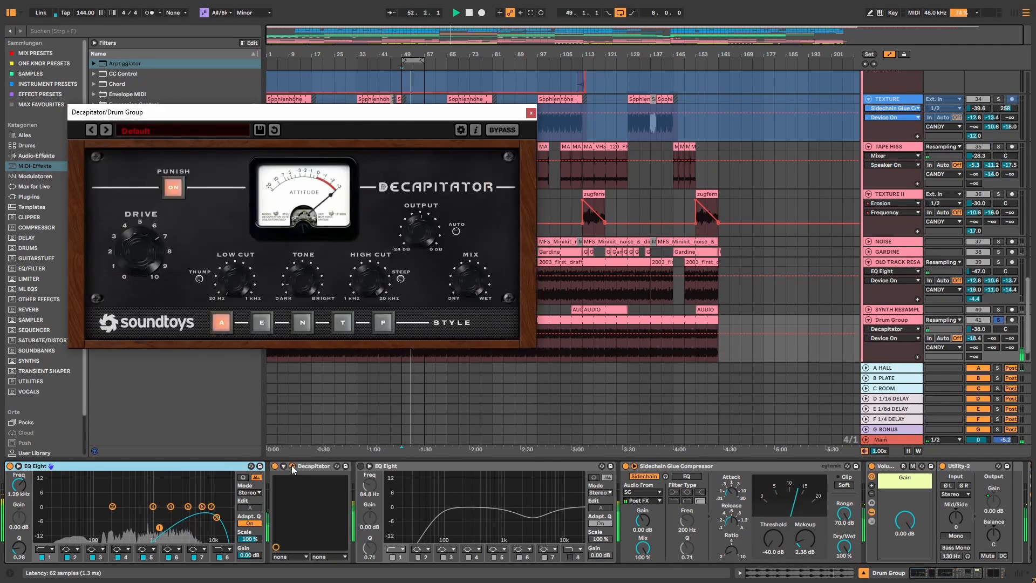
pyautogui.click(361, 466)
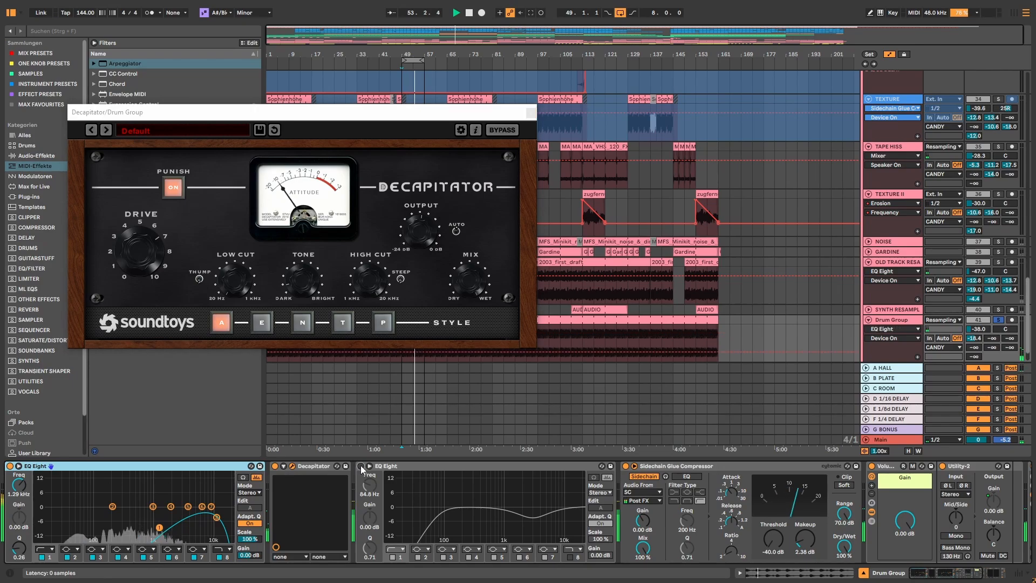
pyautogui.scroll(-2, 677, 332)
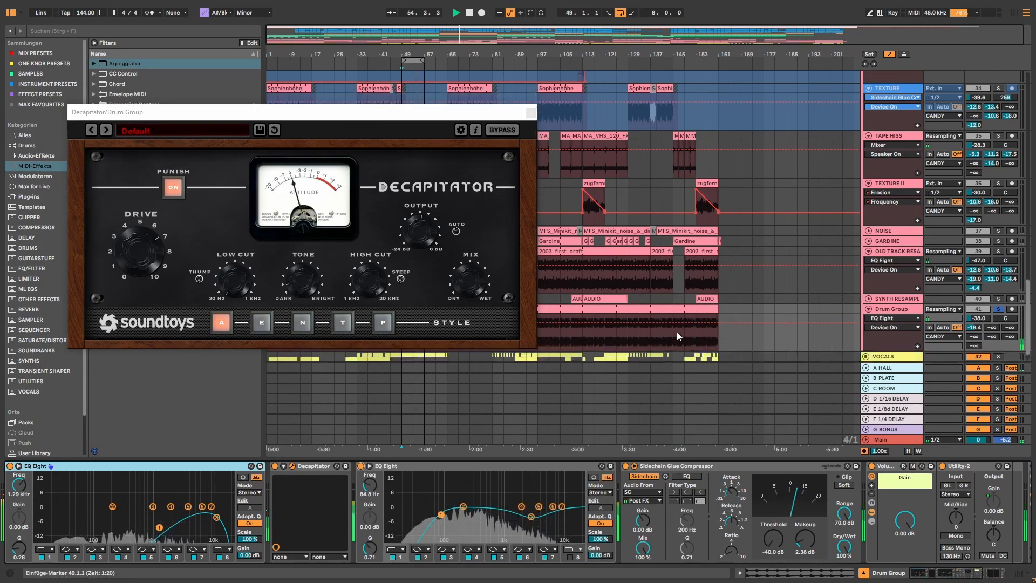
pyautogui.click(531, 112)
pyautogui.press('space')
pyautogui.click(749, 466)
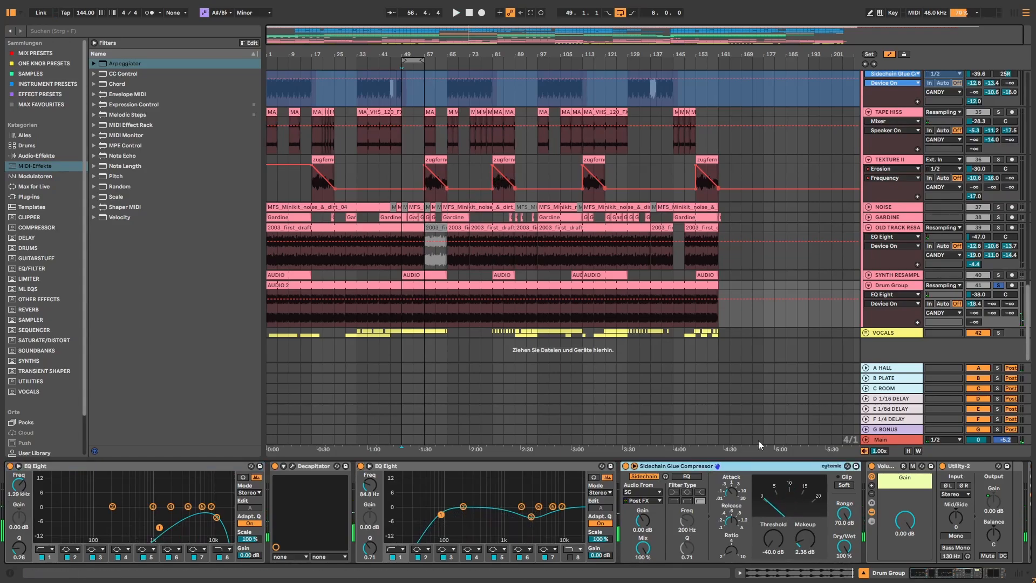
# Collapse and unsolo the CANDY group, turn off the arrangement loop, and play the full mix from bar 1
pyautogui.scroll(5, 903, 314)
pyautogui.scroll(5, 903, 312)
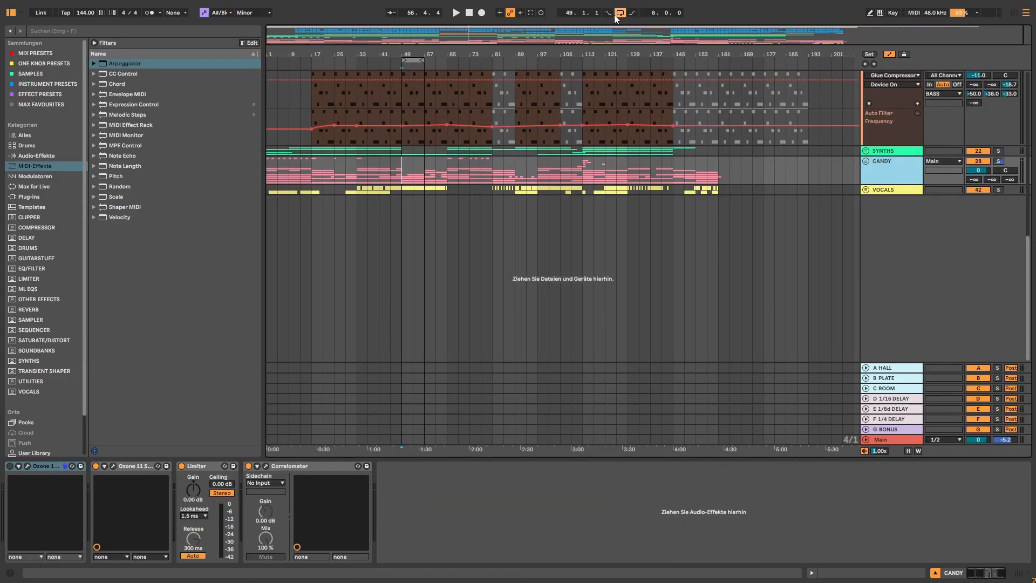
pyautogui.click(620, 13)
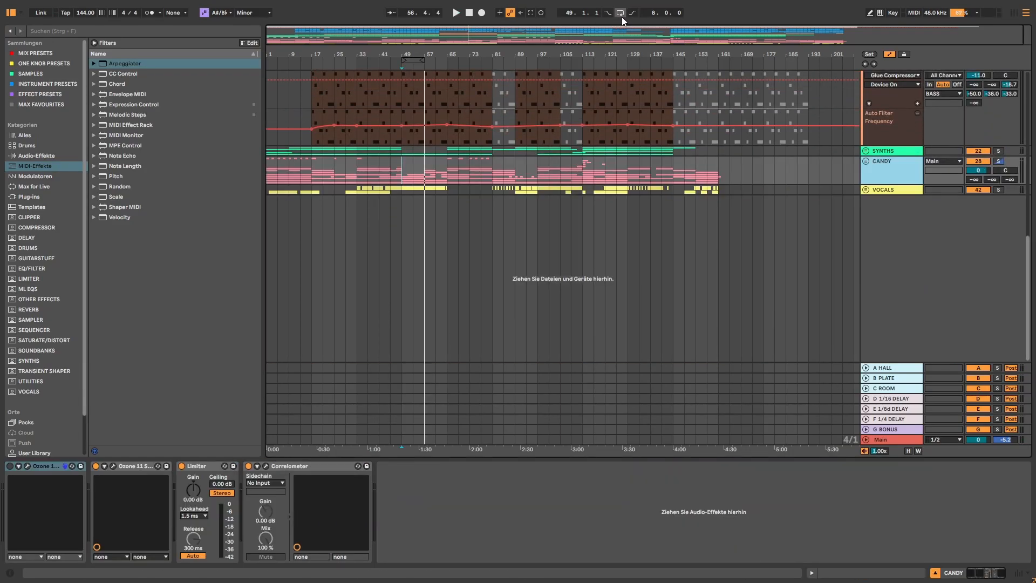
pyautogui.click(277, 190)
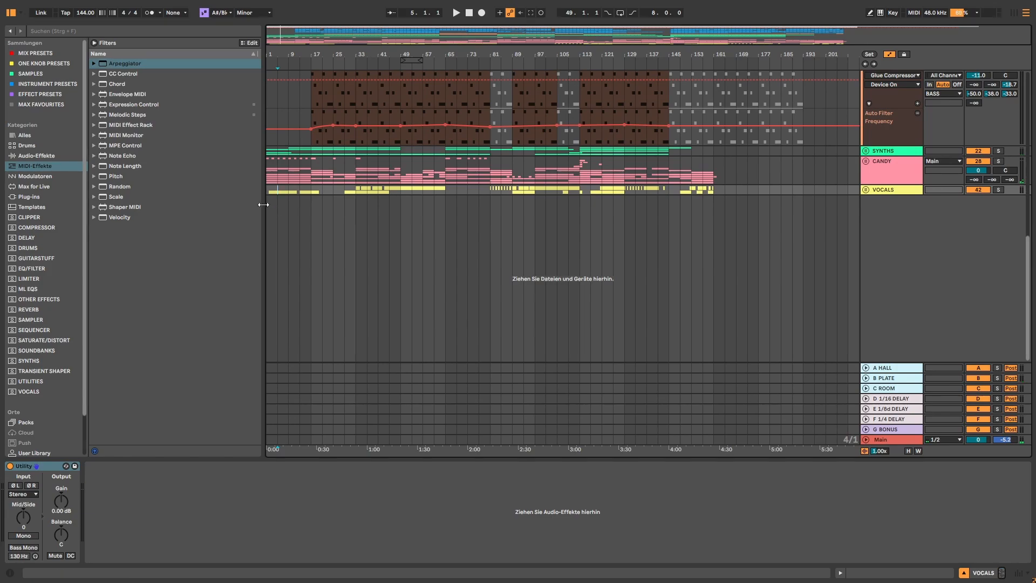
pyautogui.click(270, 213)
pyautogui.press('space')
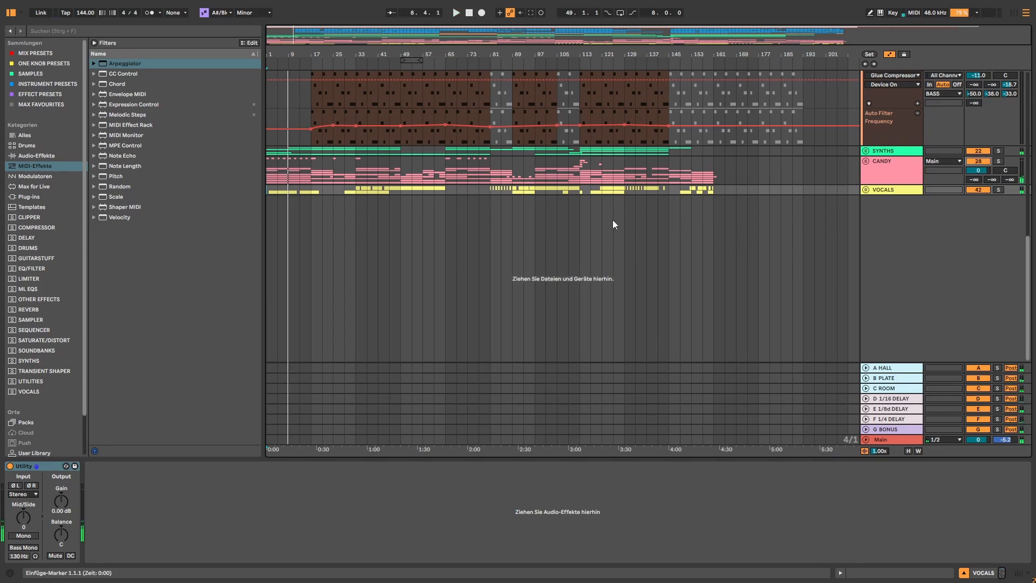
# Play the full mix from about bar 69 and compare it with the CANDY group muted and unmuted
pyautogui.click(457, 198)
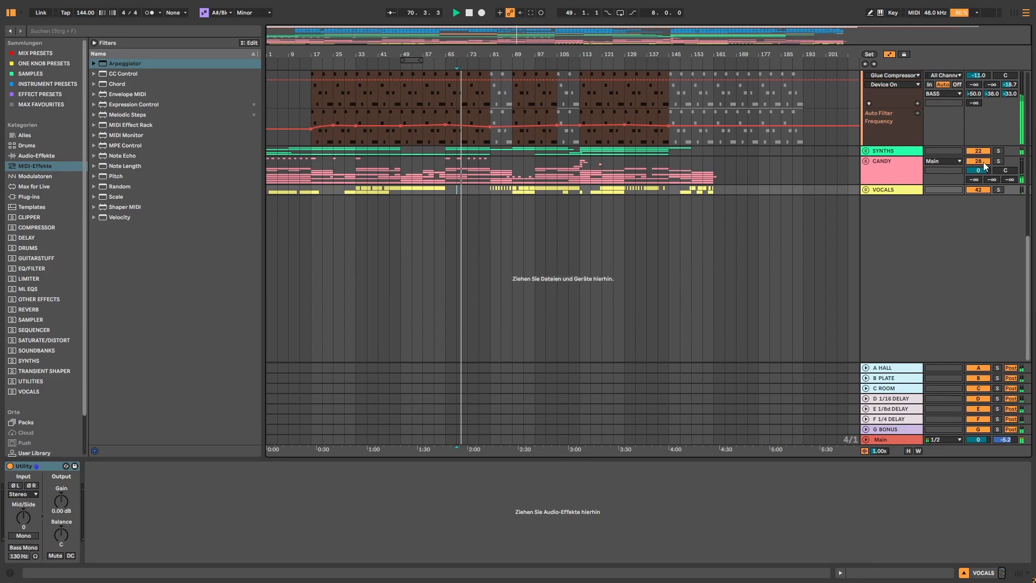
pyautogui.click(983, 162)
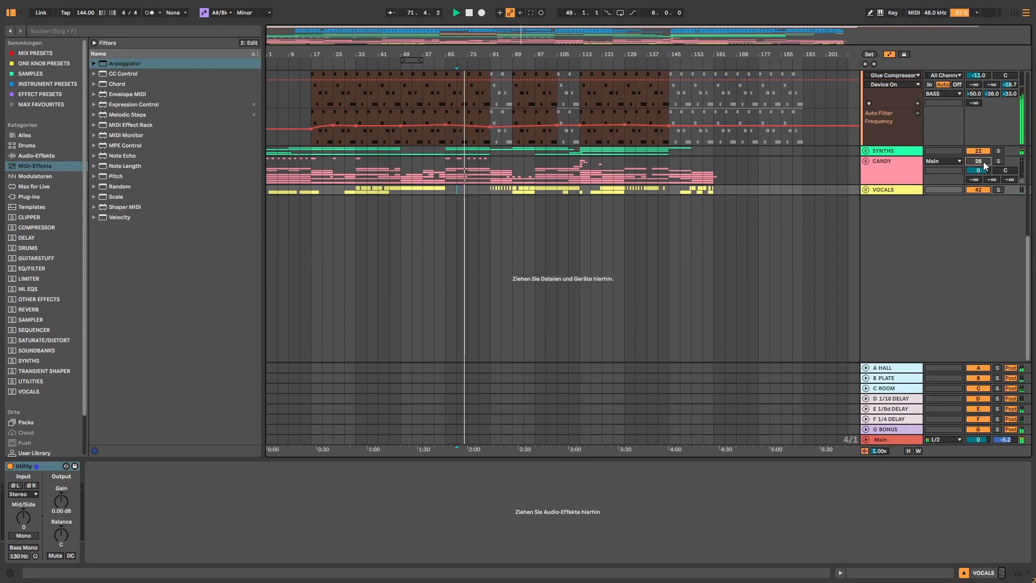
pyautogui.click(983, 162)
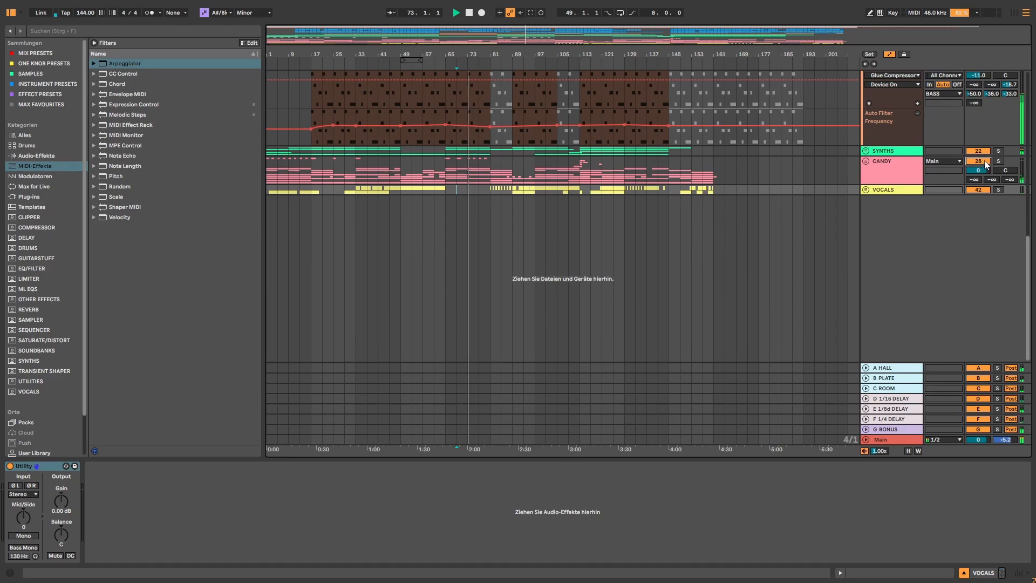
# Expand the CANDY and VOCALS groups to show their tracks in the arrangement
pyautogui.click(865, 161)
pyautogui.click(868, 335)
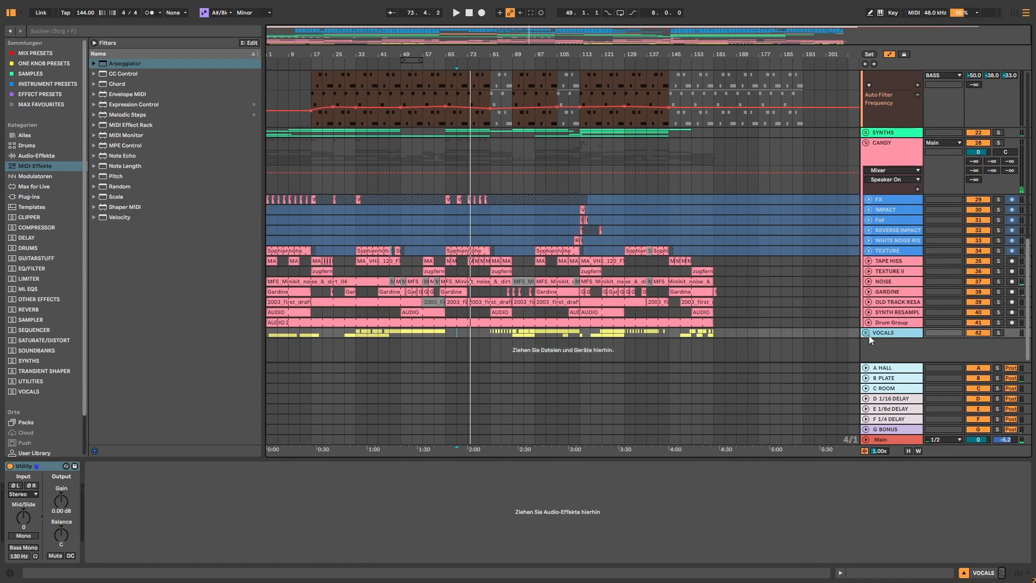
pyautogui.click(866, 331)
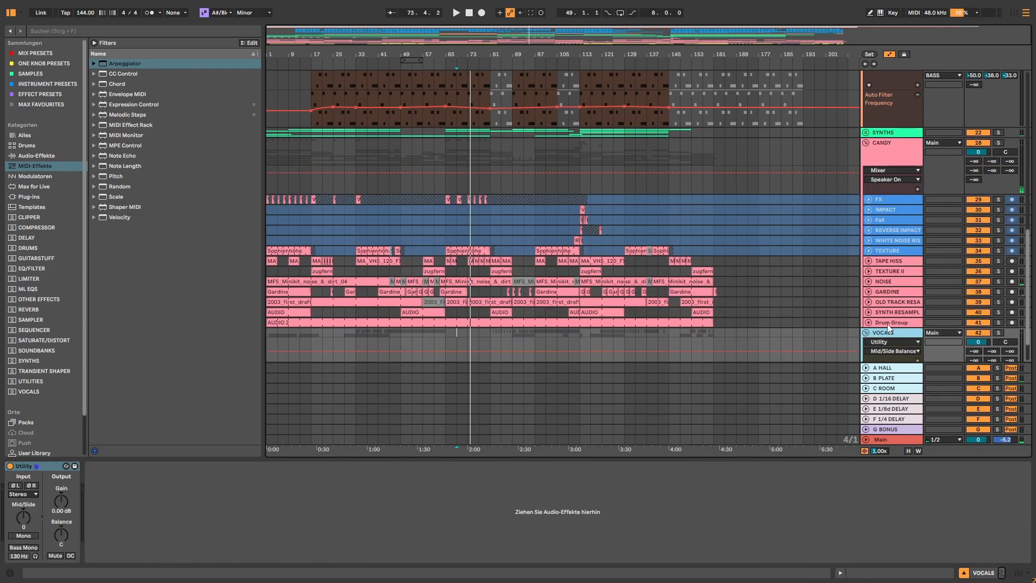
pyautogui.scroll(-3, 887, 324)
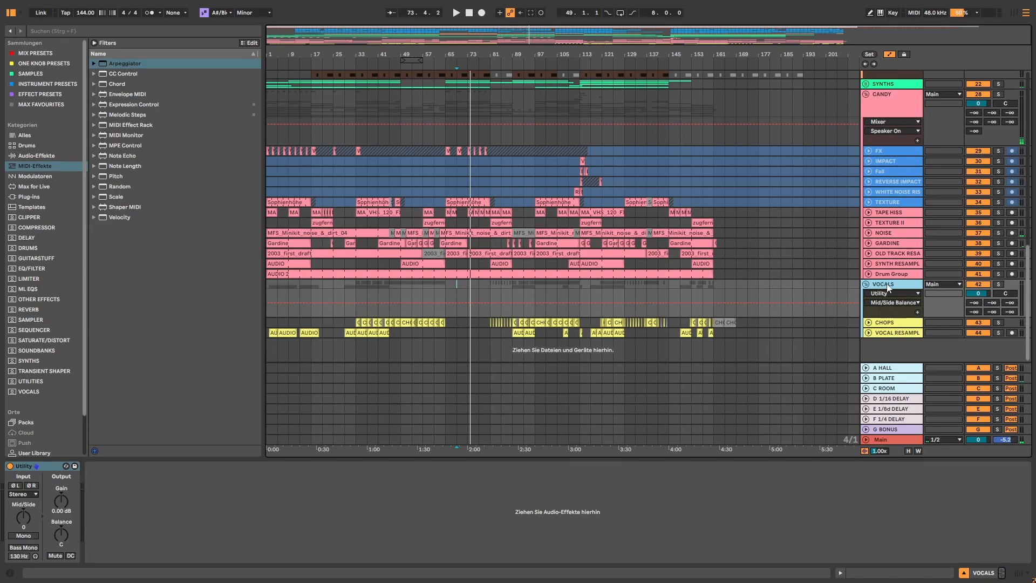
# Audition the soloed VOCALS group from bar 89, and bring up the CHOPS track's device chain
pyautogui.click(887, 324)
pyautogui.click(513, 334)
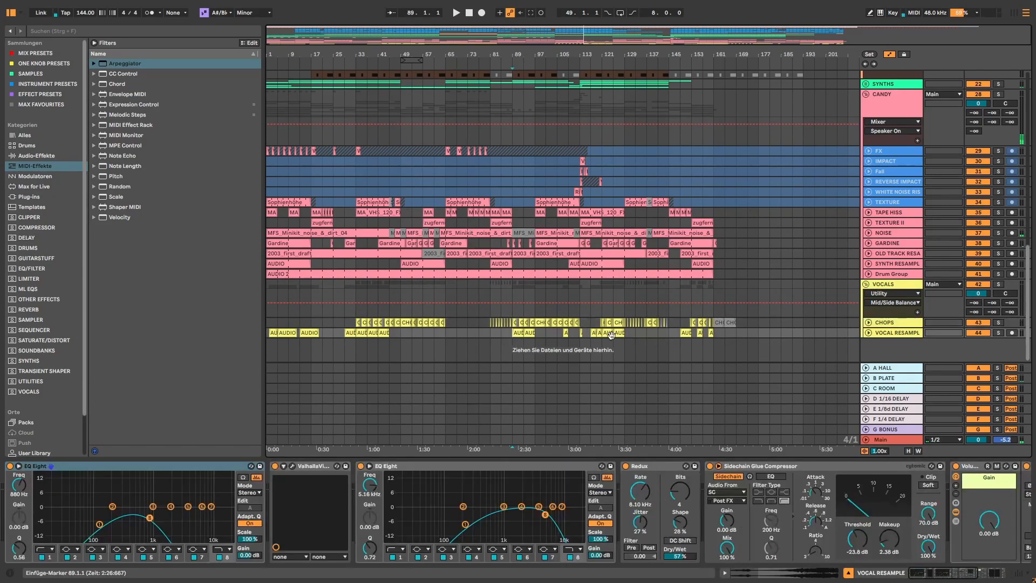
pyautogui.click(999, 284)
pyautogui.press('space')
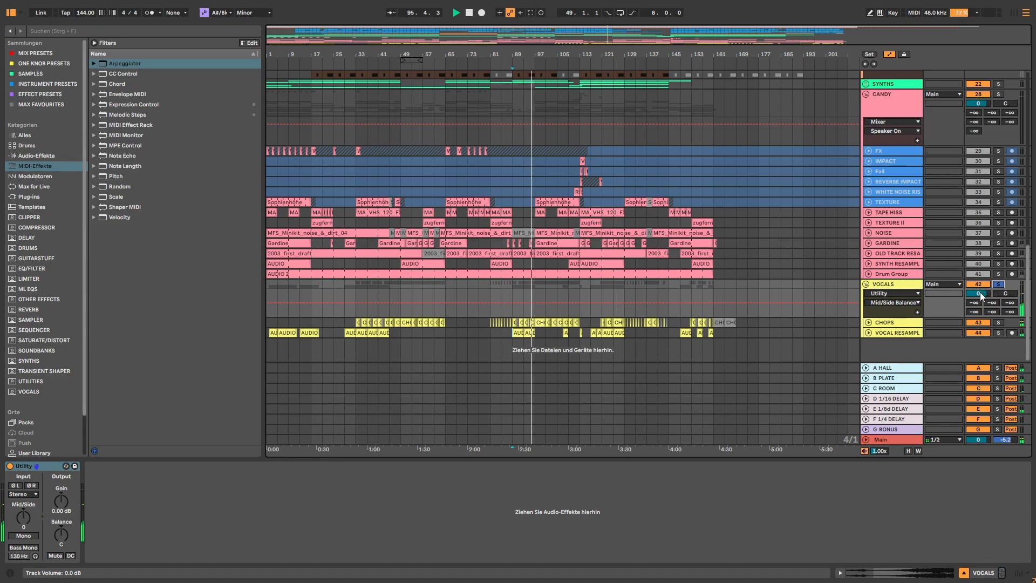
pyautogui.click(887, 324)
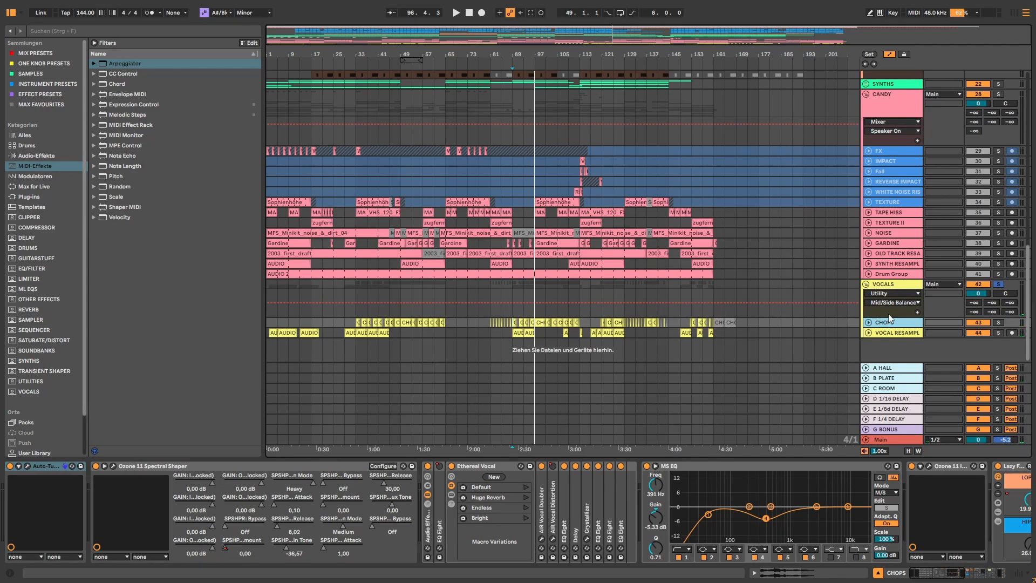
# In the Session View, solo the AUDIO track and audition its dv_120_sotroubled_Bbm and dv_120_letyoudown_Bbm clips
pyautogui.click(1018, 12)
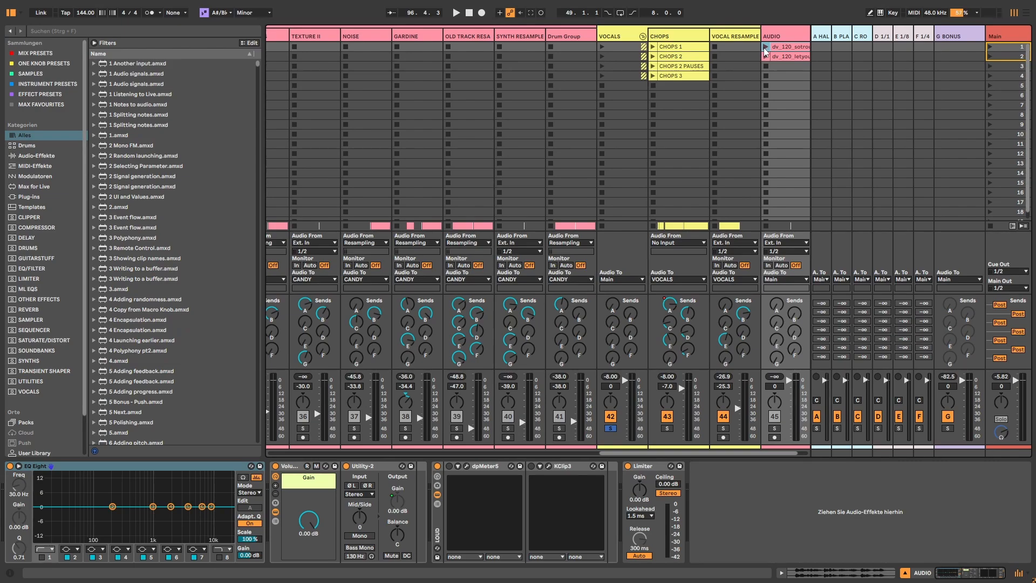
pyautogui.click(774, 429)
pyautogui.click(766, 47)
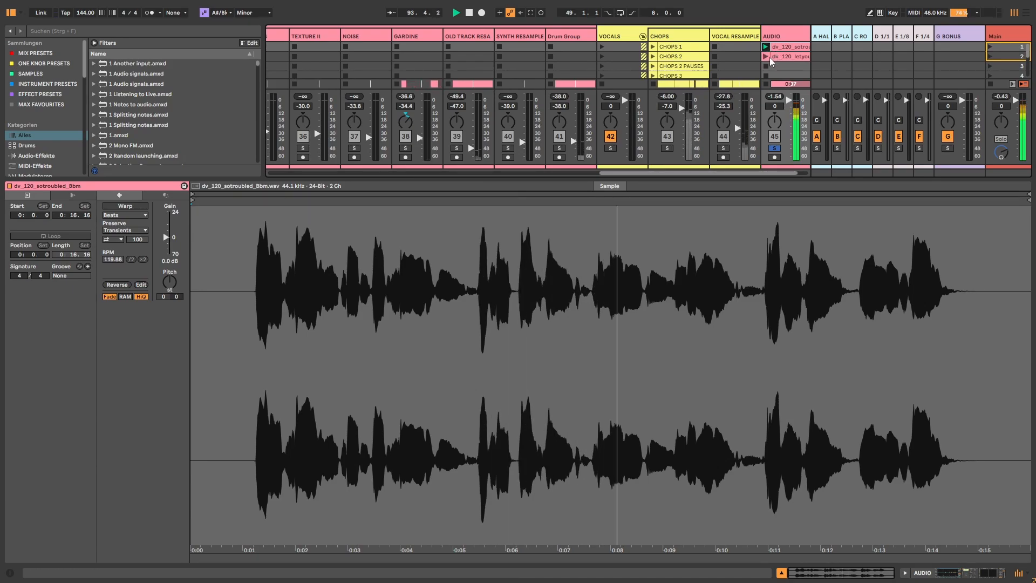
pyautogui.click(767, 56)
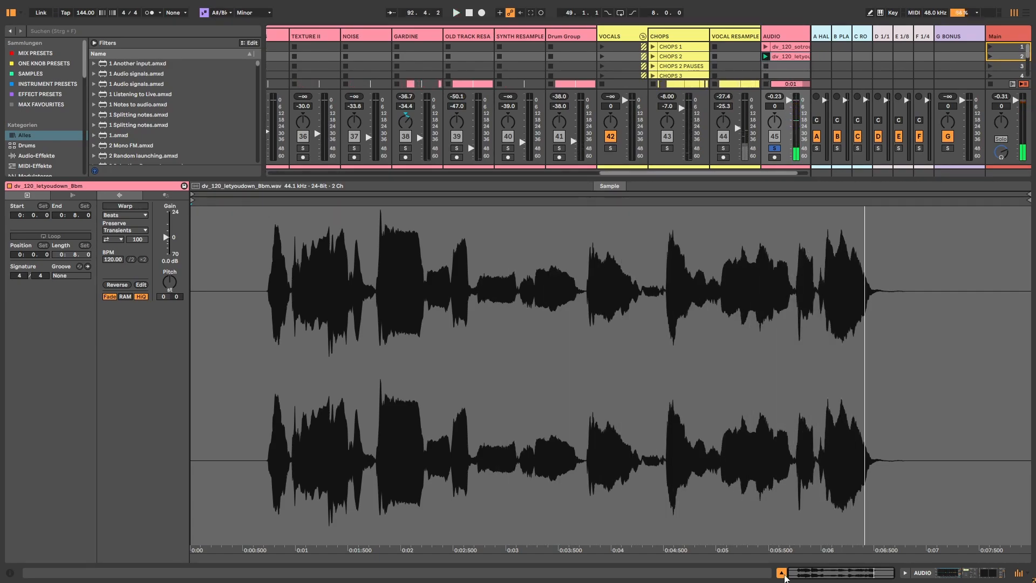
# Duplicate the AUDIO track's two original vocal clips twice to fill six clip slots
pyautogui.hotkey('ctrl', 'alt', 'l')
pyautogui.keyDown('shift'); pyautogui.click(789, 45); pyautogui.keyUp('shift')
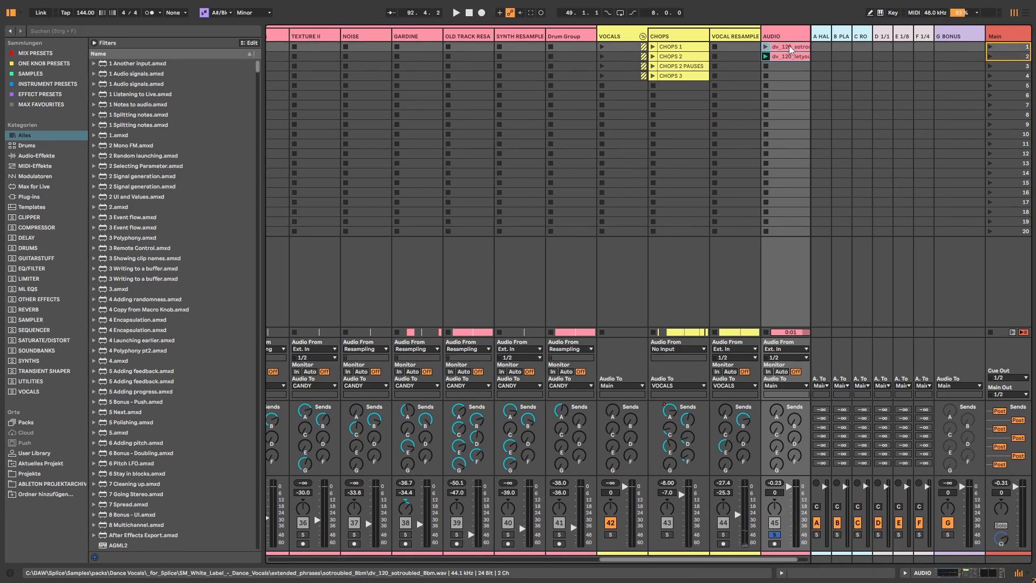
pyautogui.hotkey('ctrl', 'd')
pyautogui.hotkey('ctrl', 'd')
# Warp all six AUDIO clips in Complex mode and enable Follow Action with both actions set to Any
pyautogui.click(788, 94)
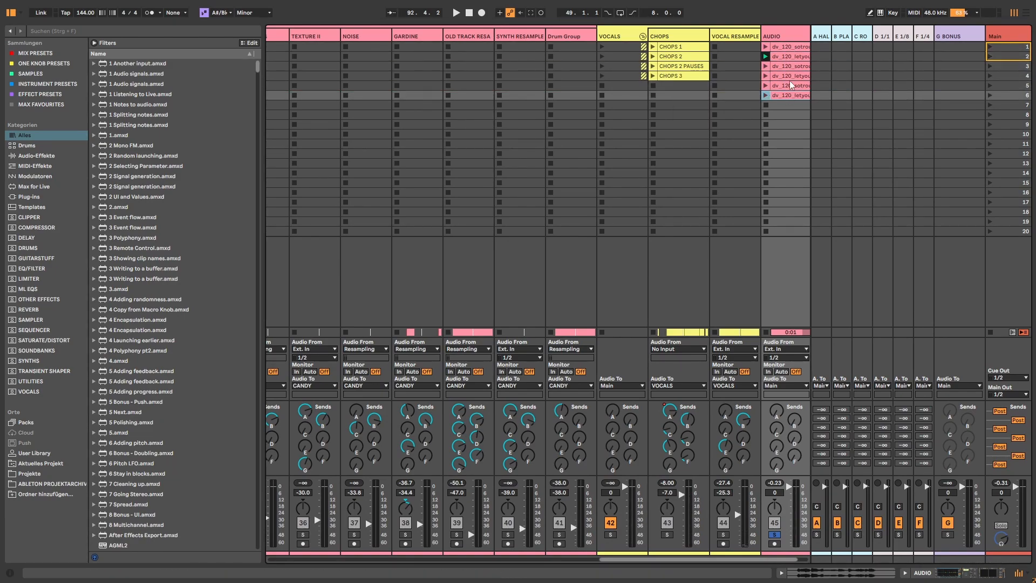
pyautogui.click(790, 67)
pyautogui.click(787, 49)
pyautogui.click(786, 55)
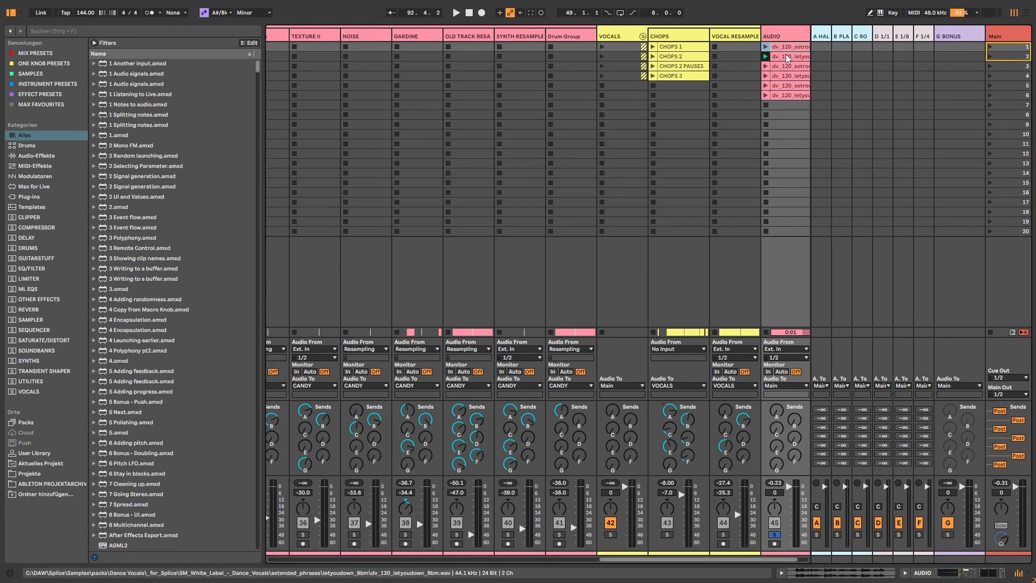
pyautogui.click(786, 65)
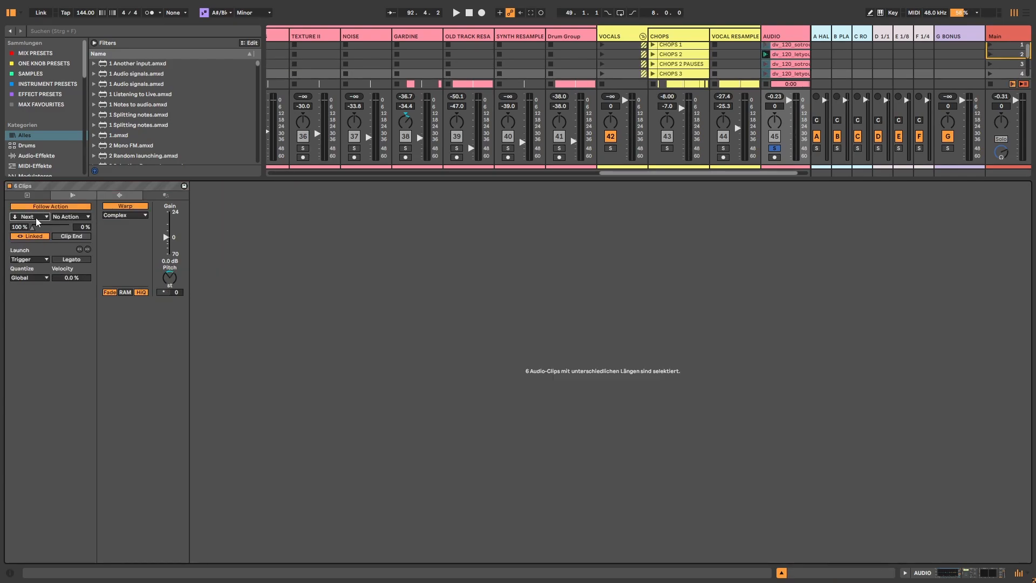
pyautogui.click(35, 218)
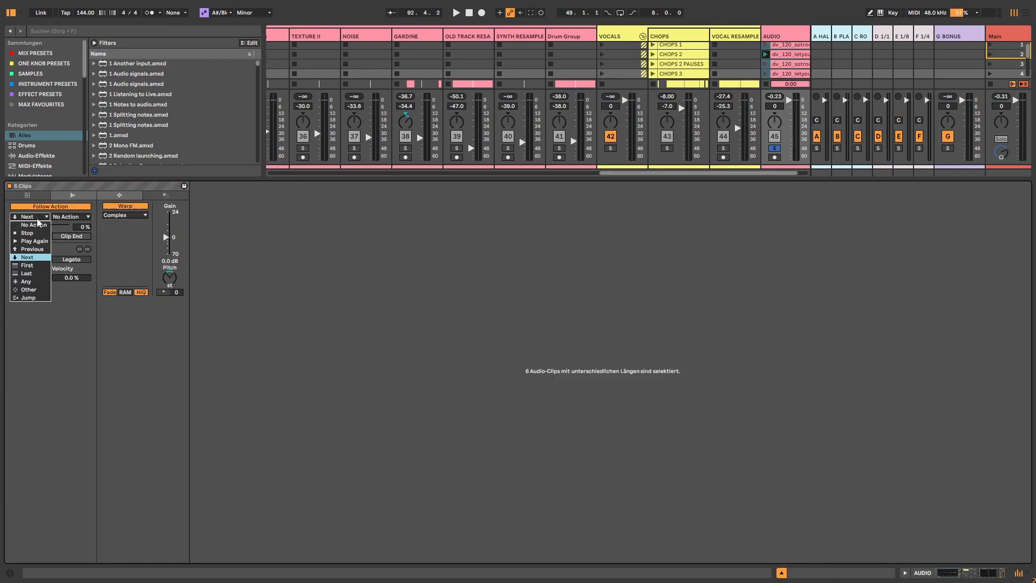
pyautogui.click(34, 282)
pyautogui.click(67, 217)
pyautogui.click(66, 282)
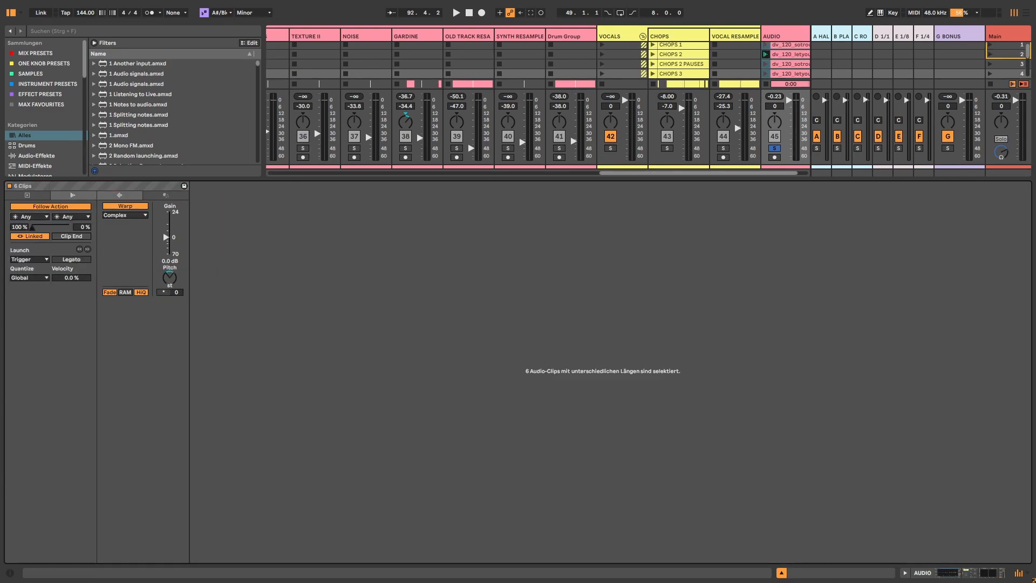
# Unlink the six clips' follow action time, set it to 0.0.2 with Legato enabled, and audition the random clip switching
pyautogui.click(34, 236)
pyautogui.moveTo(61, 236); pyautogui.dragTo(62, 247)
pyautogui.click(78, 263)
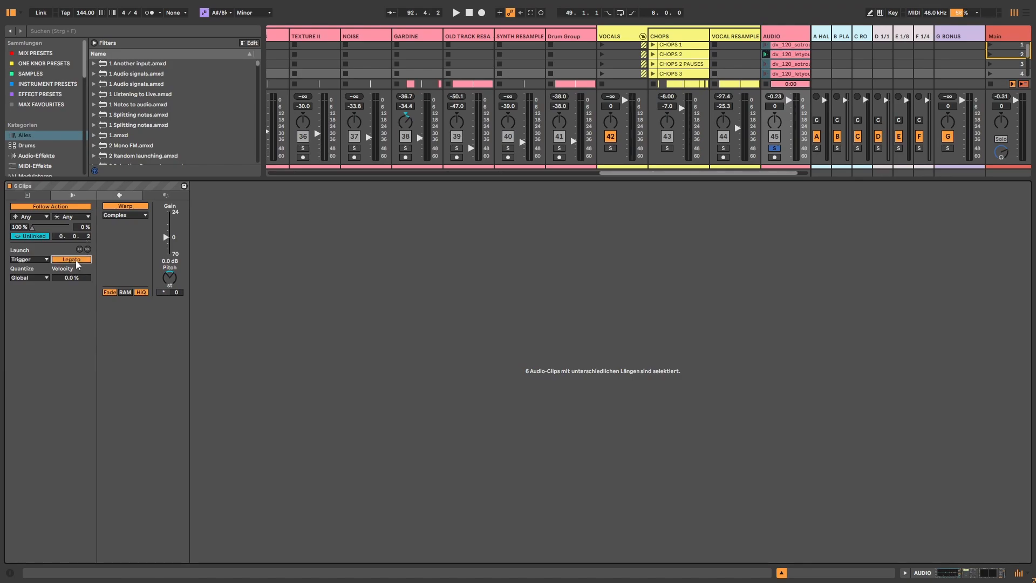
pyautogui.click(765, 55)
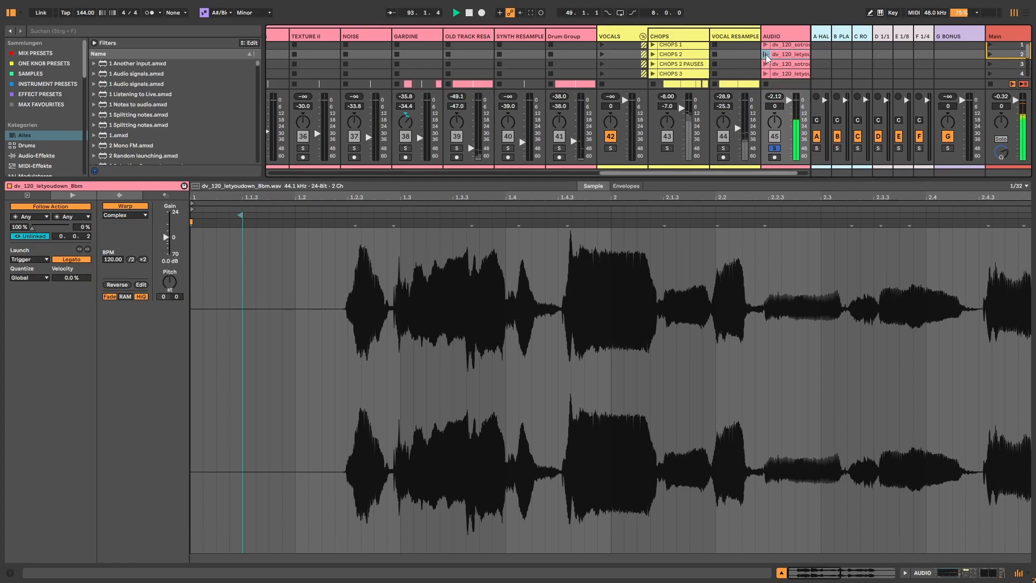
pyautogui.click(955, 576)
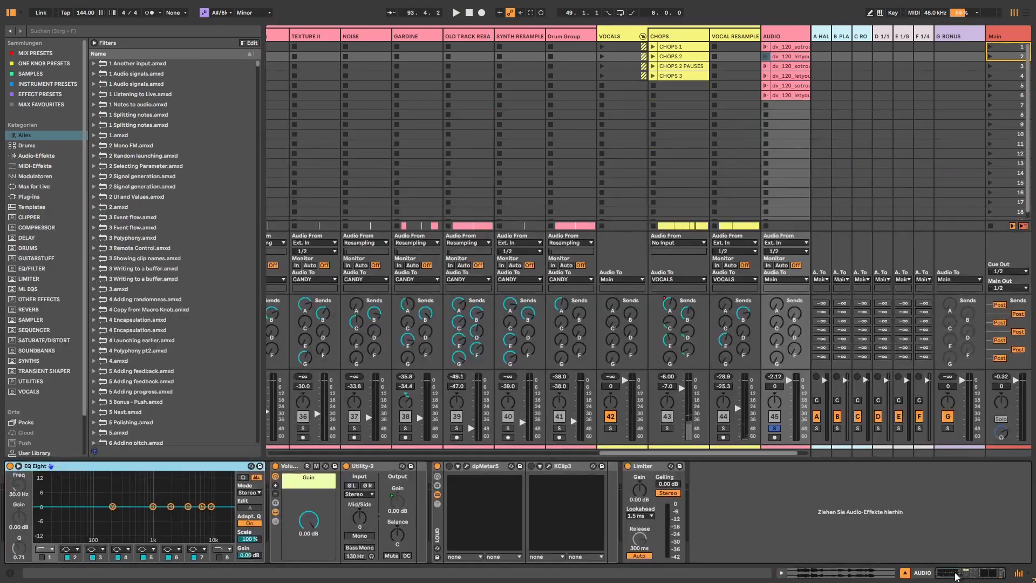
# Solo the CHOPS track instead of AUDIO and audition its CHOPS 2 and CHOPS 2 PAUSES clips
pyautogui.click(797, 88)
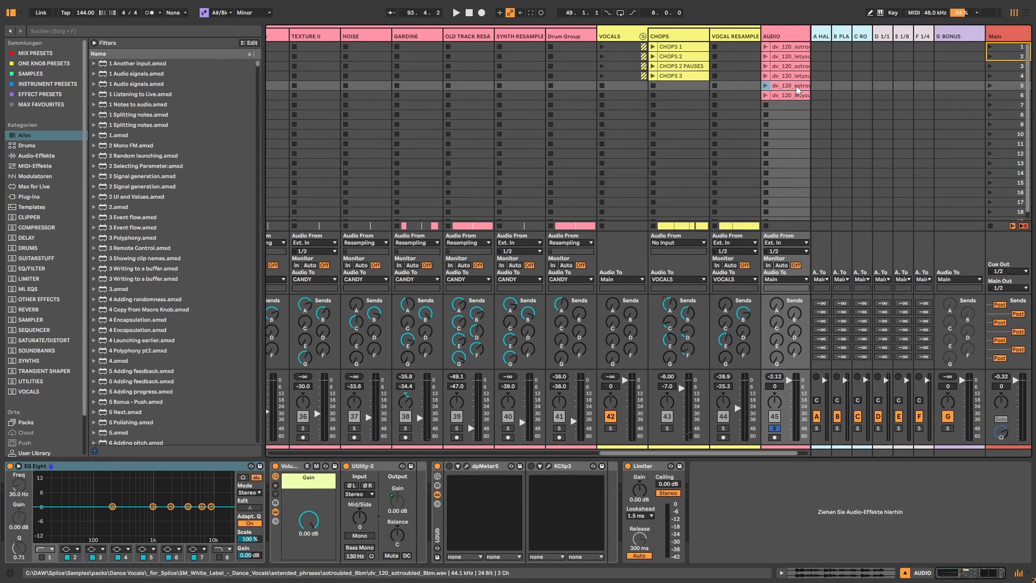
pyautogui.click(673, 47)
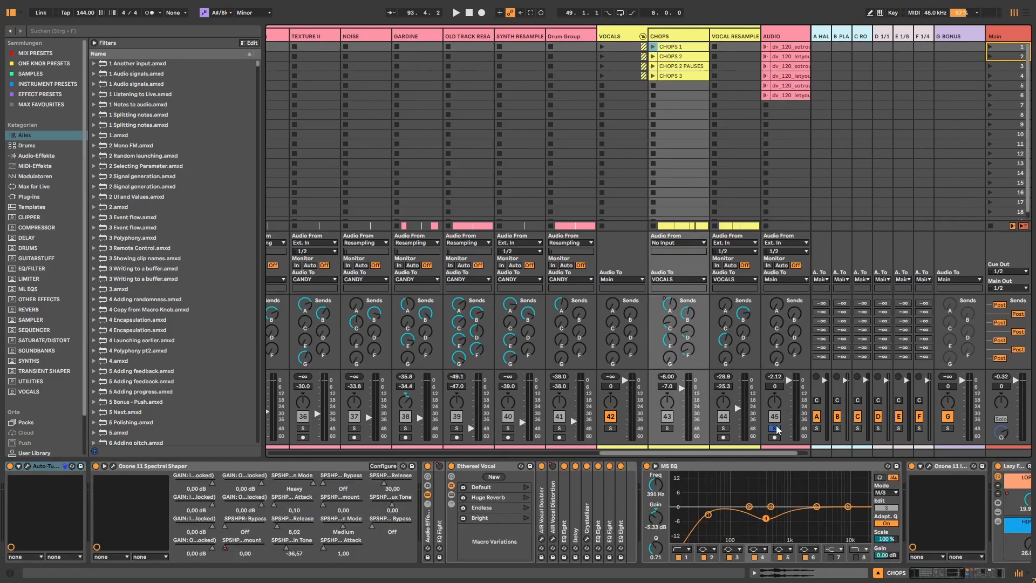
pyautogui.click(775, 428)
pyautogui.click(667, 428)
pyautogui.click(654, 56)
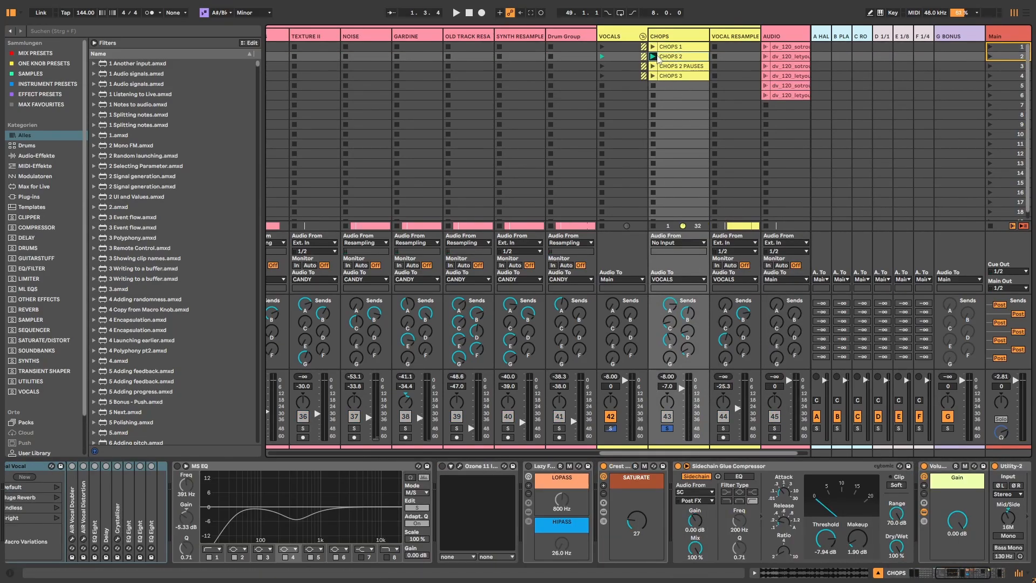
pyautogui.doubleClick(660, 56)
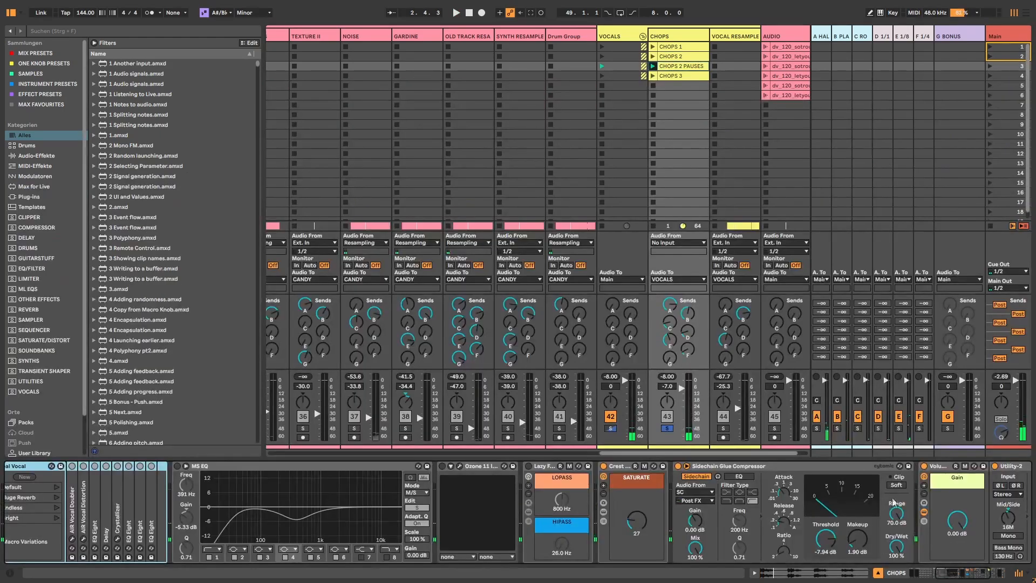
# In the Arrangement View, return the CHOPS track to its arrangement clips and play it from bar 33
pyautogui.click(1026, 16)
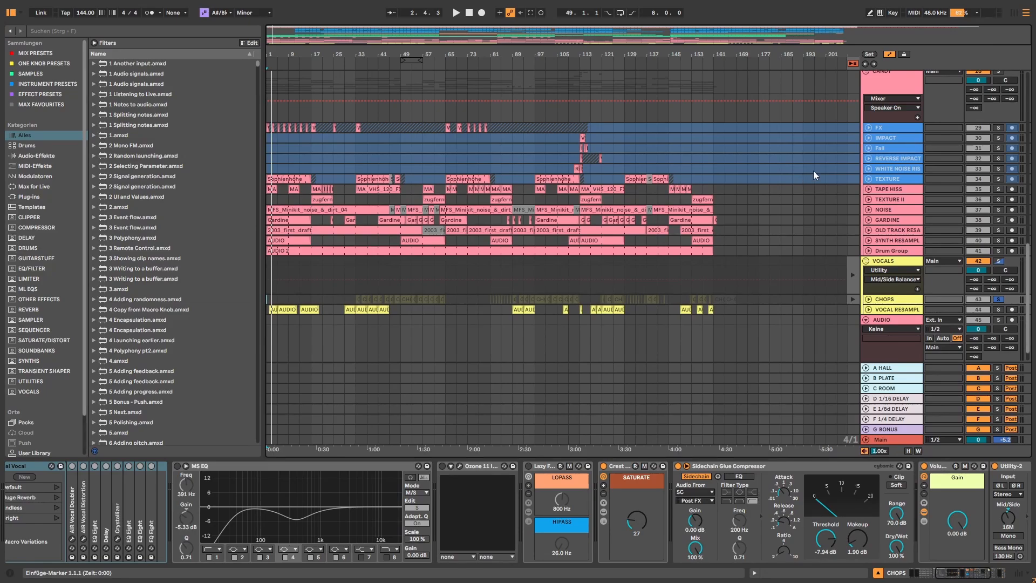
pyautogui.moveTo(954, 573); pyautogui.dragTo(925, 573)
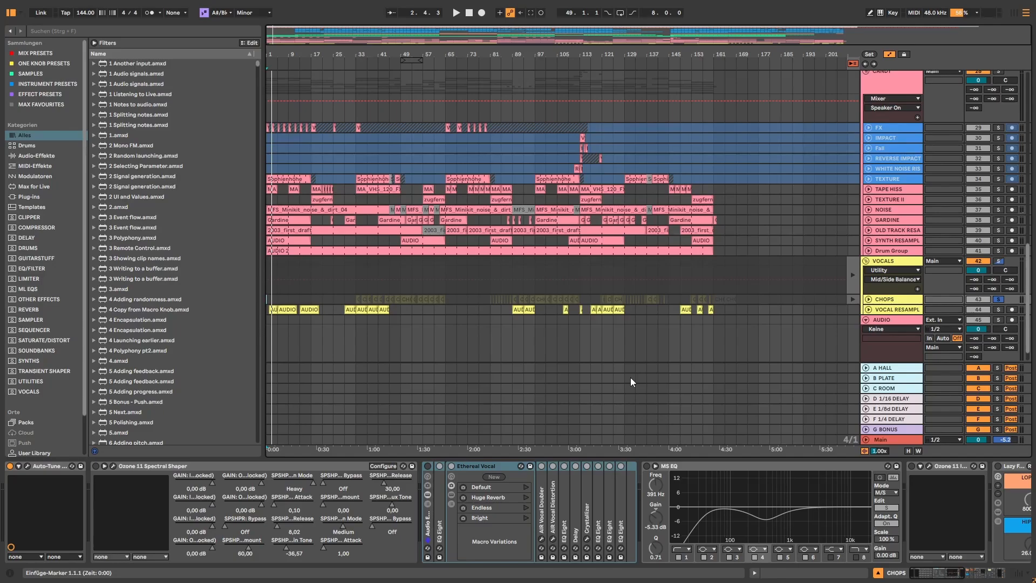
pyautogui.press('F10')
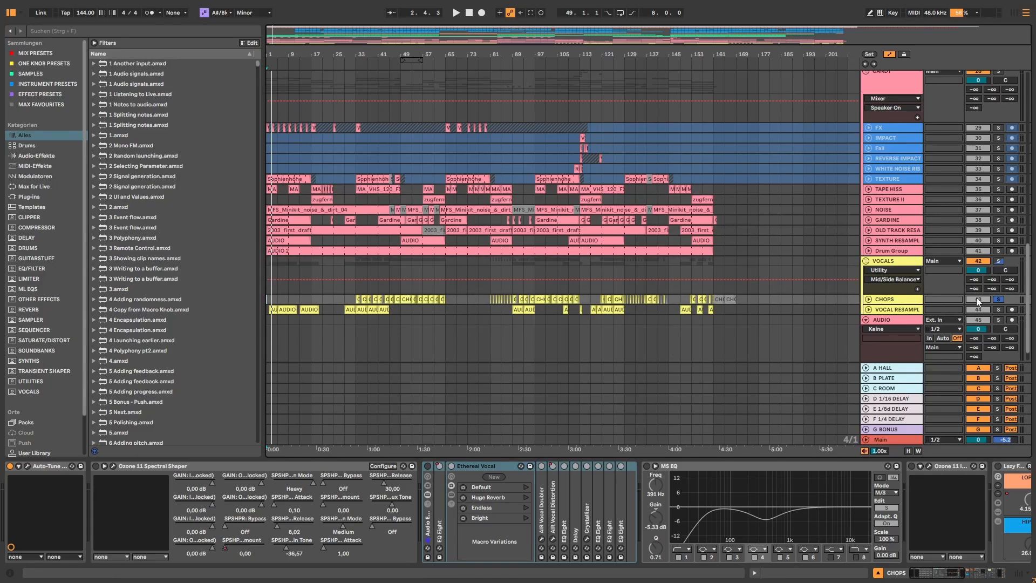
pyautogui.click(355, 319)
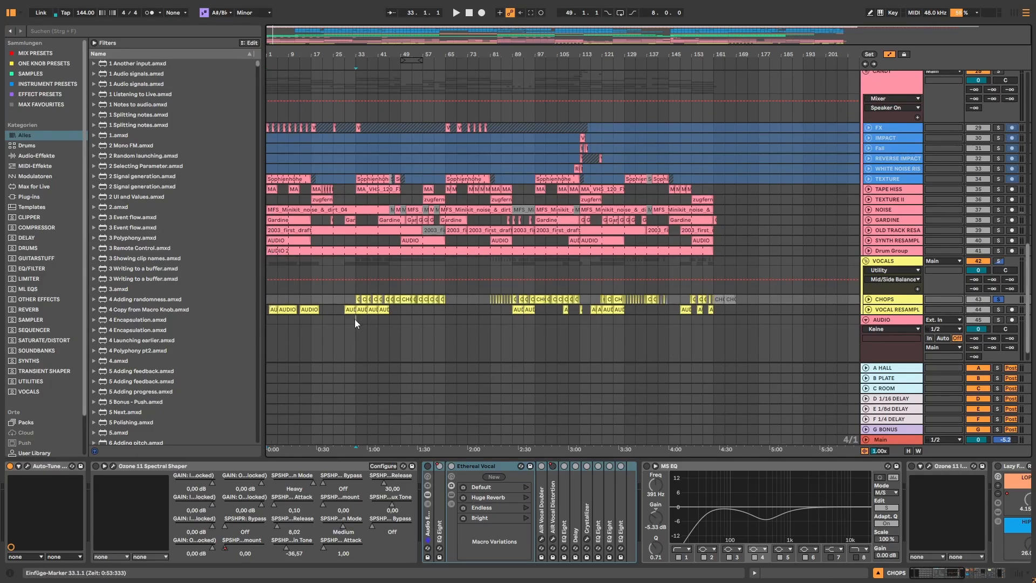
pyautogui.click(355, 319)
pyautogui.press('space')
# Open the CHOPS track's Auto-Tune and examine it together with the Ozone 11 Spectral Shaper during playback
pyautogui.click(896, 299)
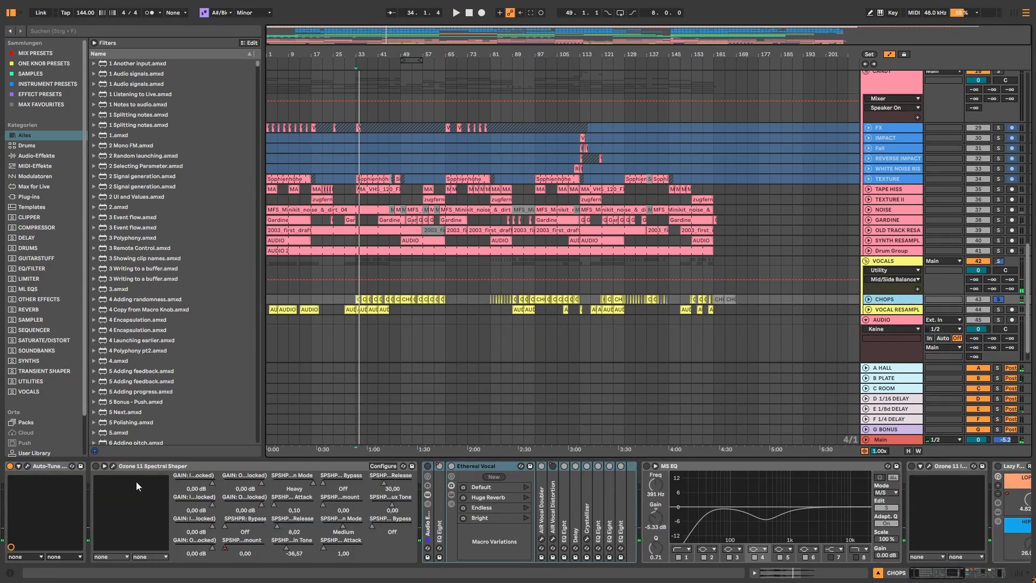
pyautogui.click(27, 465)
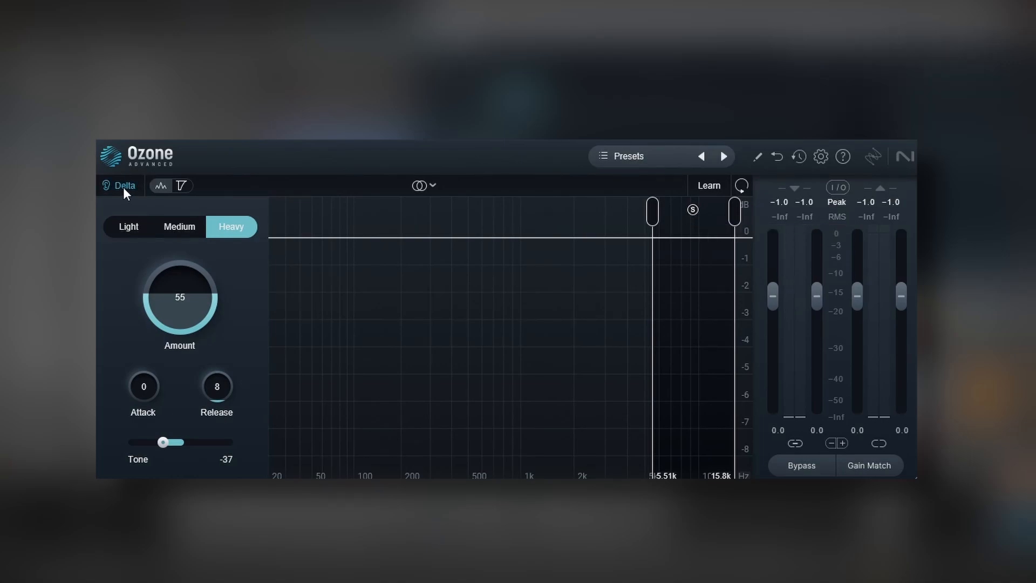
pyautogui.press('space')
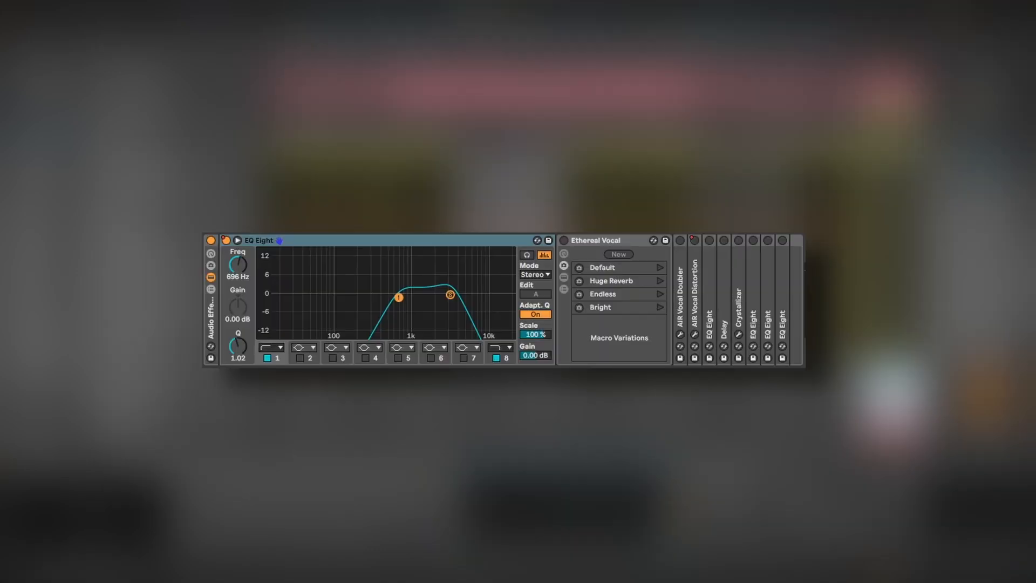
# Audition the CHOPS vocals with the band-pass EQ Eight active, and compare with the EQ switched off
pyautogui.press('space')
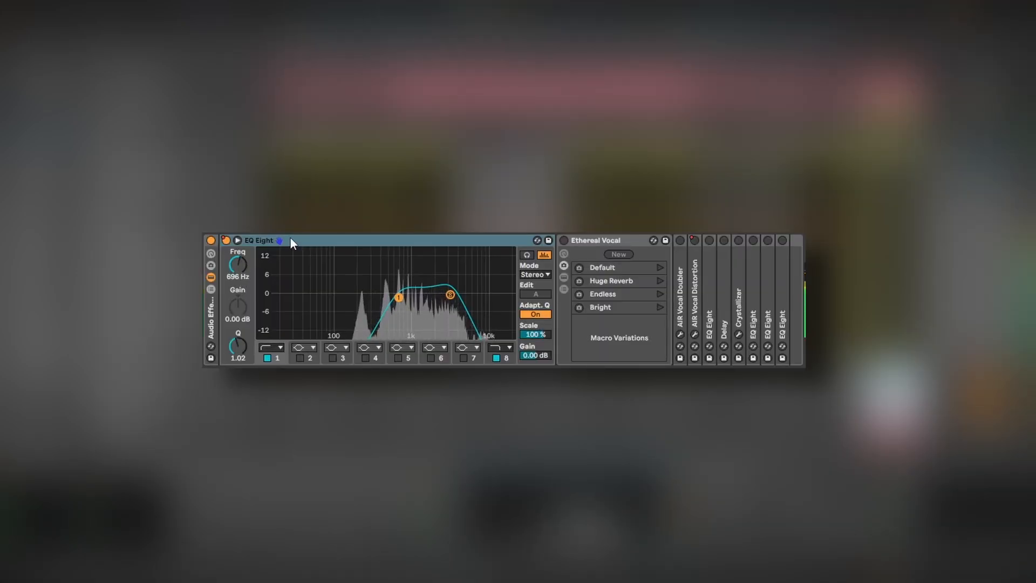
pyautogui.press('space')
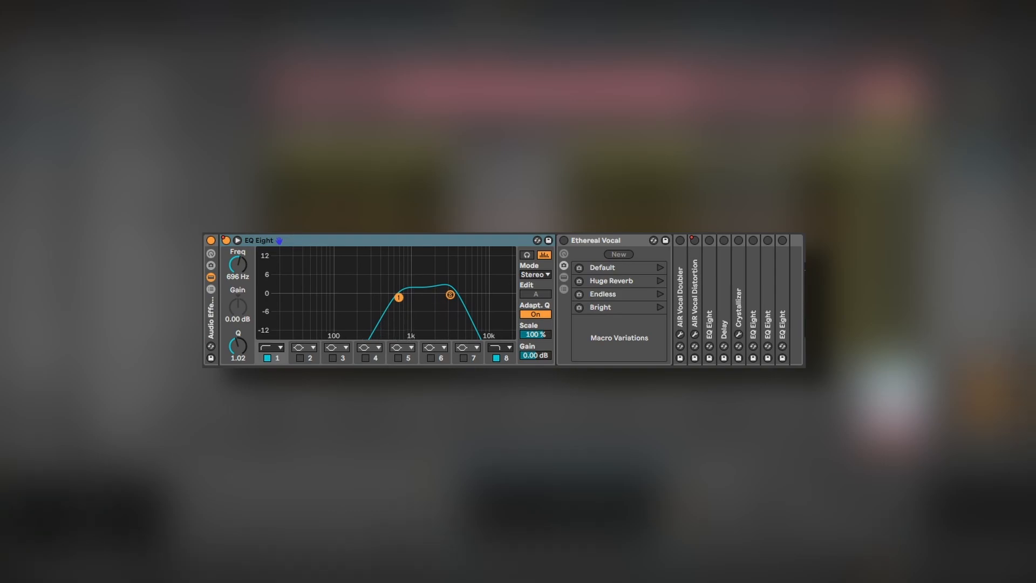
pyautogui.press('0')
pyautogui.press('space')
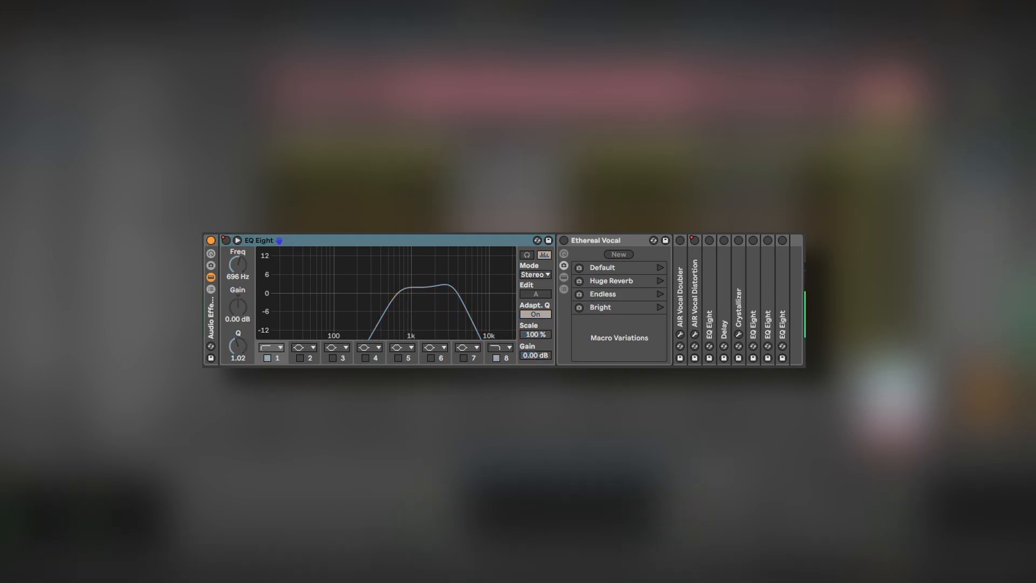
# Enable the Ethereal Vocal rack on CHOPS and point out its source pack, Voice Box, in the browser
pyautogui.click(563, 240)
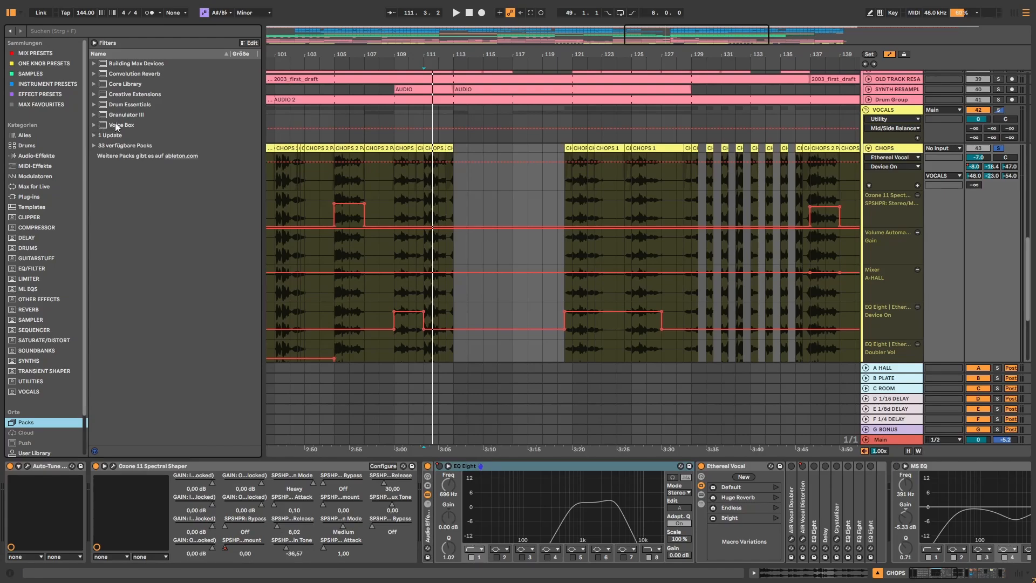
pyautogui.click(121, 125)
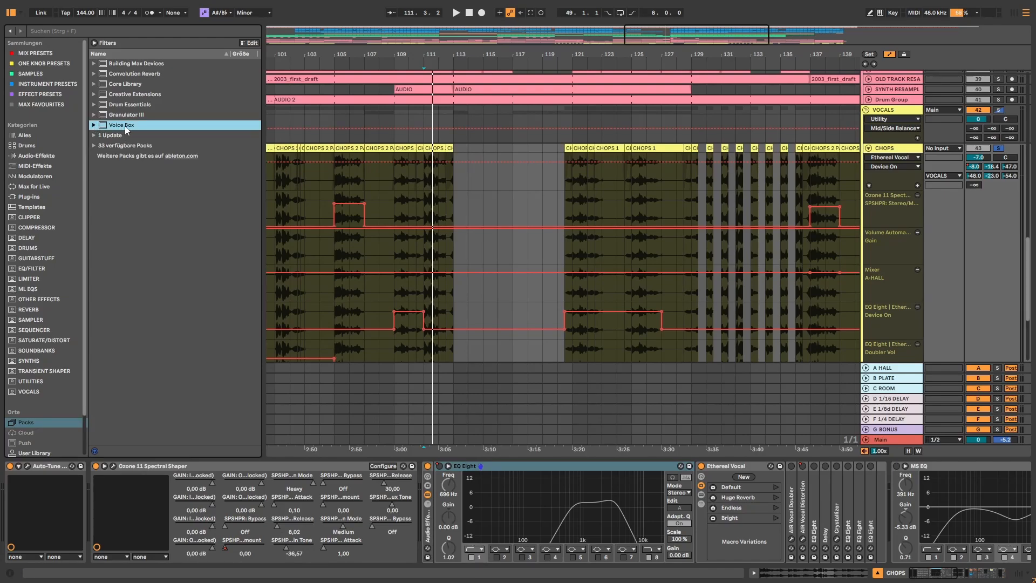
pyautogui.press('space')
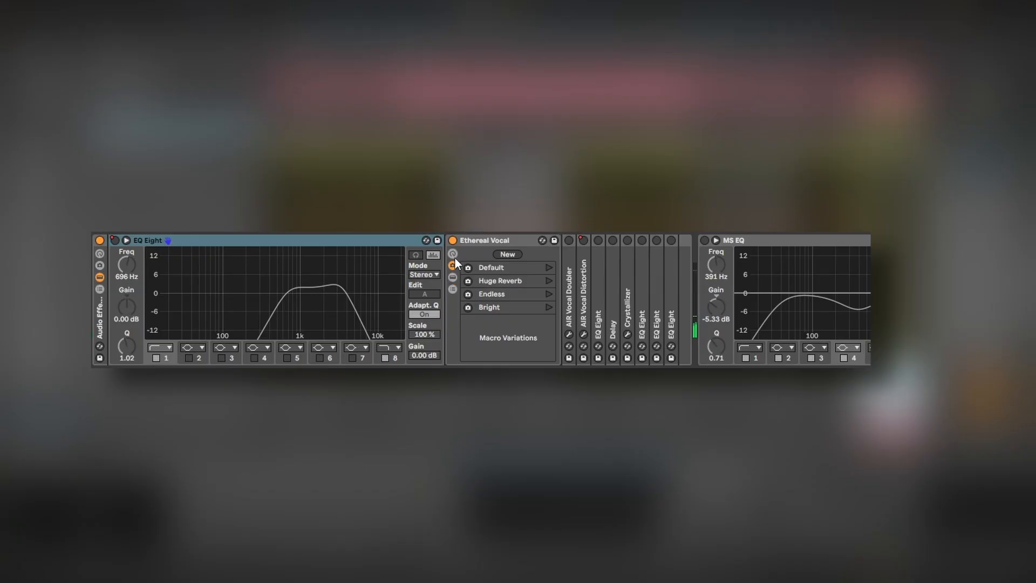
# Show the Ethereal Vocal rack's macro controls and unfold its AIR Vocal Doubler device
pyautogui.click(453, 255)
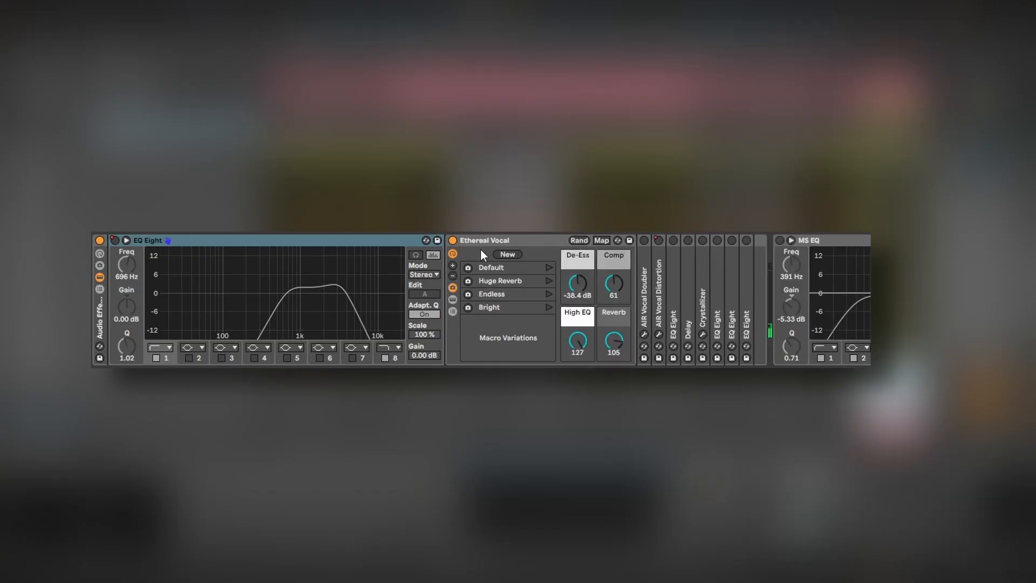
pyautogui.doubleClick(643, 258)
pyautogui.click(665, 237)
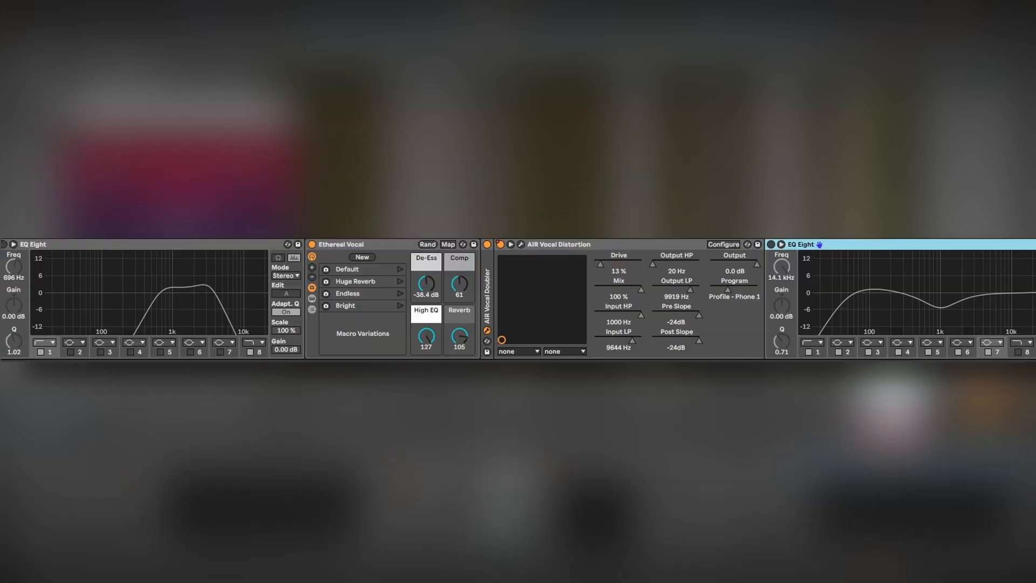
# Enable and fold the EQ Eight after AIR Vocal Distortion, and unfold and enable the Delay behind it
pyautogui.click(770, 244)
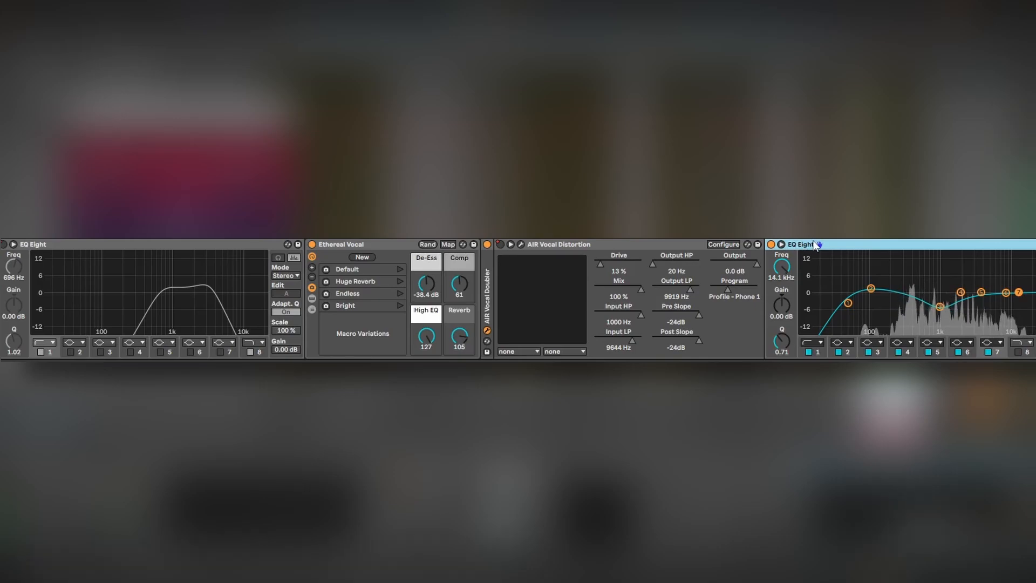
pyautogui.doubleClick(815, 245)
pyautogui.doubleClick(786, 257)
pyautogui.click(784, 244)
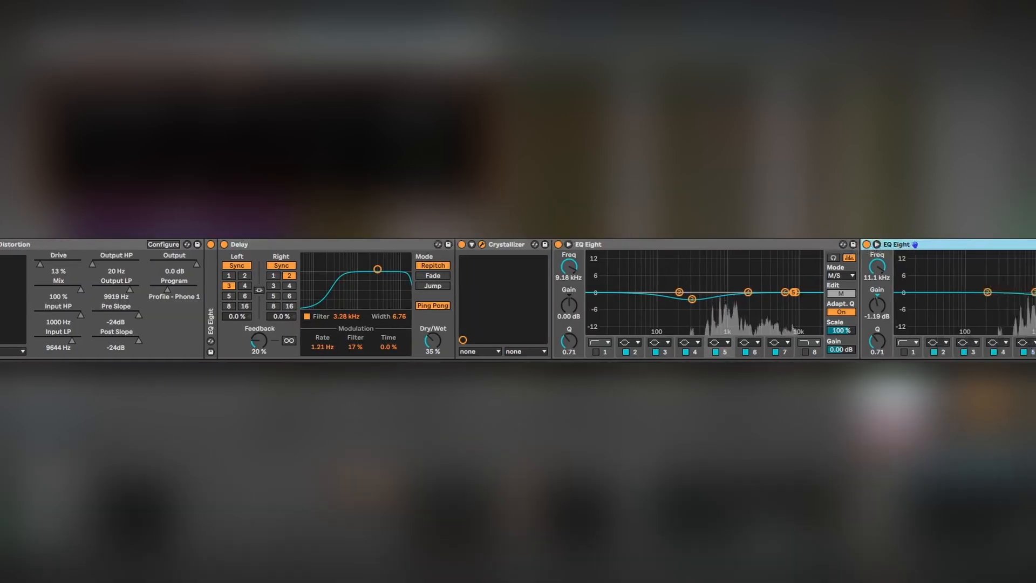
# Enable and unfold the last EQ Eight in the Ethereal Vocal rack, and enable the MS EQ behind the rack
pyautogui.hscroll(1, 518, 298)
pyautogui.click(836, 245)
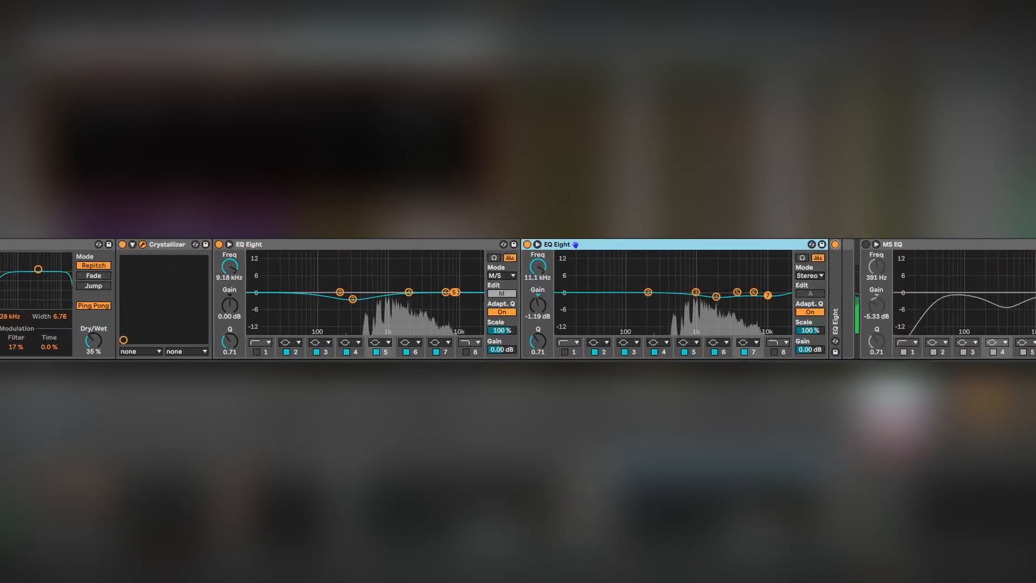
pyautogui.doubleClick(837, 292)
pyautogui.hscroll(5, 941, 324)
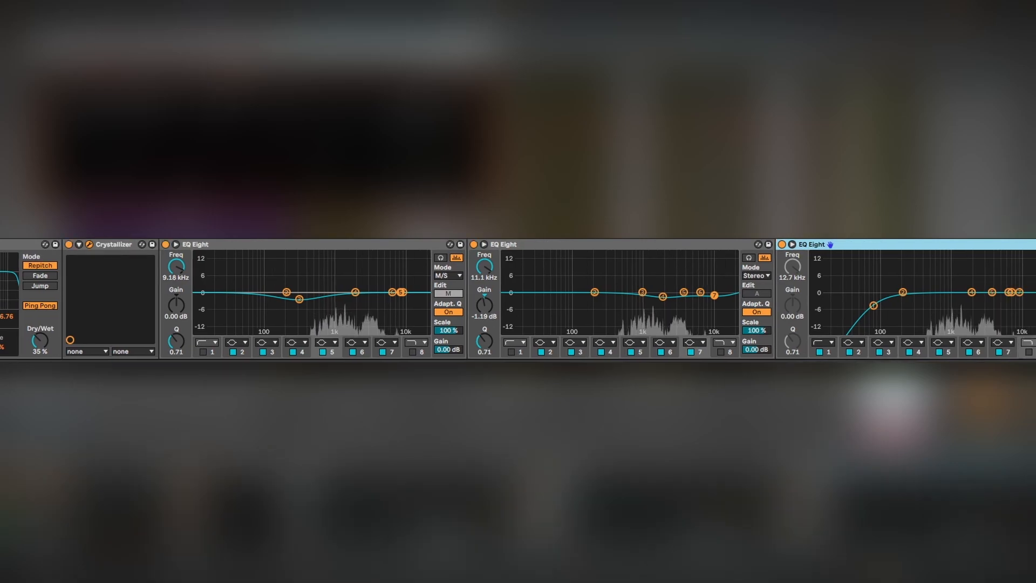
pyautogui.click(805, 244)
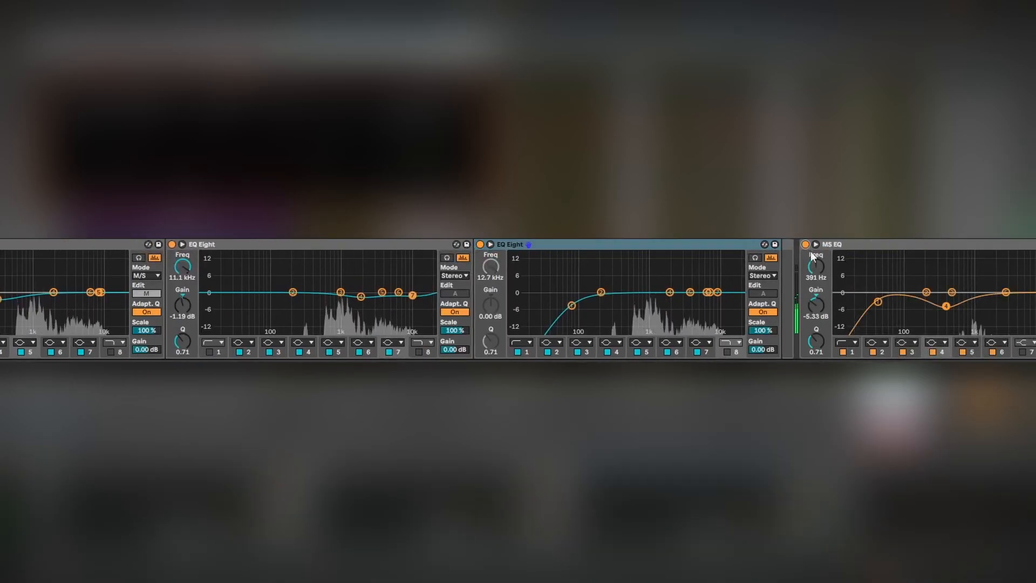
pyautogui.hscroll(6, 450, 247)
pyautogui.press('space')
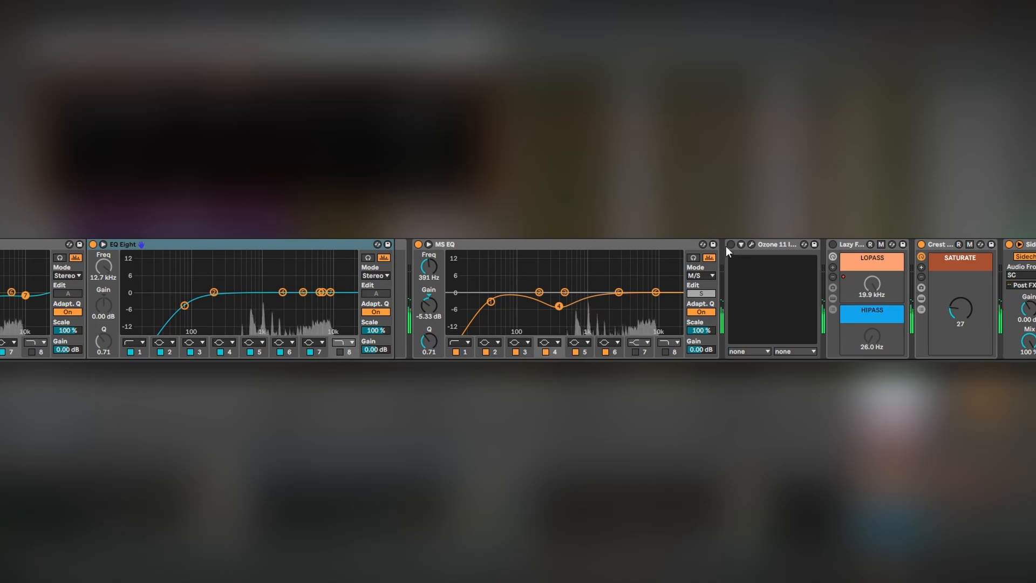
# Compare the CHOPS track's Ozone 11 stereo imaging plug-in with and without bypass, and close the open plug-in windows
pyautogui.click(751, 244)
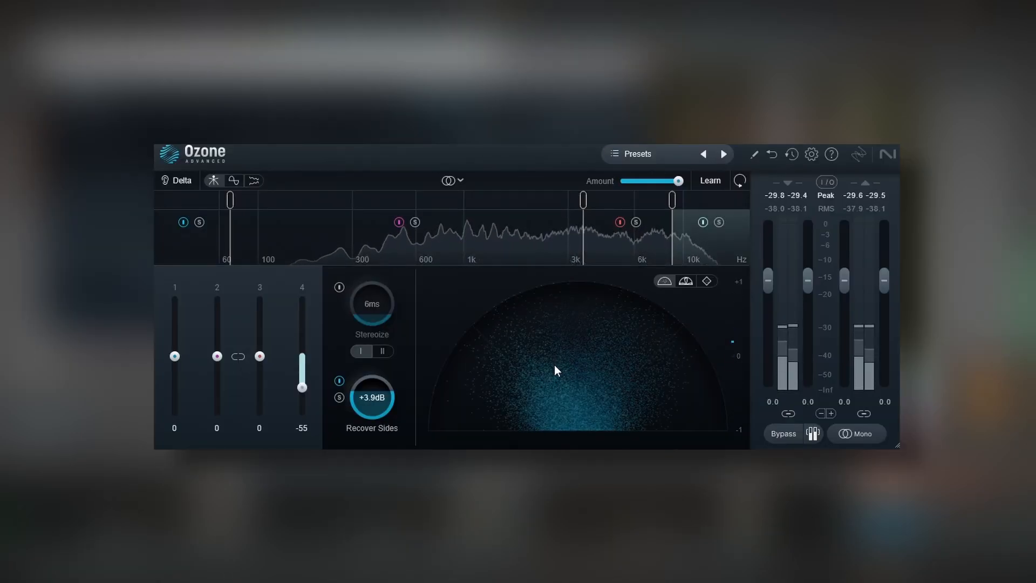
pyautogui.click(792, 434)
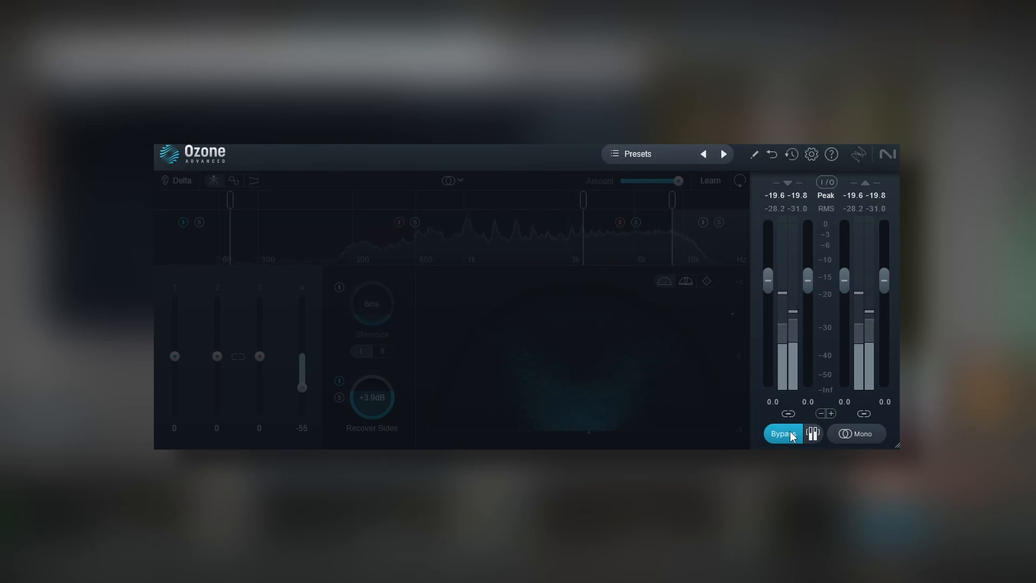
pyautogui.click(792, 435)
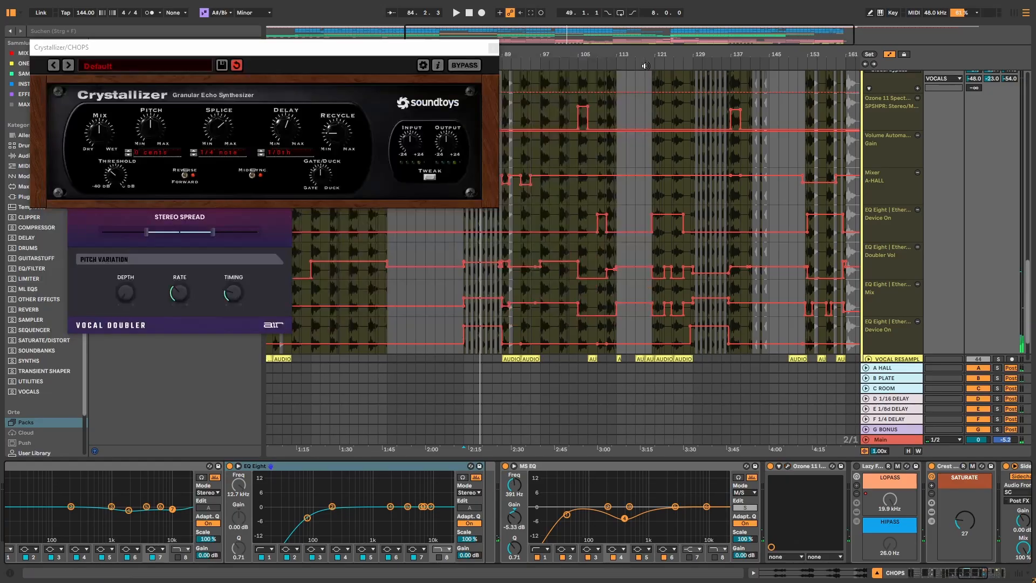
pyautogui.click(493, 48)
pyautogui.click(286, 112)
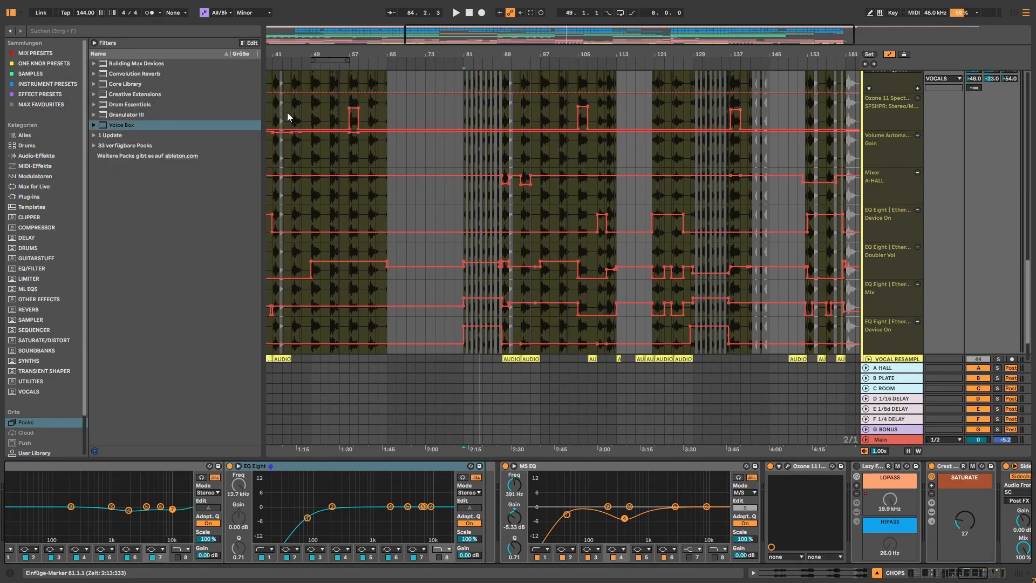
# Review the end of the CHOPS effect chain and select the Sidechain Glue Compressor
pyautogui.scroll(-2, 583, 259)
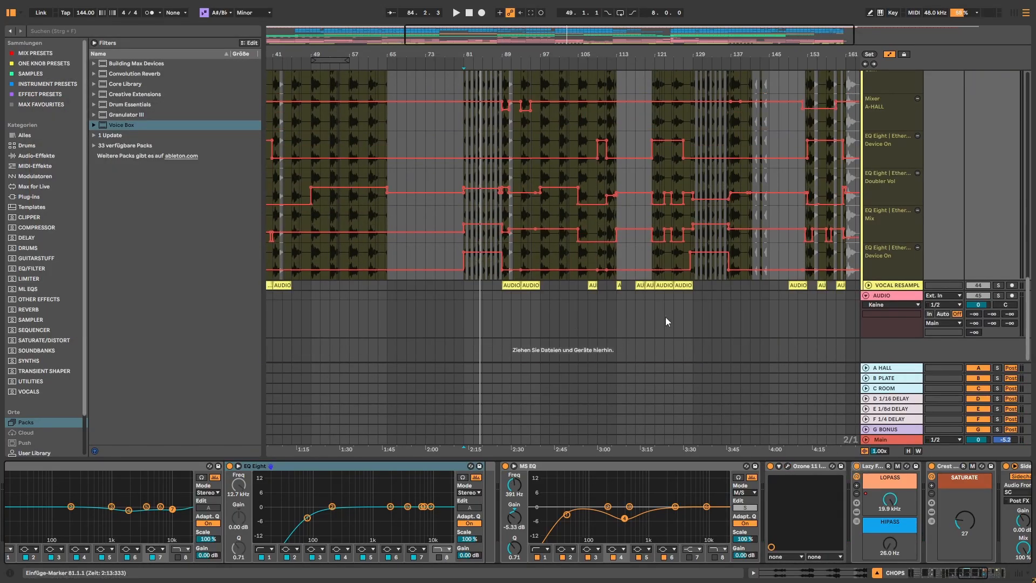
pyautogui.moveTo(961, 573); pyautogui.dragTo(972, 574)
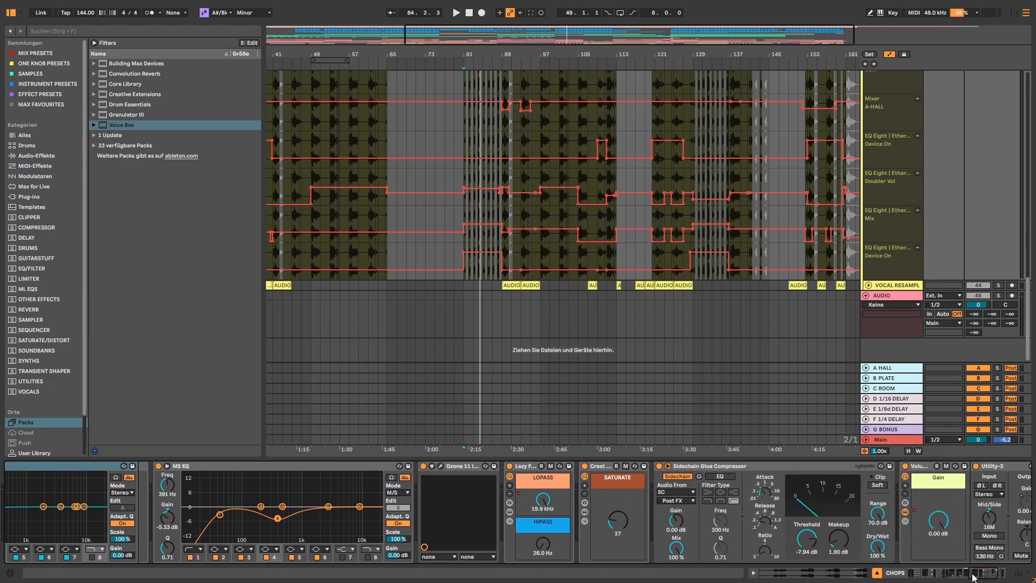
pyautogui.click(758, 471)
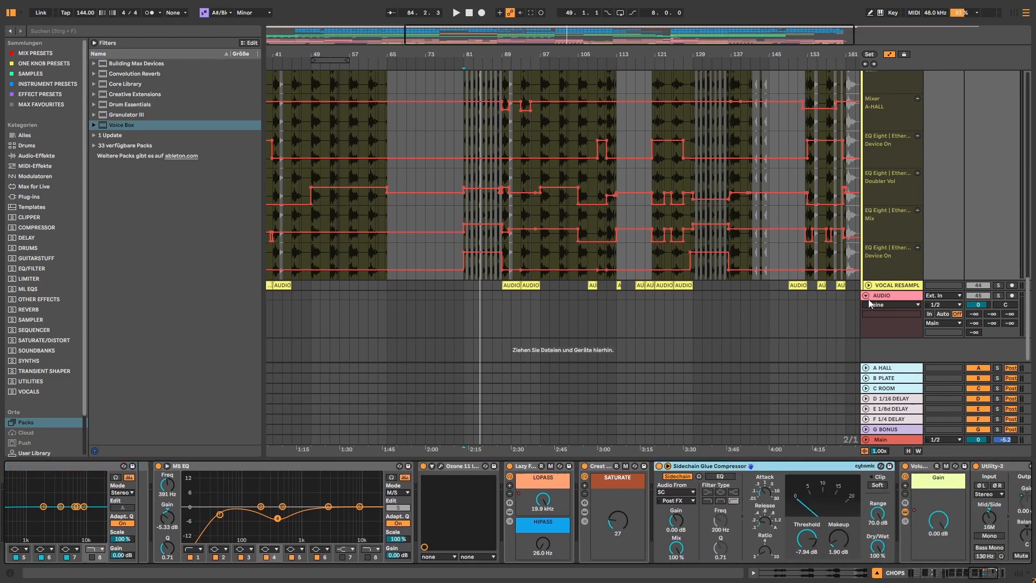
# Solo and unfold the VOCAL RESAMPLE track and play its clips from bar 89
pyautogui.click(894, 286)
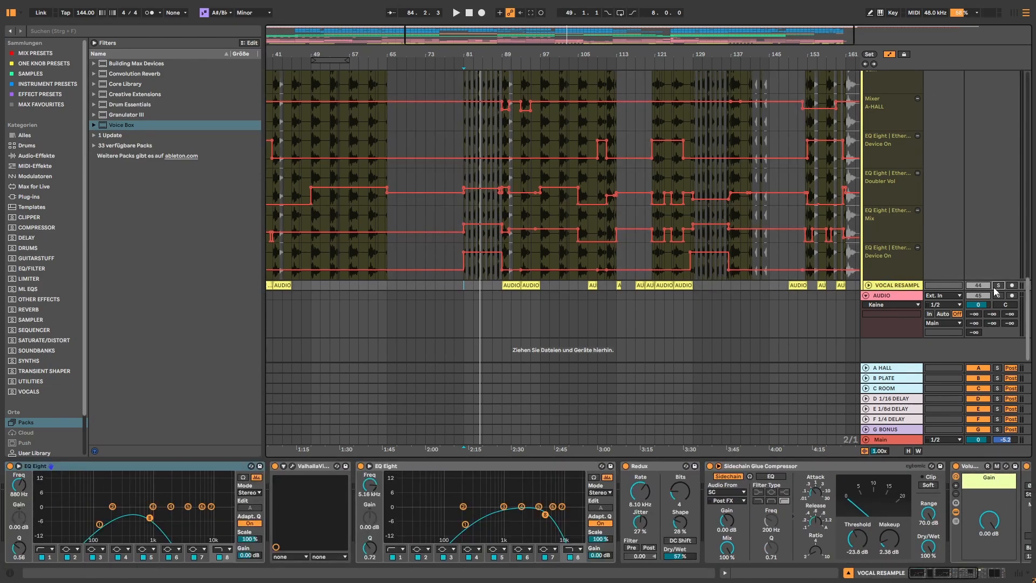
pyautogui.click(891, 273)
pyautogui.click(868, 285)
pyautogui.click(884, 285)
pyautogui.click(502, 320)
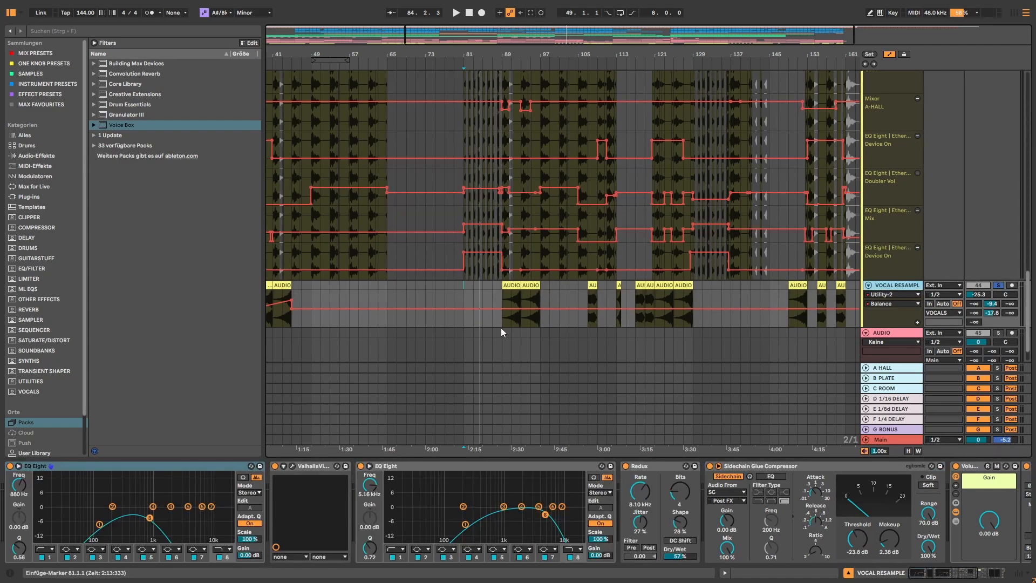
pyautogui.press('space')
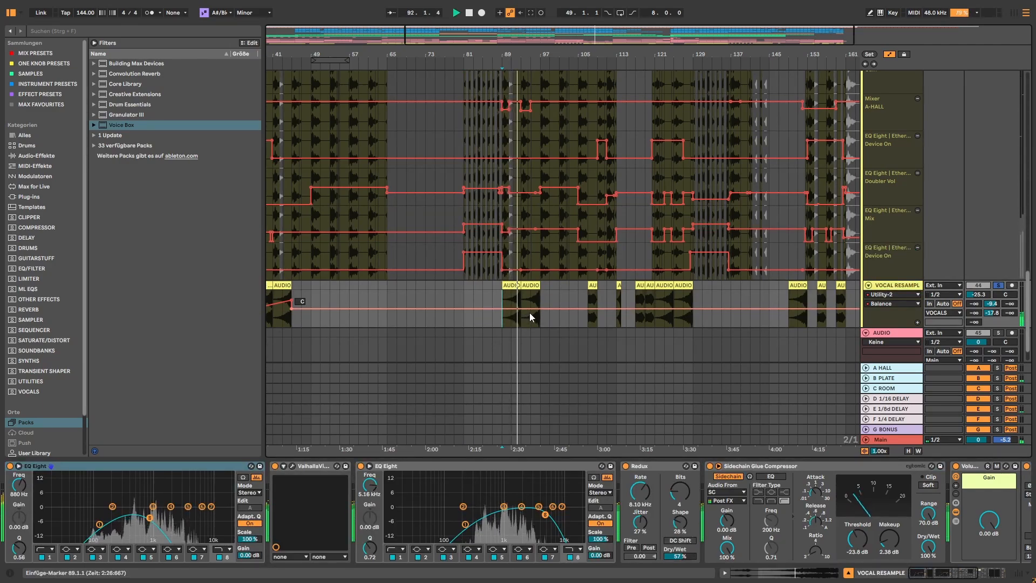
# Stop playback, inspect the CHOPS track's effect chain, and return to the VOCAL RESAMPLE clip at bar 89
pyautogui.press('space')
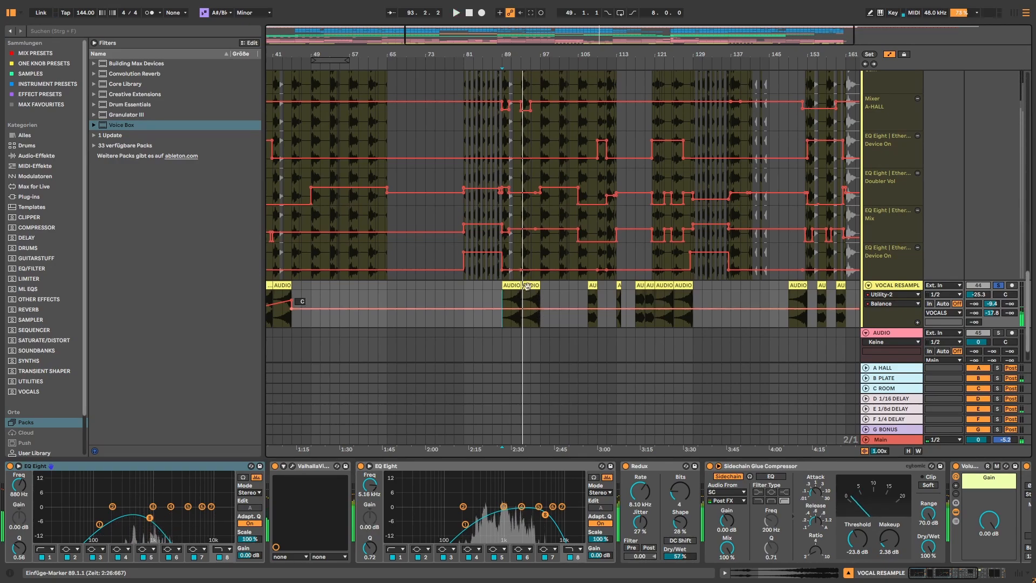
pyautogui.click(525, 285)
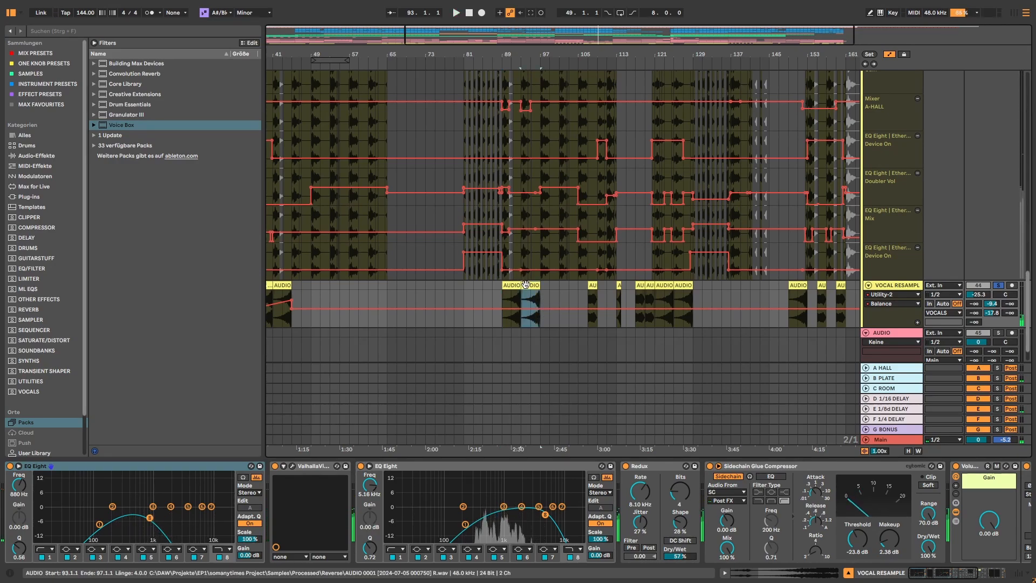
pyautogui.scroll(5, 532, 164)
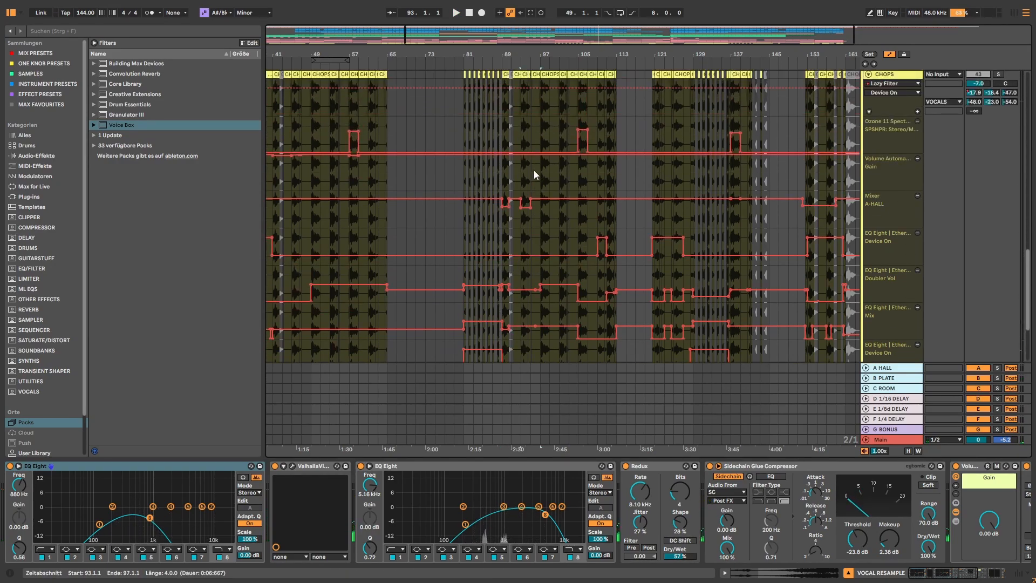
pyautogui.scroll(-1, 535, 170)
pyautogui.click(890, 85)
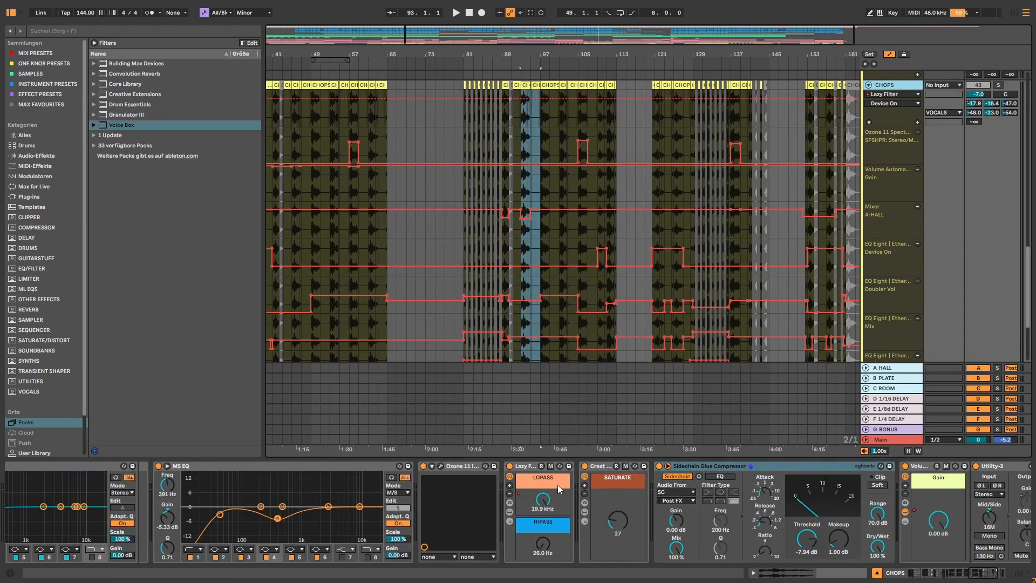
pyautogui.scroll(-6, 537, 264)
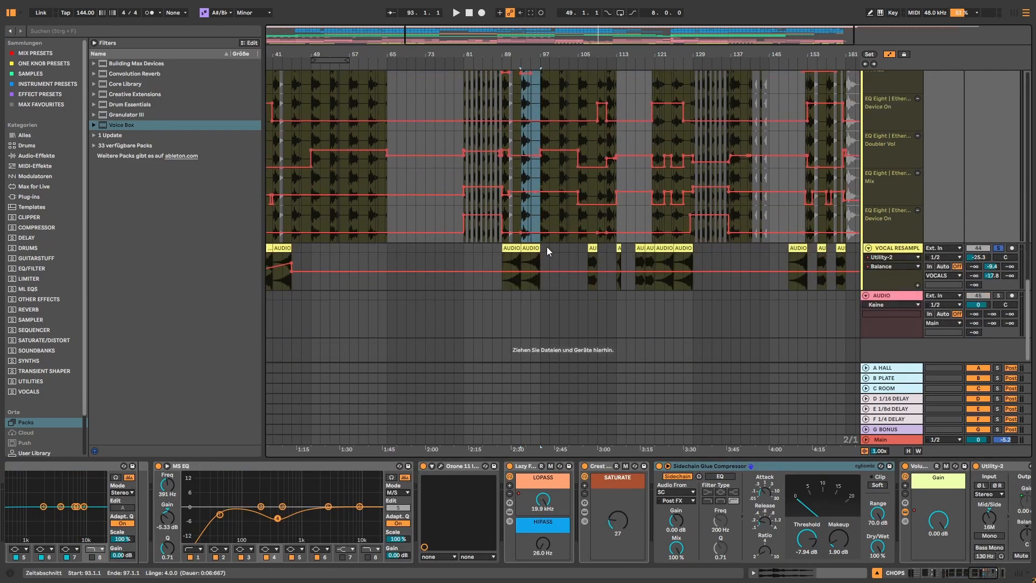
pyautogui.click(511, 249)
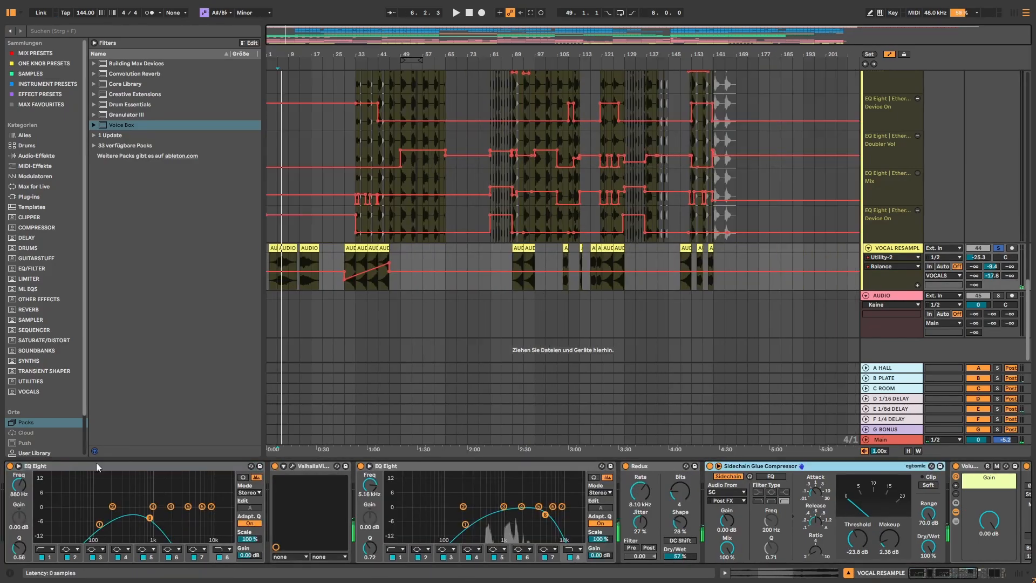
# Group the VOCAL RESAMPLE devices from the first EQ Eight through Redux into an Audio Effect Rack and switch the rack off
pyautogui.click(50, 467)
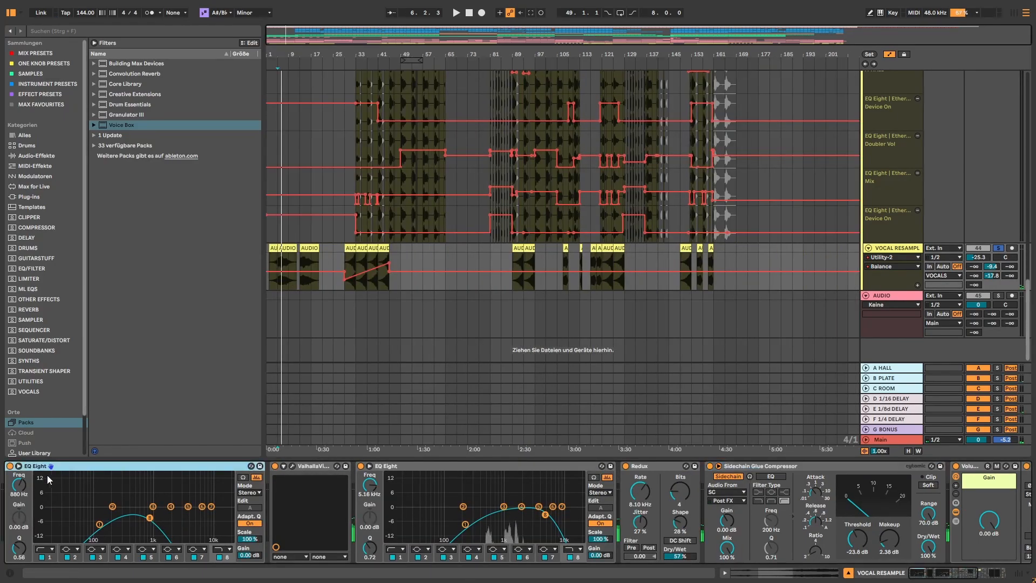
pyautogui.click(672, 472)
pyautogui.hotkey('ctrl', 'g')
pyautogui.click(10, 466)
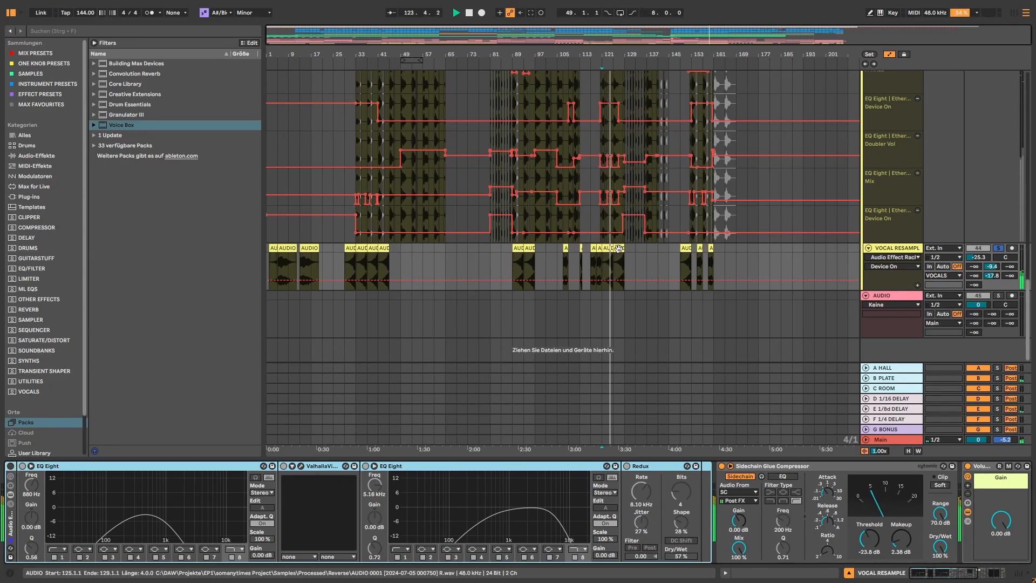
# Stop playback, inspect the sample settings of the VOCAL RESAMPLE clip at bar 121, and return to the track's devices
pyautogui.press('space')
pyautogui.click(609, 248)
pyautogui.click(808, 573)
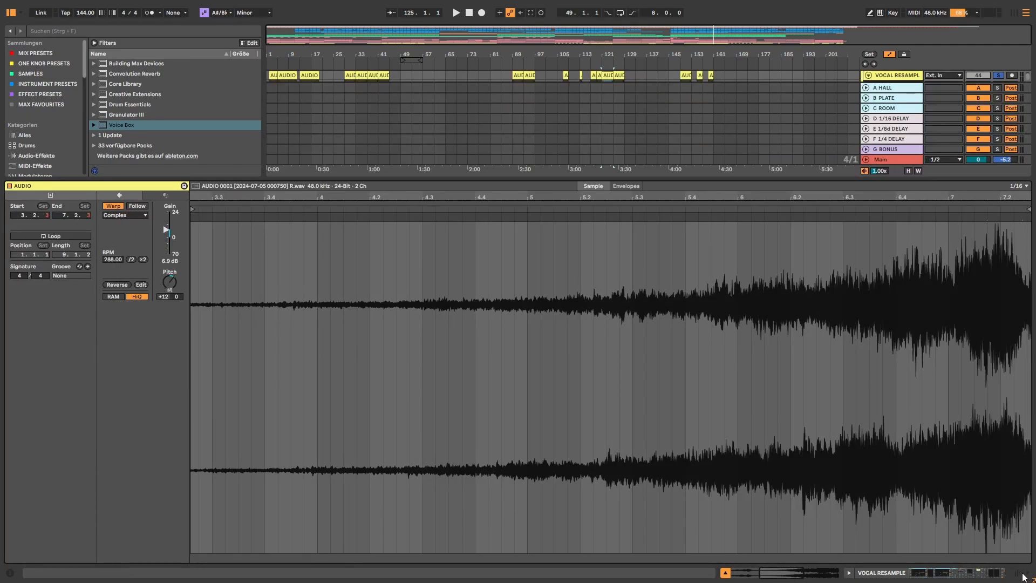
pyautogui.click(950, 573)
# Play the bar 121 clip with only the rack's first EQ Eight, and again with ValhallaVintageVerb enabled and its window open
pyautogui.click(78, 474)
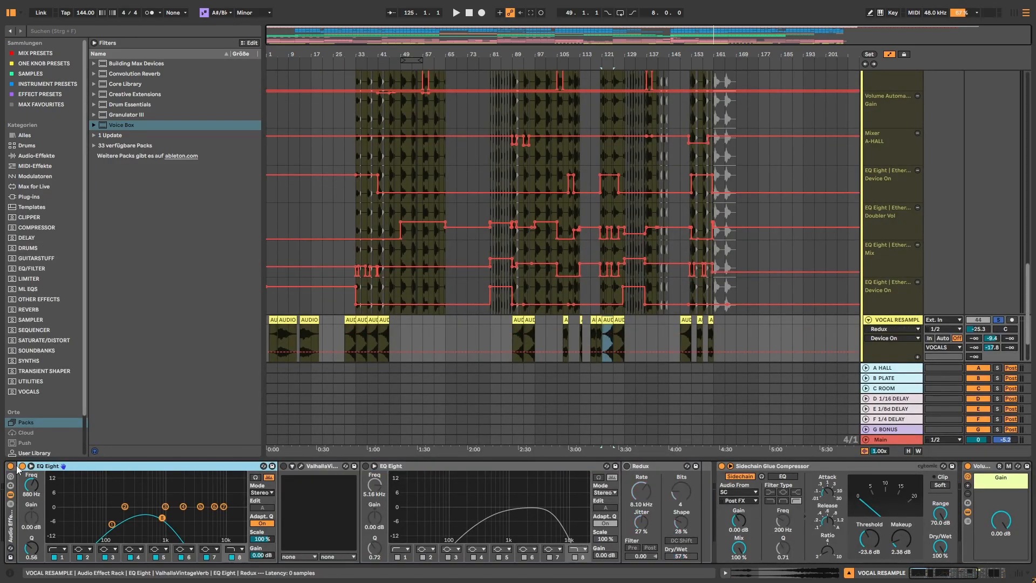
pyautogui.press('space')
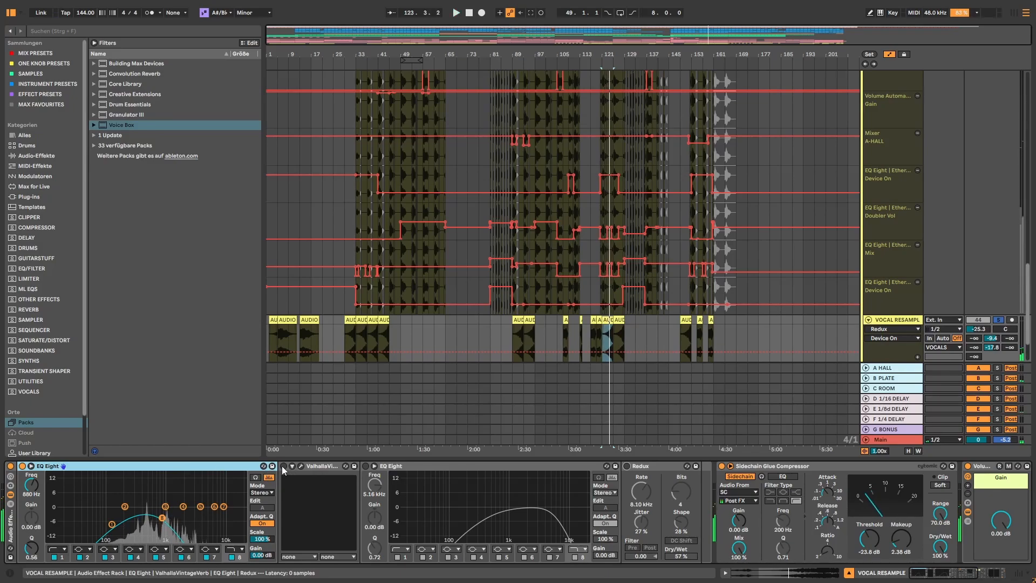
pyautogui.click(282, 465)
pyautogui.click(300, 466)
pyautogui.press('space')
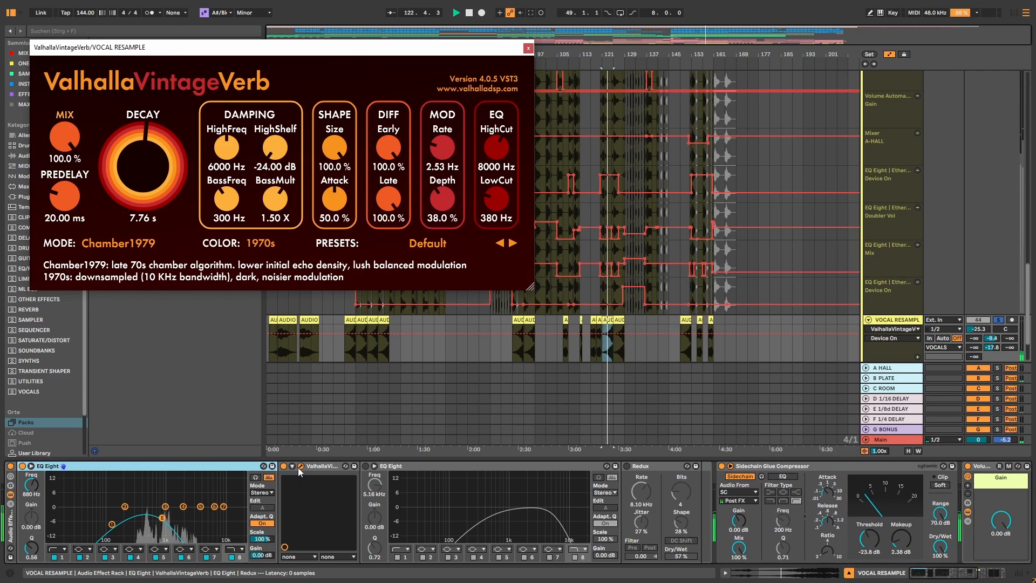
pyautogui.press('space')
# Enable the rack's second EQ Eight and Redux one after the other, playing the bar 121 clip with each added
pyautogui.click(367, 466)
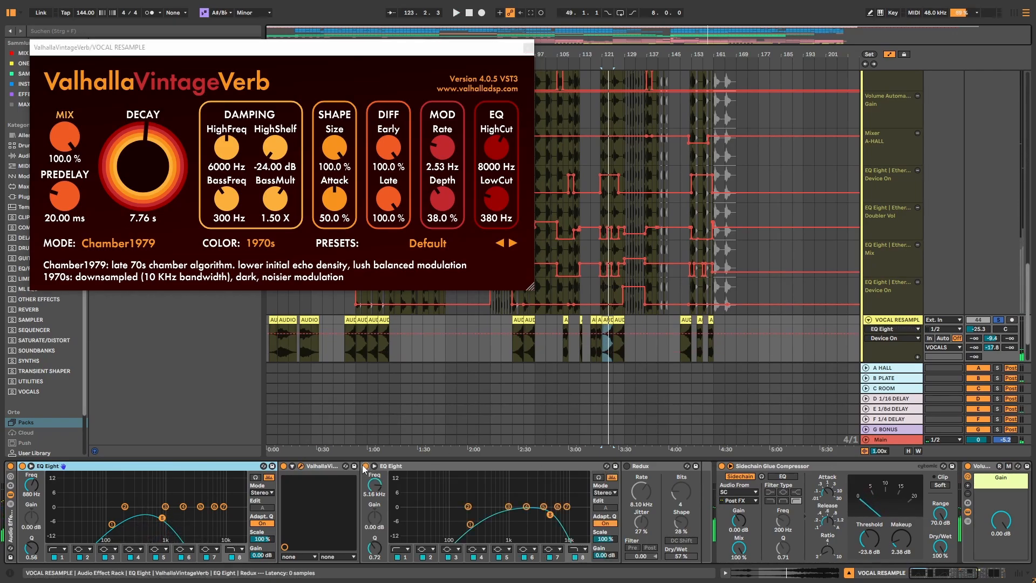
pyautogui.press('space')
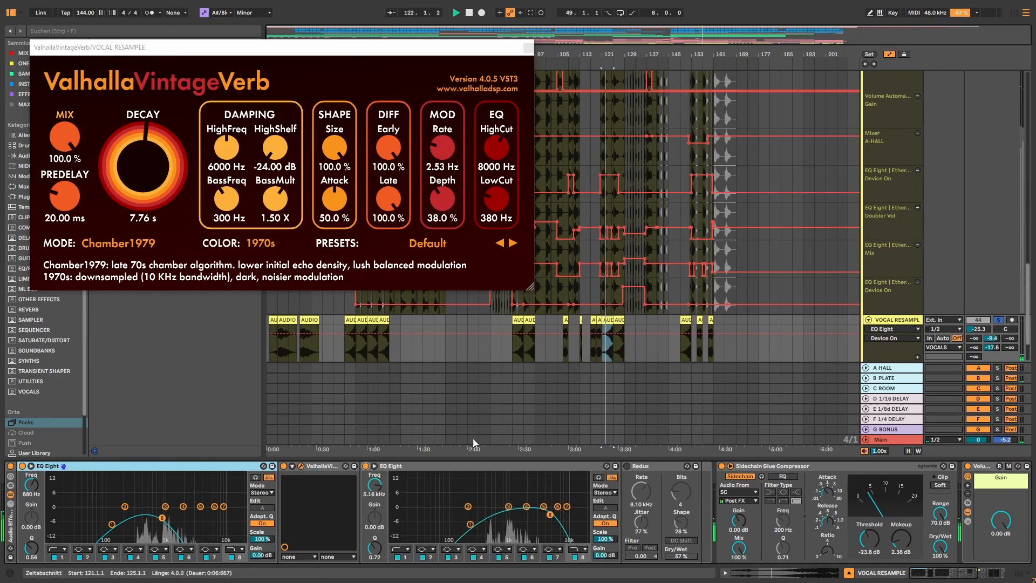
pyautogui.press('space')
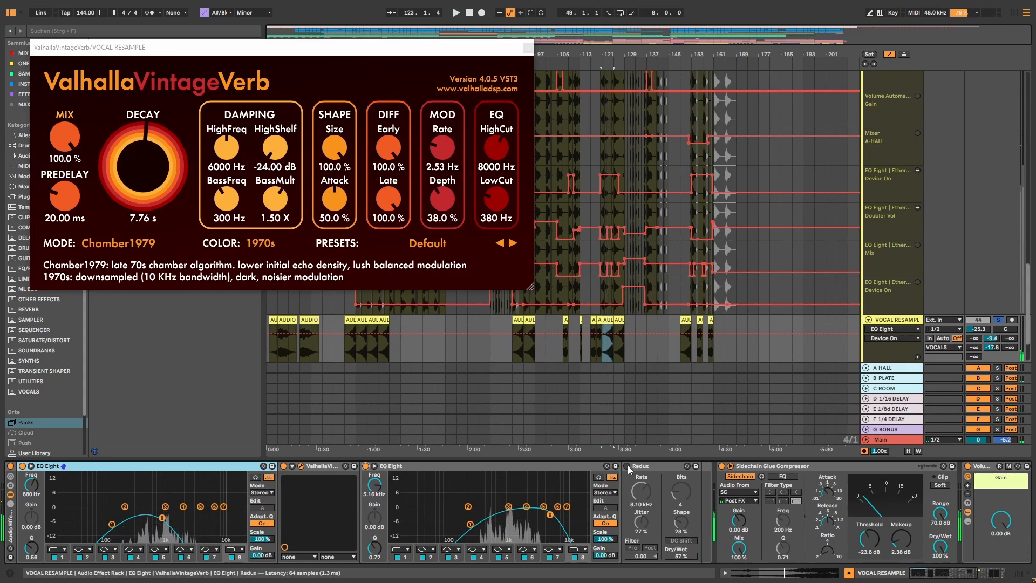
pyautogui.click(627, 466)
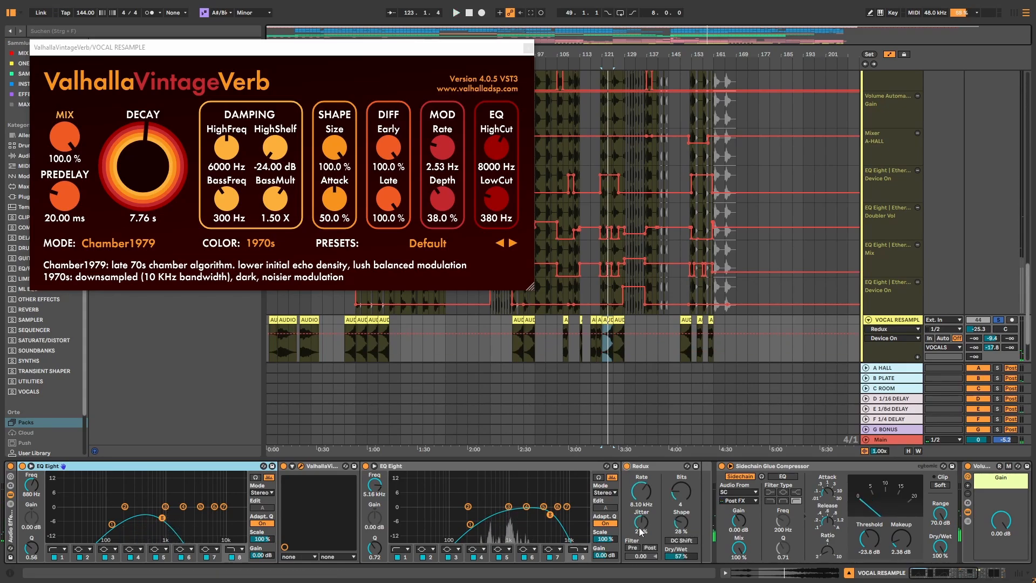
pyautogui.press('space')
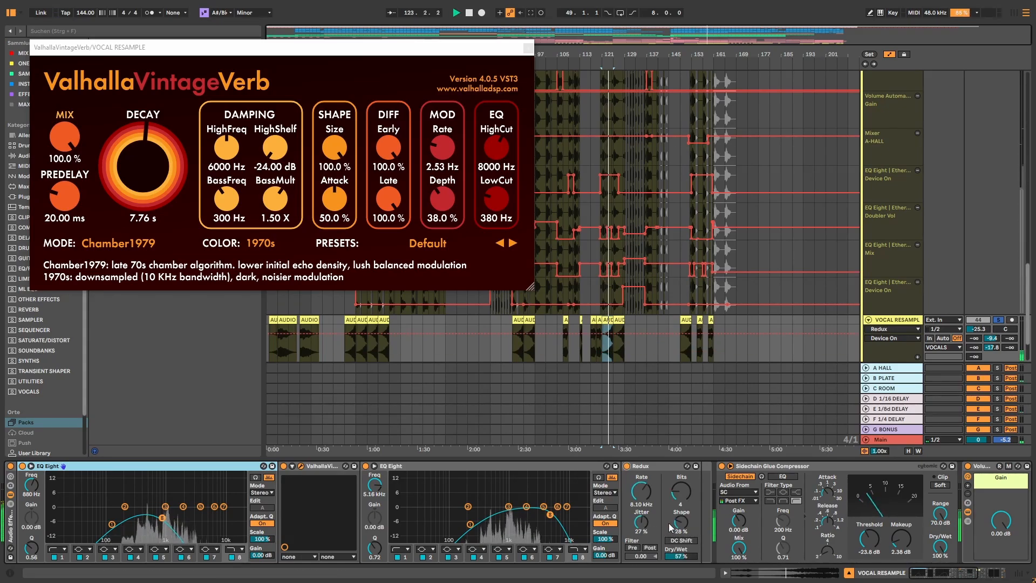
pyautogui.press('space')
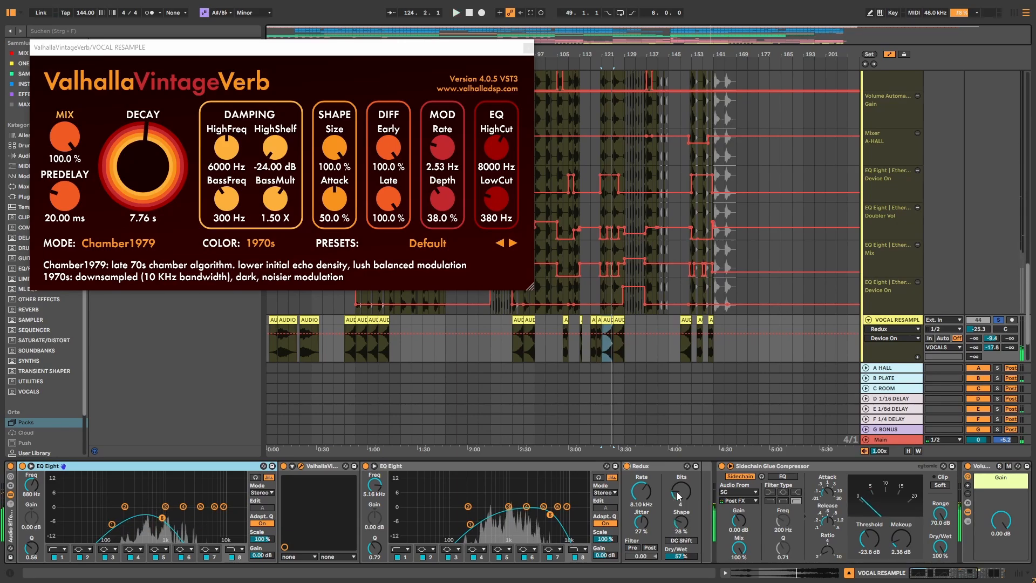
# Solo the VOCALS group and play it from bar 121
pyautogui.hotkey('ctrl', 't')
pyautogui.scroll(10, 903, 300)
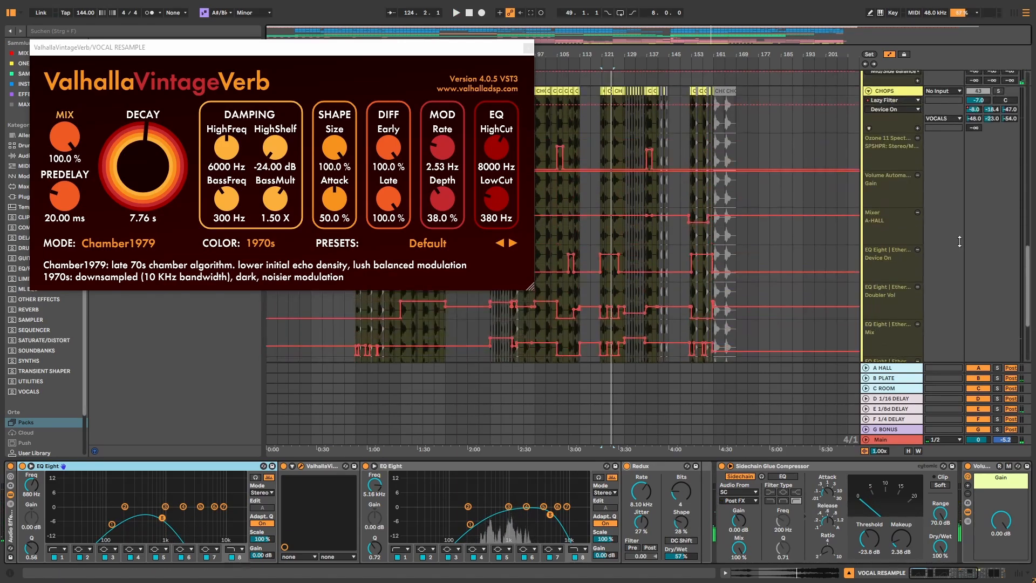
pyautogui.click(998, 183)
pyautogui.press('space')
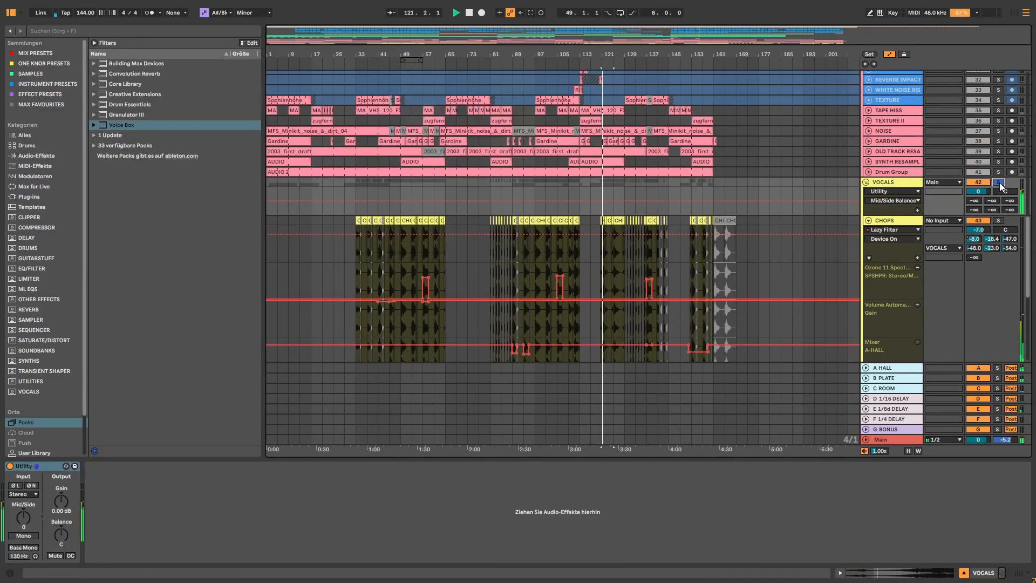
# Show the VOCAL RESAMPLE devices again, and fold the CHOPS and VOCAL RESAMPLE tracks
pyautogui.scroll(-12, 701, 242)
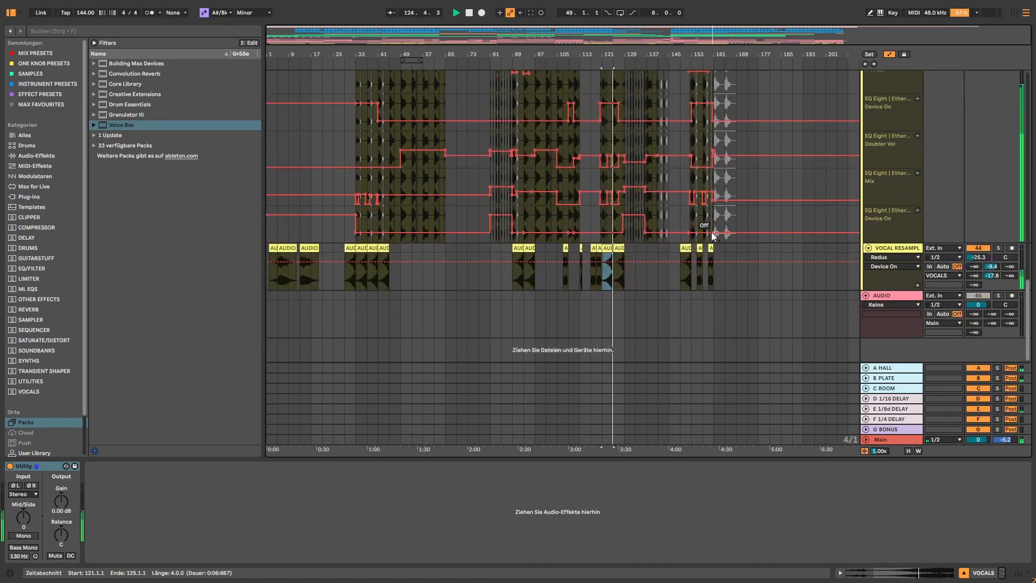
pyautogui.click(898, 249)
pyautogui.scroll(6, 899, 248)
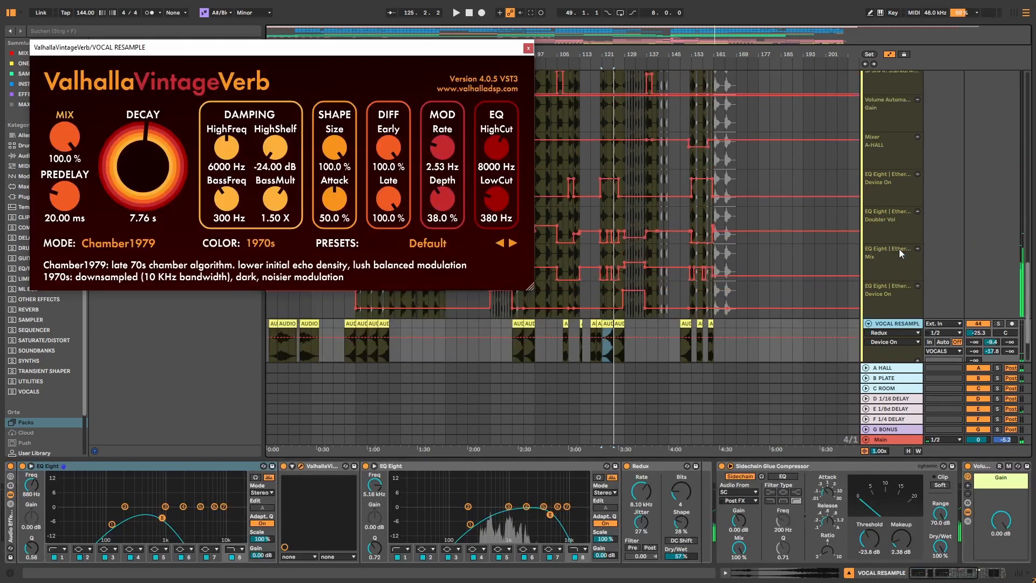
pyautogui.click(867, 156)
pyautogui.click(868, 156)
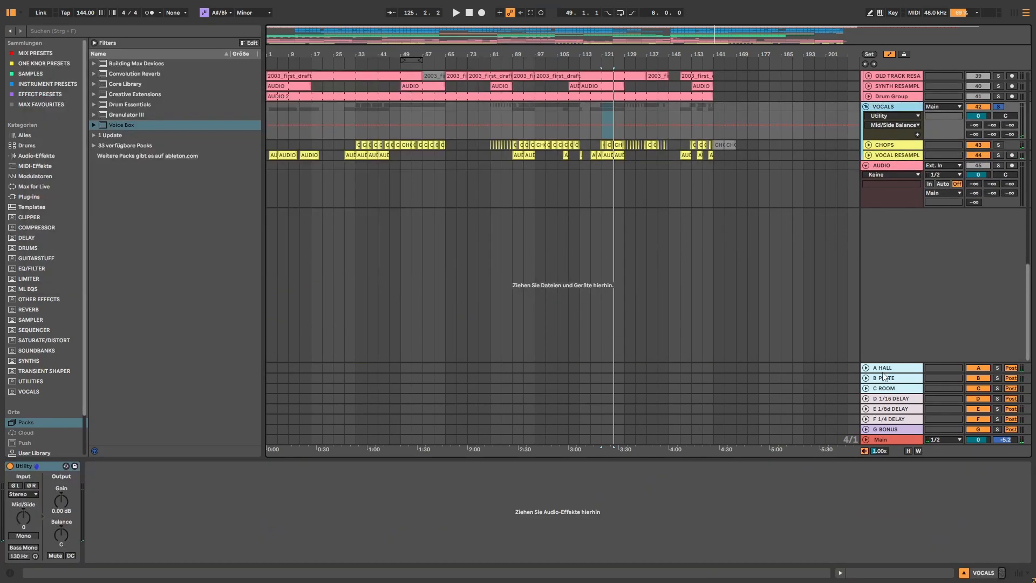
# Inspect the devices on the A HALL and G BONUS returns, and play from bar 121 with G BONUS soloed
pyautogui.click(886, 388)
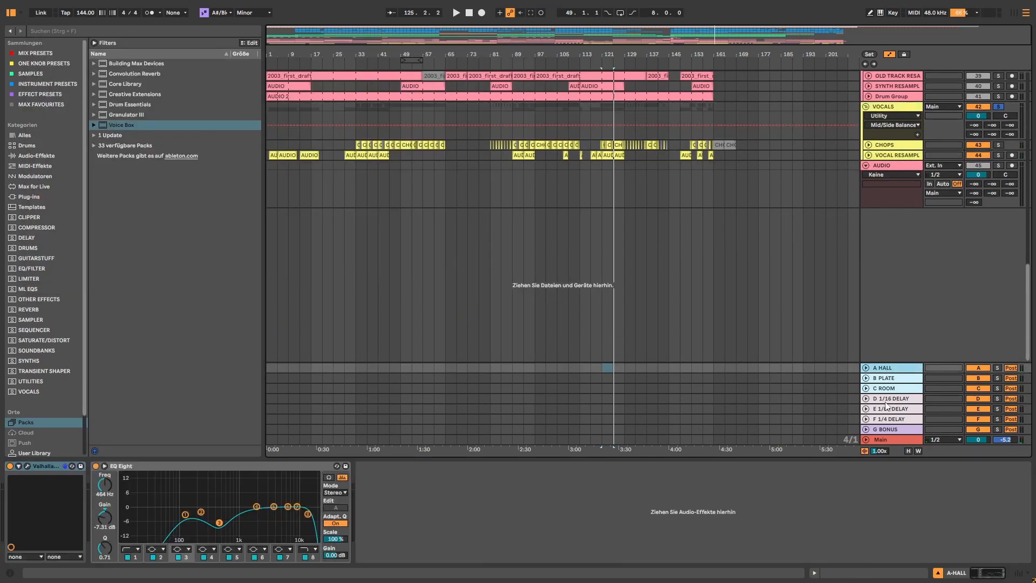
pyautogui.click(885, 368)
pyautogui.click(887, 430)
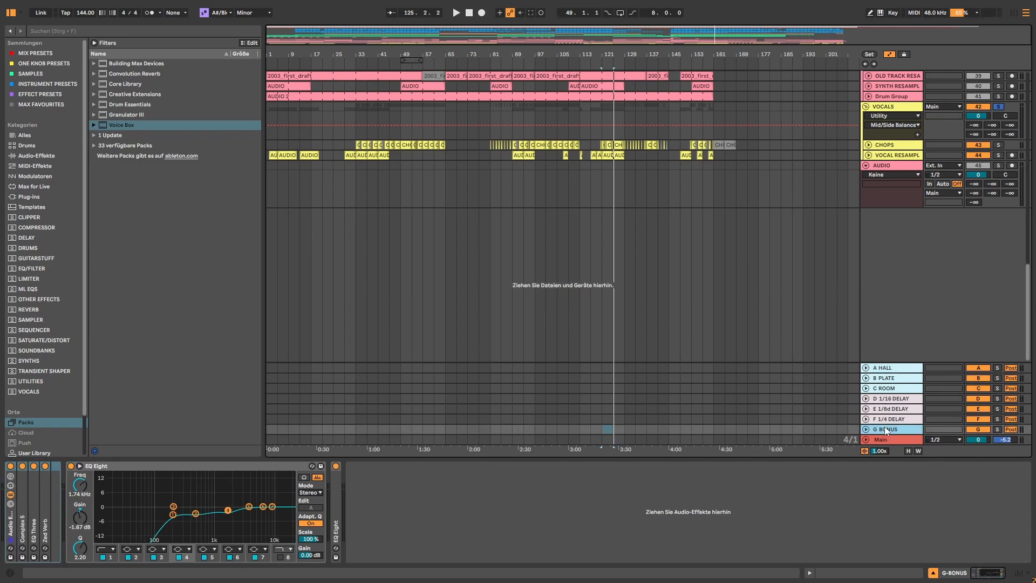
pyautogui.click(998, 428)
pyautogui.press('space')
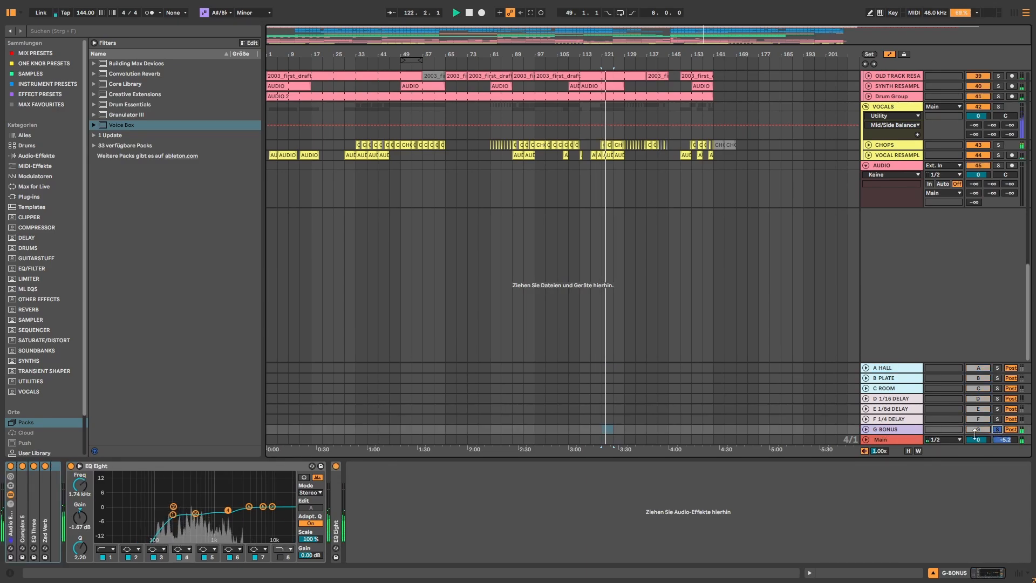
pyautogui.press('space')
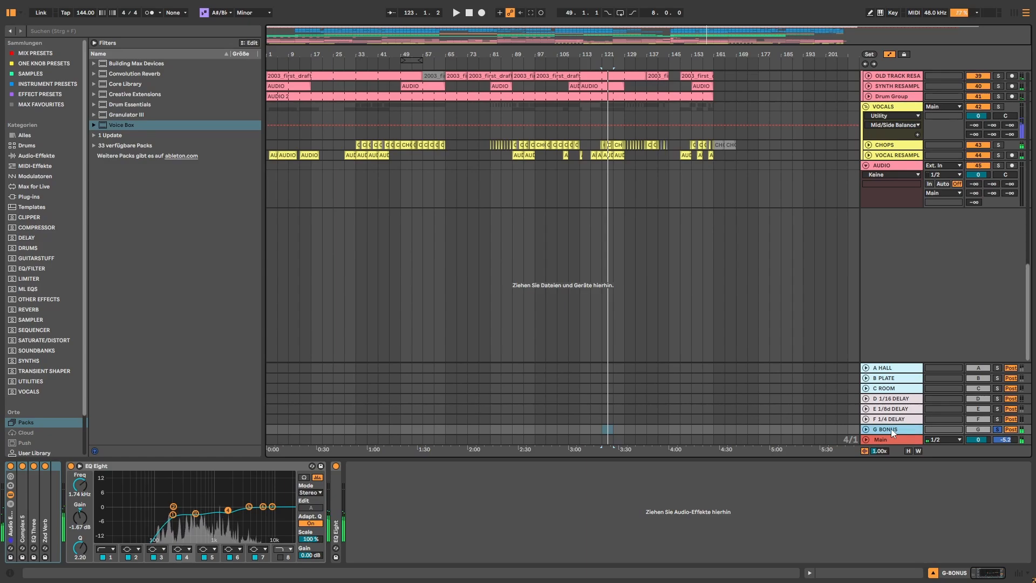
# Unfold the G BONUS return and expand its Complex 5, EQ Three and Zed Verb devices
pyautogui.click(867, 429)
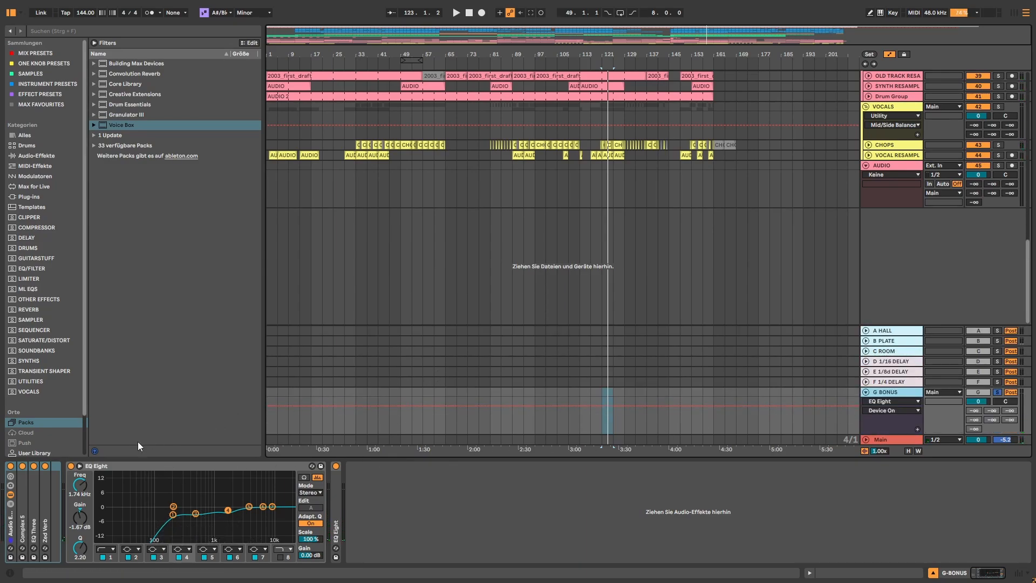
pyautogui.doubleClick(23, 484)
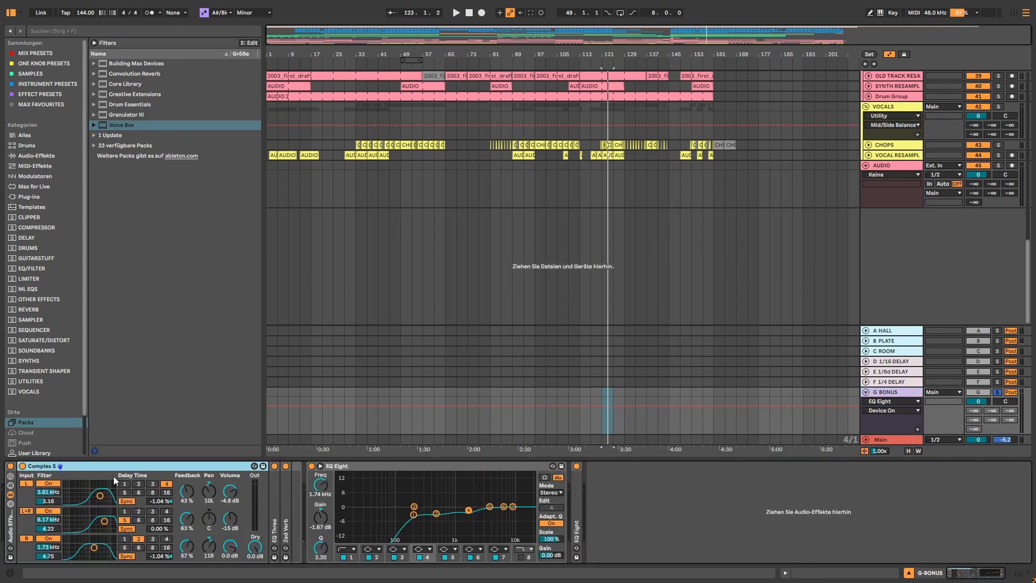
pyautogui.doubleClick(272, 507)
pyautogui.doubleClick(355, 487)
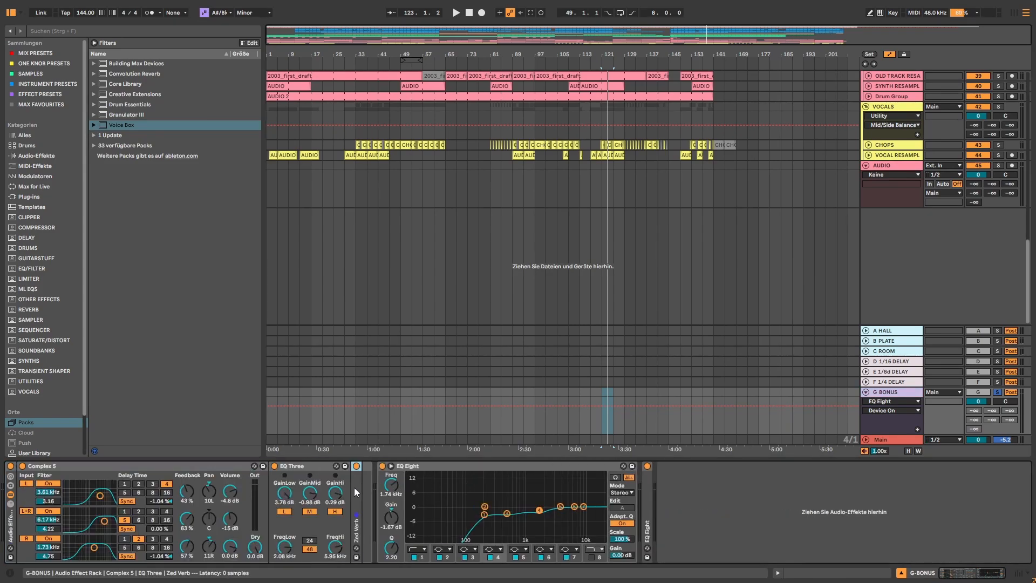
# Unsolo the G BONUS return and compare playback from bar 121 with the return switched off and on
pyautogui.click(995, 393)
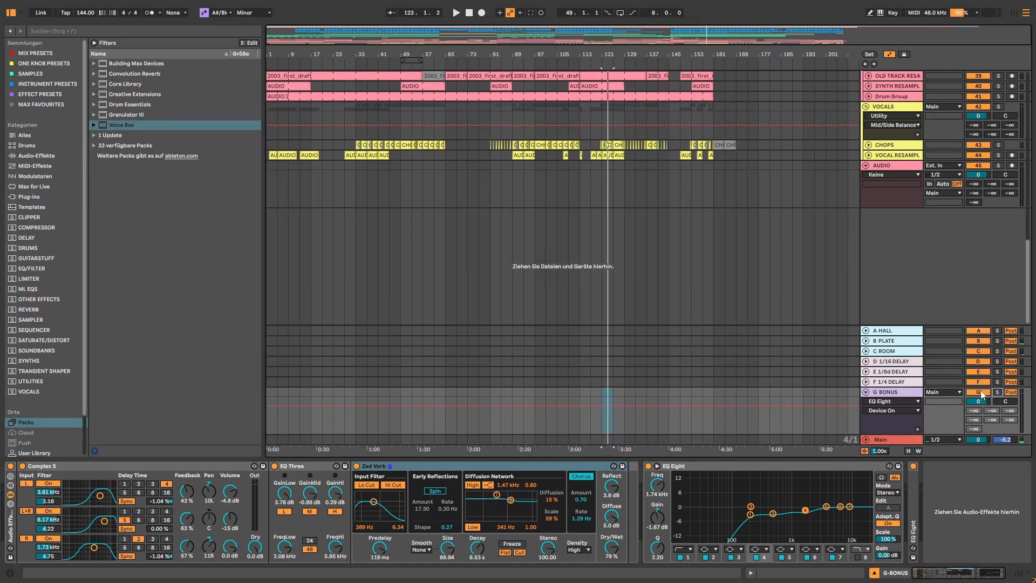
pyautogui.click(979, 390)
pyautogui.press('space')
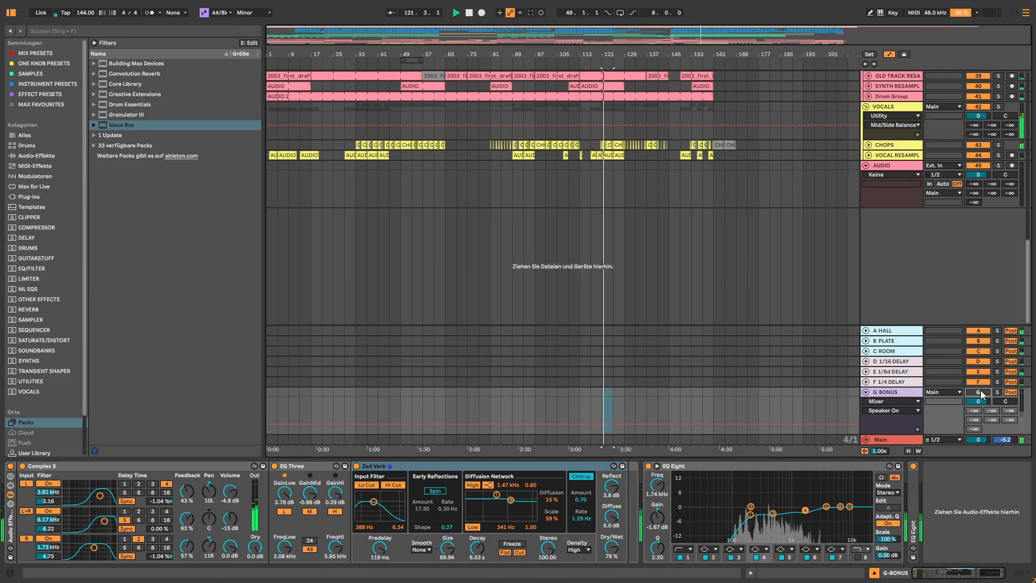
pyautogui.click(980, 392)
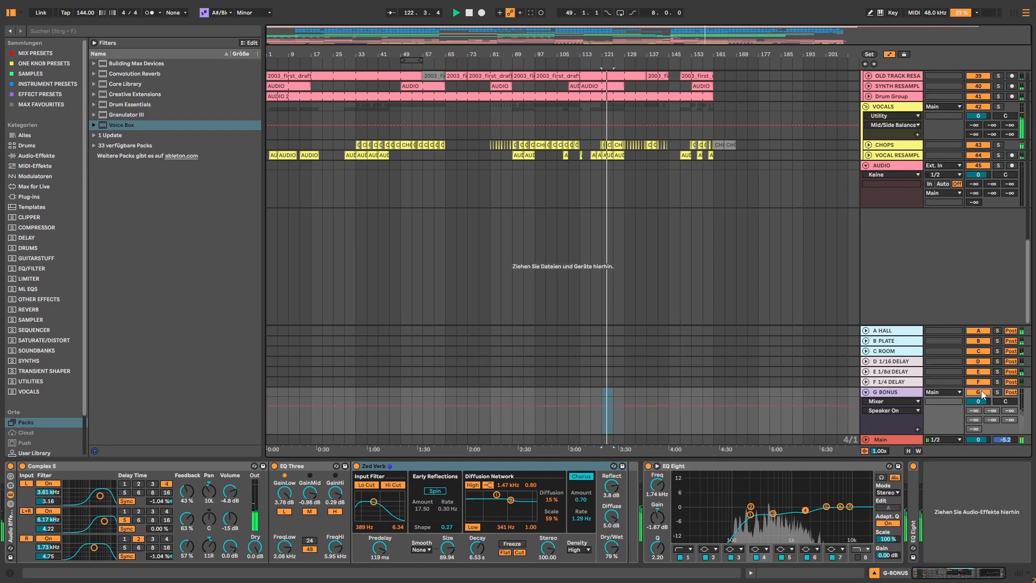
pyautogui.click(981, 392)
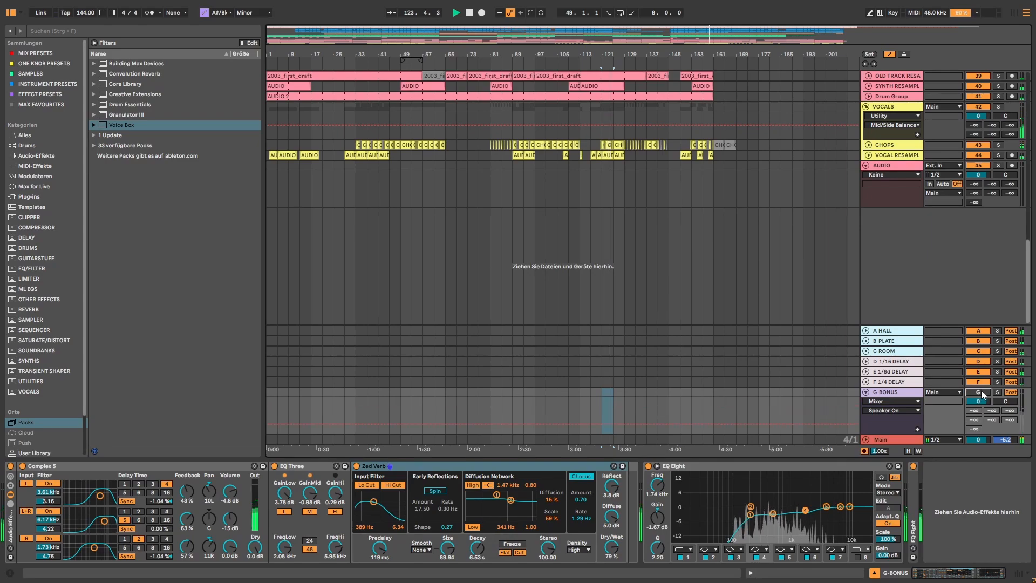
pyautogui.click(983, 393)
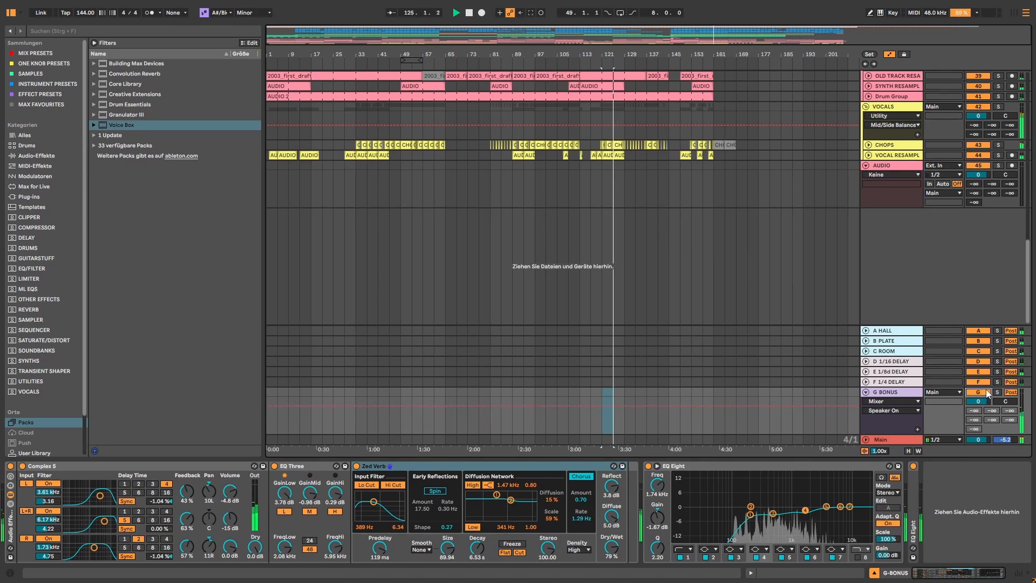
# Stop playback, show the Main track's device chain, and open the BPB Saturator plug-in window
pyautogui.press('space')
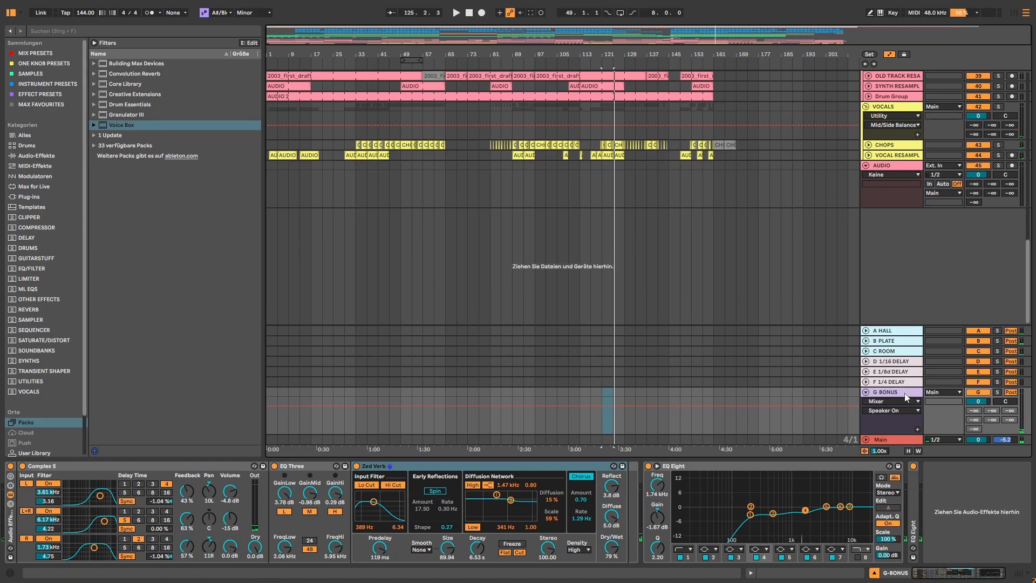
pyautogui.click(889, 441)
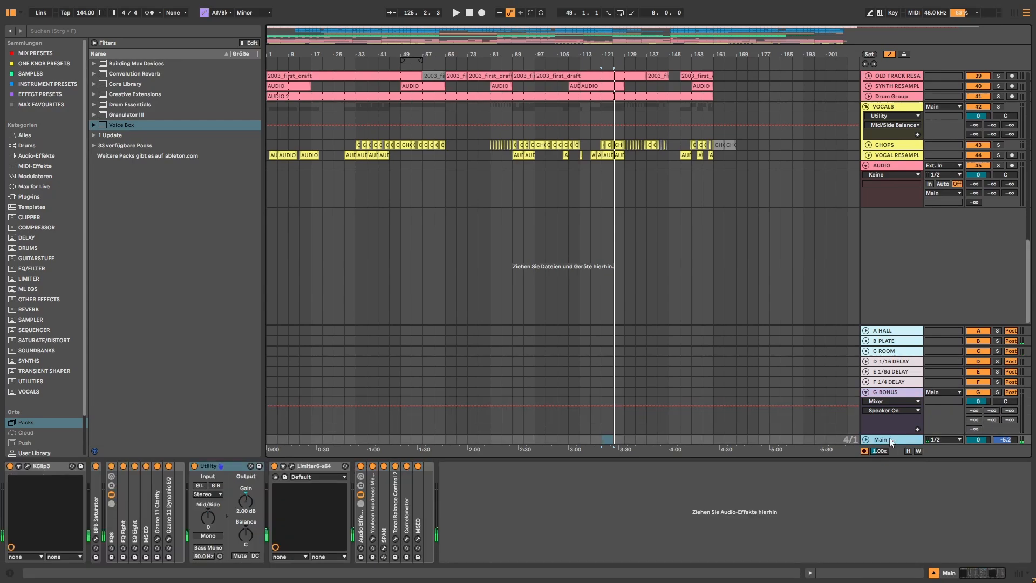
pyautogui.click(46, 467)
pyautogui.doubleClick(96, 490)
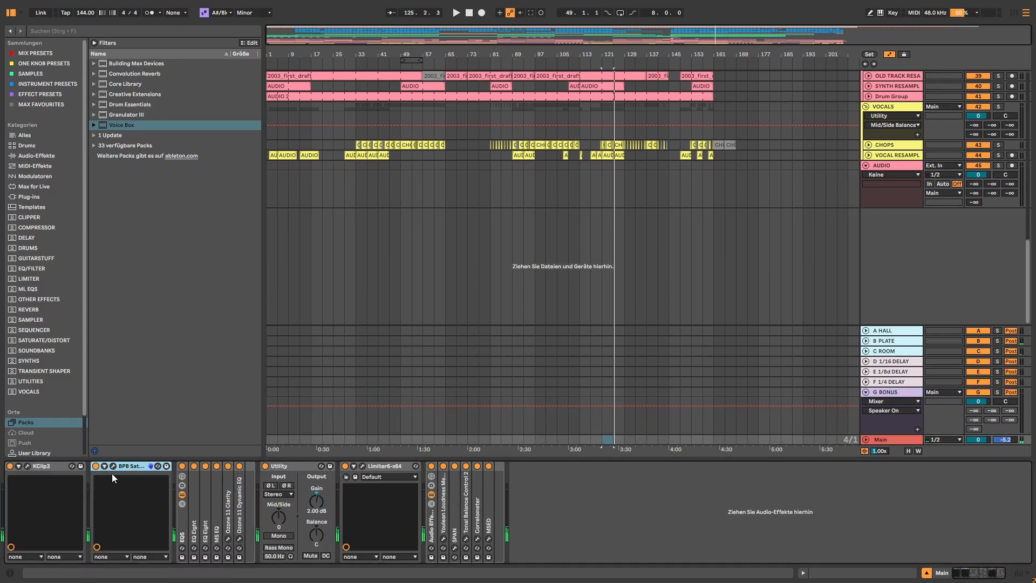
pyautogui.click(114, 467)
# Compare playback from bar 121 with the Main track's BPB Saturator switched off and on
pyautogui.press('space')
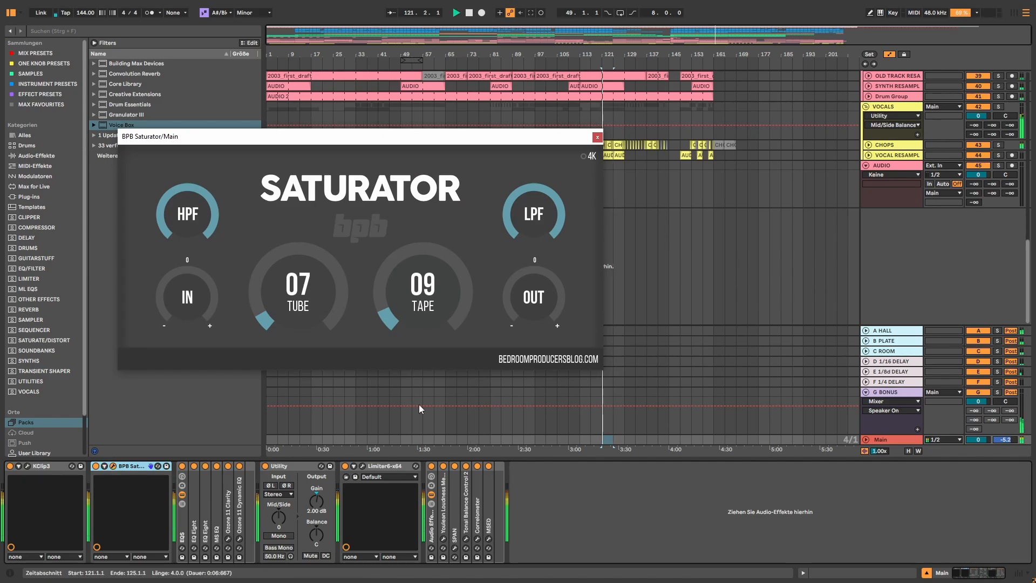
pyautogui.click(95, 466)
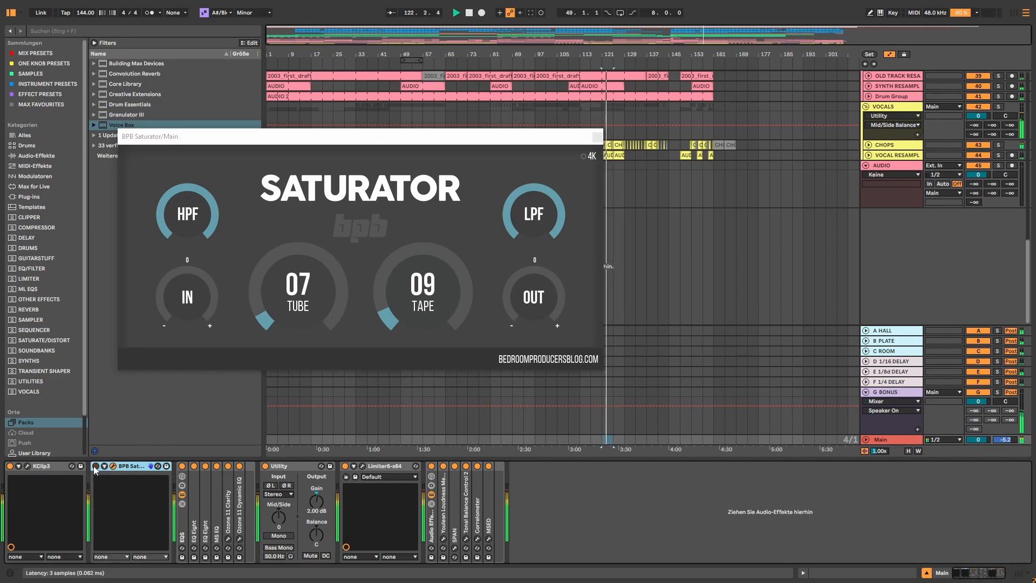
pyautogui.click(95, 466)
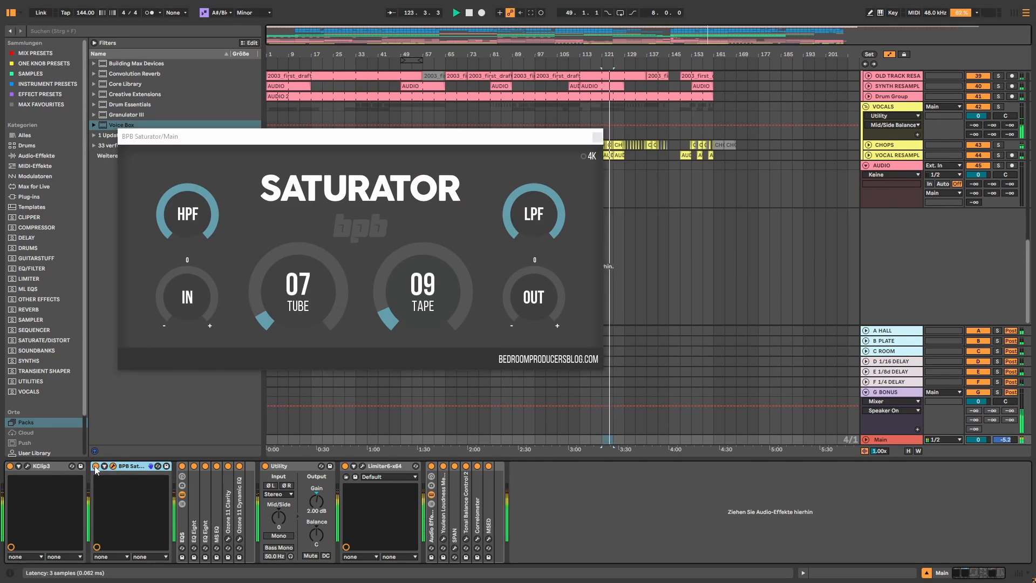
pyautogui.press('space')
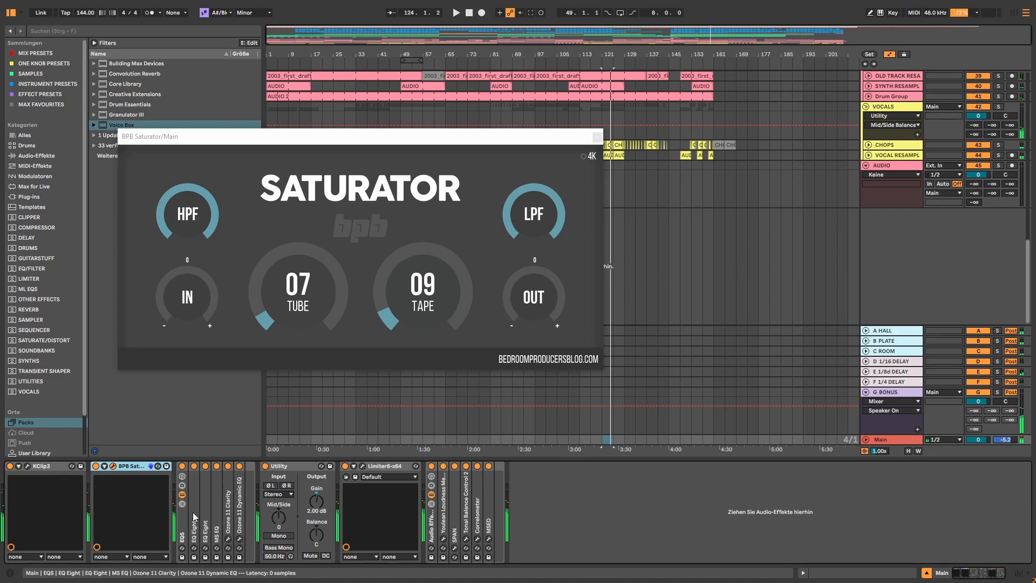
# Expand the first EQ Eight in the Main track's EQS rack and compare playback with the rack switched off and on
pyautogui.doubleClick(195, 490)
pyautogui.click(181, 466)
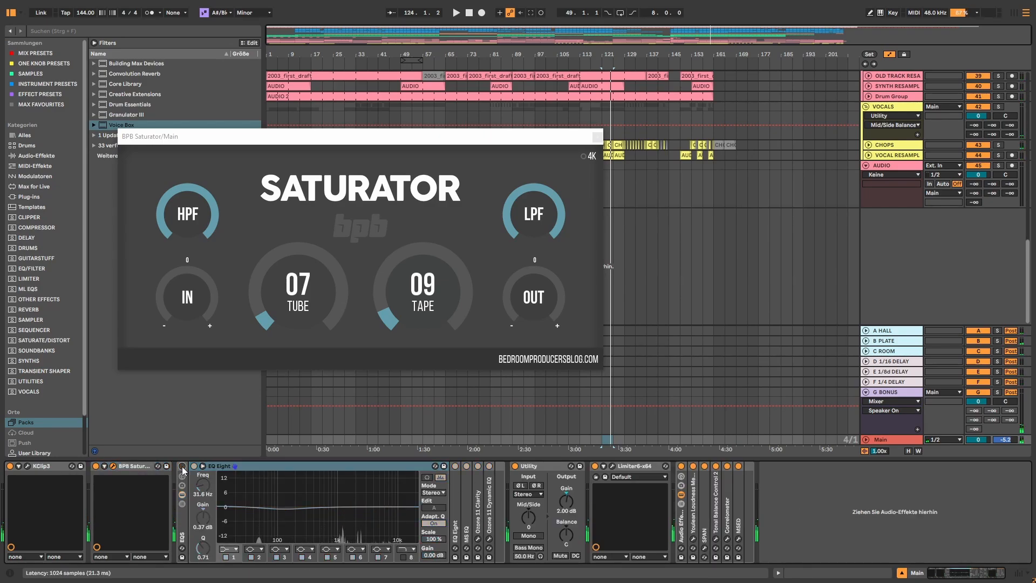
pyautogui.press('space')
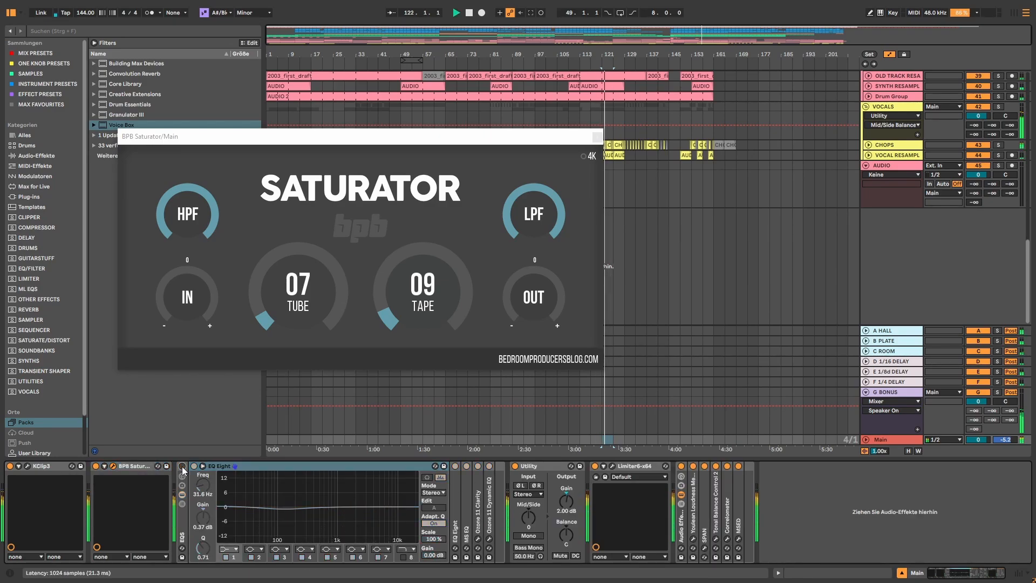
pyautogui.click(182, 467)
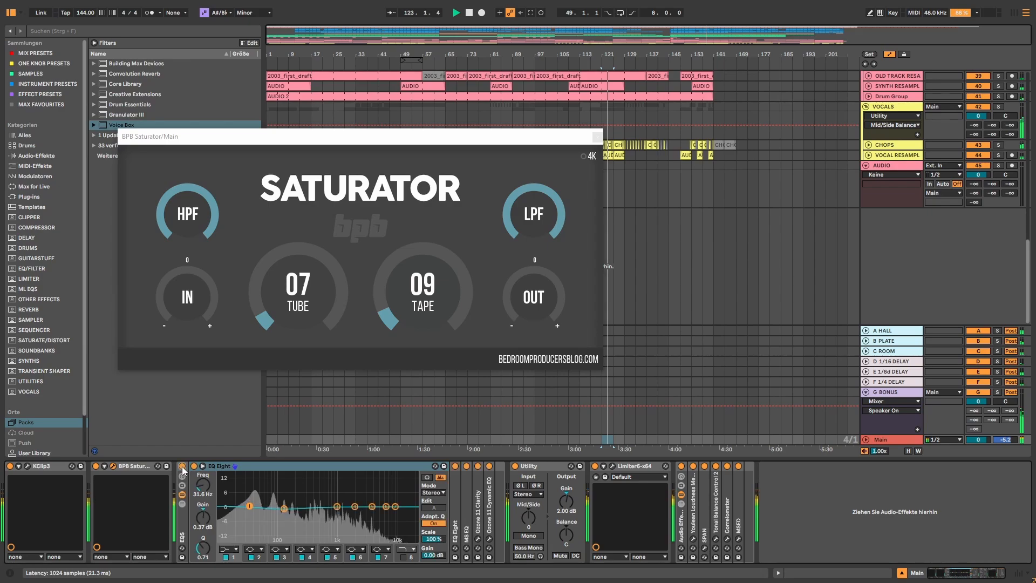
# Collapse the first EQ Eight, expand the second one, and audition the Delta signal of Ozone 11 Clarity
pyautogui.doubleClick(229, 467)
pyautogui.doubleClick(206, 487)
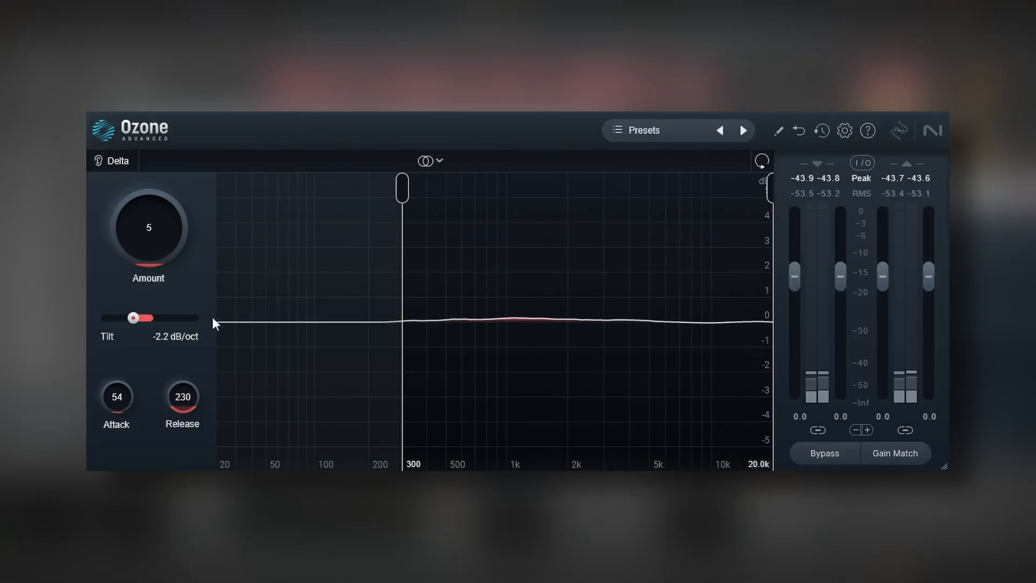
pyautogui.click(121, 162)
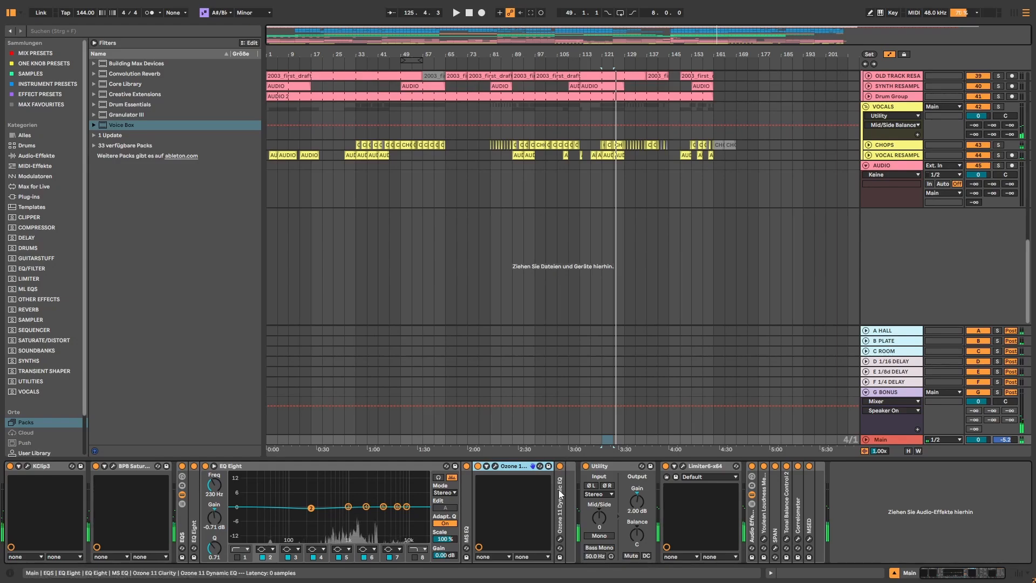
# Open Ozone 11 Dynamic EQ in the EQS rack and inspect the settings of its two low-mid cut bands
pyautogui.doubleClick(559, 489)
pyautogui.click(577, 465)
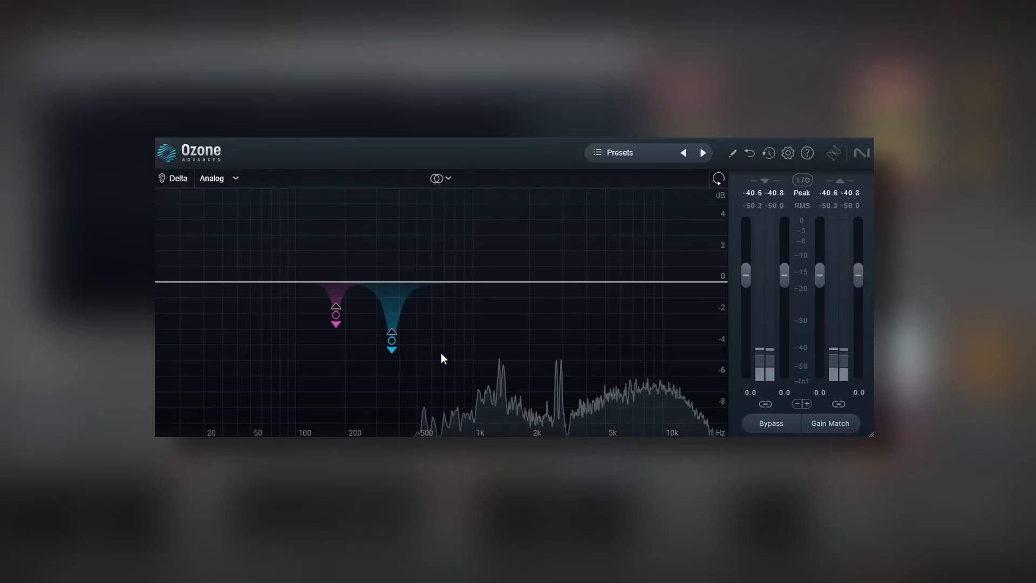
pyautogui.click(391, 340)
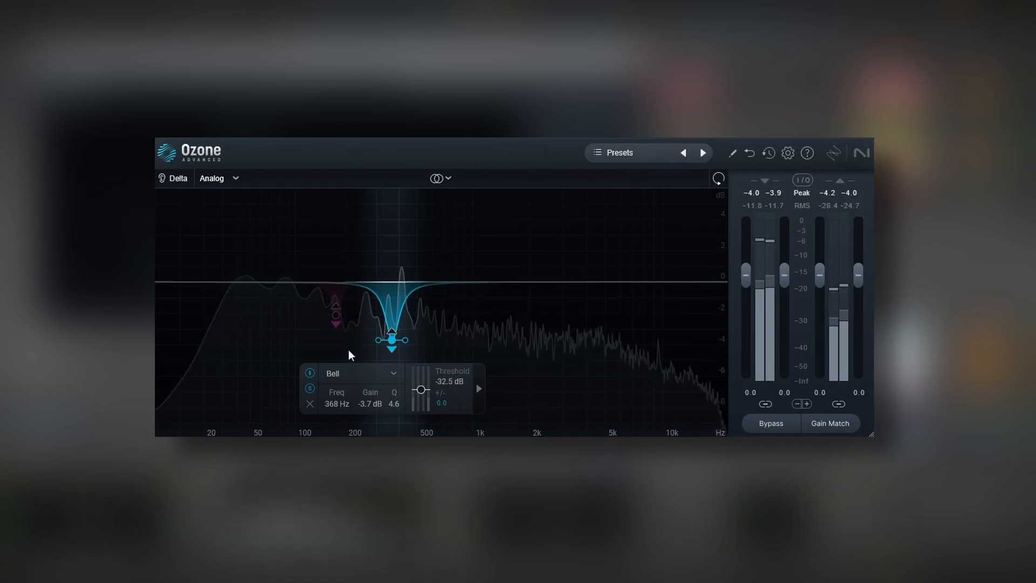
pyautogui.click(335, 315)
pyautogui.click(255, 250)
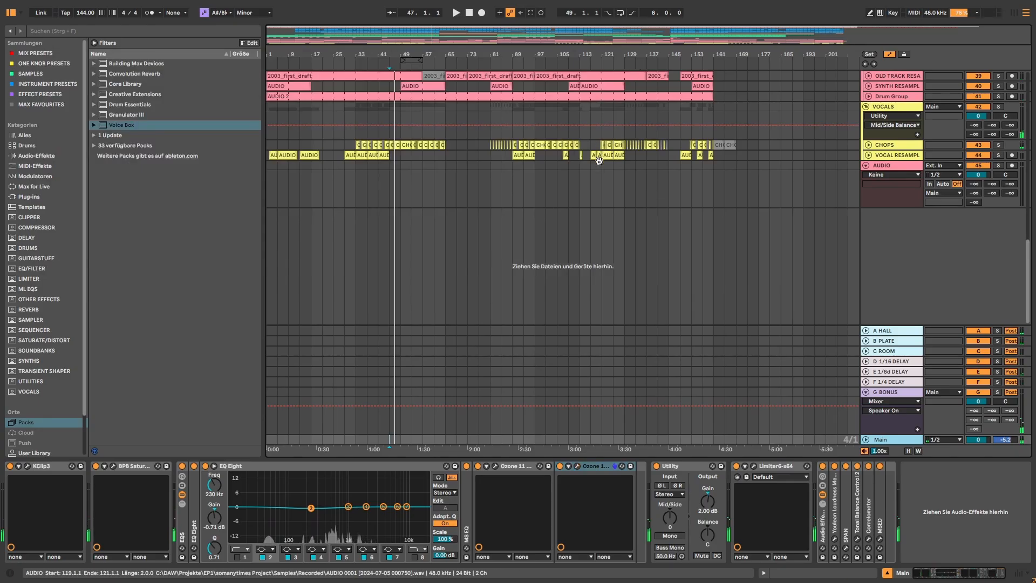
# Inspect the Main track's Utility gain and review the Limiter6-x64 settings in its plug-in window, closing it when done
pyautogui.click(711, 511)
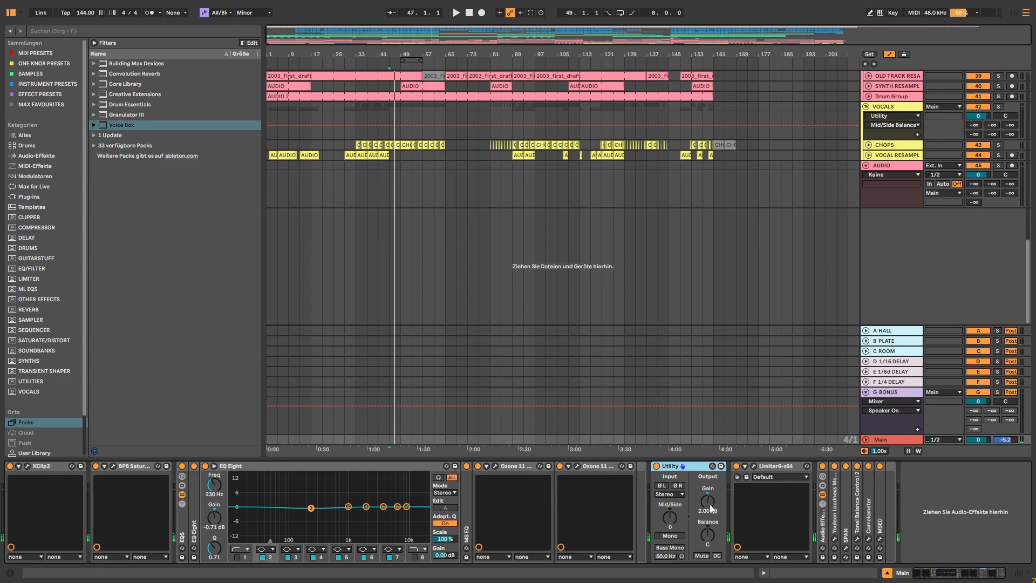
pyautogui.click(754, 466)
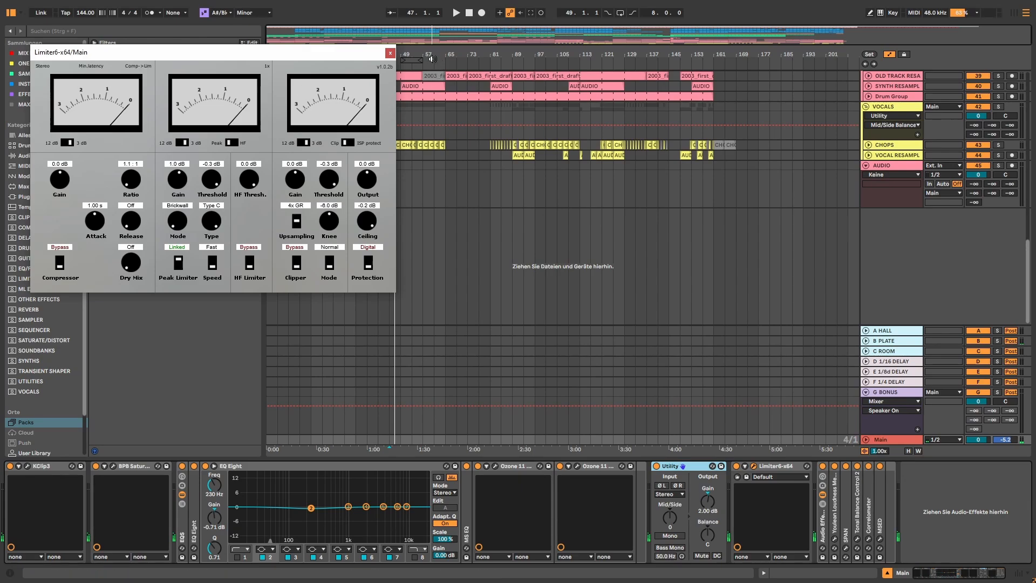
pyautogui.click(389, 52)
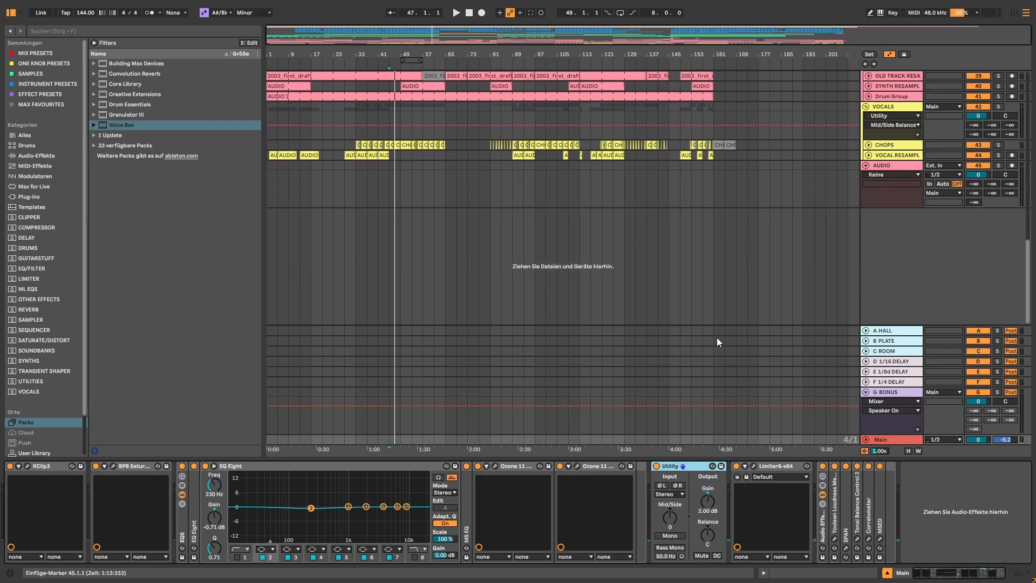
pyautogui.scroll(3, 717, 338)
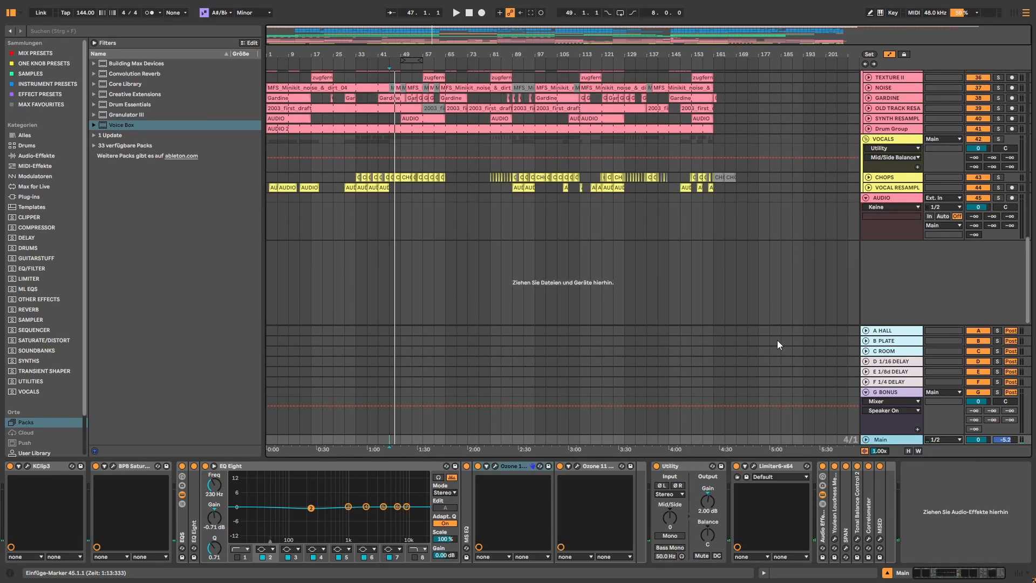